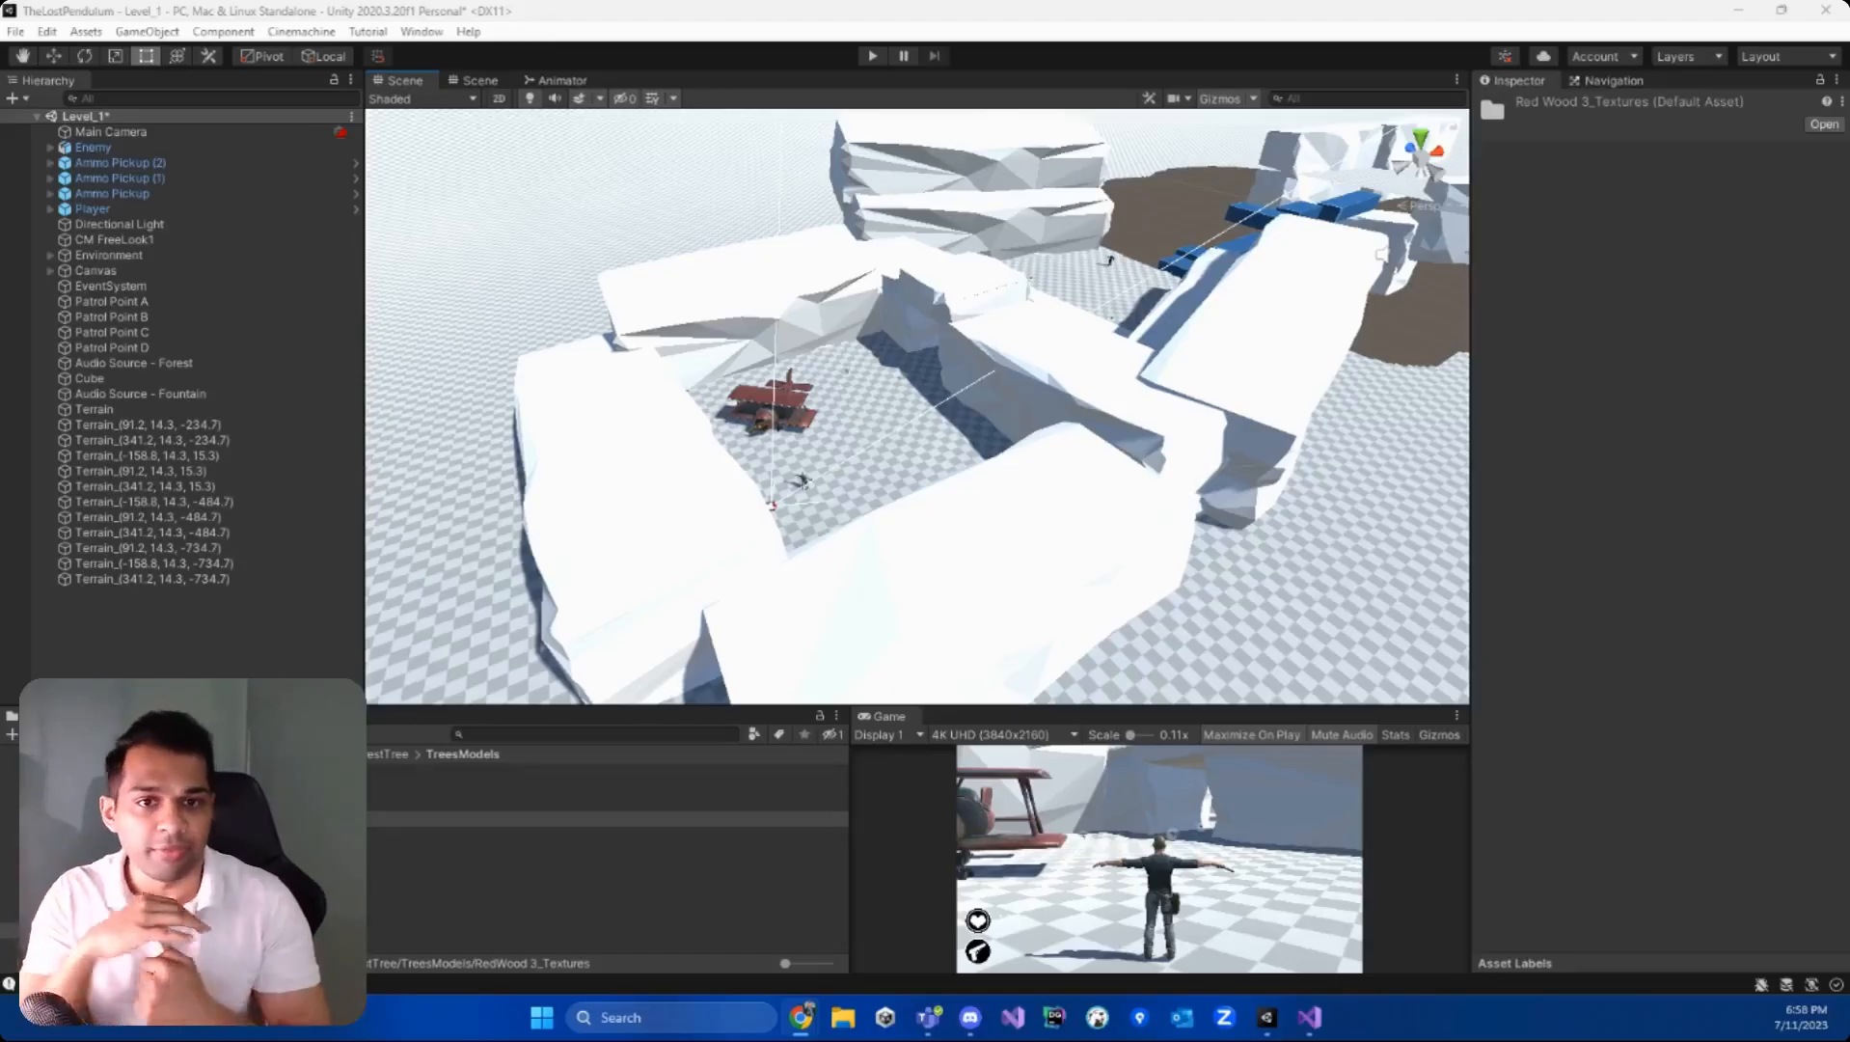
- Launch Paint with a blank canvas for sketching the level layout
{"action": "mouse_move", "coordinate": [1127, 405]}
{"action": "right_mouse_down"}
{"action": "mouse_move", "coordinate": [1443, 353]}
{"action": "mouse_move", "coordinate": [970, 337]}
{"action": "mouse_move", "coordinate": [1156, 386]}
{"action": "right_mouse_up"}
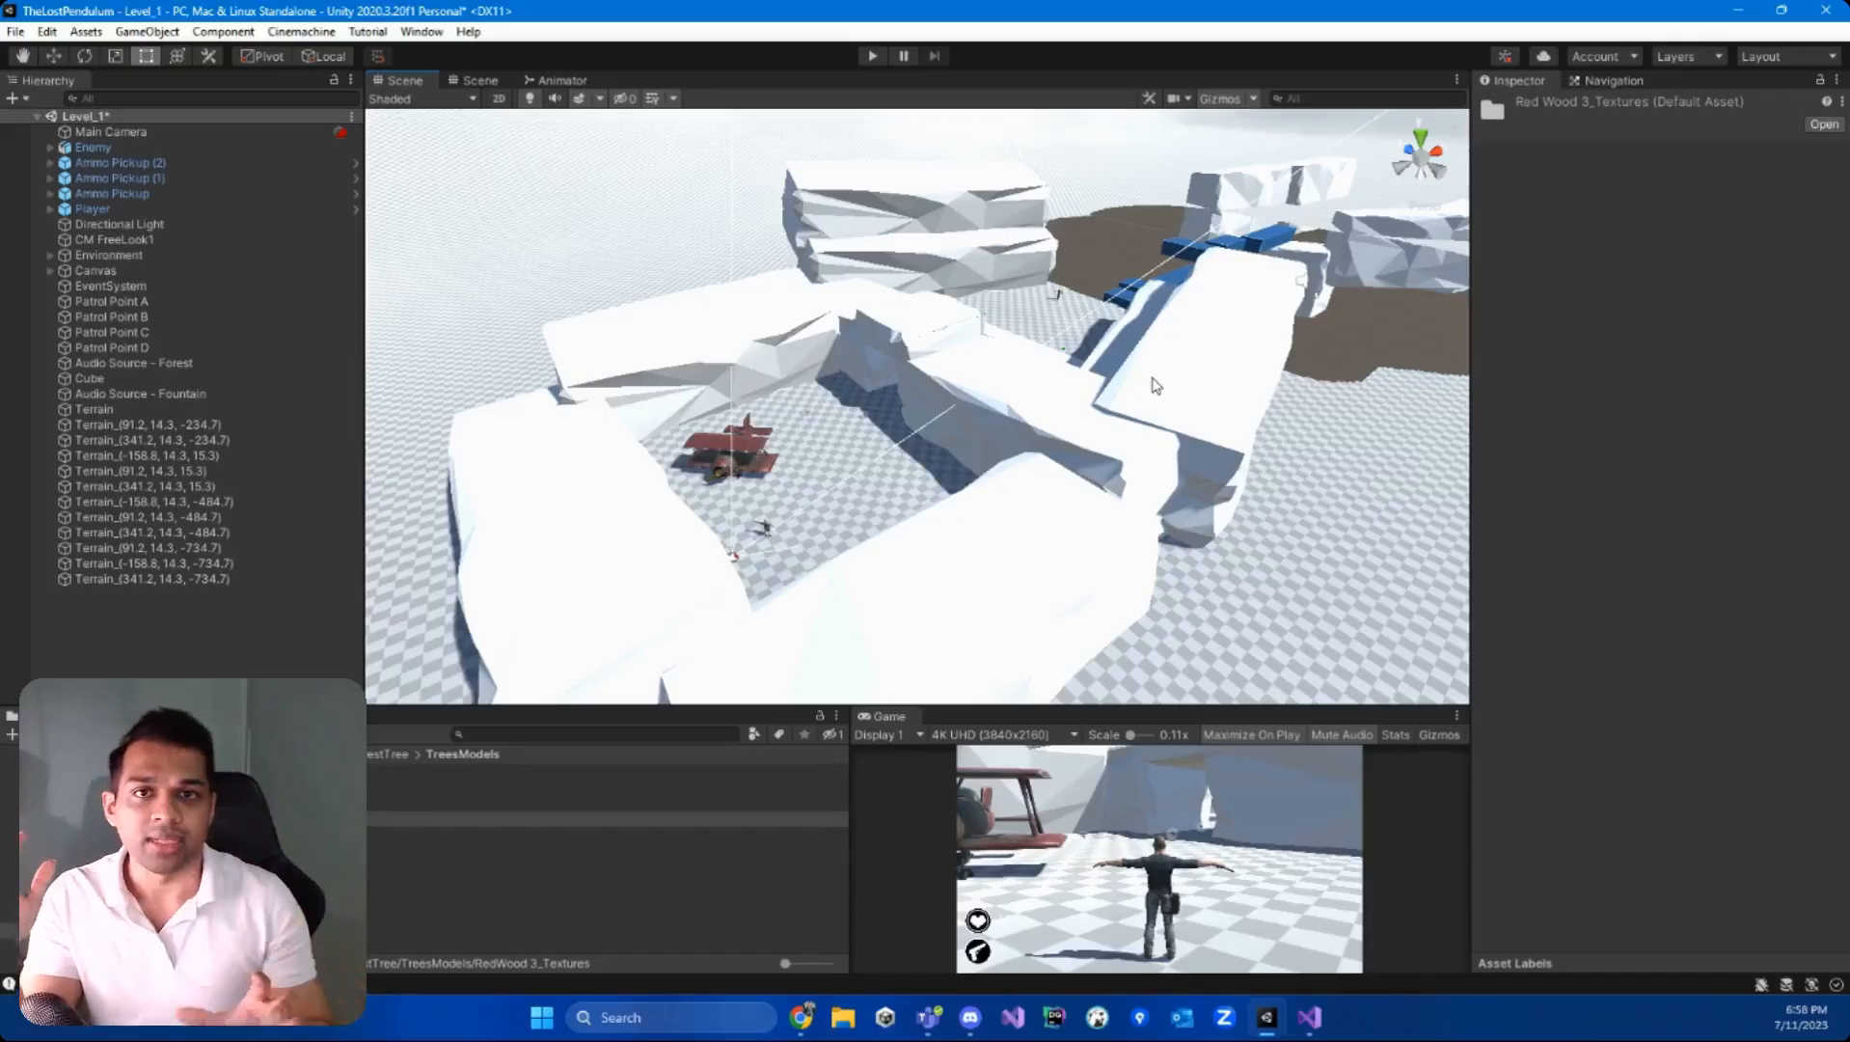
{"action": "left_click", "coordinate": [531, 1020]}
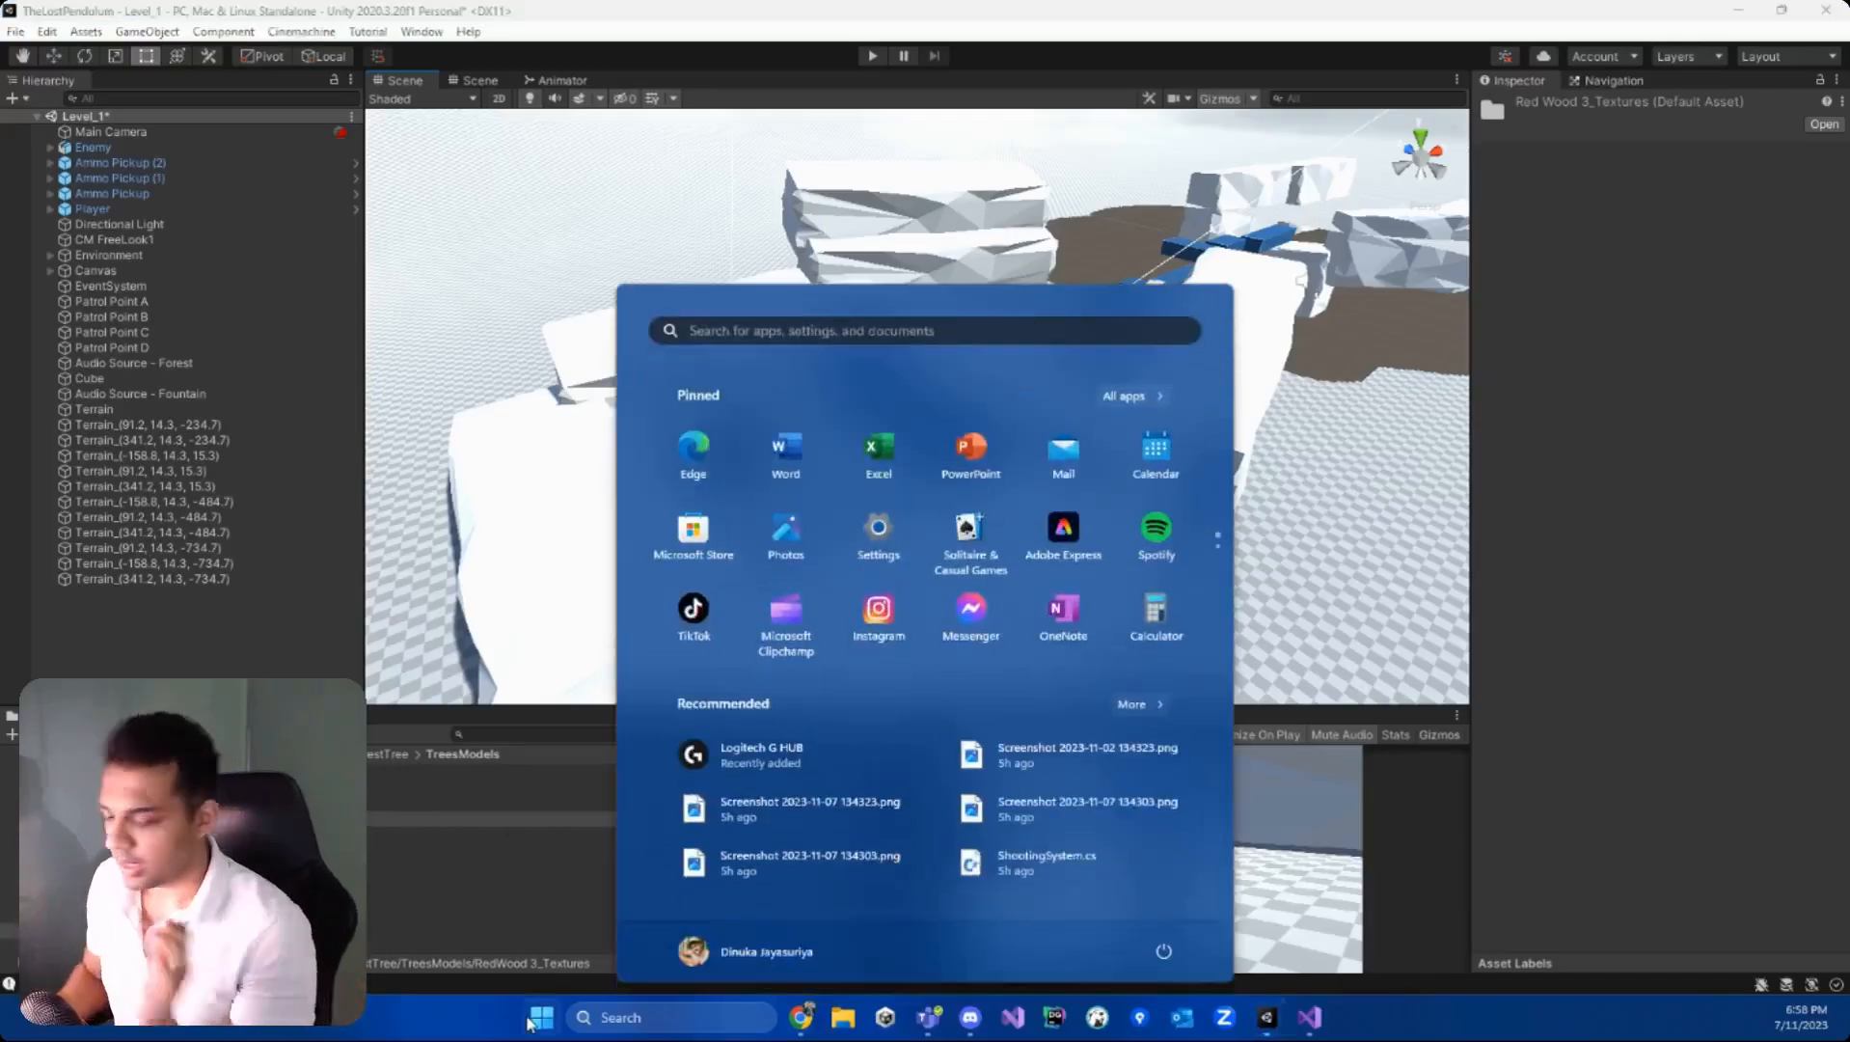
{"action": "type", "text": "paint"}
{"action": "key", "text": "Return"}
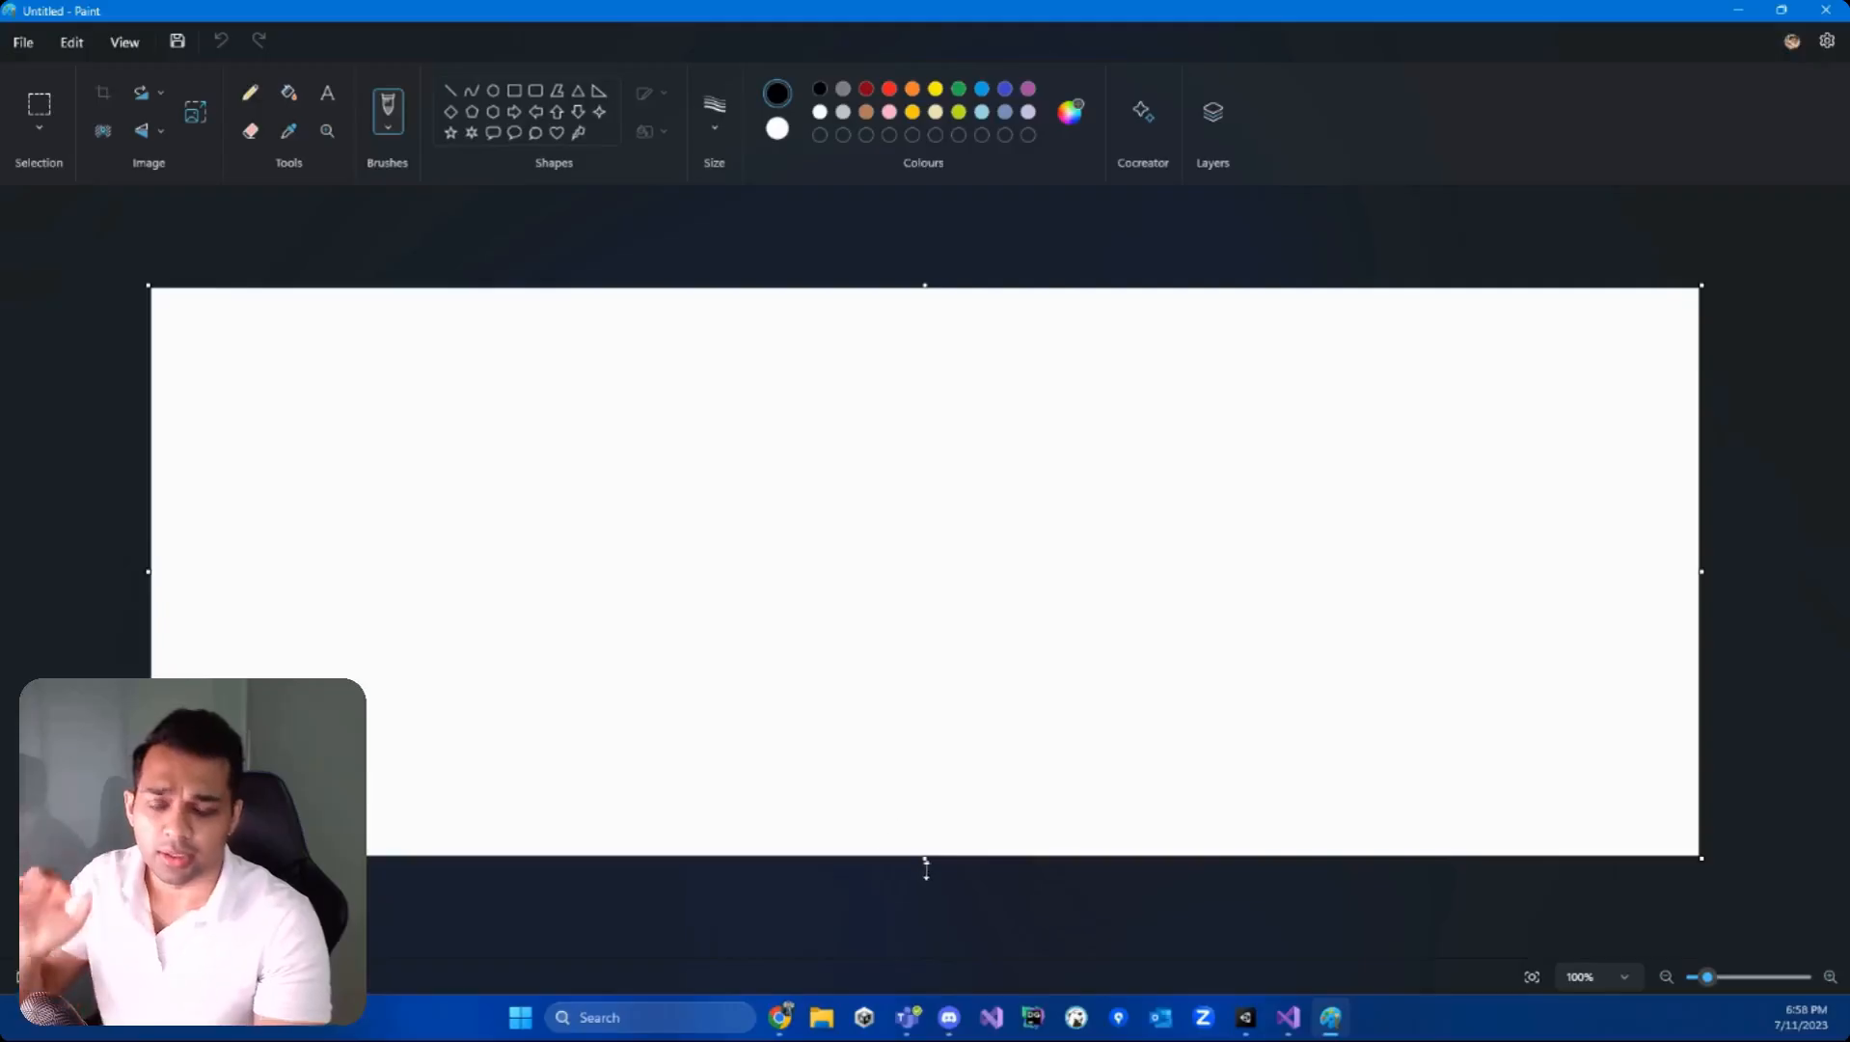
- Set up the Pencil at 3px thickness and resize the blank canvas to a narrower, slightly shorter rectangle
{"action": "left_click_drag", "start_coordinate": [926, 868], "coordinate": [926, 916]}
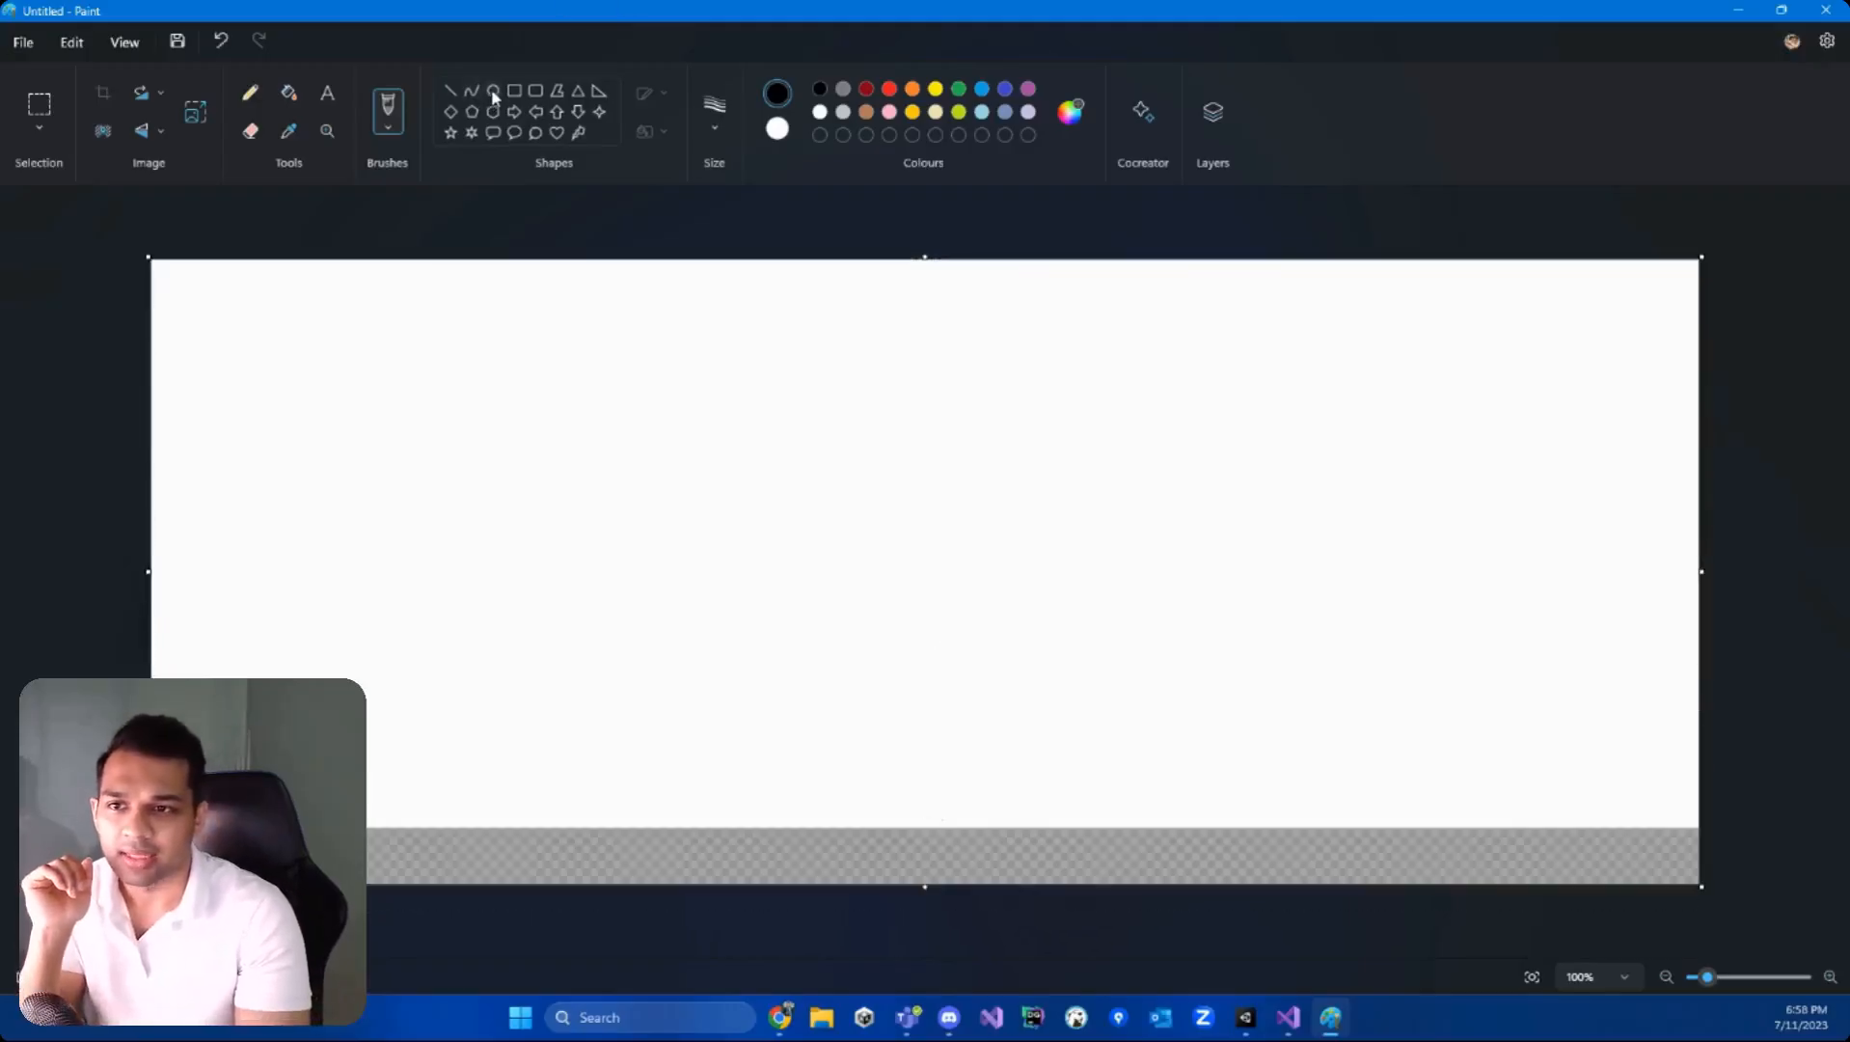
{"action": "left_click", "coordinate": [250, 92]}
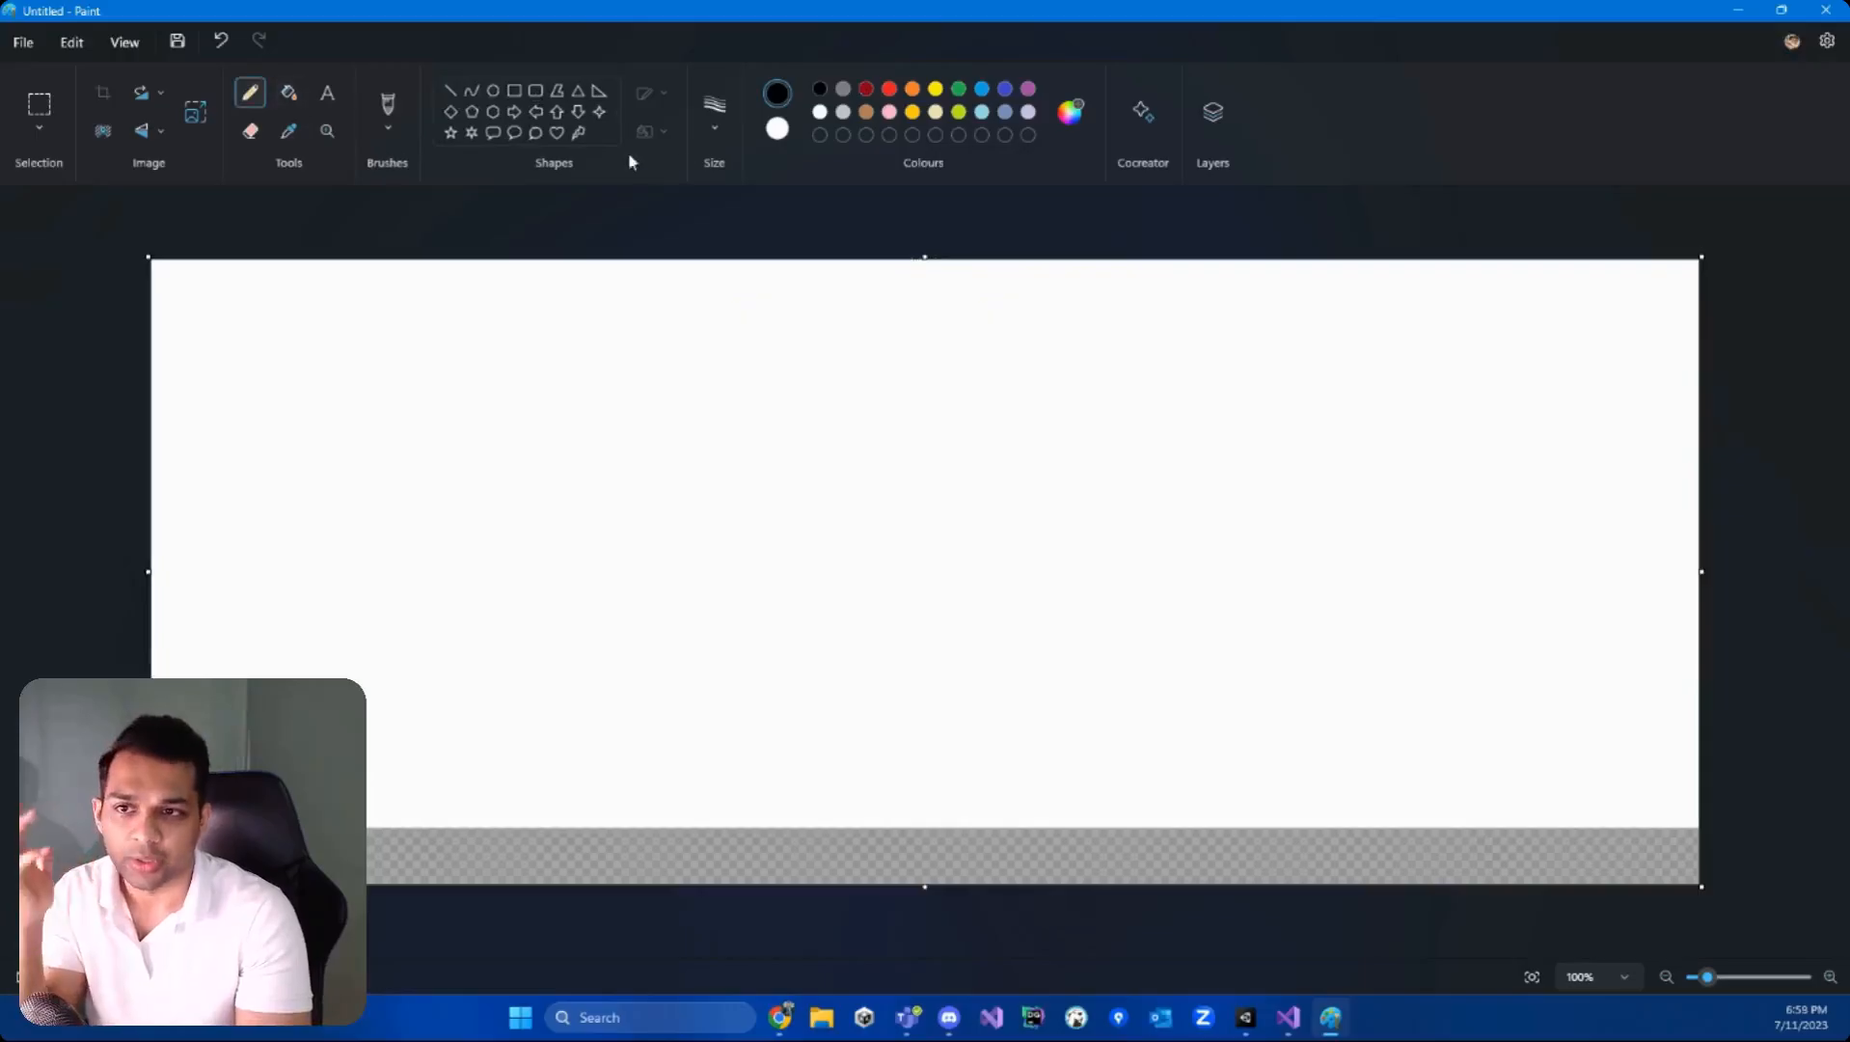
{"action": "left_click", "coordinate": [715, 135]}
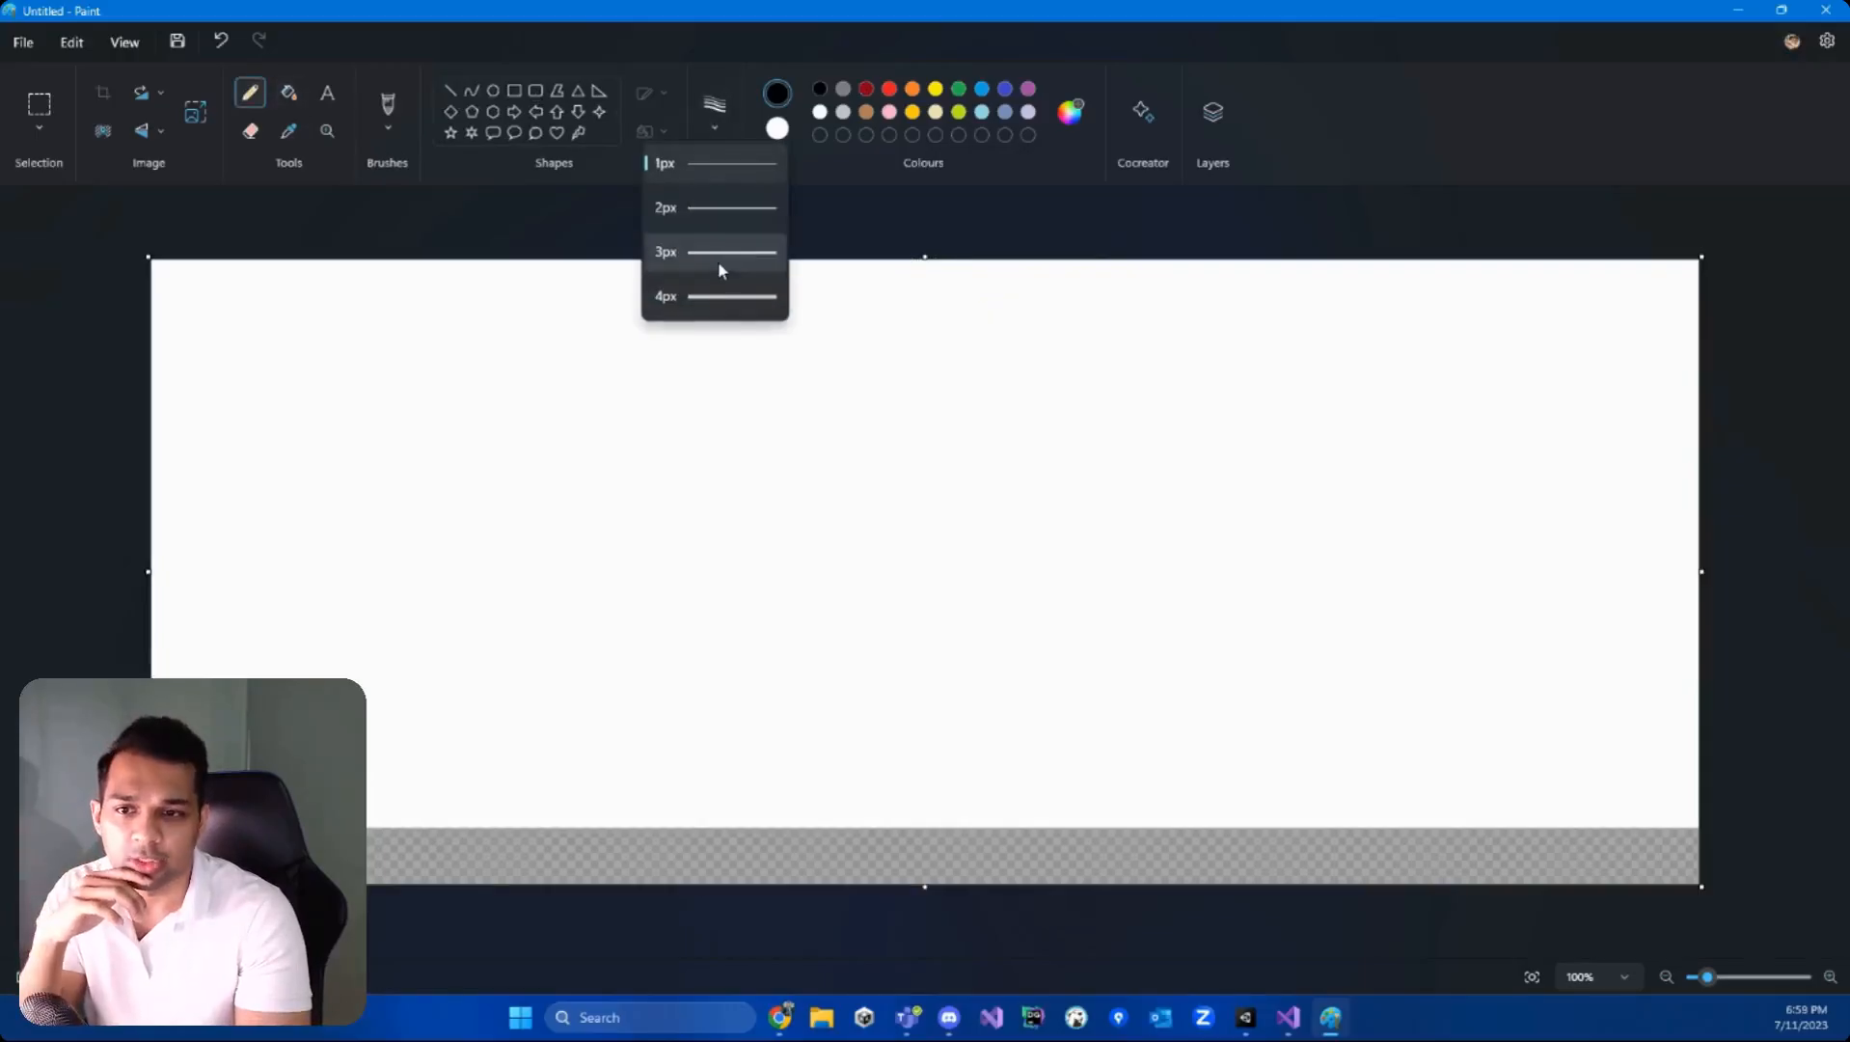
{"action": "left_click", "coordinate": [718, 260]}
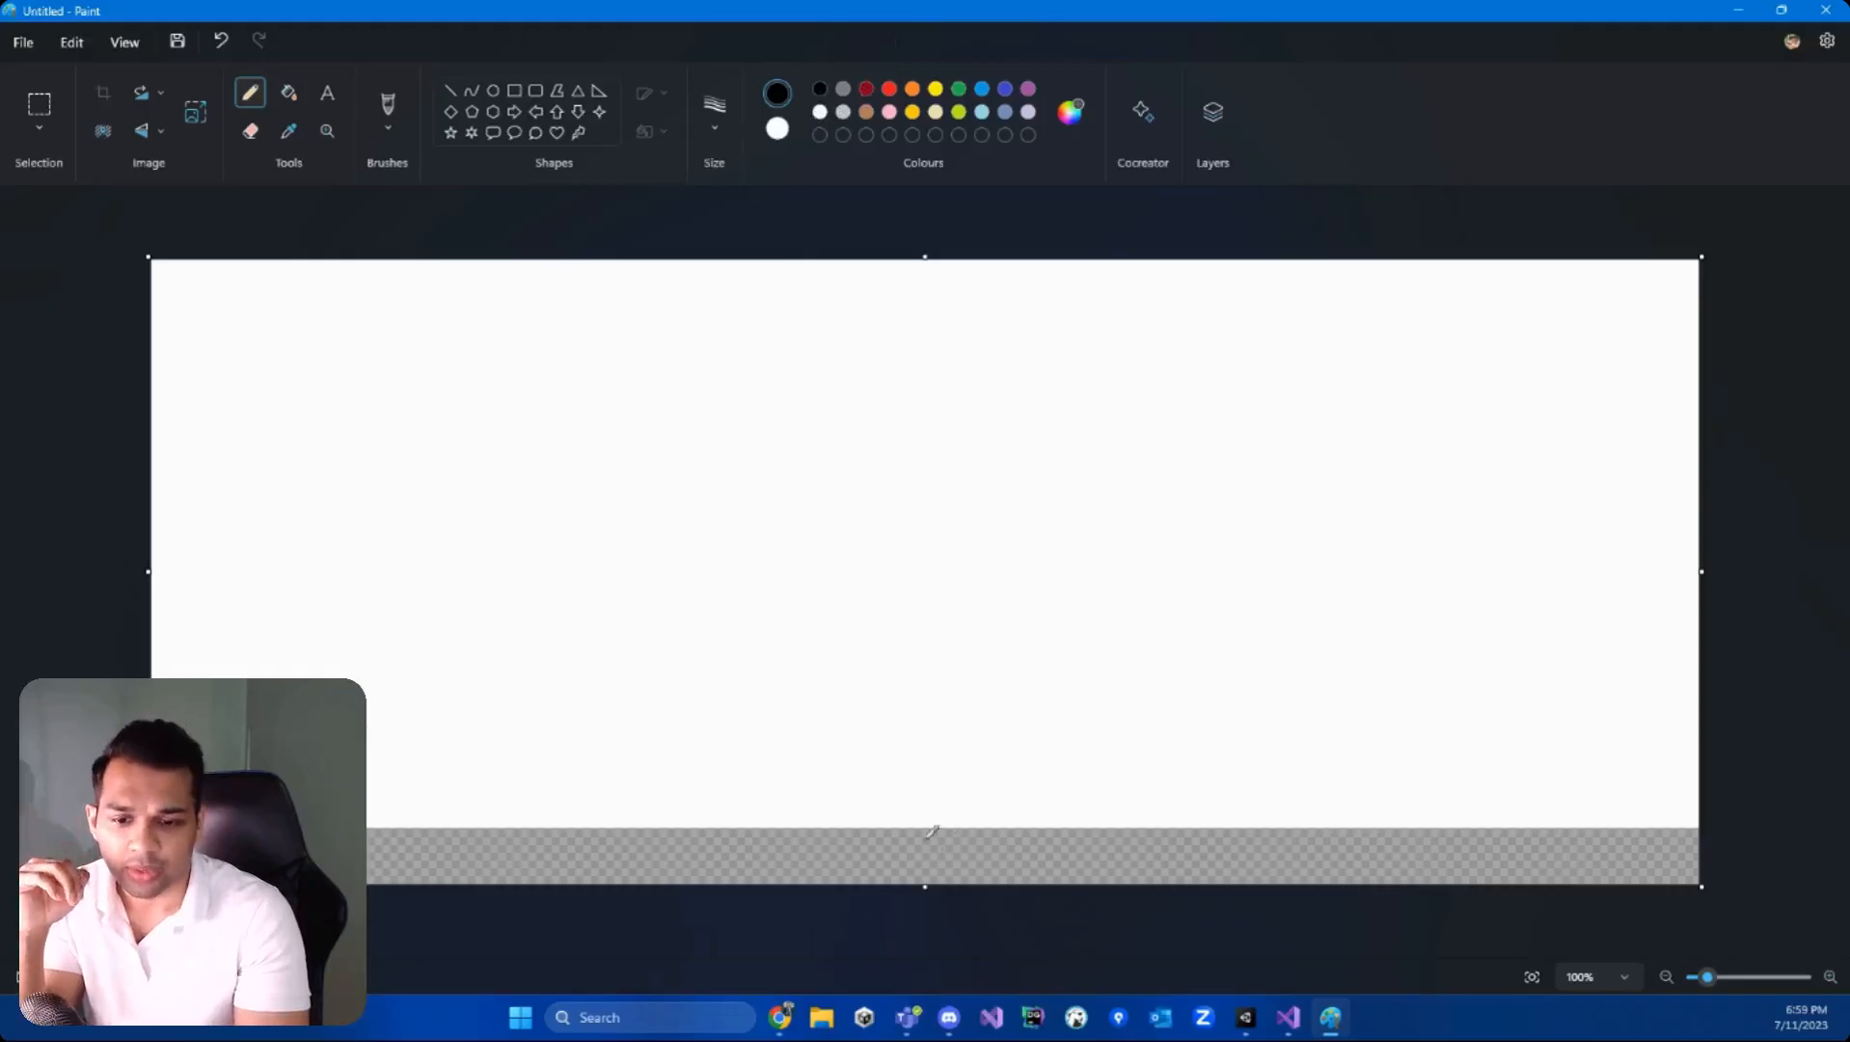
{"action": "left_click_drag", "start_coordinate": [924, 883], "coordinate": [935, 787]}
{"action": "left_click_drag", "start_coordinate": [1700, 571], "coordinate": [1207, 574]}
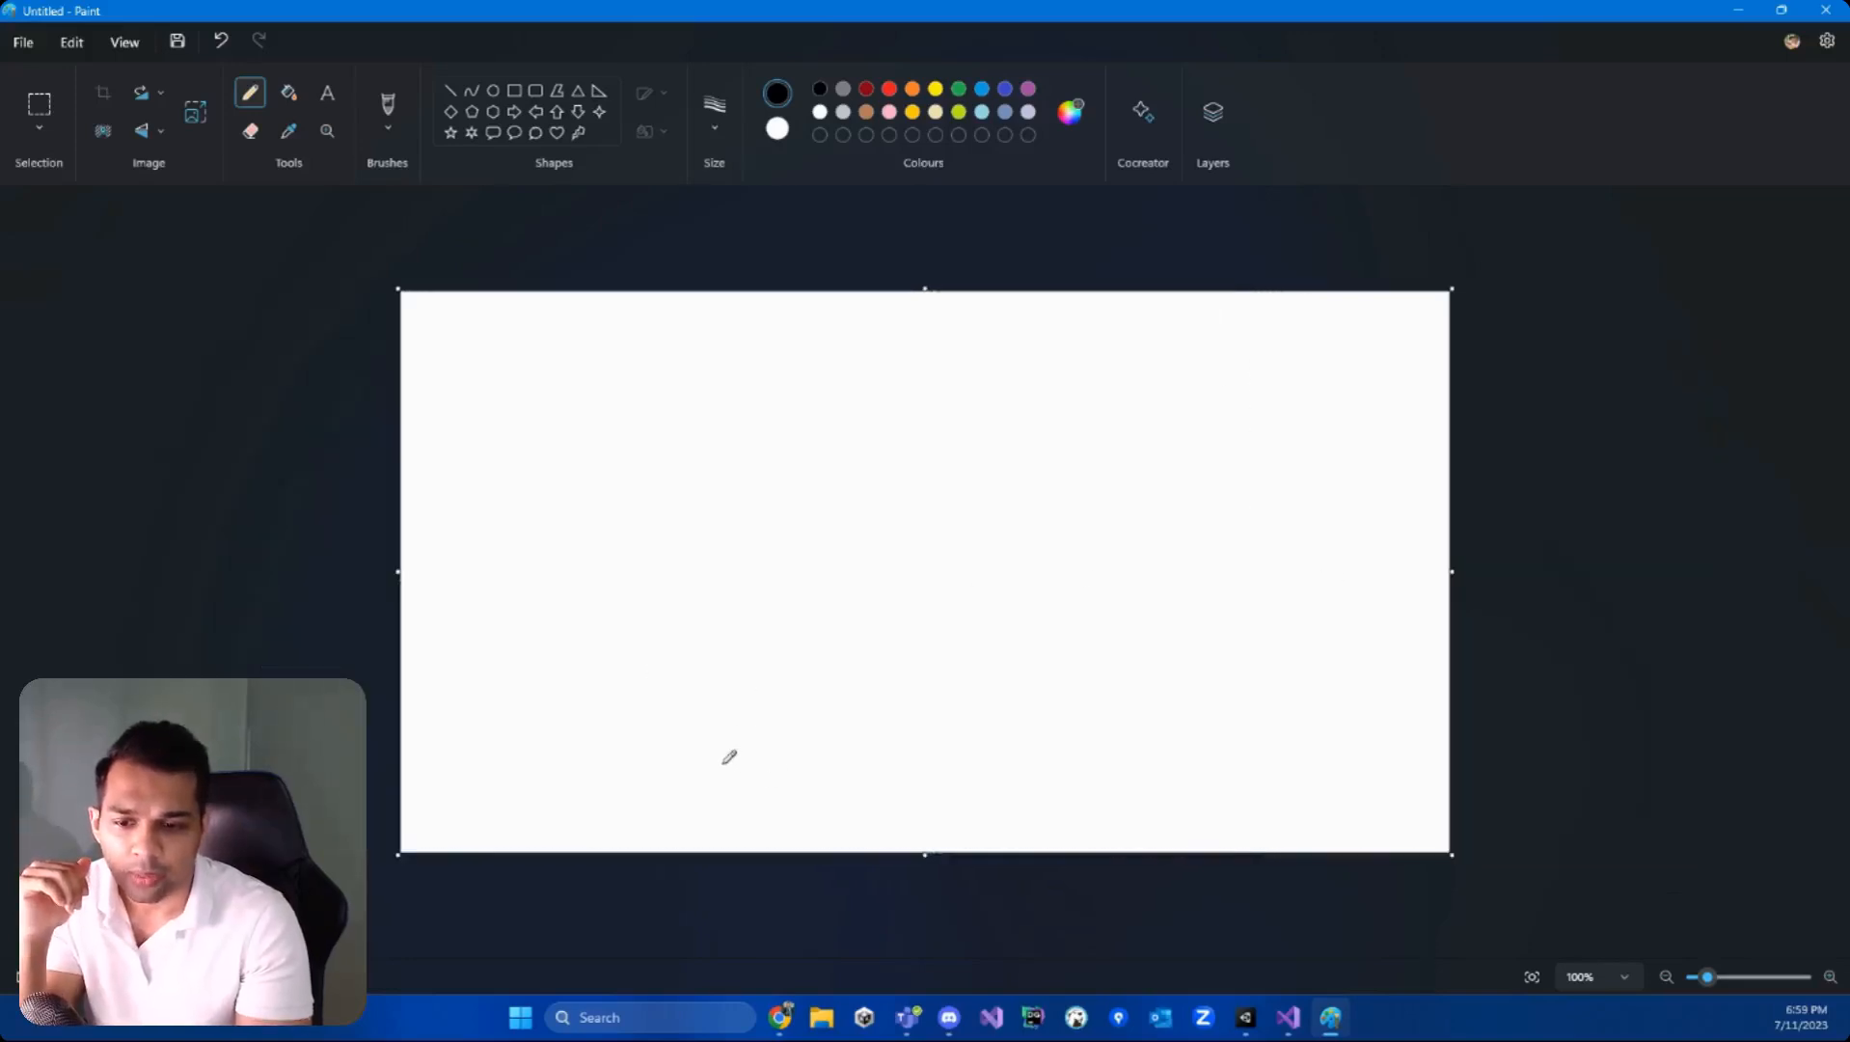
- Sketch a bottle-shaped area with an X and small square inside, surrounding walls, a double line across its neck and four dashes above
{"action": "mouse_move", "coordinate": [721, 762]}
{"action": "left_mouse_down"}
{"action": "mouse_move", "coordinate": [701, 687]}
{"action": "mouse_move", "coordinate": [728, 634]}
{"action": "mouse_move", "coordinate": [758, 625]}
{"action": "mouse_move", "coordinate": [759, 480]}
{"action": "mouse_move", "coordinate": [871, 491]}
{"action": "mouse_move", "coordinate": [861, 590]}
{"action": "mouse_move", "coordinate": [908, 675]}
{"action": "mouse_move", "coordinate": [912, 755]}
{"action": "mouse_move", "coordinate": [755, 800]}
{"action": "mouse_move", "coordinate": [716, 755]}
{"action": "left_mouse_up"}
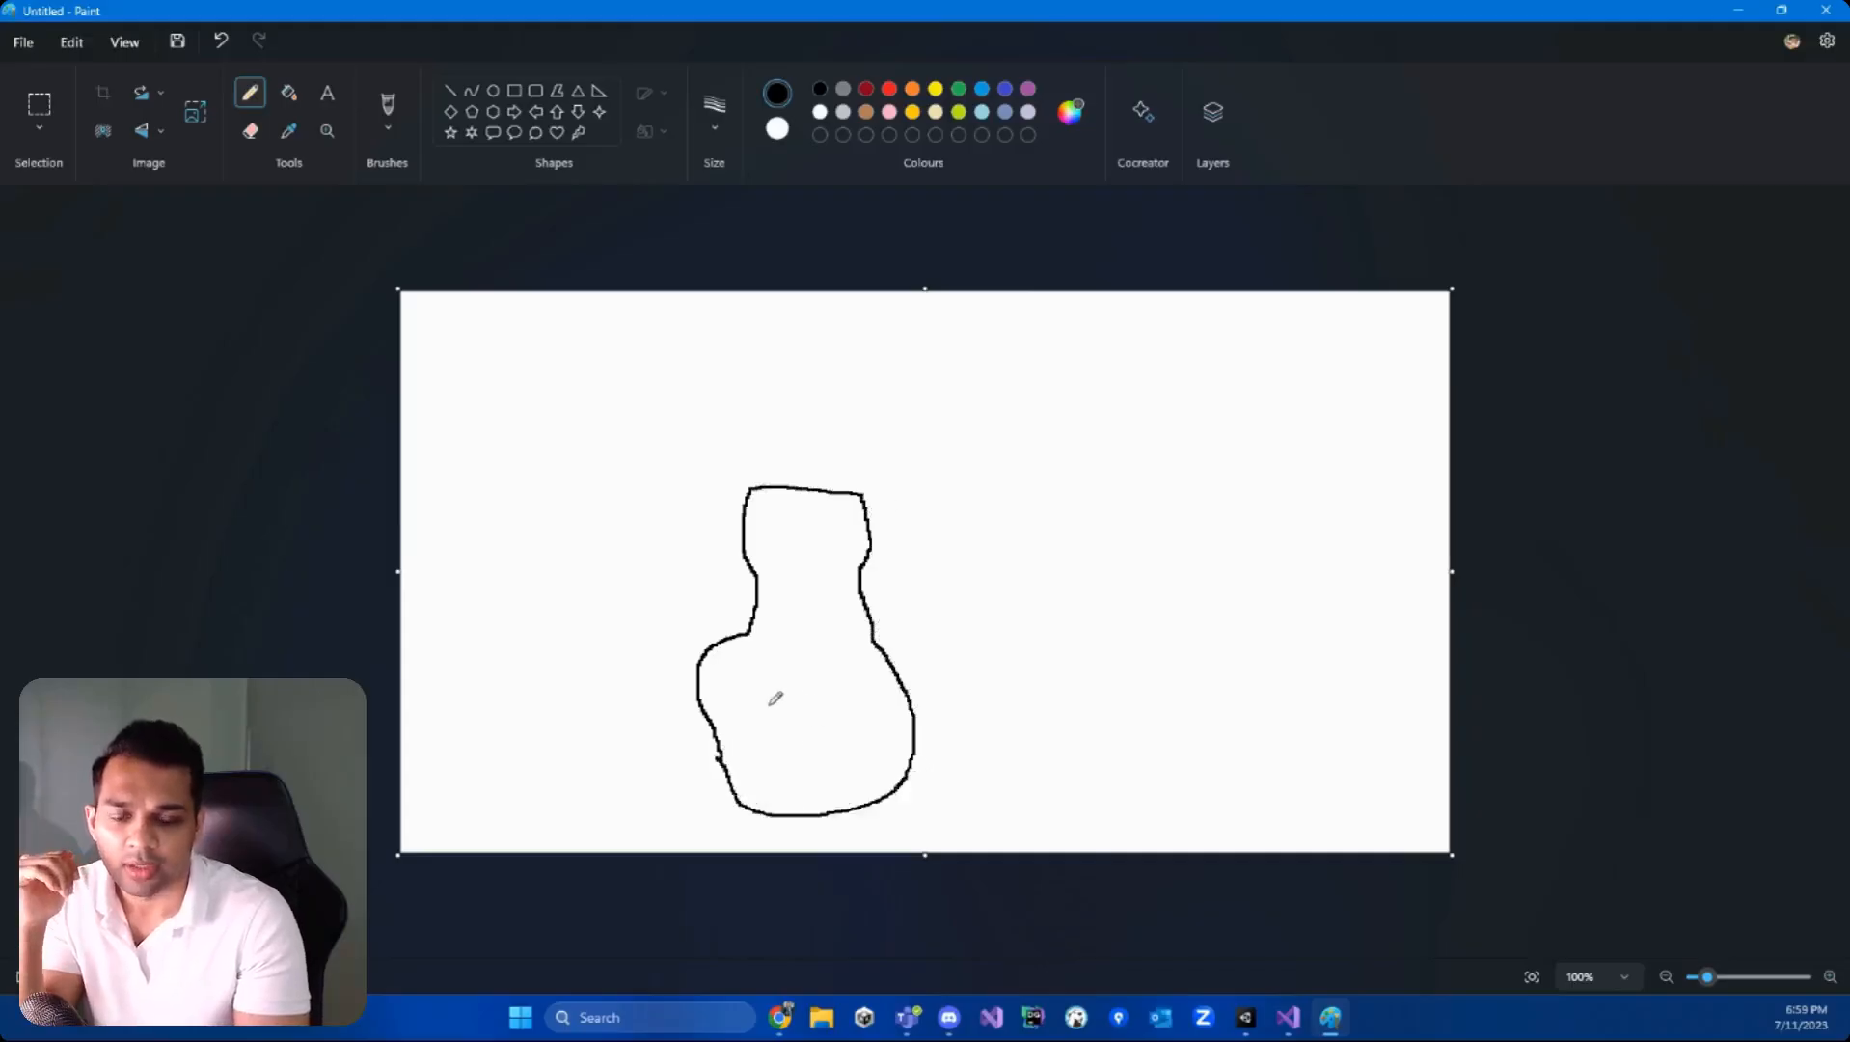
{"action": "mouse_move", "coordinate": [737, 711]}
{"action": "left_mouse_down"}
{"action": "mouse_move", "coordinate": [774, 721]}
{"action": "mouse_move", "coordinate": [743, 732]}
{"action": "mouse_move", "coordinate": [849, 743]}
{"action": "left_mouse_up"}
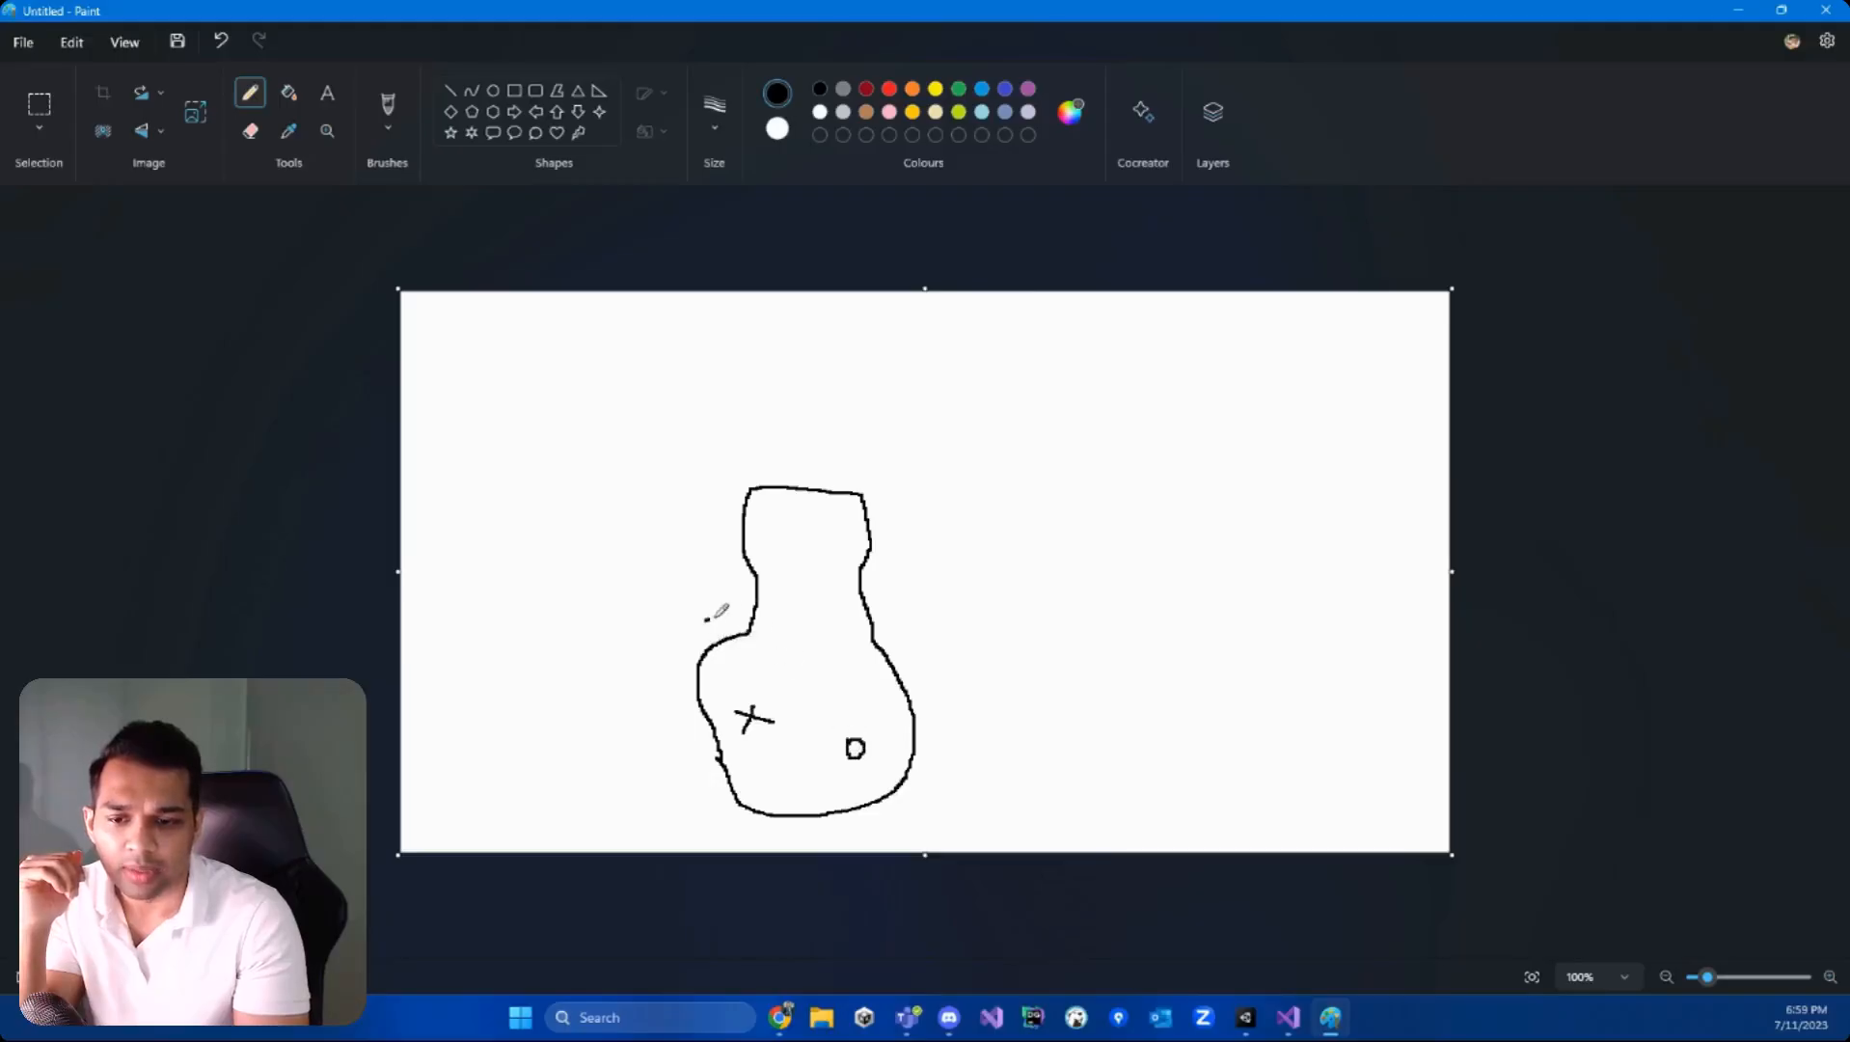
{"action": "mouse_move", "coordinate": [707, 619]}
{"action": "left_mouse_down"}
{"action": "mouse_move", "coordinate": [769, 637]}
{"action": "mouse_move", "coordinate": [718, 647]}
{"action": "mouse_move", "coordinate": [899, 622]}
{"action": "mouse_move", "coordinate": [797, 658]}
{"action": "left_mouse_up"}
{"action": "mouse_move", "coordinate": [912, 644]}
{"action": "left_mouse_down"}
{"action": "mouse_move", "coordinate": [964, 779]}
{"action": "mouse_move", "coordinate": [897, 818]}
{"action": "mouse_move", "coordinate": [685, 777]}
{"action": "mouse_move", "coordinate": [678, 631]}
{"action": "mouse_move", "coordinate": [715, 628]}
{"action": "mouse_move", "coordinate": [691, 652]}
{"action": "left_mouse_up"}
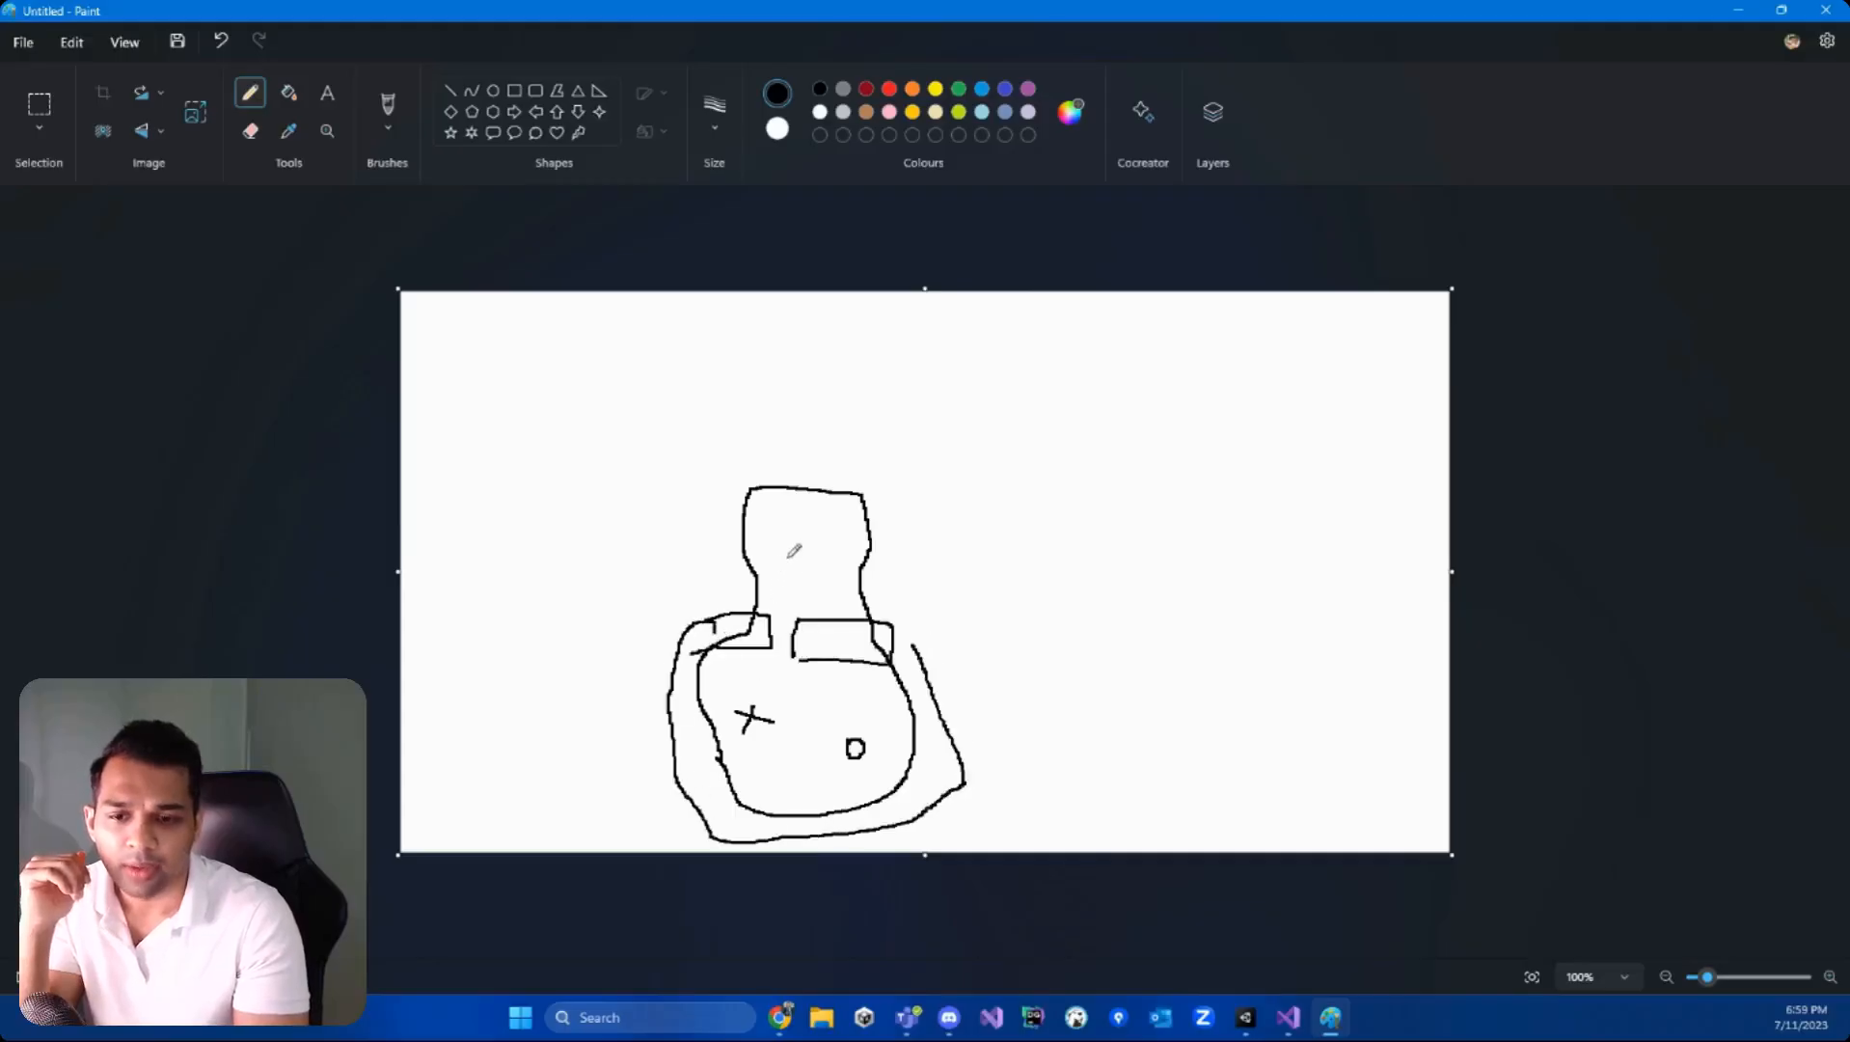
{"action": "mouse_move", "coordinate": [750, 577]}
{"action": "left_mouse_down"}
{"action": "mouse_move", "coordinate": [868, 569]}
{"action": "mouse_move", "coordinate": [762, 567]}
{"action": "left_mouse_up"}
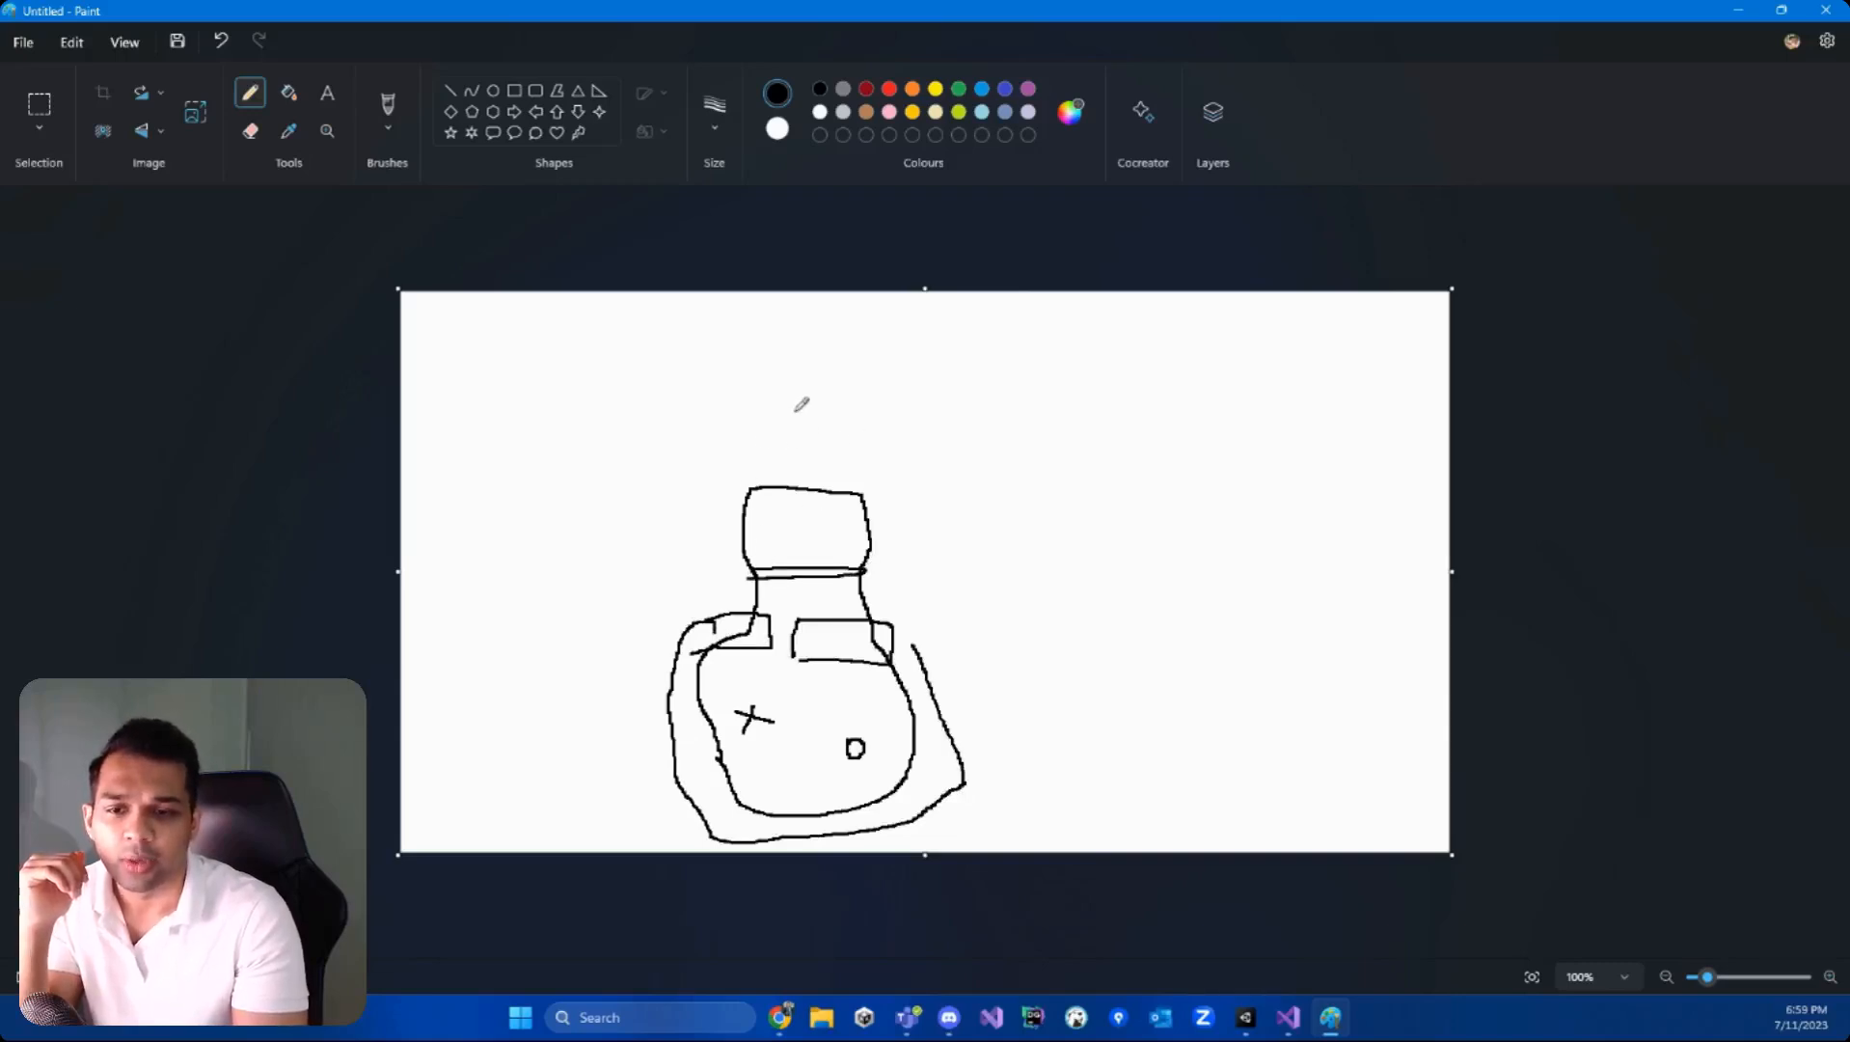
{"action": "mouse_move", "coordinate": [788, 460]}
{"action": "left_mouse_down"}
{"action": "mouse_move", "coordinate": [817, 462]}
{"action": "mouse_move", "coordinate": [829, 416]}
{"action": "mouse_move", "coordinate": [778, 393]}
{"action": "mouse_move", "coordinate": [851, 384]}
{"action": "left_mouse_up"}
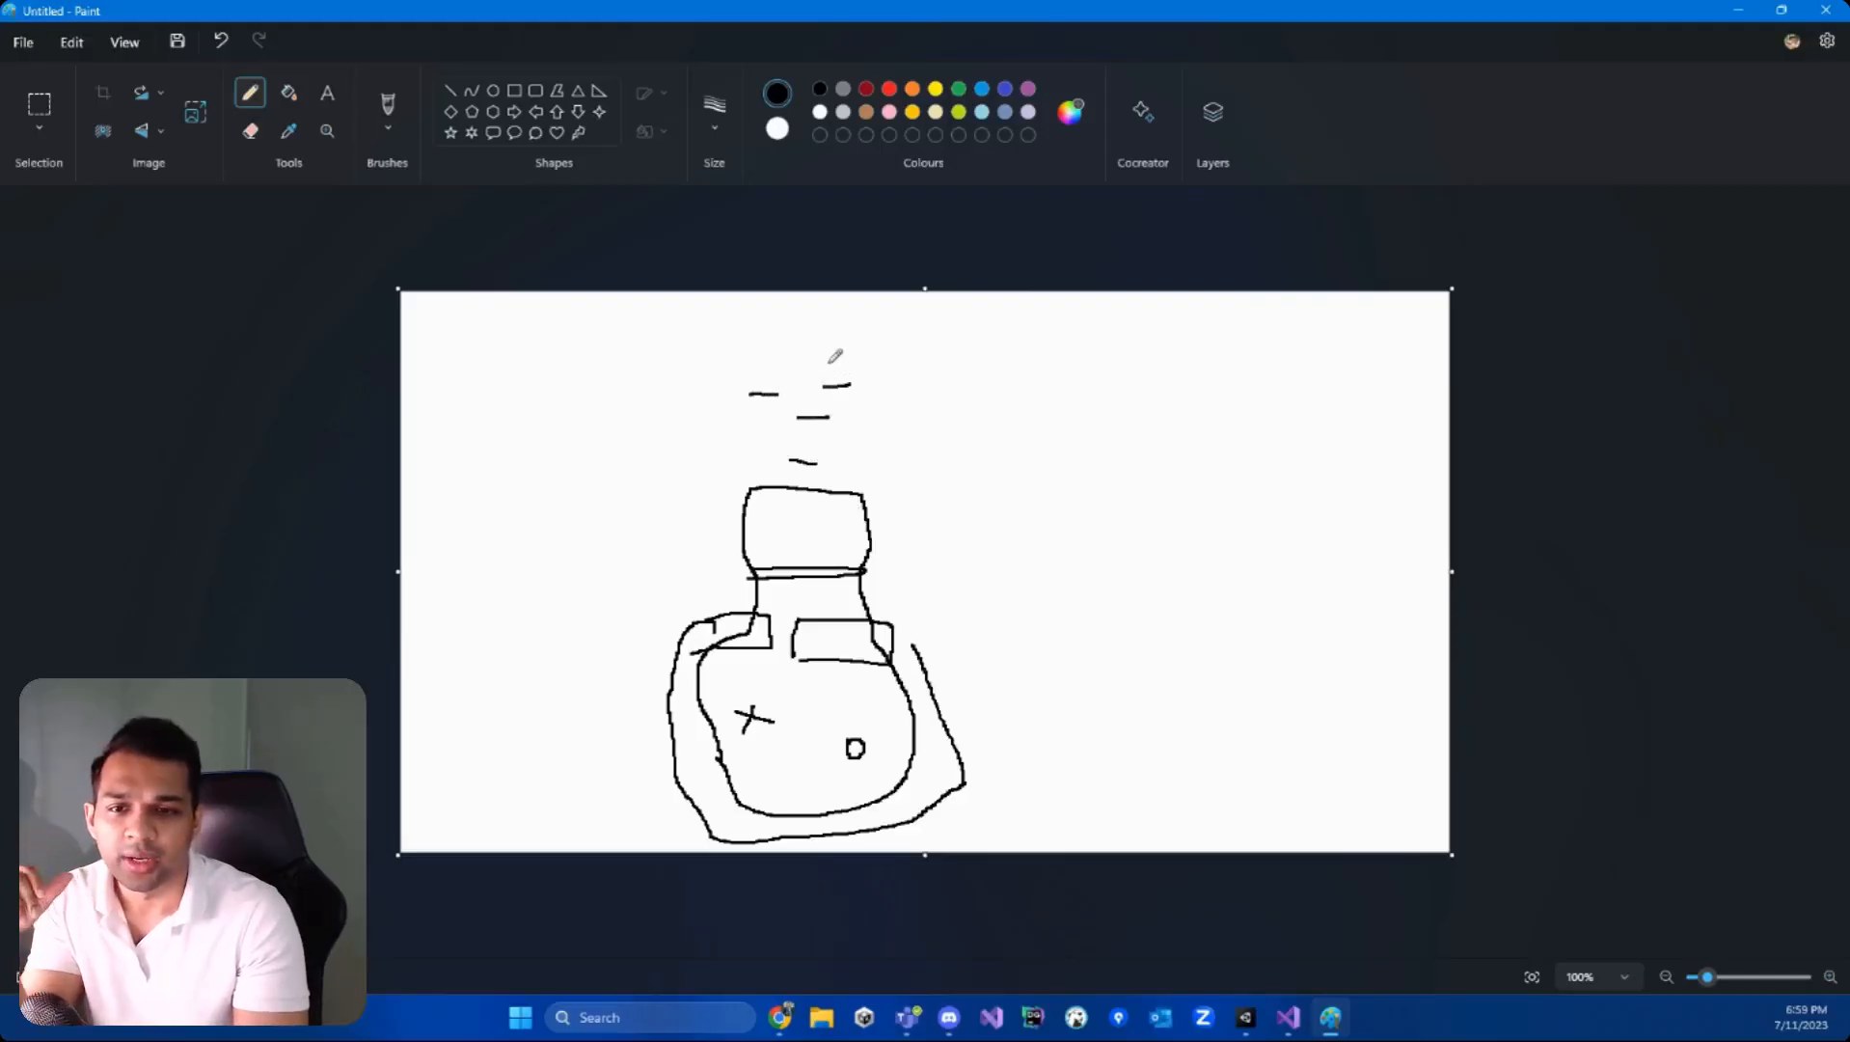
- Extend the canvas upward and fill the added transparent strip with white
{"action": "left_click_drag", "start_coordinate": [924, 288], "coordinate": [957, 131]}
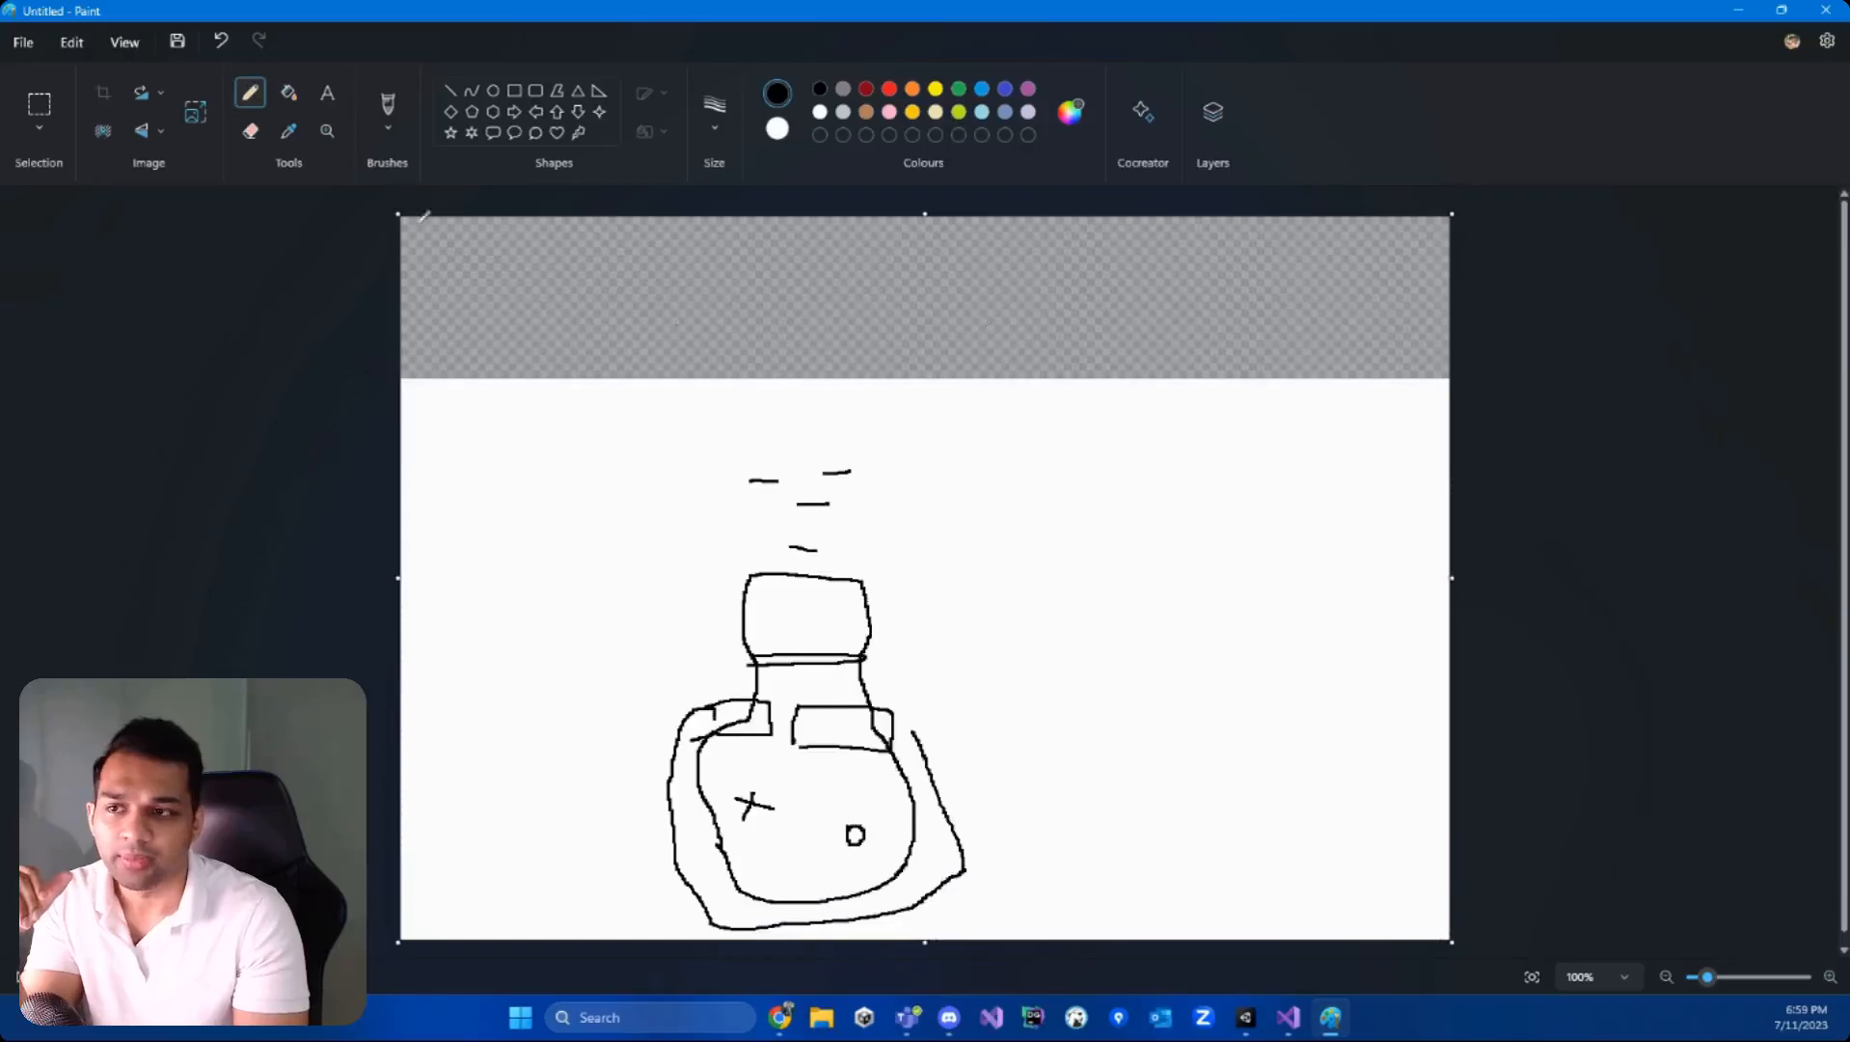
{"action": "left_click", "coordinate": [288, 92]}
{"action": "left_click", "coordinate": [776, 128]}
{"action": "left_click", "coordinate": [801, 285]}
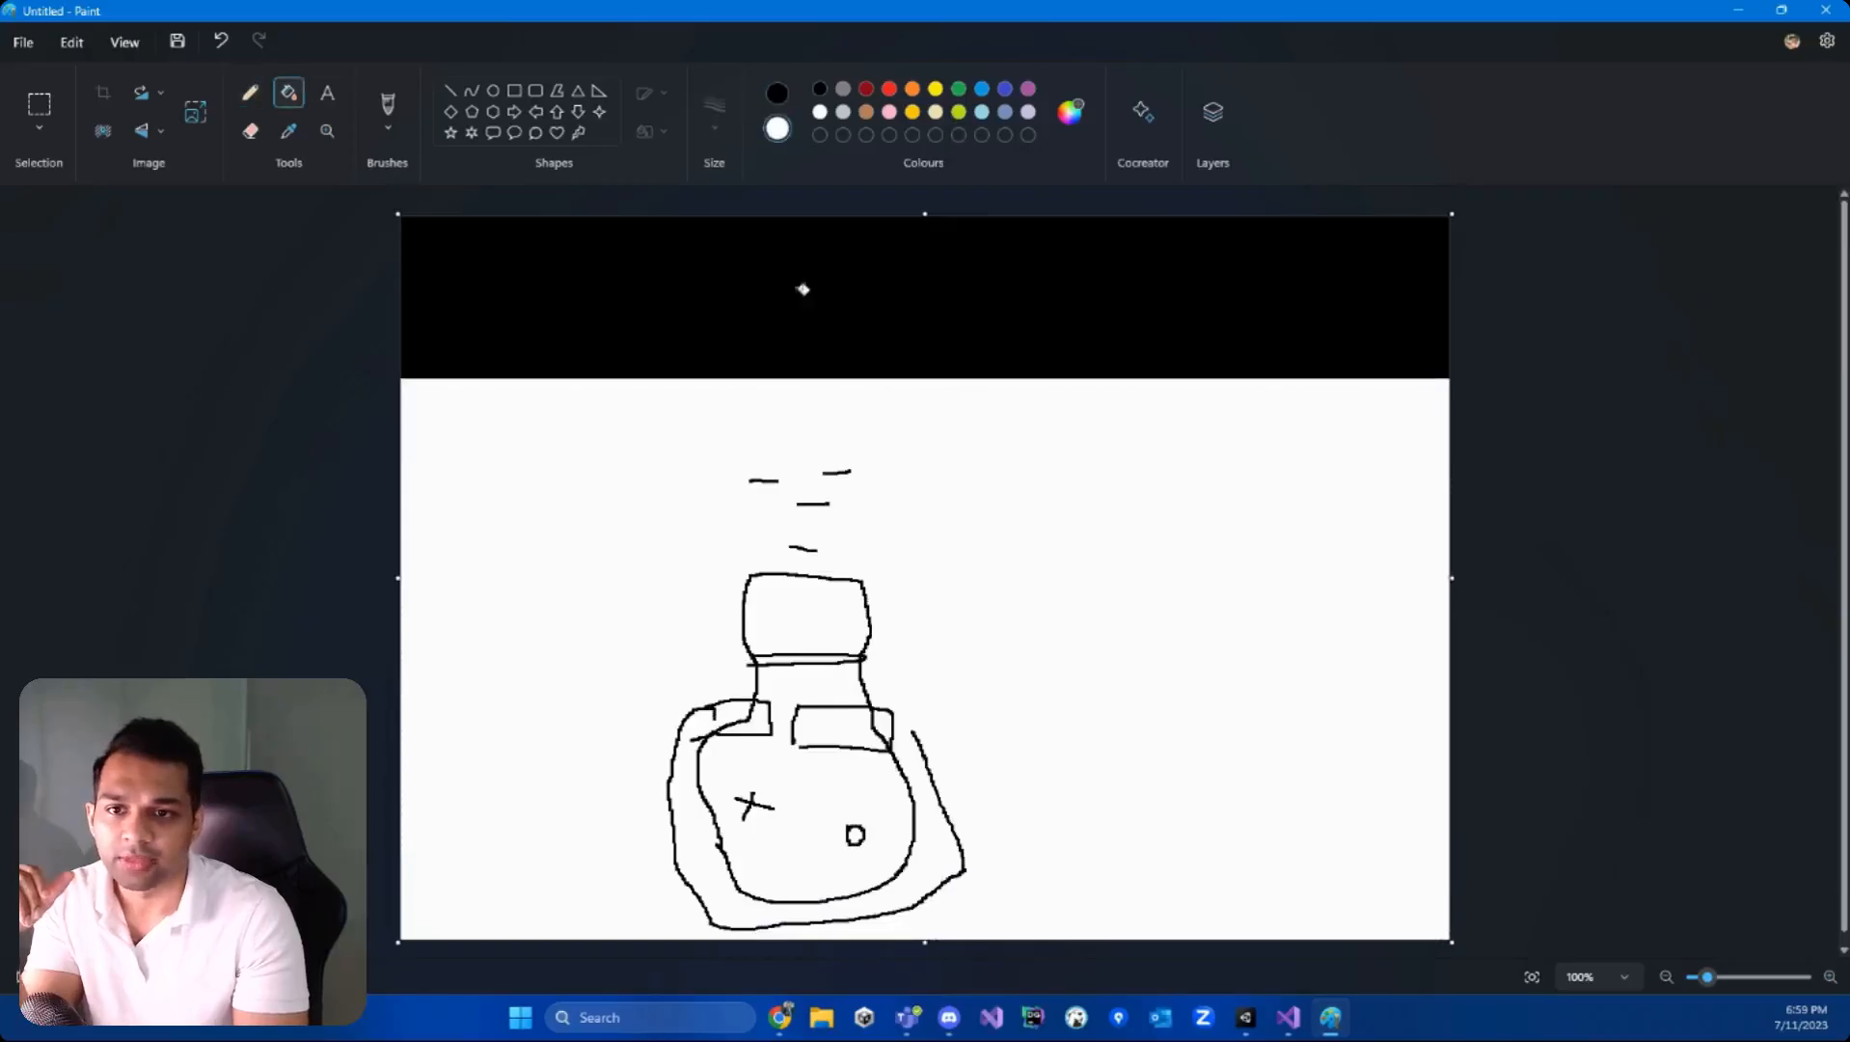
{"action": "left_click", "coordinate": [820, 111]}
{"action": "left_click", "coordinate": [862, 242]}
- Draw a closed black arch-shaped path with the Pencil, starting above the dashes and curving over to the canvas's right side
{"action": "left_click", "coordinate": [250, 93]}
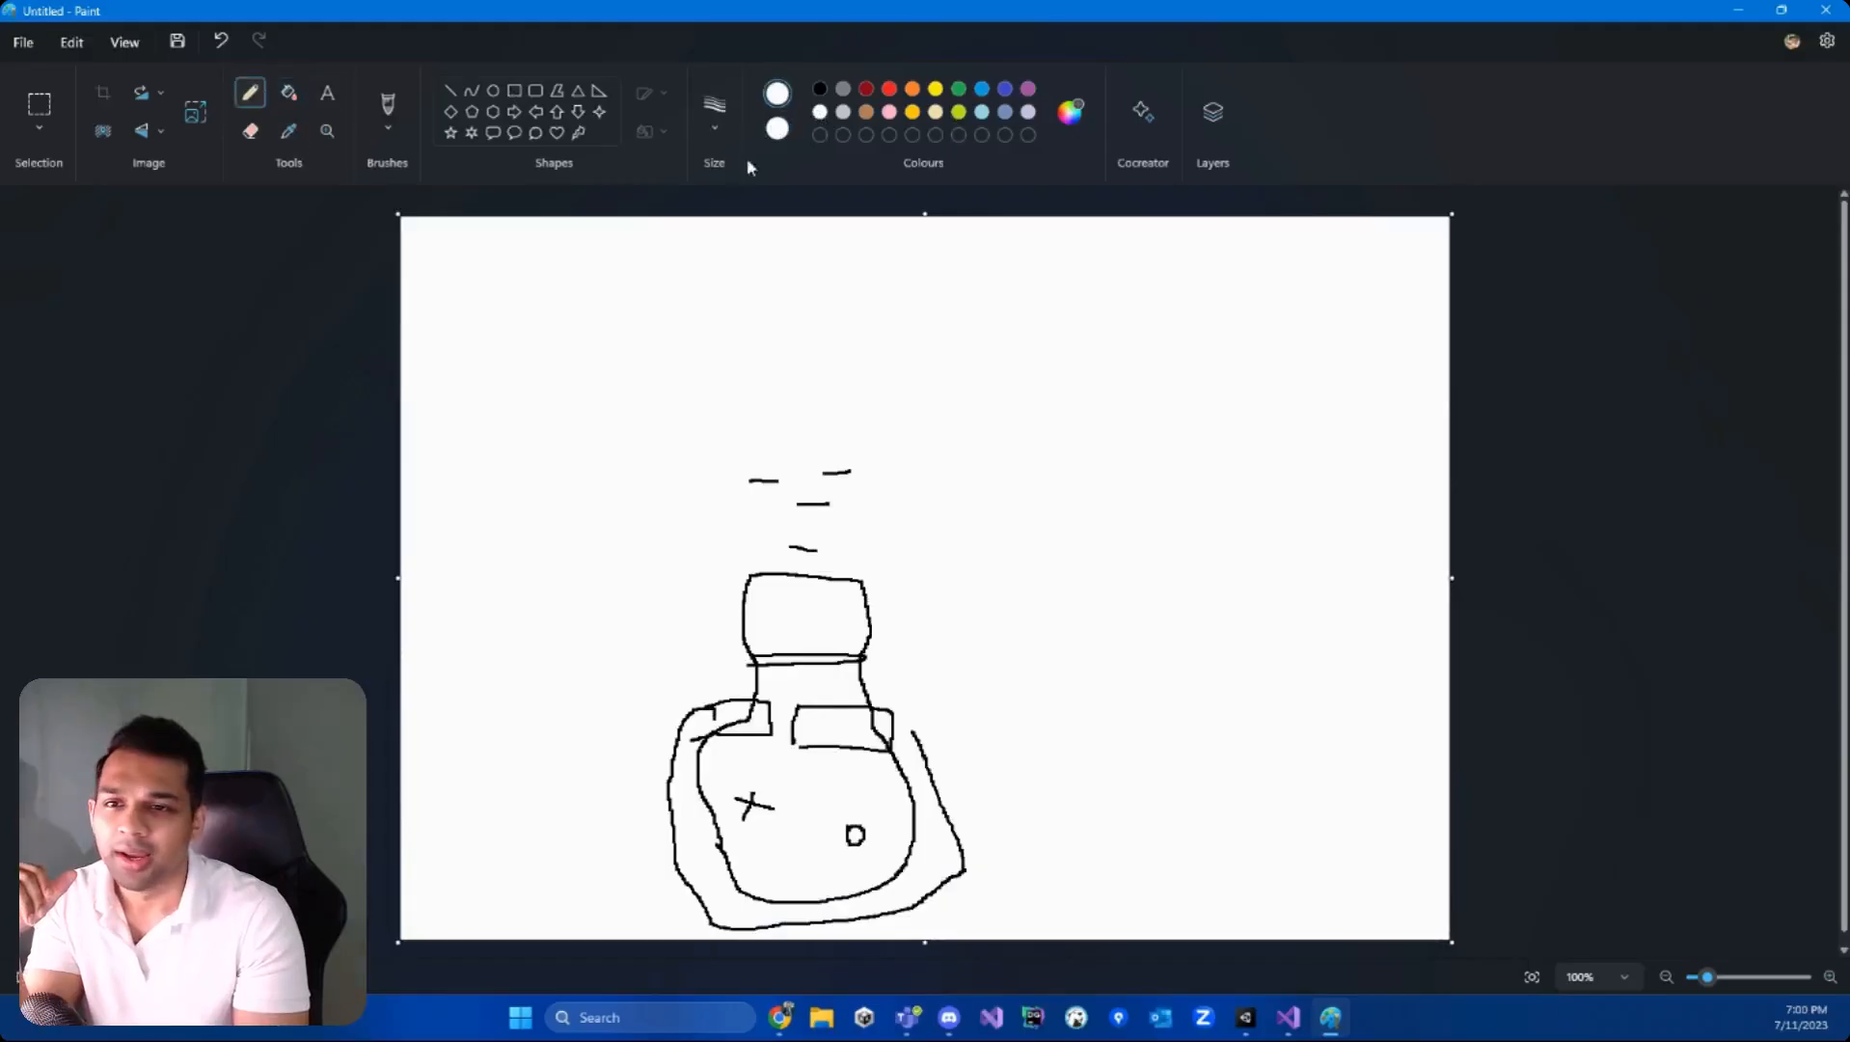
{"action": "left_click", "coordinate": [819, 88]}
{"action": "left_click_drag", "start_coordinate": [738, 421], "coordinate": [861, 406]}
{"action": "mouse_move", "coordinate": [740, 416]}
{"action": "left_mouse_down"}
{"action": "mouse_move", "coordinate": [725, 329]}
{"action": "mouse_move", "coordinate": [777, 252]}
{"action": "mouse_move", "coordinate": [898, 228]}
{"action": "mouse_move", "coordinate": [1180, 252]}
{"action": "mouse_move", "coordinate": [1252, 301]}
{"action": "mouse_move", "coordinate": [1283, 403]}
{"action": "left_mouse_up"}
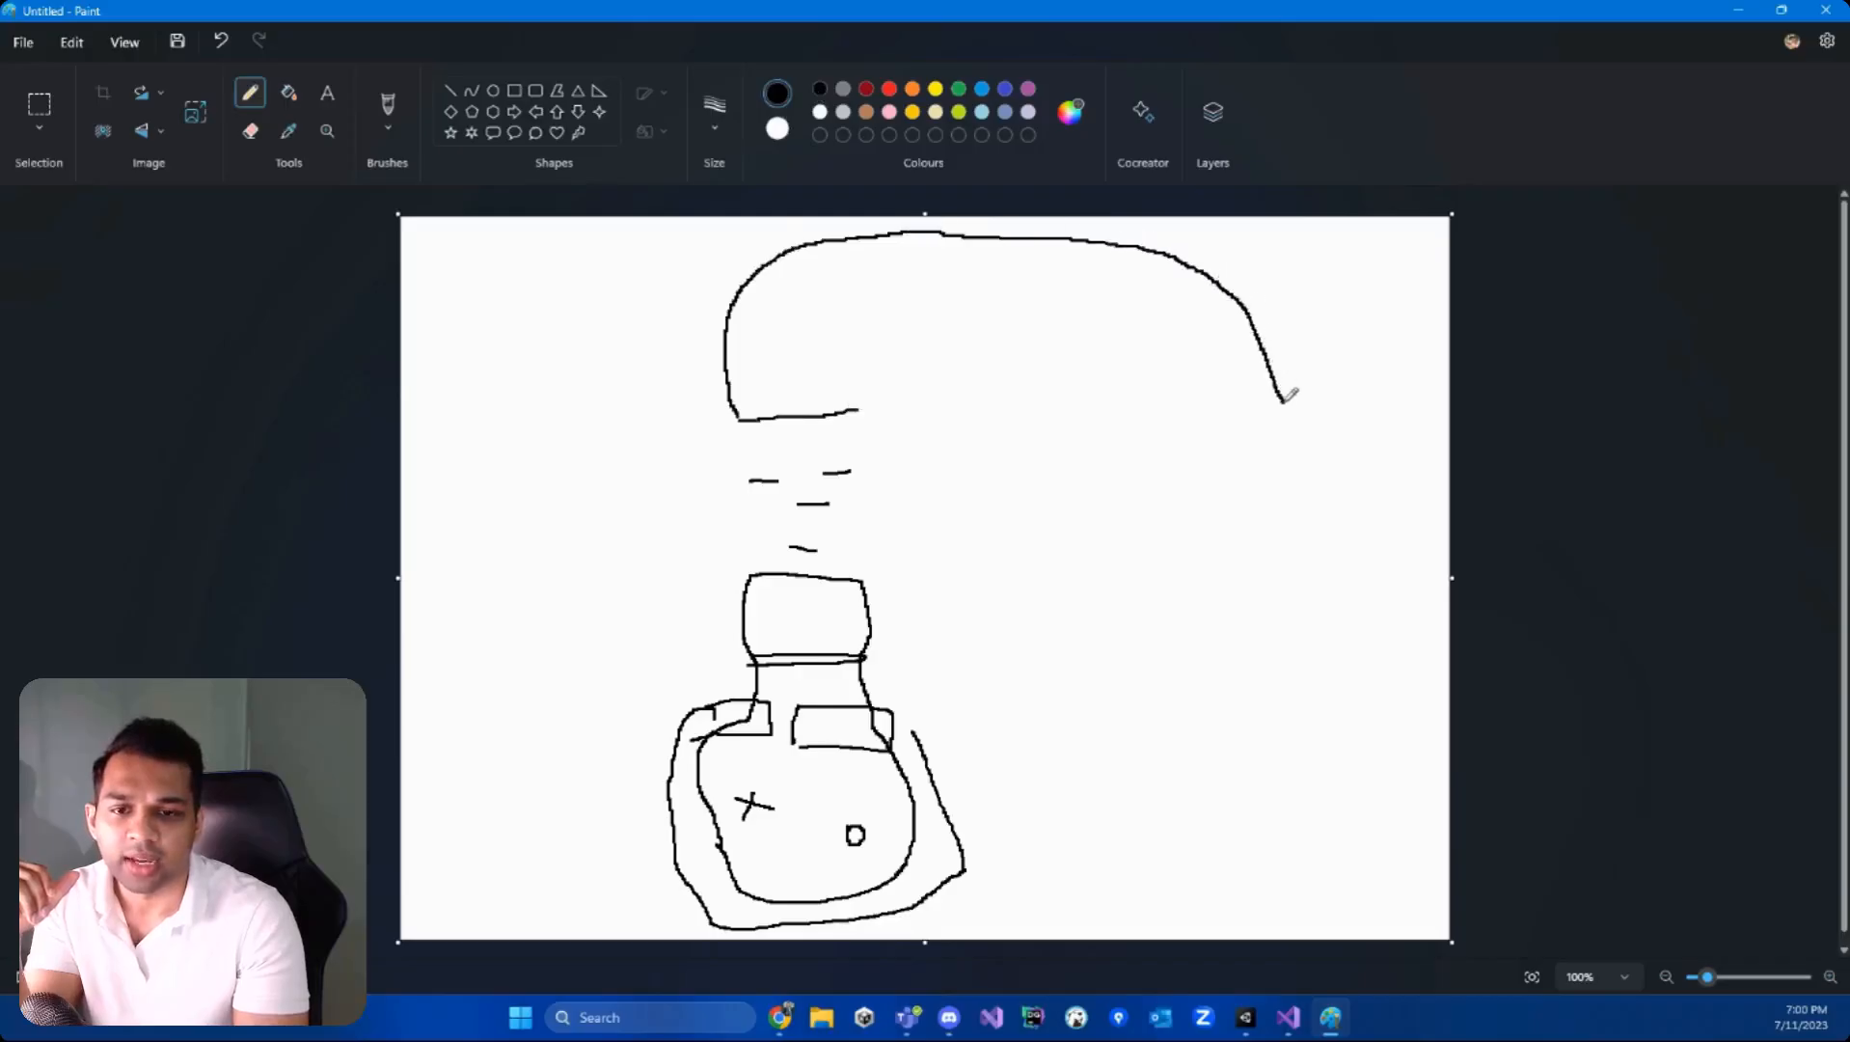
{"action": "mouse_move", "coordinate": [861, 409]}
{"action": "left_mouse_down"}
{"action": "mouse_move", "coordinate": [896, 330]}
{"action": "mouse_move", "coordinate": [1066, 335]}
{"action": "mouse_move", "coordinate": [1134, 362]}
{"action": "mouse_move", "coordinate": [1174, 422]}
{"action": "mouse_move", "coordinate": [1258, 416]}
{"action": "mouse_move", "coordinate": [1284, 391]}
{"action": "left_mouse_up"}
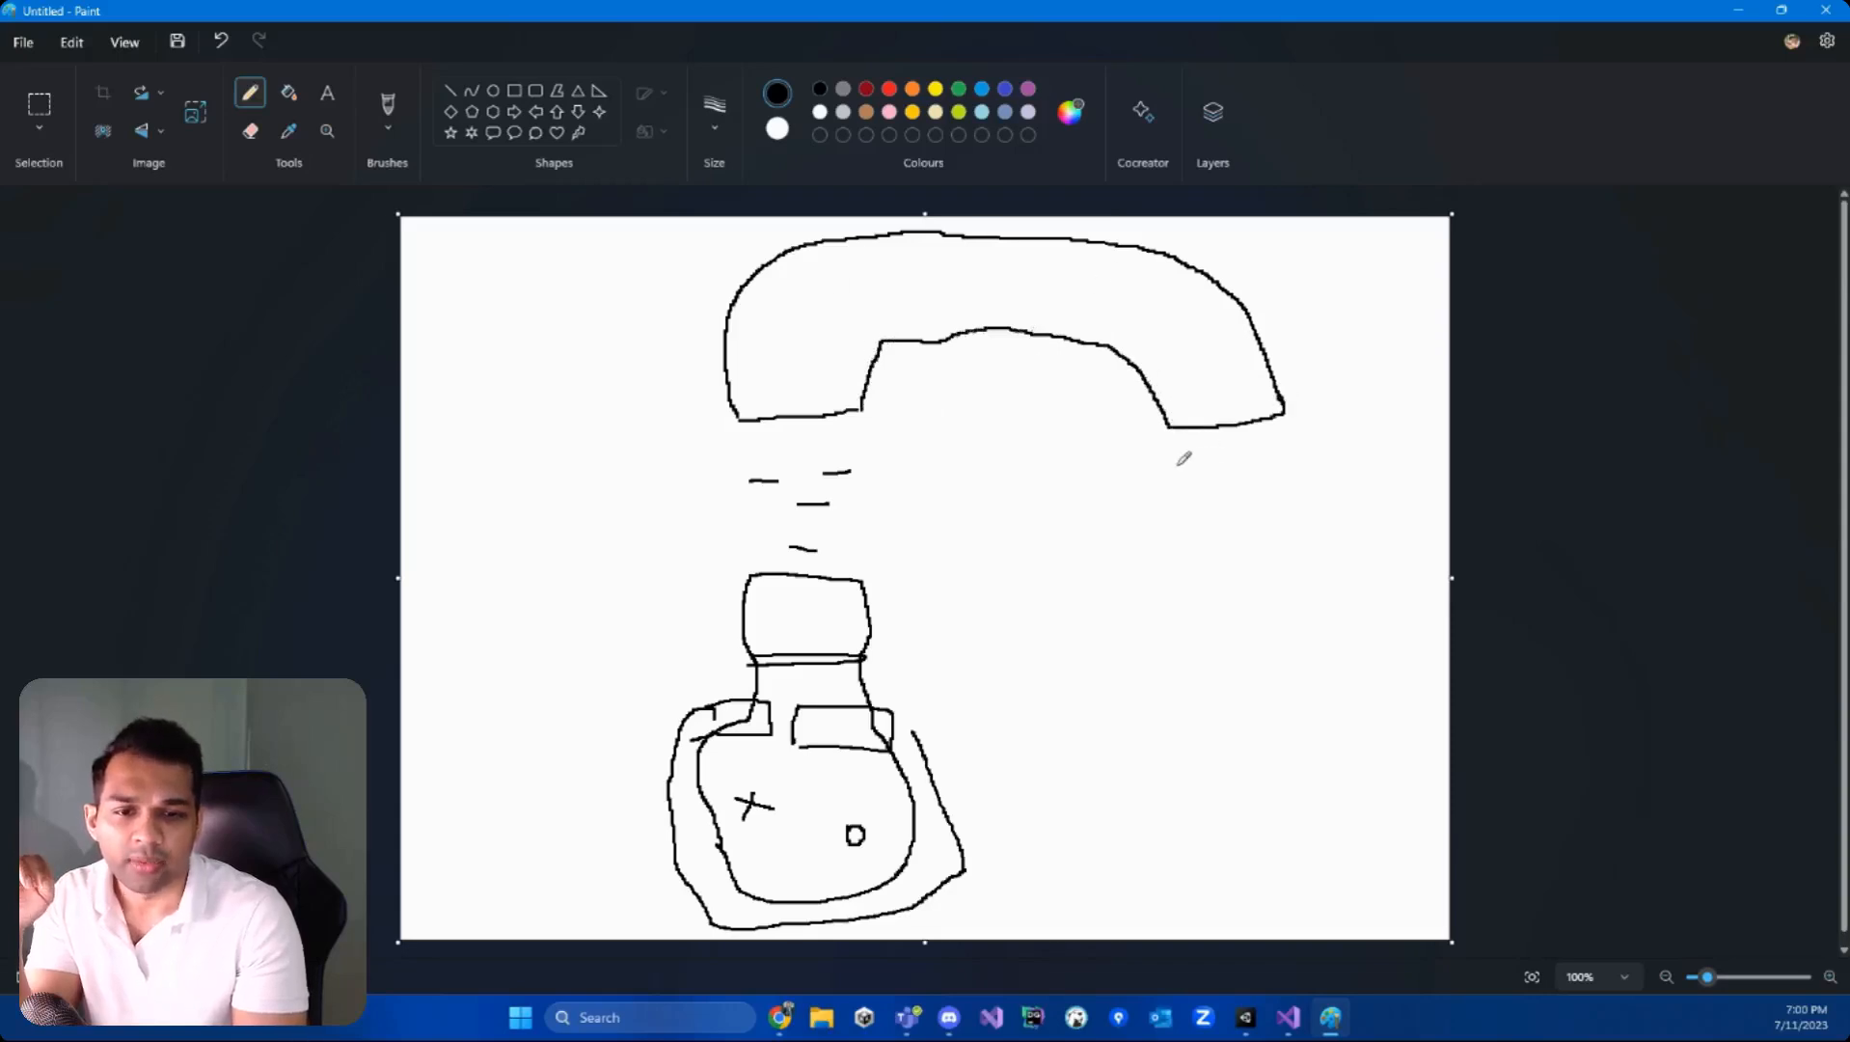
- Draw a small rectangle below the arch's right end, a tilted rectangle beside it, and a large lower-right rectangle containing an X and small box
{"action": "mouse_move", "coordinate": [1172, 461]}
{"action": "left_mouse_down"}
{"action": "mouse_move", "coordinate": [1232, 458]}
{"action": "mouse_move", "coordinate": [1196, 511]}
{"action": "mouse_move", "coordinate": [1171, 460]}
{"action": "left_mouse_up"}
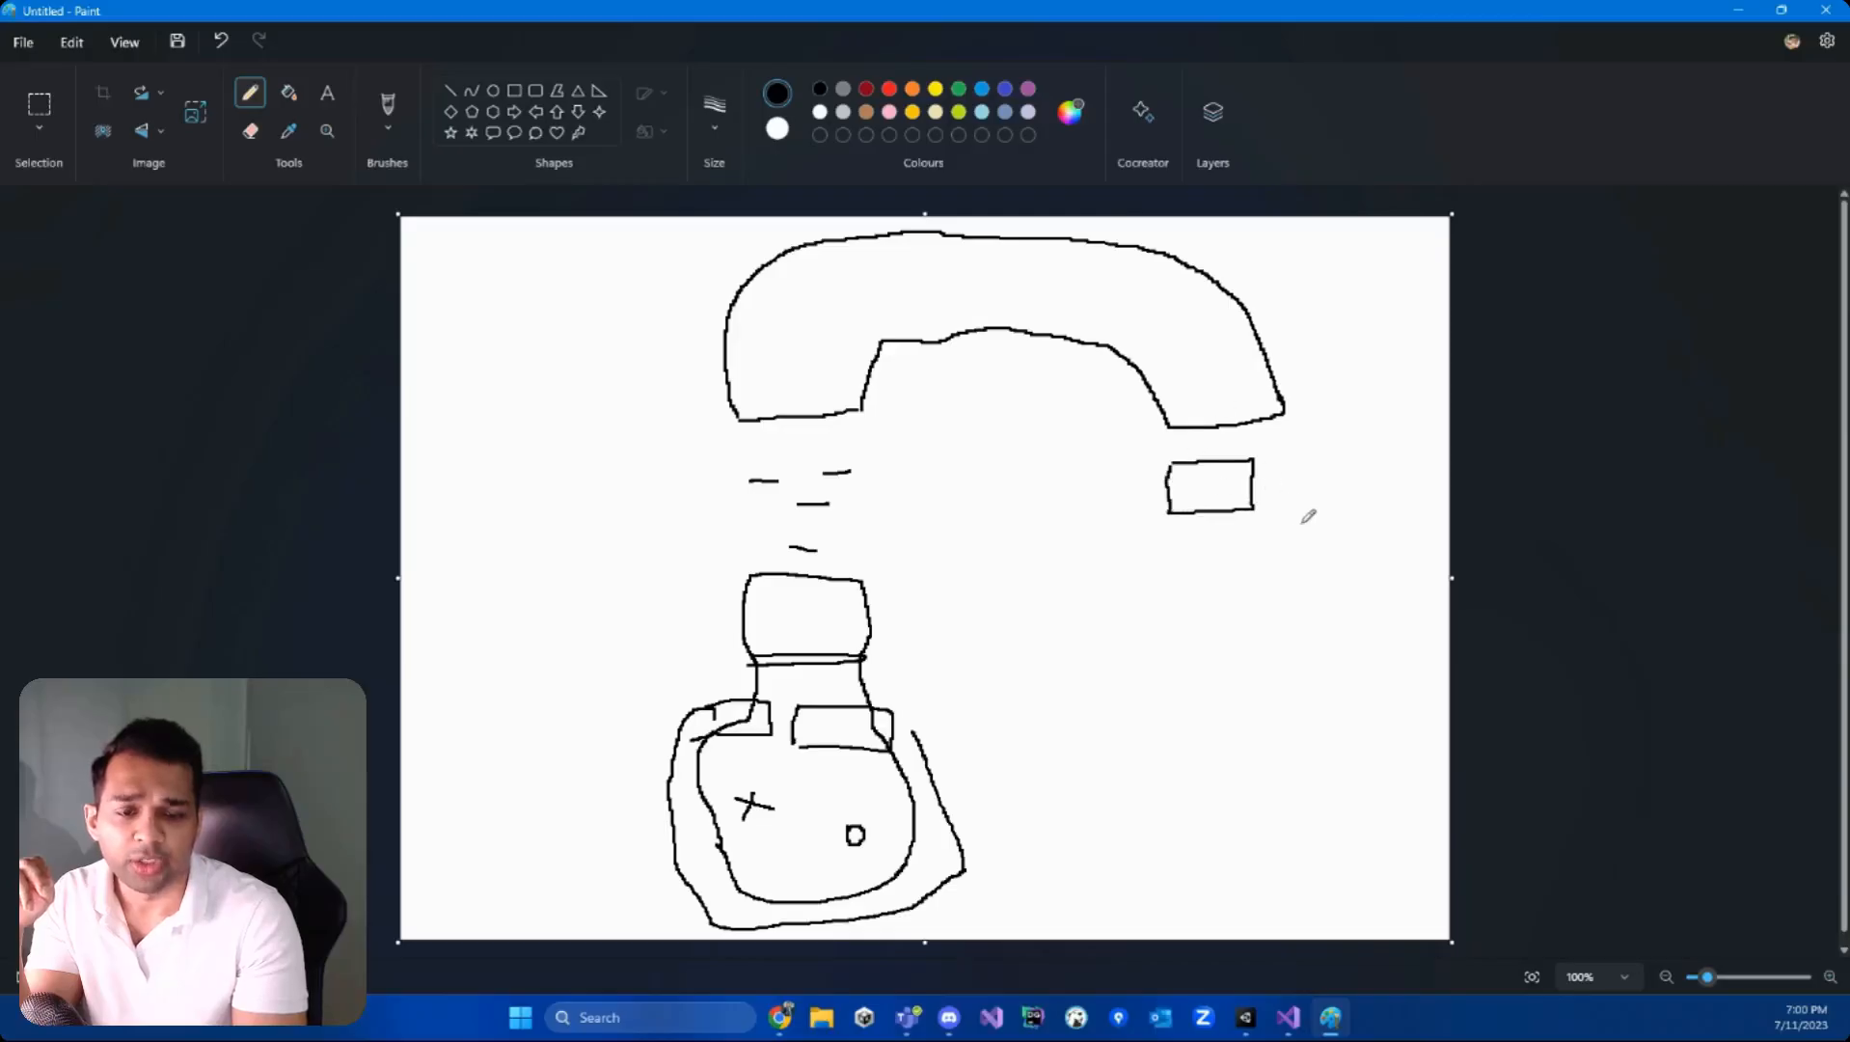
{"action": "mouse_move", "coordinate": [1244, 542]}
{"action": "left_mouse_down"}
{"action": "mouse_move", "coordinate": [1359, 522]}
{"action": "mouse_move", "coordinate": [1410, 542]}
{"action": "mouse_move", "coordinate": [1433, 600]}
{"action": "mouse_move", "coordinate": [1259, 632]}
{"action": "mouse_move", "coordinate": [1244, 536]}
{"action": "left_mouse_up"}
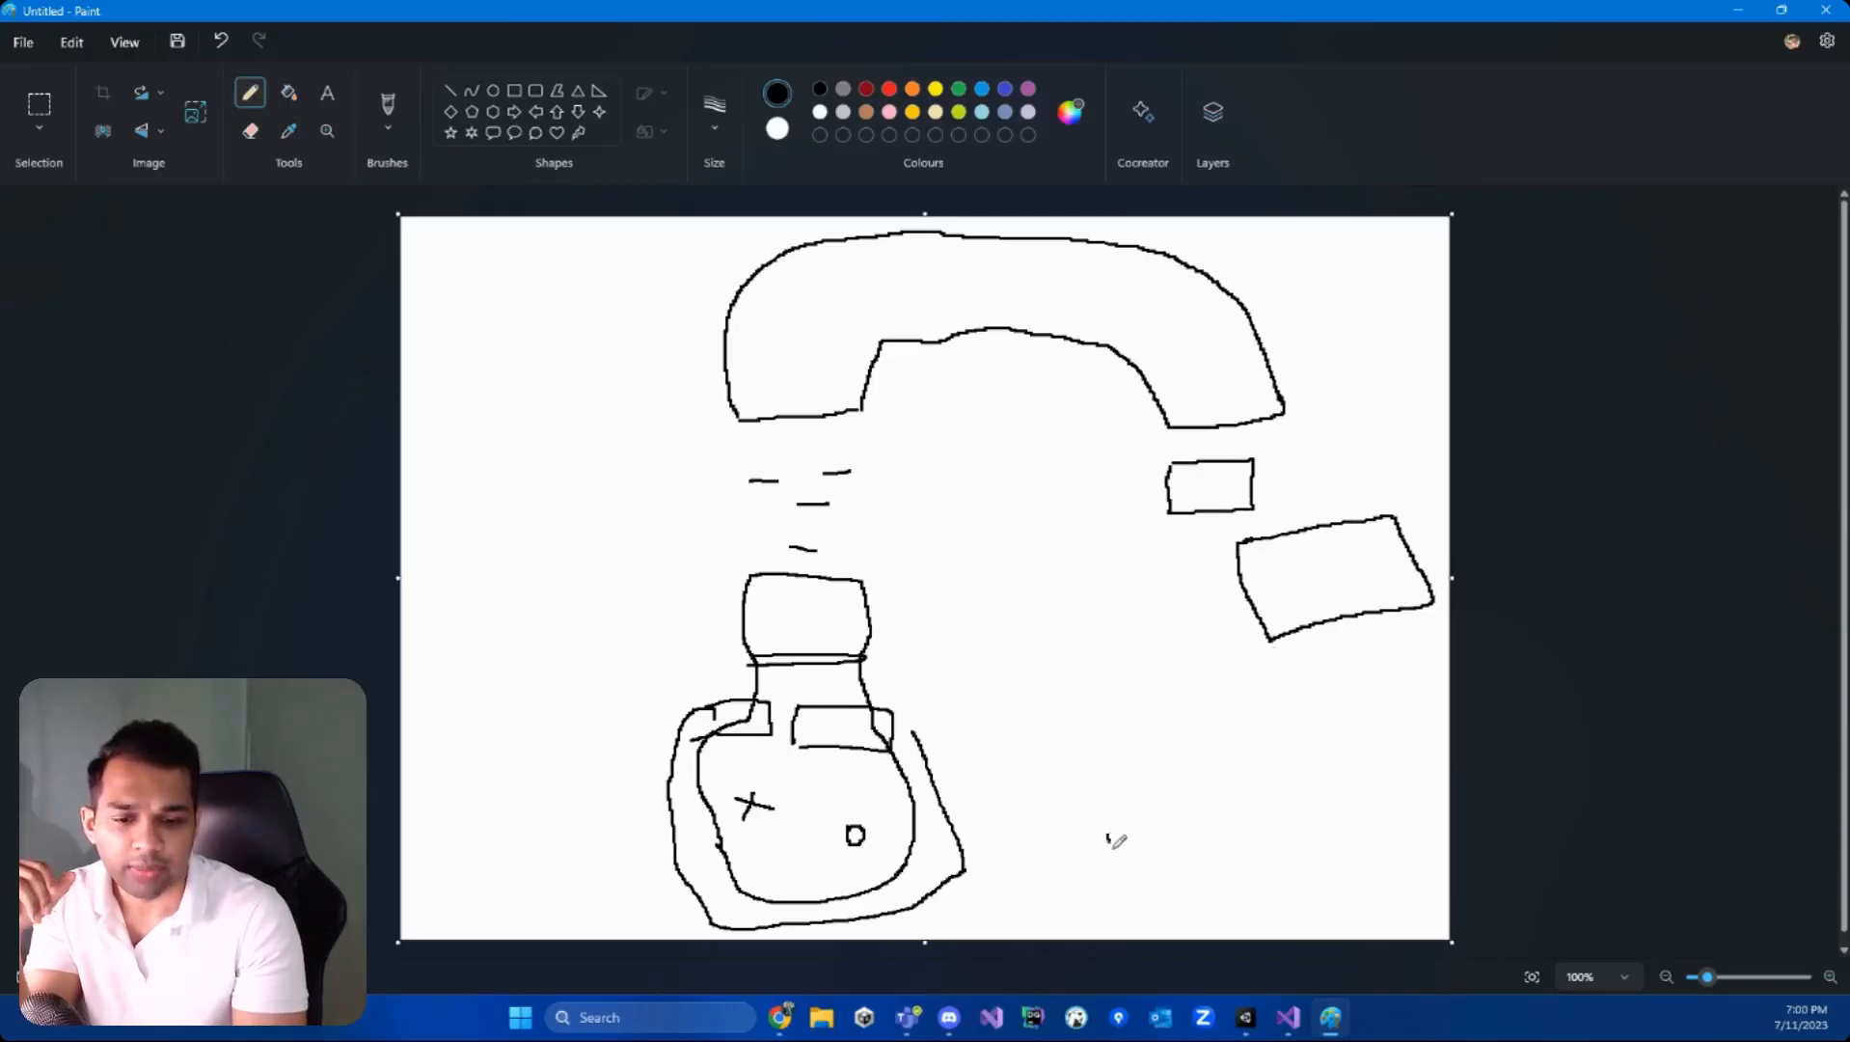
{"action": "mouse_move", "coordinate": [1107, 835]}
{"action": "left_mouse_down"}
{"action": "mouse_move", "coordinate": [1129, 920]}
{"action": "mouse_move", "coordinate": [1423, 911]}
{"action": "mouse_move", "coordinate": [1419, 833]}
{"action": "mouse_move", "coordinate": [1313, 777]}
{"action": "mouse_move", "coordinate": [1109, 786]}
{"action": "mouse_move", "coordinate": [1109, 853]}
{"action": "left_mouse_up"}
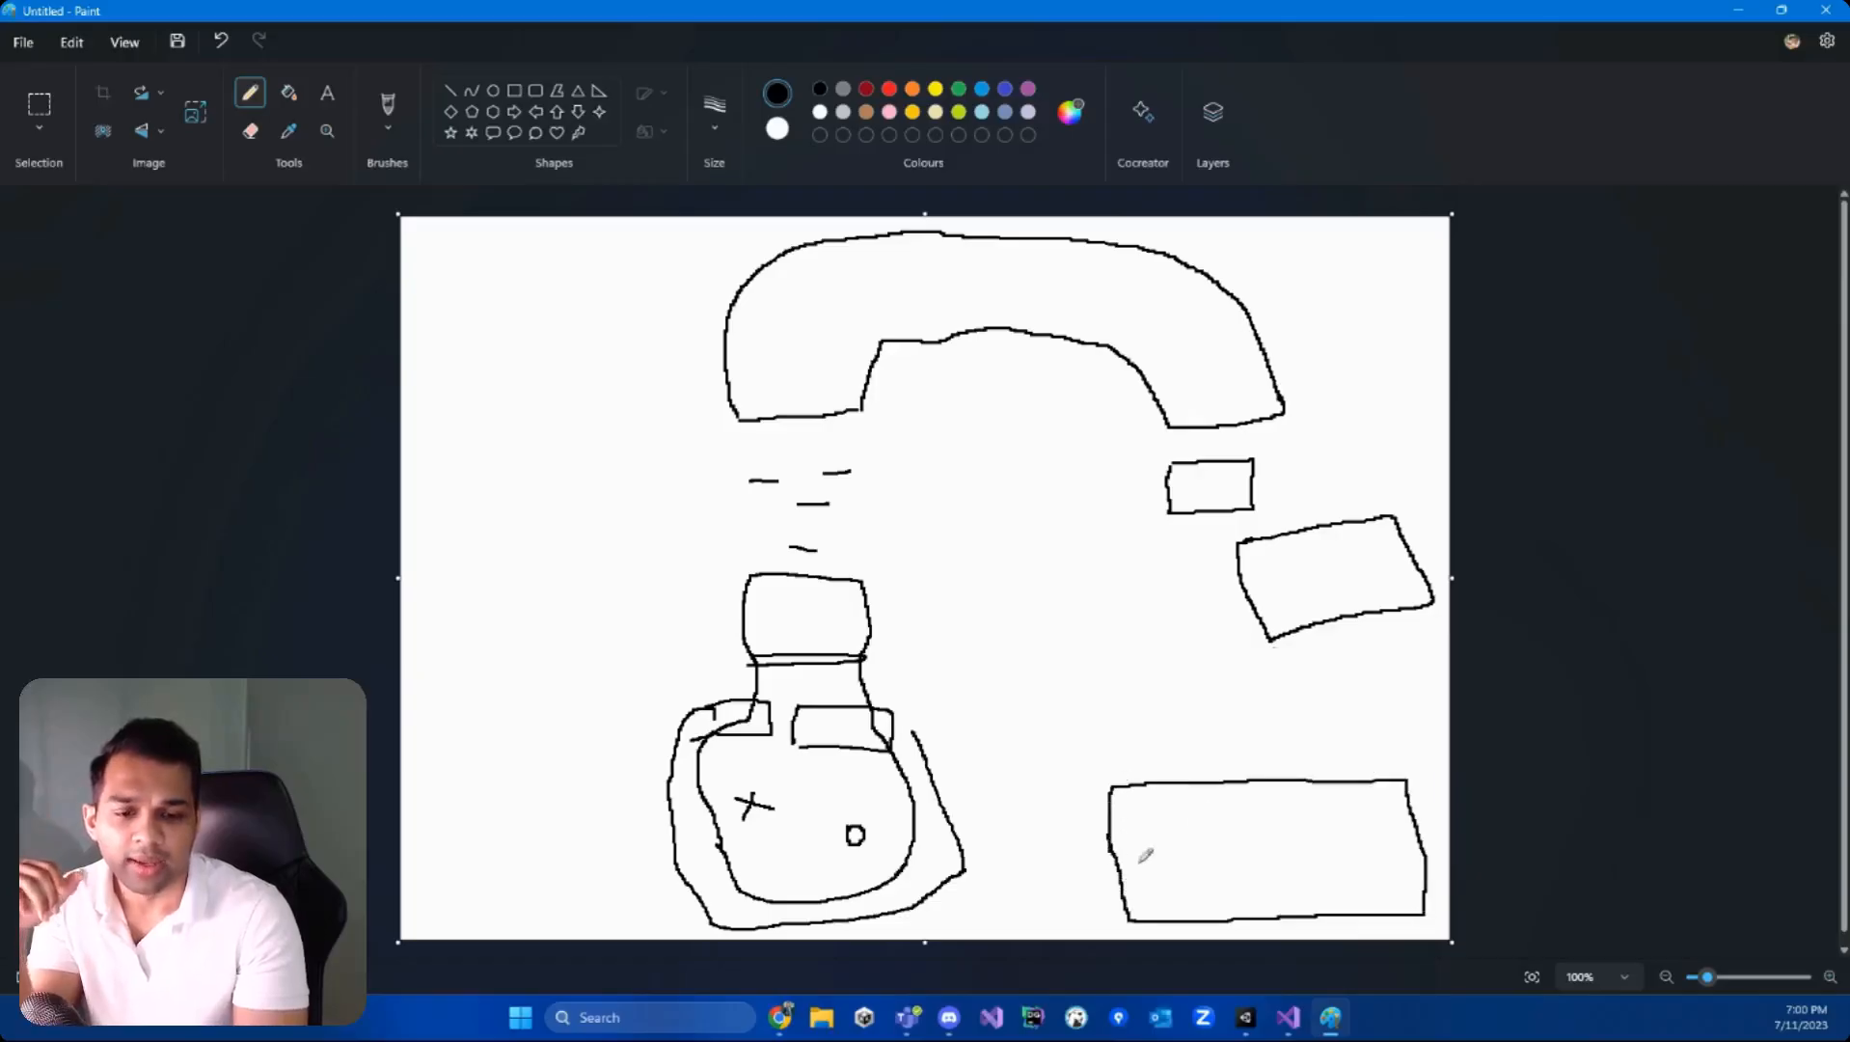
{"action": "mouse_move", "coordinate": [1233, 815]}
{"action": "left_mouse_down"}
{"action": "mouse_move", "coordinate": [1294, 821]}
{"action": "mouse_move", "coordinate": [1254, 844]}
{"action": "mouse_move", "coordinate": [1288, 904]}
{"action": "mouse_move", "coordinate": [1246, 892]}
{"action": "left_mouse_up"}
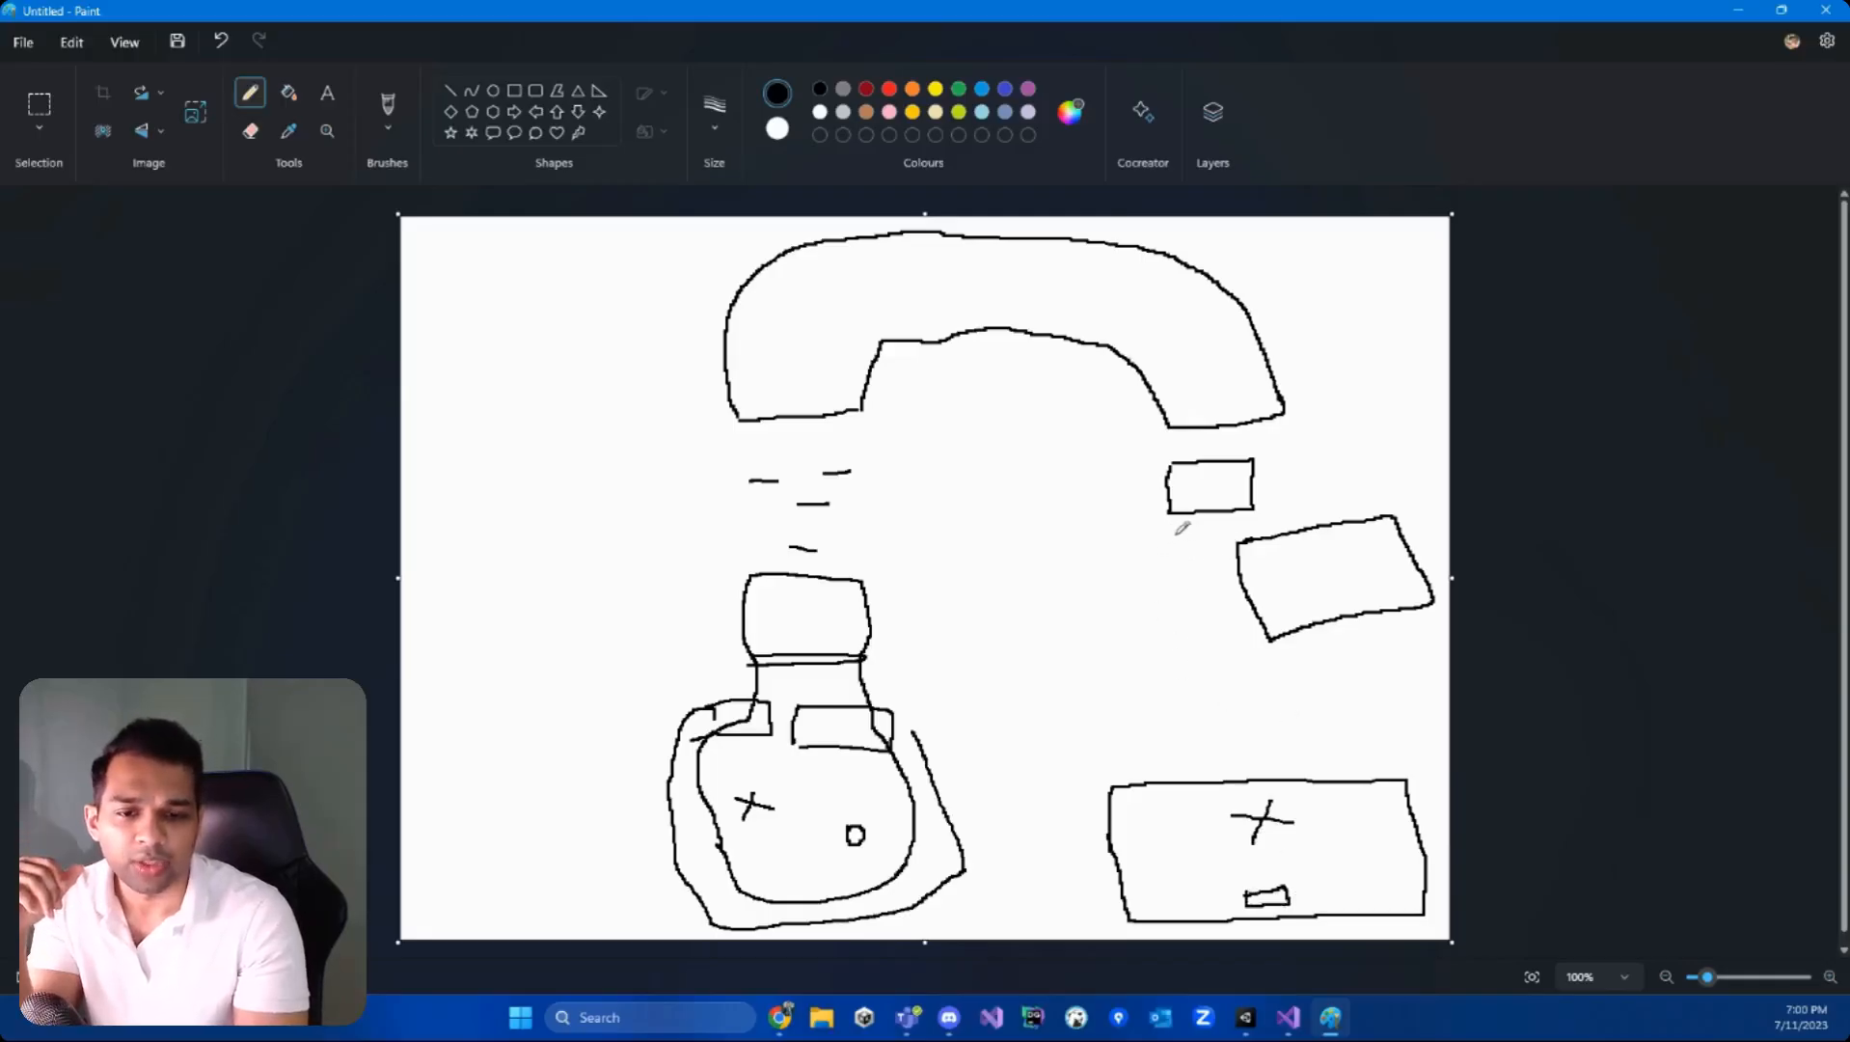
- Draw a U-shaped area containing an X and small square, plus a rectangle between the tilted and large rectangles
{"action": "mouse_move", "coordinate": [1176, 533]}
{"action": "left_mouse_down"}
{"action": "mouse_move", "coordinate": [1098, 591]}
{"action": "mouse_move", "coordinate": [1056, 510]}
{"action": "mouse_move", "coordinate": [991, 509]}
{"action": "mouse_move", "coordinate": [1000, 666]}
{"action": "mouse_move", "coordinate": [1153, 679]}
{"action": "mouse_move", "coordinate": [1176, 533]}
{"action": "left_mouse_up"}
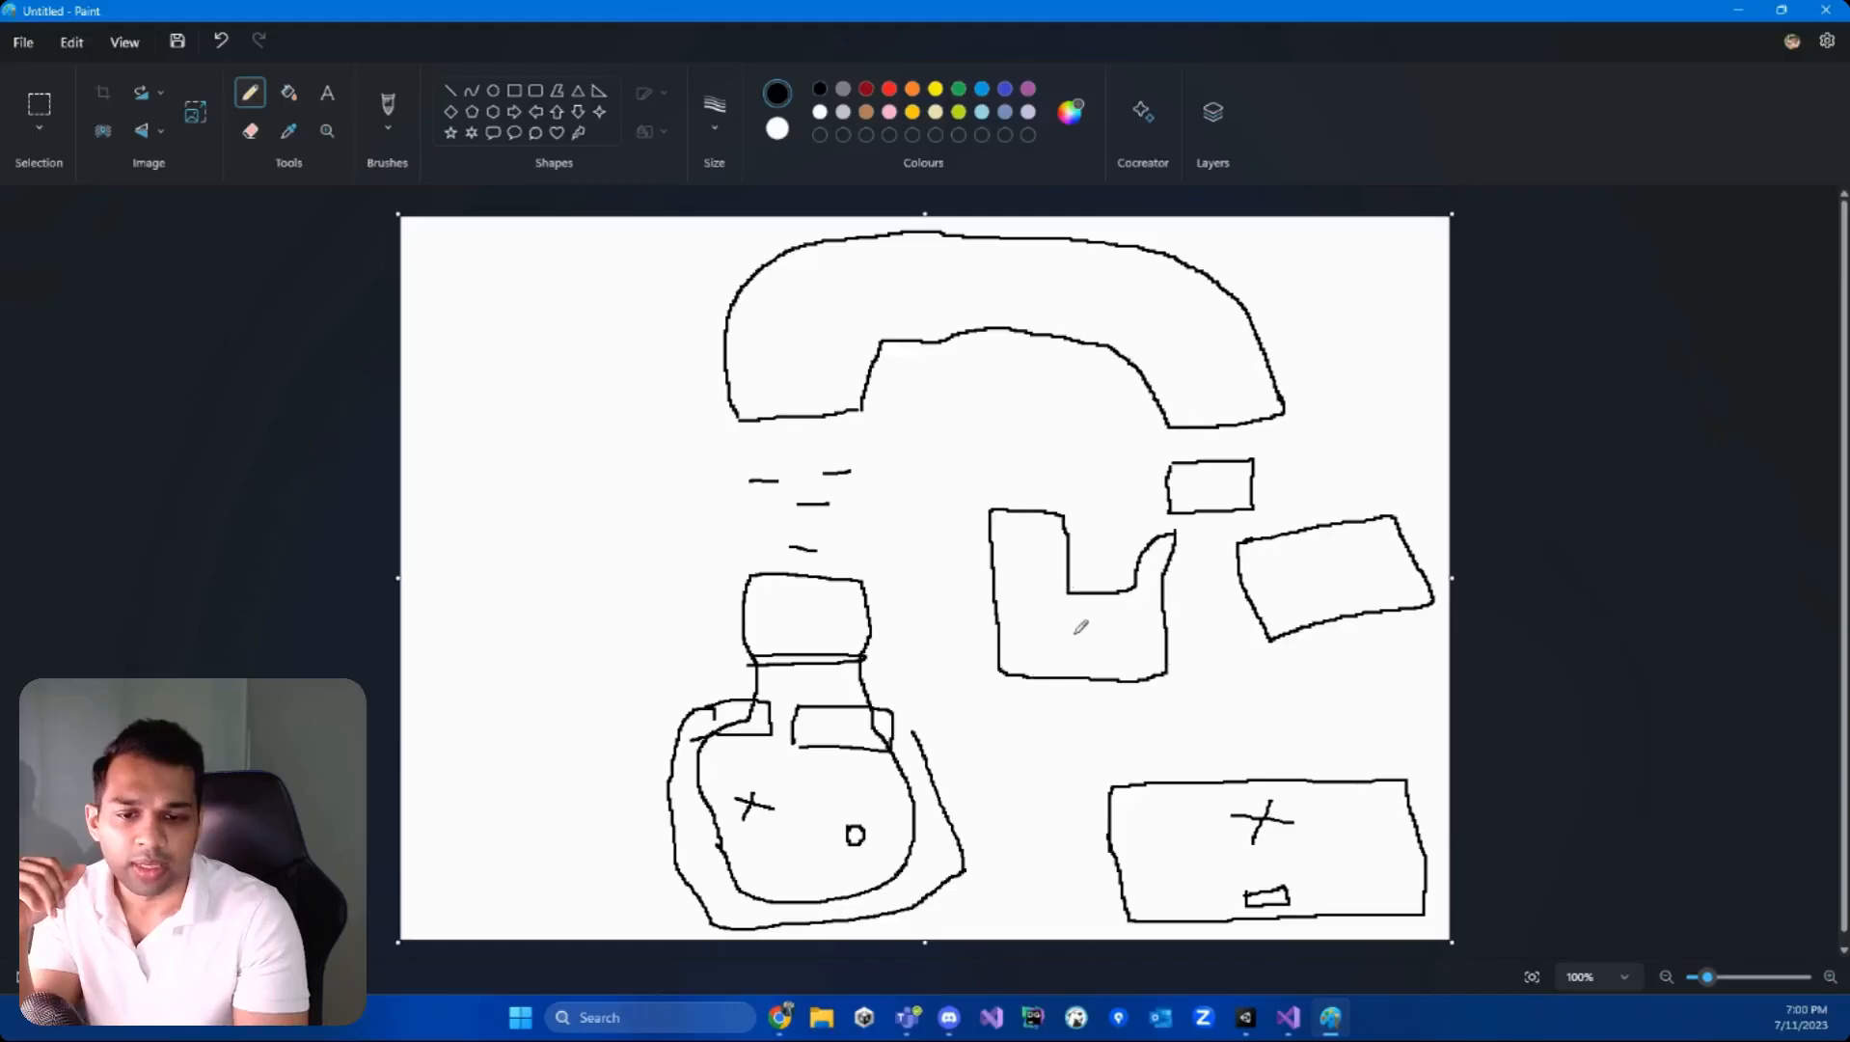
{"action": "mouse_move", "coordinate": [1071, 630]}
{"action": "left_mouse_down"}
{"action": "mouse_move", "coordinate": [1103, 642]}
{"action": "mouse_move", "coordinate": [1080, 661]}
{"action": "left_mouse_up"}
{"action": "mouse_move", "coordinate": [1016, 530]}
{"action": "left_mouse_down"}
{"action": "mouse_move", "coordinate": [1042, 552]}
{"action": "mouse_move", "coordinate": [1018, 531]}
{"action": "left_mouse_up"}
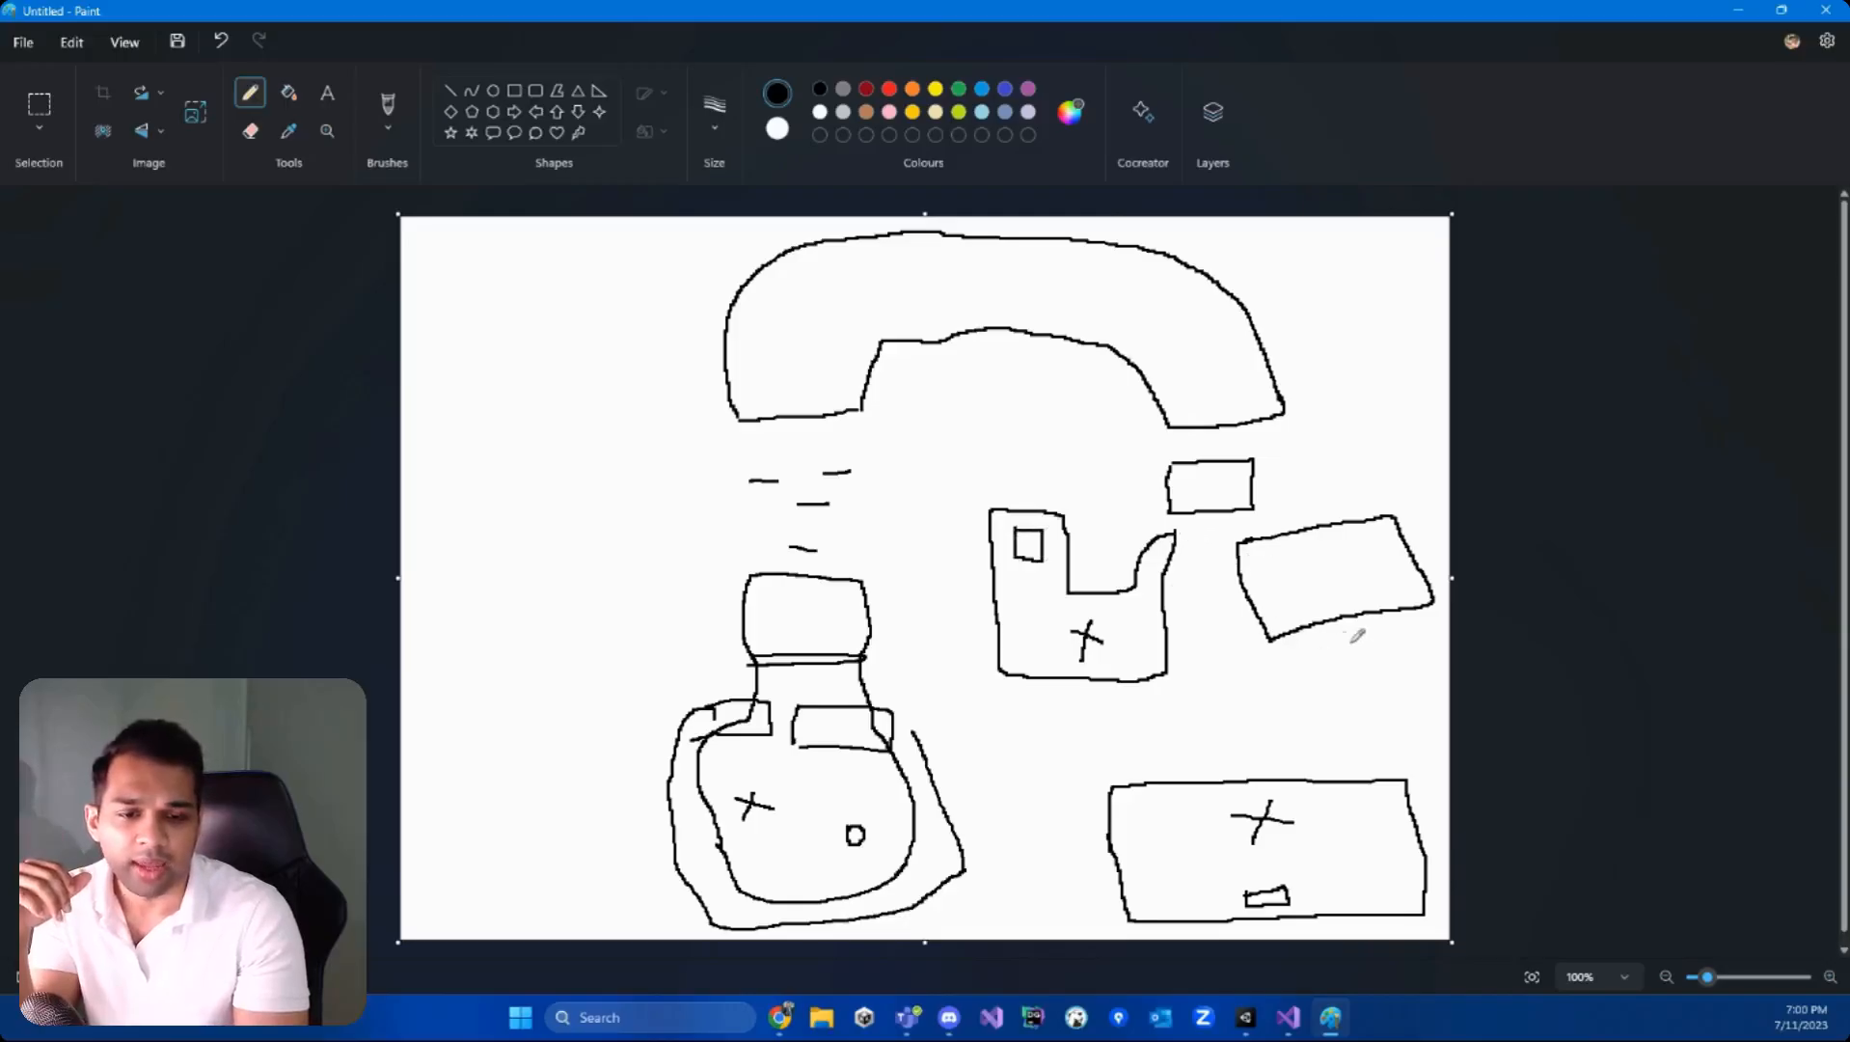
{"action": "mouse_move", "coordinate": [1310, 649]}
{"action": "left_mouse_down"}
{"action": "mouse_move", "coordinate": [1394, 648]}
{"action": "mouse_move", "coordinate": [1398, 753]}
{"action": "mouse_move", "coordinate": [1294, 758]}
{"action": "mouse_move", "coordinate": [1310, 653]}
{"action": "left_mouse_up"}
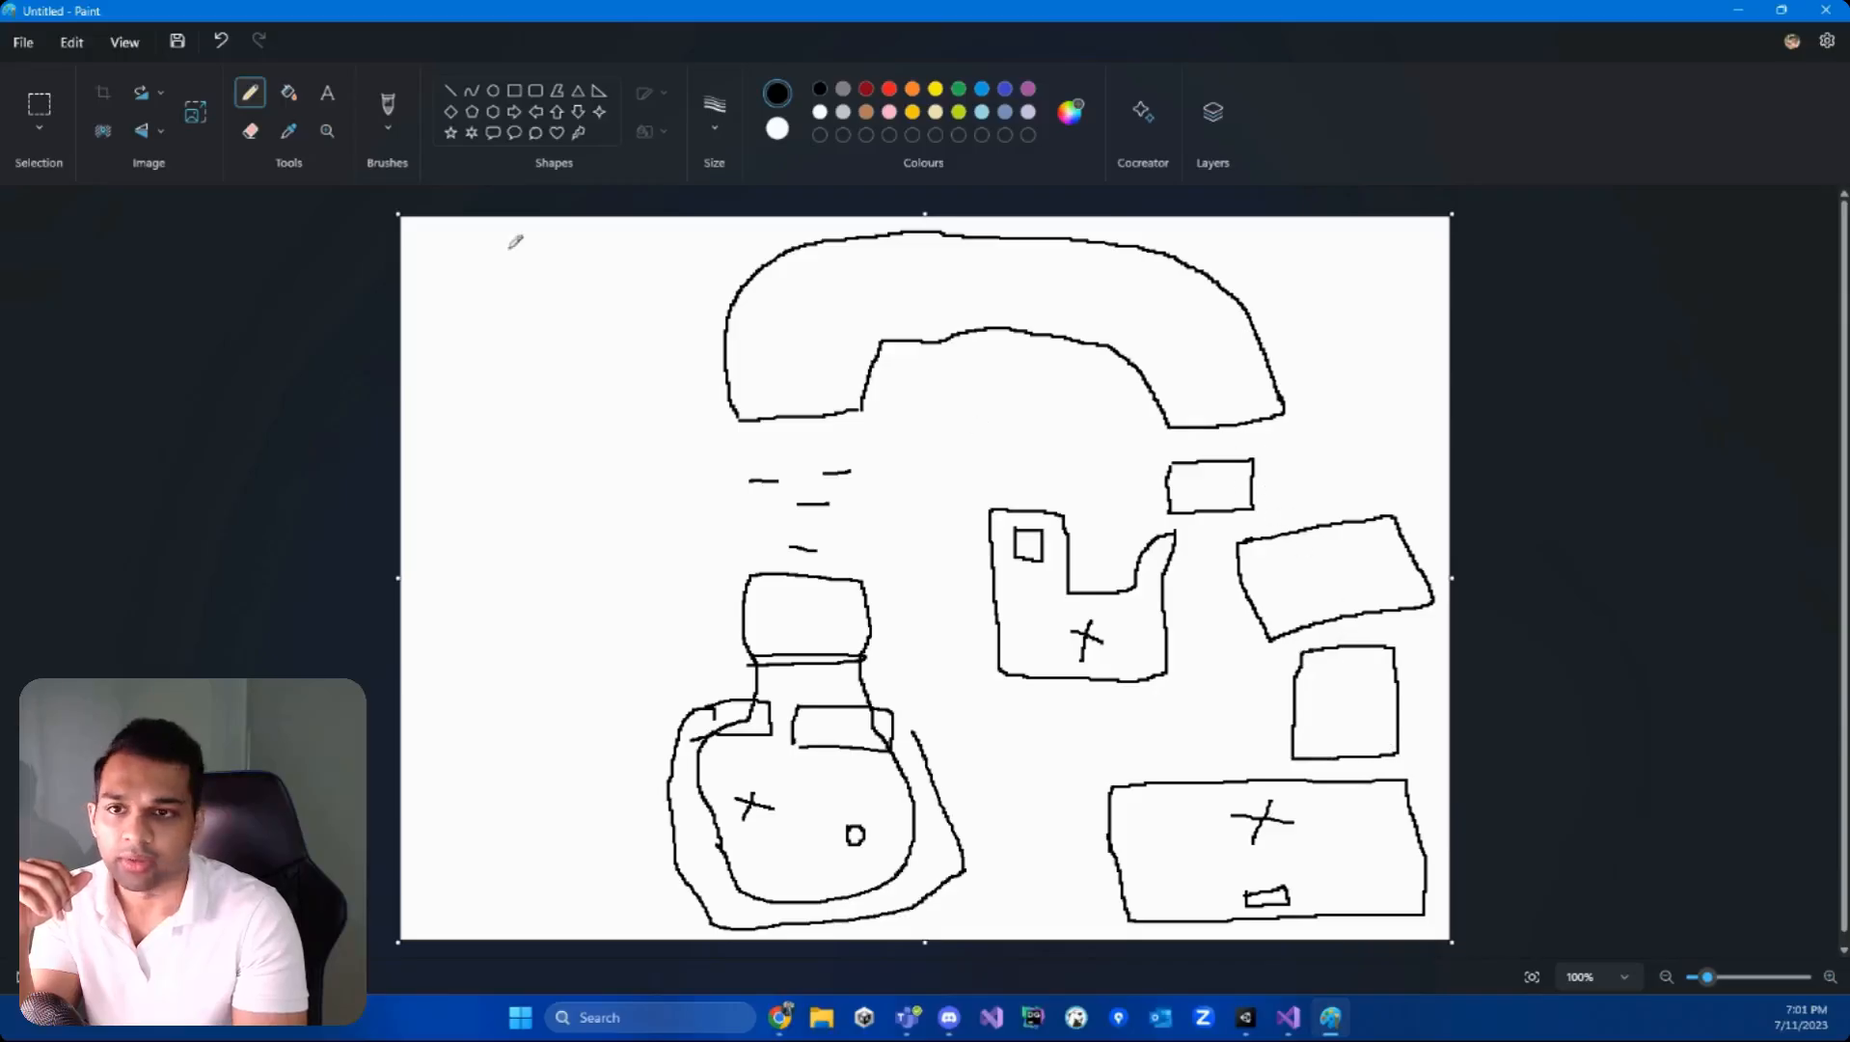
- Draw red route arrows up the bottle shape, through the arch, out to both branch areas and down to the large rectangle
{"action": "left_click", "coordinate": [889, 91]}
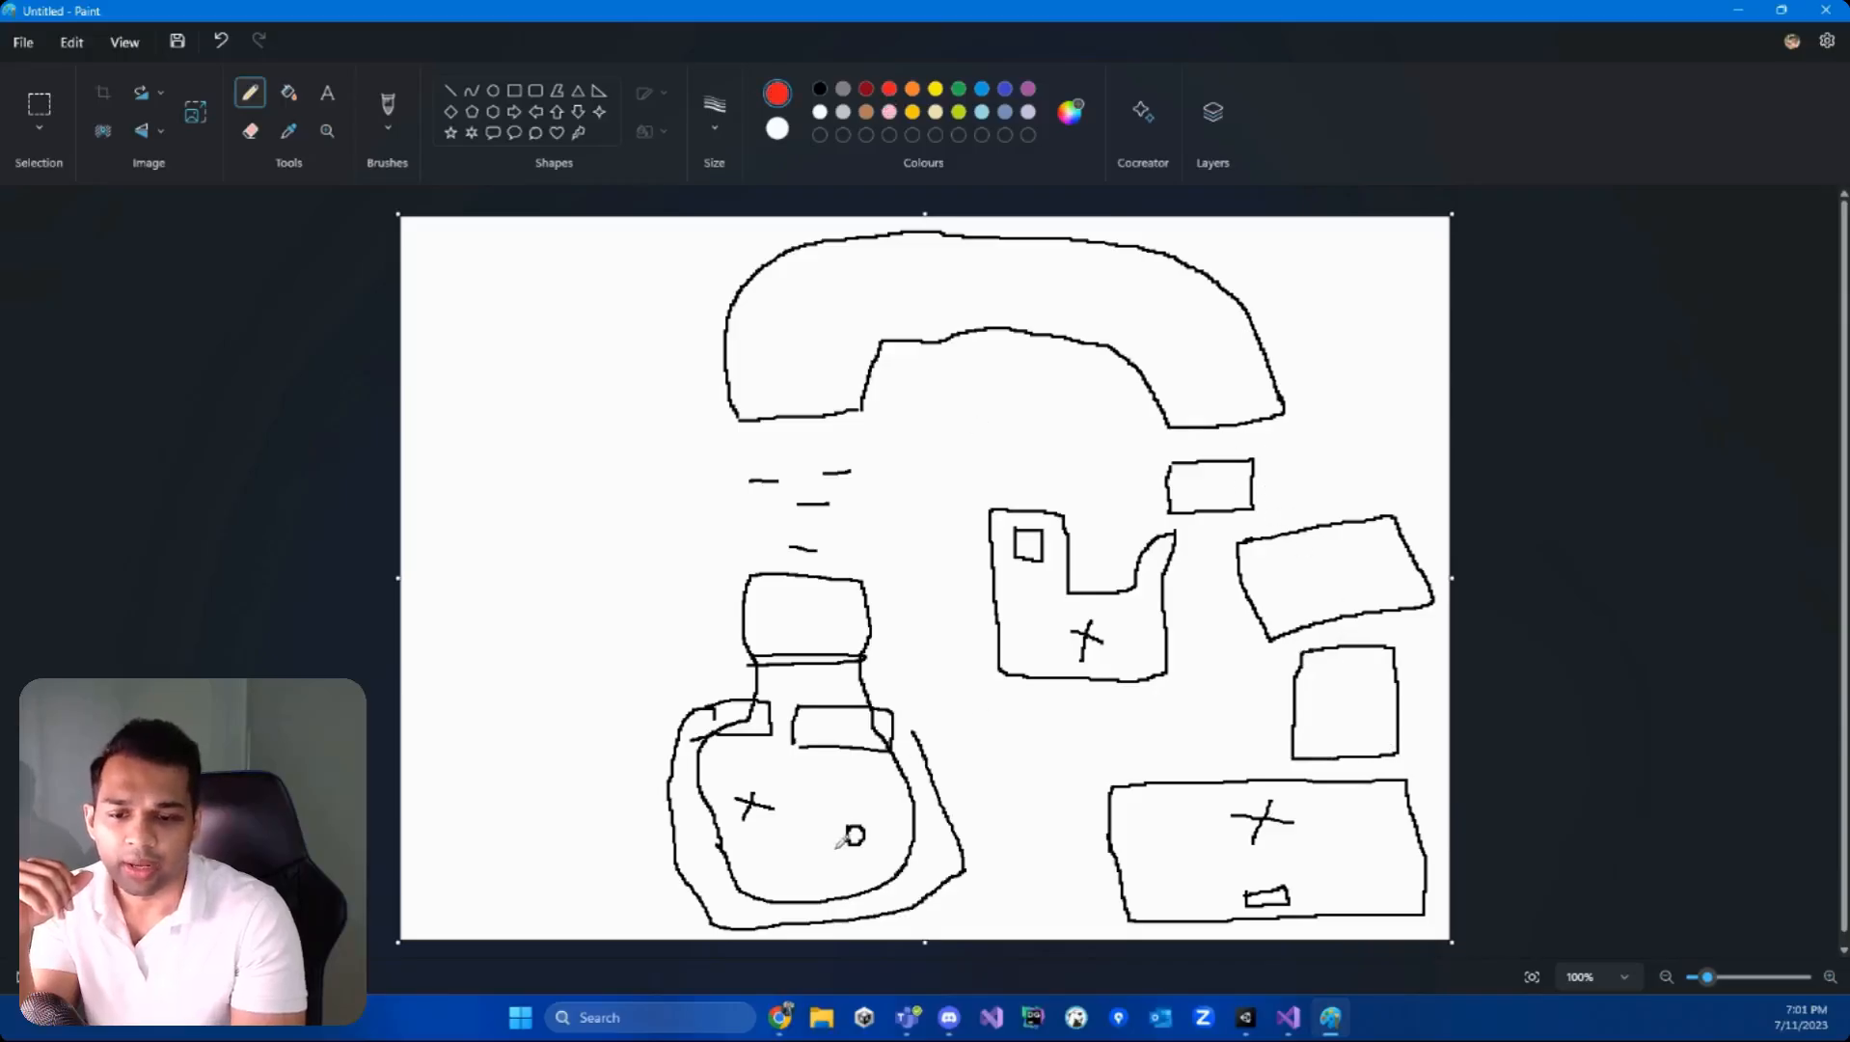
{"action": "mouse_move", "coordinate": [833, 834]}
{"action": "left_mouse_down"}
{"action": "mouse_move", "coordinate": [786, 748]}
{"action": "mouse_move", "coordinate": [805, 584]}
{"action": "mouse_move", "coordinate": [818, 613]}
{"action": "left_mouse_up"}
{"action": "mouse_move", "coordinate": [802, 403]}
{"action": "left_mouse_down"}
{"action": "mouse_move", "coordinate": [800, 377]}
{"action": "mouse_move", "coordinate": [901, 260]}
{"action": "mouse_move", "coordinate": [1076, 275]}
{"action": "mouse_move", "coordinate": [1199, 334]}
{"action": "mouse_move", "coordinate": [1217, 488]}
{"action": "mouse_move", "coordinate": [1304, 527]}
{"action": "mouse_move", "coordinate": [1342, 587]}
{"action": "left_mouse_up"}
{"action": "left_click_drag", "start_coordinate": [1344, 559], "coordinate": [1343, 588]}
{"action": "left_click_drag", "start_coordinate": [1213, 482], "coordinate": [1132, 616]}
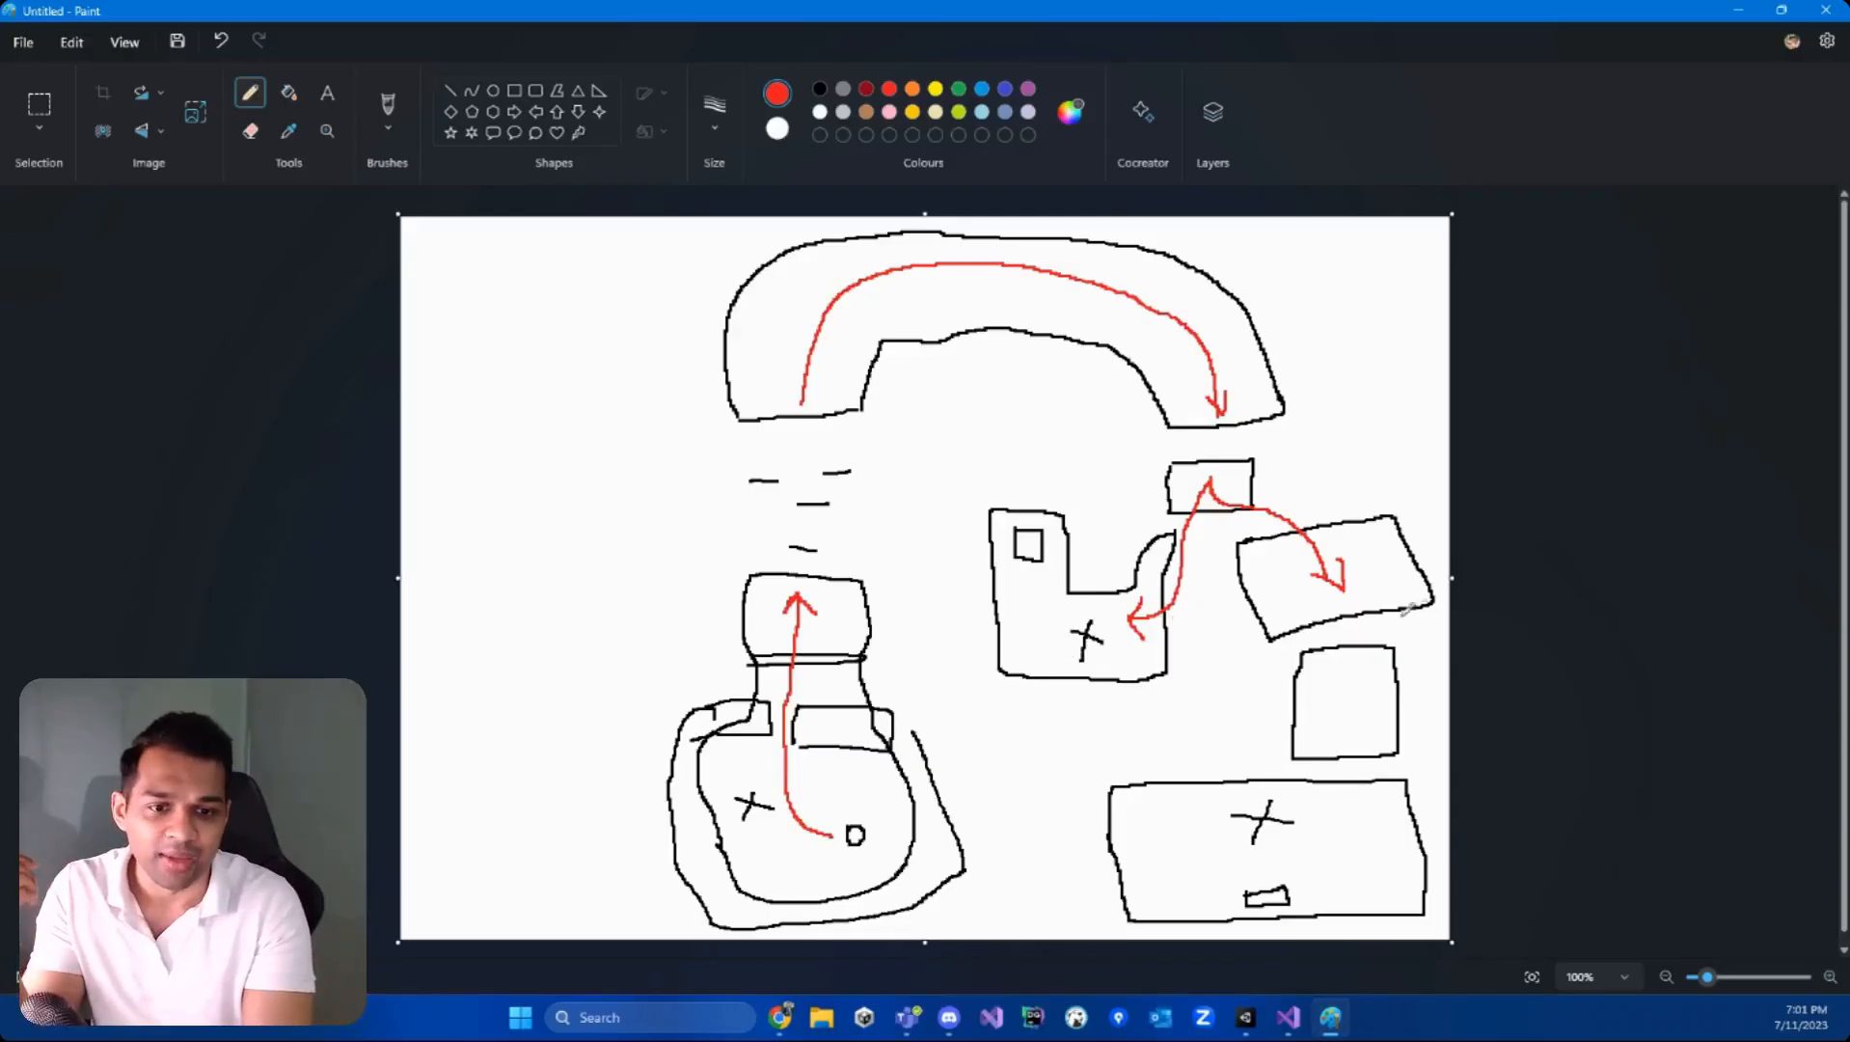
{"action": "mouse_move", "coordinate": [1357, 603]}
{"action": "left_mouse_down"}
{"action": "mouse_move", "coordinate": [1360, 662]}
{"action": "mouse_move", "coordinate": [1263, 790]}
{"action": "mouse_move", "coordinate": [1292, 776]}
{"action": "left_mouse_up"}
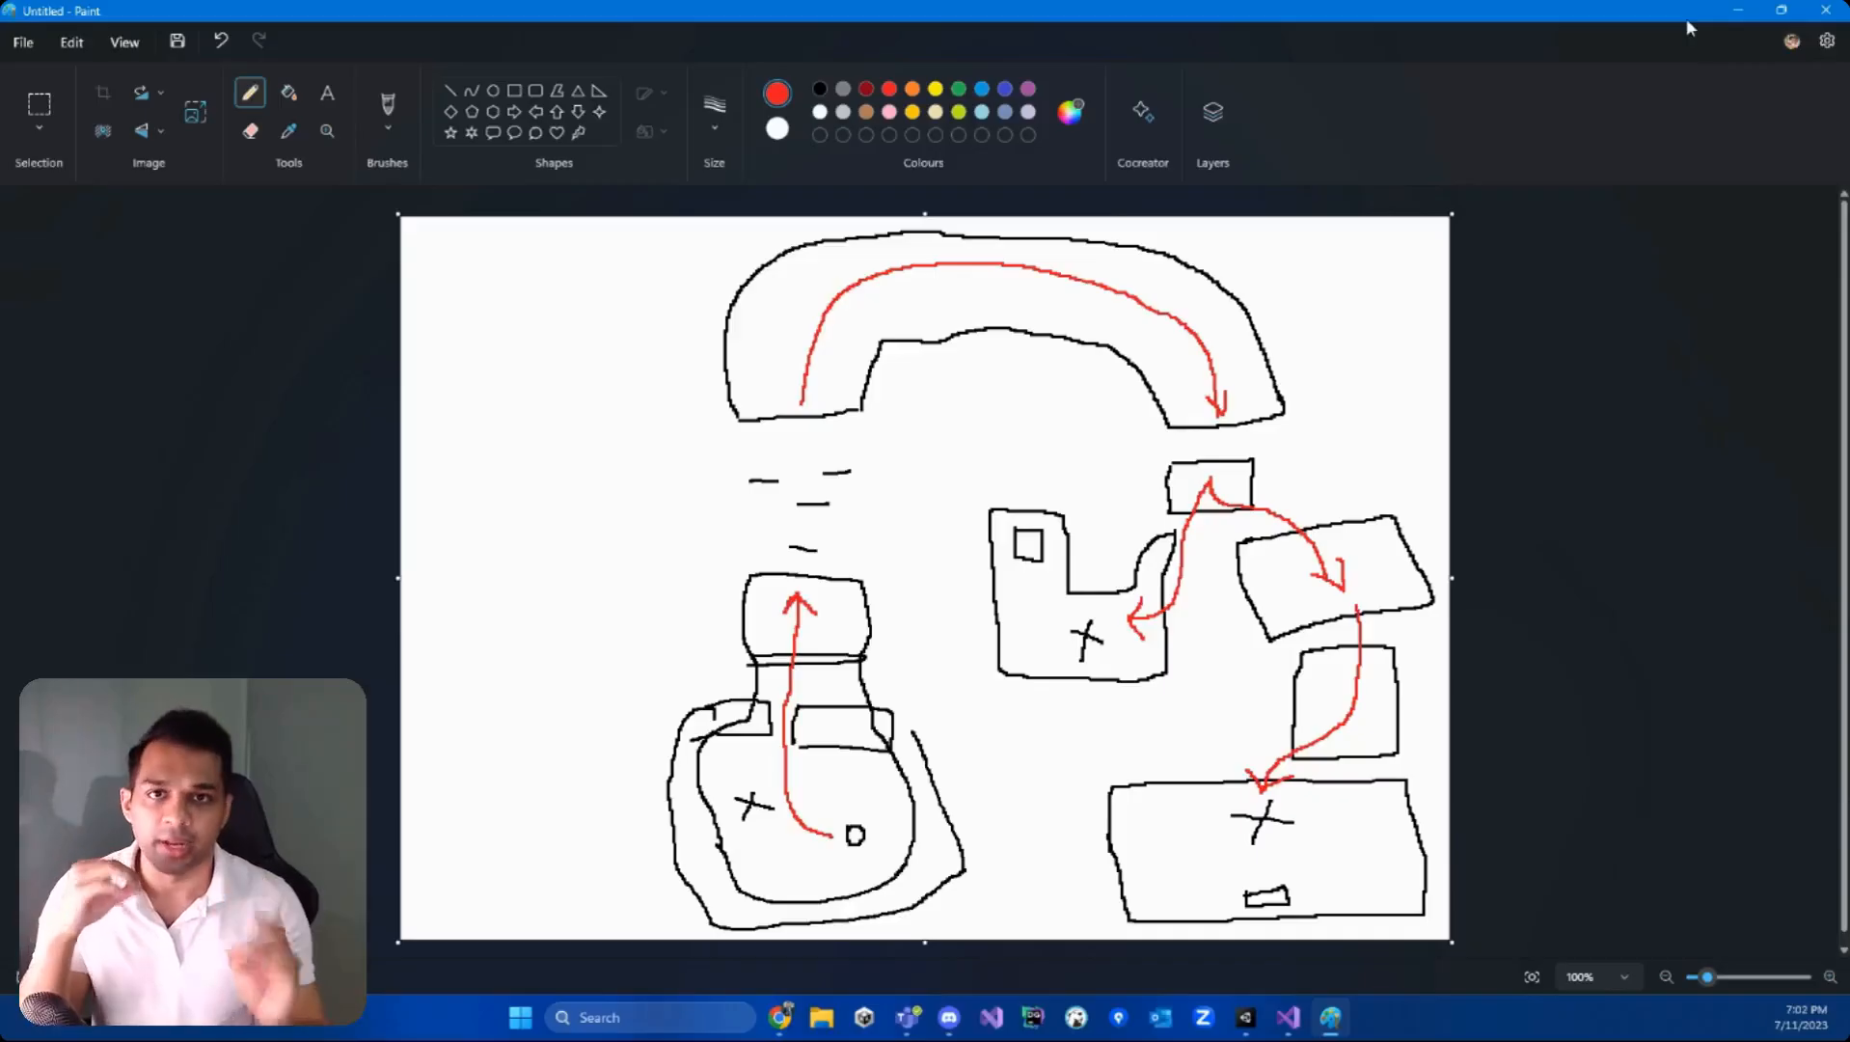
{"action": "left_click", "coordinate": [516, 93]}
{"action": "left_click", "coordinate": [820, 89]}
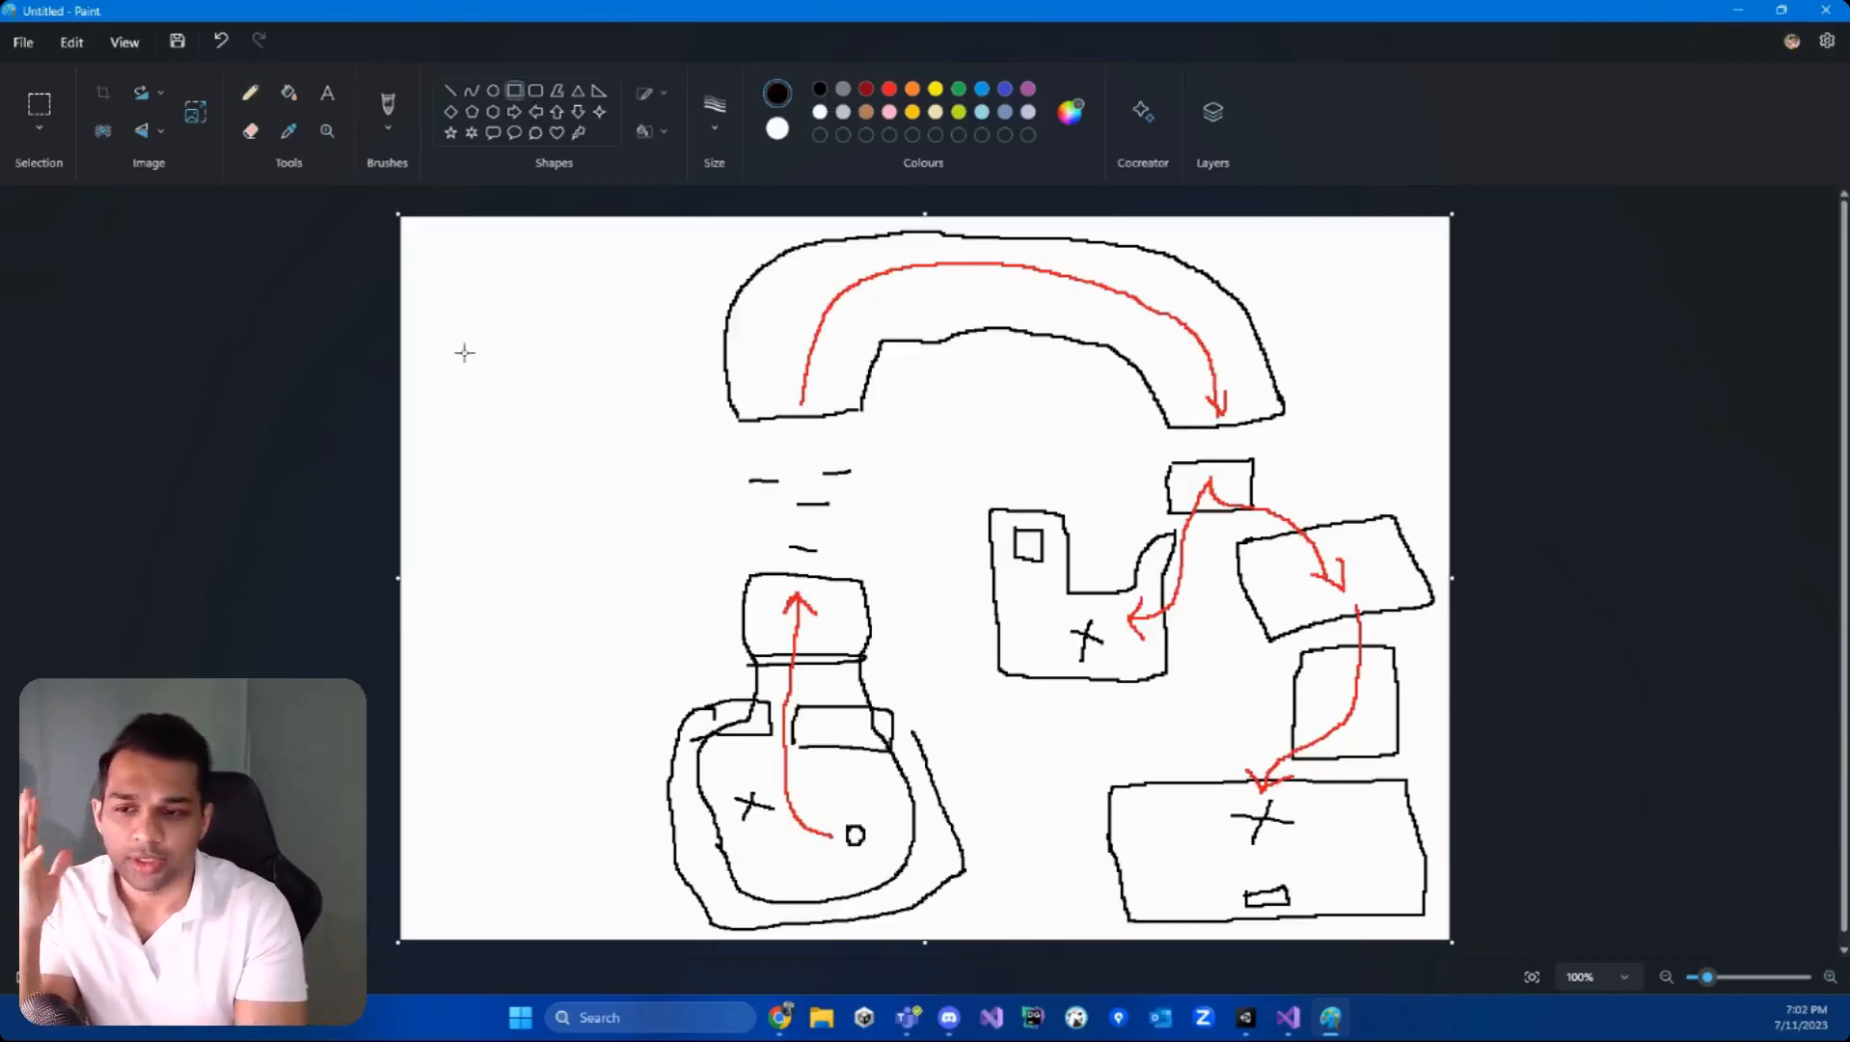
{"action": "left_click_drag", "start_coordinate": [449, 353], "coordinate": [625, 575]}
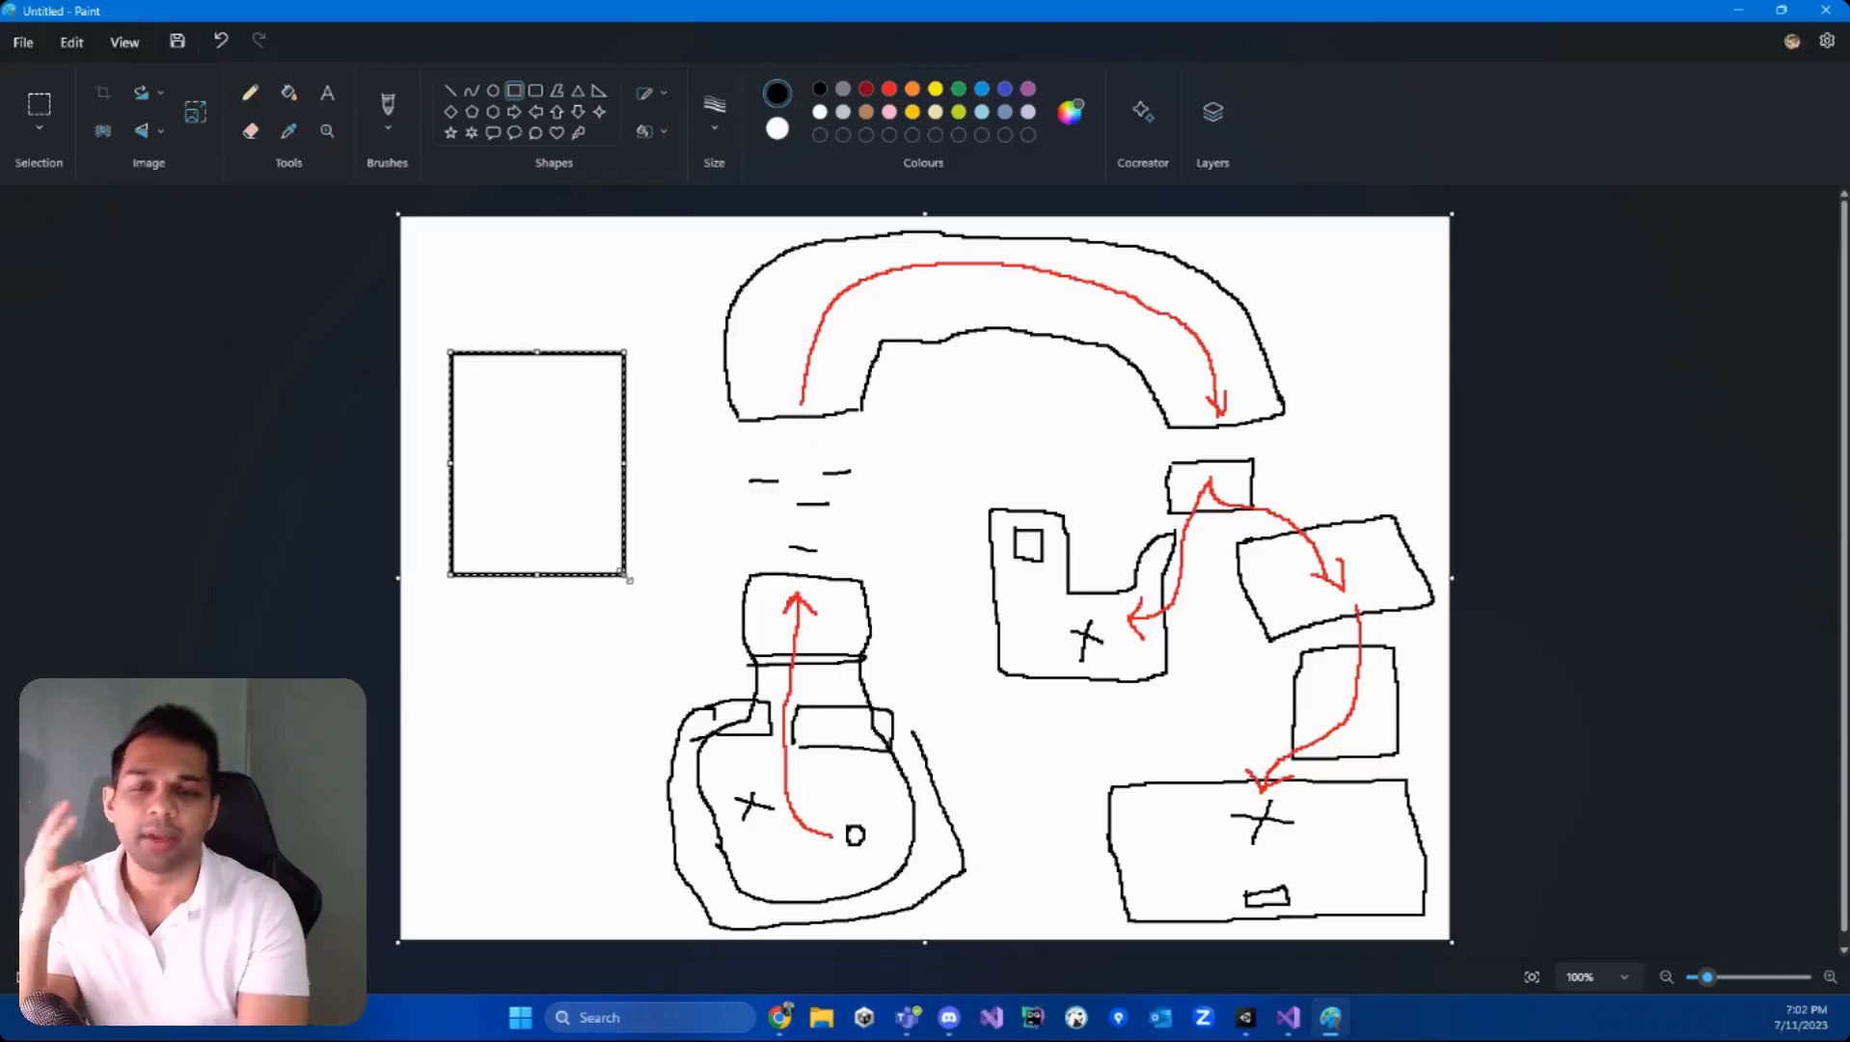
{"action": "left_click_drag", "start_coordinate": [433, 234], "coordinate": [506, 309]}
{"action": "left_click", "coordinate": [547, 296]}
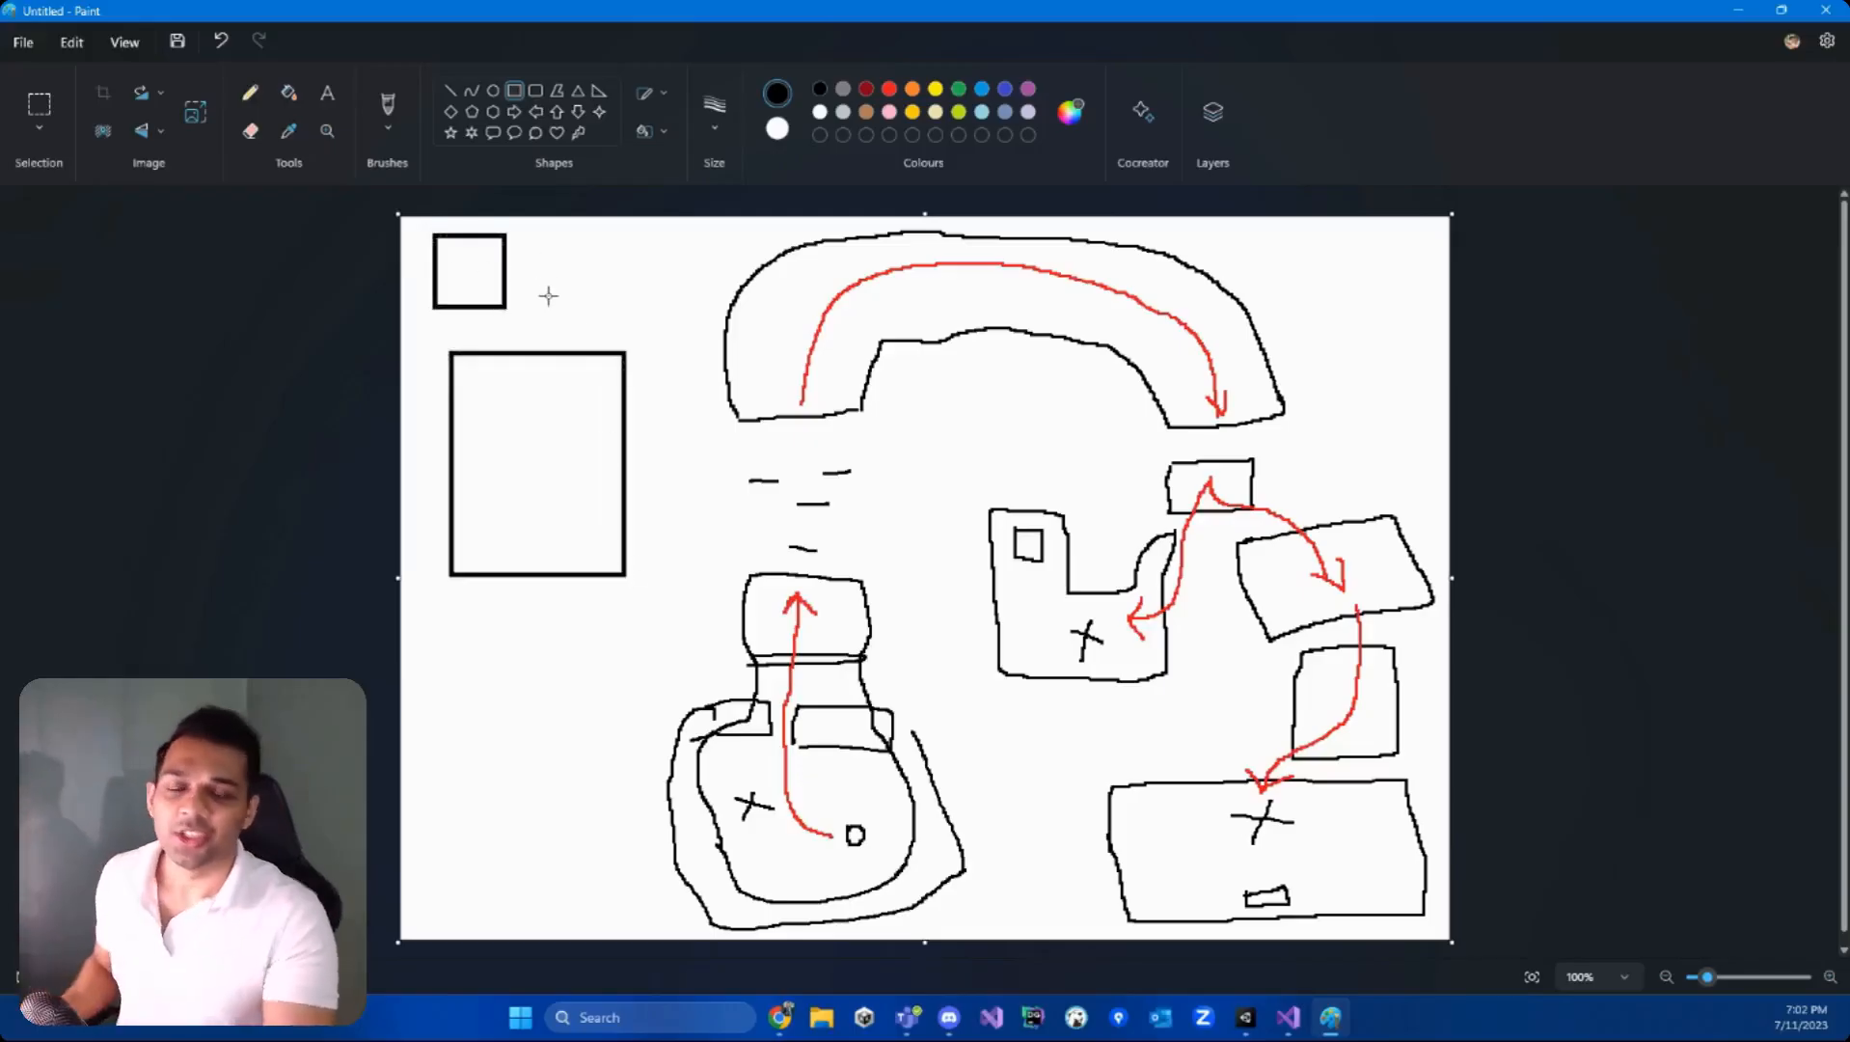
{"action": "key", "text": "ctrl+z"}
{"action": "key", "text": "ctrl+z"}
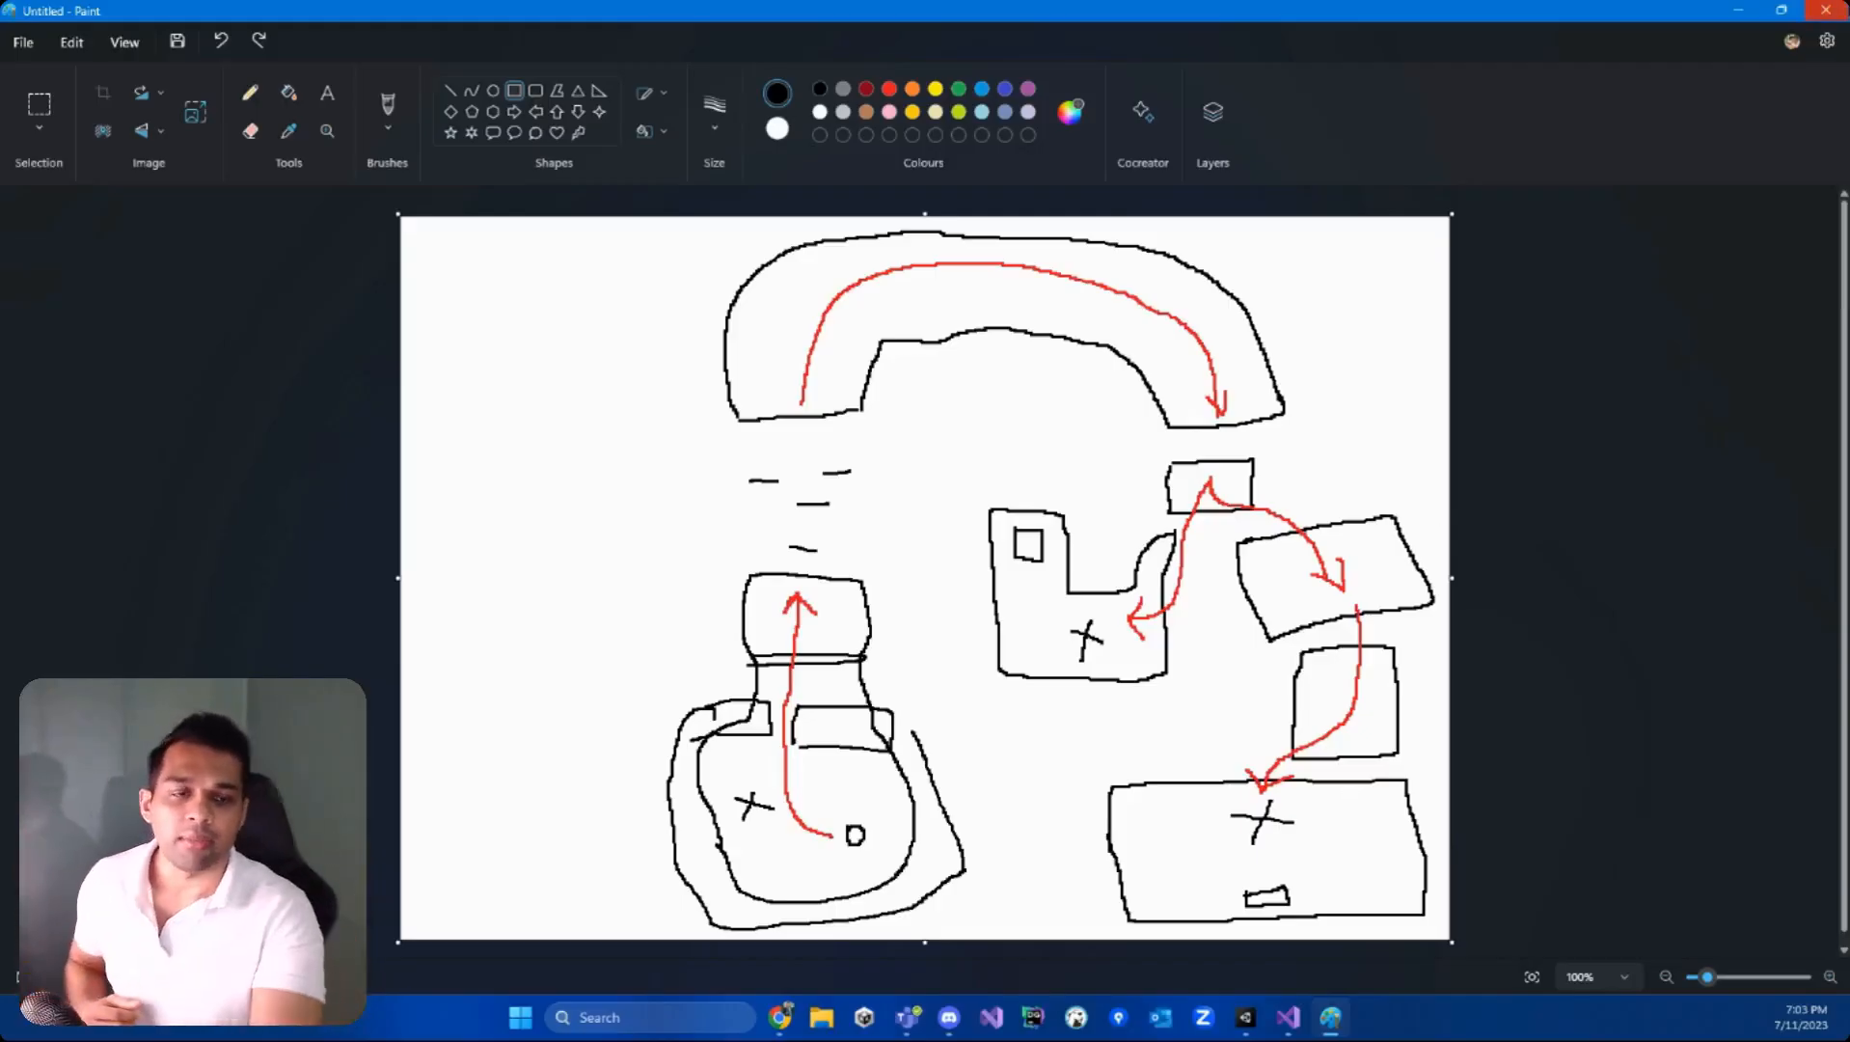
- Switch back to Unity and examine the Level_1 layout and surrounding terrain in the Scene view
{"action": "left_click", "coordinate": [1740, 10]}
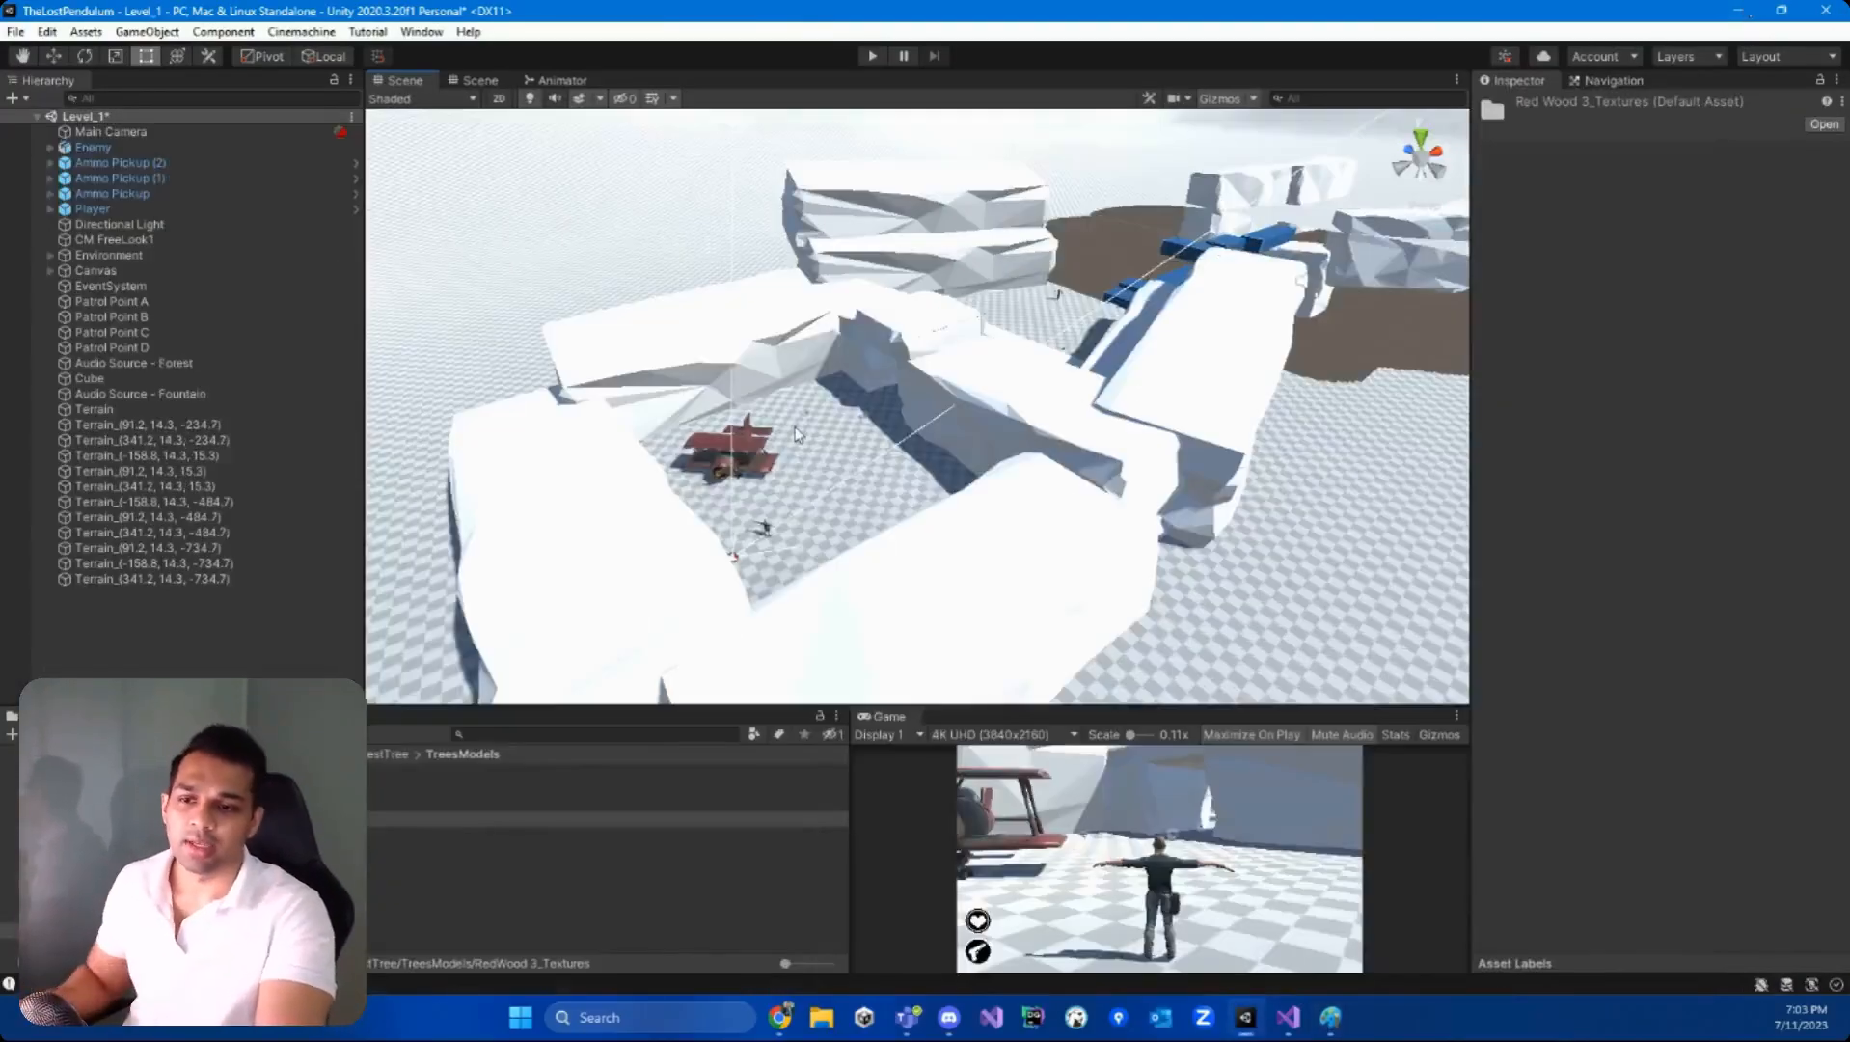
{"action": "right_click_drag", "start_coordinate": [1034, 369], "coordinate": [1148, 426]}
{"action": "key", "text": "s"}
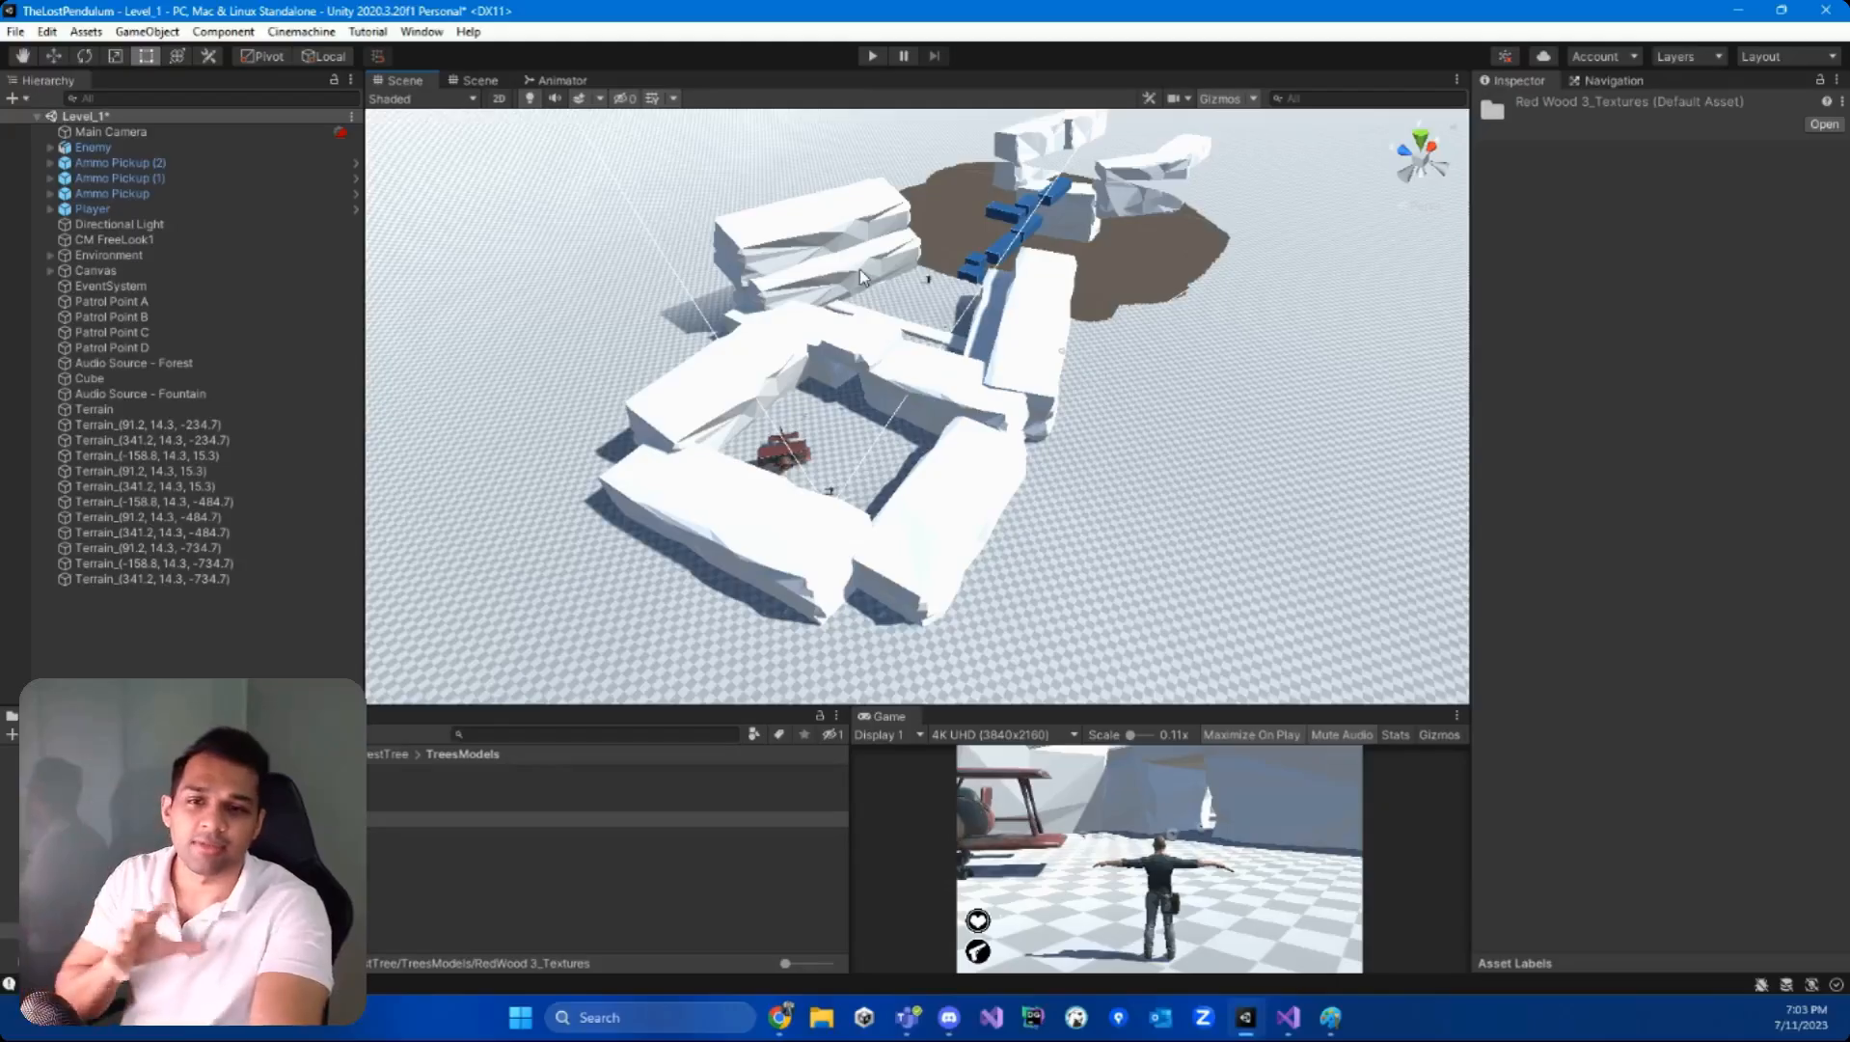
{"action": "right_click_drag", "start_coordinate": [867, 381], "coordinate": [1102, 293]}
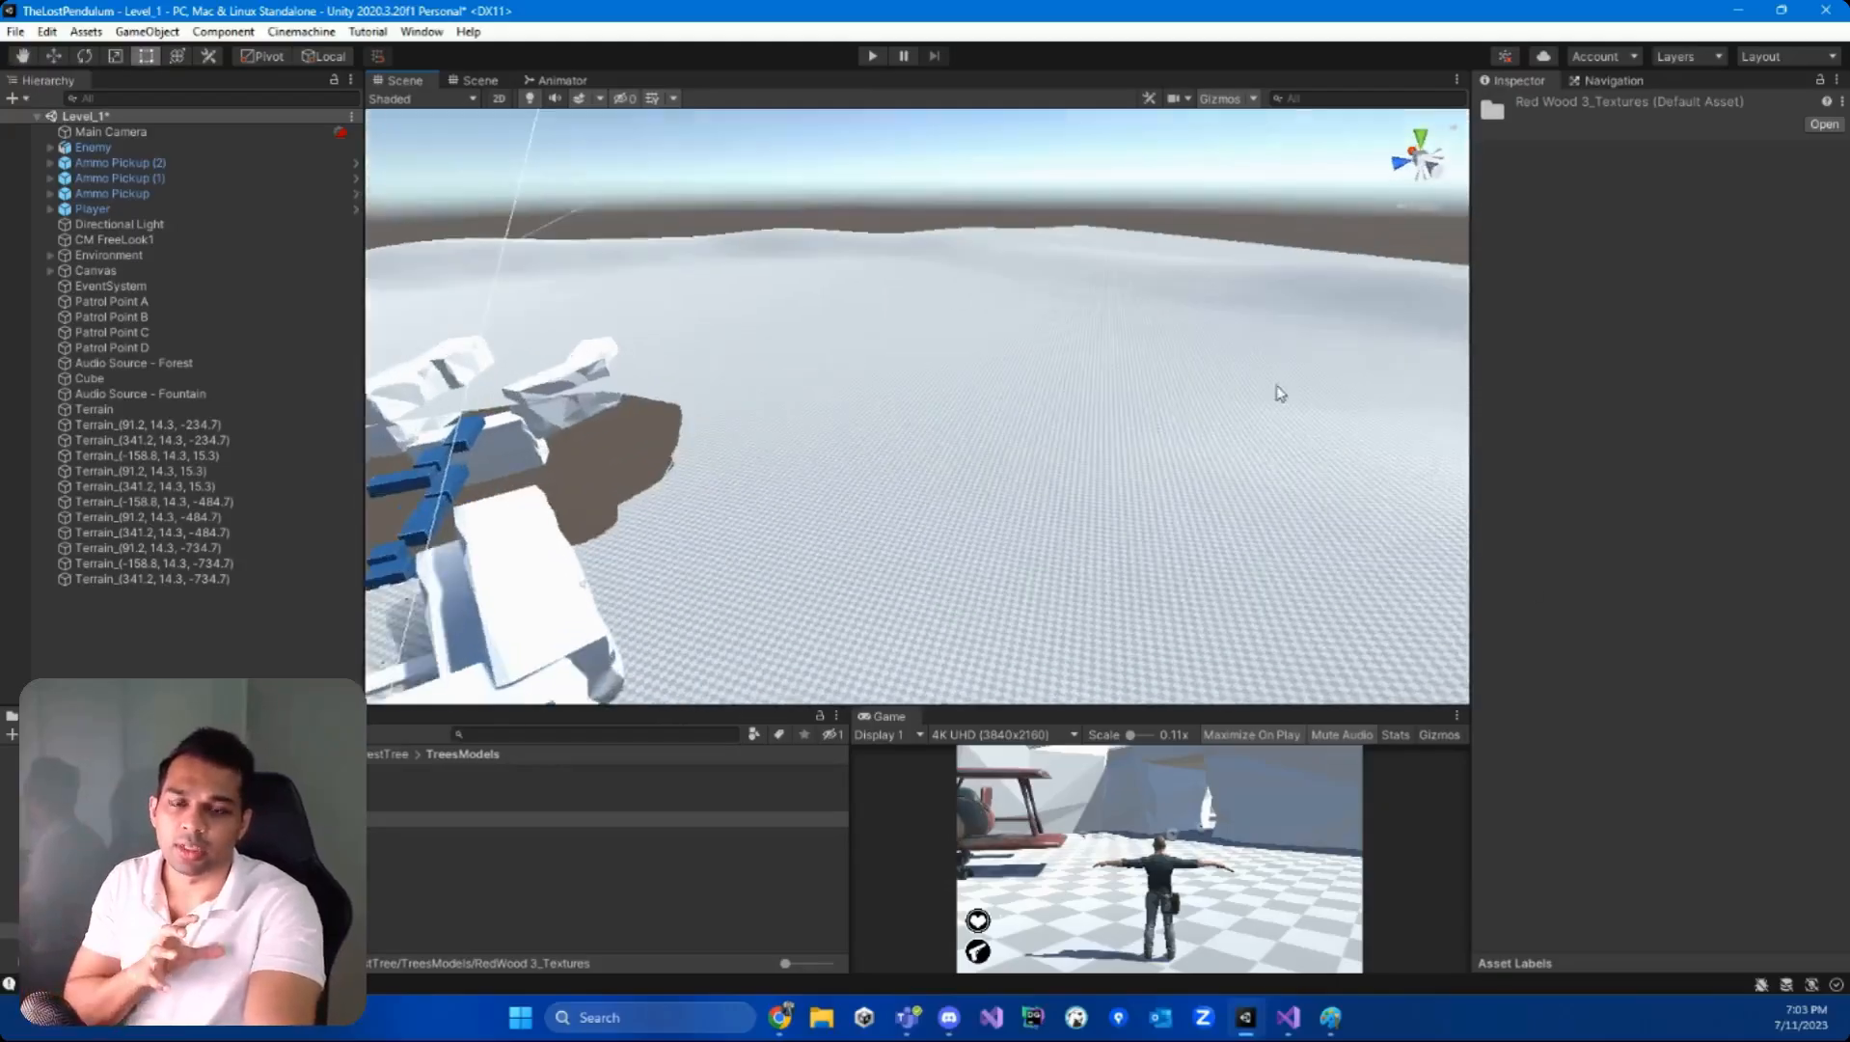
- Compare the Paint layout sketch with the blockout in Unity's Scene view, focusing on the walled starting area around the biplane
{"action": "left_click", "coordinate": [1331, 1018]}
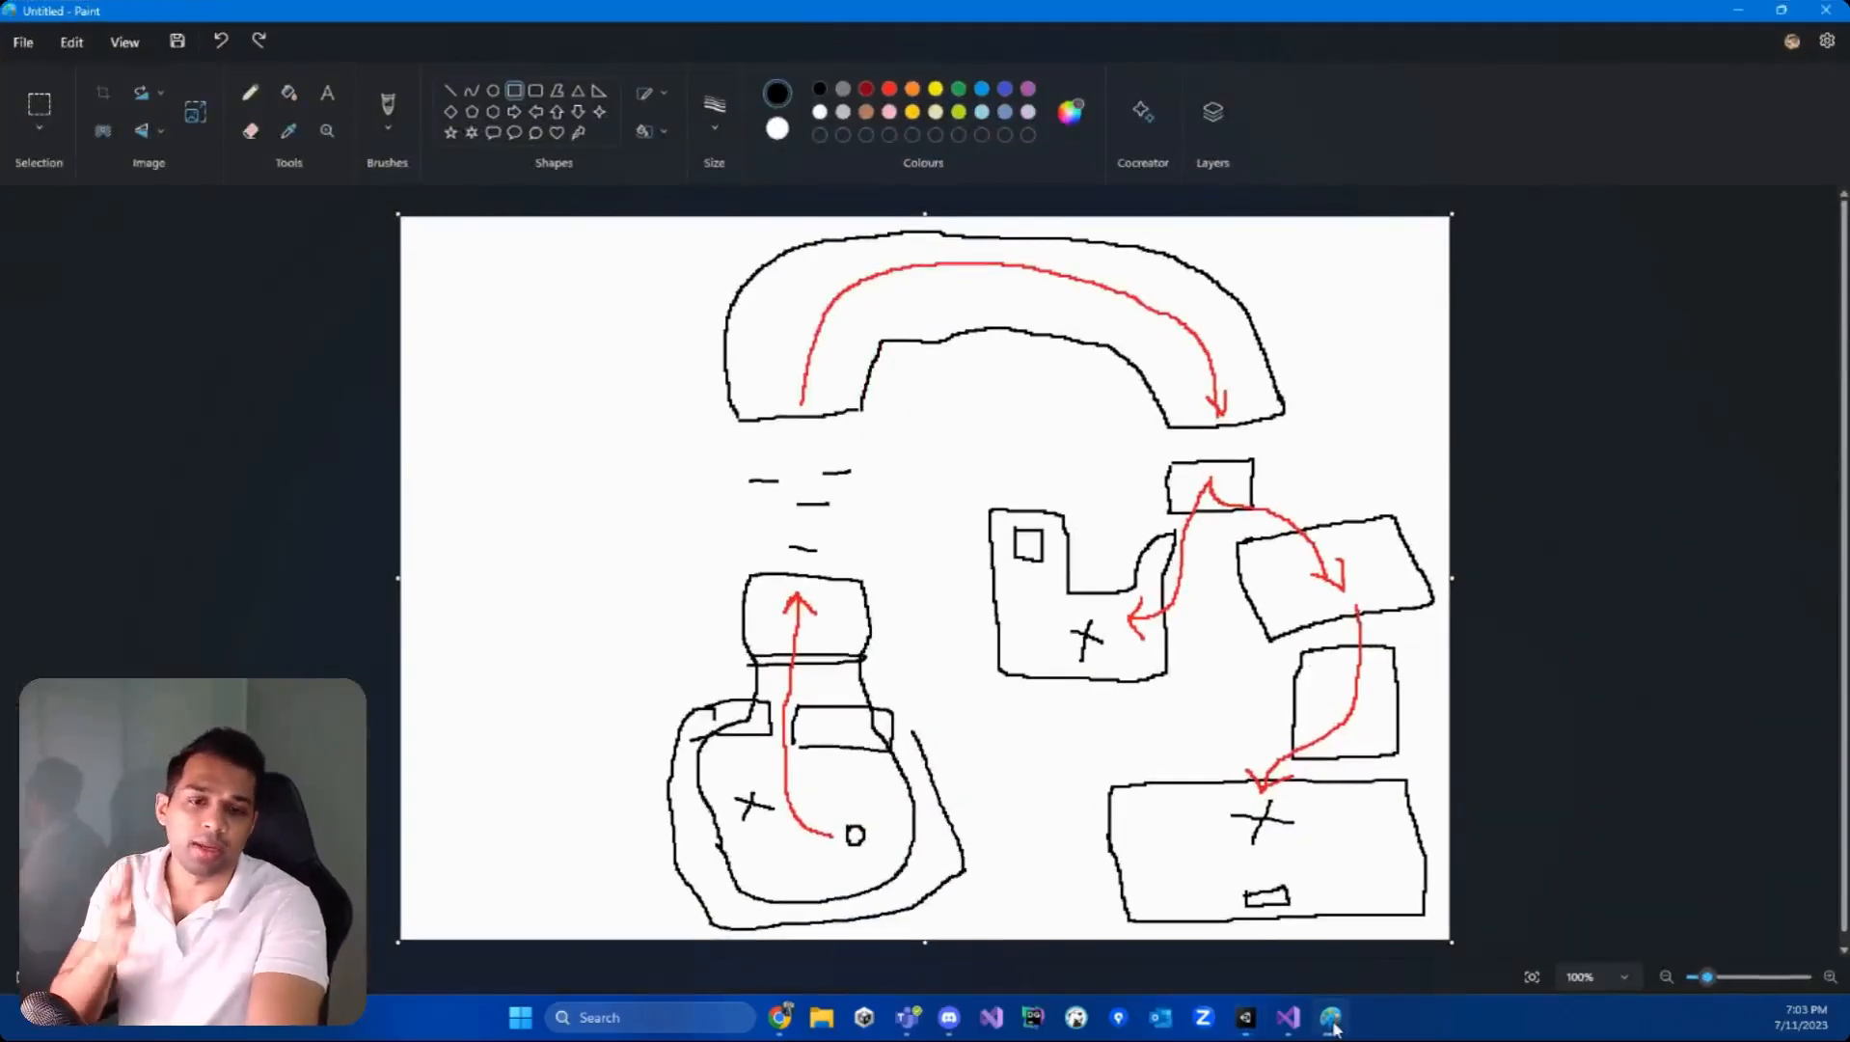
{"action": "left_click", "coordinate": [1330, 1018]}
{"action": "right_click_drag", "start_coordinate": [991, 528], "coordinate": [1193, 878]}
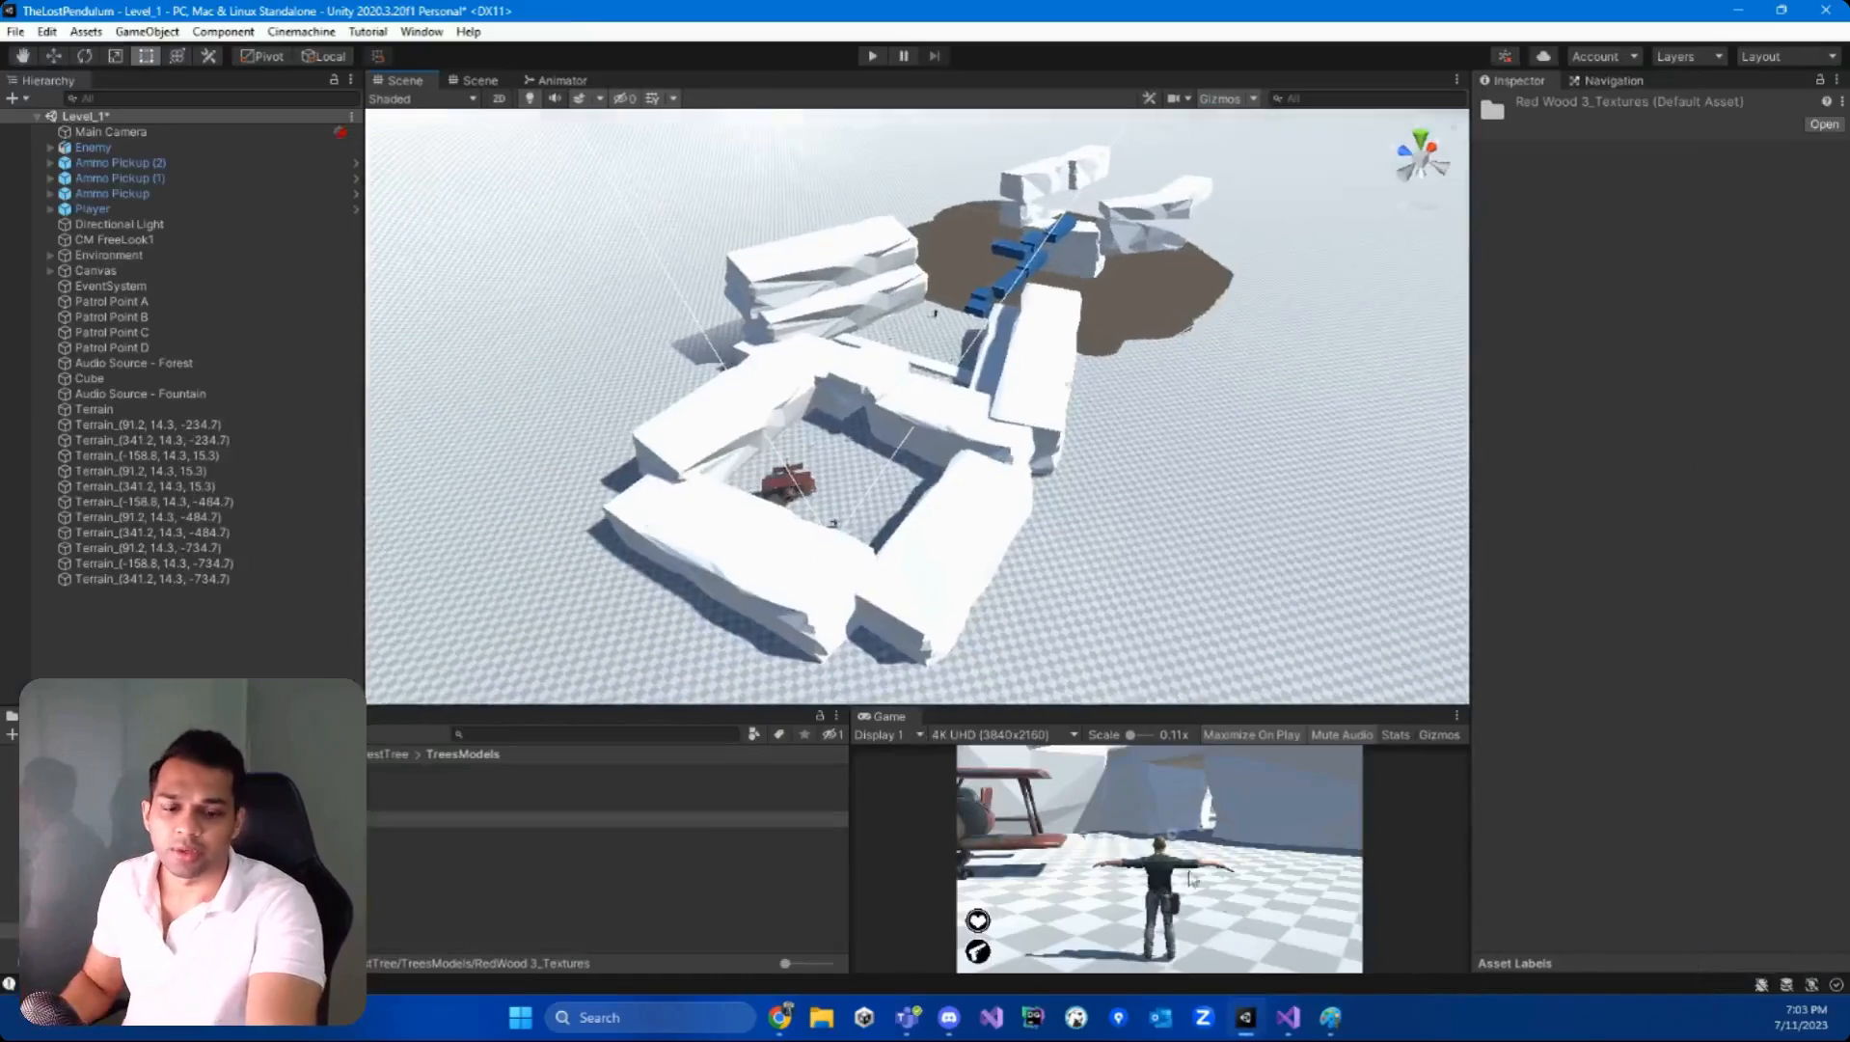
{"action": "left_click", "coordinate": [1331, 1017]}
{"action": "left_click", "coordinate": [1331, 1017]}
{"action": "right_click_drag", "start_coordinate": [1037, 545], "coordinate": [974, 555]}
{"action": "key", "text": "w"}
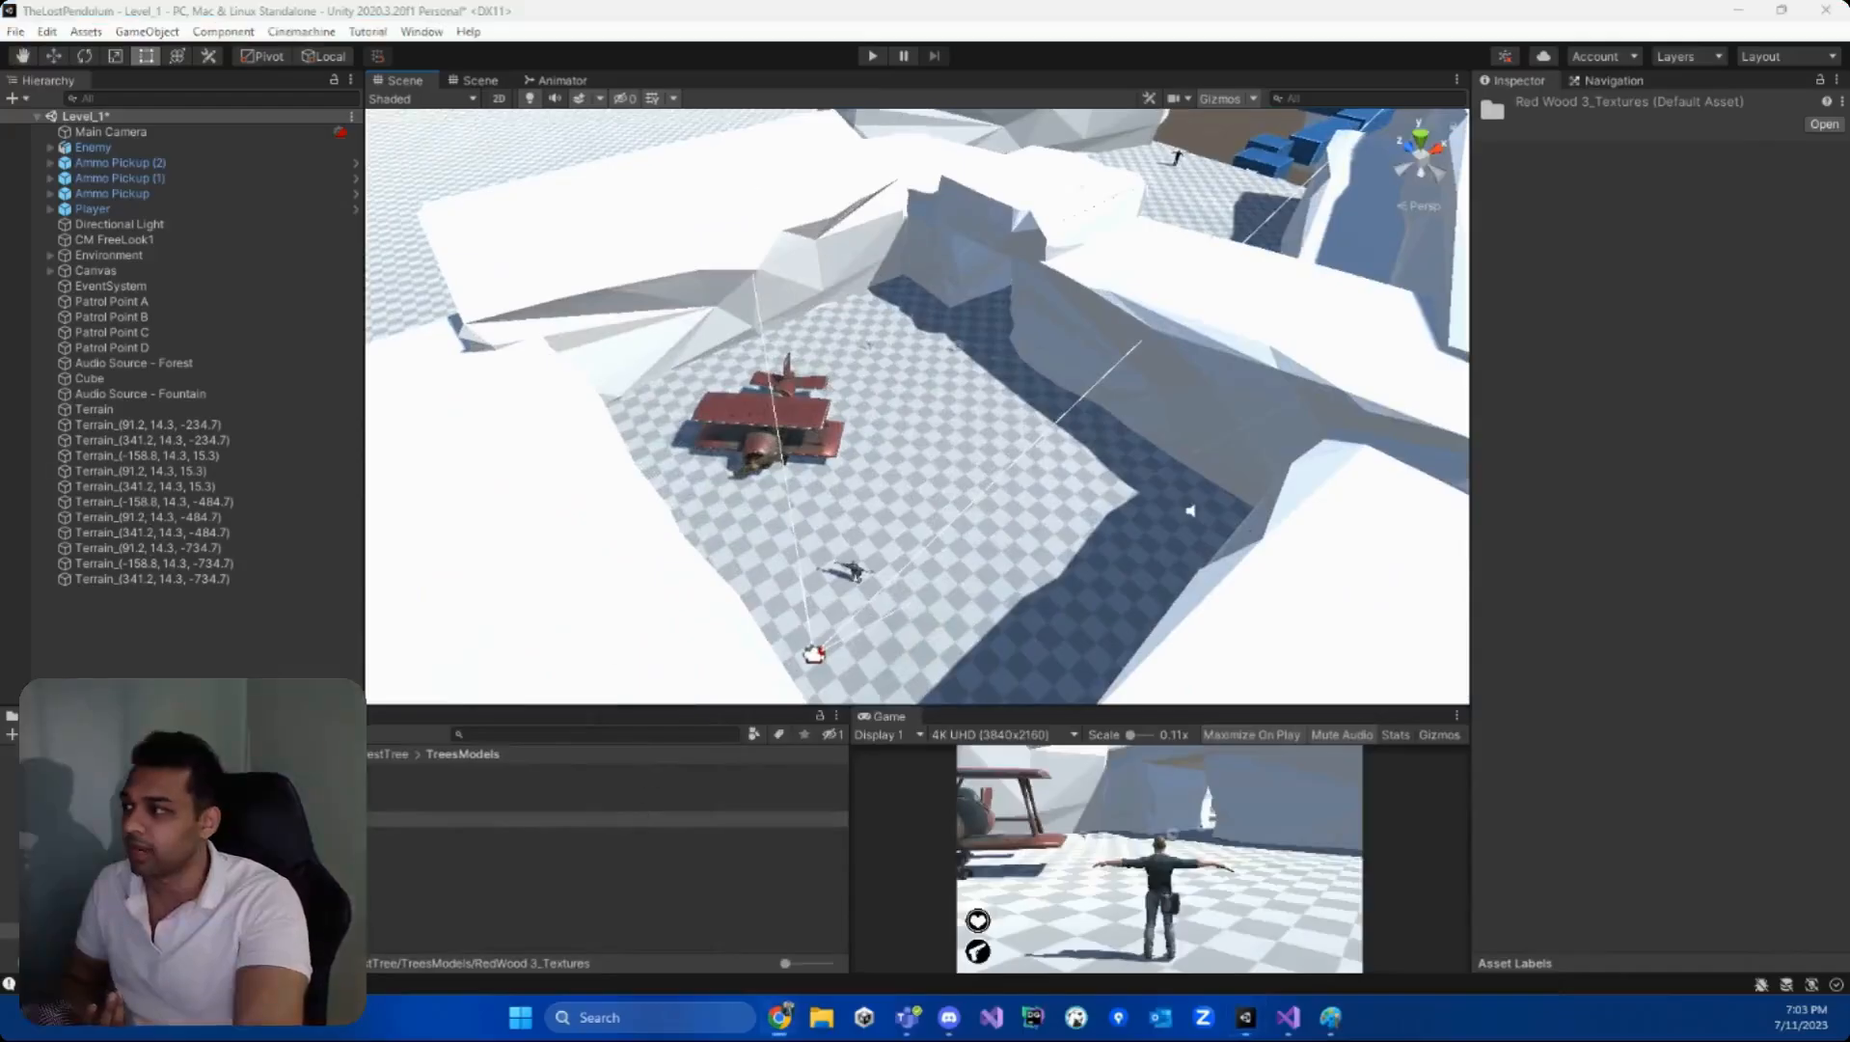
- Switch to the browser and view the three preview images on the Rock and Boulders 2 Asset Store page
{"action": "left_click_drag", "start_coordinate": [0, 148], "coordinate": [1408, 2]}
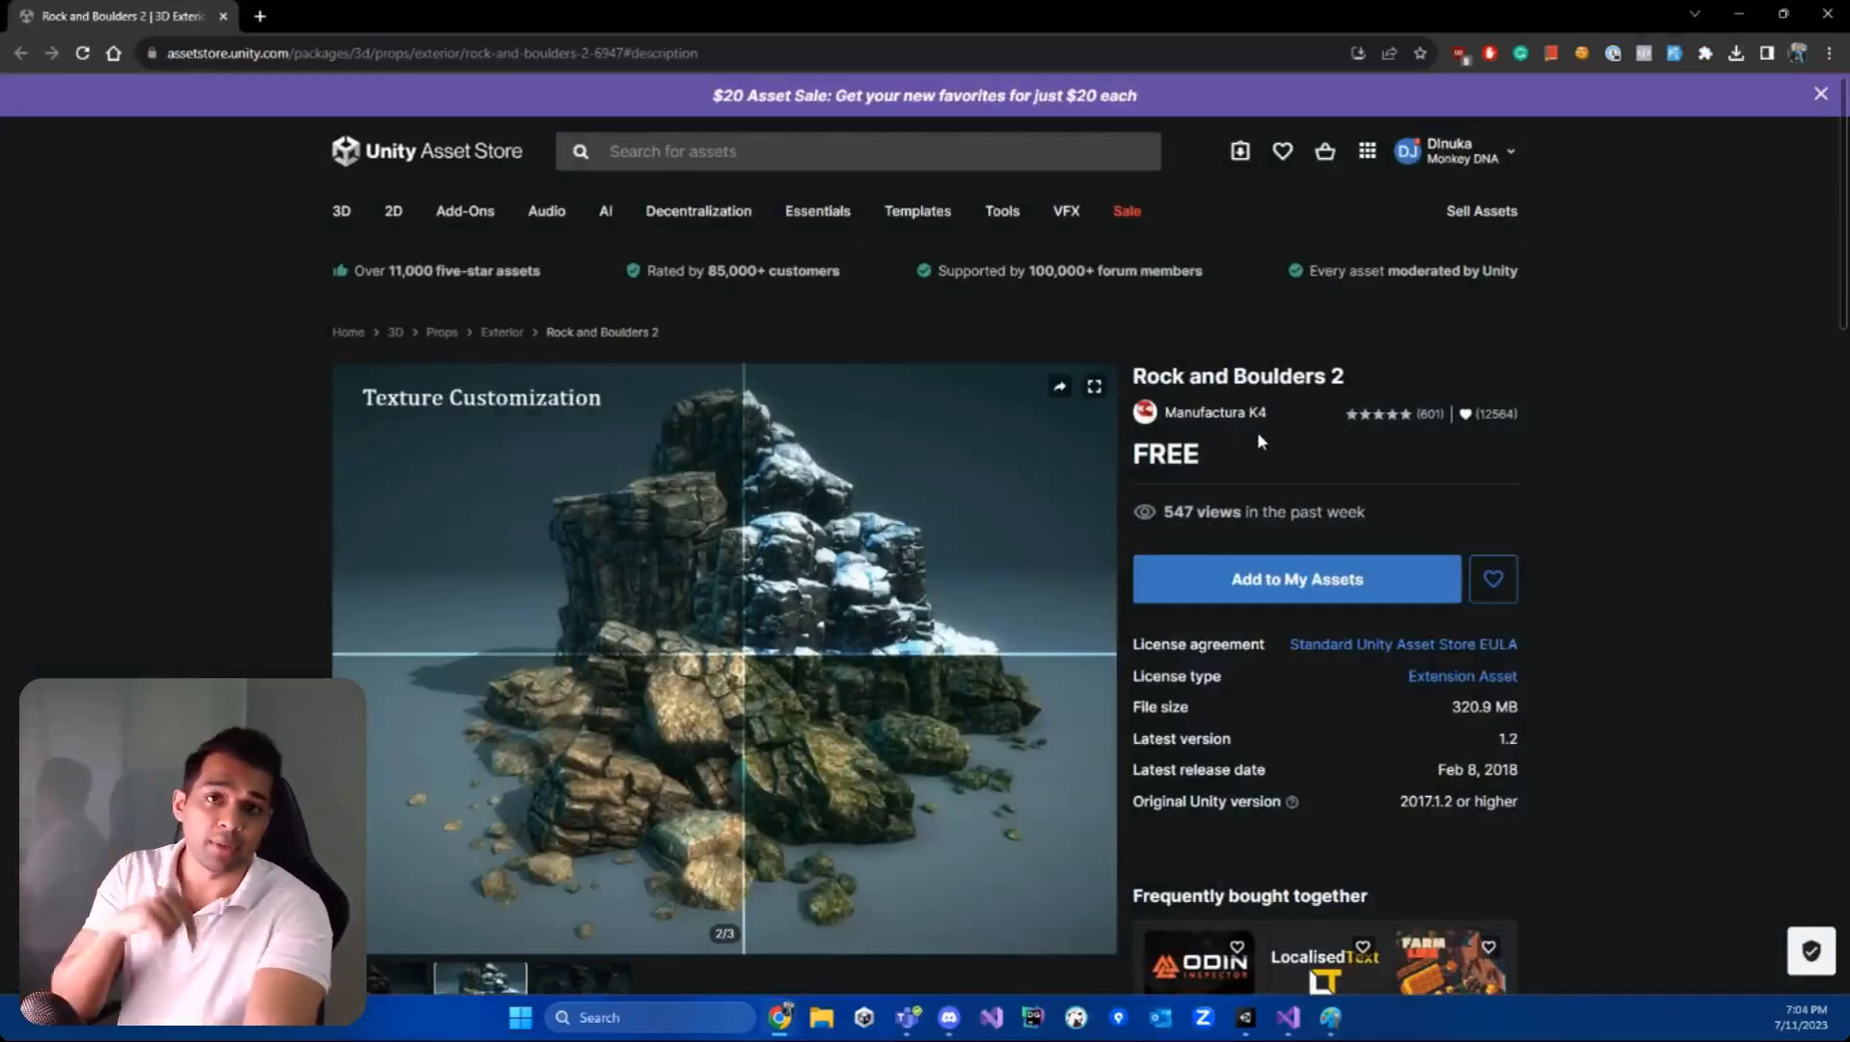
{"action": "scroll", "coordinate": [561, 858], "scroll_direction": "down", "scroll_amount": 1}
{"action": "left_click", "coordinate": [554, 907]}
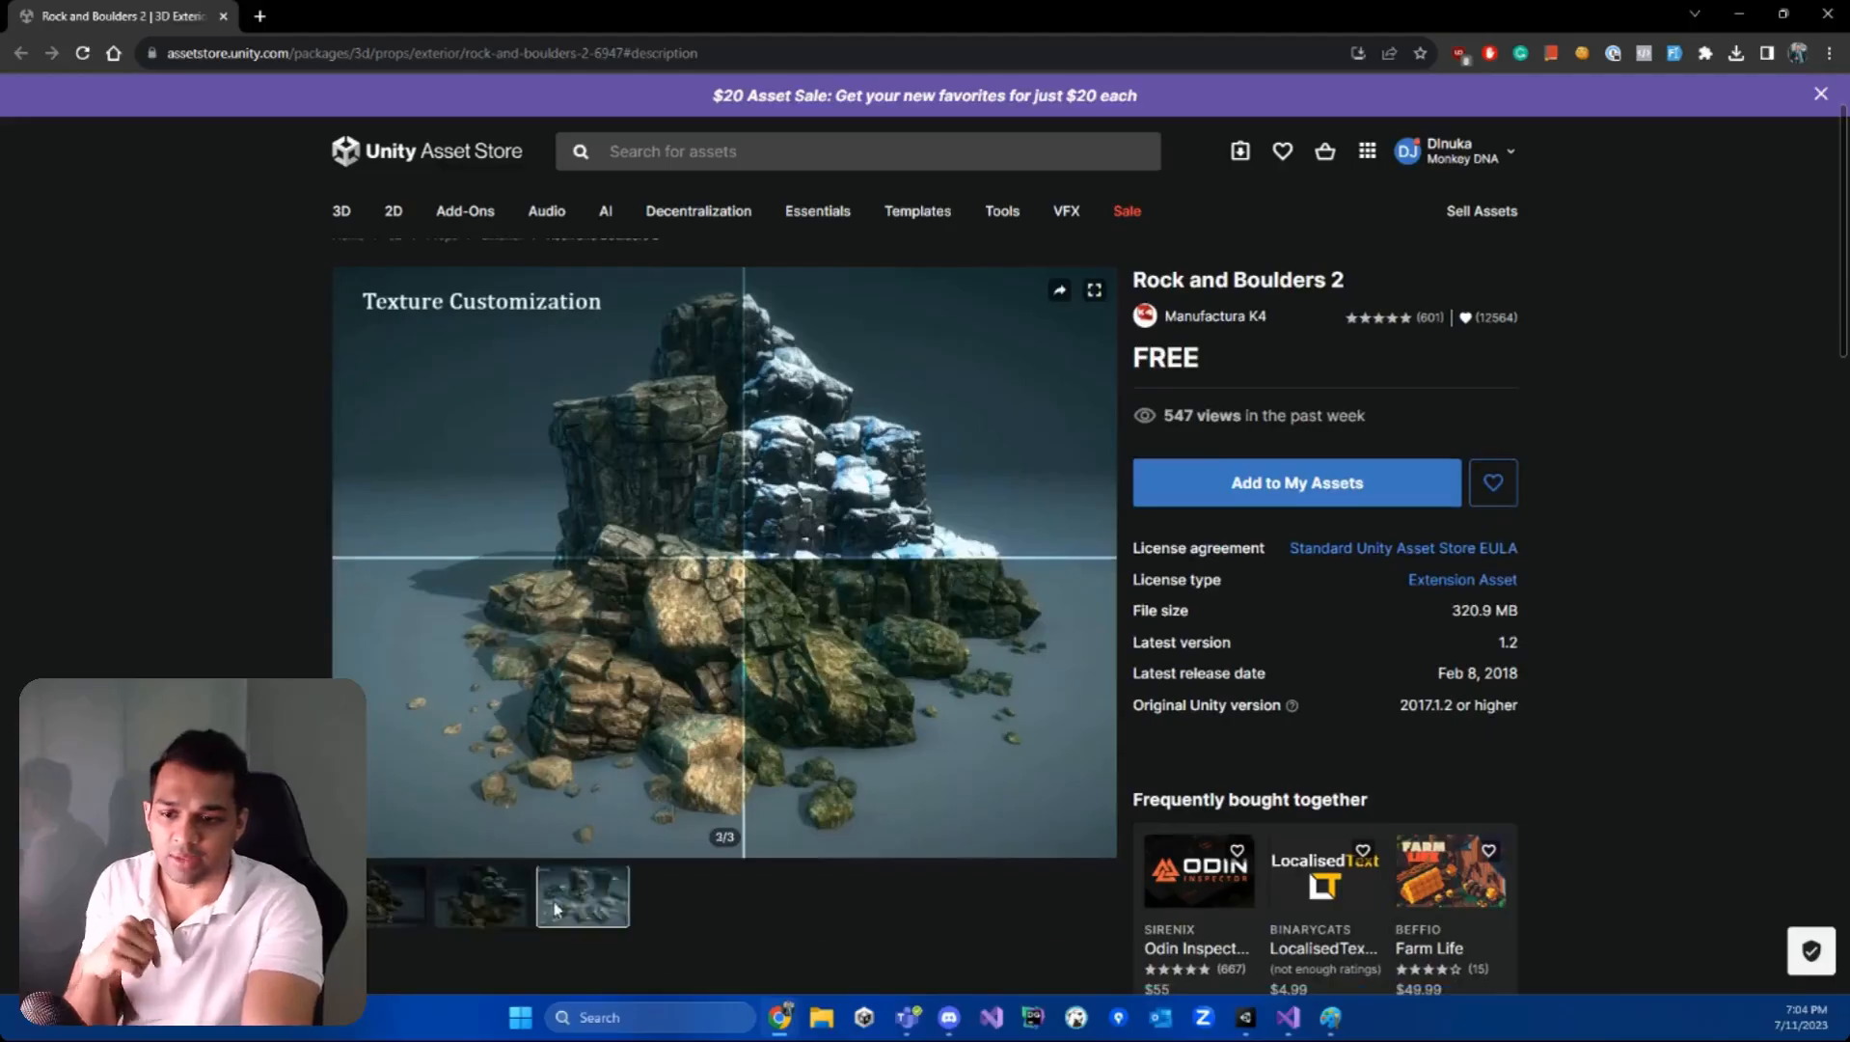
{"action": "left_click", "coordinate": [465, 885]}
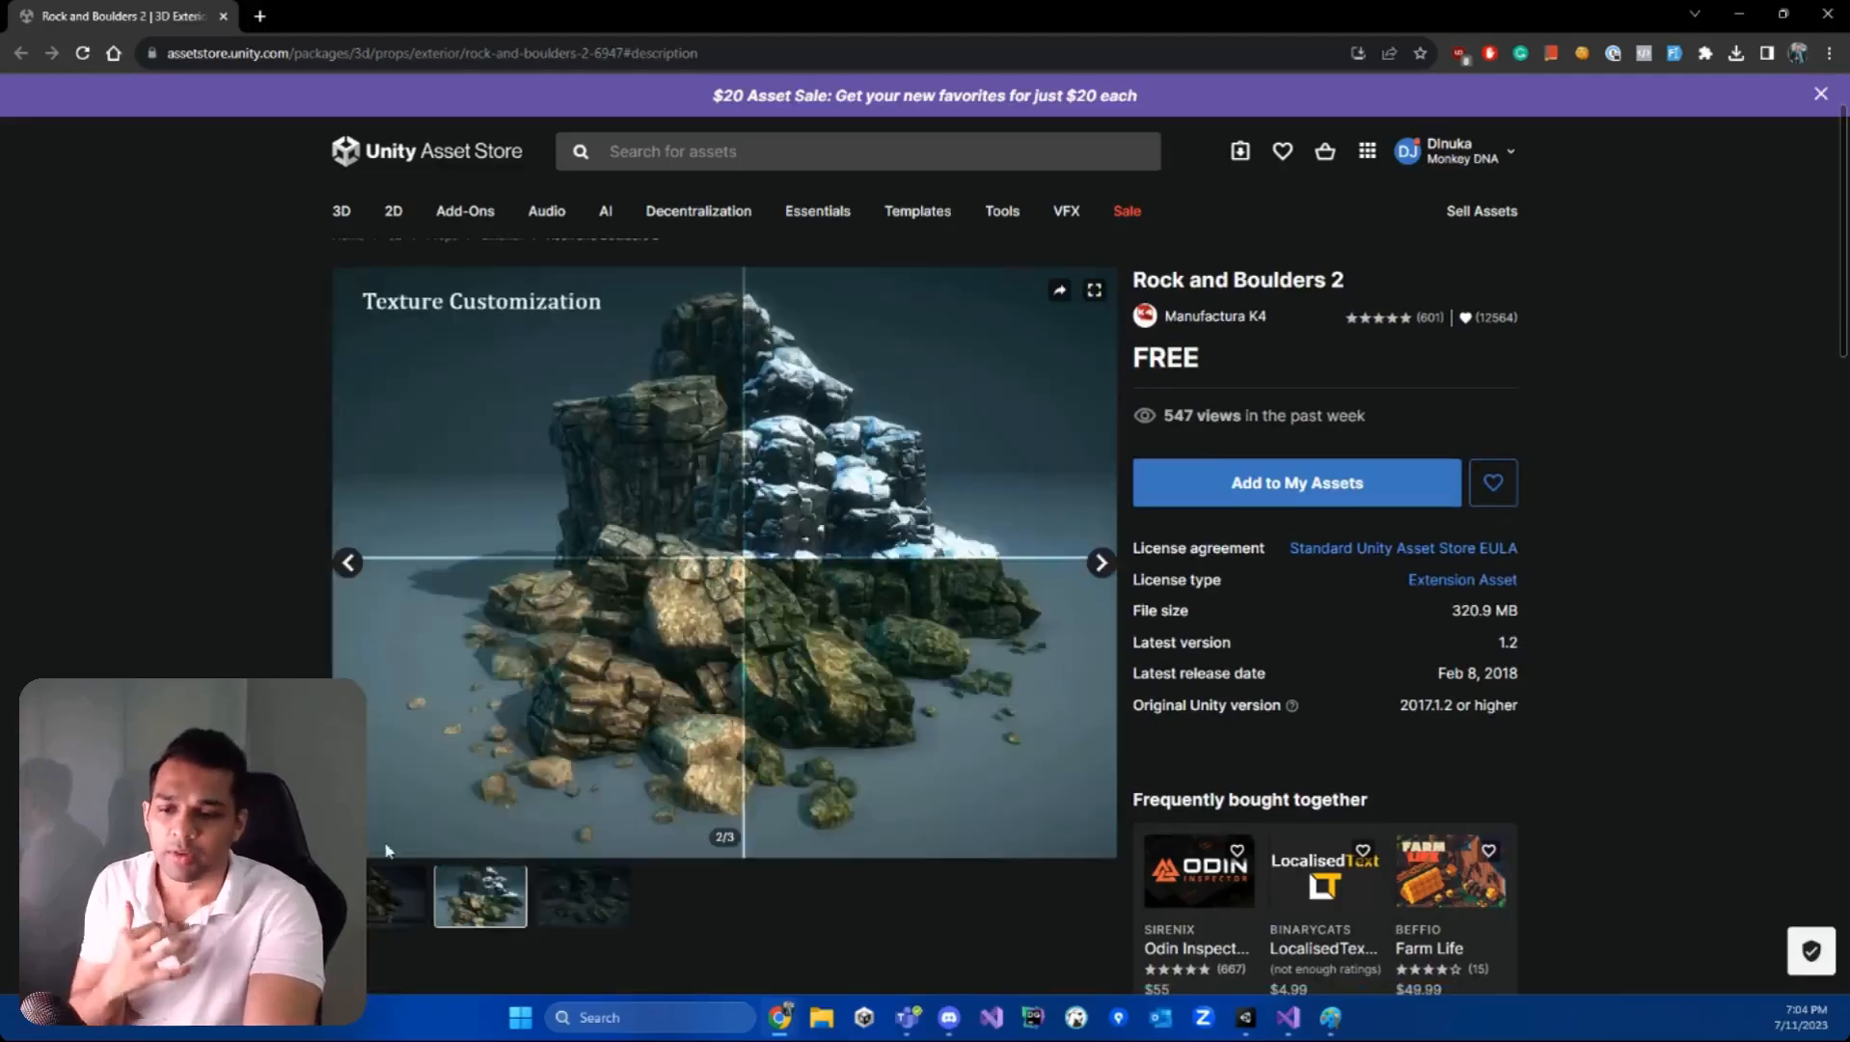
{"action": "left_click", "coordinate": [422, 899]}
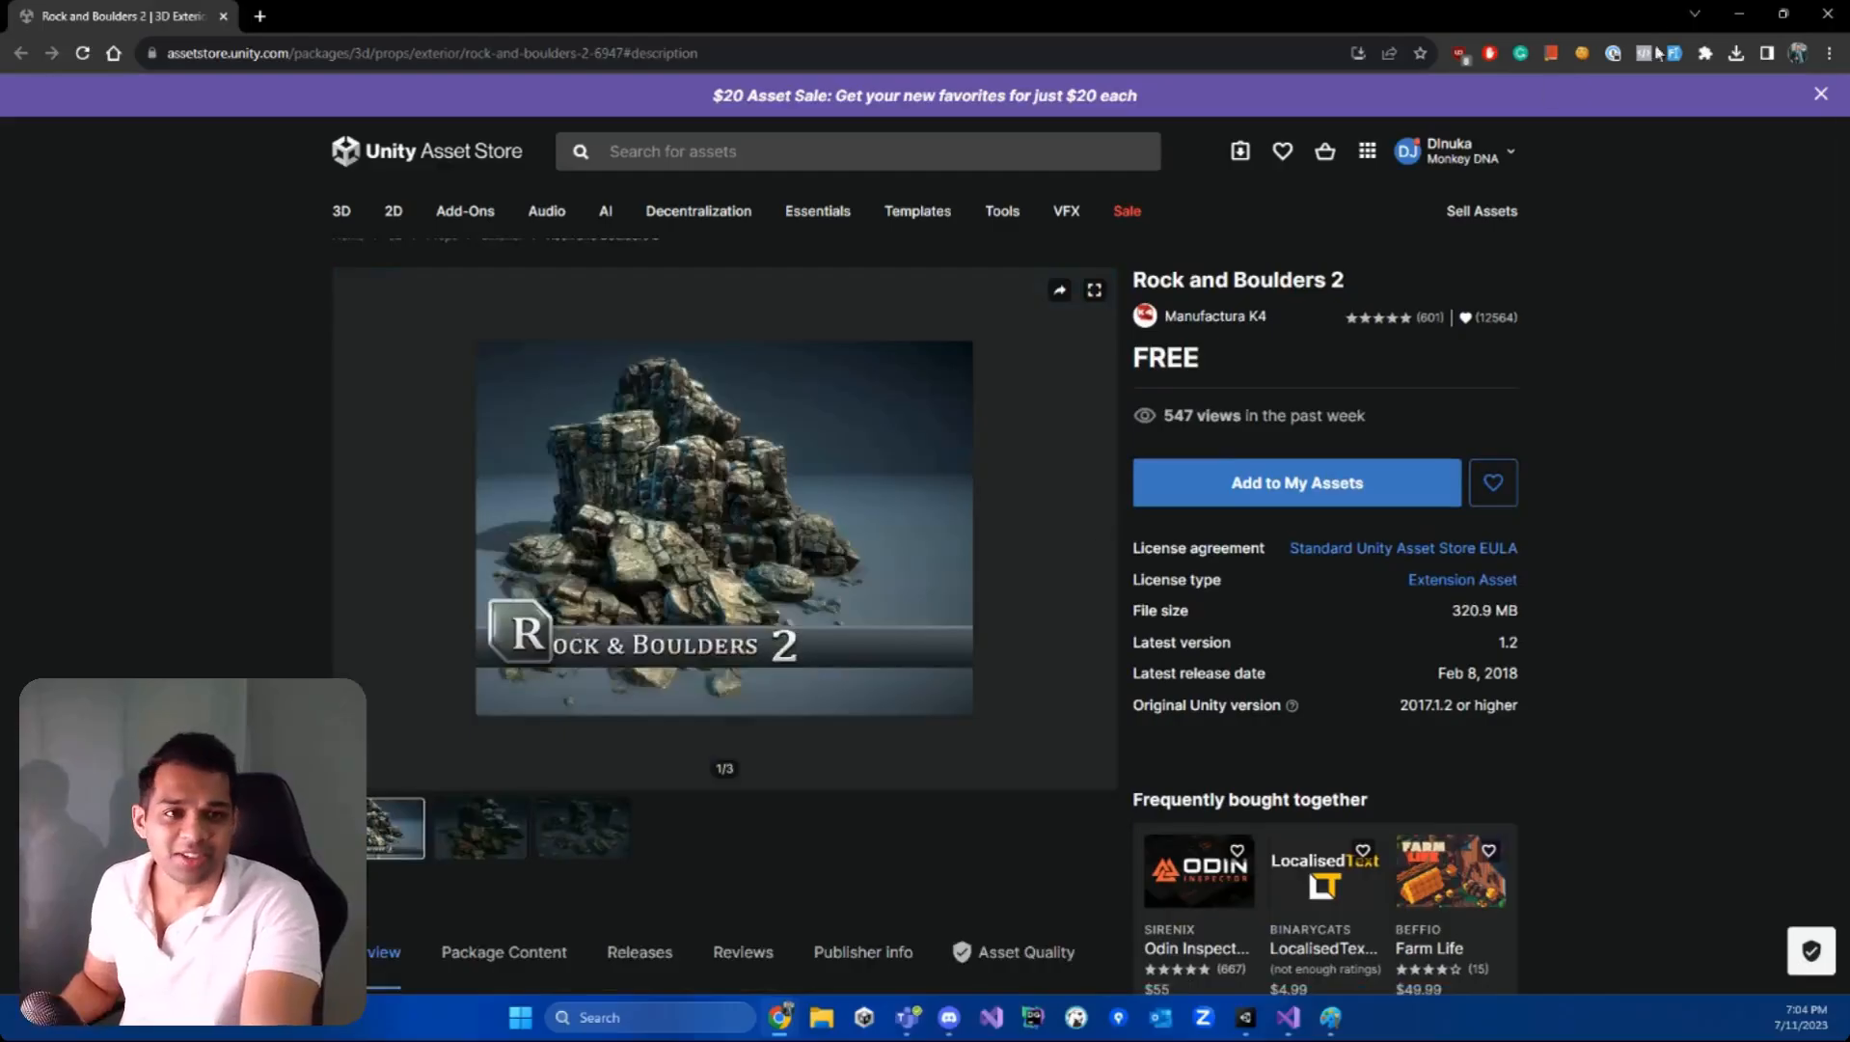
- Return to Unity and examine the blockout walls around the player and biplane
{"action": "left_click", "coordinate": [1749, 13]}
{"action": "left_click_drag", "start_coordinate": [617, 289], "coordinate": [985, 278], "text": "alt"}
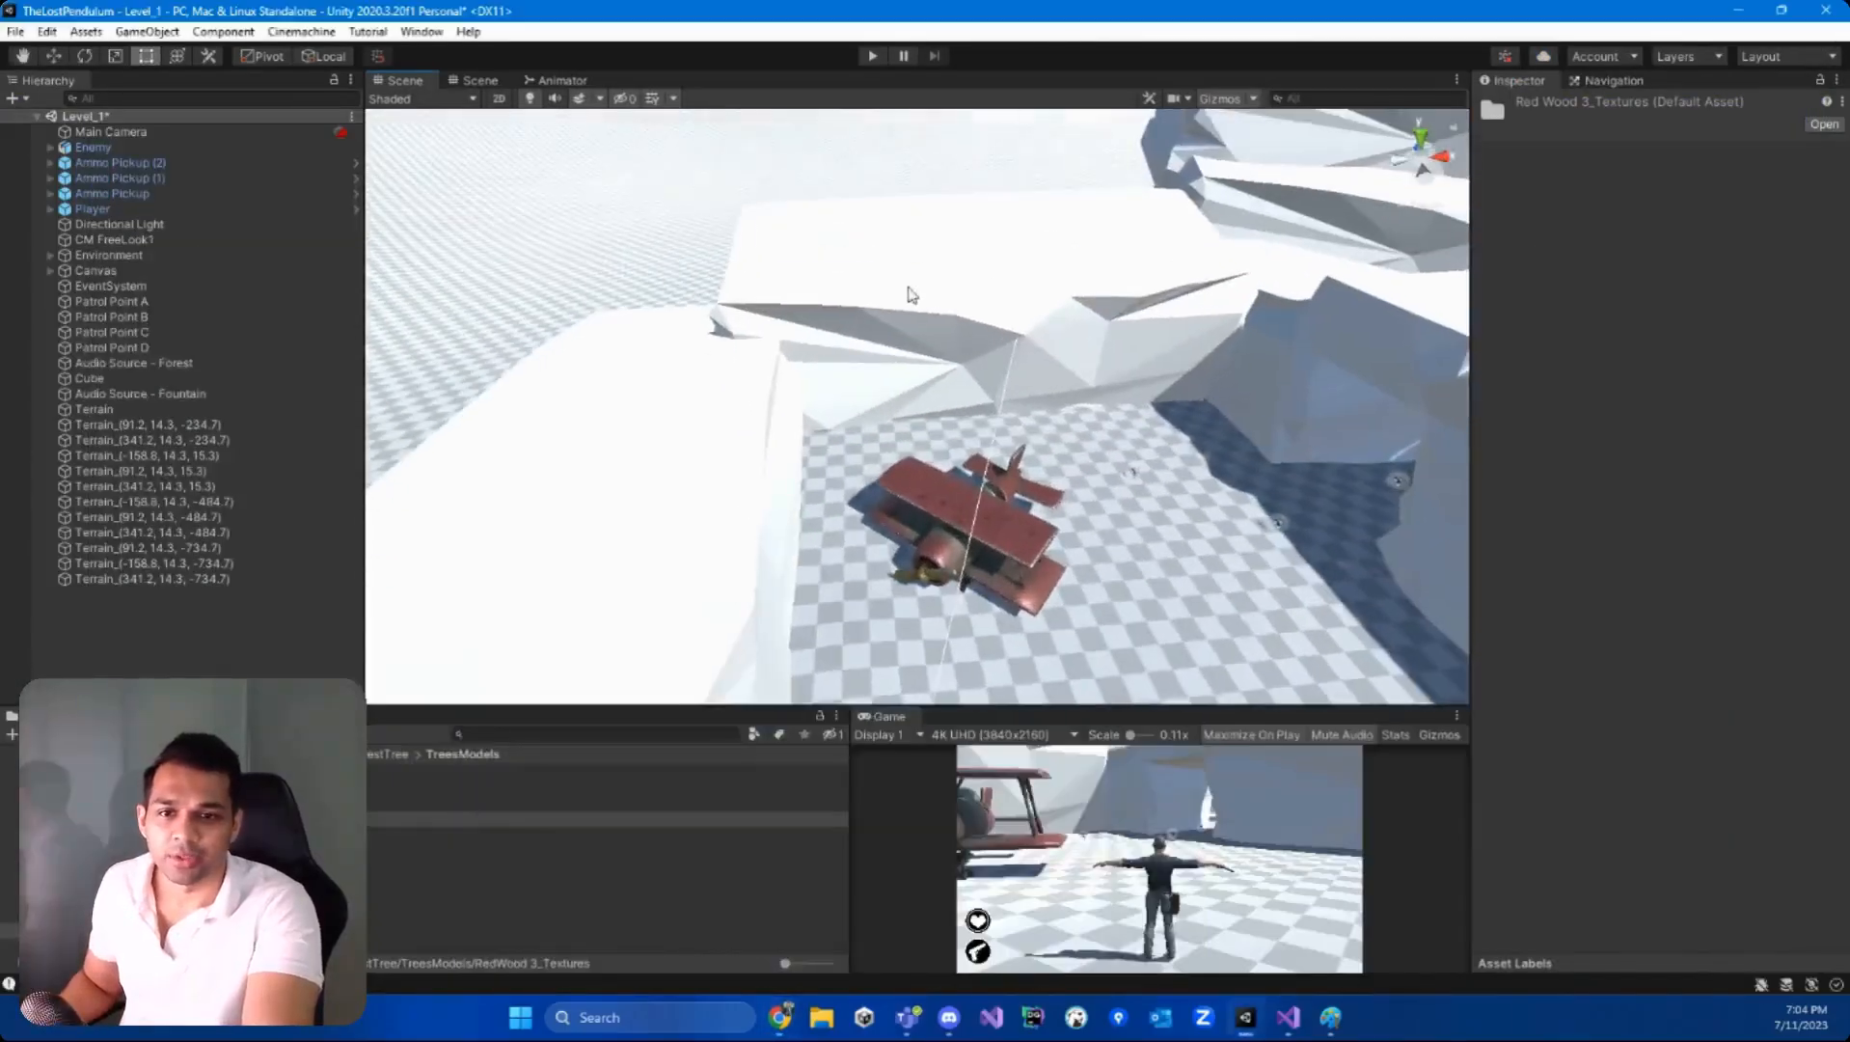
{"action": "right_click_drag", "start_coordinate": [912, 294], "coordinate": [933, 349]}
{"action": "right_click_drag", "start_coordinate": [1177, 565], "coordinate": [1278, 559]}
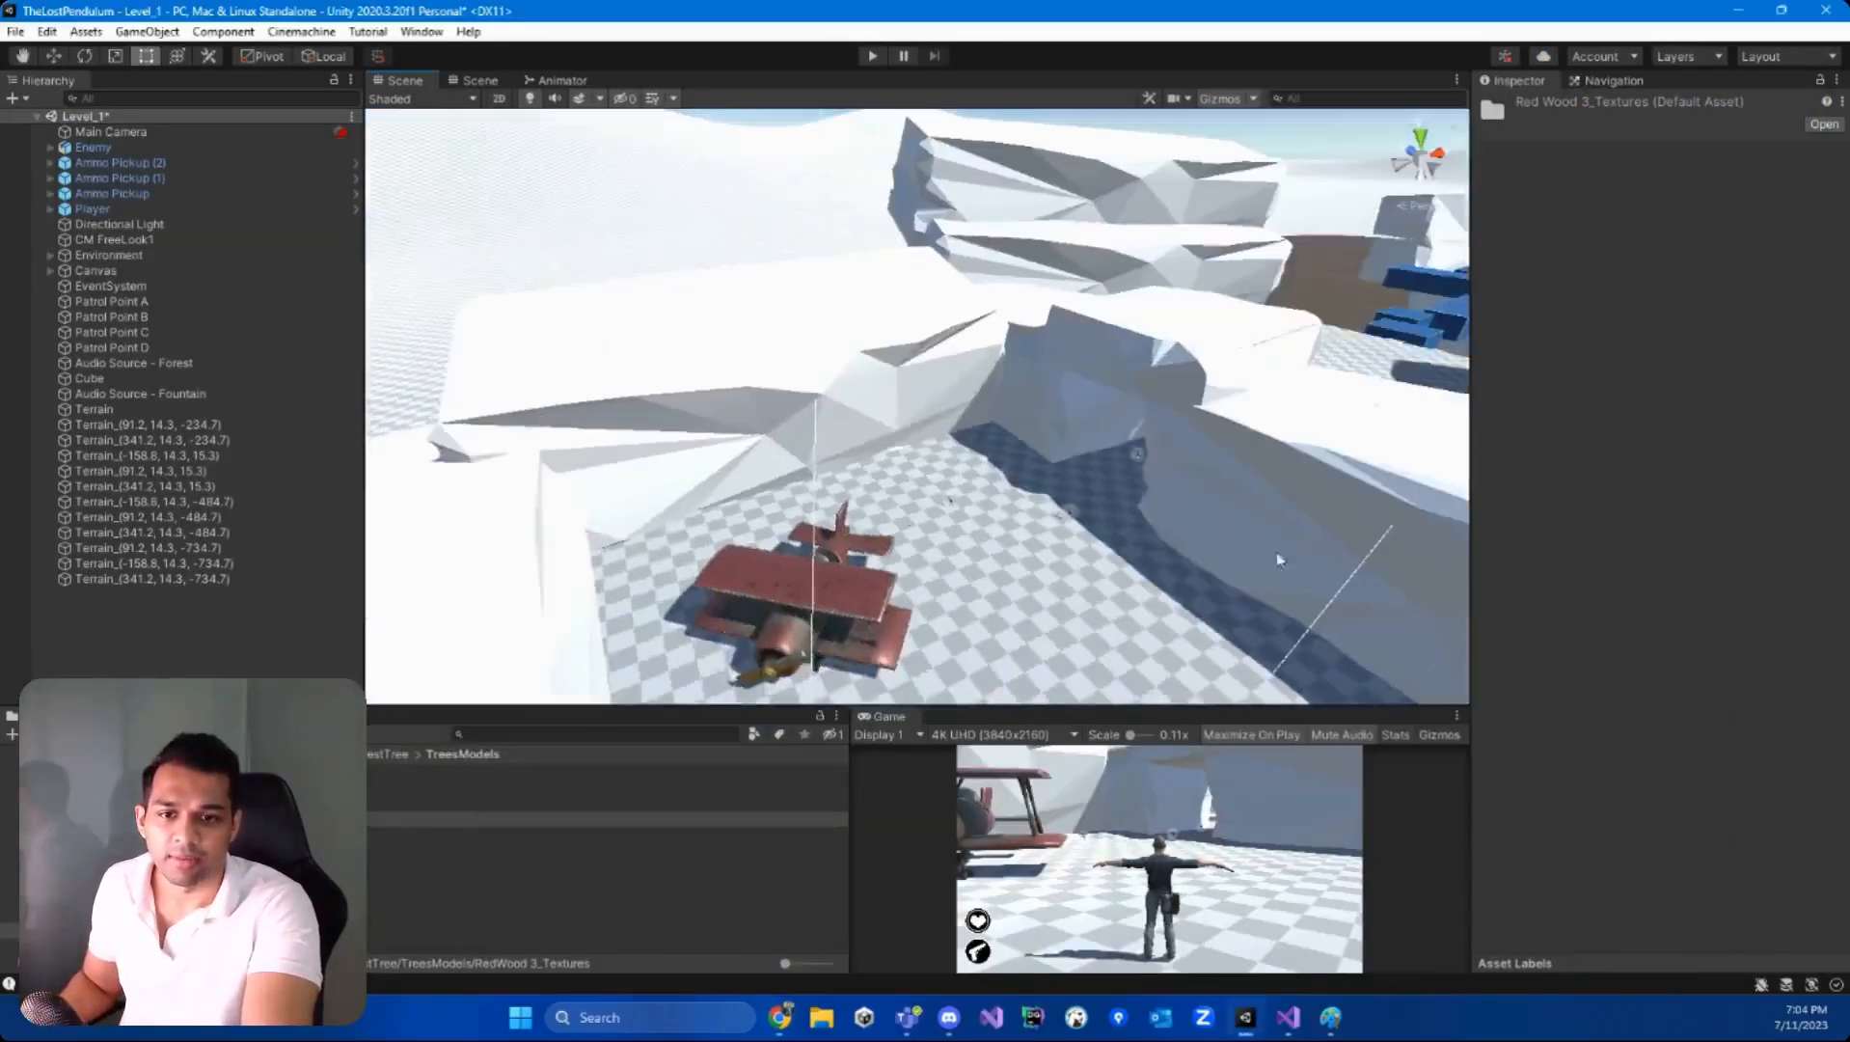
{"action": "left_click_drag", "start_coordinate": [918, 433], "coordinate": [232, 483], "text": "alt"}
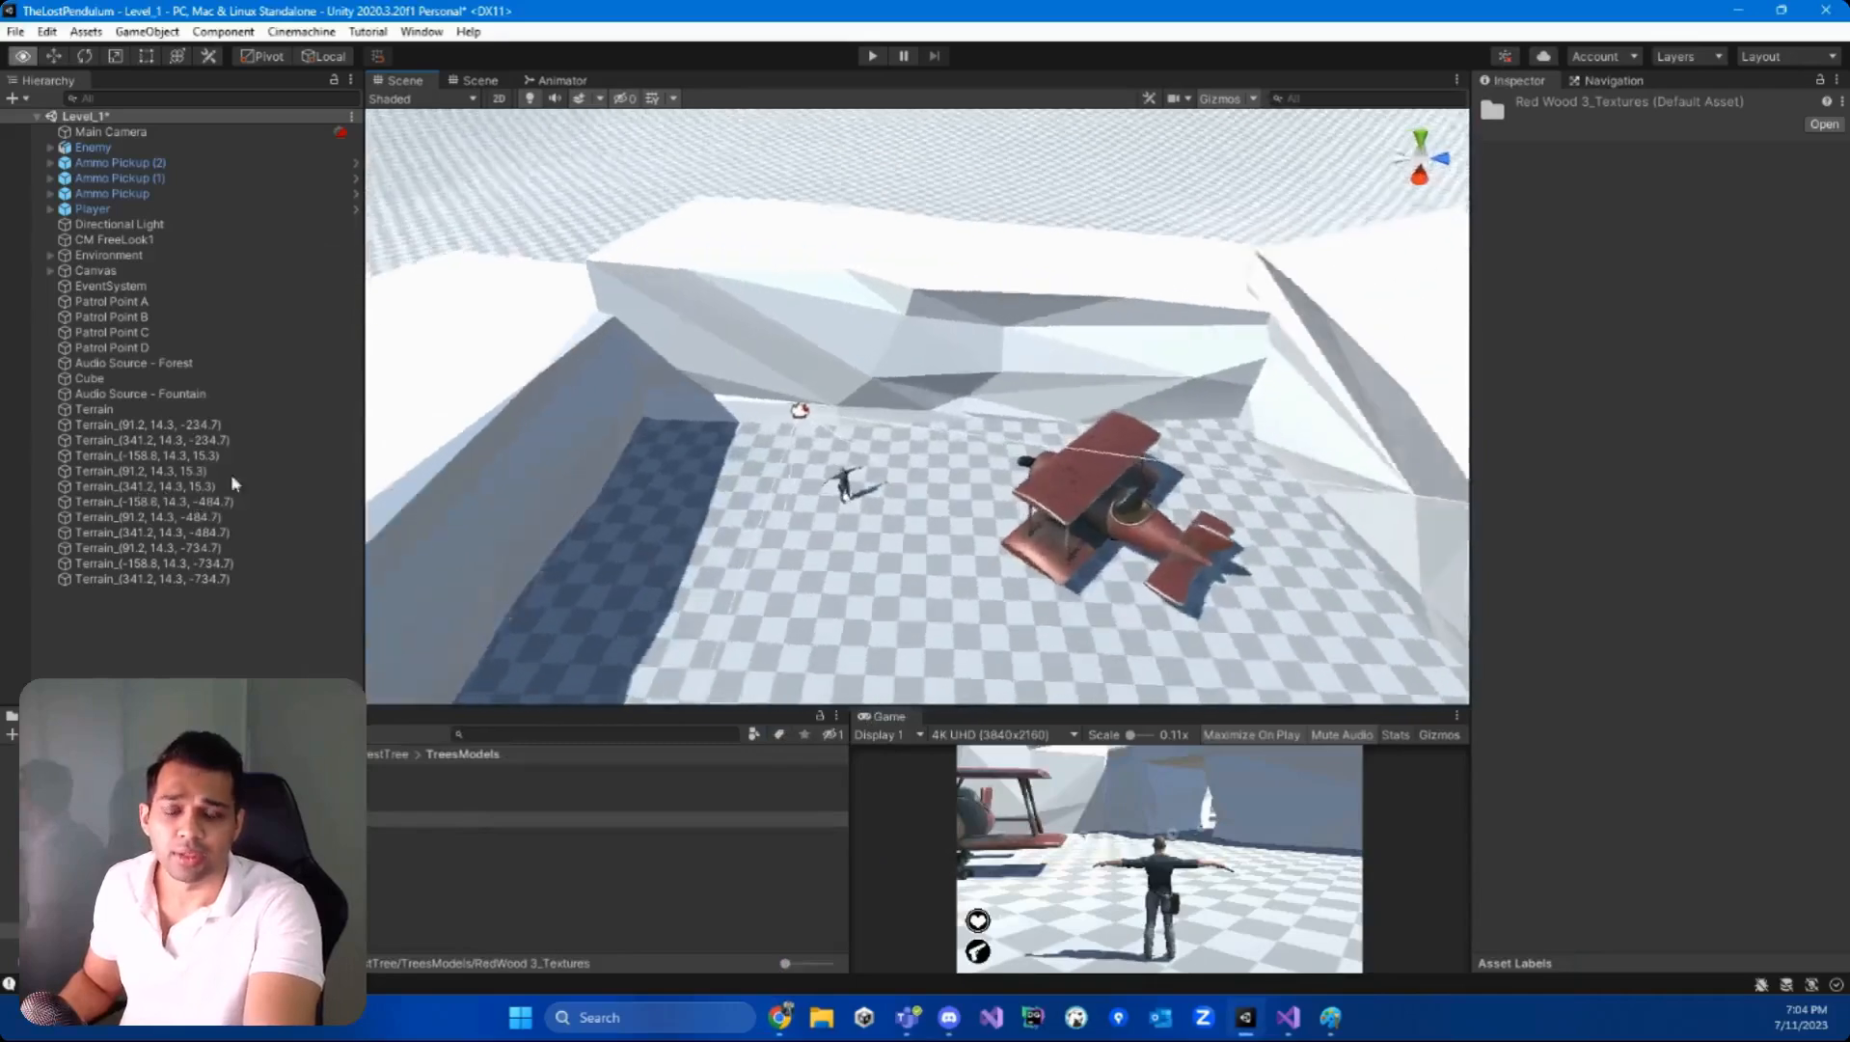
{"action": "right_click_drag", "start_coordinate": [231, 484], "coordinate": [241, 490]}
{"action": "key", "text": "w"}
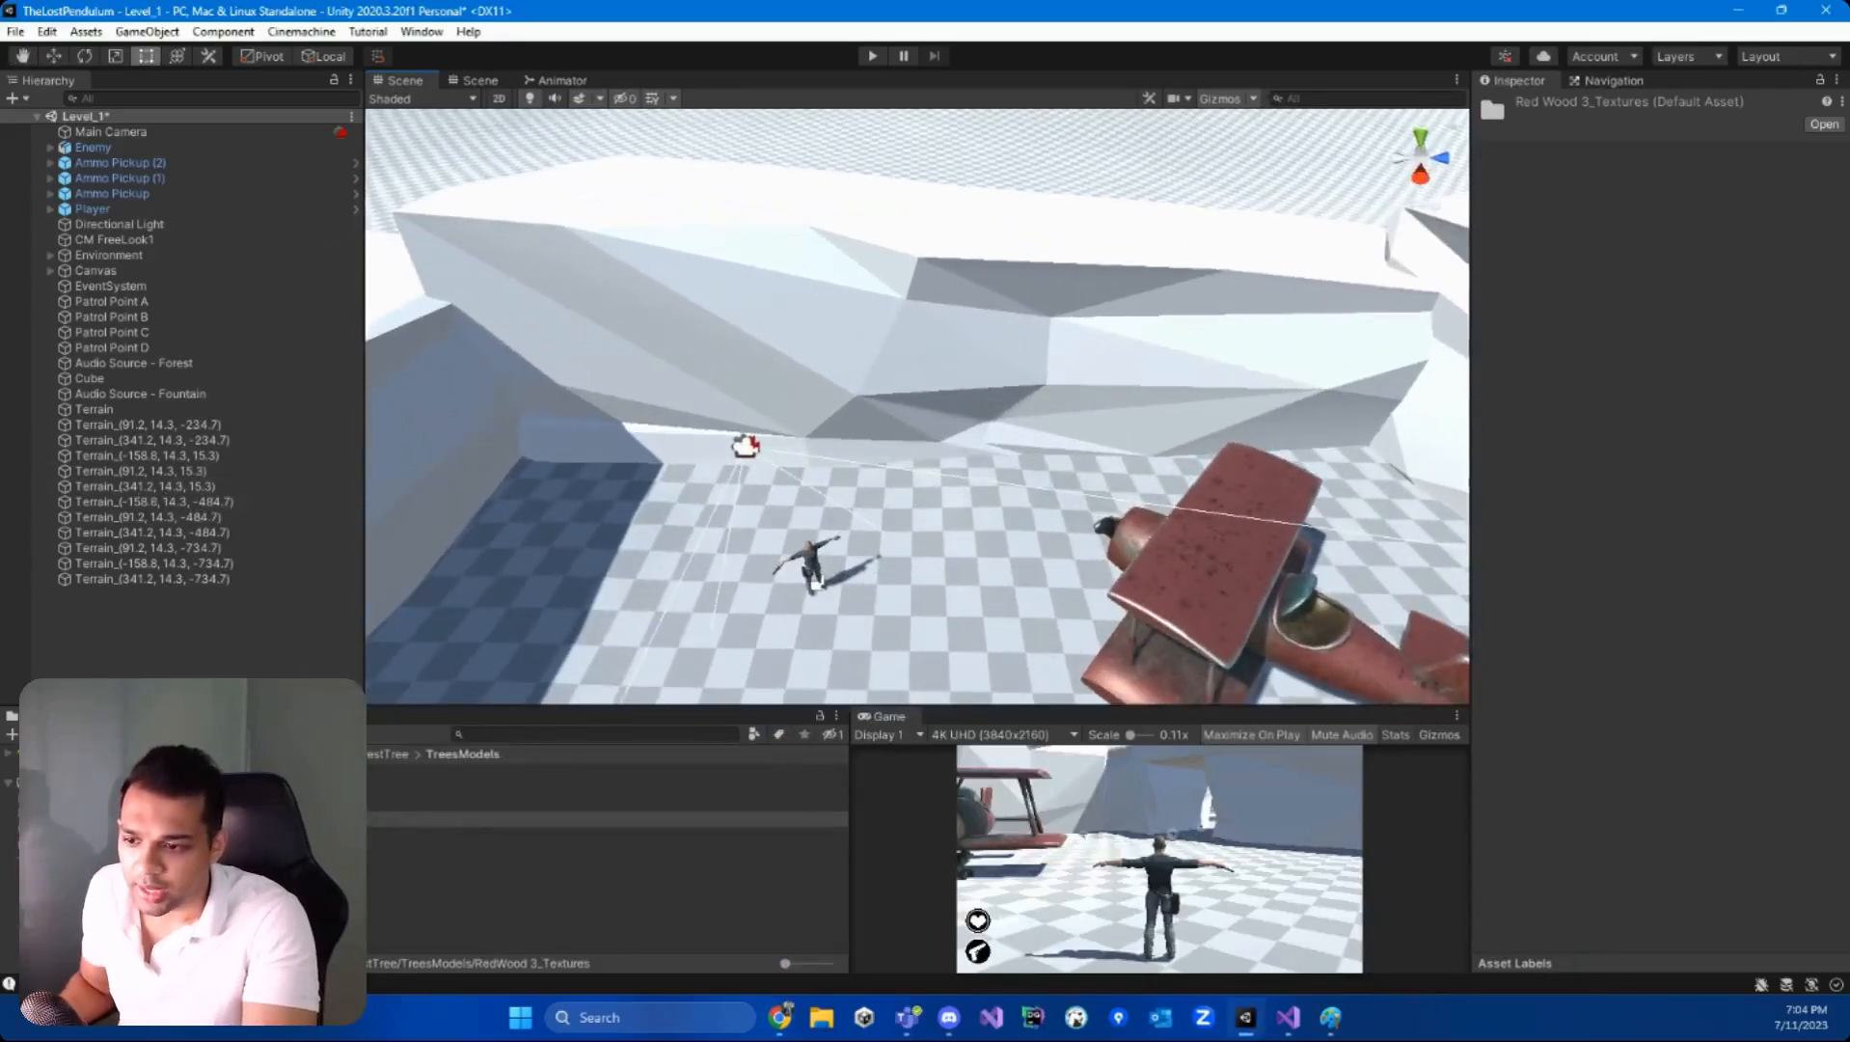
- Open the Prefabs folder inside the imported Rocks asset folder in the project
{"action": "left_click", "coordinate": [11, 813]}
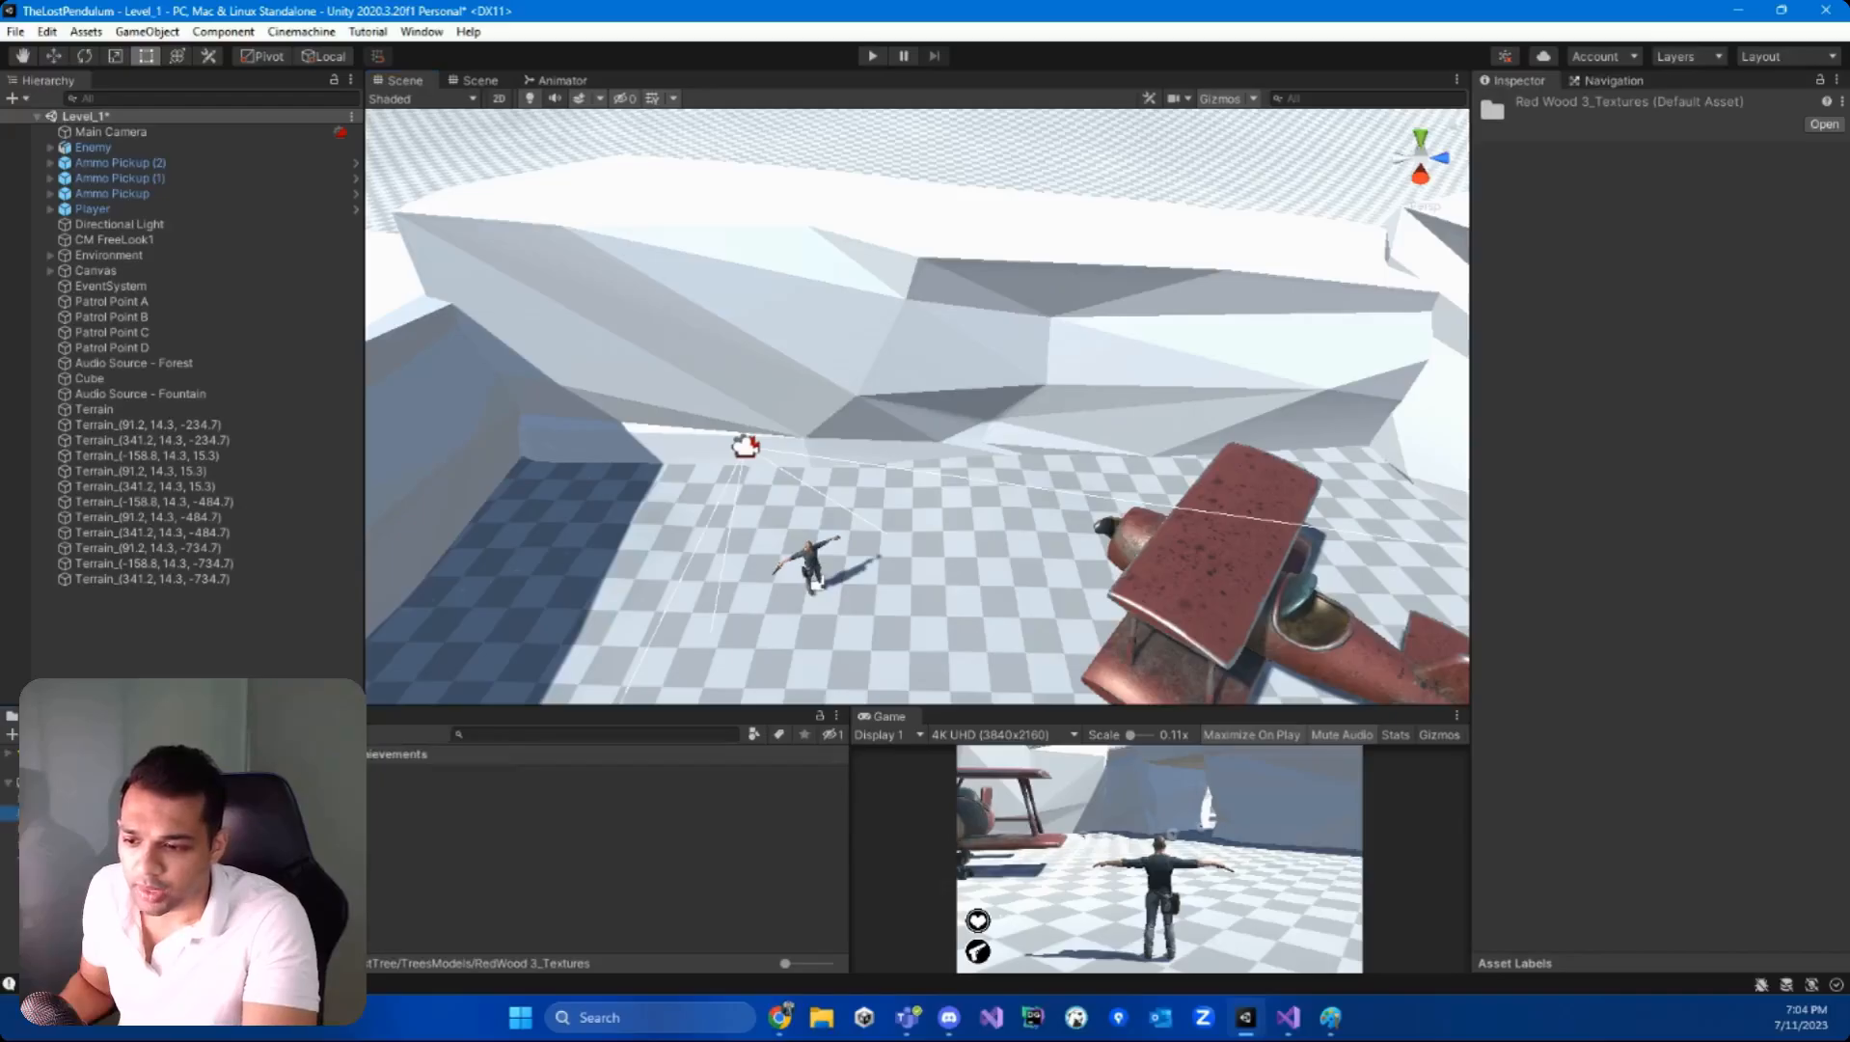
{"action": "scroll", "coordinate": [12, 849], "scroll_direction": "down", "scroll_amount": 3}
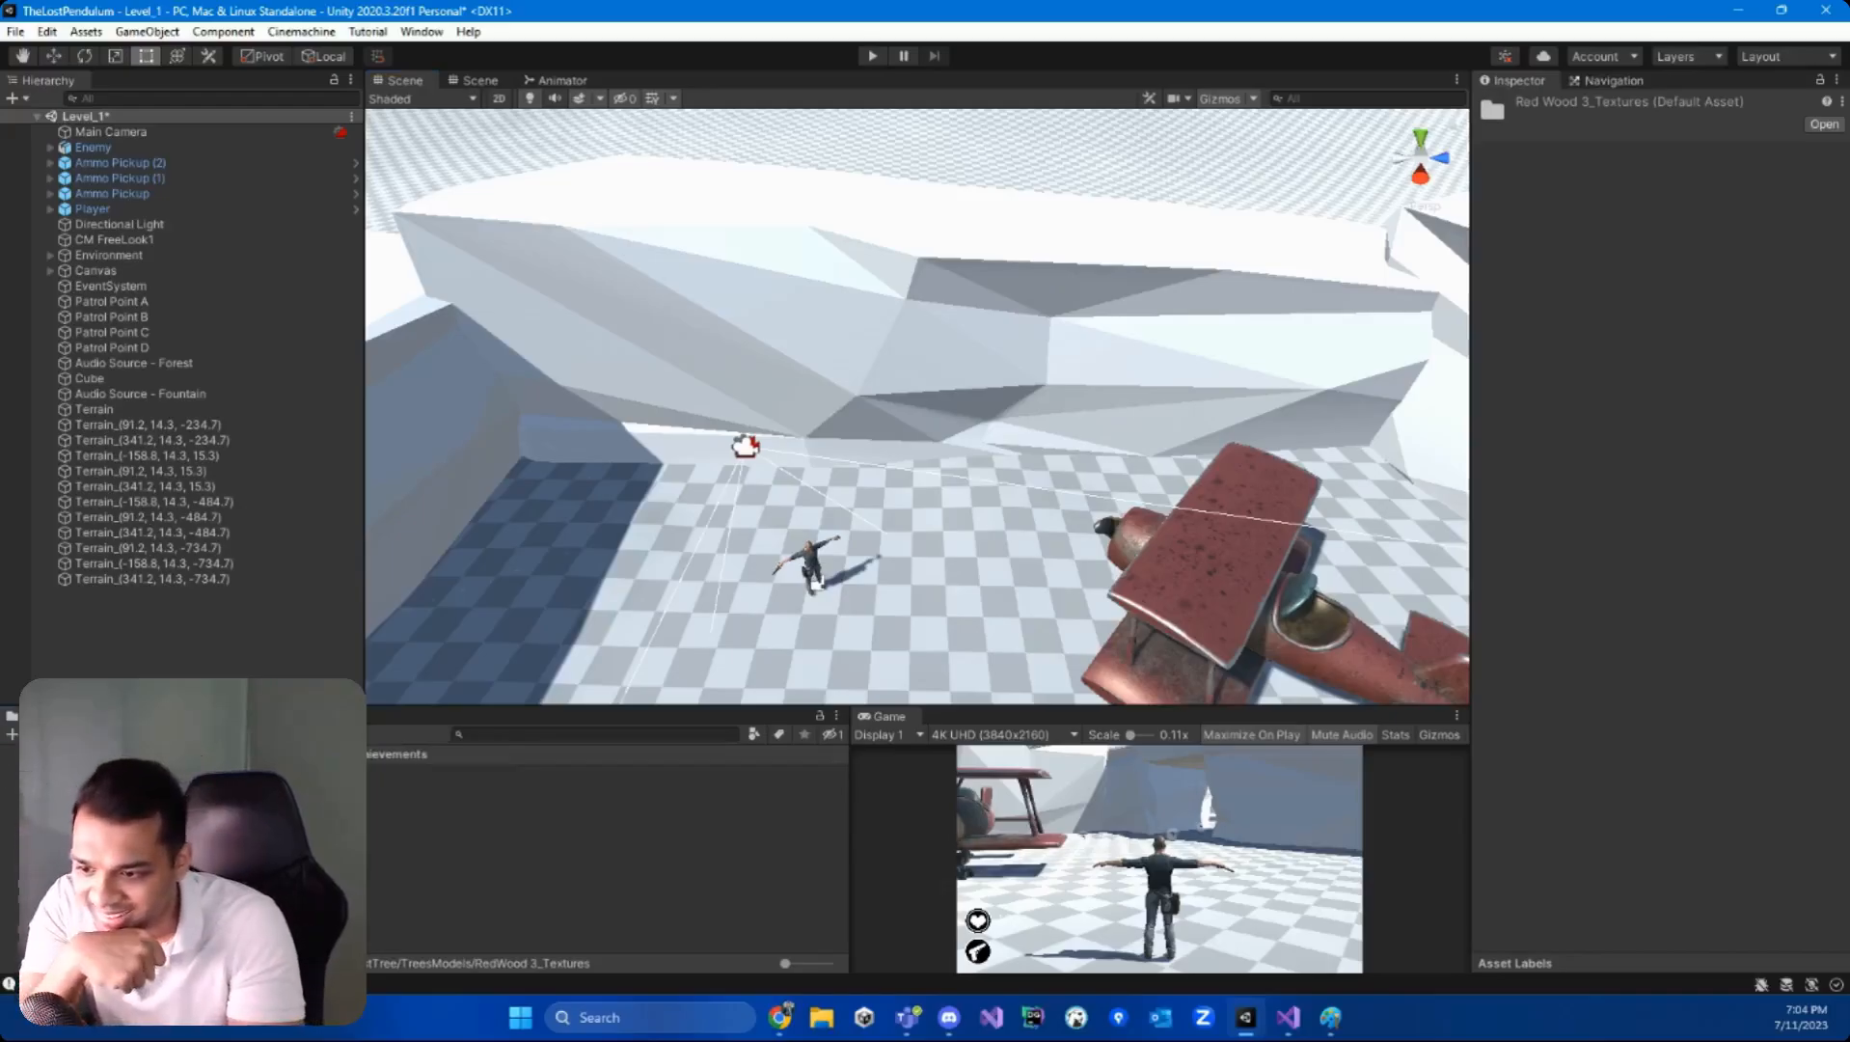
{"action": "left_click", "coordinate": [12, 870]}
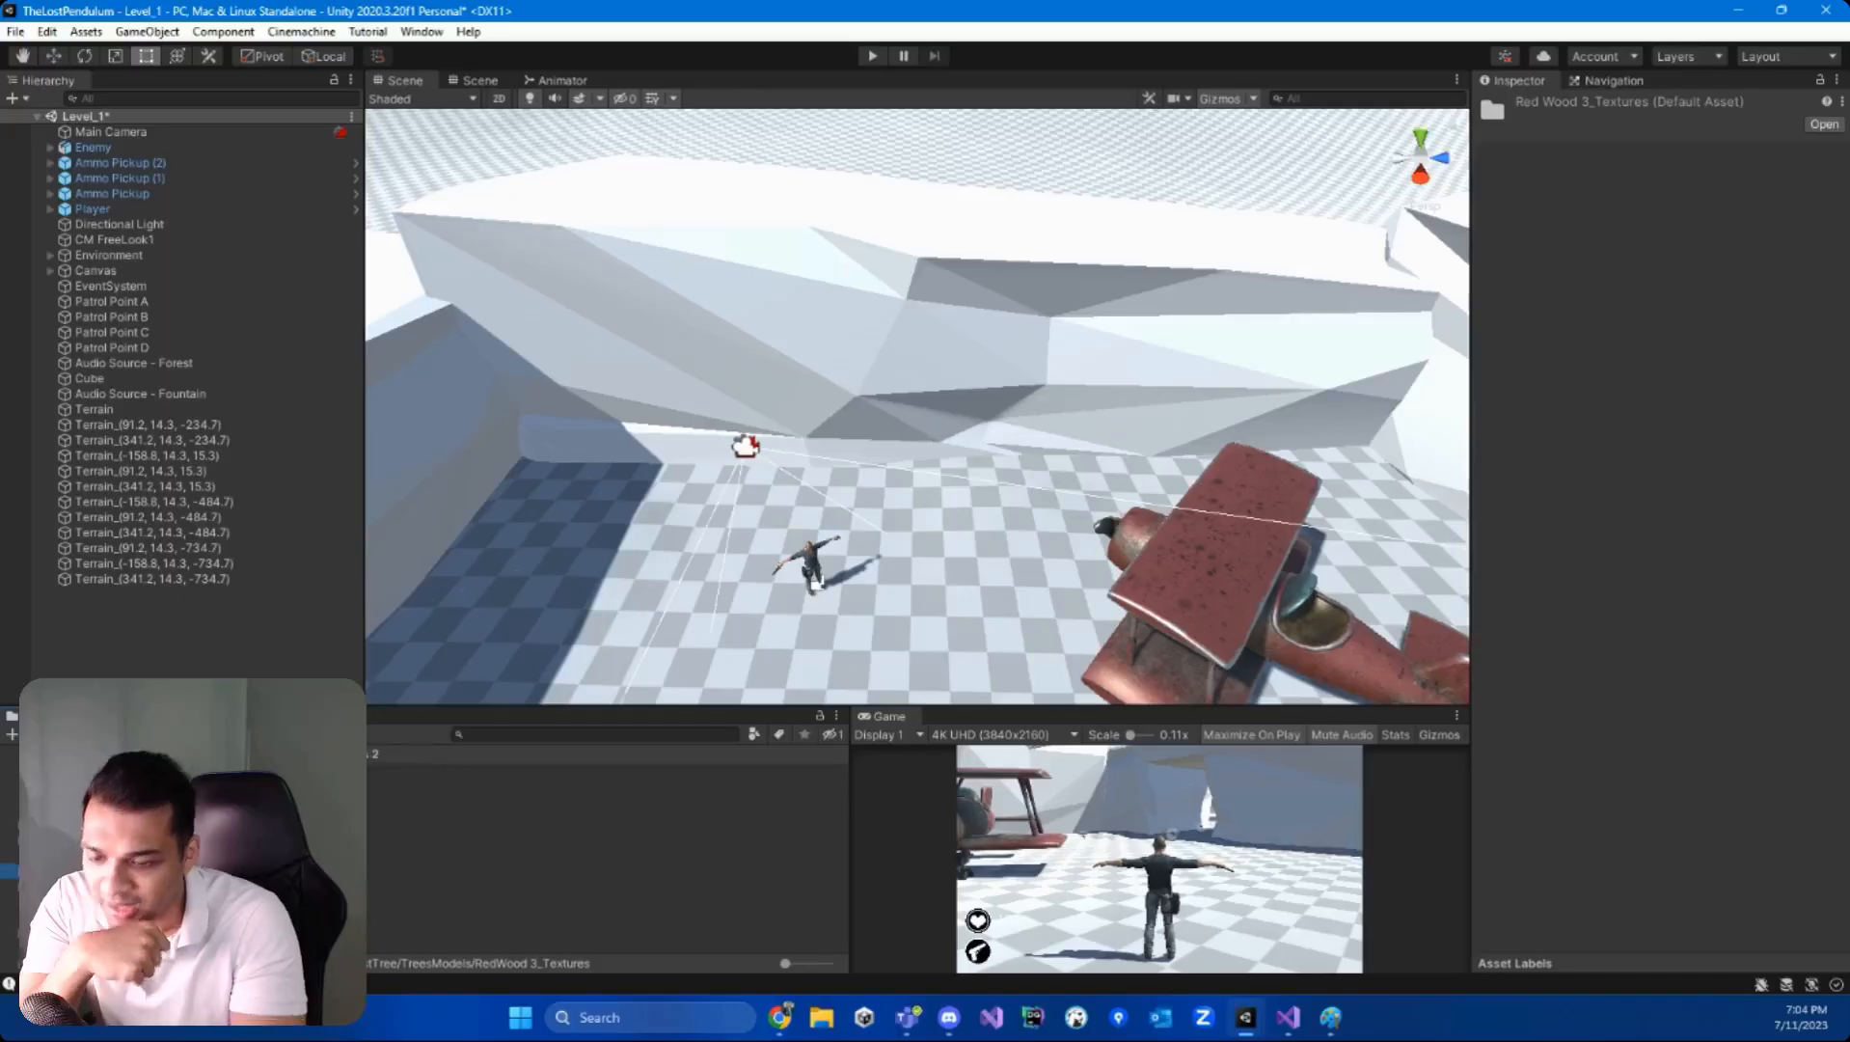
{"action": "left_click", "coordinate": [12, 901]}
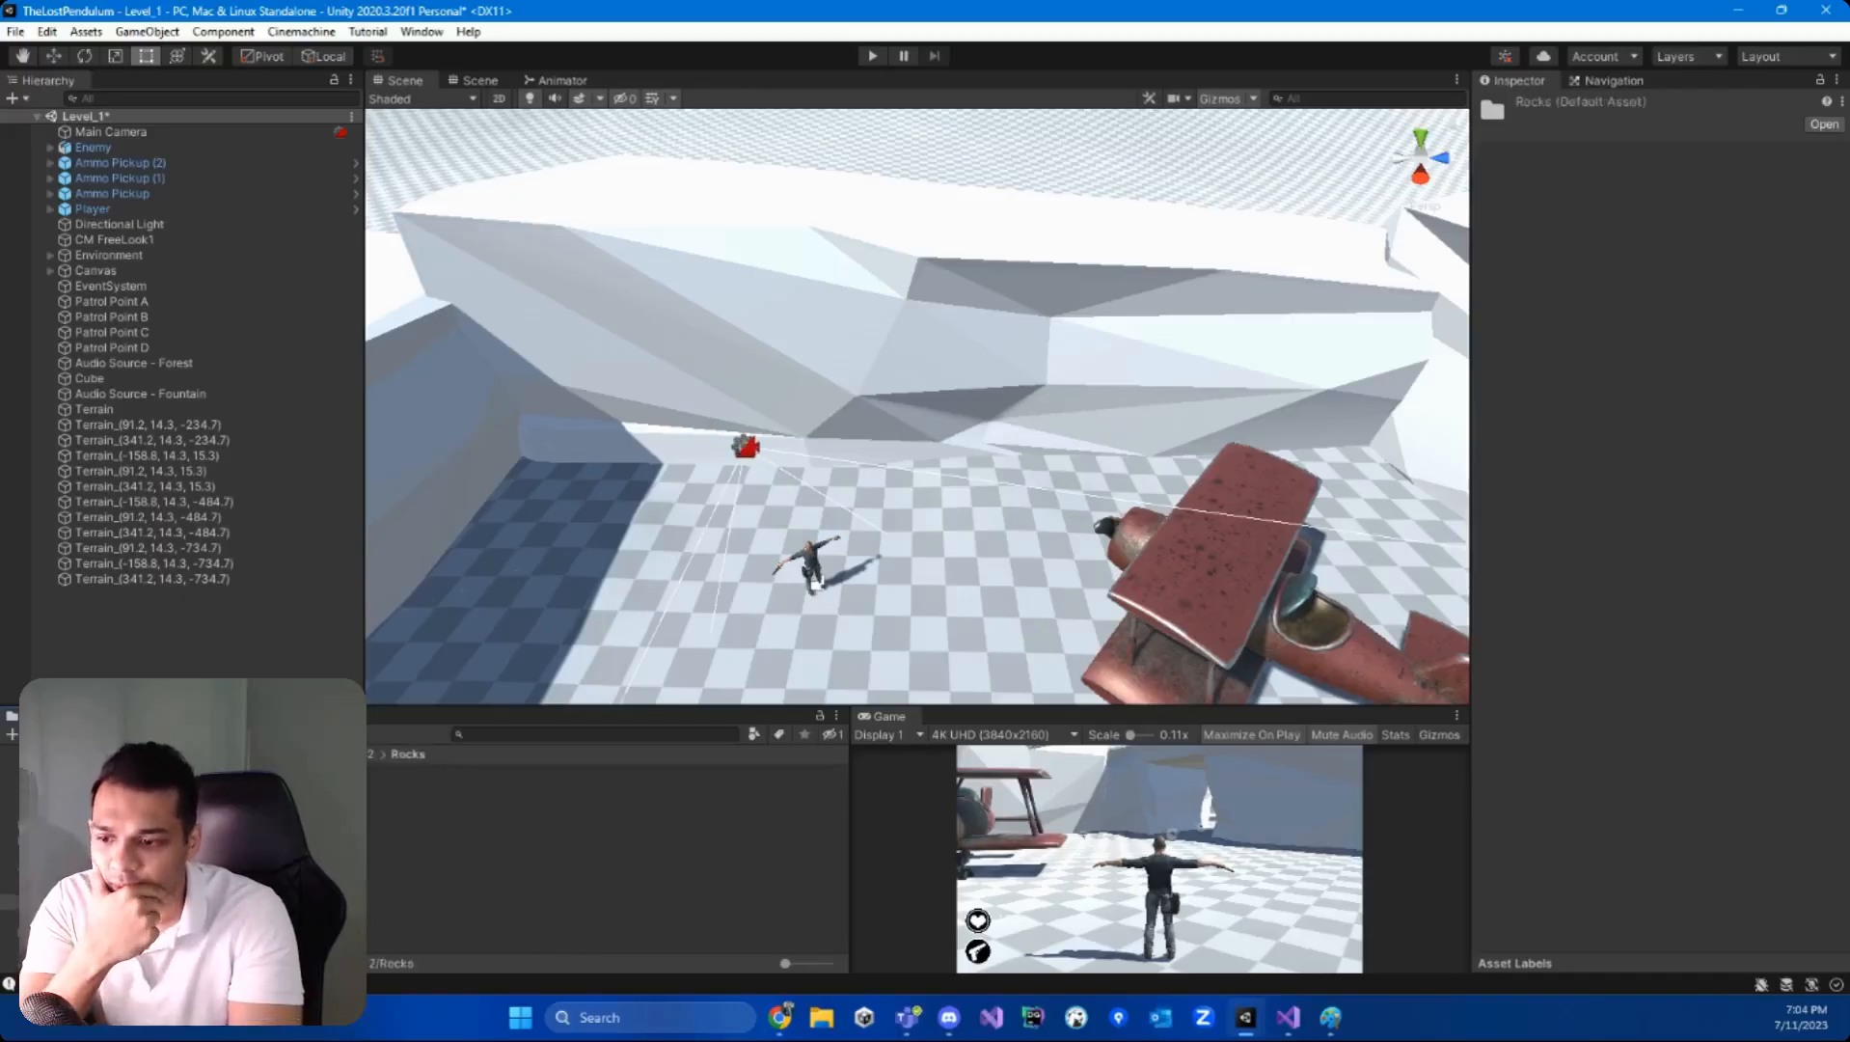
{"action": "double_click", "coordinate": [338, 772]}
- Enlarge the asset preview and look through the rock prefabs, including Rock1_grup4, Rock1_grup5 and Rock4A
{"action": "left_click", "coordinate": [338, 817]}
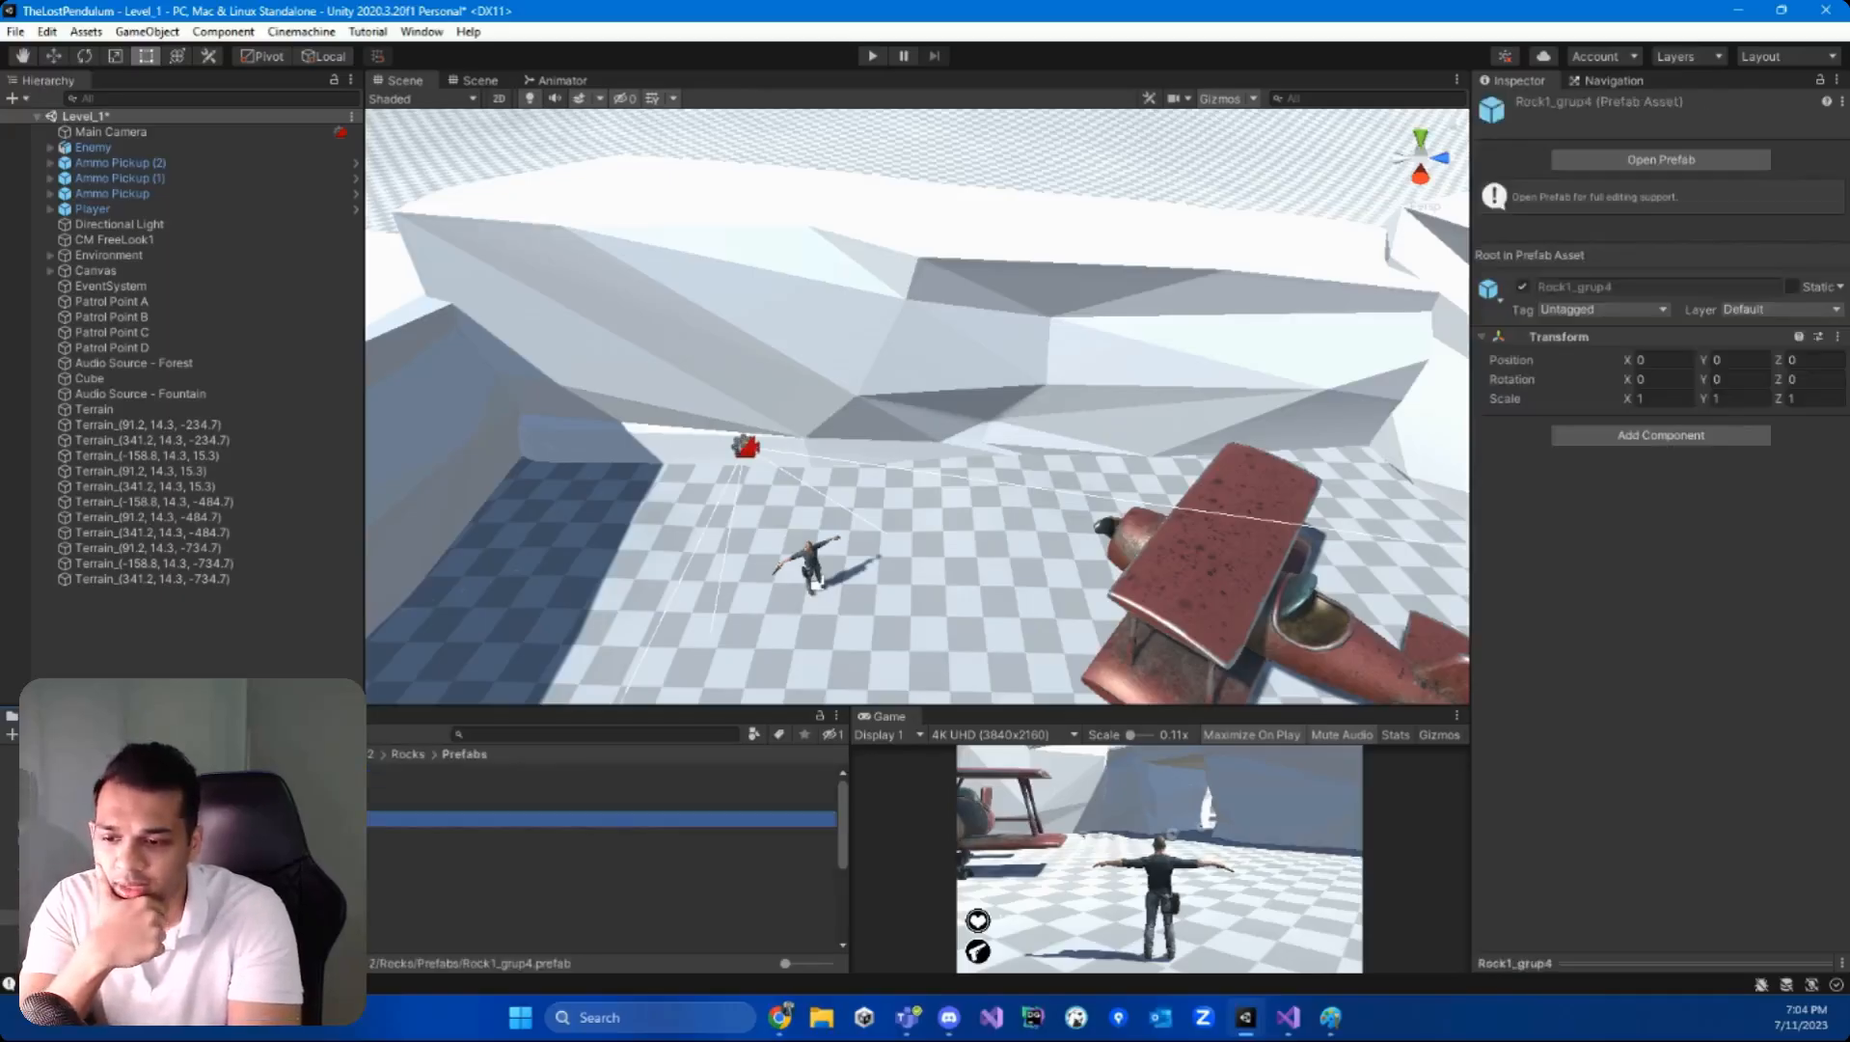
{"action": "left_click_drag", "start_coordinate": [1613, 963], "coordinate": [1680, 542]}
{"action": "left_click", "coordinate": [337, 834]}
{"action": "left_click", "coordinate": [338, 788]}
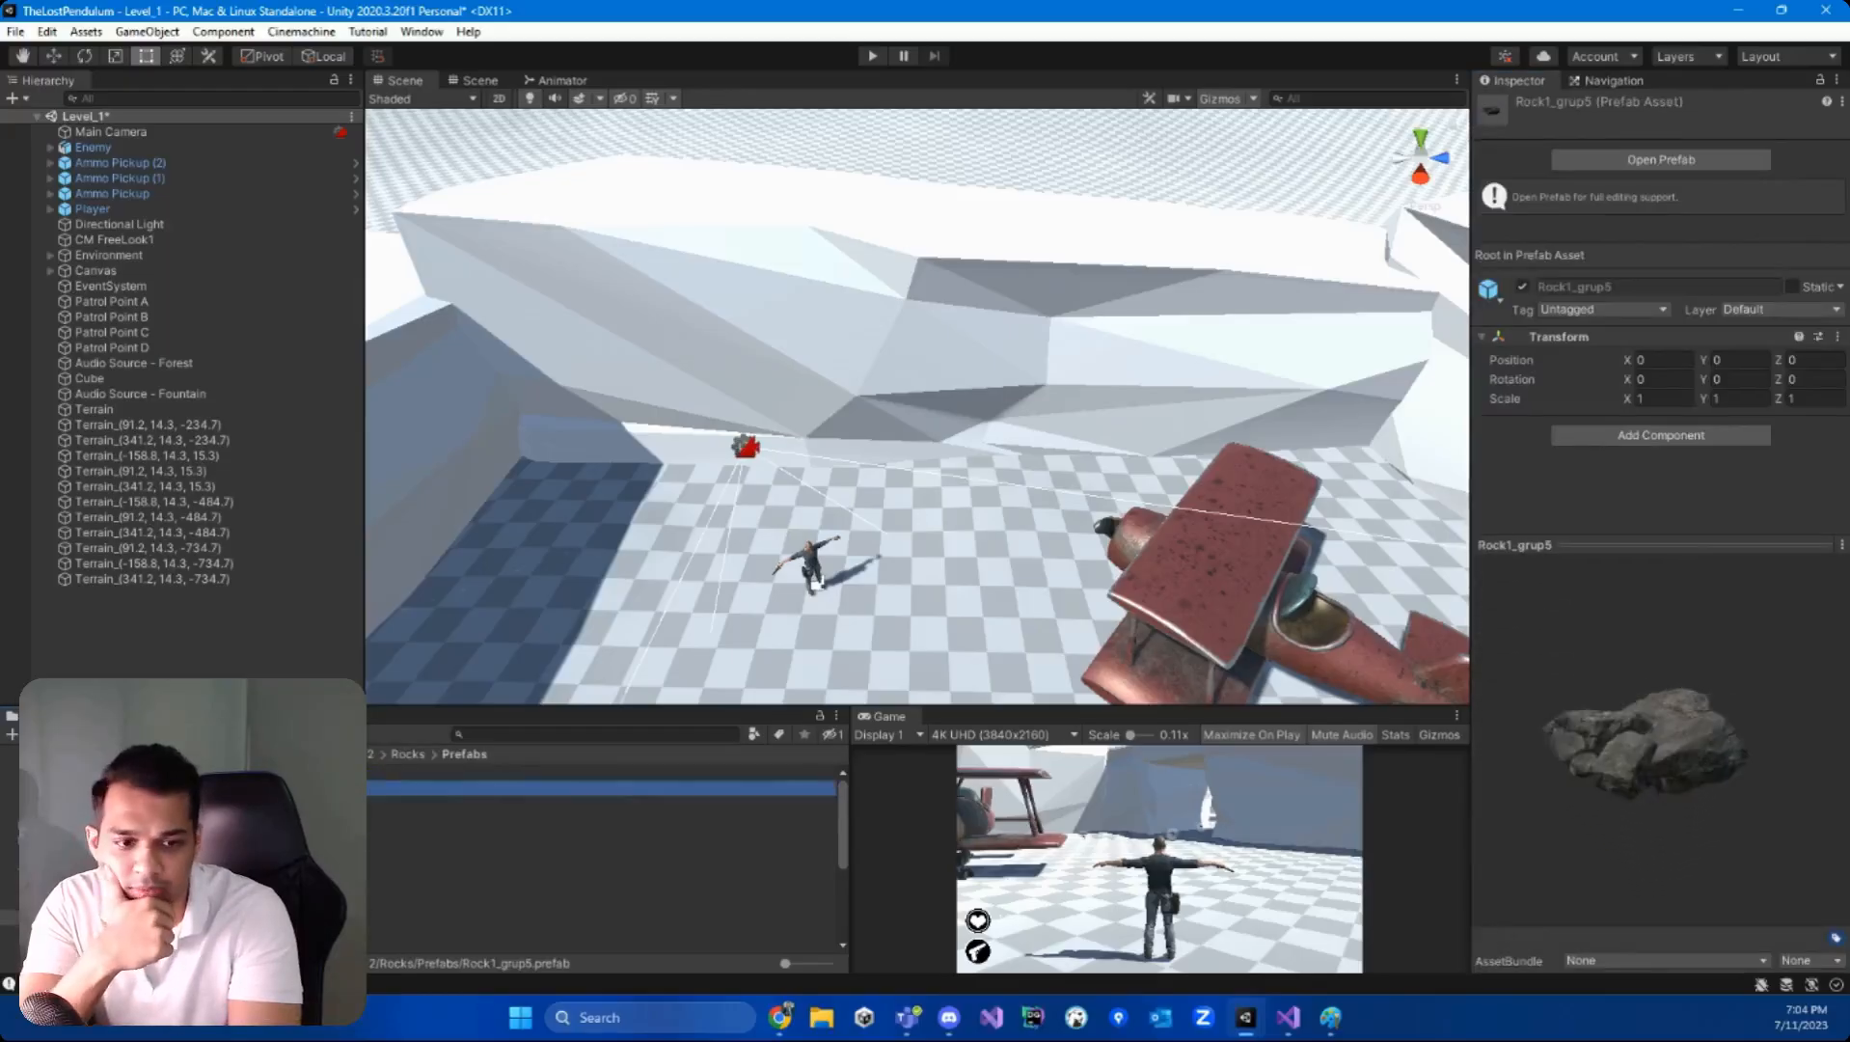
{"action": "left_click", "coordinate": [337, 925]}
{"action": "scroll", "coordinate": [338, 858], "scroll_direction": "down", "scroll_amount": 2}
{"action": "left_click", "coordinate": [337, 919]}
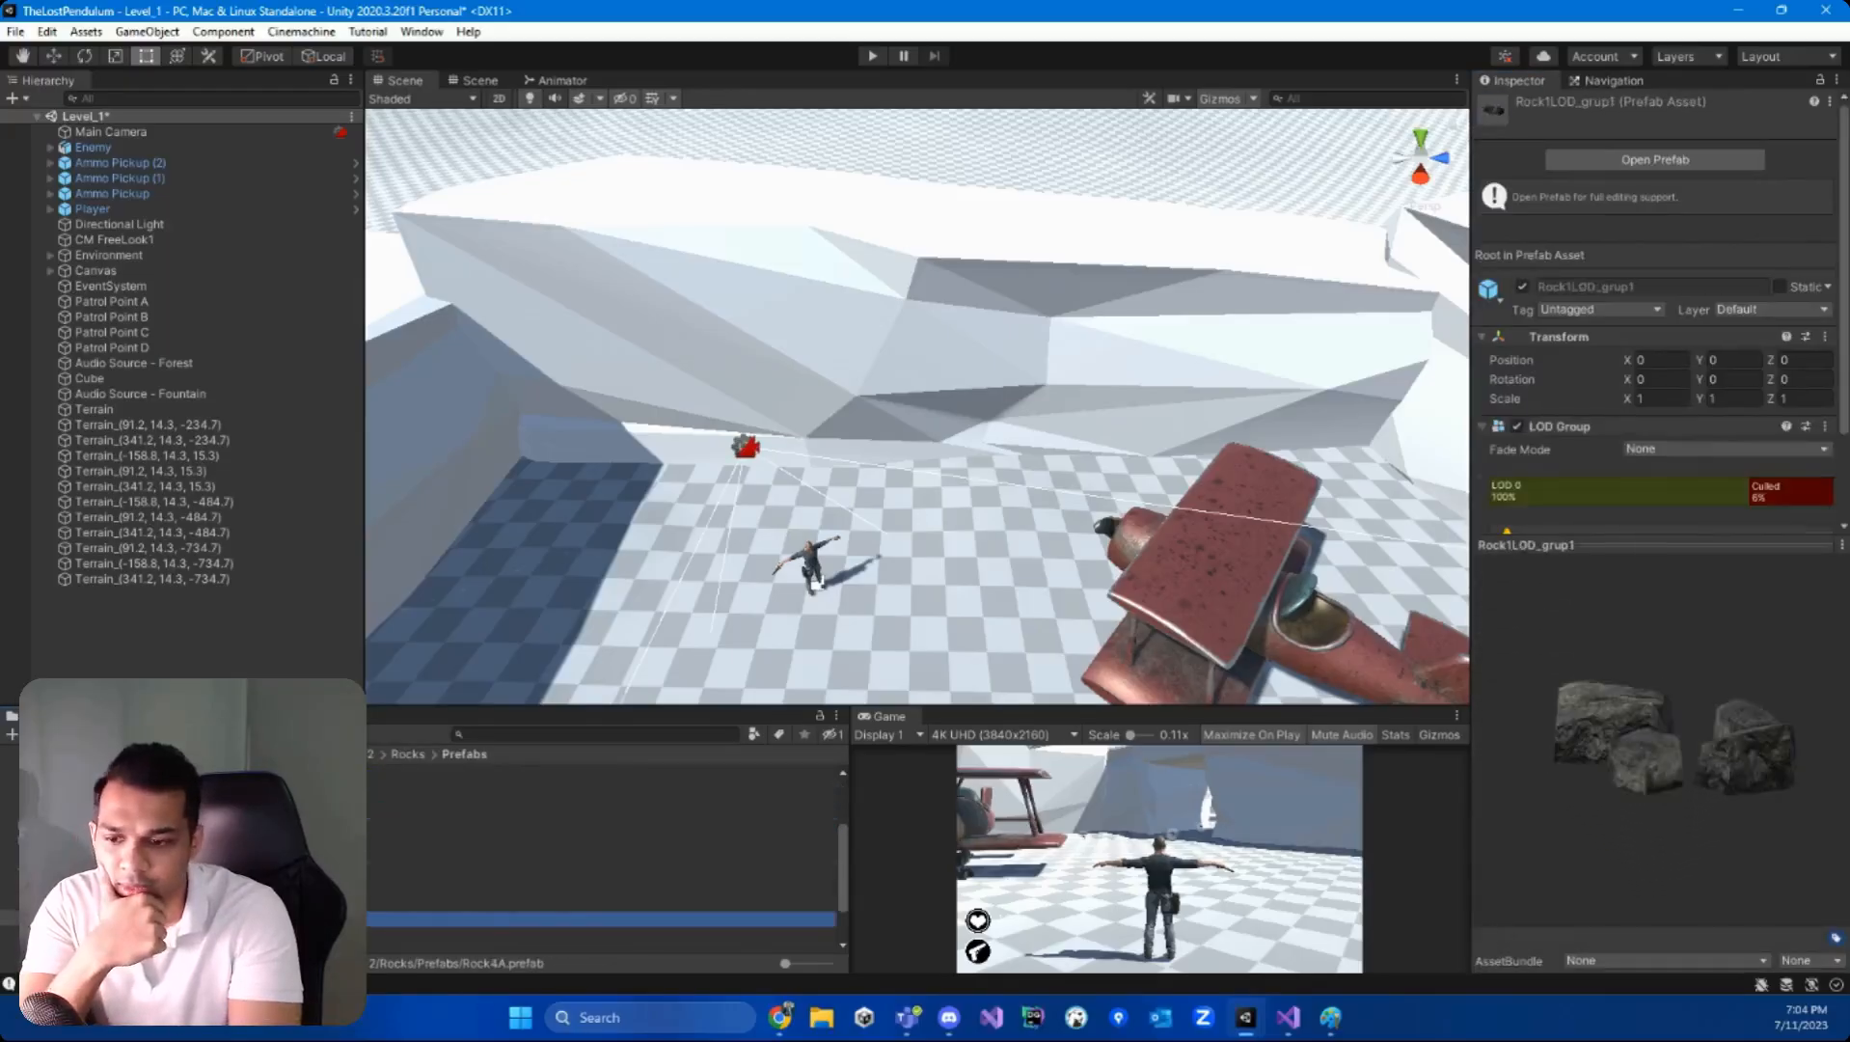
- Place the Rock2 prefab in the blockout wall behind the player and frame the wall block for inspection
{"action": "left_click", "coordinate": [338, 887]}
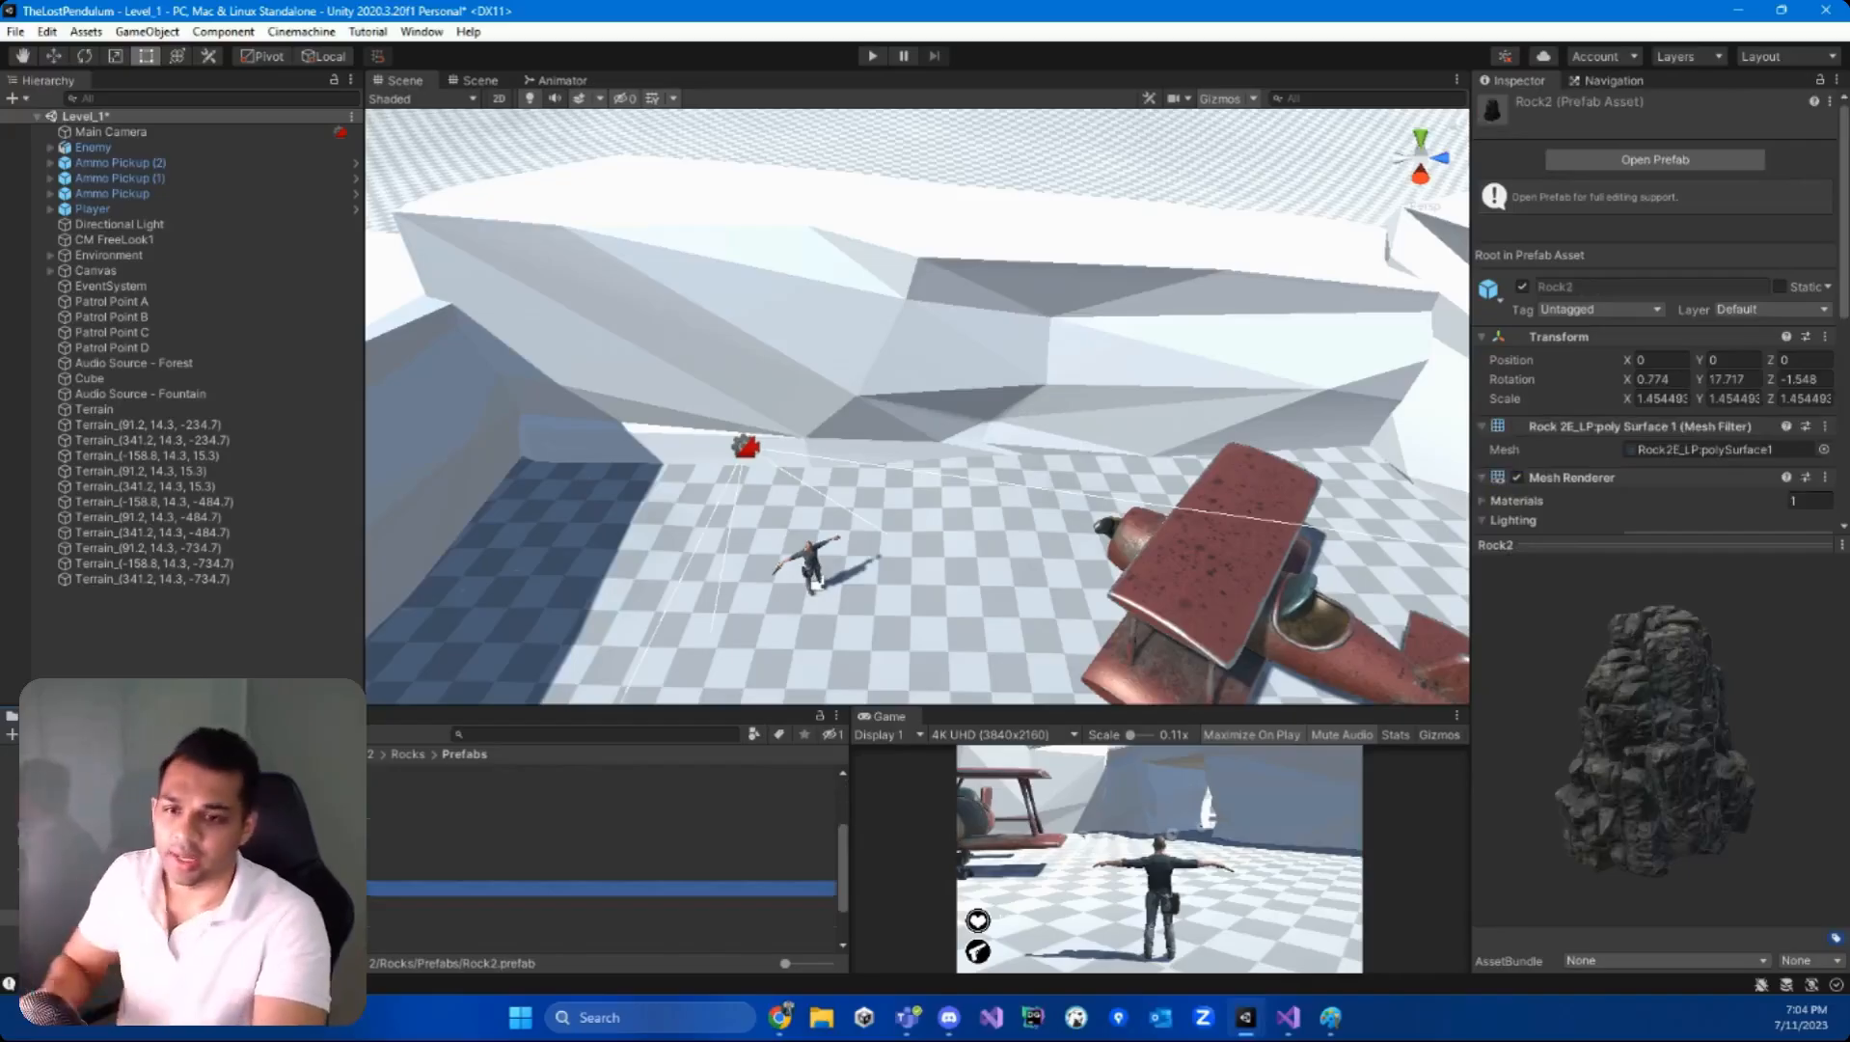
{"action": "left_click_drag", "start_coordinate": [338, 887], "coordinate": [842, 458]}
{"action": "key", "text": "w"}
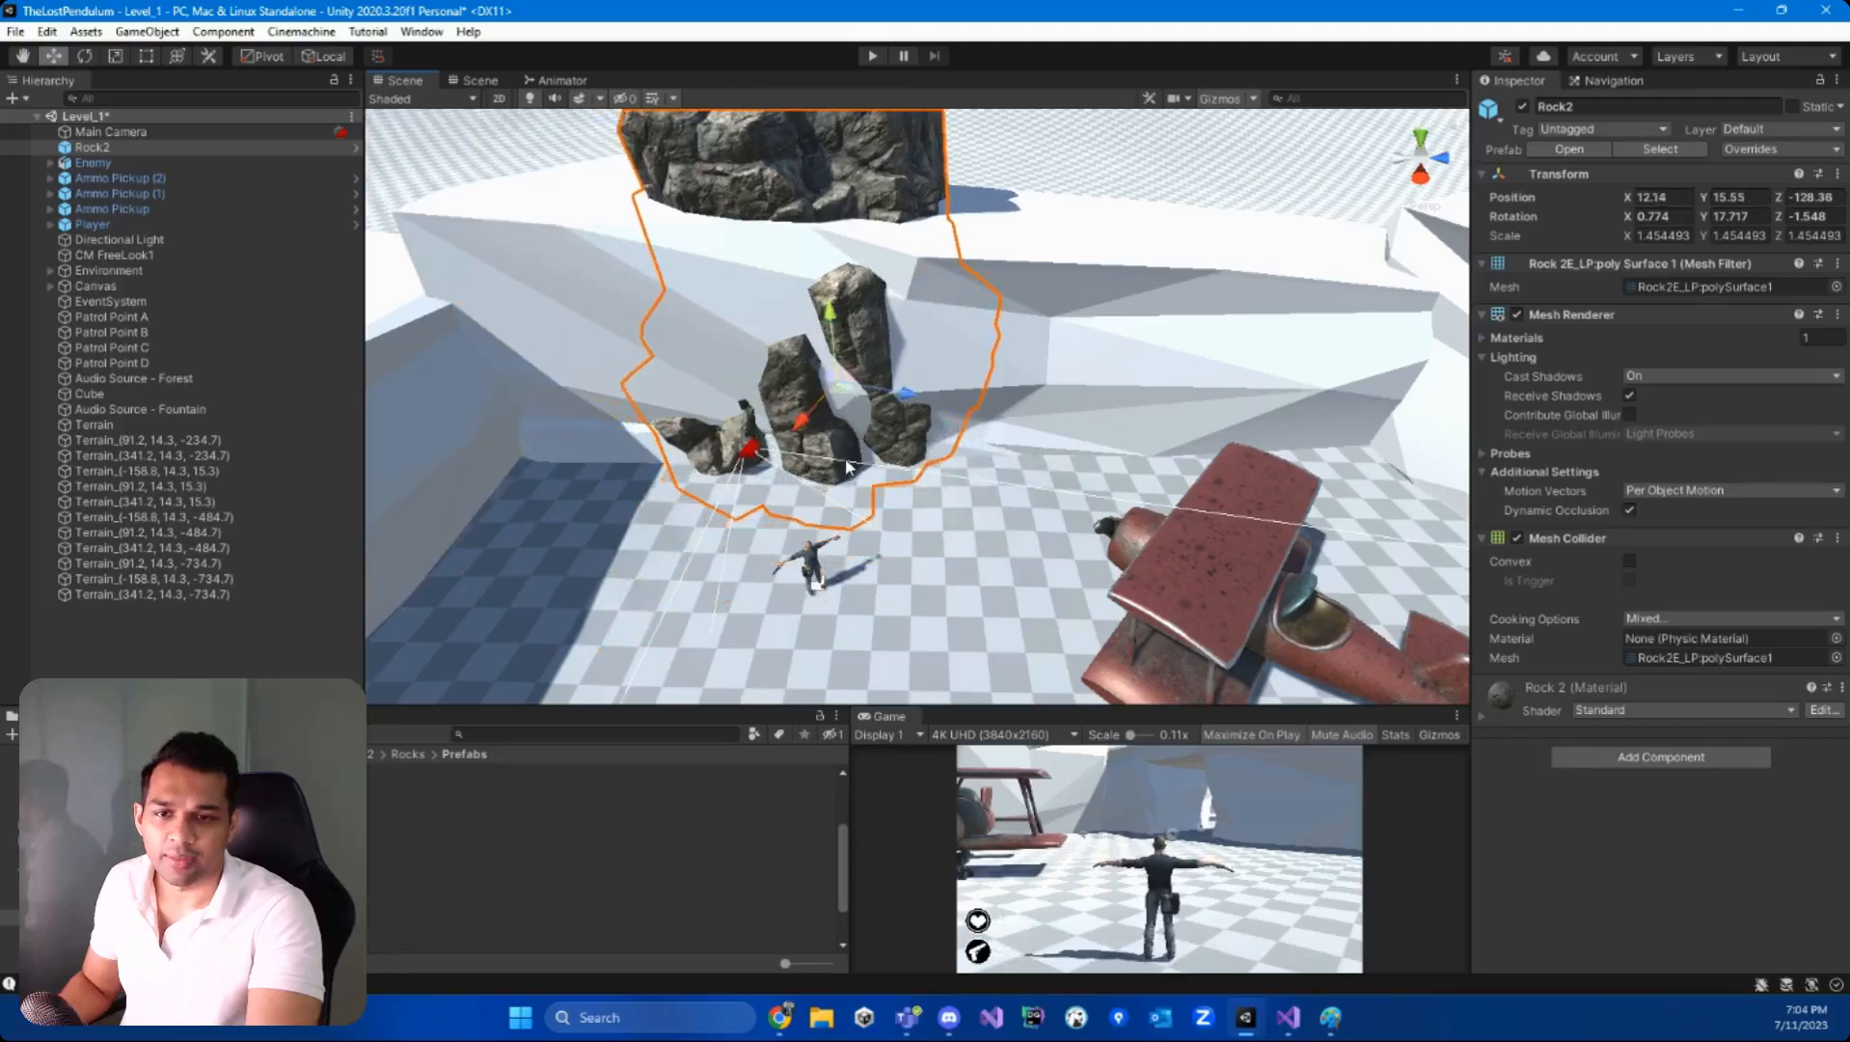
{"action": "left_click", "coordinate": [1091, 391]}
{"action": "key", "text": "f"}
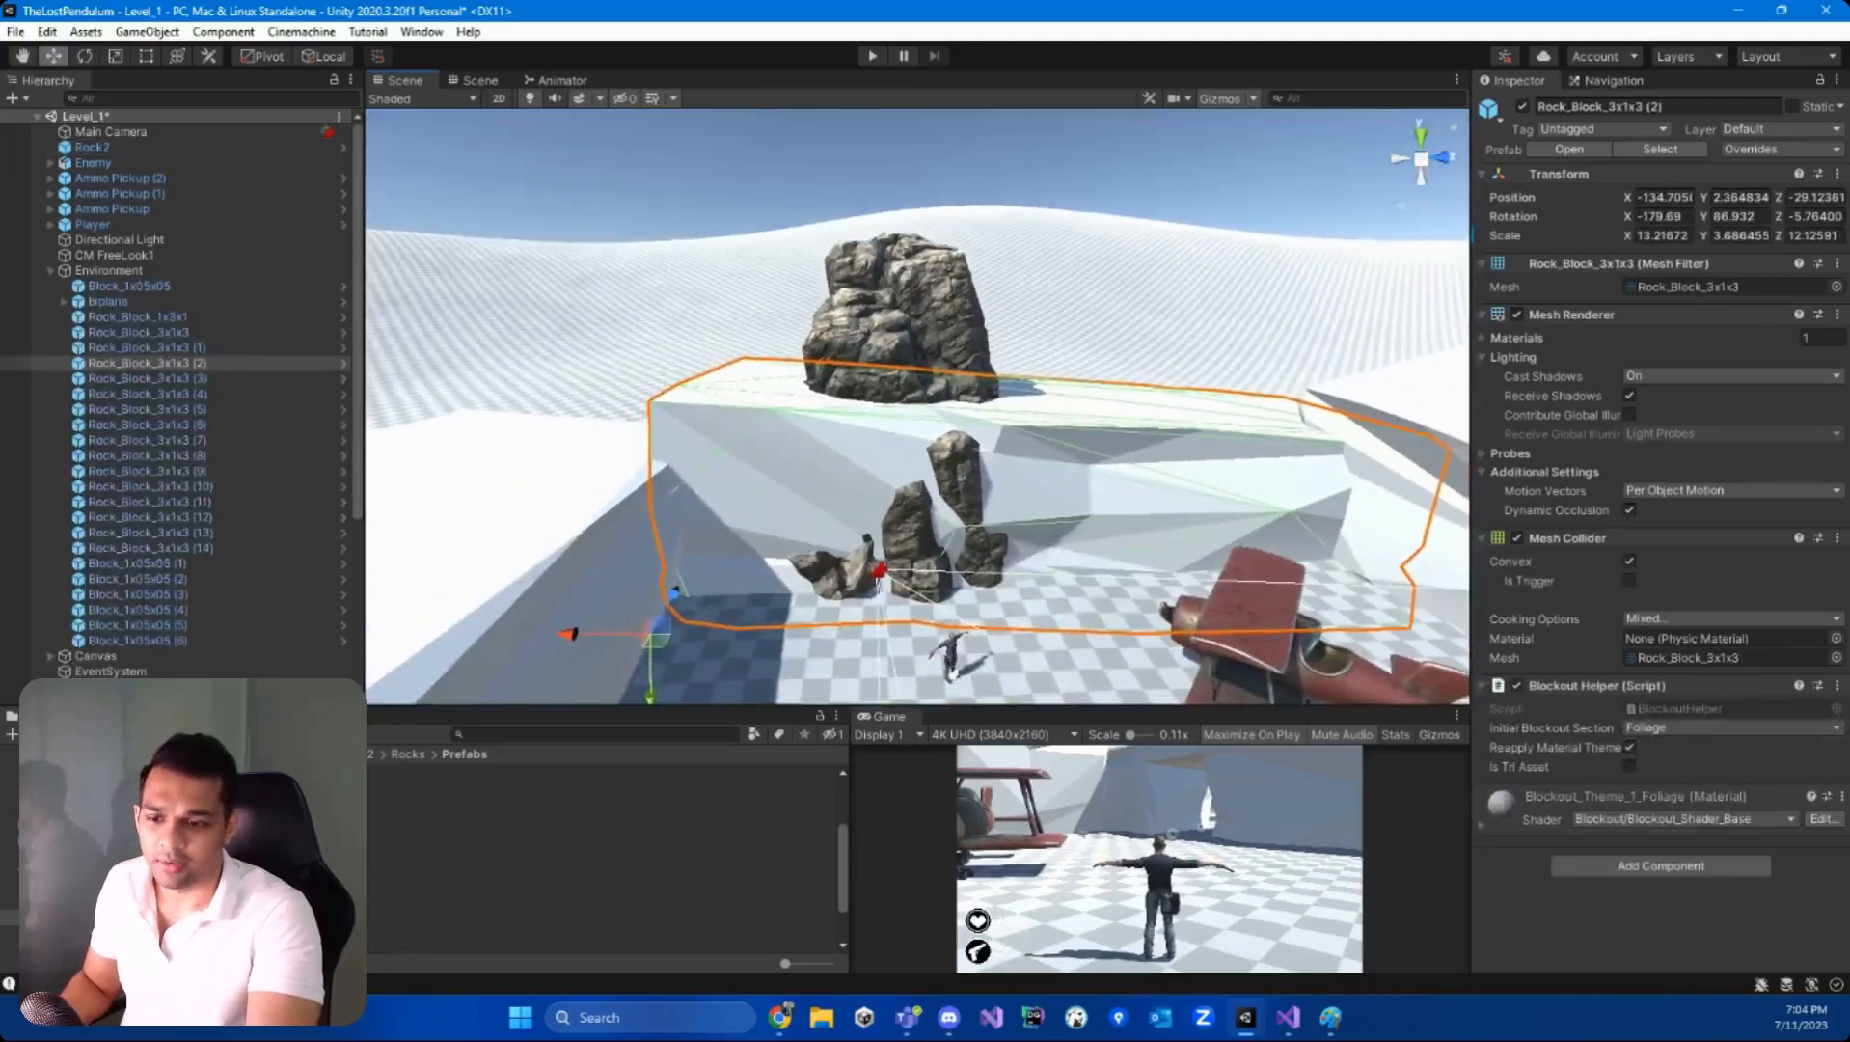
- Preview more rock prefabs, including Rock1LOD_grup3 and Rock6B, to find another wall piece
{"action": "left_click", "coordinate": [600, 878]}
{"action": "left_click", "coordinate": [600, 840]}
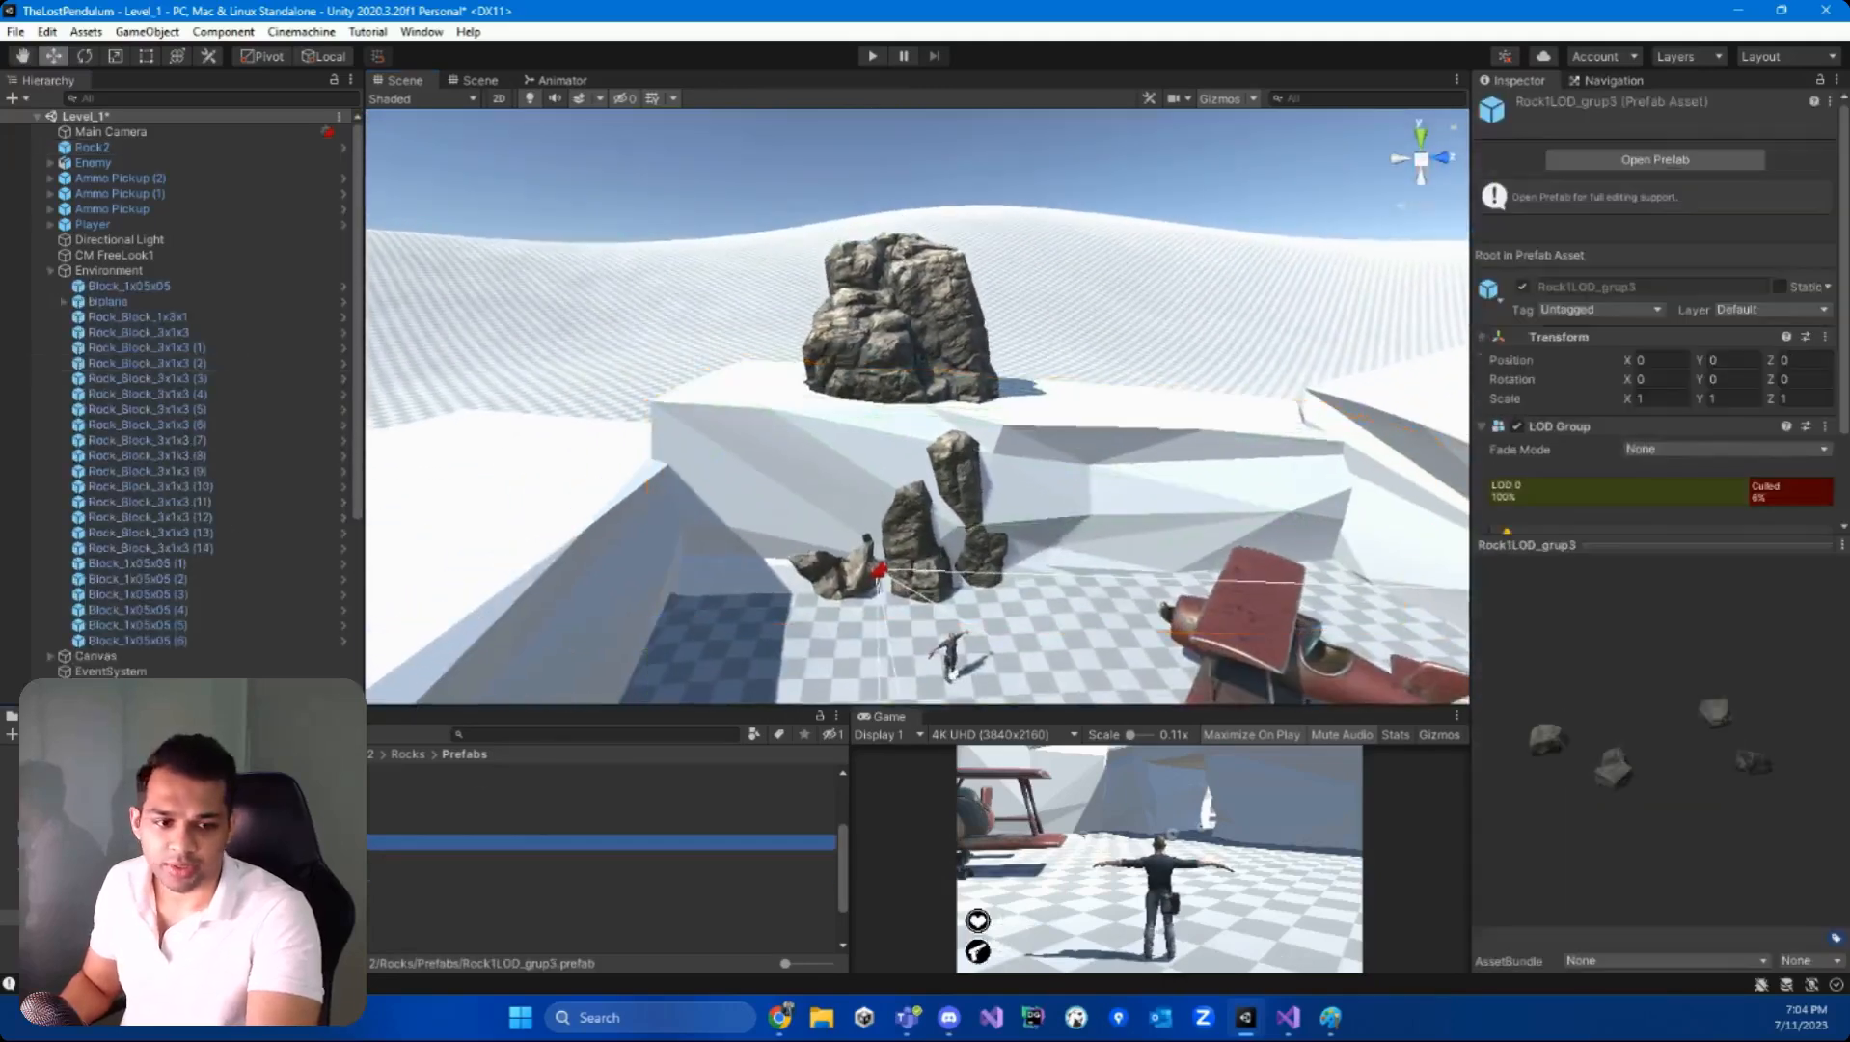
{"action": "left_click", "coordinate": [600, 918]}
{"action": "scroll", "coordinate": [599, 859], "scroll_direction": "down", "scroll_amount": 1}
{"action": "left_click", "coordinate": [600, 922]}
{"action": "left_click", "coordinate": [600, 904]}
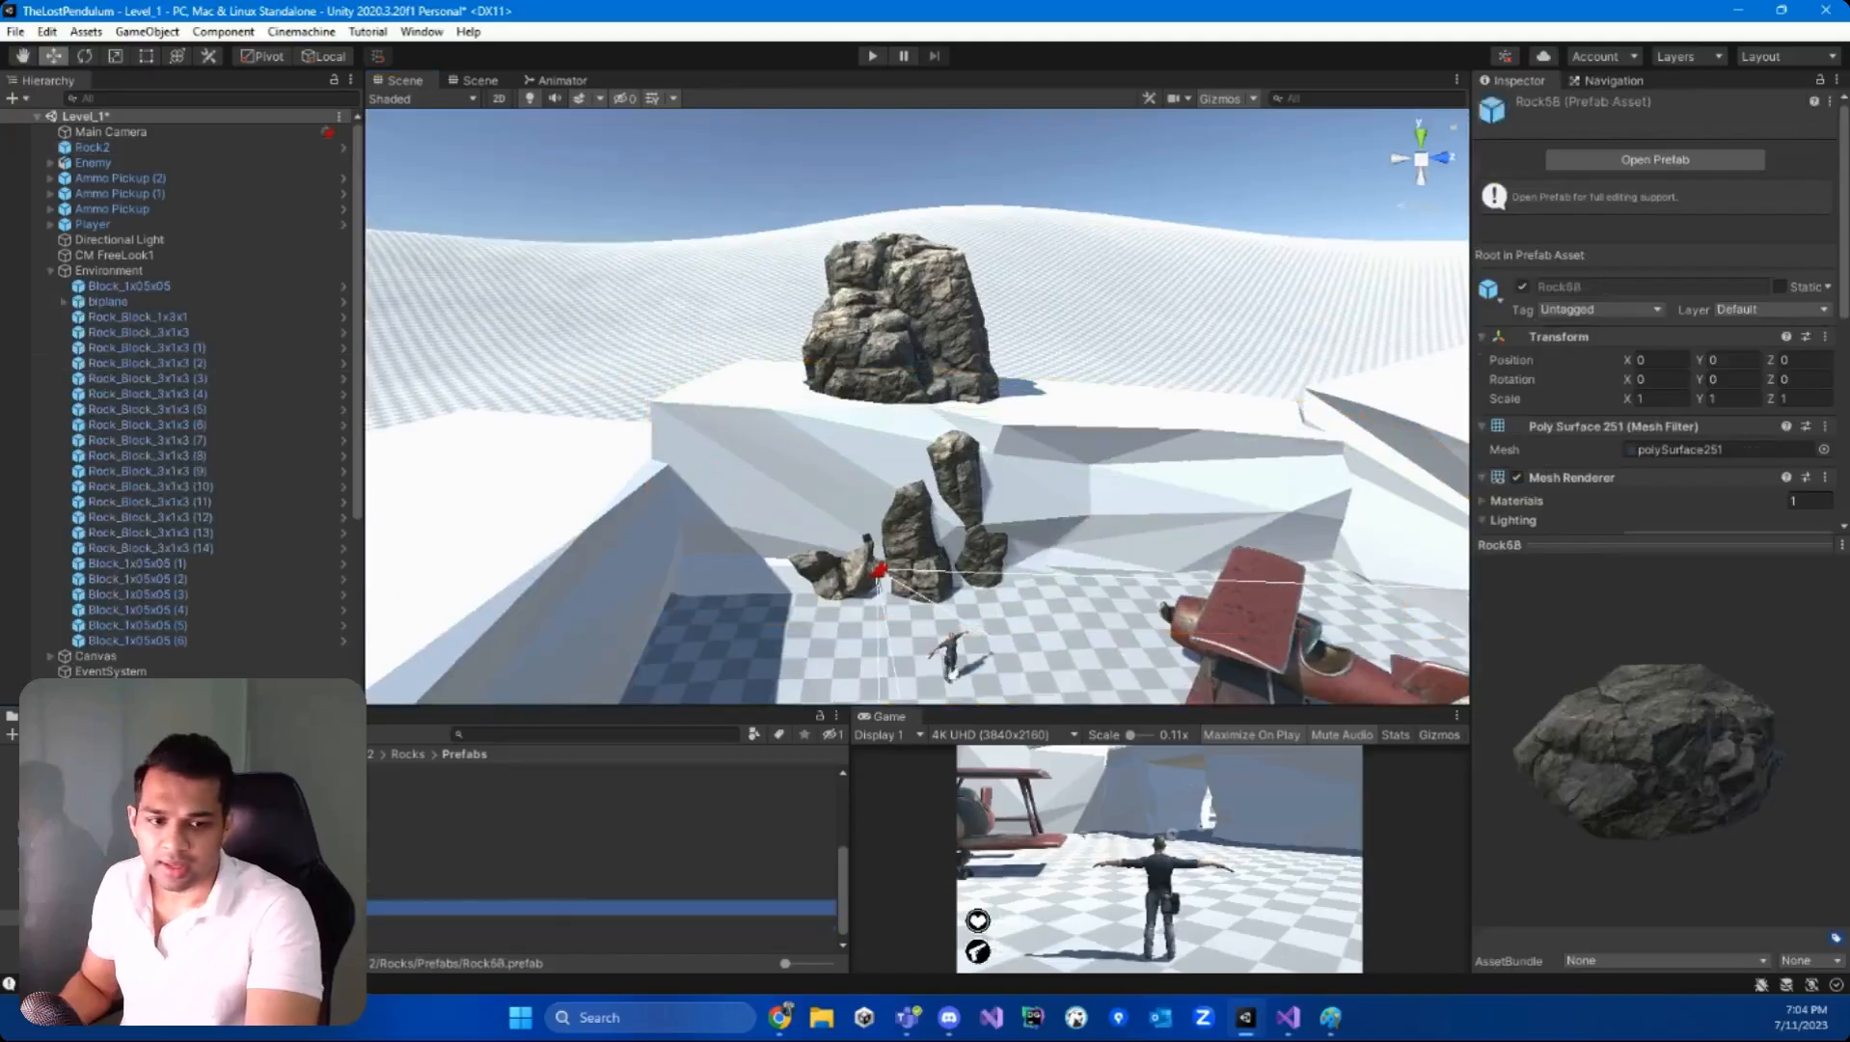
{"action": "scroll", "coordinate": [600, 859], "scroll_direction": "up", "scroll_amount": 1}
{"action": "left_click", "coordinate": [600, 887]}
- Place the Rock3 prefab beside Rock2 along the foot of the wall near the biplane
{"action": "left_click", "coordinate": [599, 902]}
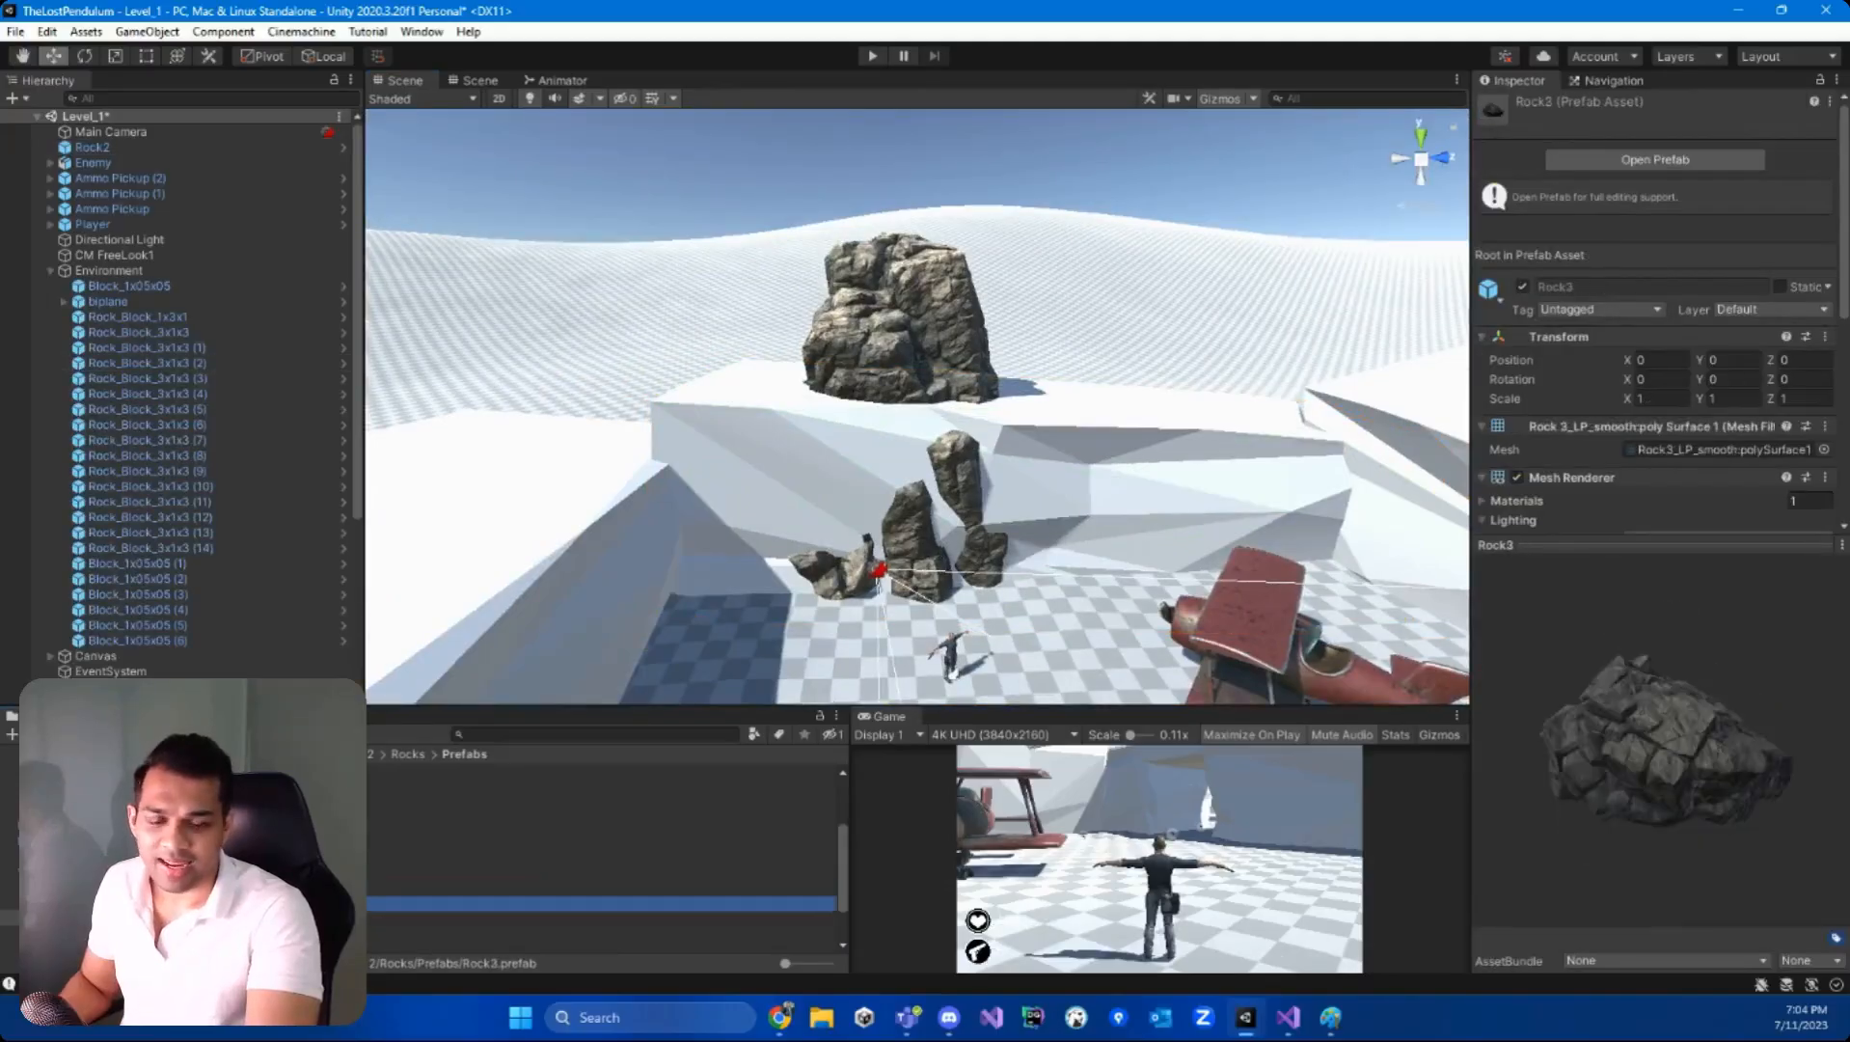
{"action": "left_click_drag", "start_coordinate": [600, 902], "coordinate": [1095, 549]}
{"action": "right_click_drag", "start_coordinate": [895, 625], "coordinate": [908, 645]}
{"action": "left_click_drag", "start_coordinate": [908, 644], "coordinate": [833, 500], "text": "alt"}
{"action": "left_click_drag", "start_coordinate": [894, 389], "coordinate": [842, 411]}
- Preview further rock prefabs, including Rock1LOD_grup2 and Rock1E, for the wall's empty corner
{"action": "left_click", "coordinate": [434, 810]}
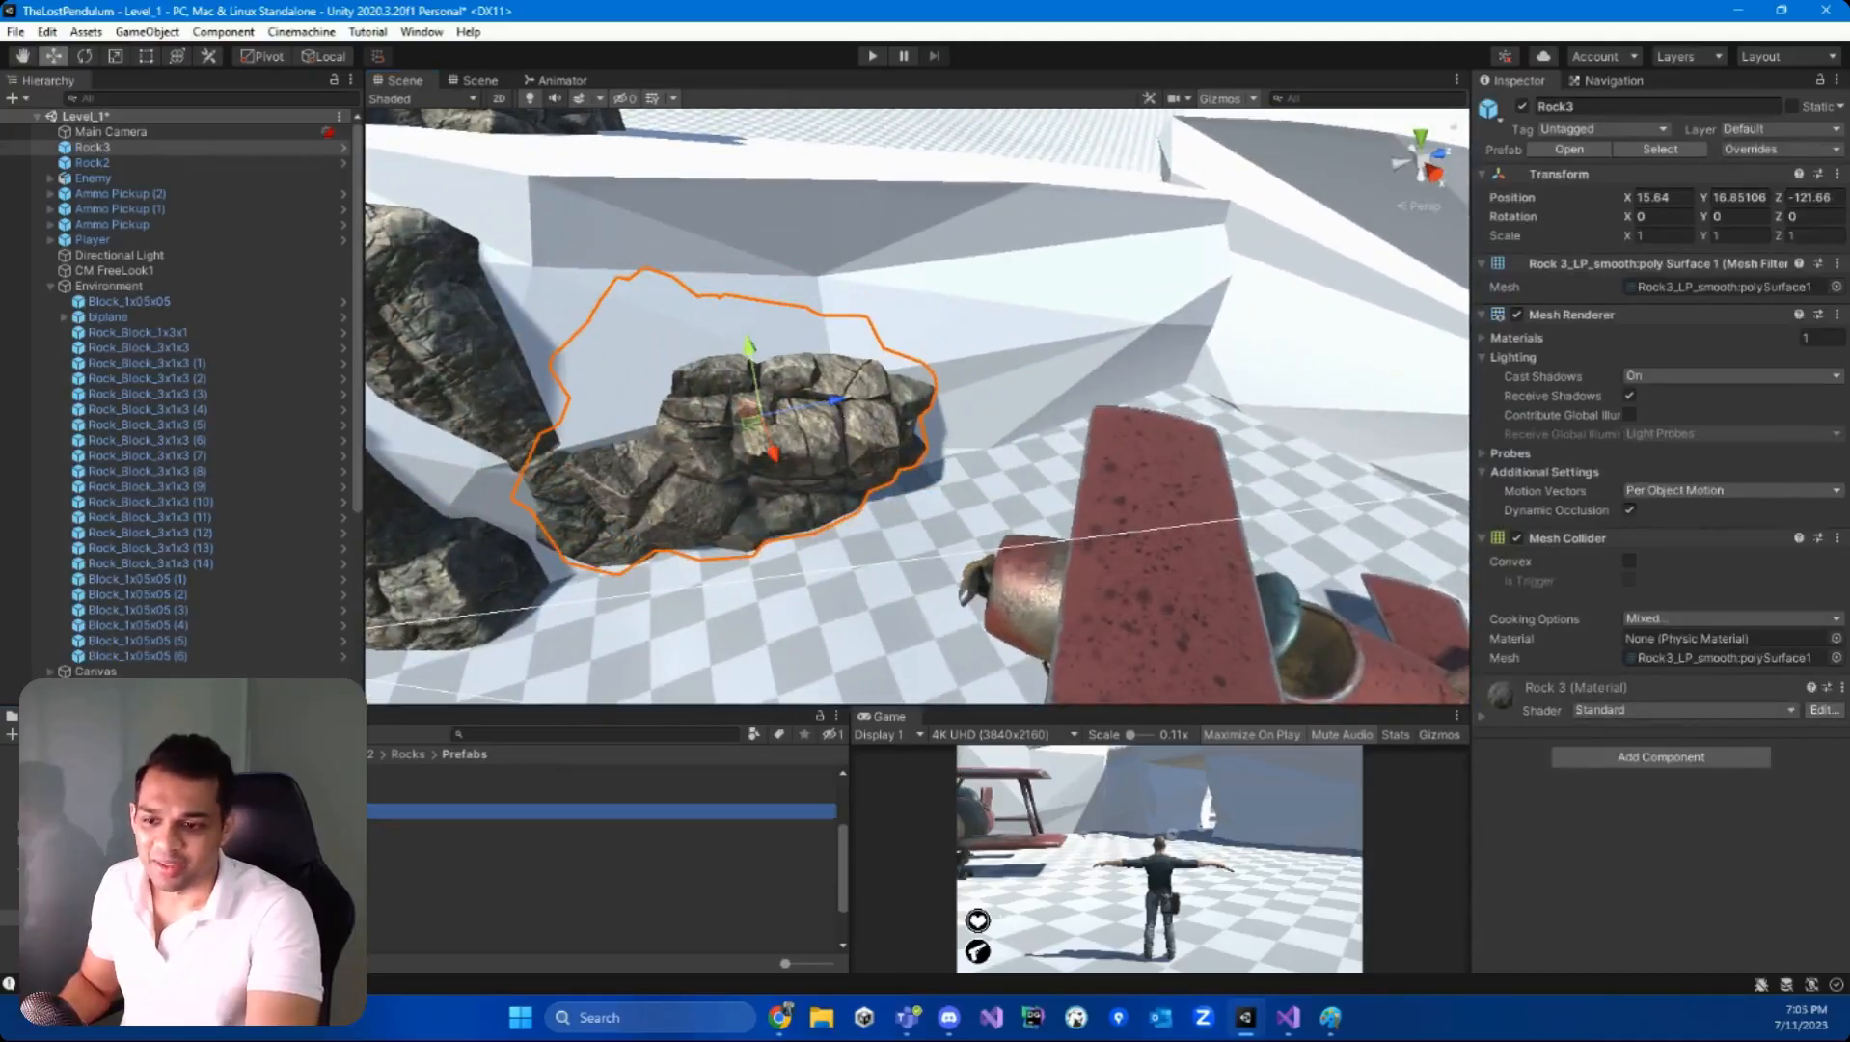
{"action": "left_click", "coordinate": [434, 826]}
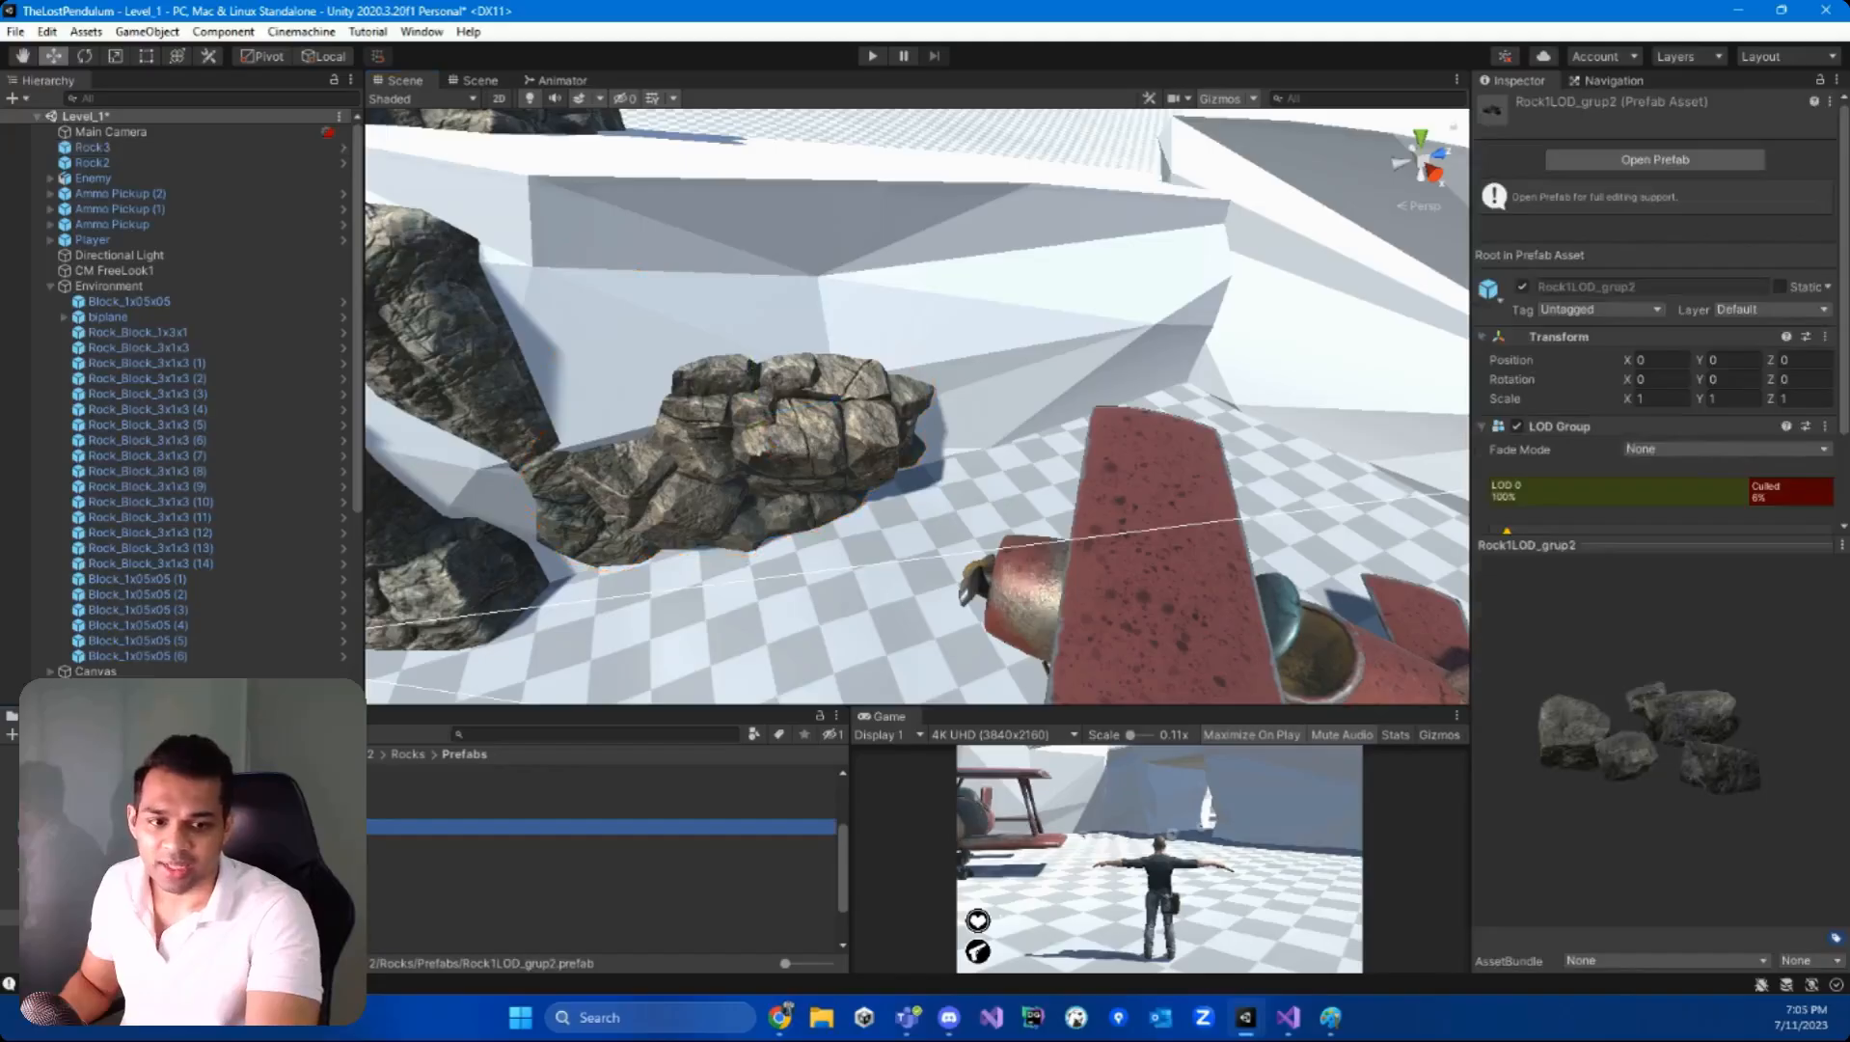
{"action": "scroll", "coordinate": [662, 598], "scroll_direction": "down", "scroll_amount": 5}
{"action": "left_click_drag", "start_coordinate": [663, 598], "coordinate": [555, 697], "text": "alt"}
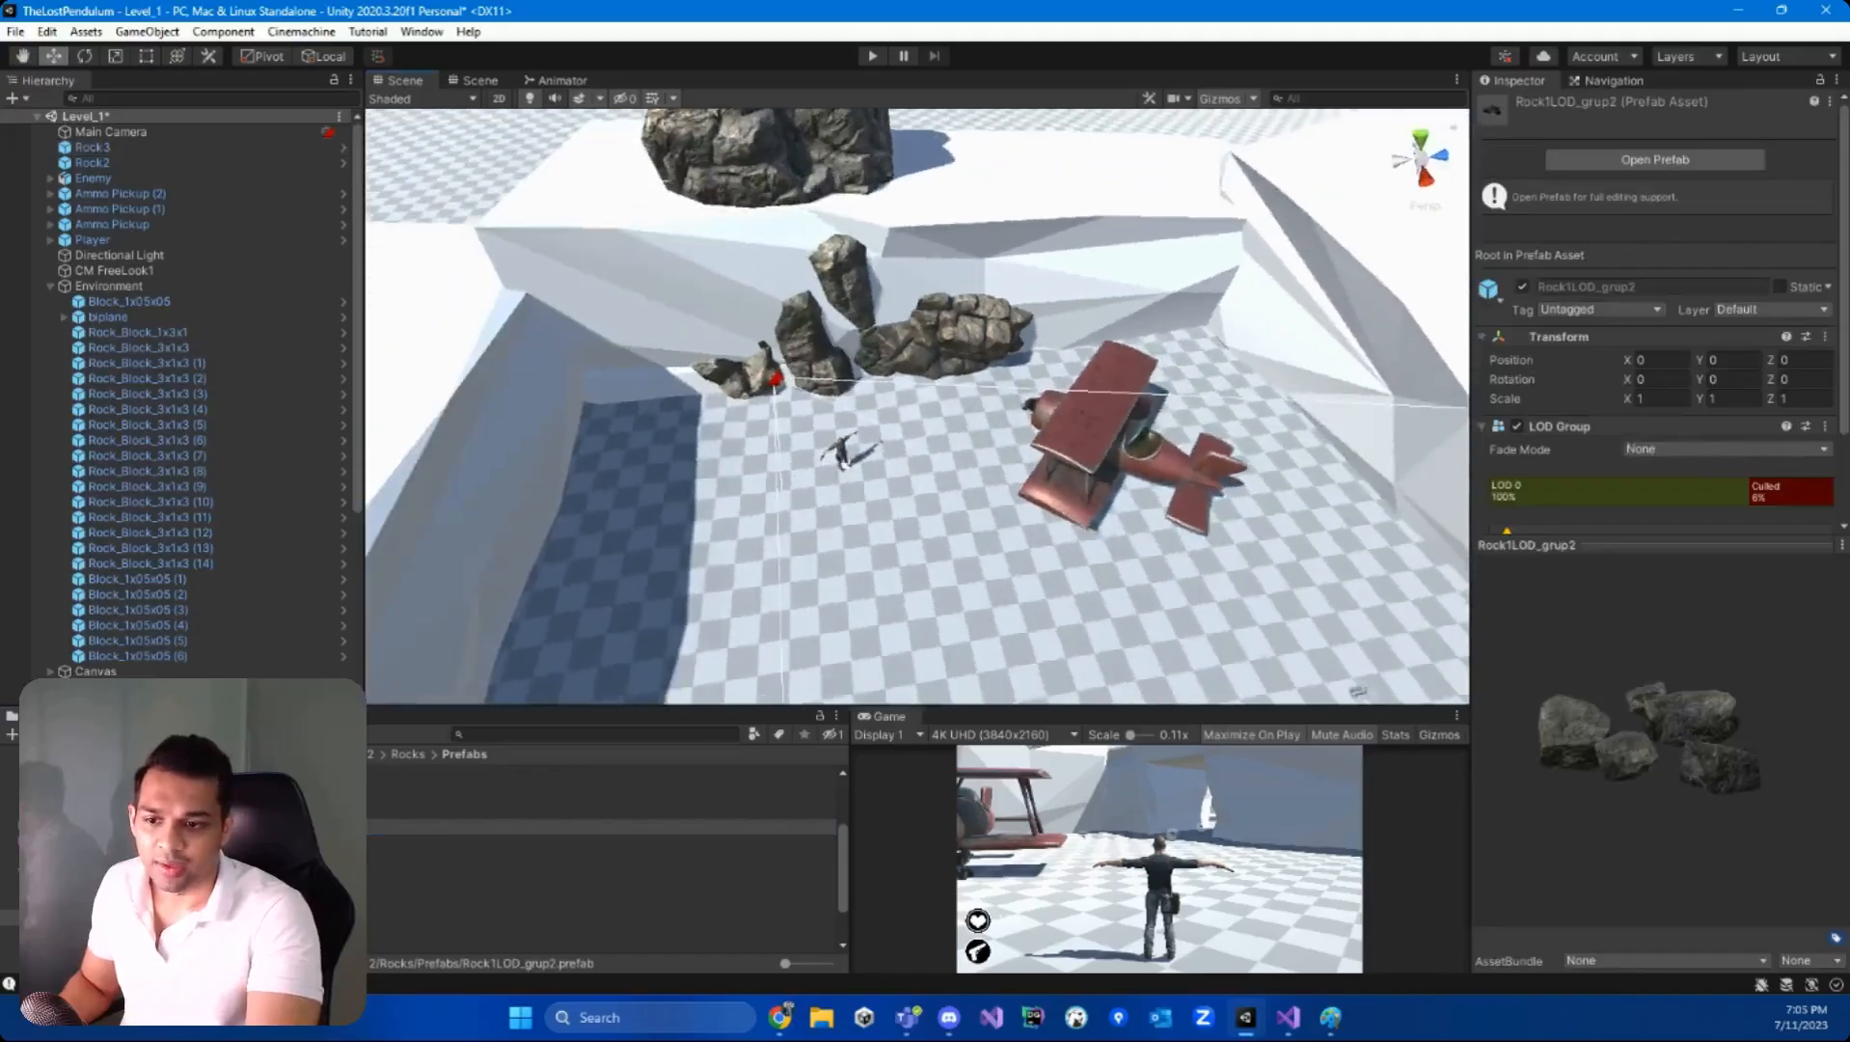
{"action": "left_click", "coordinate": [434, 795]}
{"action": "scroll", "coordinate": [600, 842], "scroll_direction": "up", "scroll_amount": 1}
{"action": "left_click", "coordinate": [600, 842]}
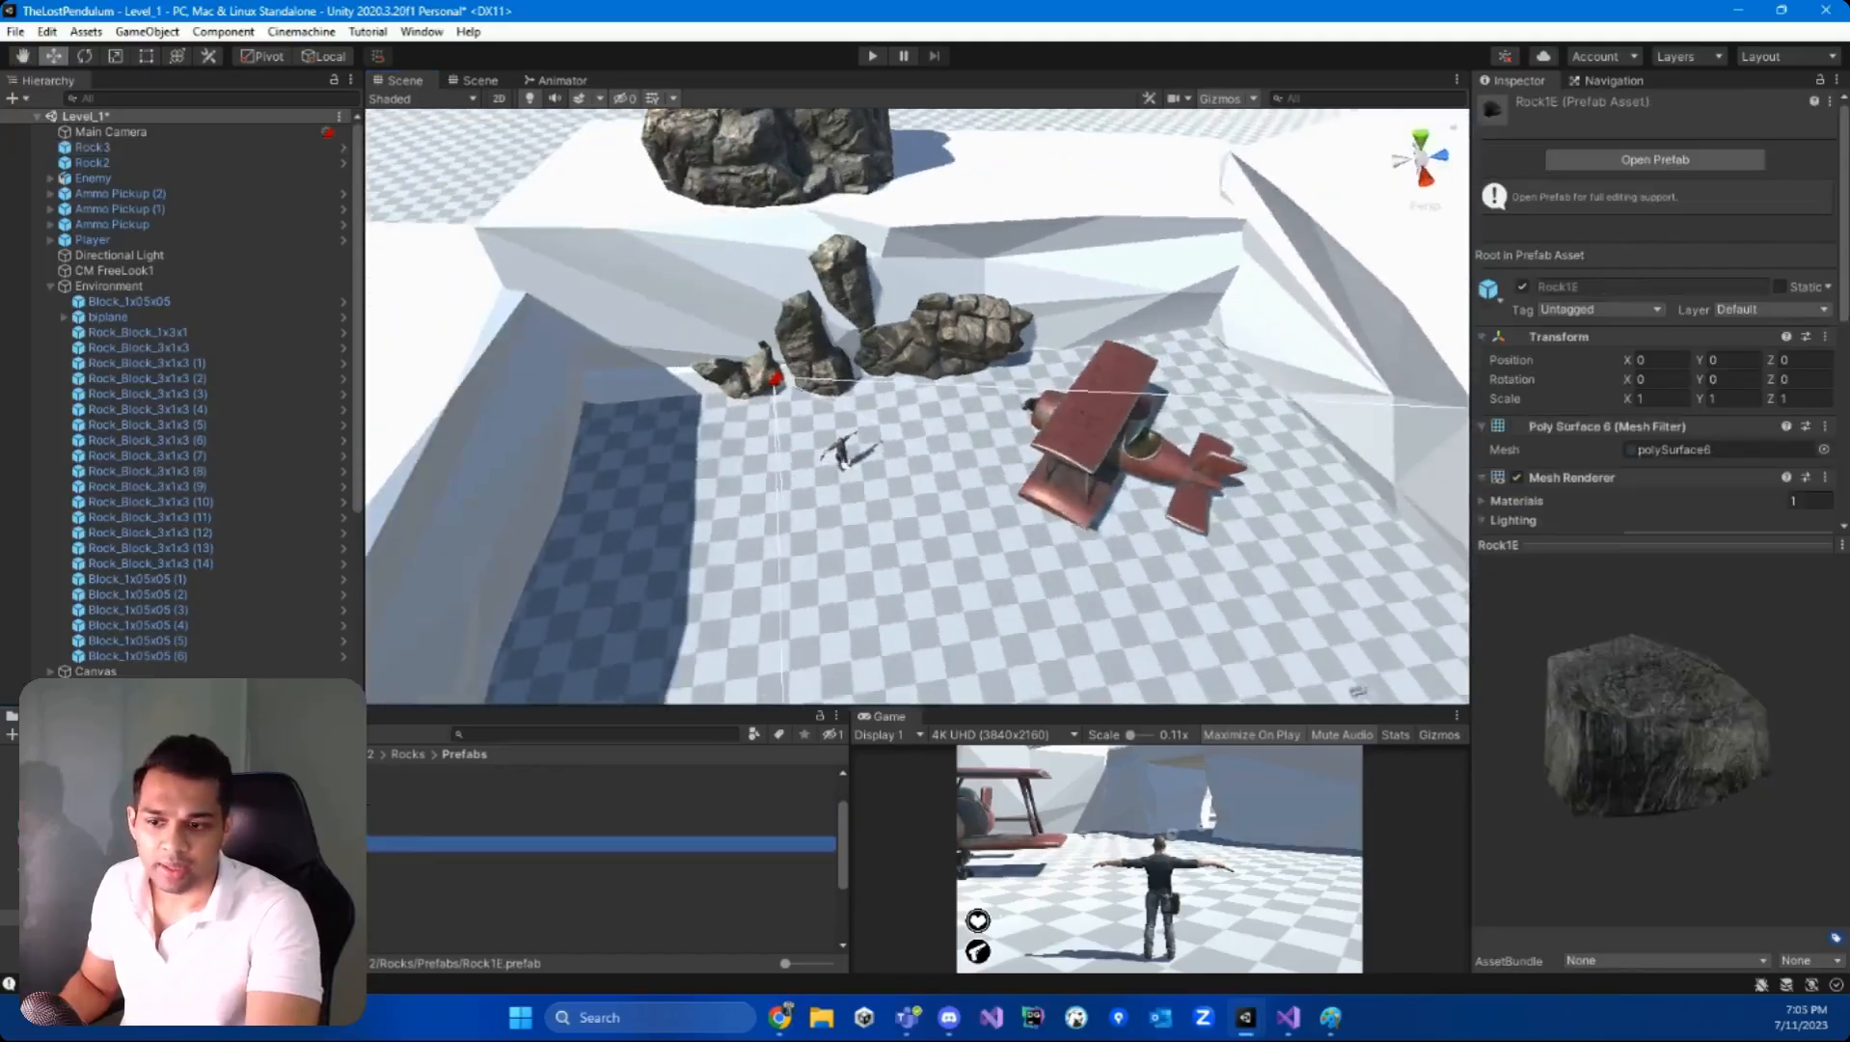
{"action": "left_click", "coordinate": [600, 812]}
- Place the Rock1C prefab in the shaded wall corner and scale it to about 4.15 on Y and 2.58 on Z
{"action": "left_click", "coordinate": [600, 827]}
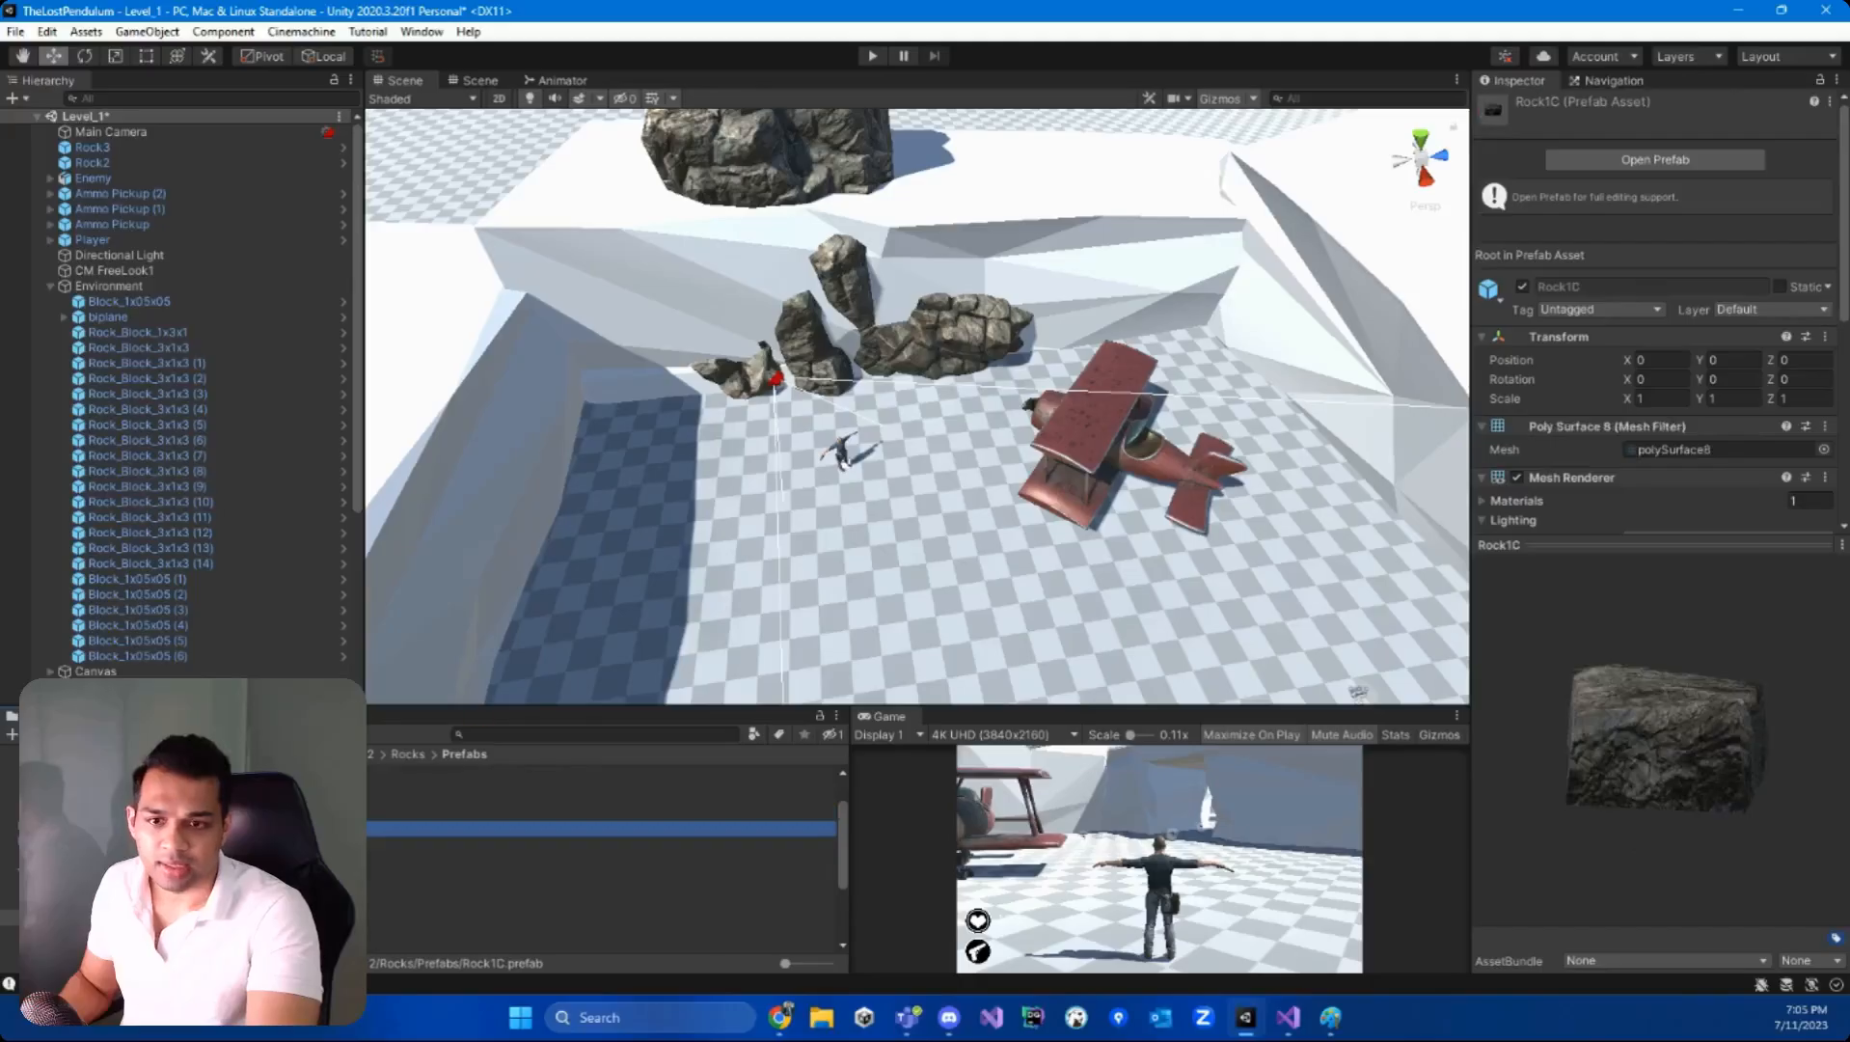
{"action": "left_click_drag", "start_coordinate": [675, 401], "coordinate": [661, 401]}
{"action": "key", "text": "r"}
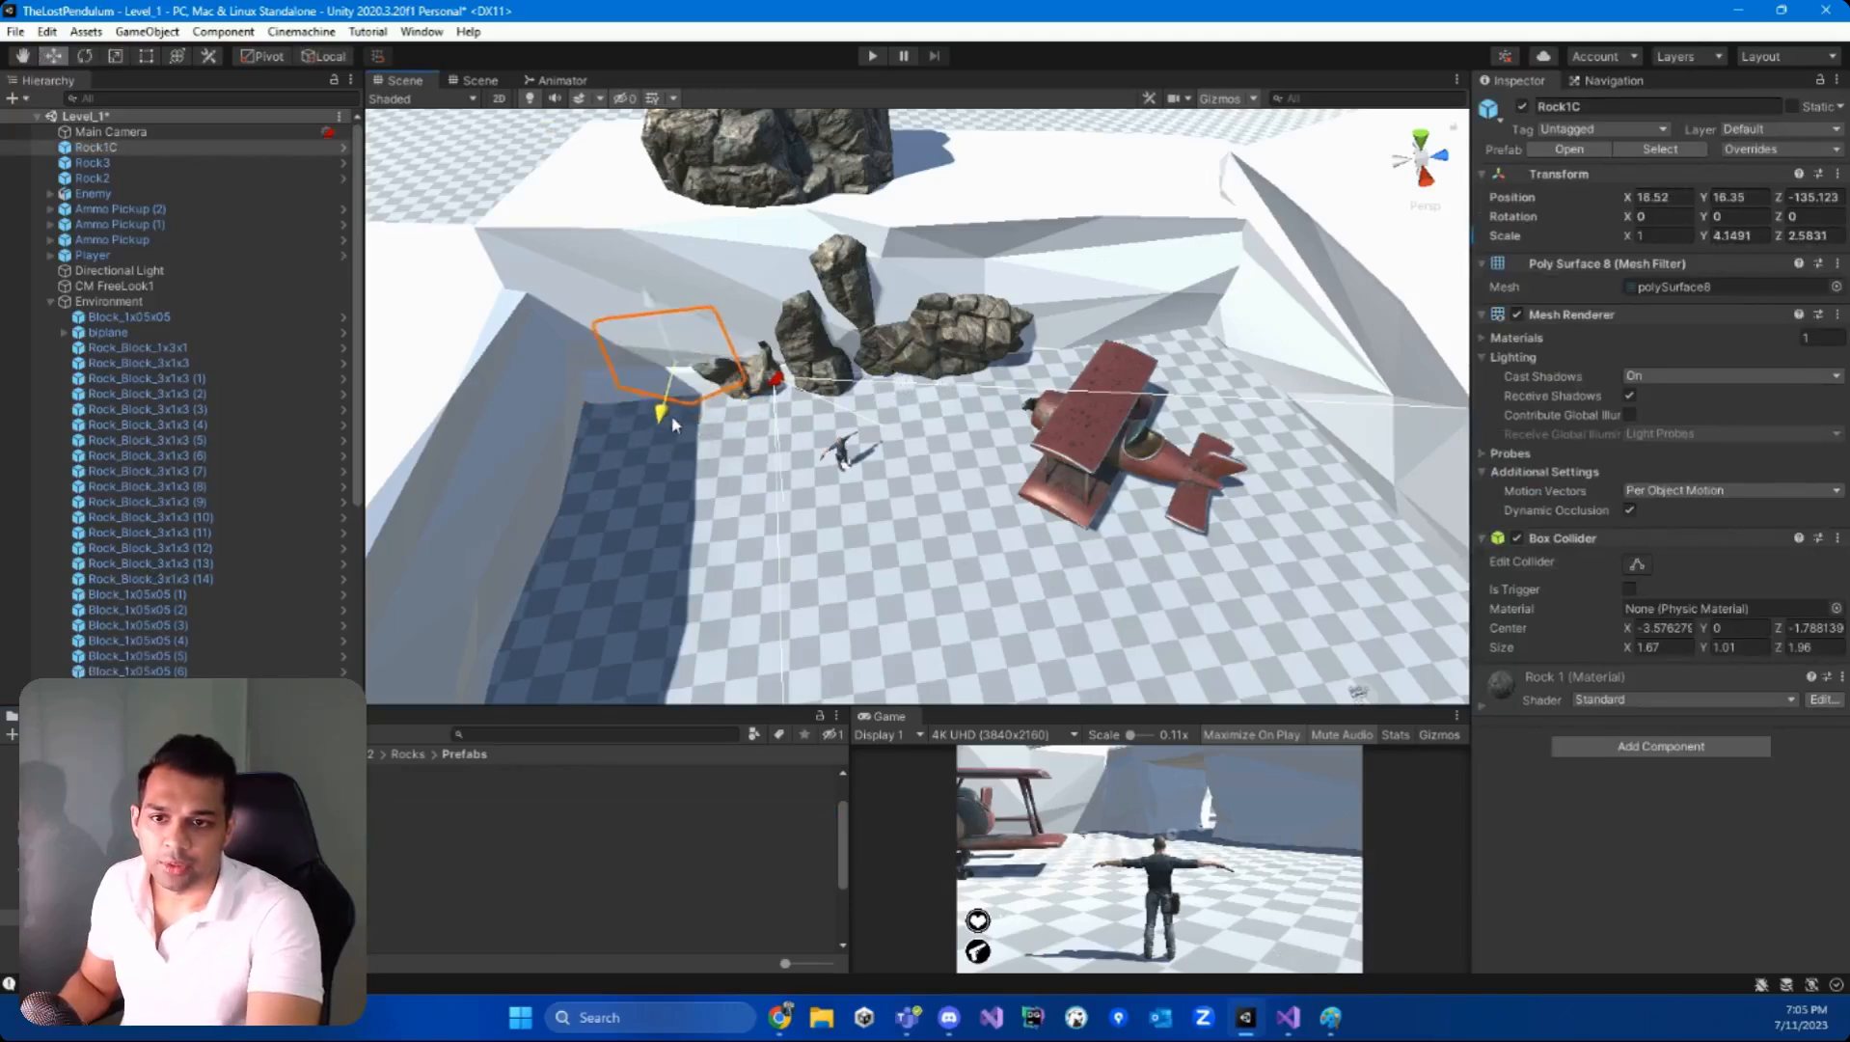
{"action": "right_click_drag", "start_coordinate": [667, 443], "coordinate": [752, 405]}
- Place a second Rock2 by the wall above Rock3, rotated to about -114° on Y and flattened to about 0.98 Y scale
{"action": "left_click", "coordinate": [405, 835]}
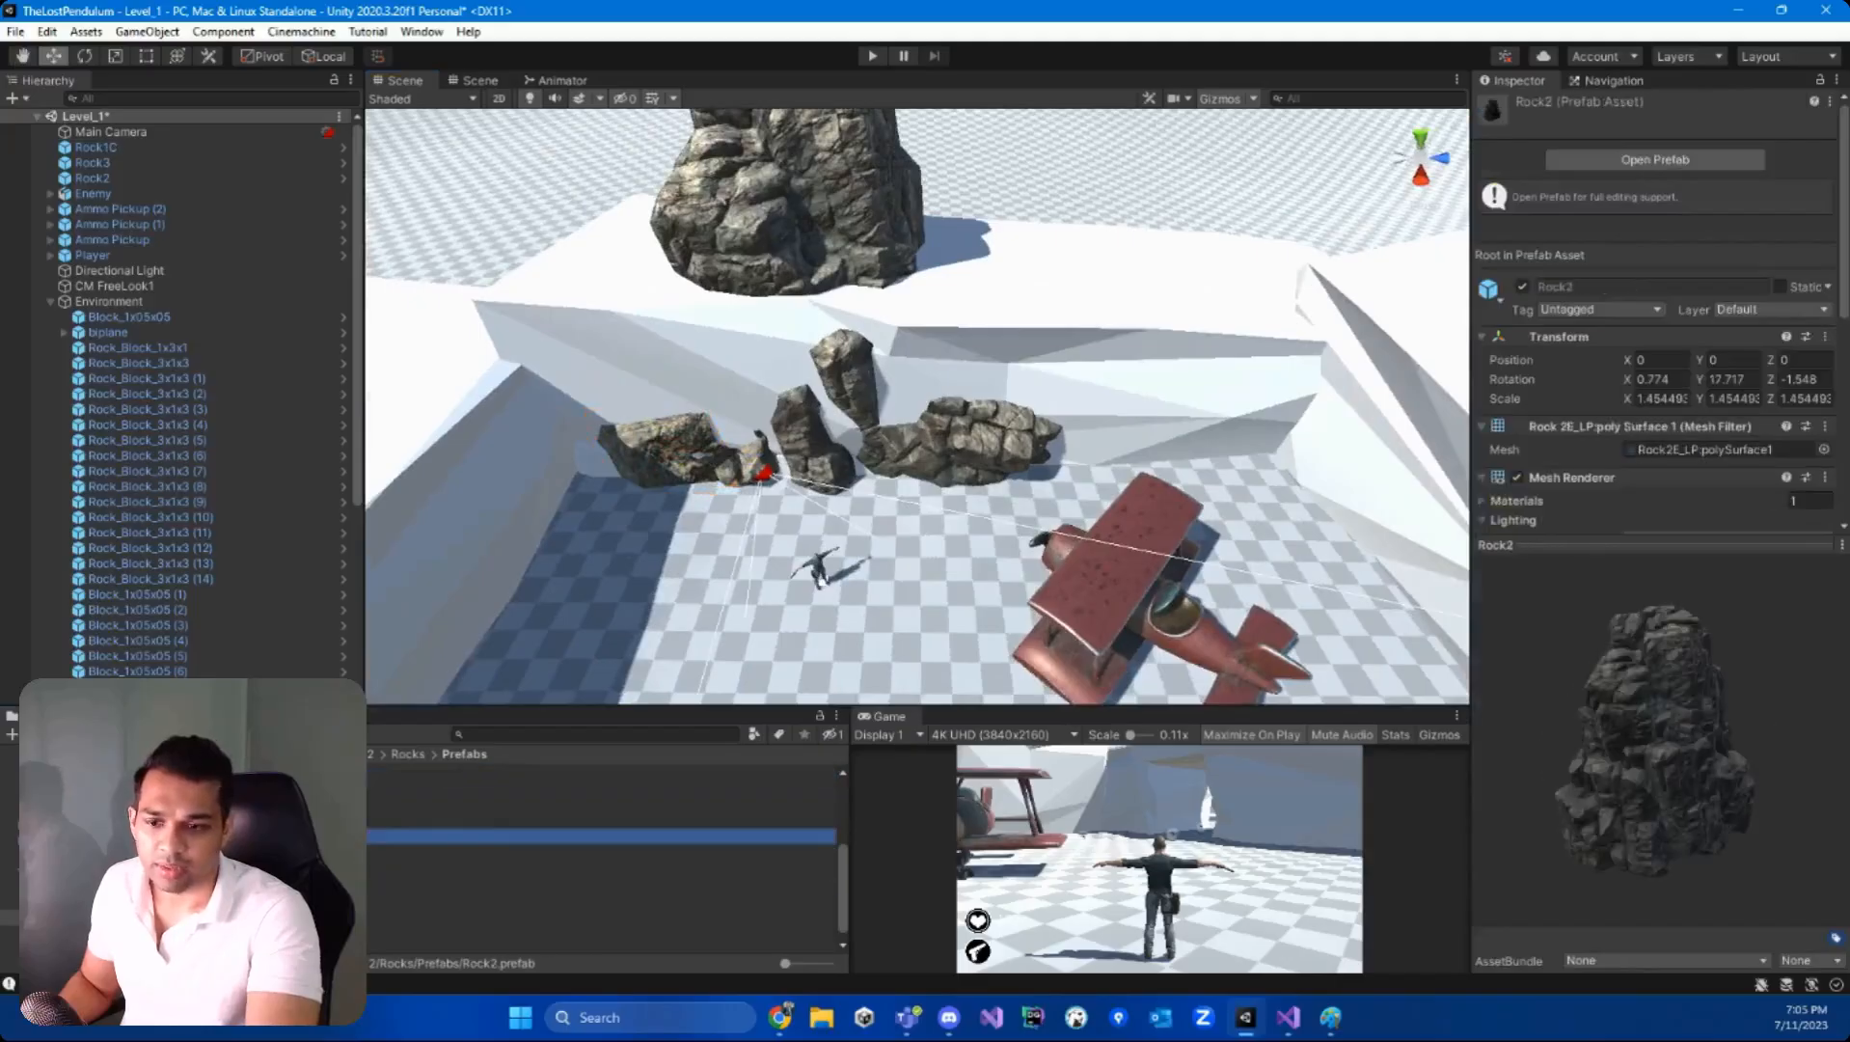
{"action": "left_click_drag", "start_coordinate": [405, 836], "coordinate": [1379, 506]}
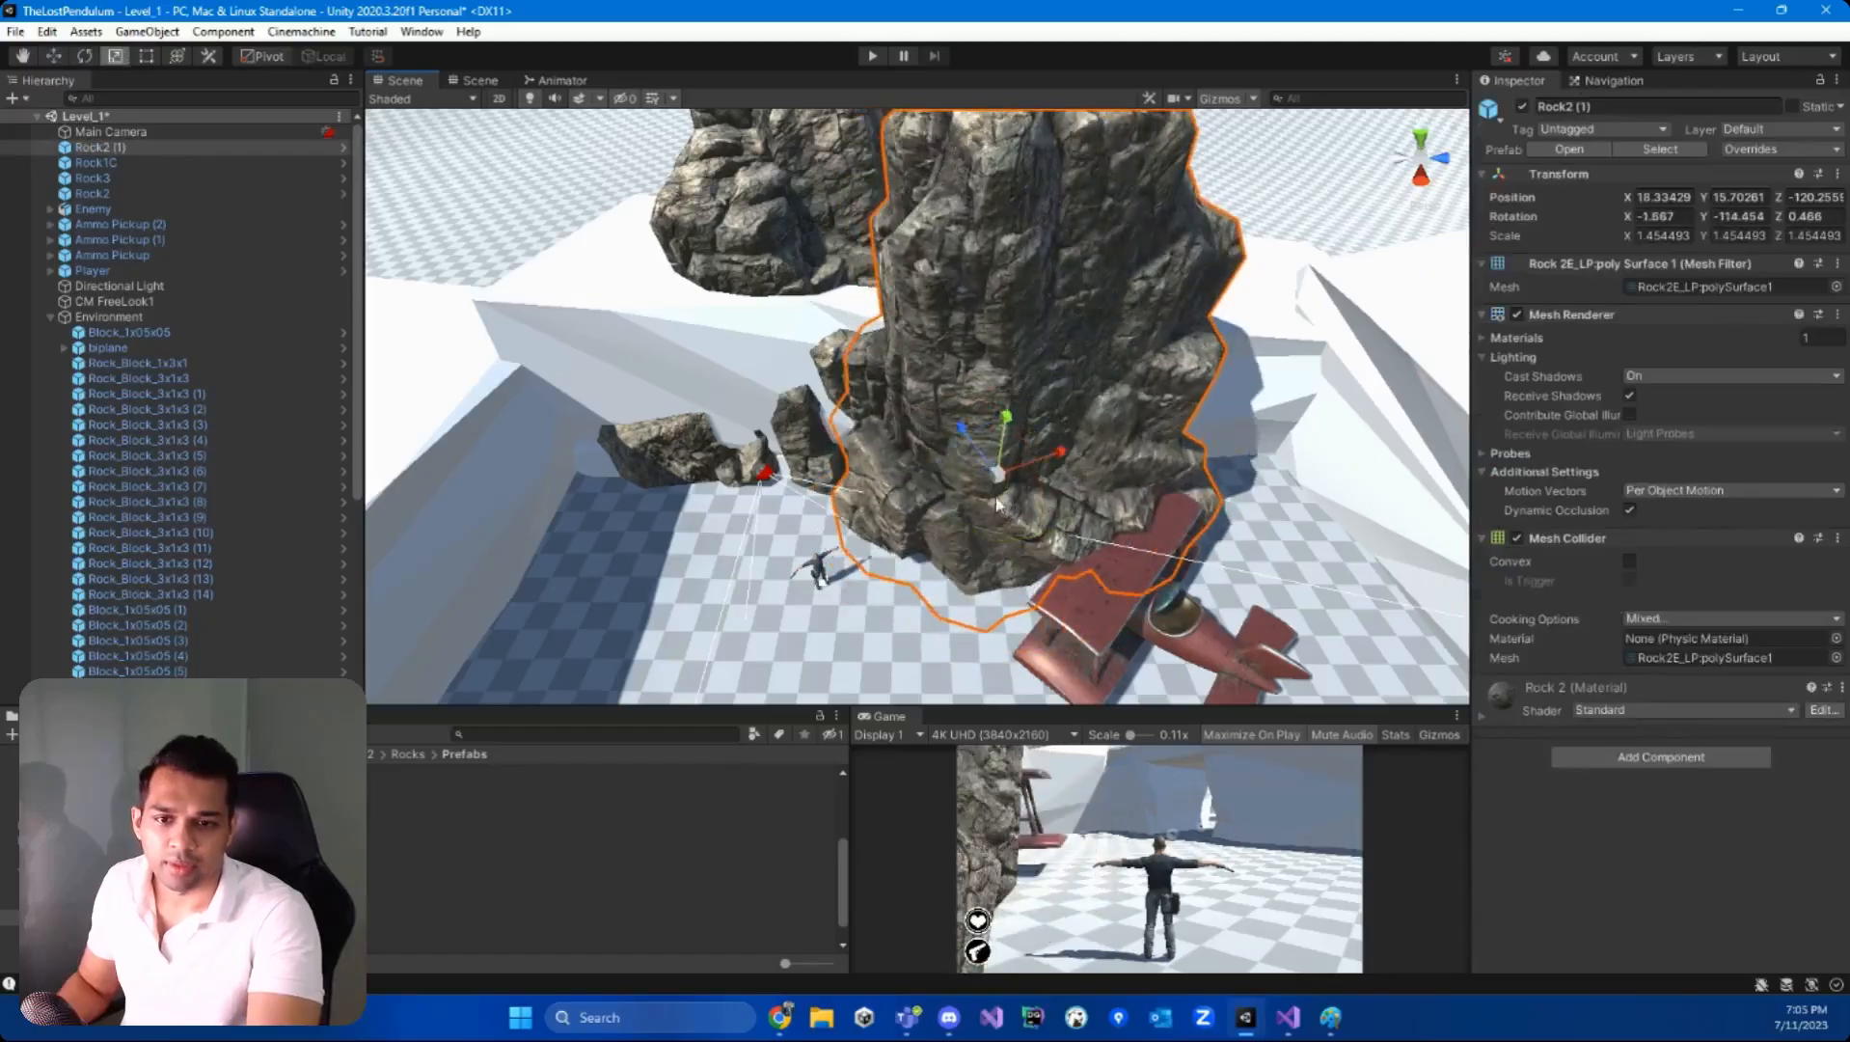
{"action": "left_click_drag", "start_coordinate": [1011, 425], "coordinate": [1175, 458]}
{"action": "key", "text": "w"}
{"action": "left_click_drag", "start_coordinate": [1174, 457], "coordinate": [1534, 490], "text": "alt"}
{"action": "left_click_drag", "start_coordinate": [711, 501], "coordinate": [405, 458]}
- Duplicate the flattened Rock2 into the wall corner behind the biplane, scale it to about 2.32 × 1.56 × 1.45 and rotate Y to about -226°
{"action": "key", "text": "ctrl+d"}
{"action": "left_click_drag", "start_coordinate": [660, 463], "coordinate": [855, 444]}
{"action": "key", "text": "e"}
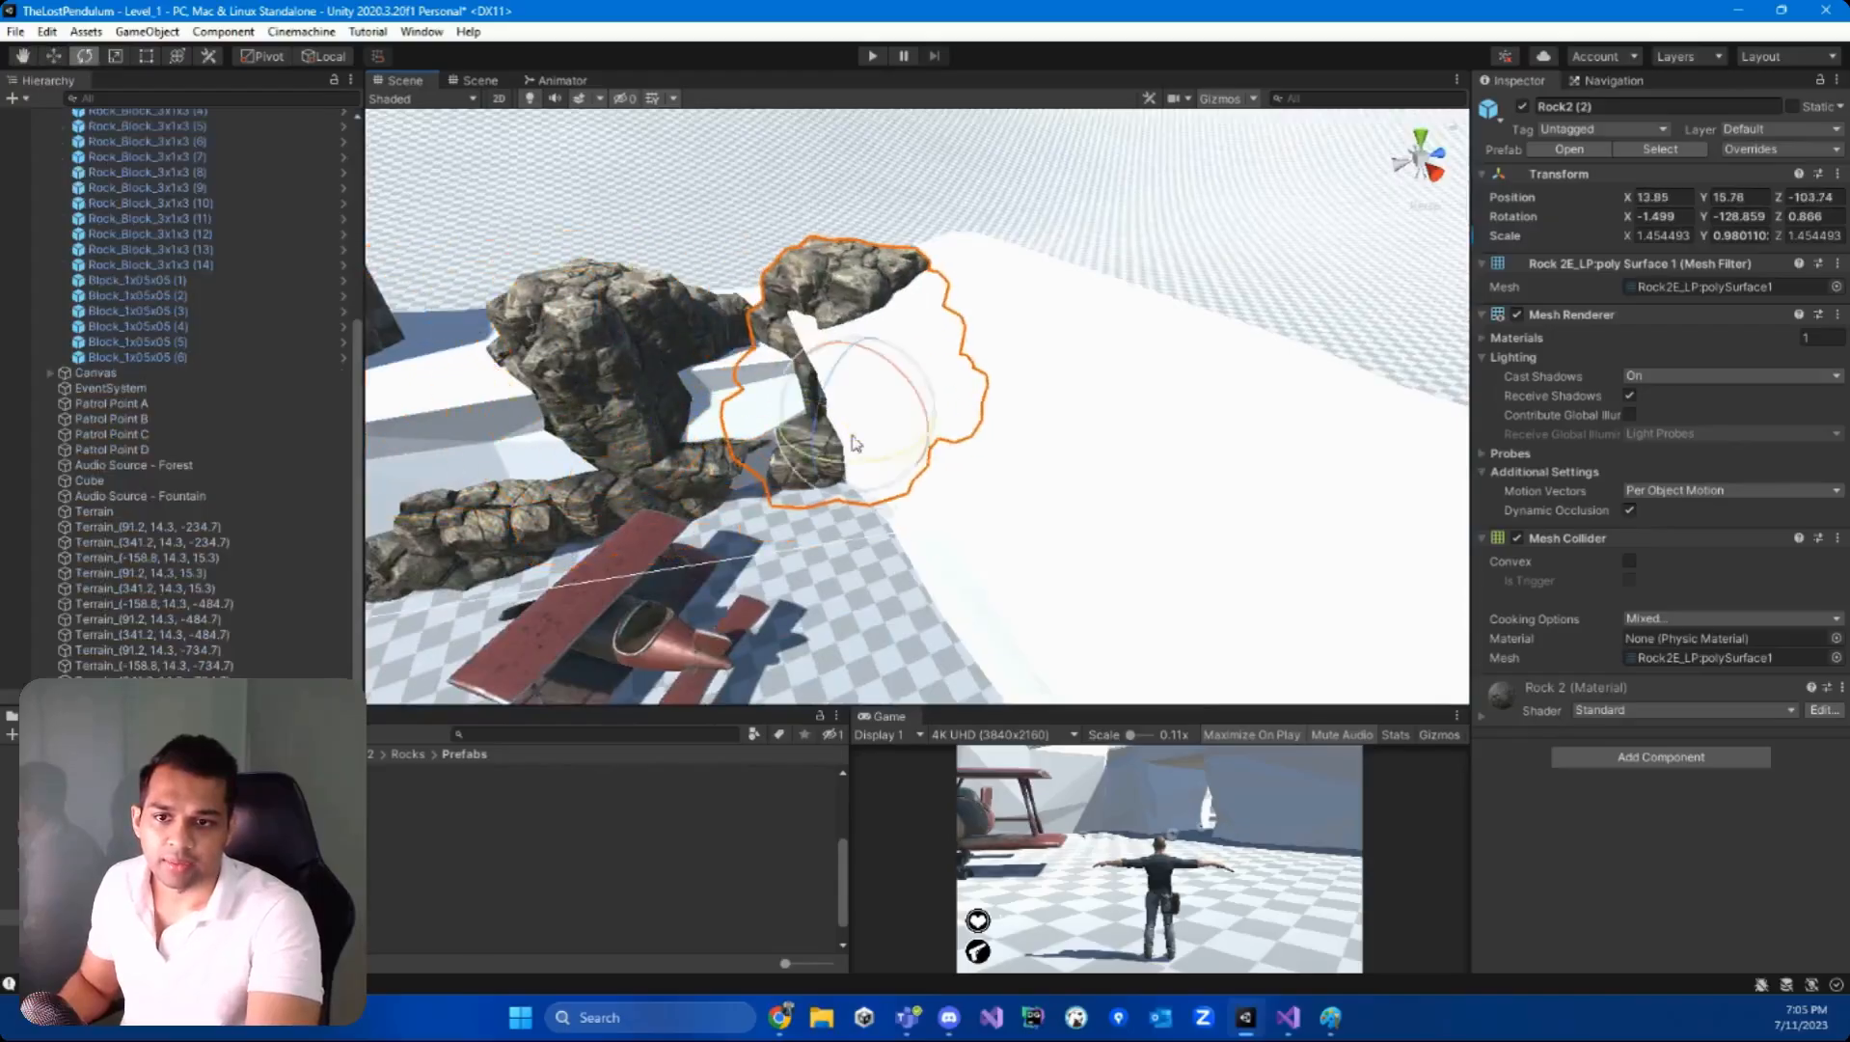
{"action": "left_click_drag", "start_coordinate": [853, 349], "coordinate": [852, 305]}
{"action": "left_click_drag", "start_coordinate": [884, 383], "coordinate": [924, 375]}
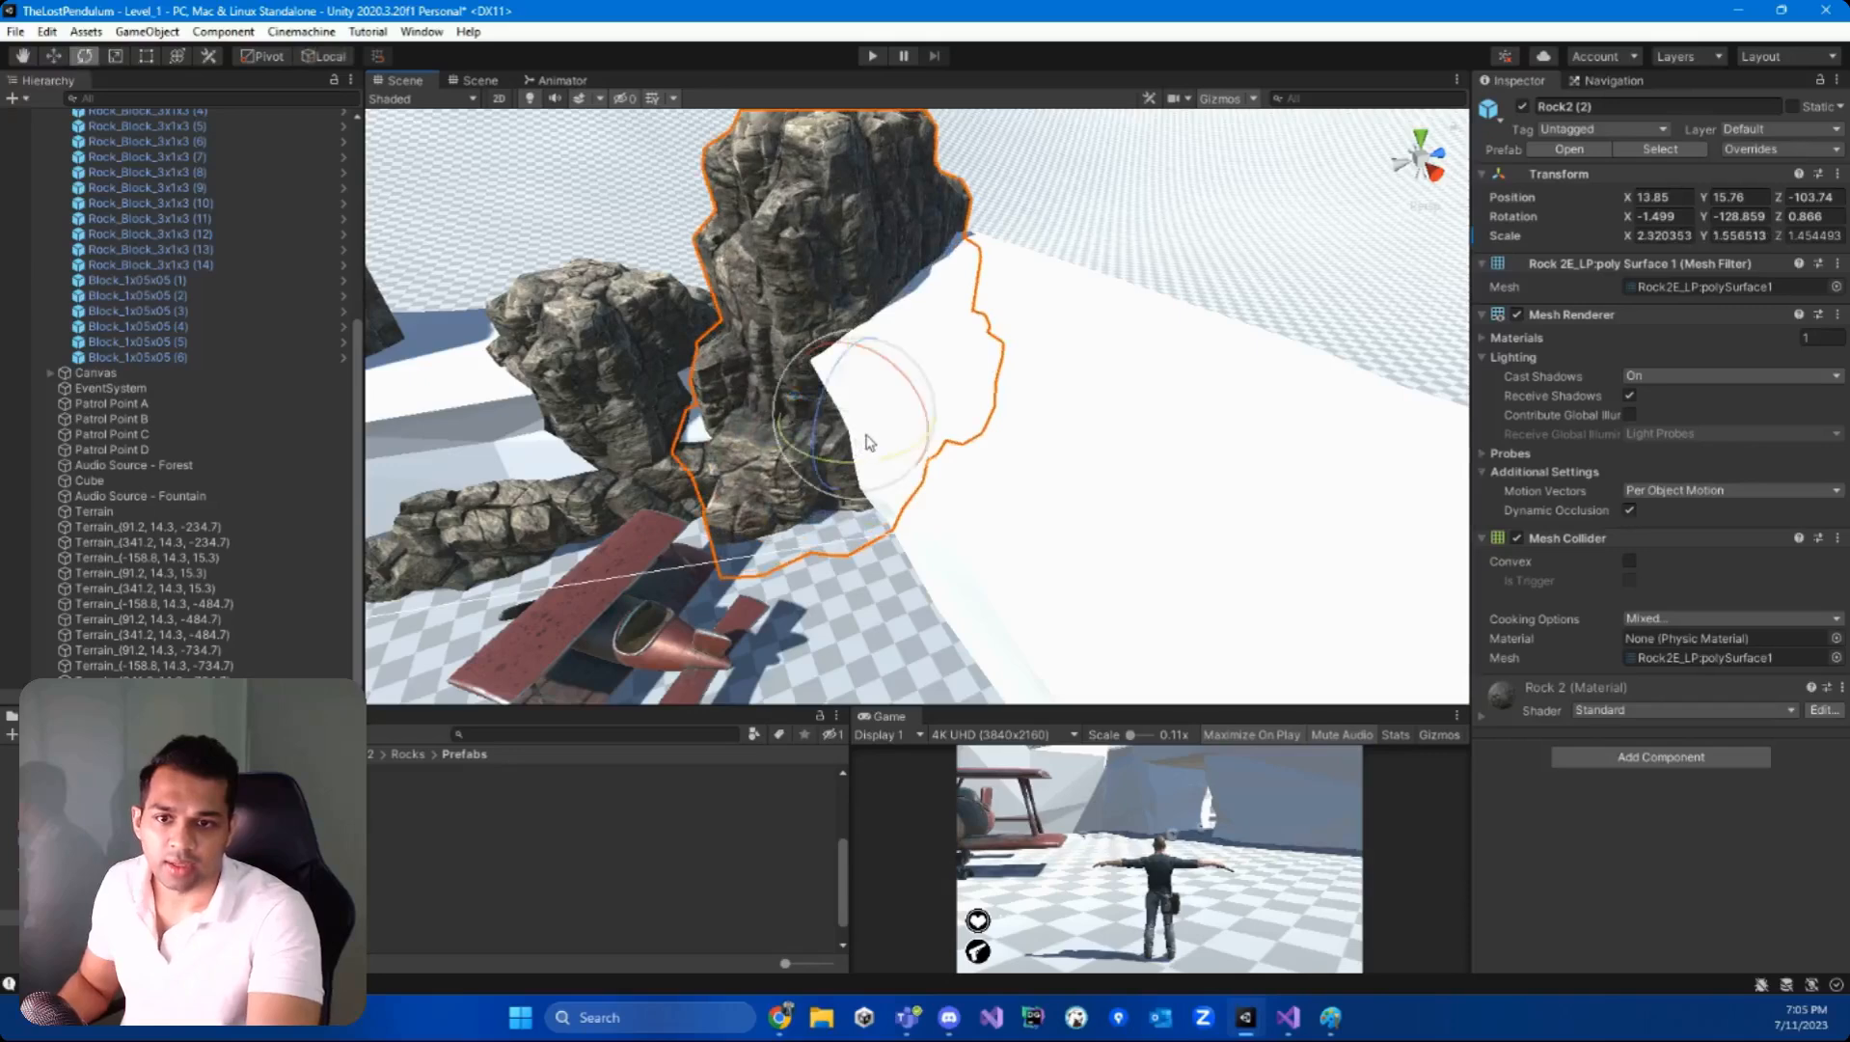
{"action": "left_click_drag", "start_coordinate": [866, 442], "coordinate": [1095, 479]}
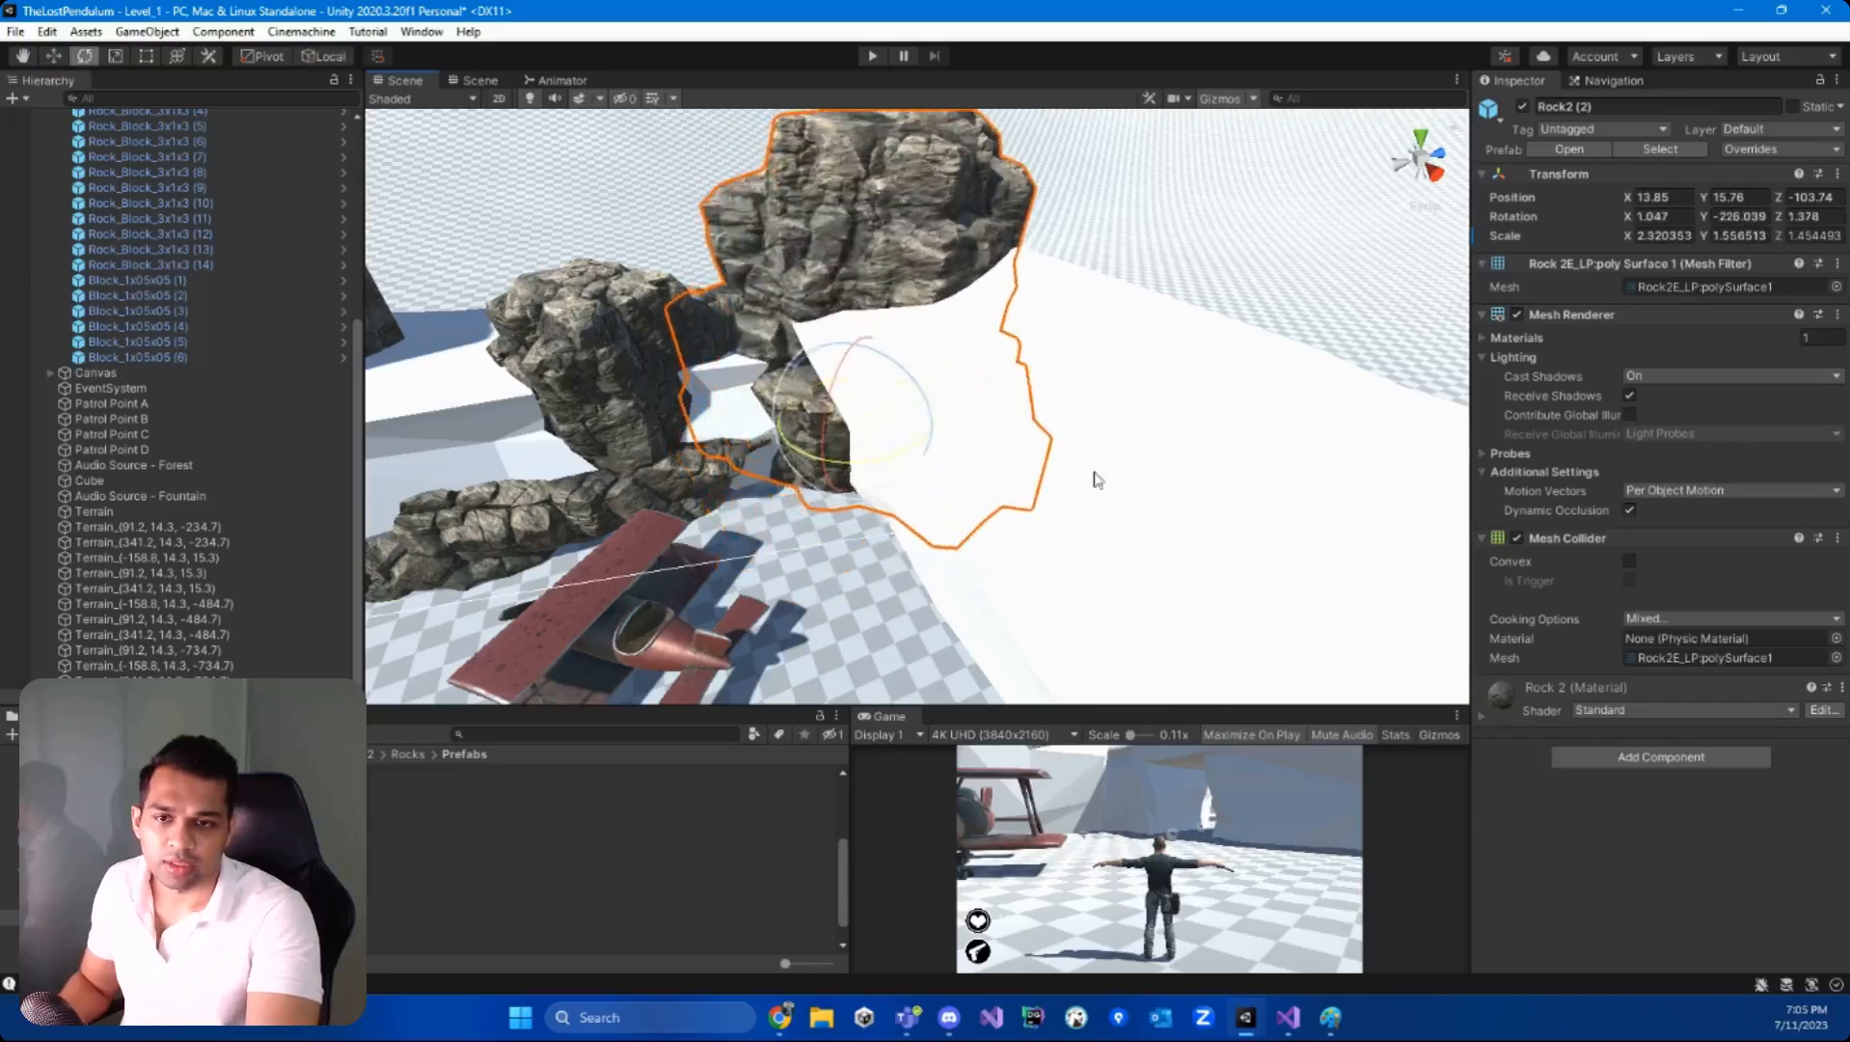
- Delete the long blockout wall behind the rocks on the biplane's side of the starting area
{"action": "scroll", "coordinate": [1096, 480], "scroll_direction": "down", "scroll_amount": 5}
{"action": "left_click", "coordinate": [943, 365]}
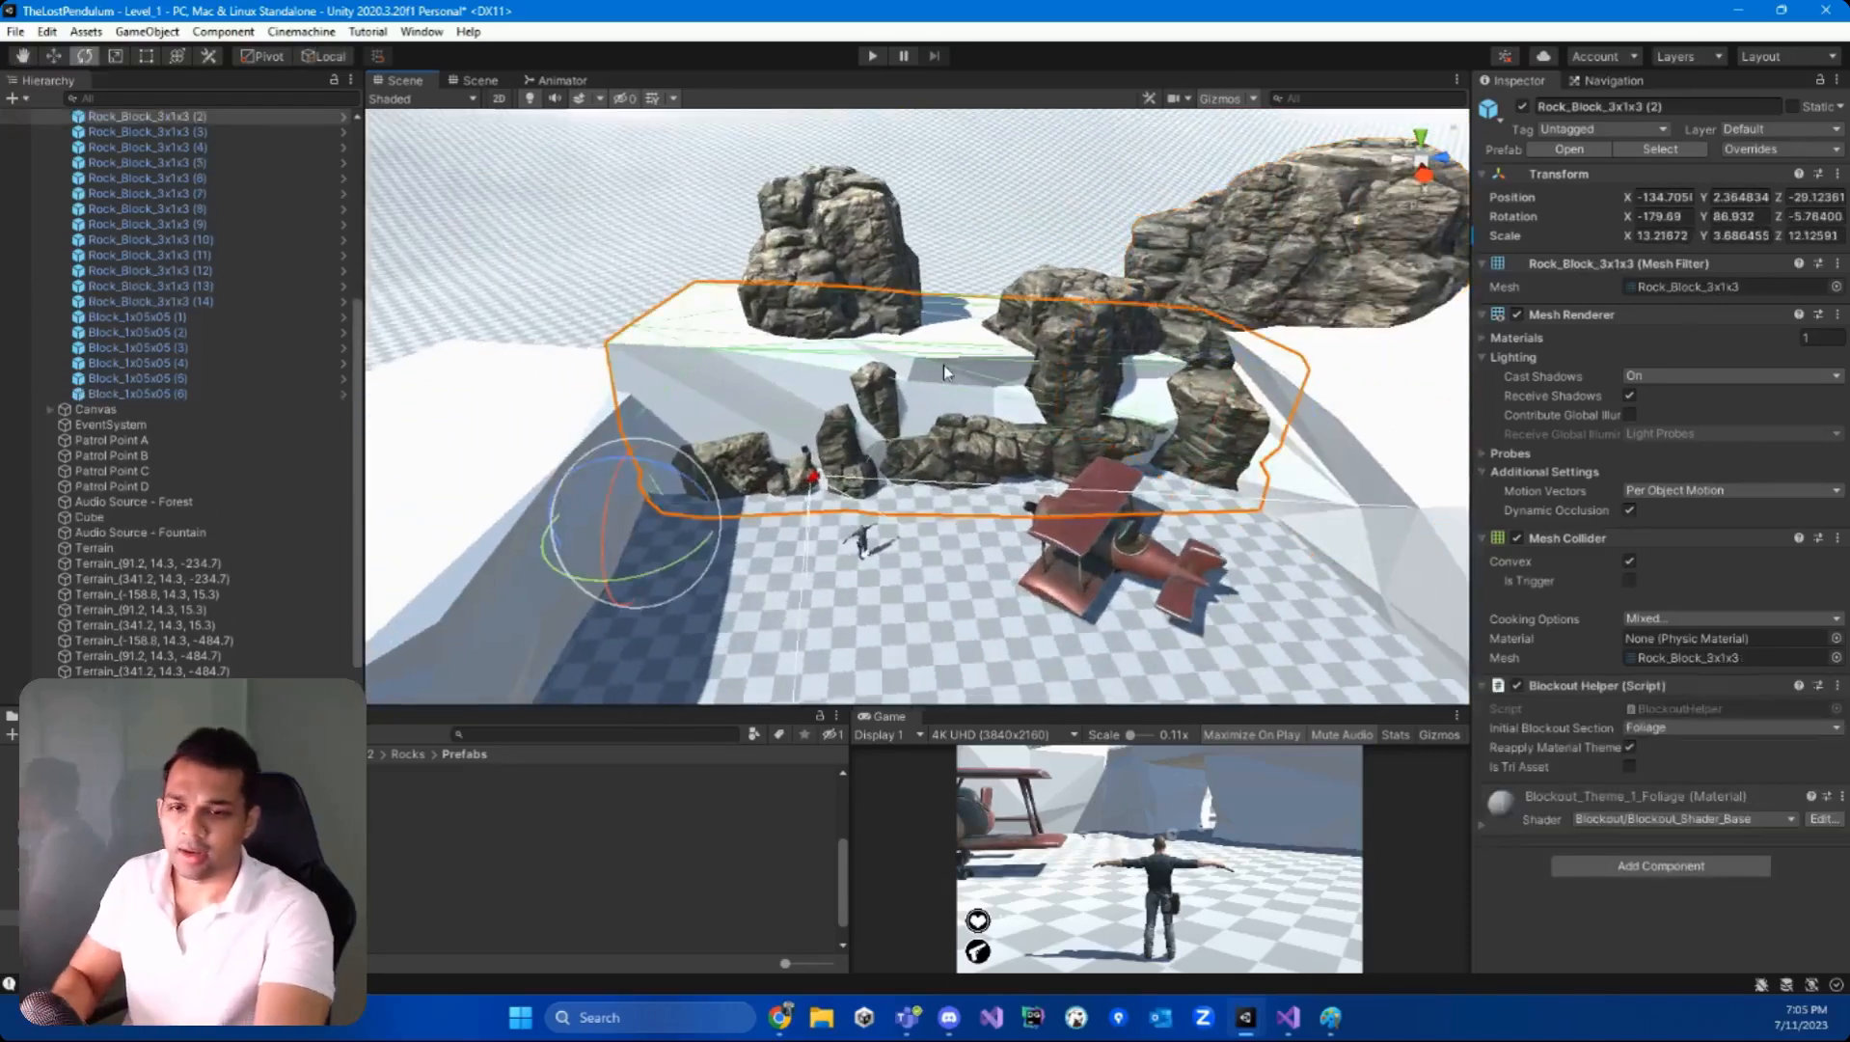
{"action": "key", "text": "Delete"}
{"action": "right_click_drag", "start_coordinate": [943, 364], "coordinate": [917, 497]}
- Duplicate Rock3 in the middle of the rock wall, scale the copy uniformly to about 1.73 and rotate it to about -180° on Y
{"action": "key", "text": "e"}
{"action": "left_click", "coordinate": [926, 487]}
{"action": "key", "text": "ctrl+d"}
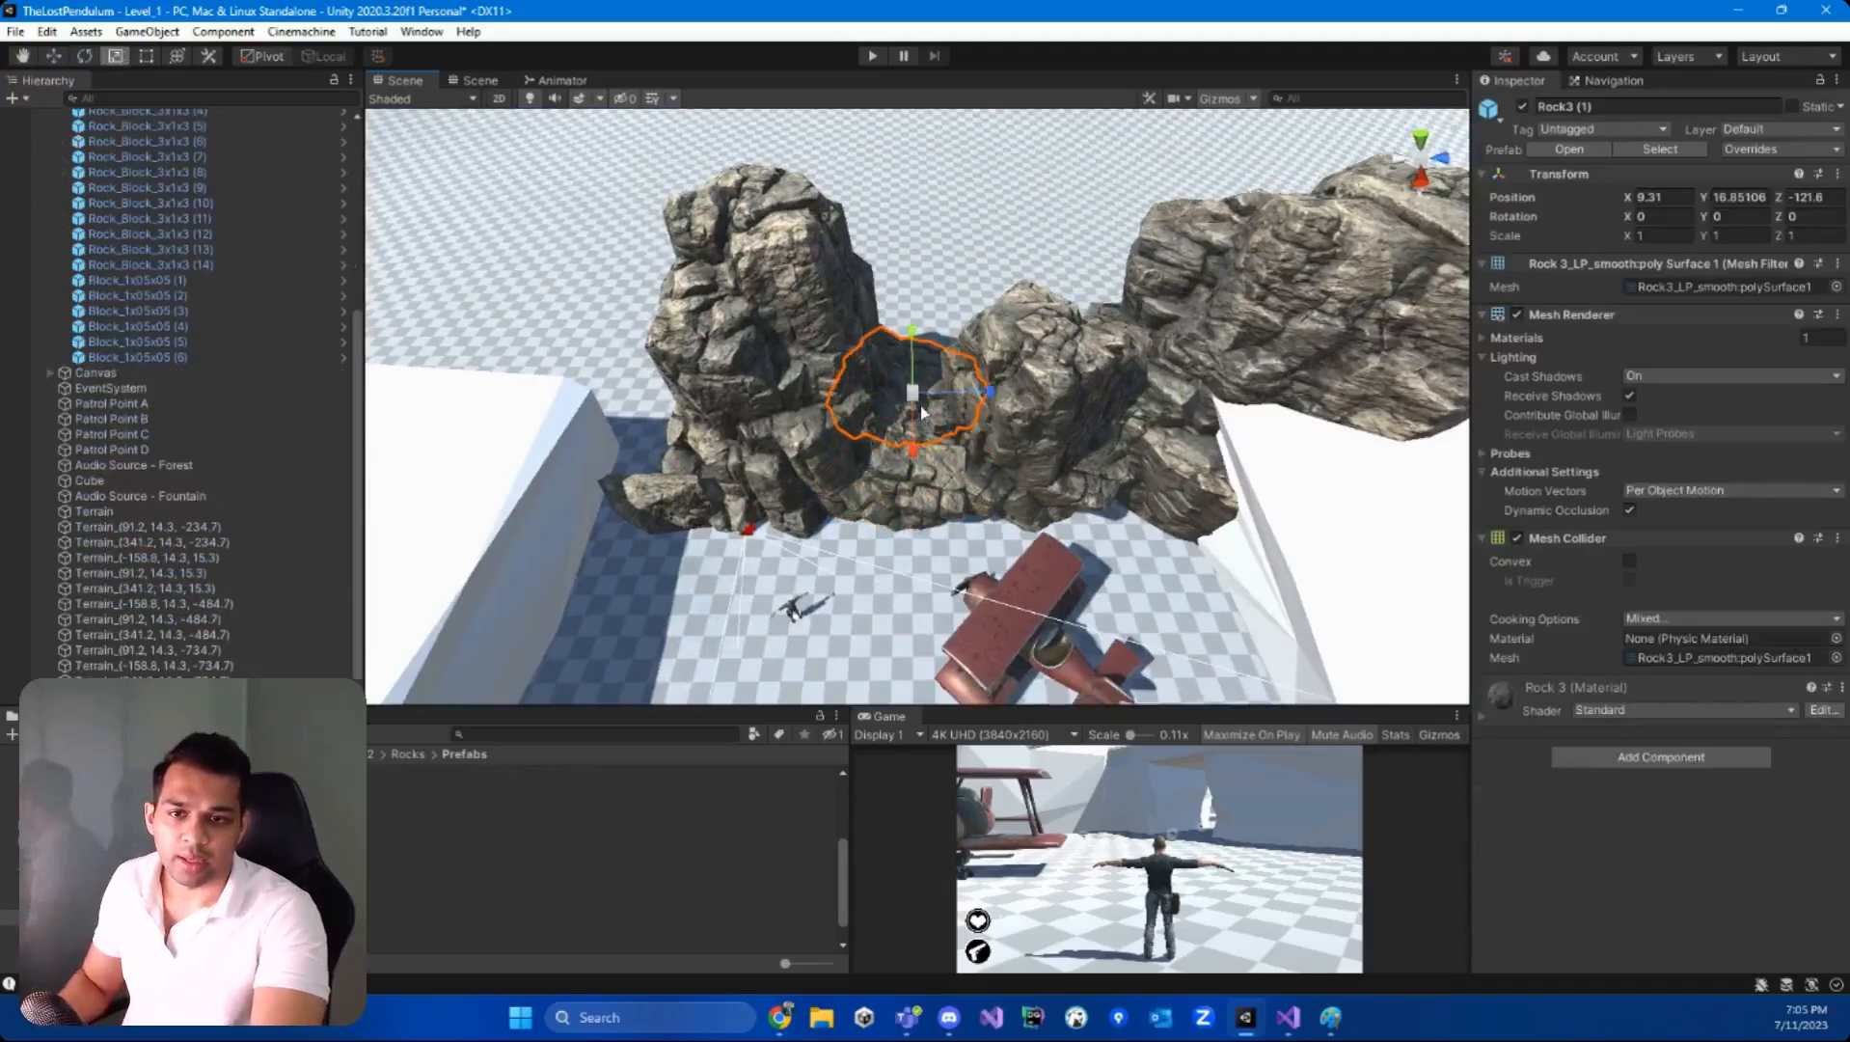
{"action": "left_click_drag", "start_coordinate": [931, 464], "coordinate": [1407, 464]}
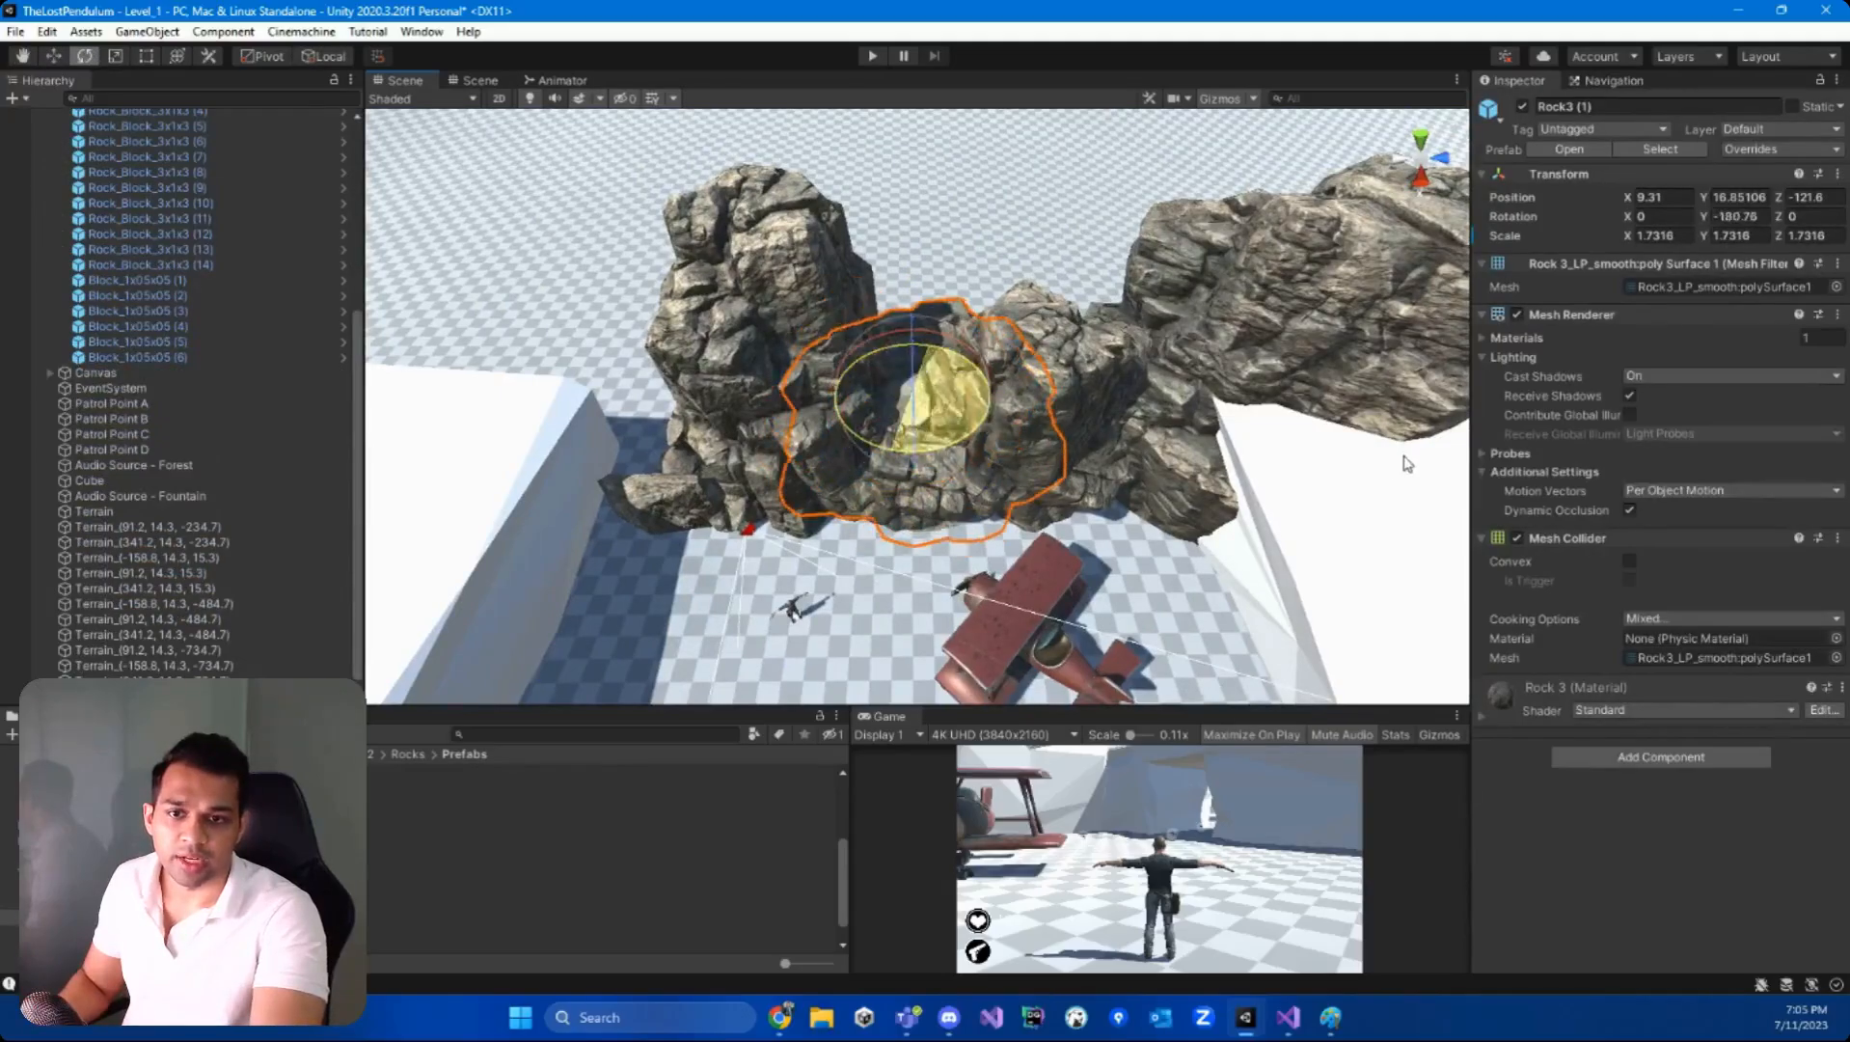
- Duplicate the enlarged Rock3, move the copy to the far end of the rock wall and rotate it to about -141° on Y
{"action": "key", "text": "ctrl+d"}
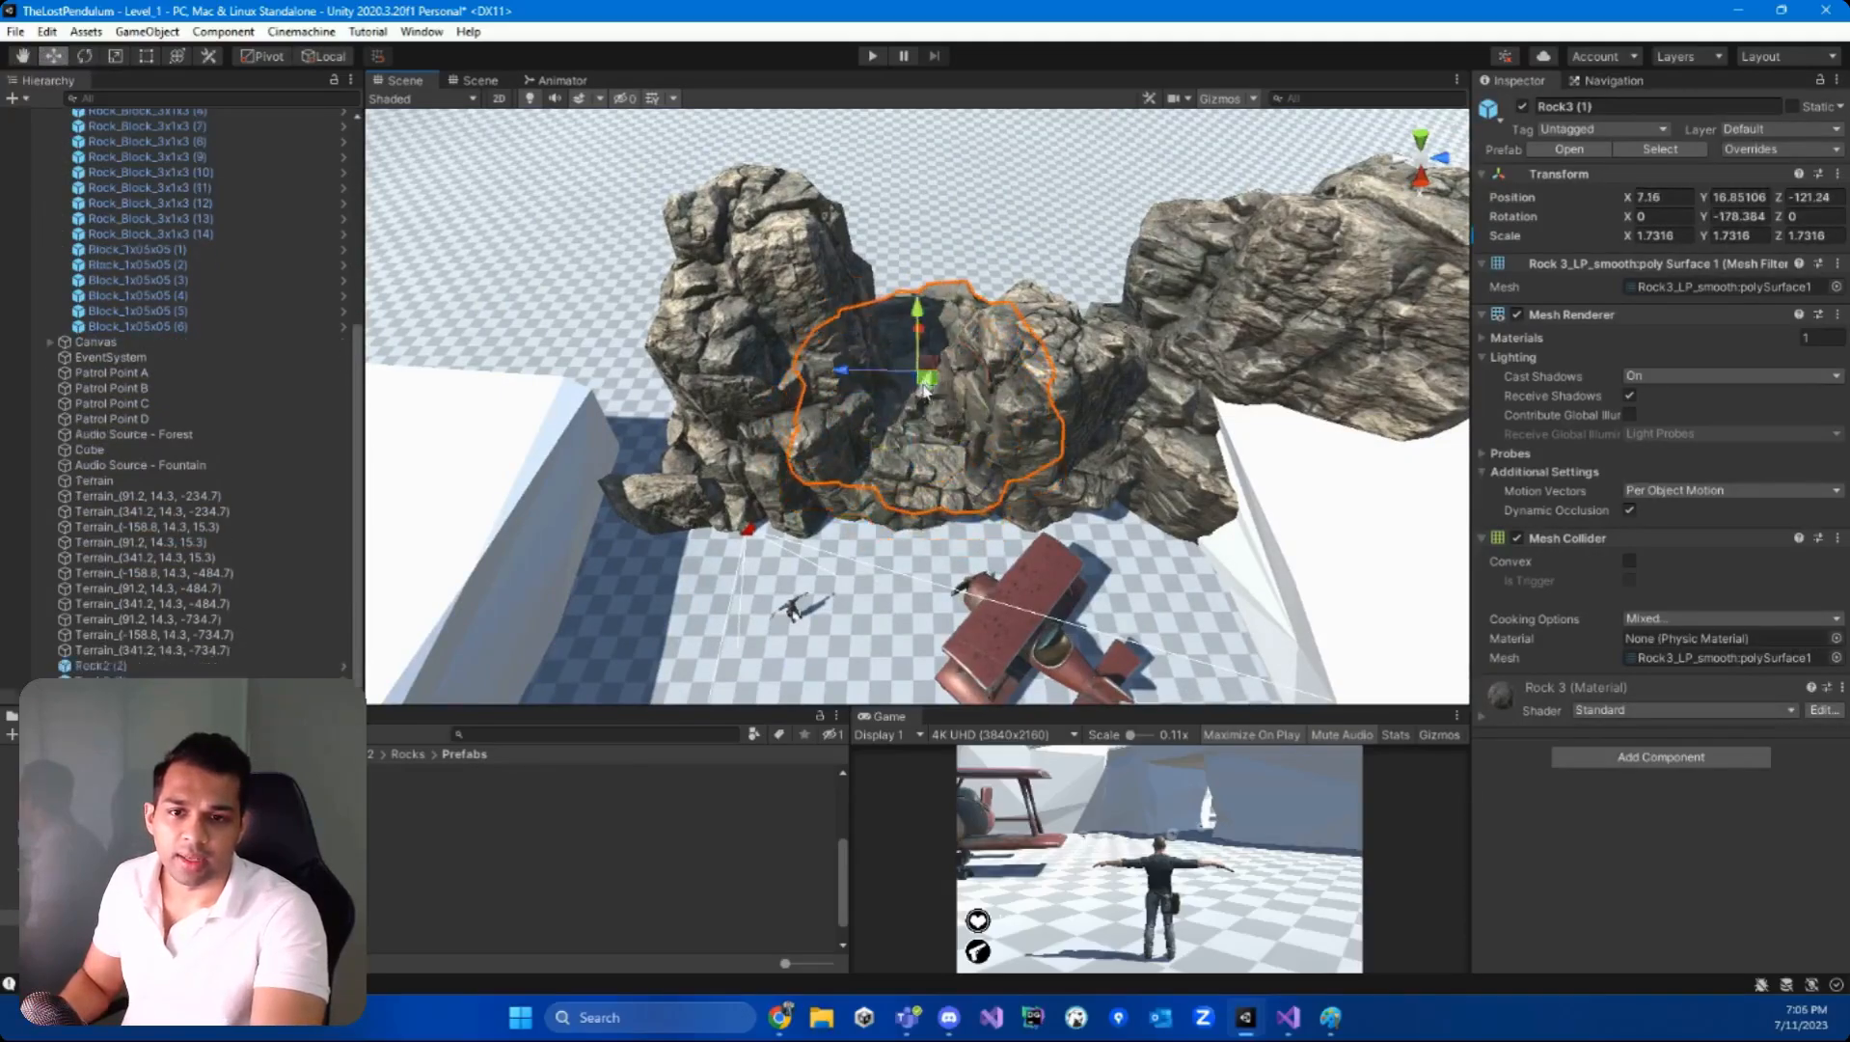
{"action": "left_click_drag", "start_coordinate": [914, 391], "coordinate": [1110, 414]}
{"action": "key", "text": "e"}
- Duplicate Rock3 again onto the adjoining shaded wall, rotate it to about -274° on Y and scale it to about 1.73 × 2.16 × 2.54
{"action": "key", "text": "ctrl+d"}
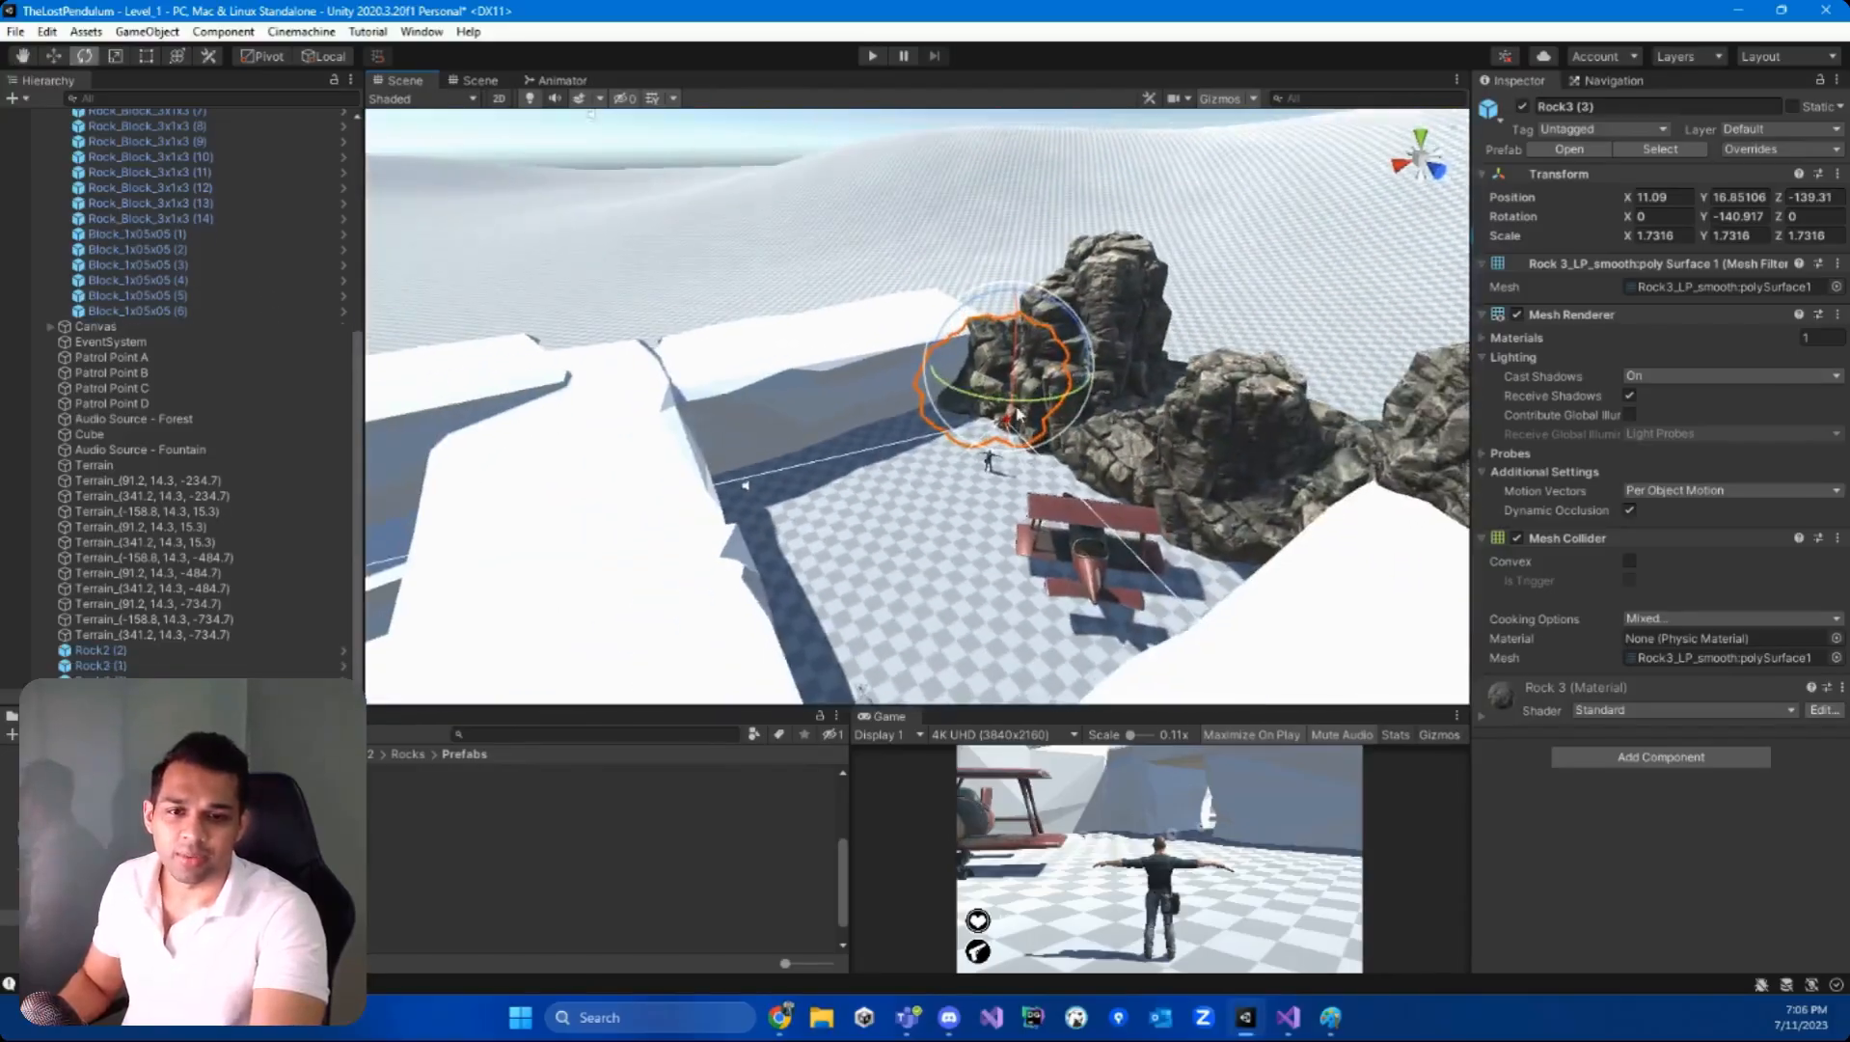
{"action": "left_click_drag", "start_coordinate": [986, 386], "coordinate": [1320, 395]}
{"action": "left_click_drag", "start_coordinate": [853, 400], "coordinate": [821, 421]}
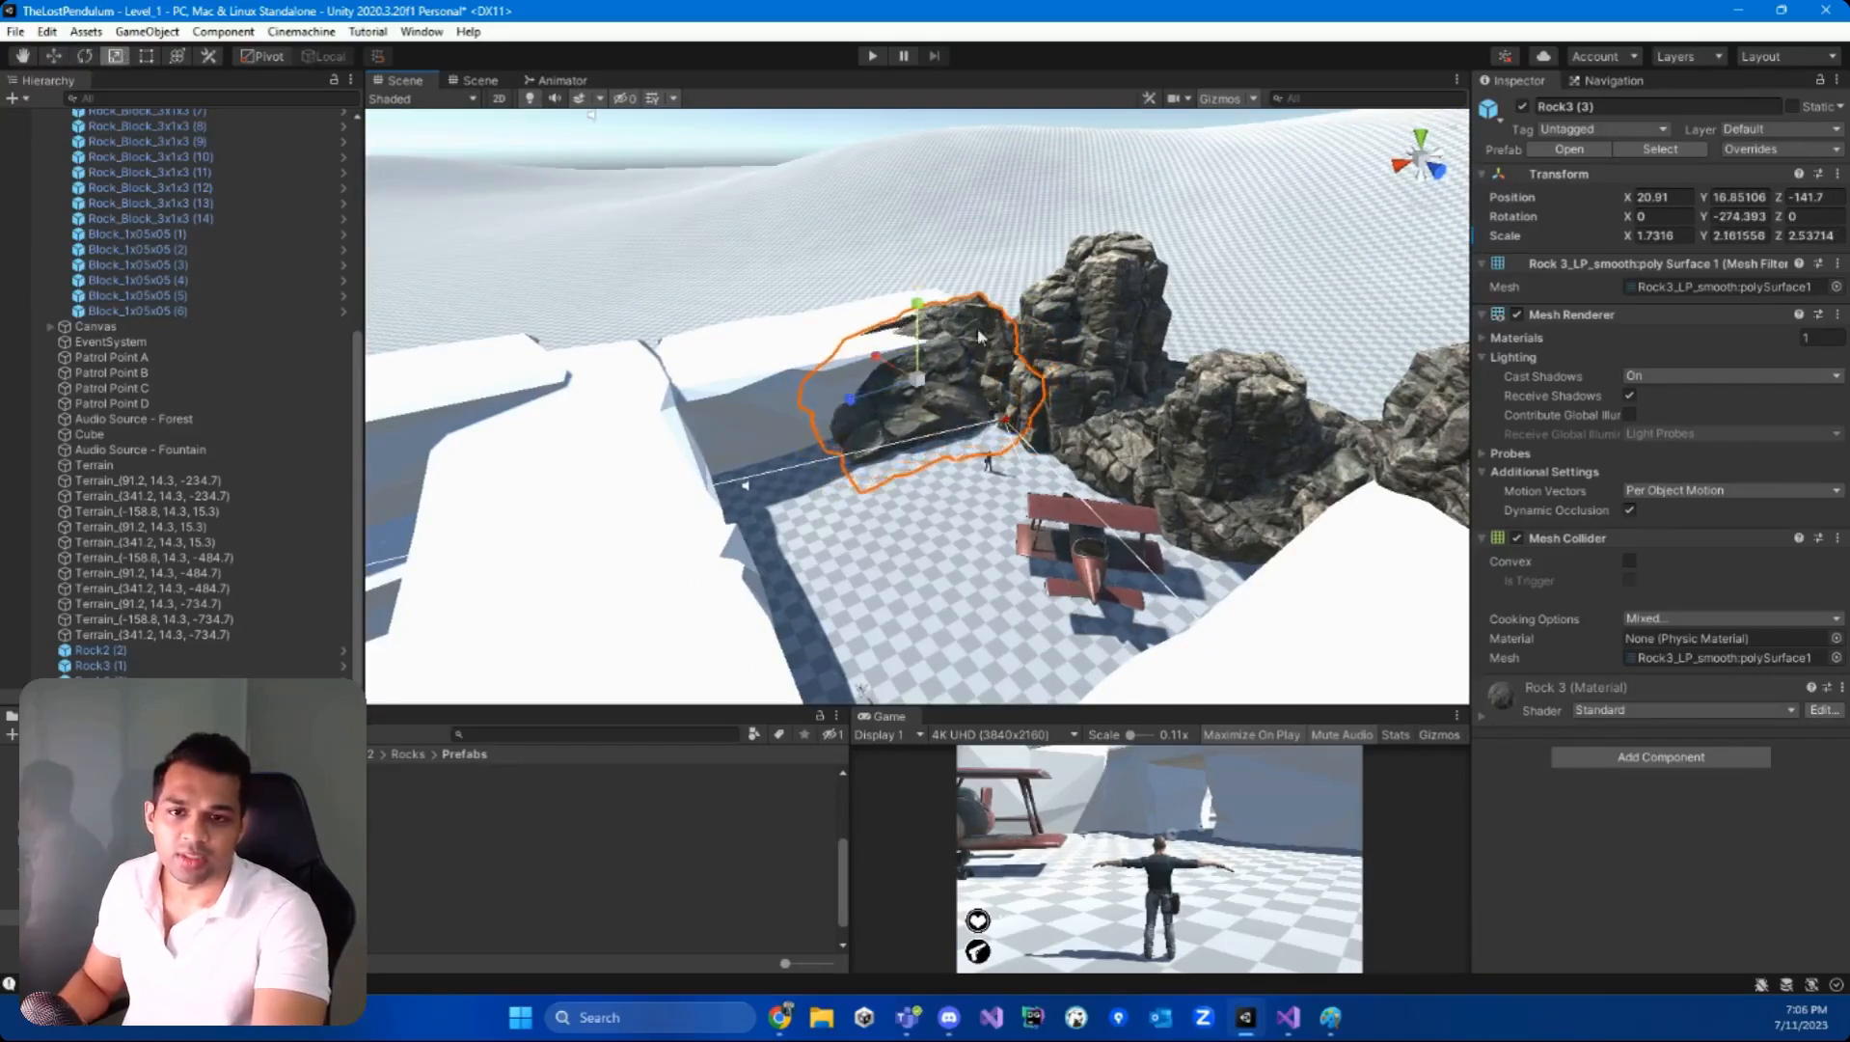
- Place the Rock4A prefab against the shaded wall beside the last Rock3 copy and scale it uniformly to about 2.19
{"action": "key", "text": "w"}
{"action": "right_click_drag", "start_coordinate": [978, 336], "coordinate": [815, 338]}
{"action": "left_click", "coordinate": [875, 292]}
{"action": "key", "text": "s"}
{"action": "left_click", "coordinate": [385, 882]}
{"action": "left_click_drag", "start_coordinate": [385, 881], "coordinate": [935, 457]}
{"action": "key", "text": "w"}
{"action": "left_click_drag", "start_coordinate": [804, 464], "coordinate": [835, 423]}
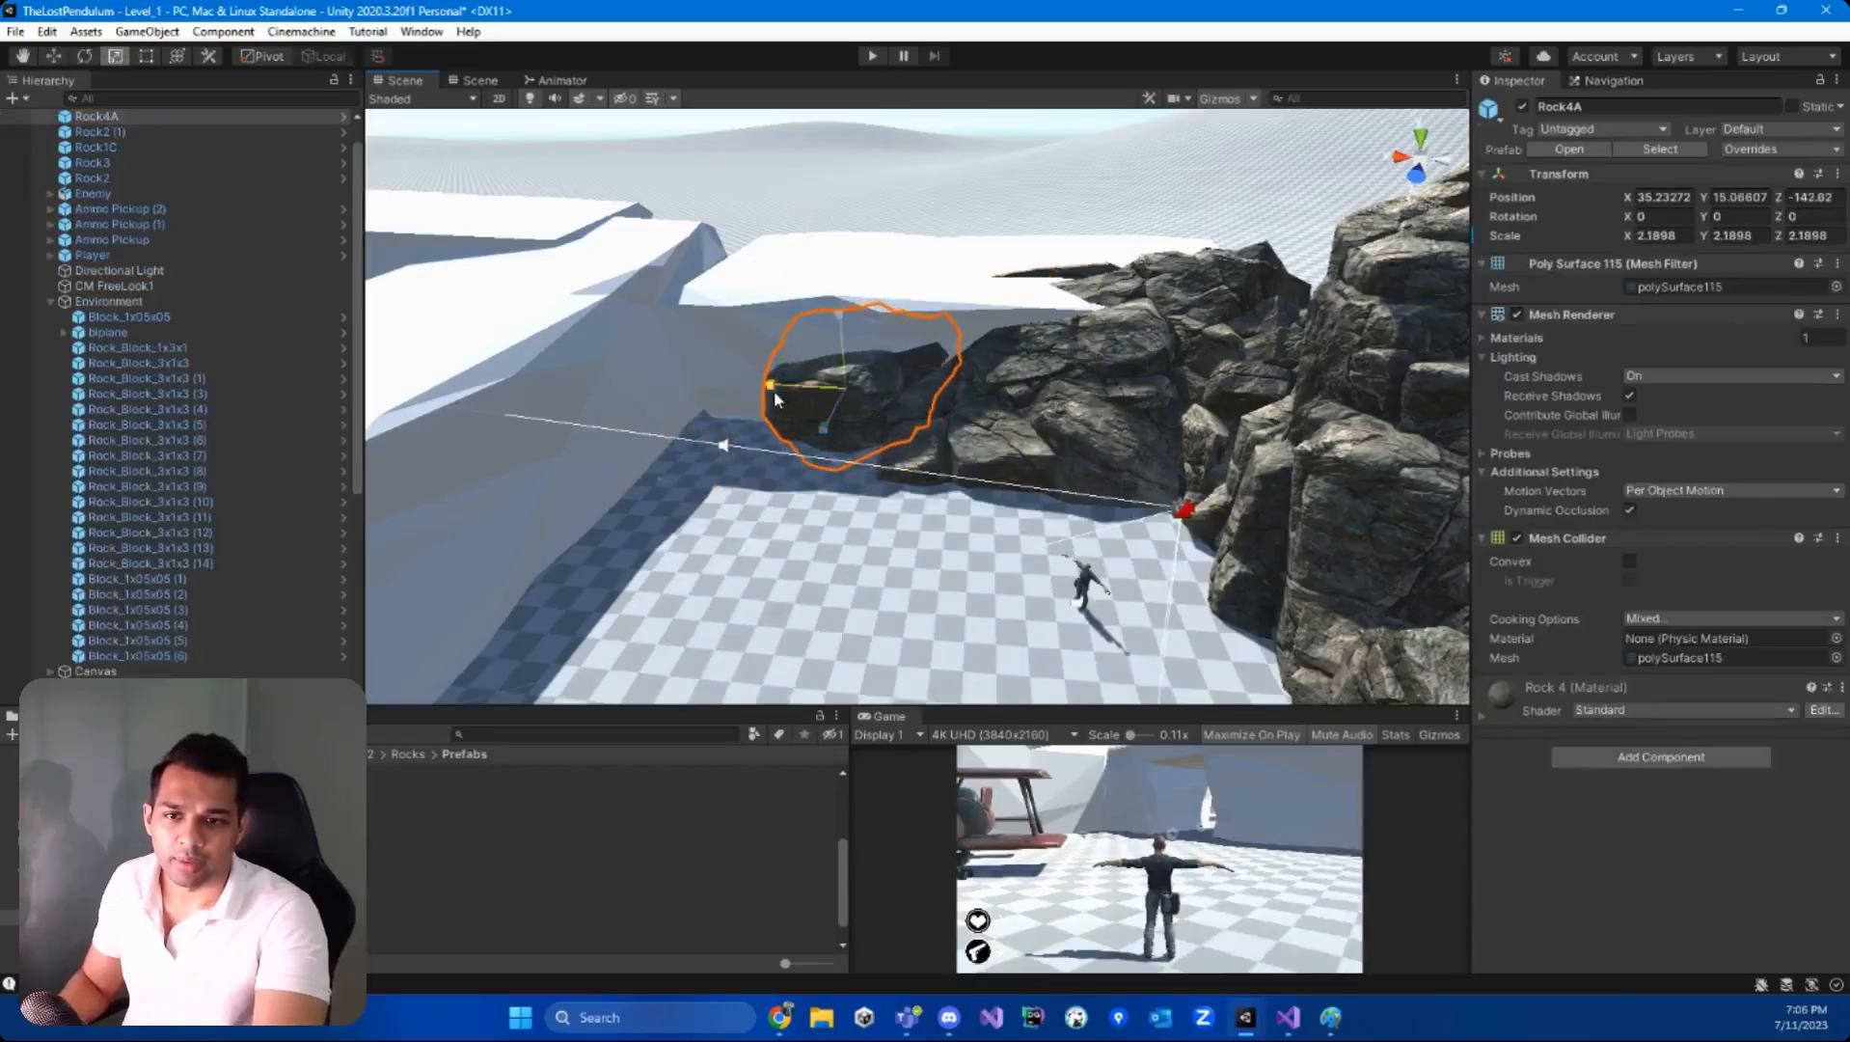
- Stretch Rock4A along the shaded wall to about 5.29 on X and 4.43 on Y, and delete the blockout wall behind it
{"action": "left_click_drag", "start_coordinate": [837, 324], "coordinate": [847, 285]}
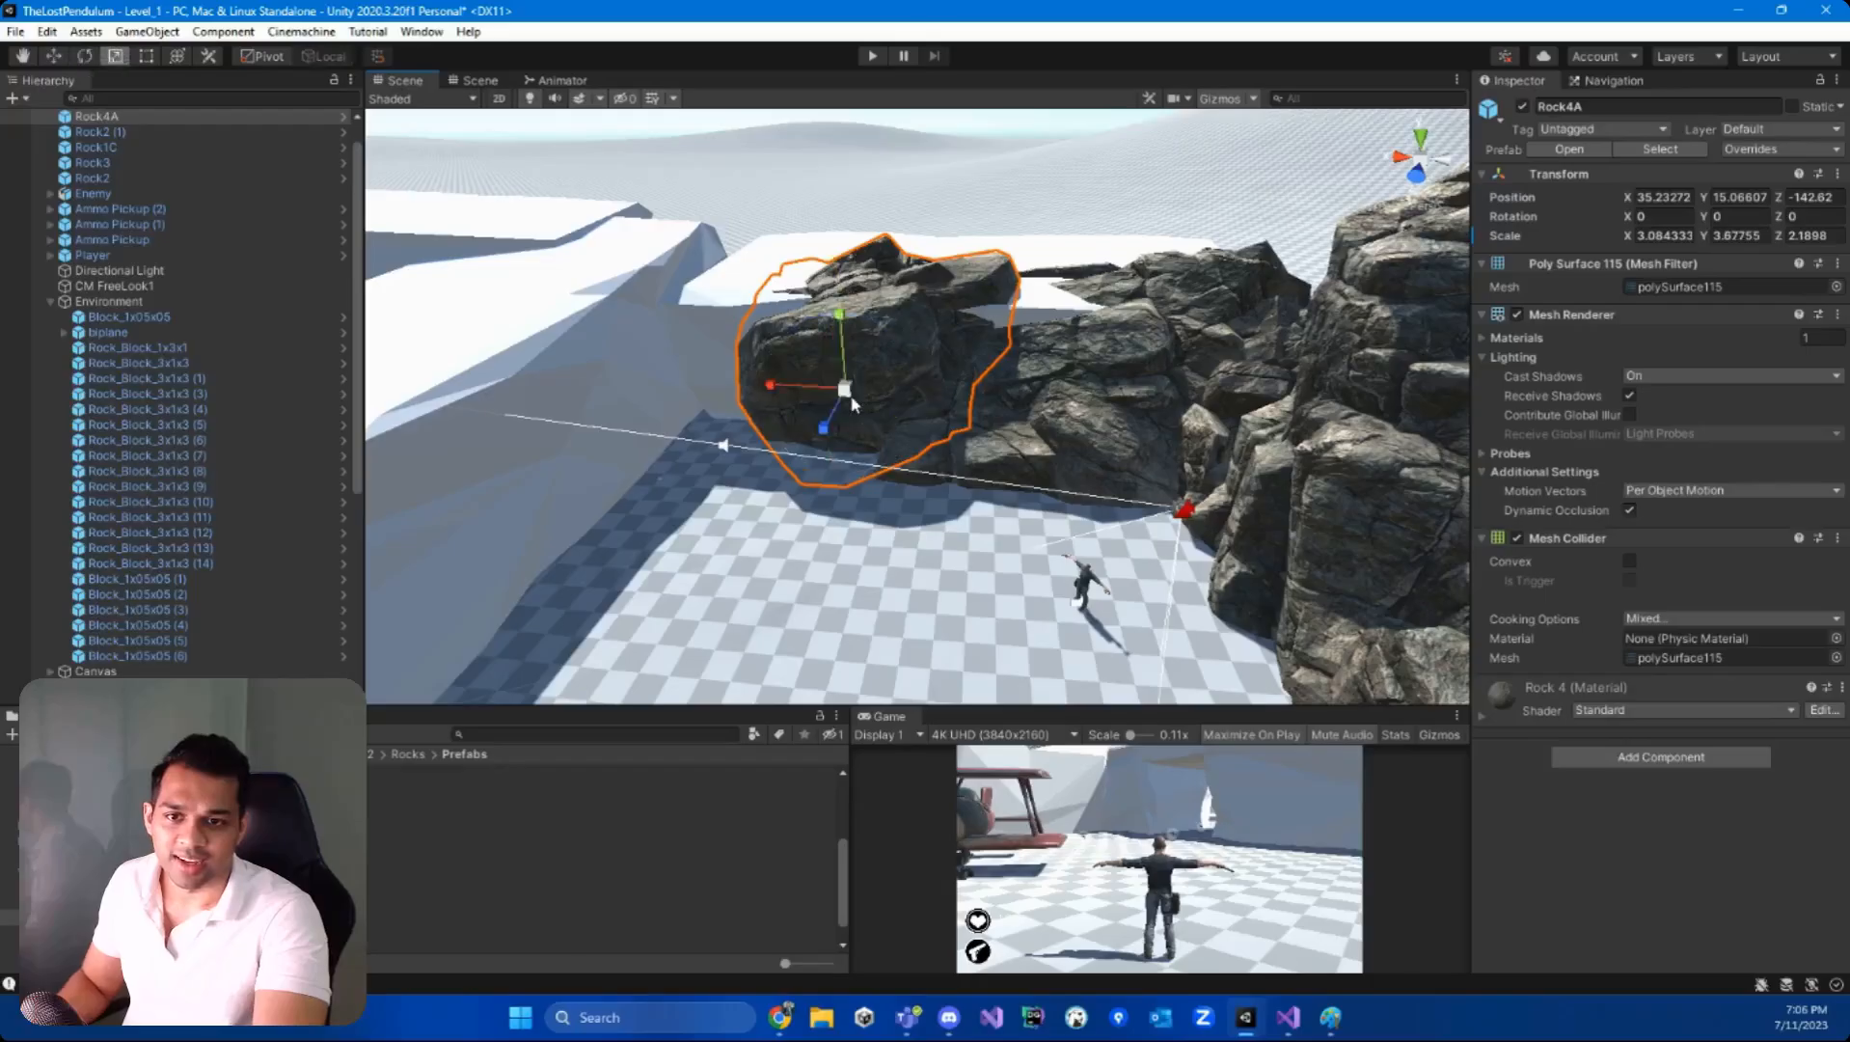
{"action": "left_click_drag", "start_coordinate": [762, 383], "coordinate": [660, 379]}
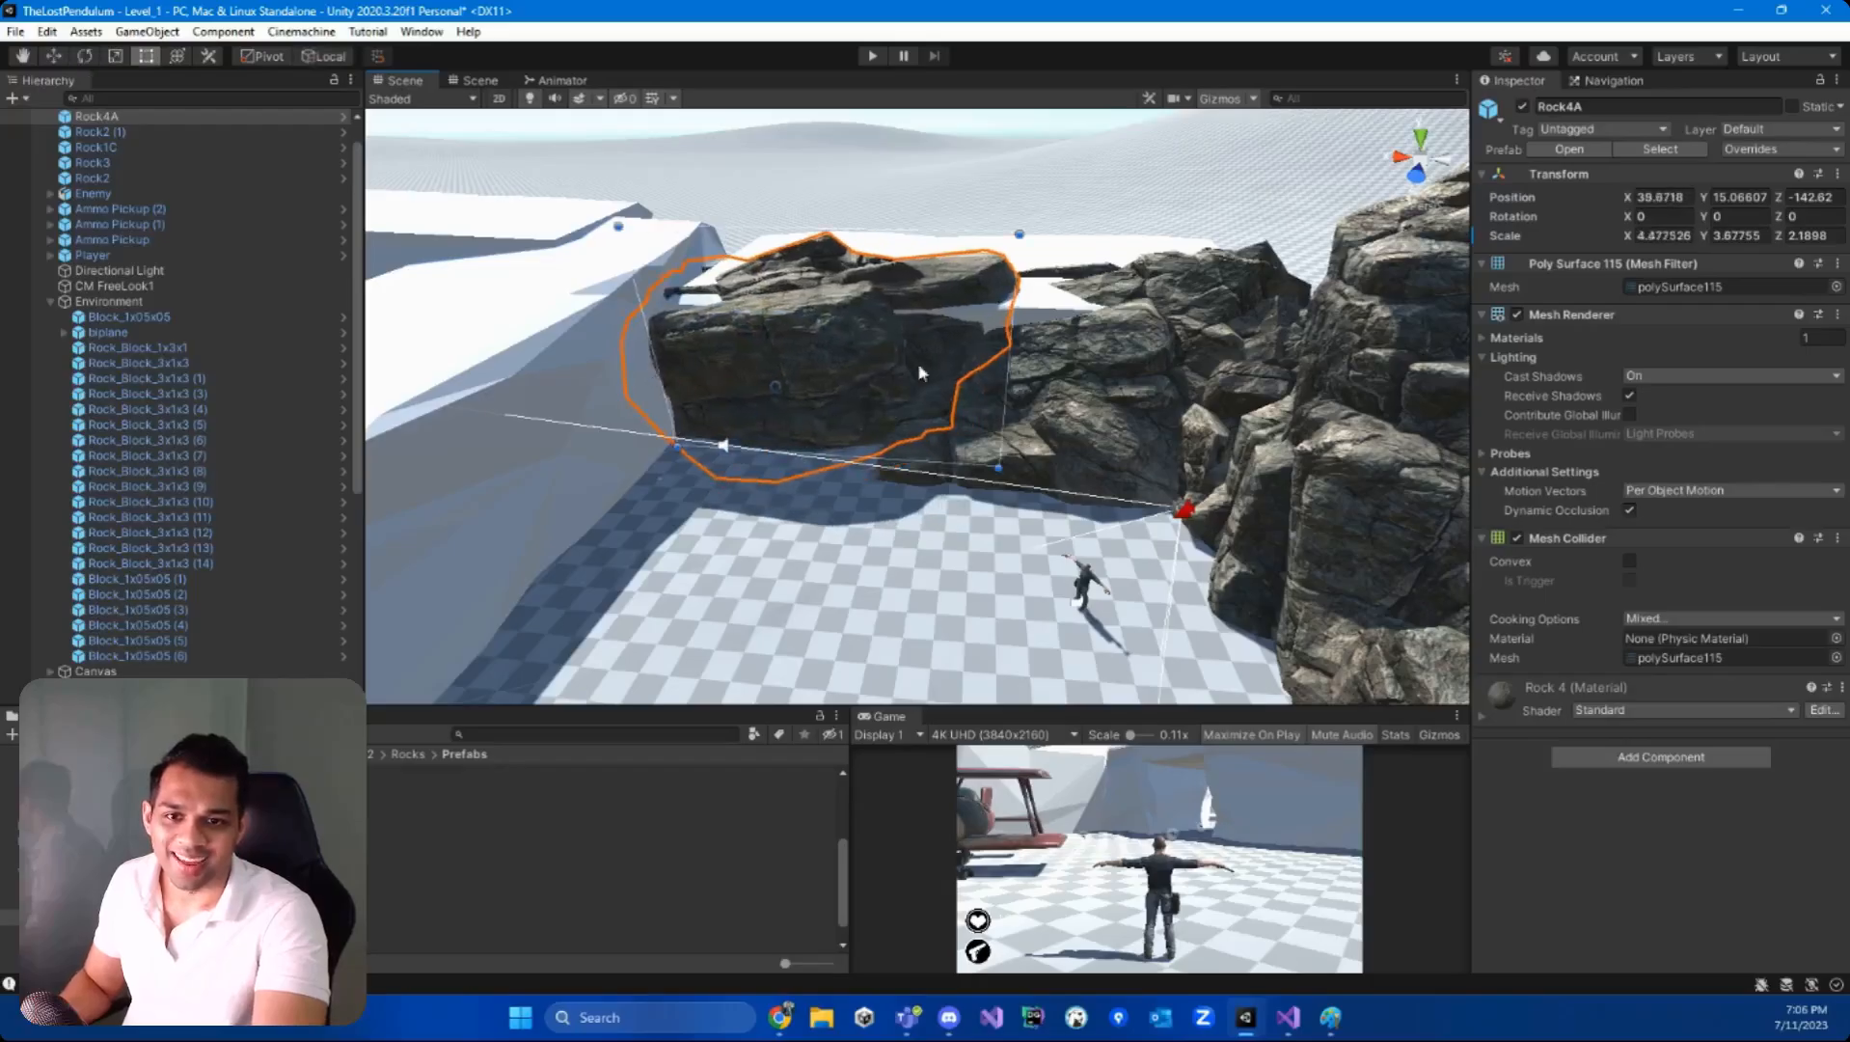
{"action": "left_click_drag", "start_coordinate": [1001, 389], "coordinate": [1073, 388]}
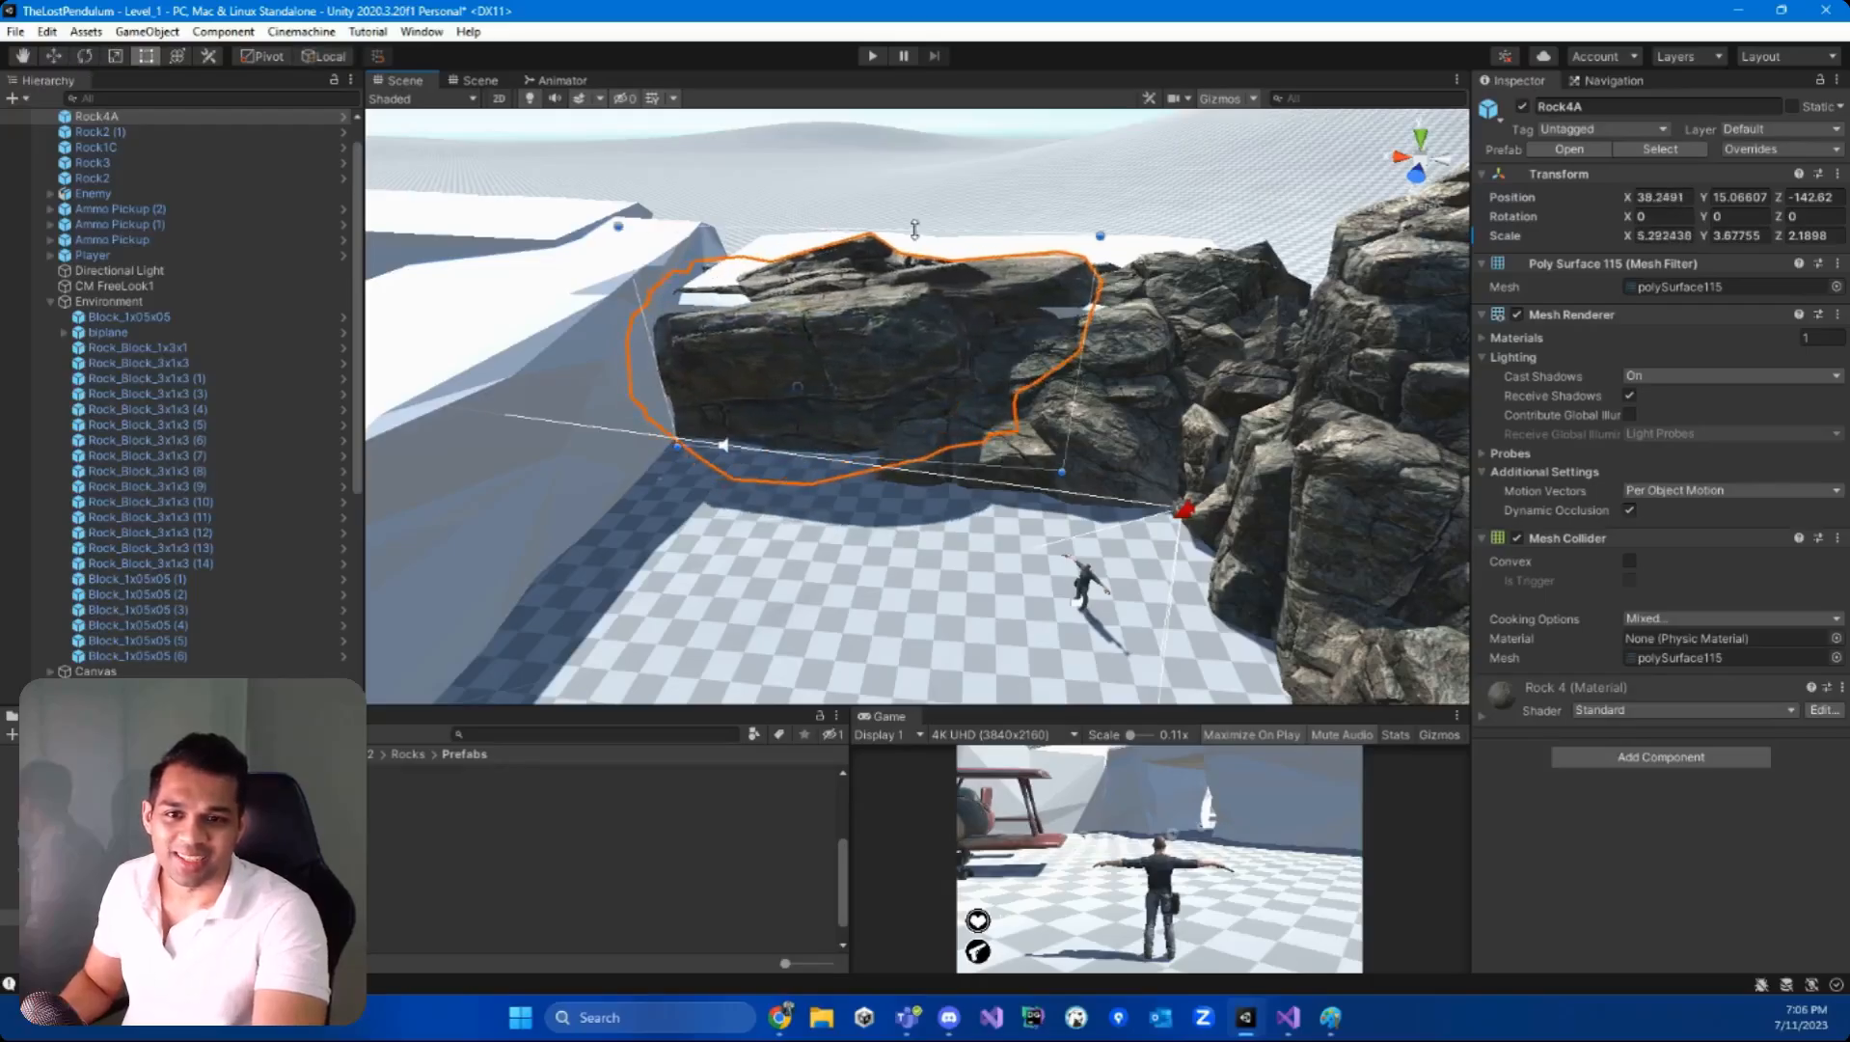
{"action": "left_click_drag", "start_coordinate": [914, 230], "coordinate": [806, 268]}
{"action": "left_click", "coordinate": [784, 220]}
{"action": "key", "text": "Delete"}
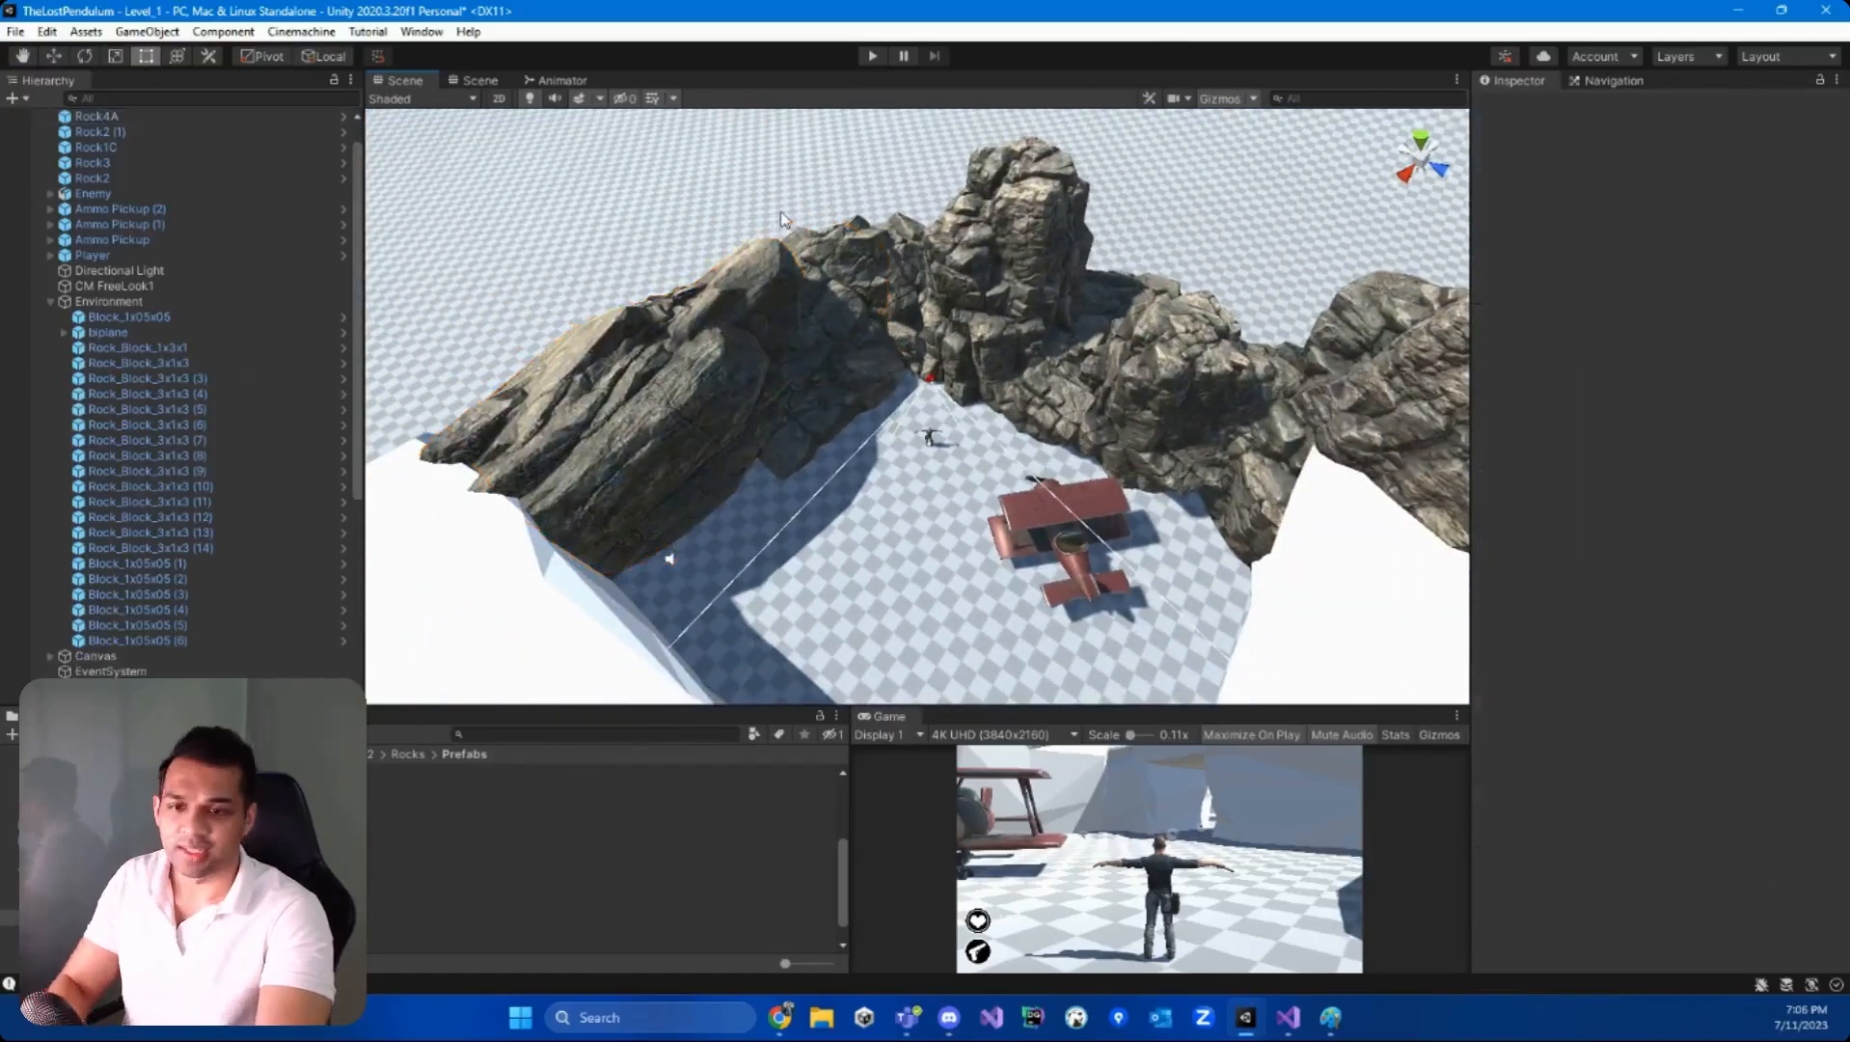
- Place a Rock2 copy along the wall behind the biplane, widen it to about 2.00 × 1.17 × 1.45 and adjust its rotation and position
{"action": "left_click_drag", "start_coordinate": [672, 412], "coordinate": [755, 402], "text": "alt"}
{"action": "left_click", "coordinate": [639, 407]}
{"action": "key", "text": "e"}
{"action": "key", "text": "e"}
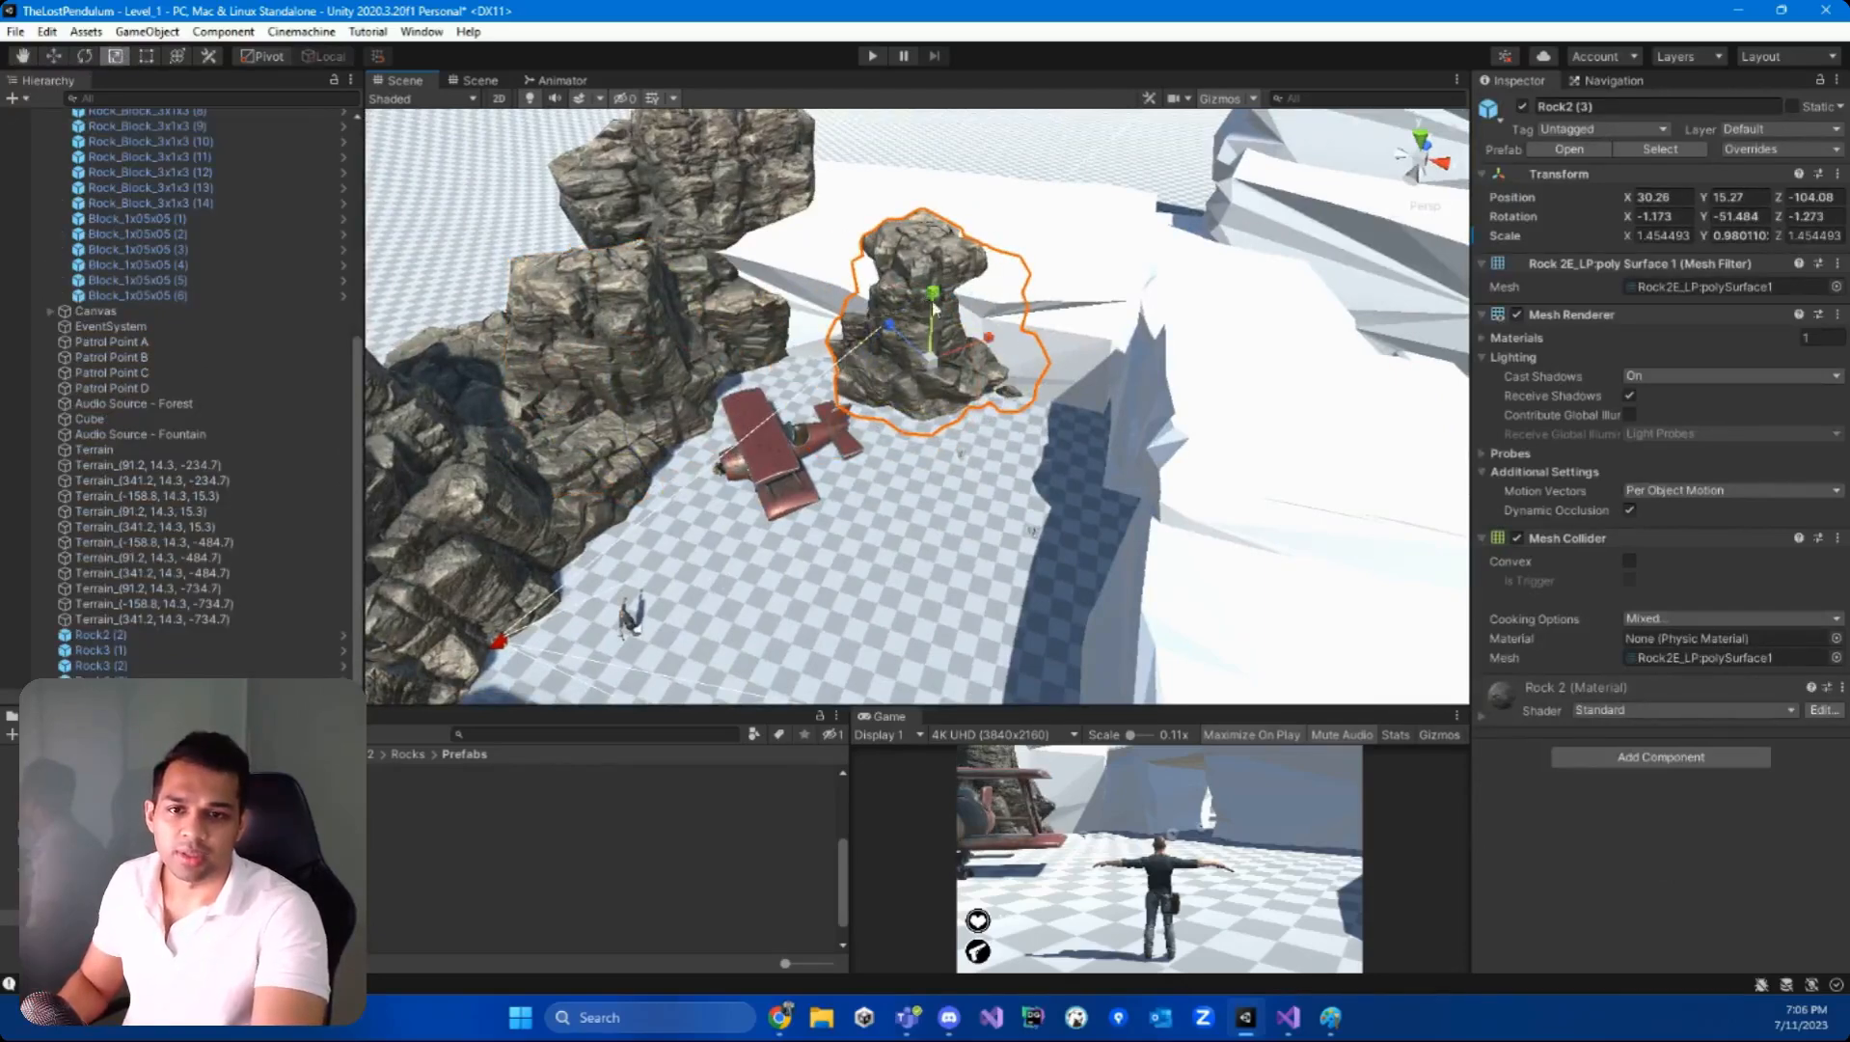
{"action": "left_click_drag", "start_coordinate": [934, 302], "coordinate": [1009, 337]}
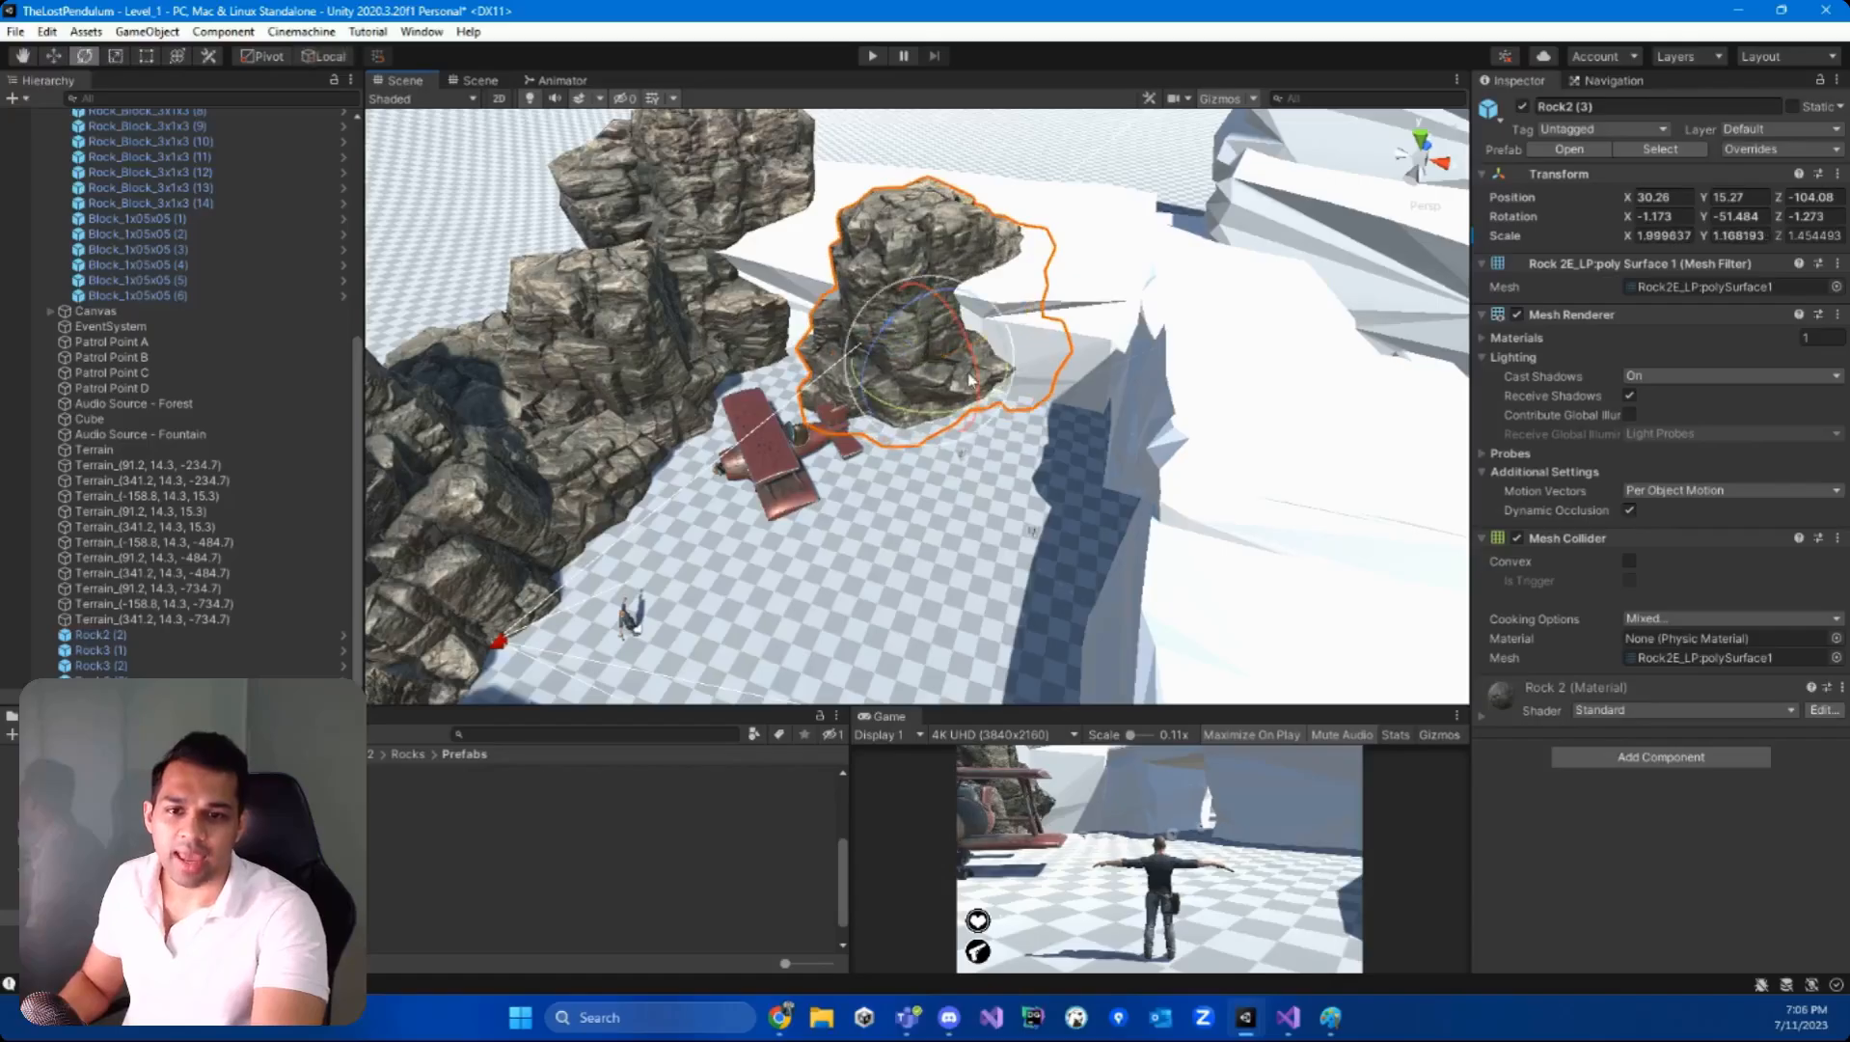
{"action": "left_click_drag", "start_coordinate": [918, 417], "coordinate": [808, 406]}
{"action": "left_click_drag", "start_coordinate": [941, 374], "coordinate": [866, 334]}
- Duplicate the stretched Rock4A and move the copy to the opposite wall beside the biplane
{"action": "left_click", "coordinate": [976, 307]}
{"action": "key", "text": "w"}
{"action": "right_click_drag", "start_coordinate": [859, 374], "coordinate": [849, 434]}
{"action": "key", "text": "s"}
{"action": "left_click", "coordinate": [878, 554]}
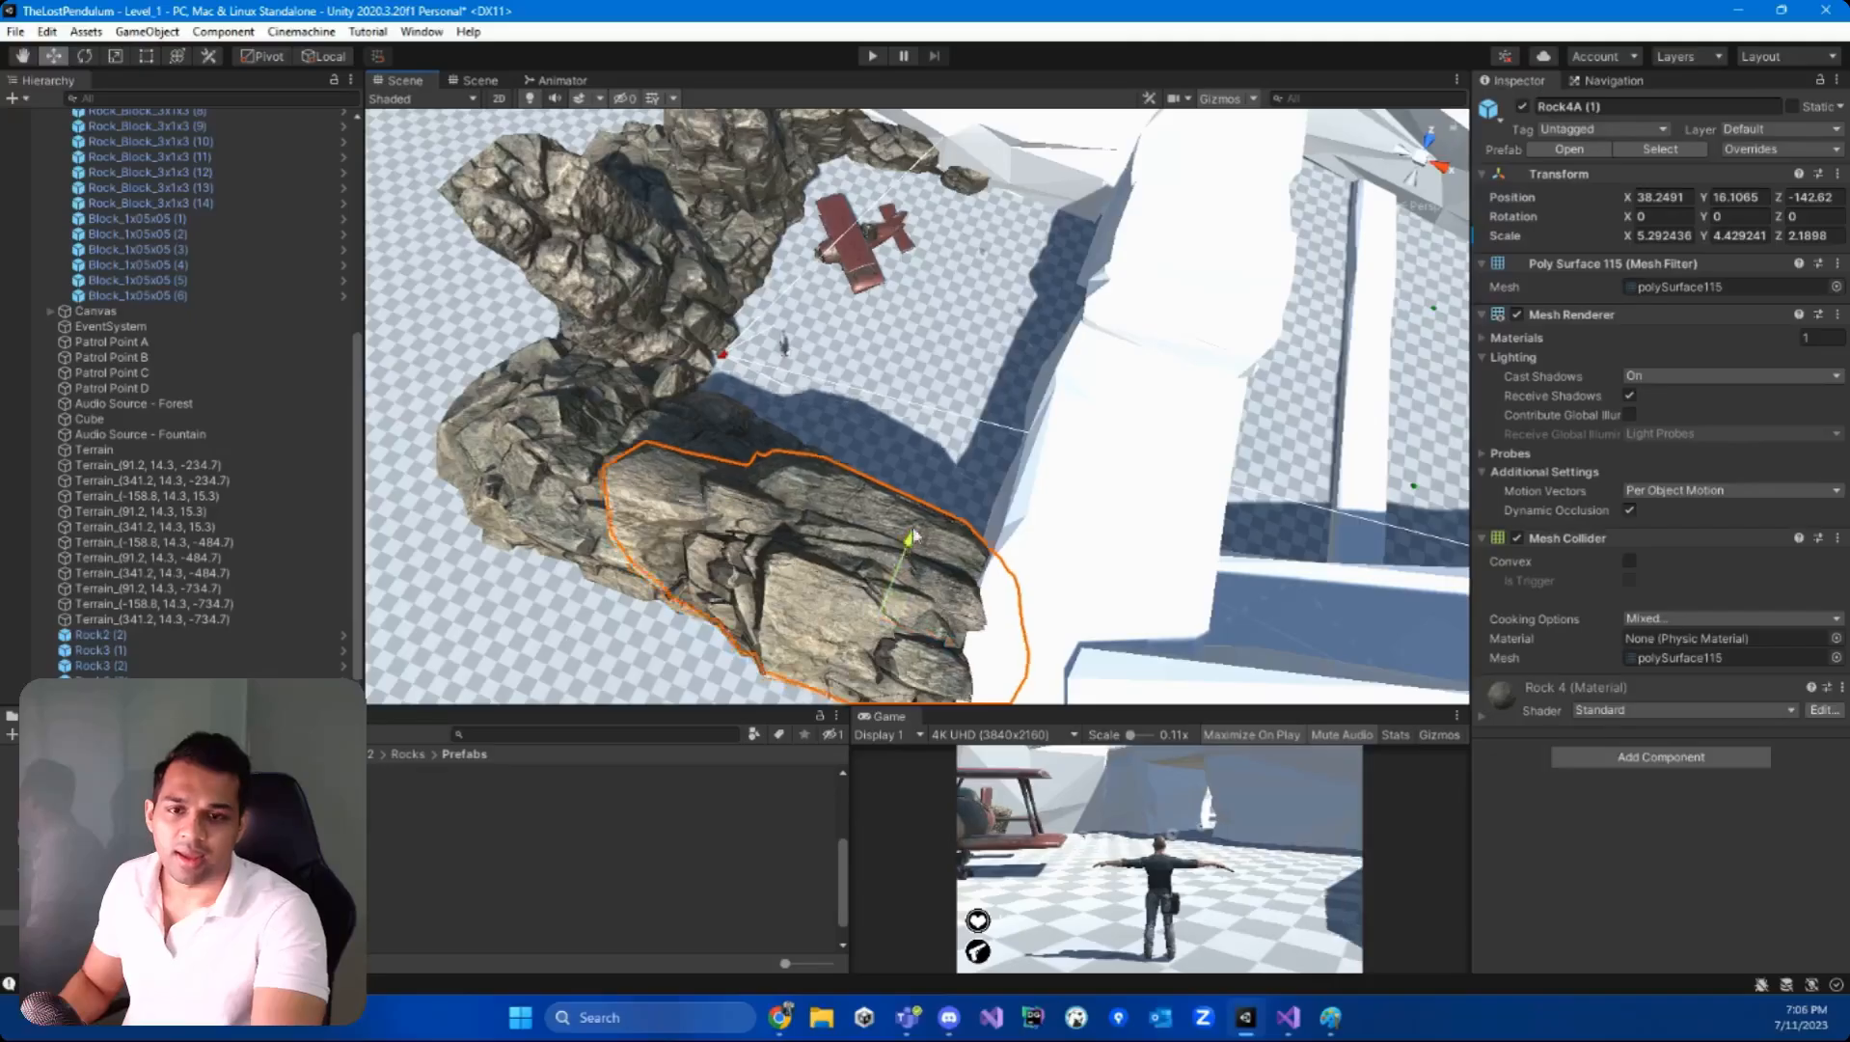
{"action": "left_click_drag", "start_coordinate": [912, 536], "coordinate": [907, 115]}
- Delete the blockout wall behind the Rock4A copy beside the biplane
{"action": "right_click_drag", "start_coordinate": [907, 116], "coordinate": [892, 395]}
{"action": "left_click", "coordinate": [932, 304]}
{"action": "key", "text": "Delete"}
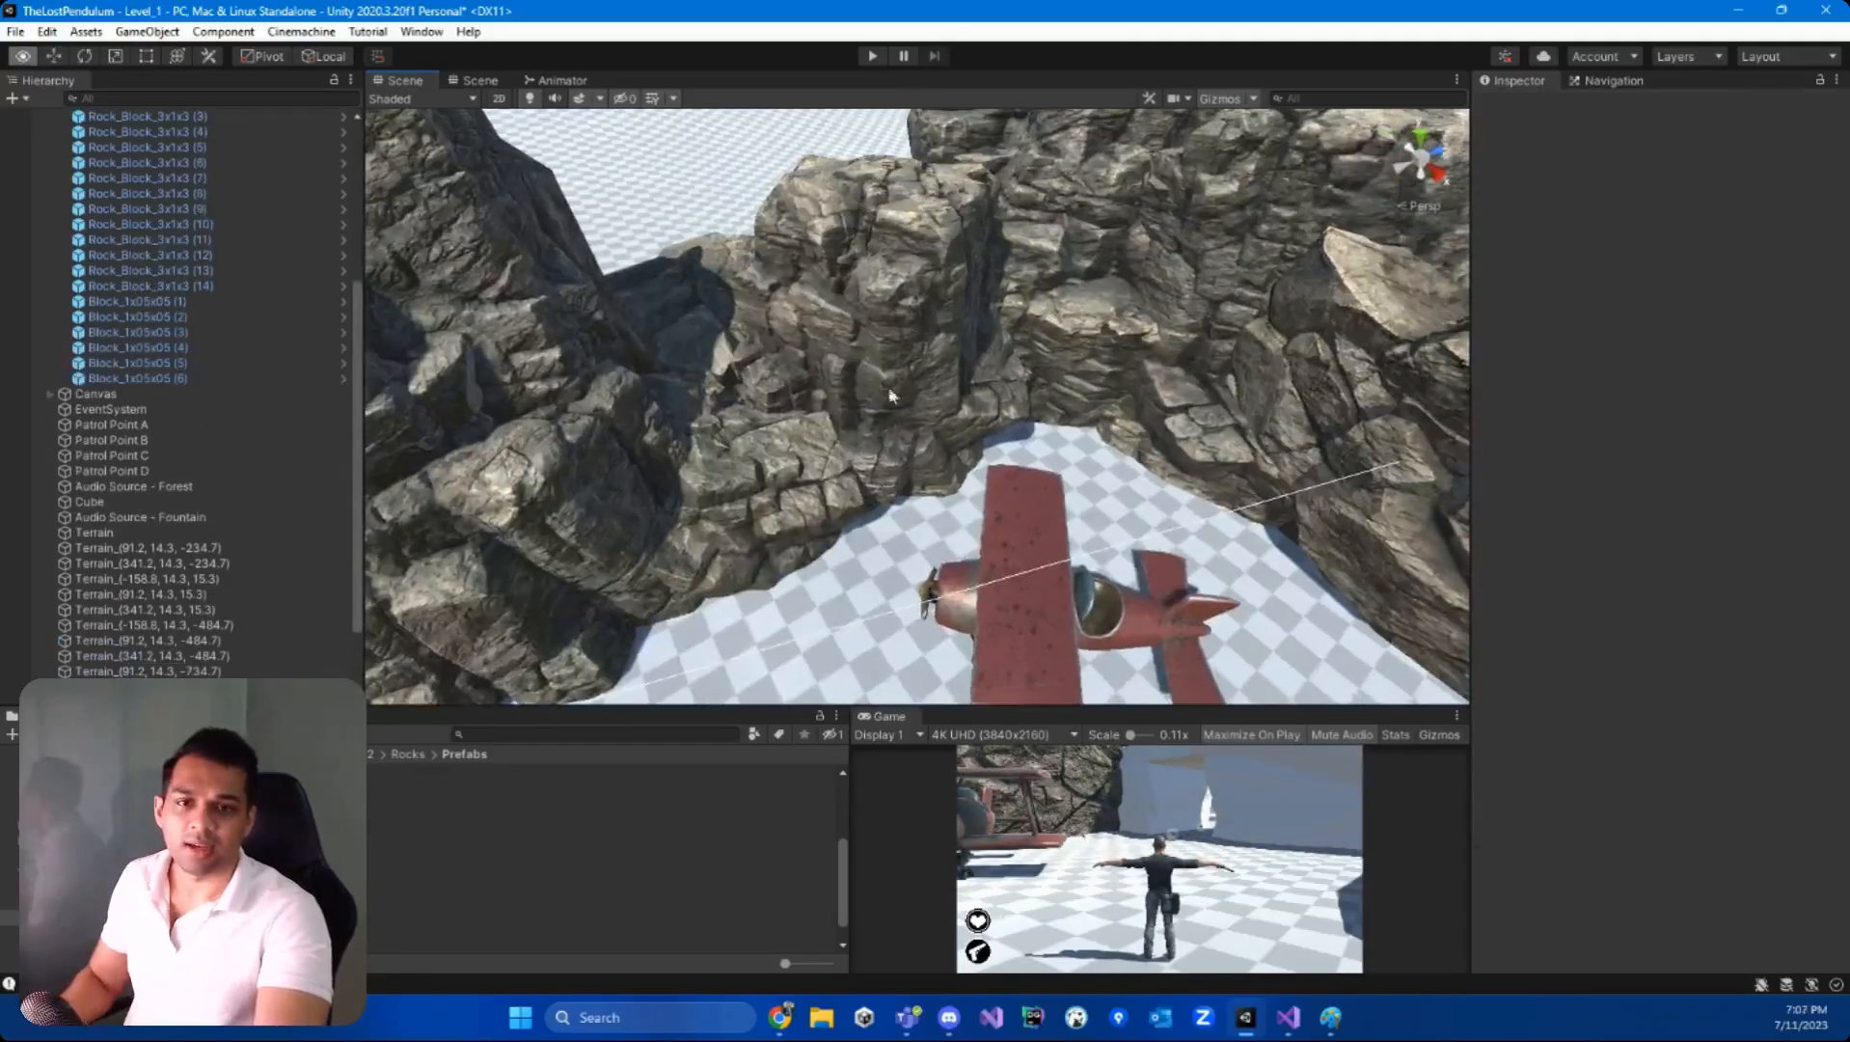
- Playtest the level by walking the character around the rock-covered starting area, and stop the play mode
{"action": "left_click", "coordinate": [874, 56]}
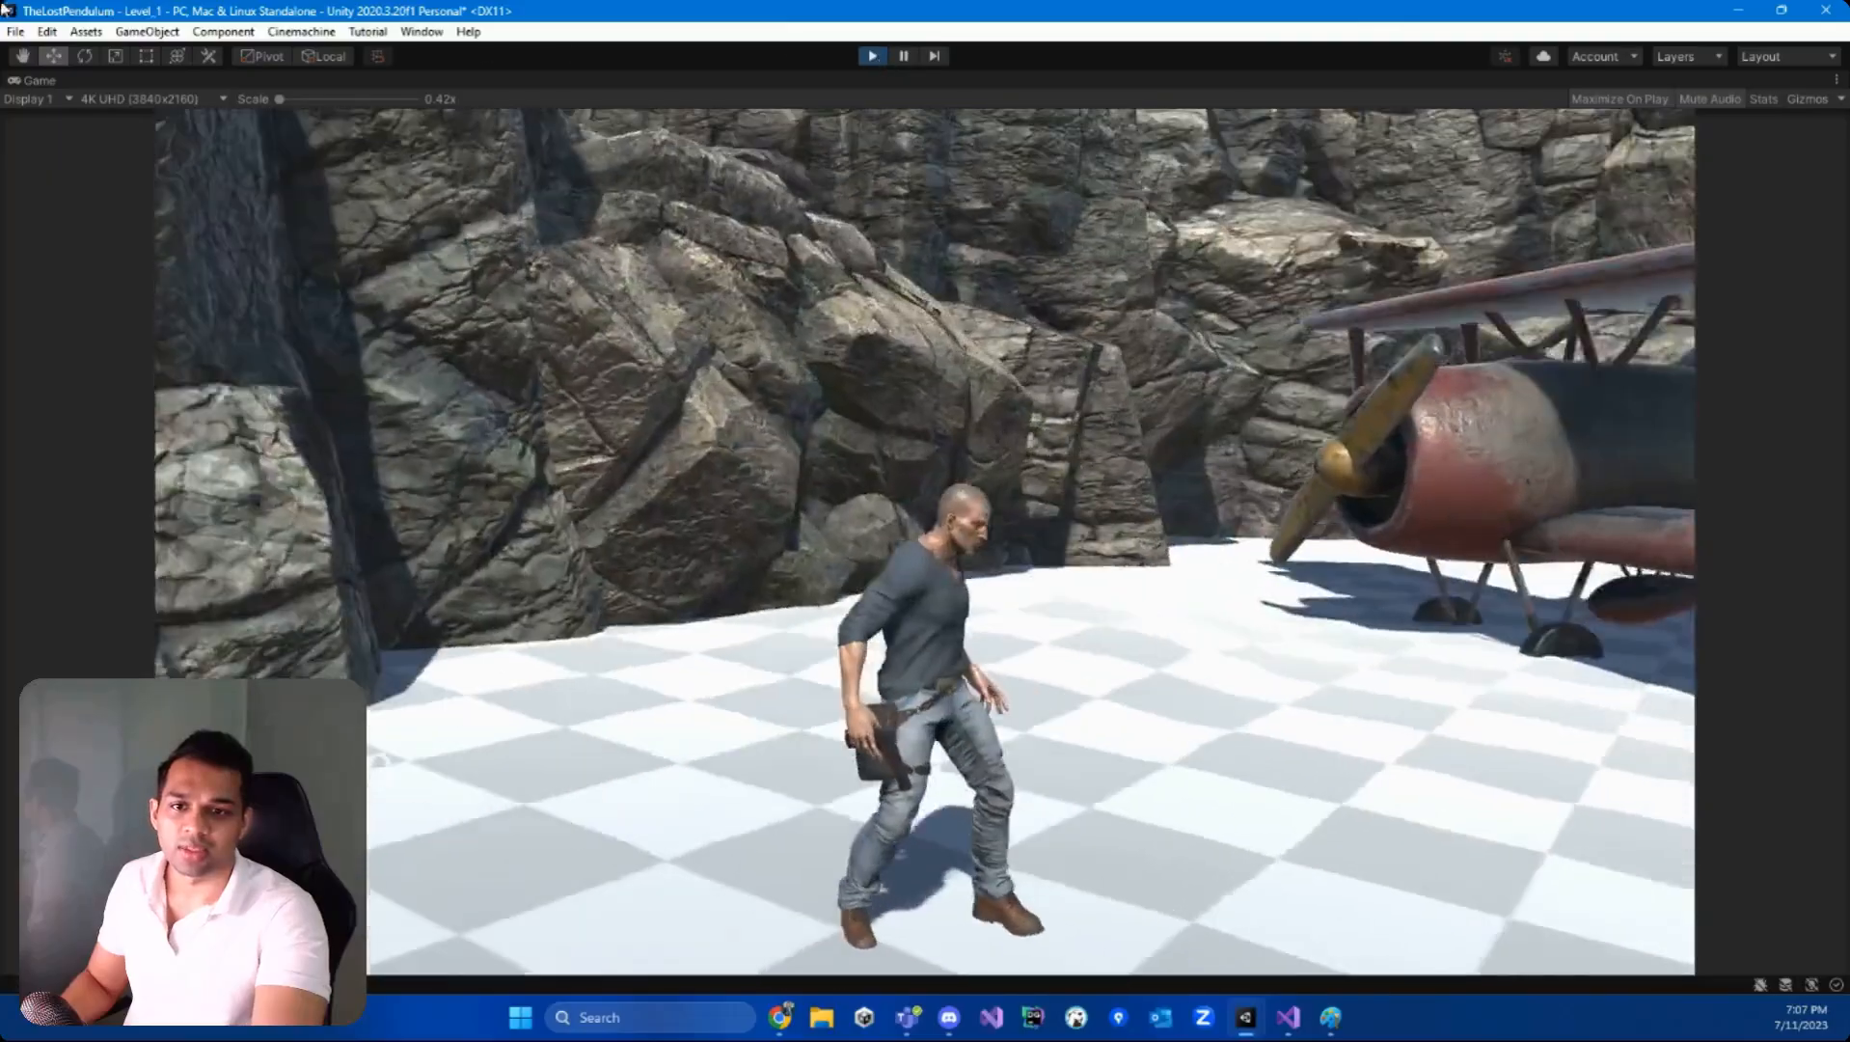
{"action": "key", "text": "d"}
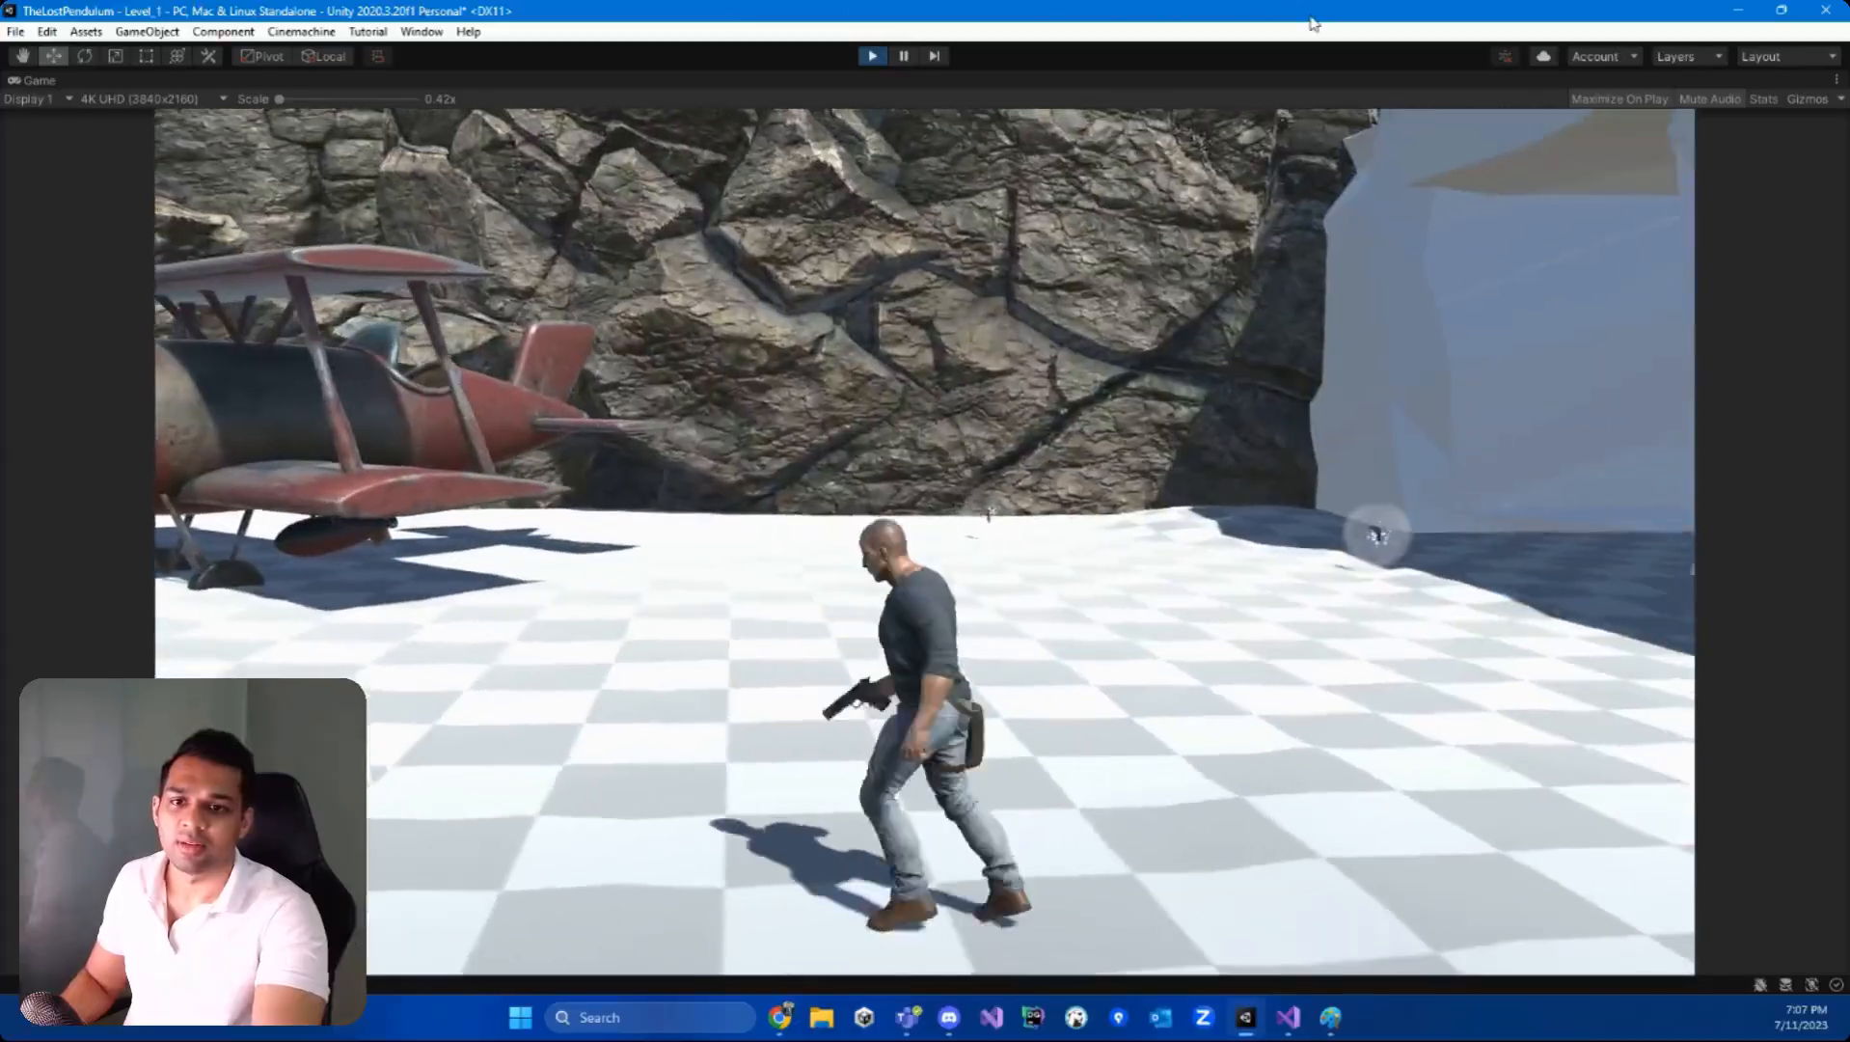
{"action": "key", "text": "w"}
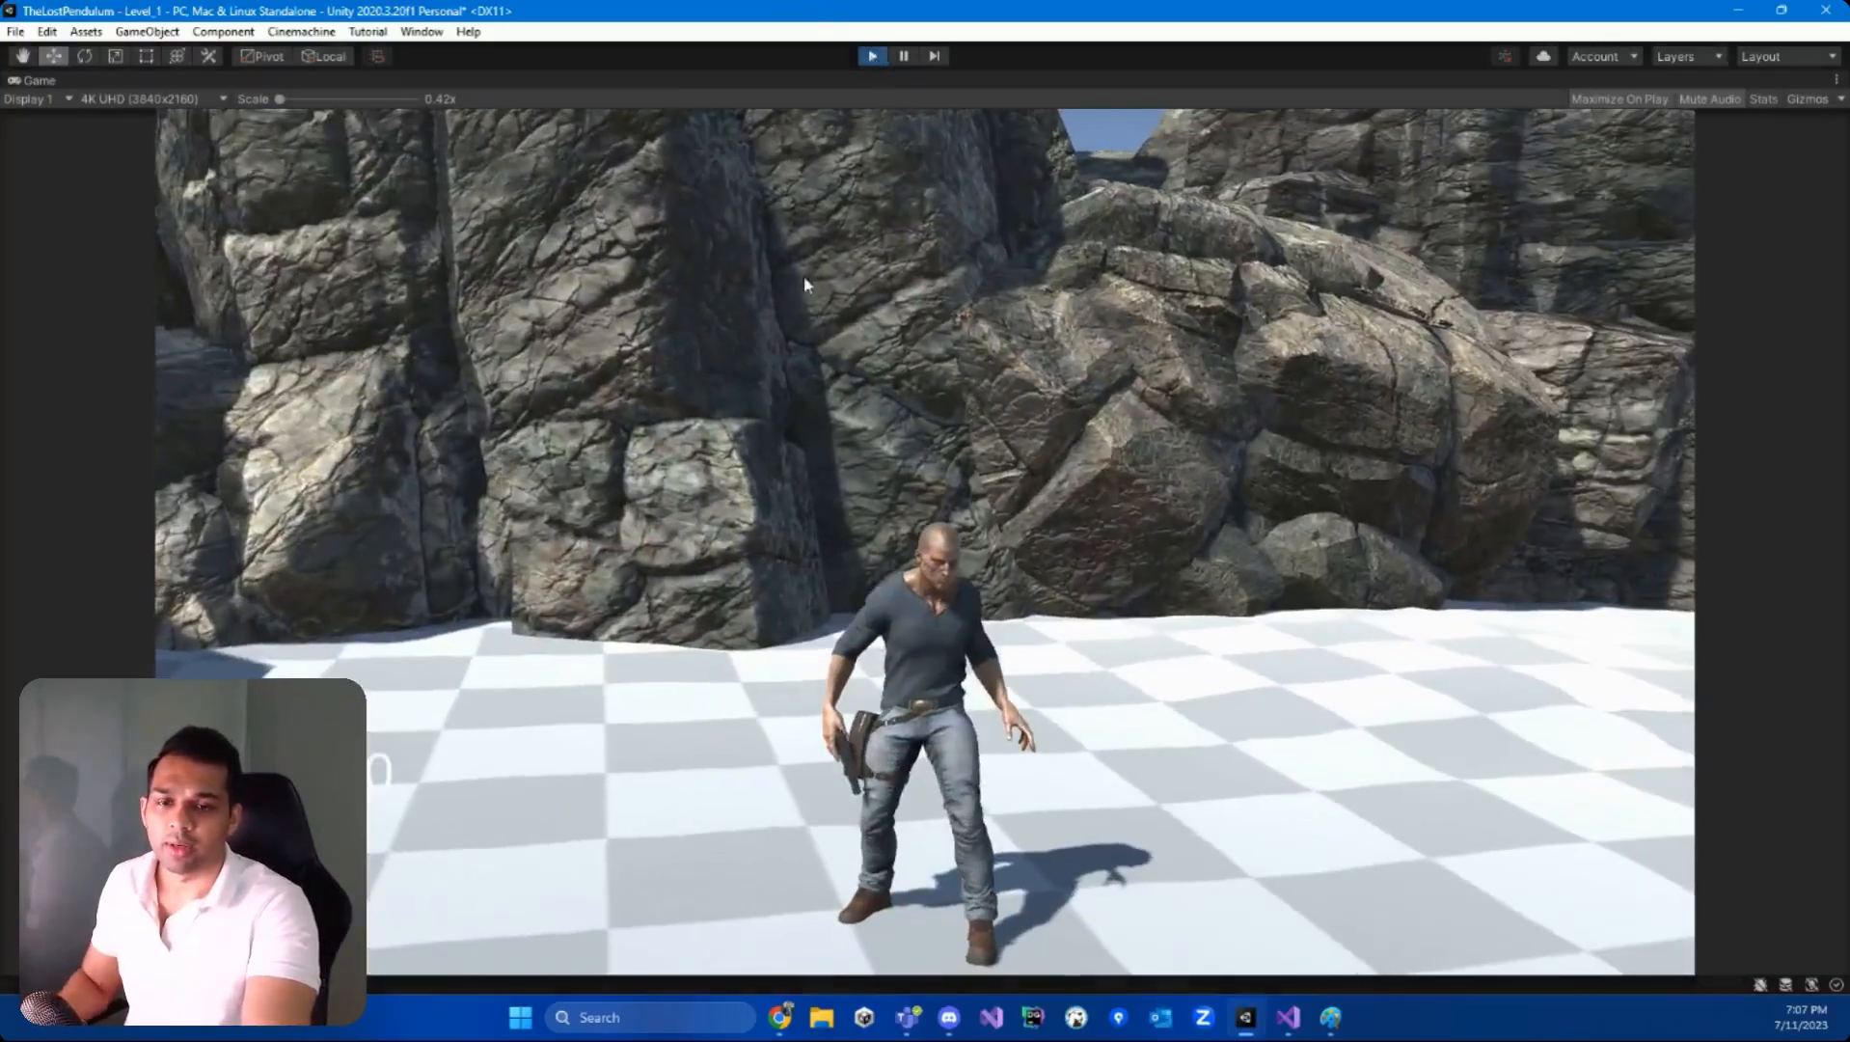
{"action": "key", "text": "ctrl+p"}
- Duplicate Rock4A, rotate the copy to about -91° on Y and place it along the end wall beside the exit passage
{"action": "scroll", "coordinate": [752, 397], "scroll_direction": "down", "scroll_amount": 3}
{"action": "left_click_drag", "start_coordinate": [751, 397], "coordinate": [1396, 524], "text": "alt"}
{"action": "scroll", "coordinate": [858, 565], "scroll_direction": "down", "scroll_amount": 1}
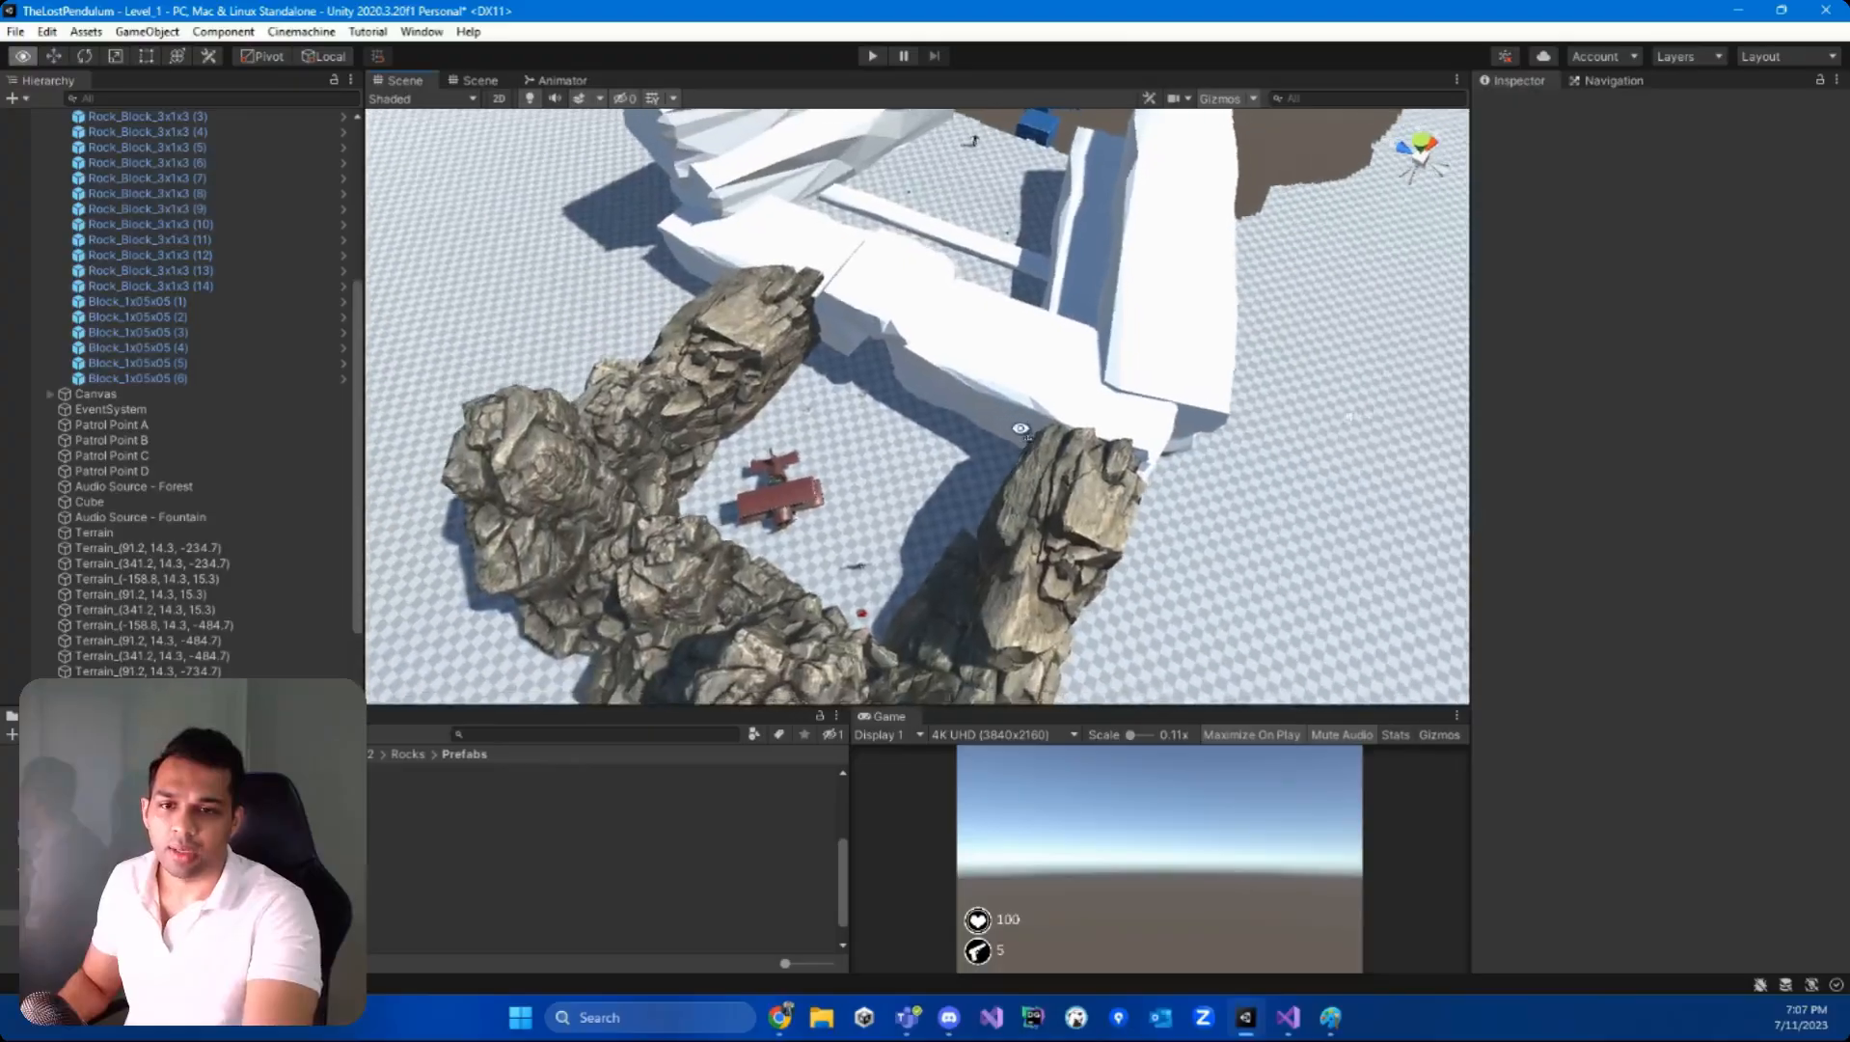
{"action": "left_click_drag", "start_coordinate": [858, 565], "coordinate": [1000, 490], "text": "alt"}
{"action": "left_click", "coordinate": [999, 490]}
{"action": "key", "text": "w"}
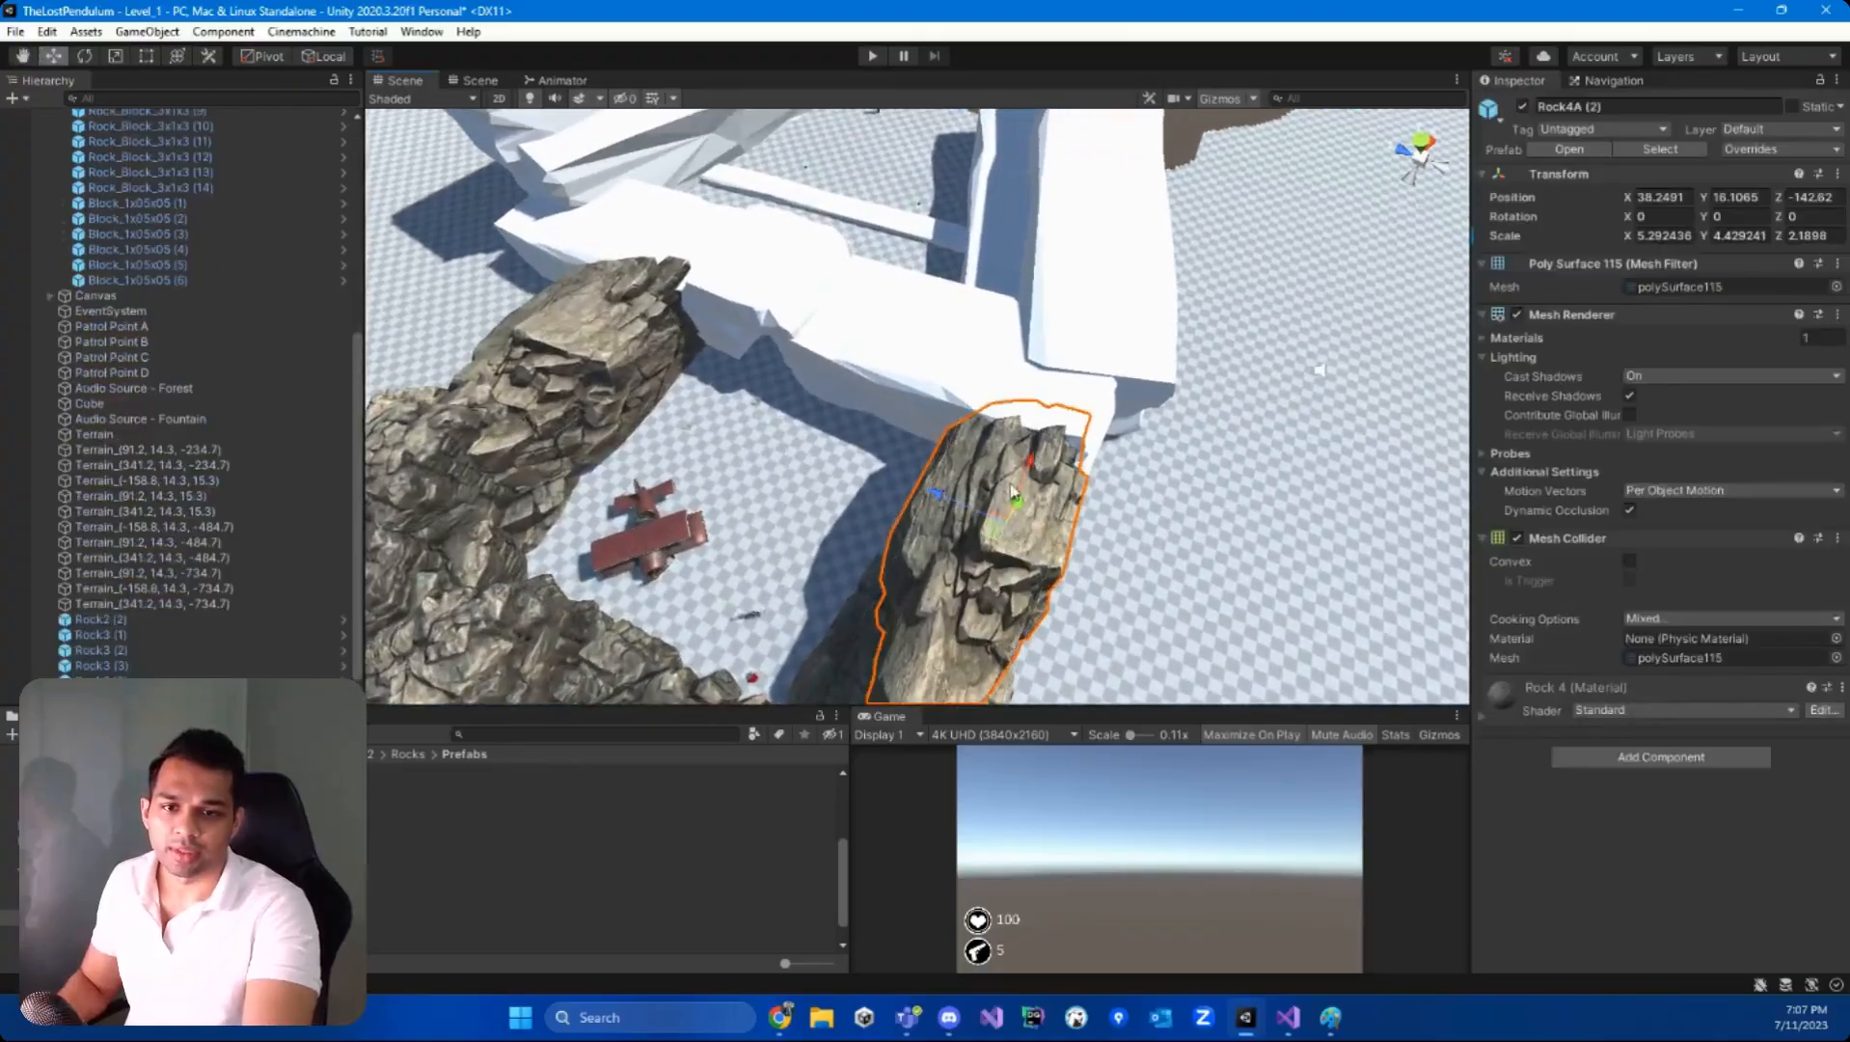
{"action": "left_click_drag", "start_coordinate": [947, 579], "coordinate": [1249, 667]}
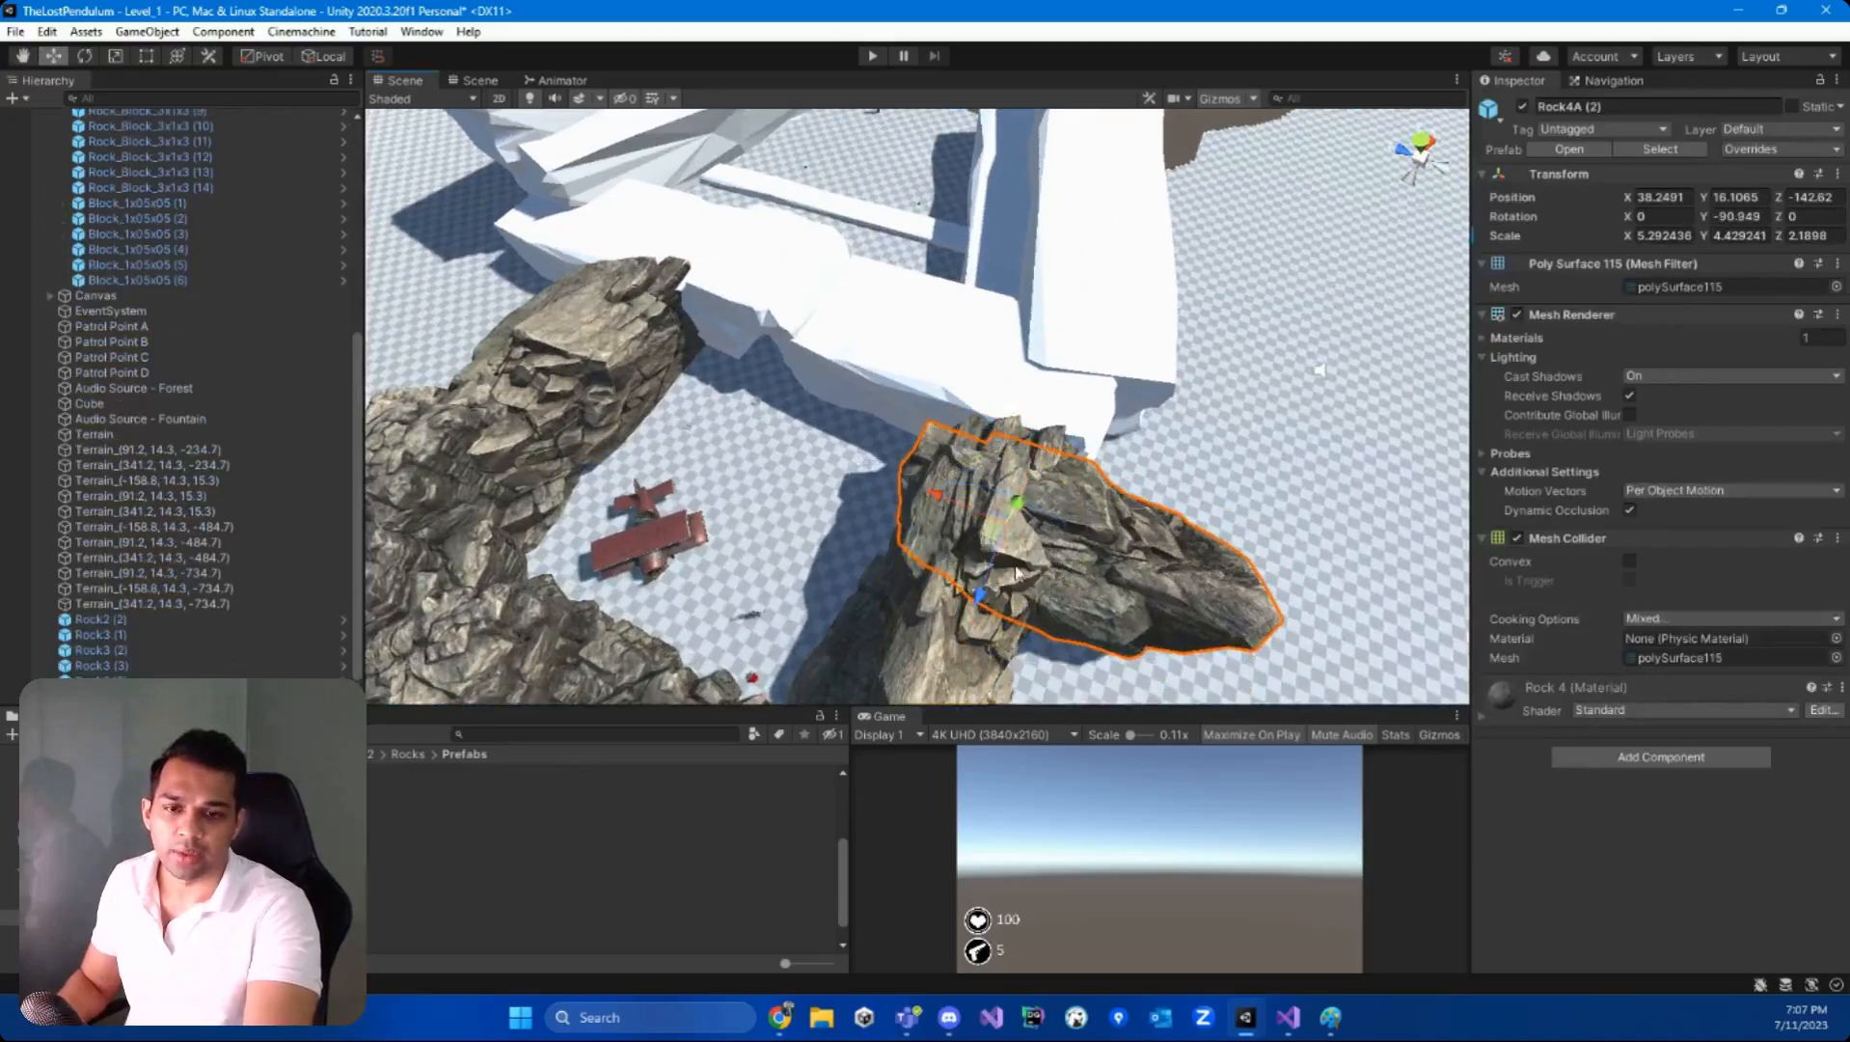
{"action": "left_click_drag", "start_coordinate": [1003, 528], "coordinate": [890, 393]}
- Place the Rock6A prefab at the base of the passage wall on the biplane's side, rotated to about -125° on Y
{"action": "right_click_drag", "start_coordinate": [891, 392], "coordinate": [1128, 236]}
{"action": "scroll", "coordinate": [1090, 250], "scroll_direction": "down", "scroll_amount": 3}
{"action": "right_click_drag", "start_coordinate": [878, 327], "coordinate": [708, 399]}
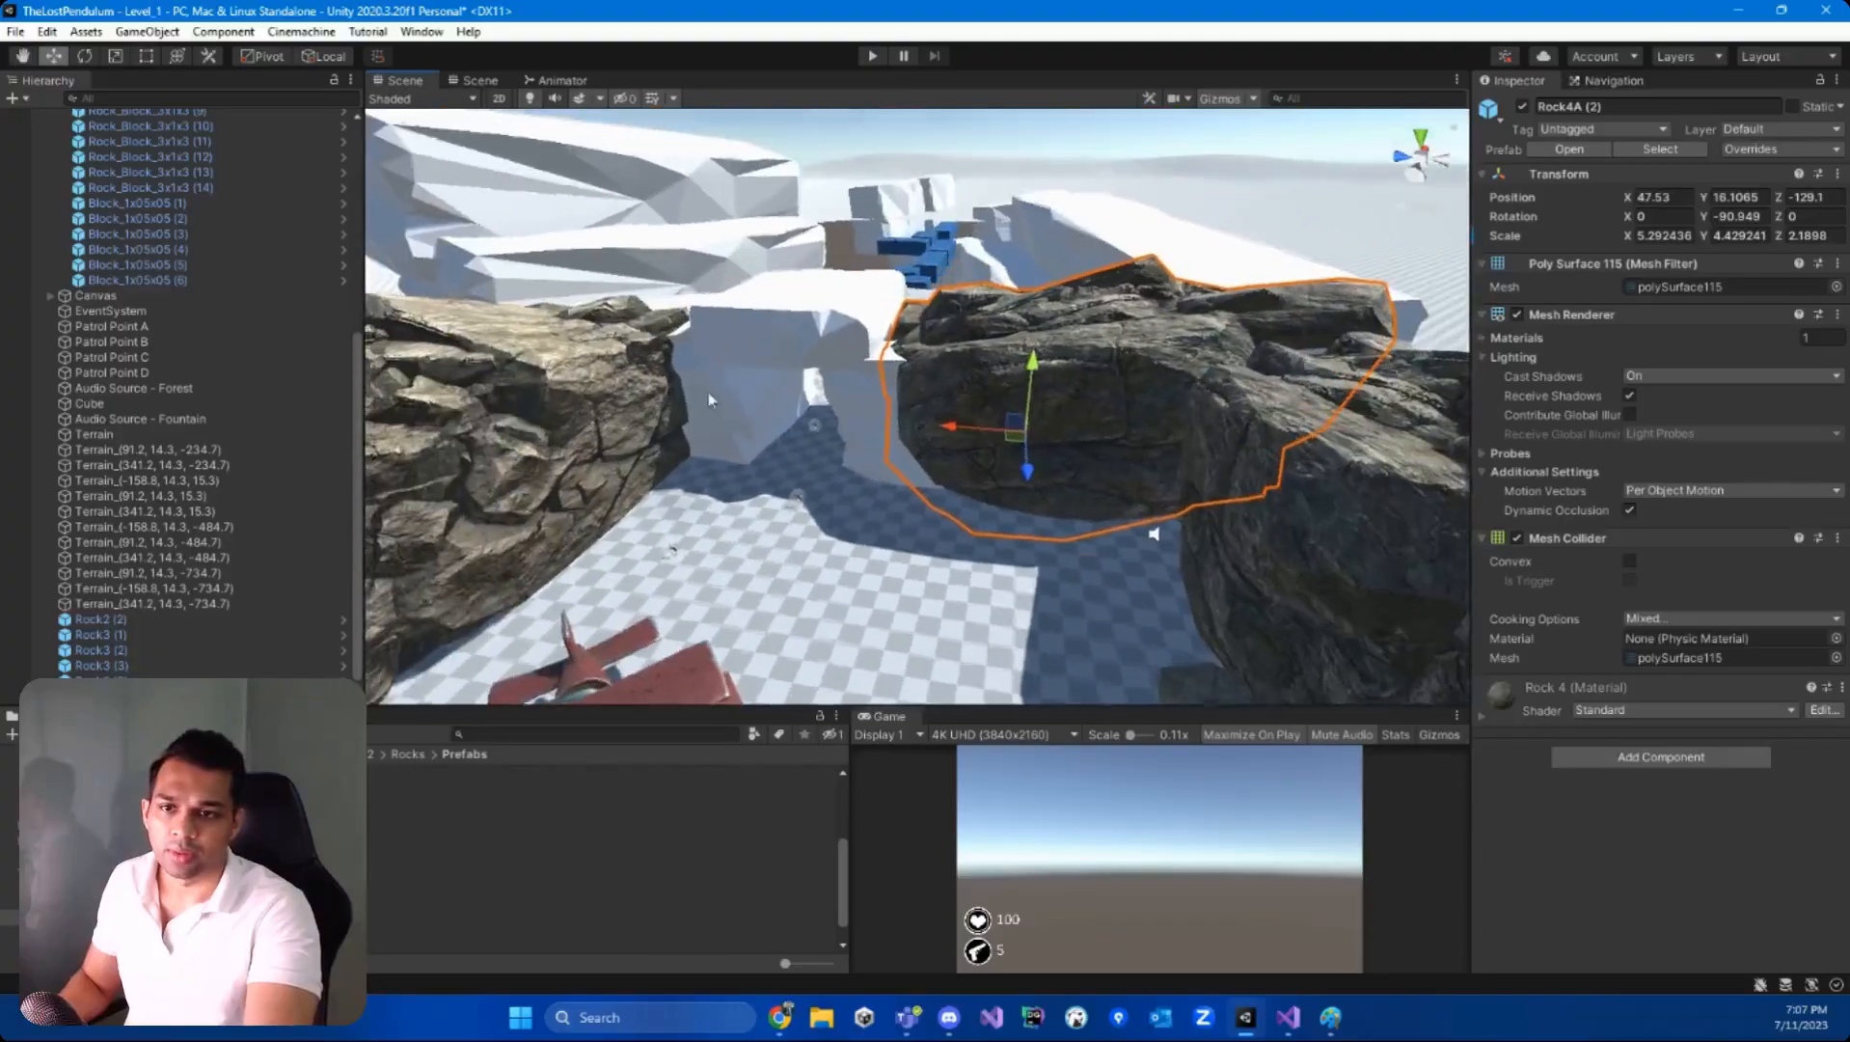
{"action": "left_click", "coordinate": [625, 472]}
{"action": "left_click", "coordinate": [434, 898]}
{"action": "left_click", "coordinate": [434, 914]}
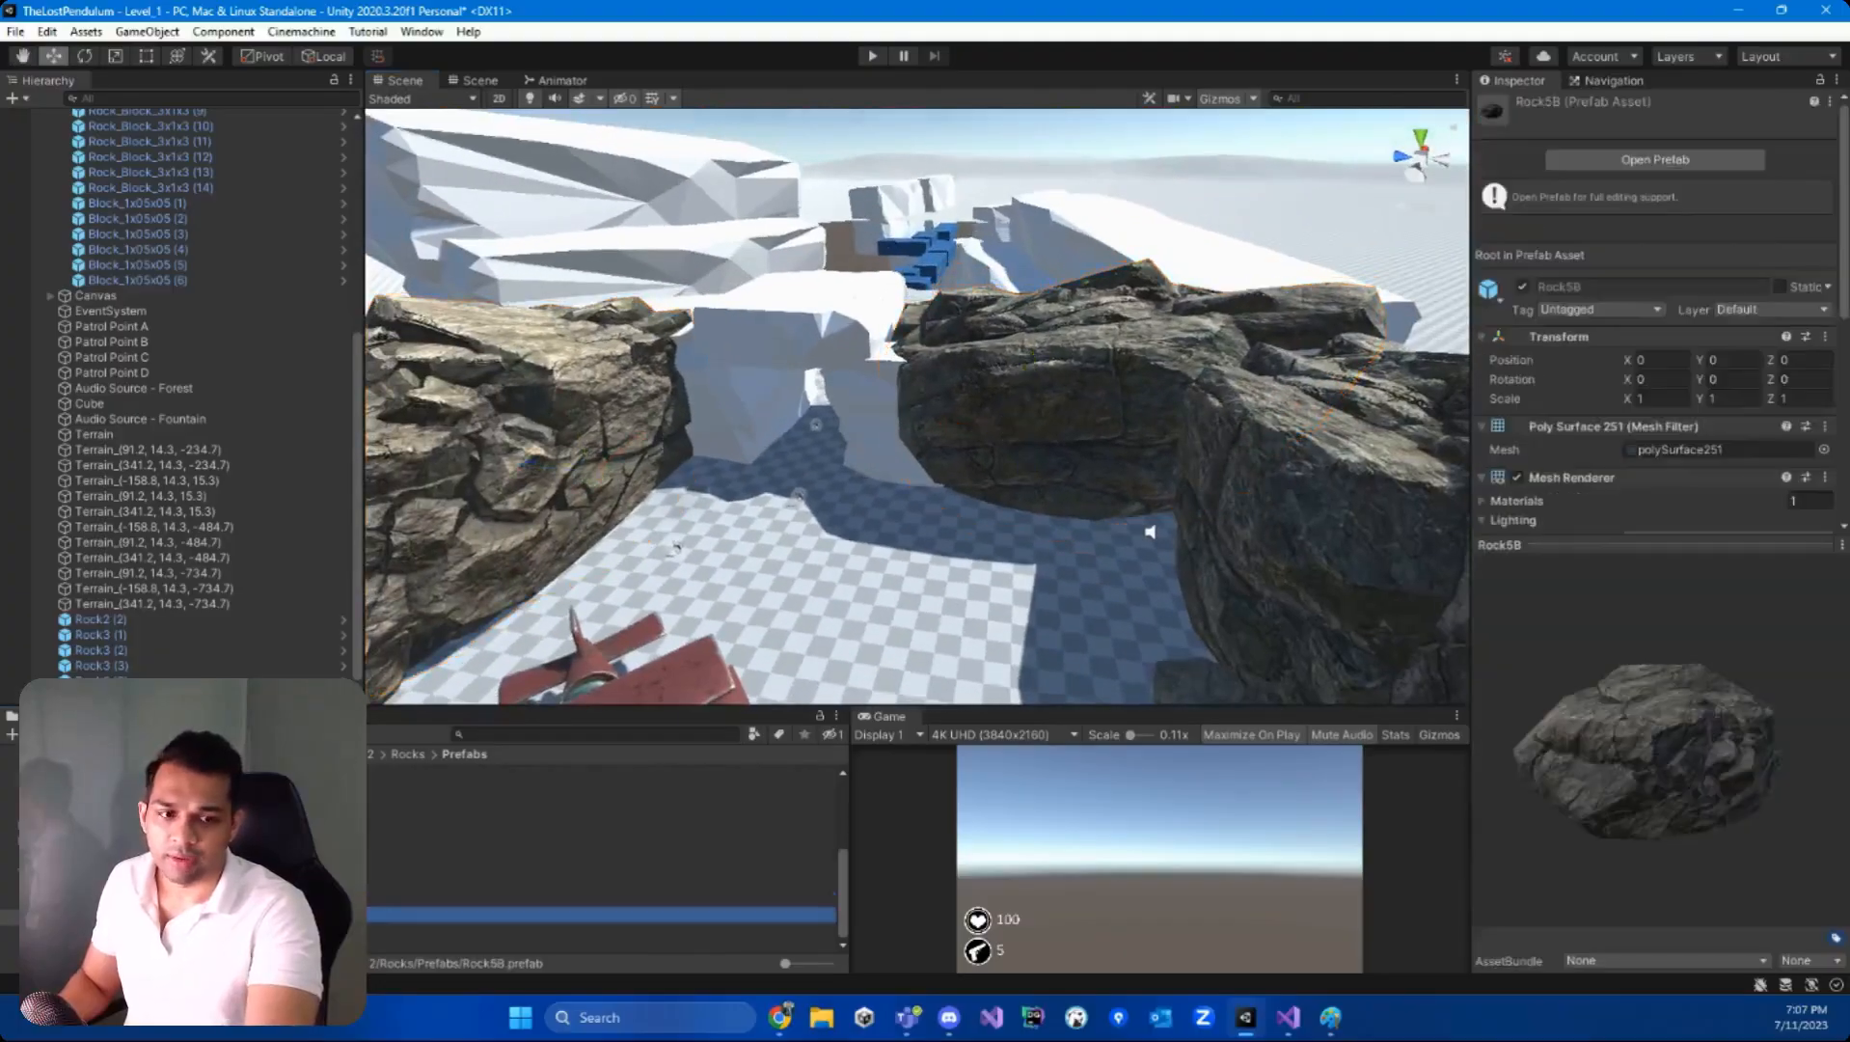
{"action": "left_click_drag", "start_coordinate": [434, 913], "coordinate": [756, 489]}
{"action": "key", "text": "e"}
{"action": "right_click_drag", "start_coordinate": [727, 477], "coordinate": [850, 536]}
{"action": "key", "text": "w"}
{"action": "key", "text": "w"}
{"action": "left_click_drag", "start_coordinate": [763, 421], "coordinate": [707, 381]}
{"action": "right_click_drag", "start_coordinate": [707, 382], "coordinate": [797, 483]}
{"action": "key", "text": "s"}
- Duplicate Rock6A and move the copy to the base of the wall across the passage
{"action": "key", "text": "ctrl+d"}
{"action": "key", "text": "e"}
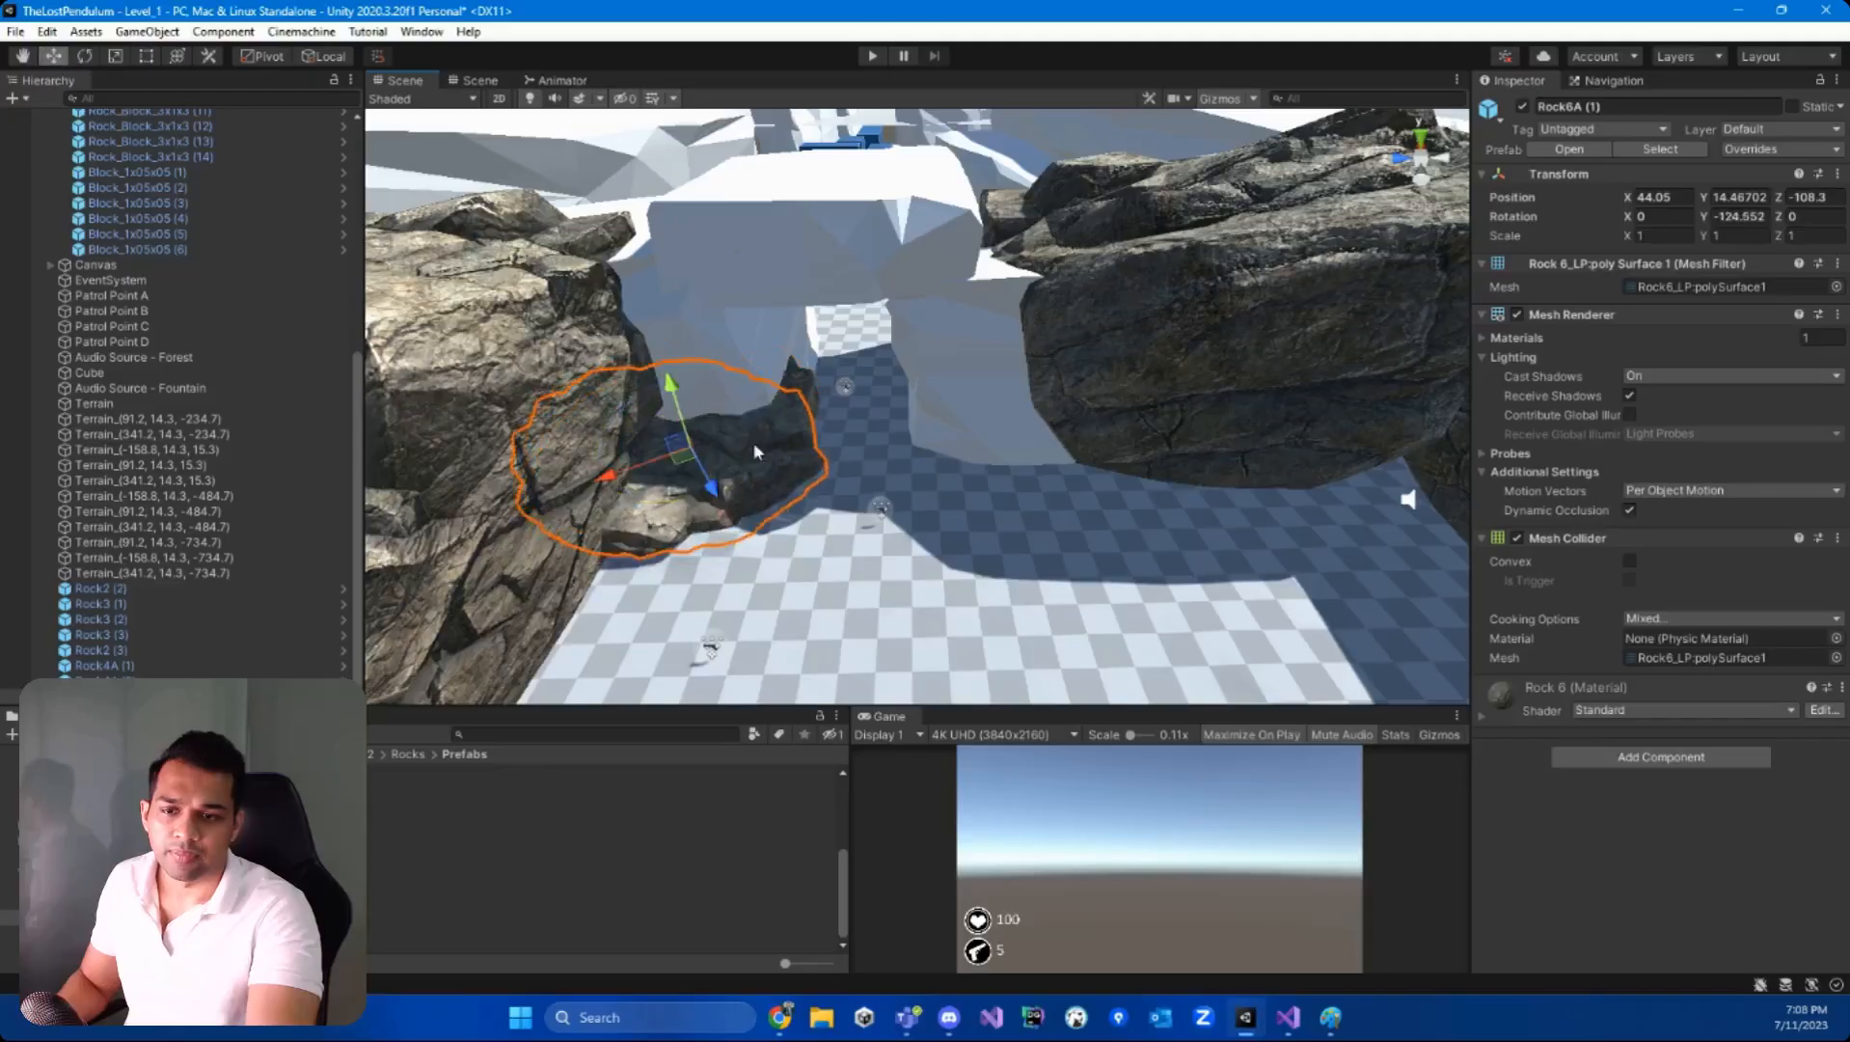
{"action": "left_click_drag", "start_coordinate": [695, 465], "coordinate": [1047, 442]}
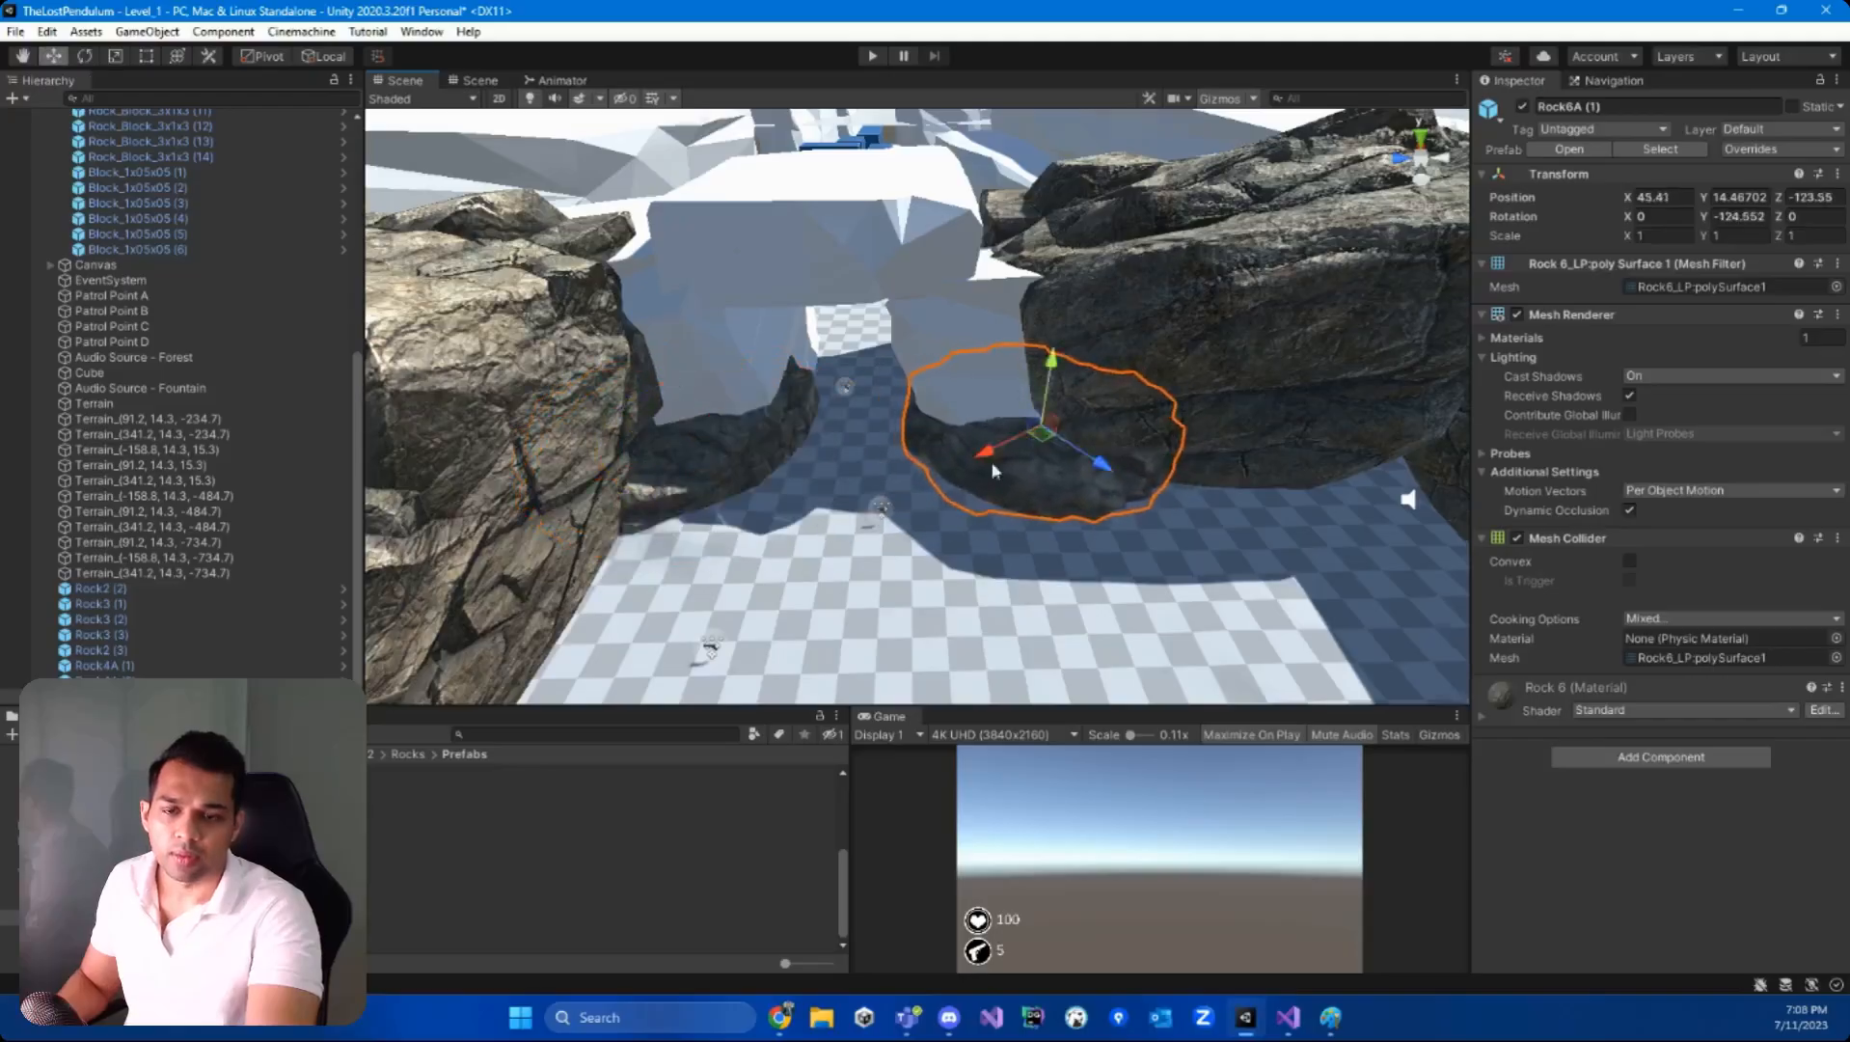
- Place the Rock5A prefab upright on the first Rock6A beside the passage and tilt it to about -10.8° on X
{"action": "scroll", "coordinate": [994, 470], "scroll_direction": "up", "scroll_amount": 5}
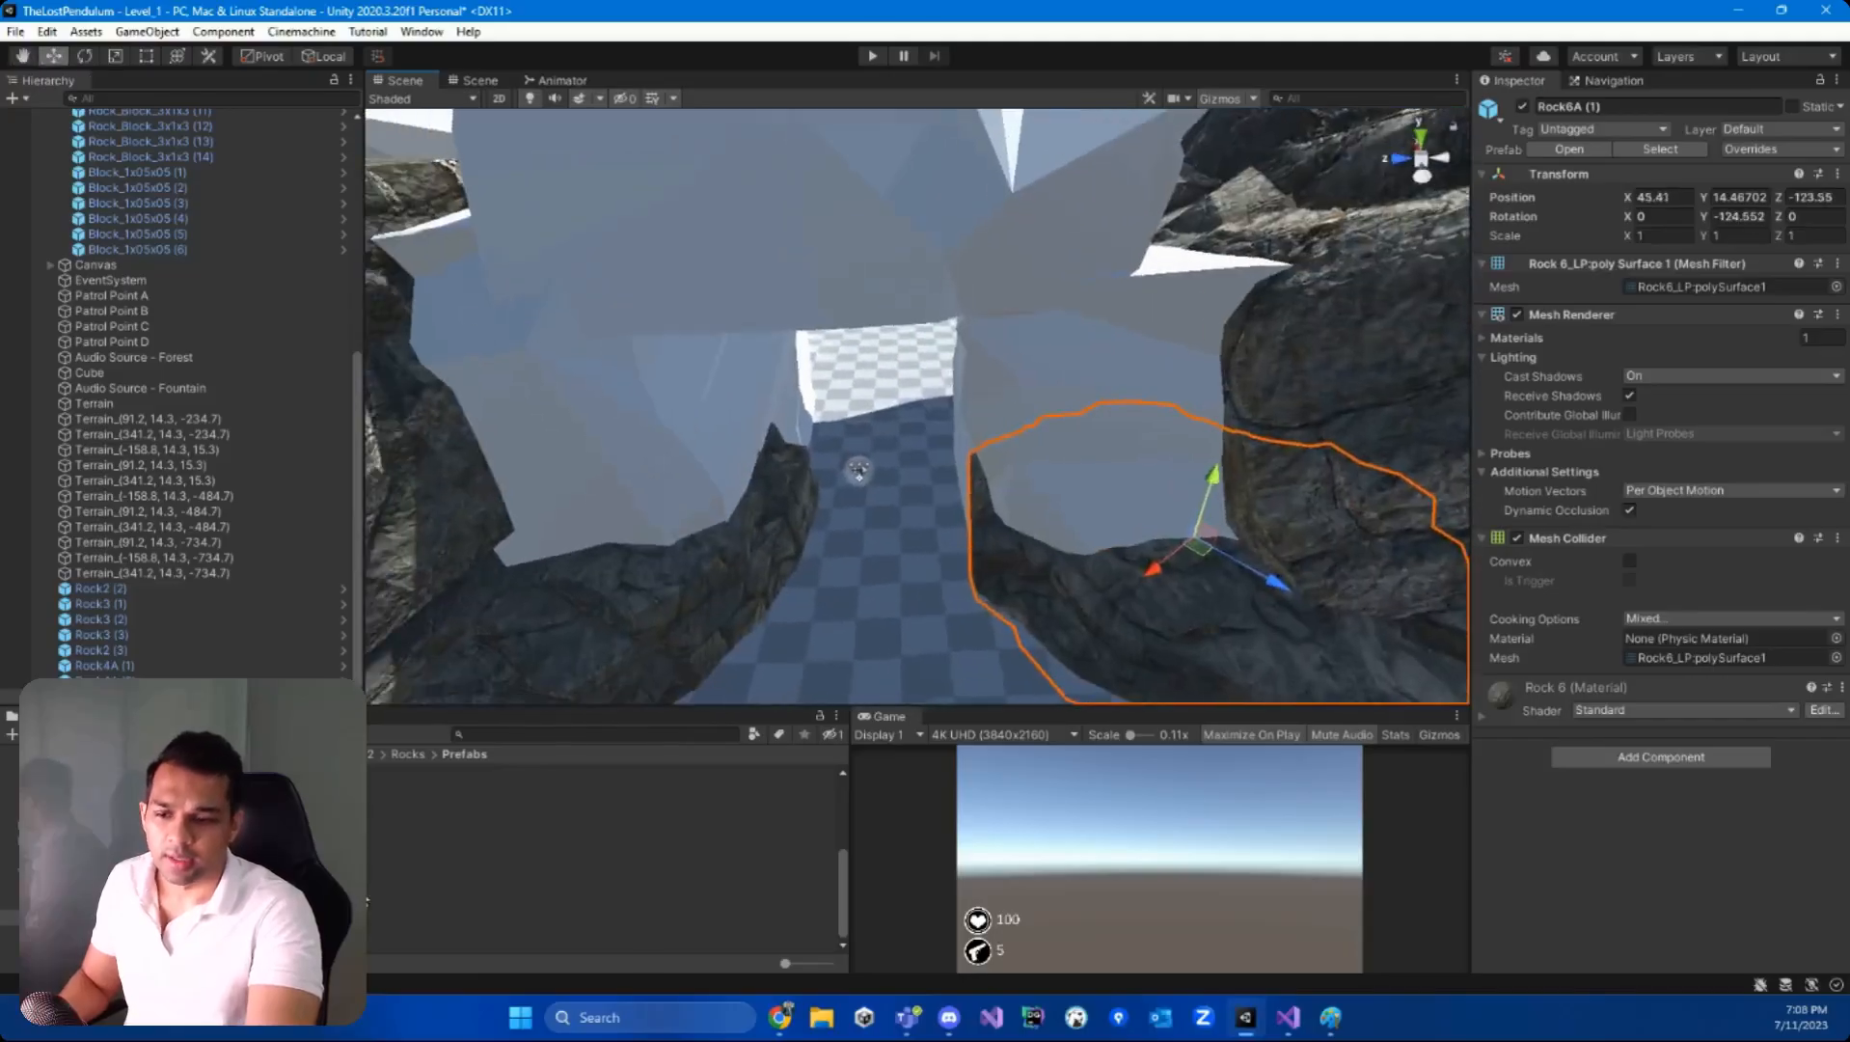
{"action": "left_click", "coordinate": [289, 944]}
{"action": "left_click", "coordinate": [289, 883]}
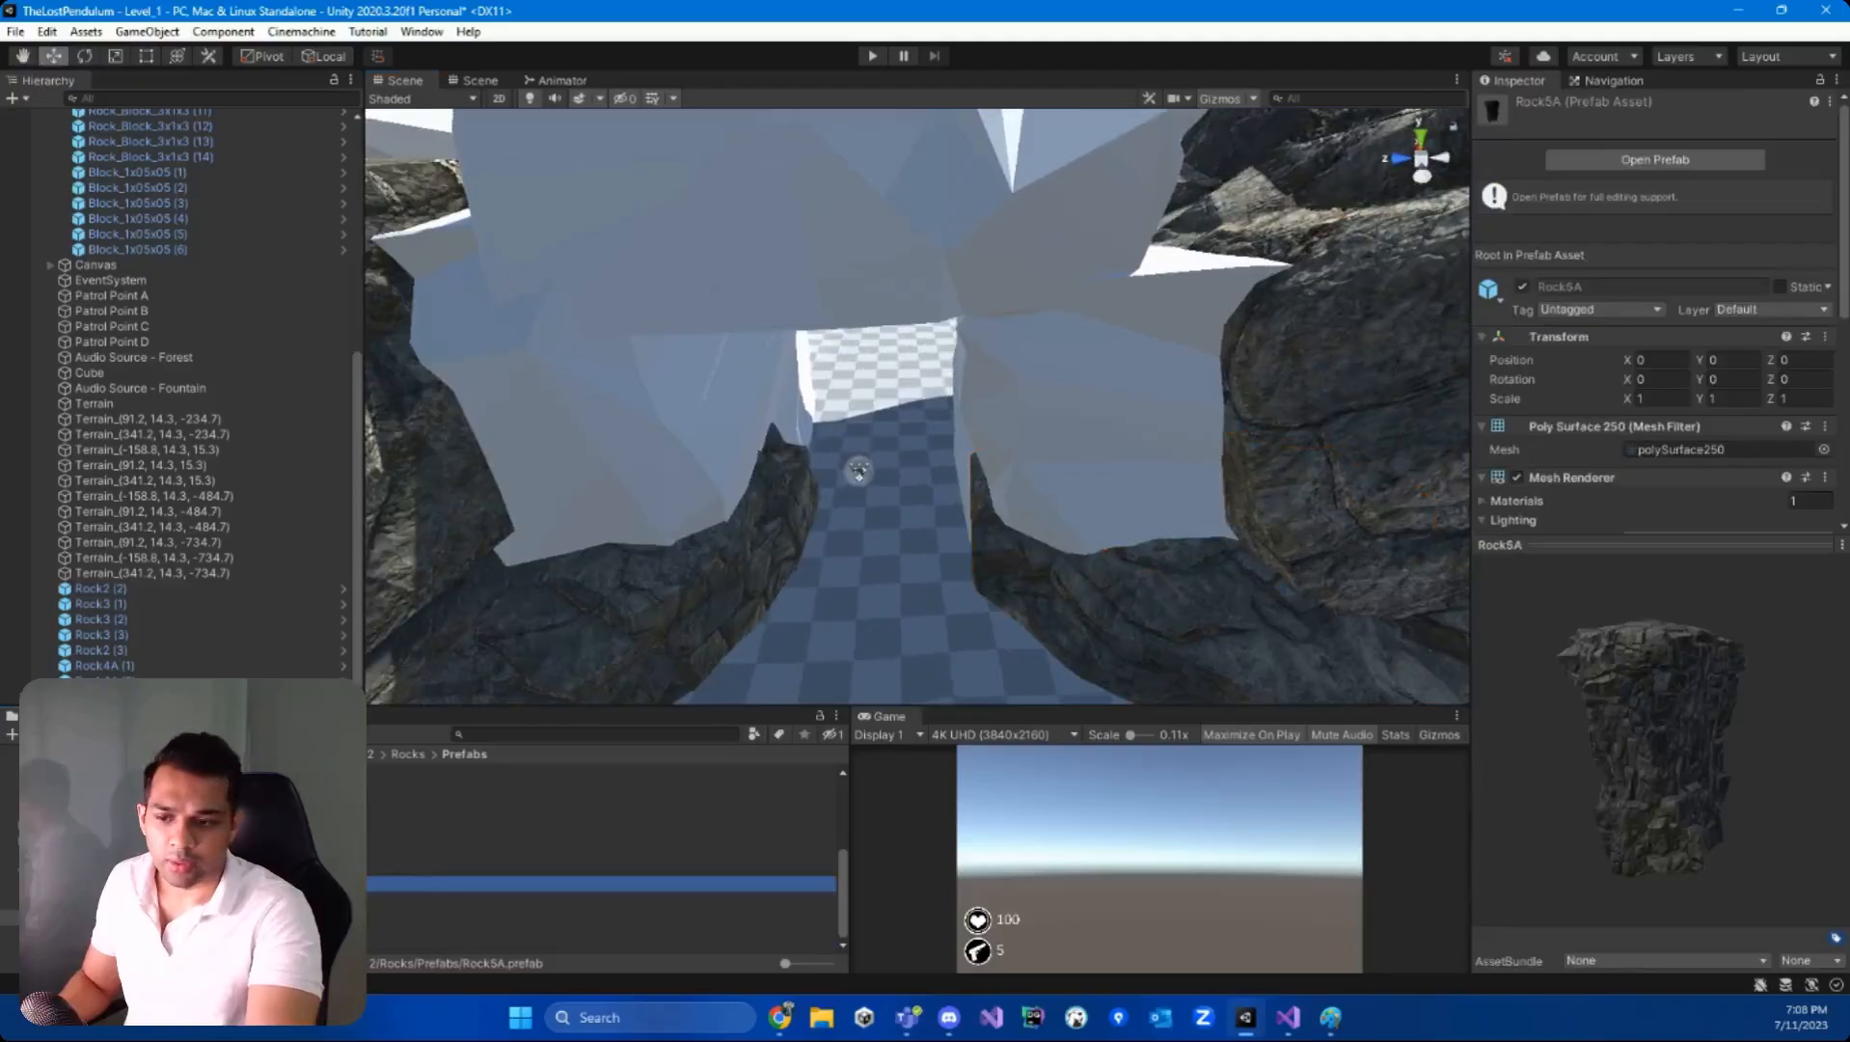
{"action": "left_click_drag", "start_coordinate": [386, 883], "coordinate": [706, 405]}
{"action": "right_click_drag", "start_coordinate": [706, 405], "coordinate": [617, 378]}
{"action": "key", "text": "s"}
{"action": "left_click_drag", "start_coordinate": [904, 387], "coordinate": [821, 461]}
{"action": "left_click_drag", "start_coordinate": [911, 417], "coordinate": [943, 432]}
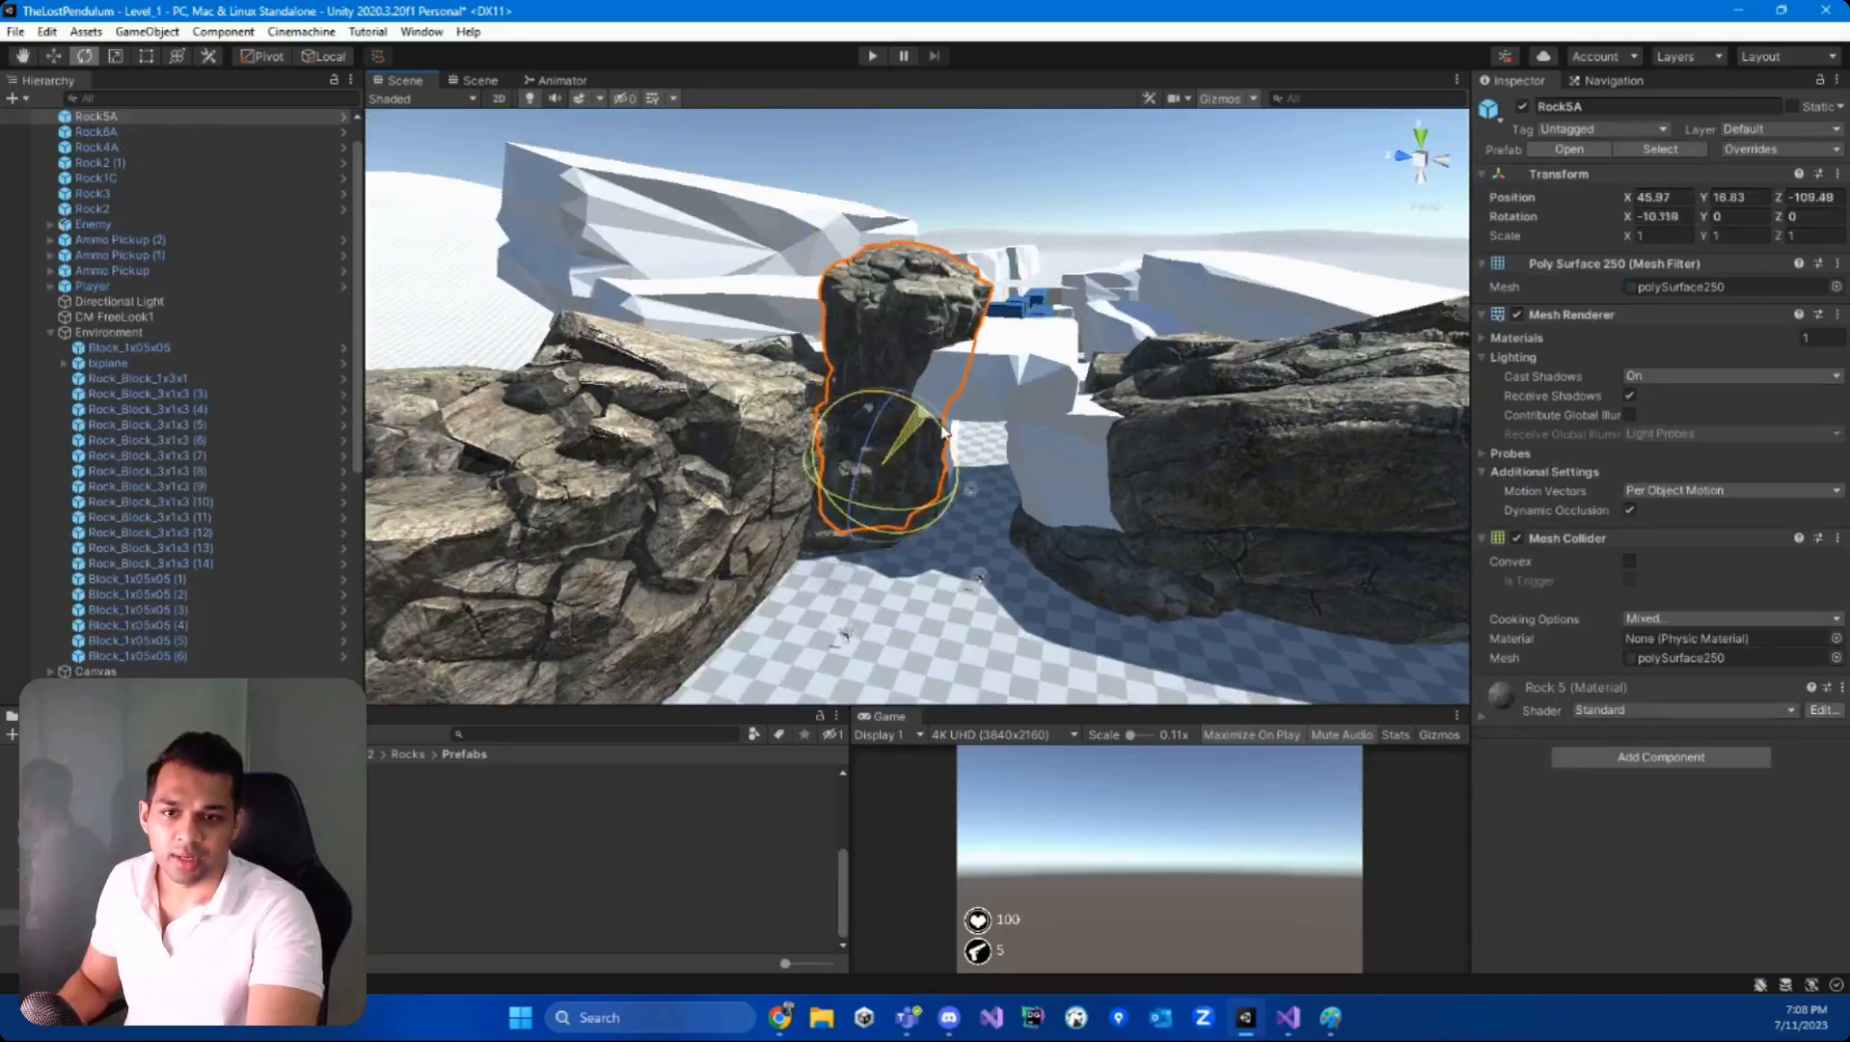
{"action": "scroll", "coordinate": [943, 431], "scroll_direction": "up", "scroll_amount": 5}
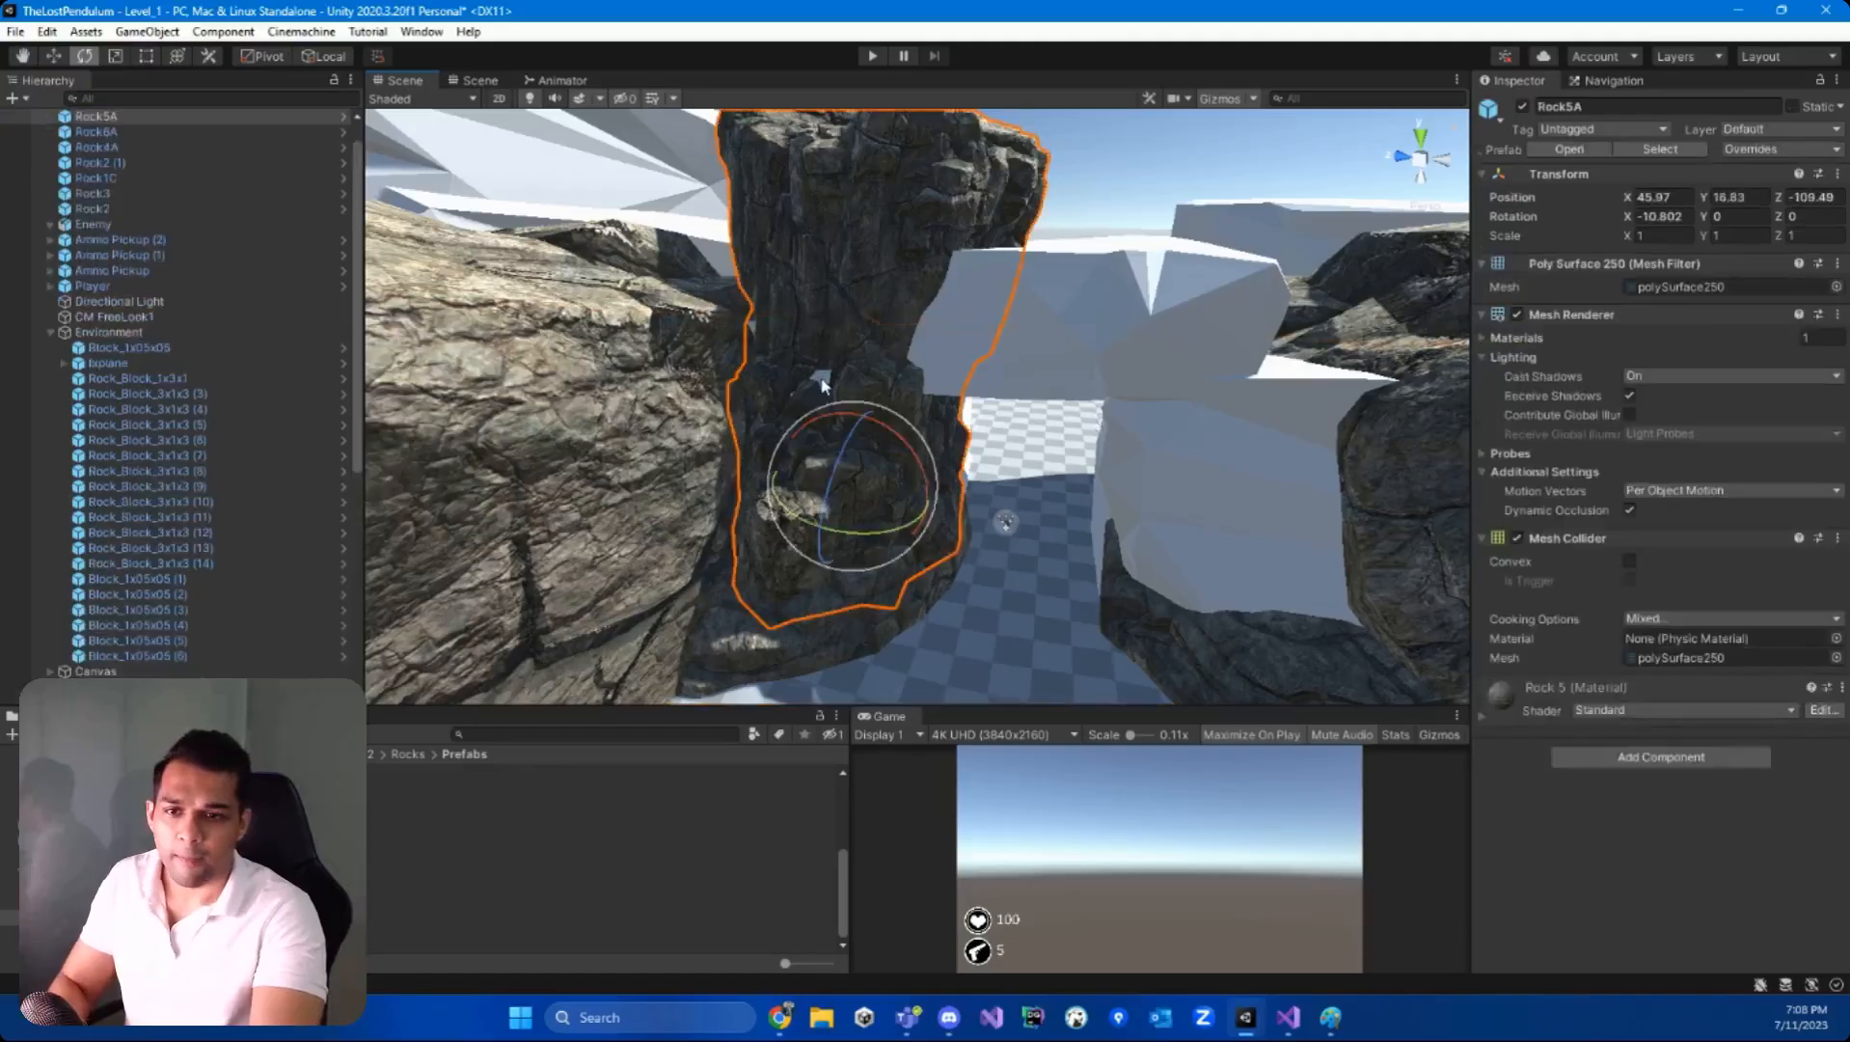
- Delete the blockout block behind Rock5A at the side of the passage
{"action": "right_click_drag", "start_coordinate": [993, 433], "coordinate": [584, 511]}
{"action": "left_click", "coordinate": [977, 434]}
{"action": "key", "text": "Delete"}
- Duplicate Rock5A to the other side of the passage and rotate it to about 4.4°, -113.8°, -3.7°
{"action": "right_click_drag", "start_coordinate": [720, 520], "coordinate": [857, 416]}
{"action": "left_click", "coordinate": [683, 355]}
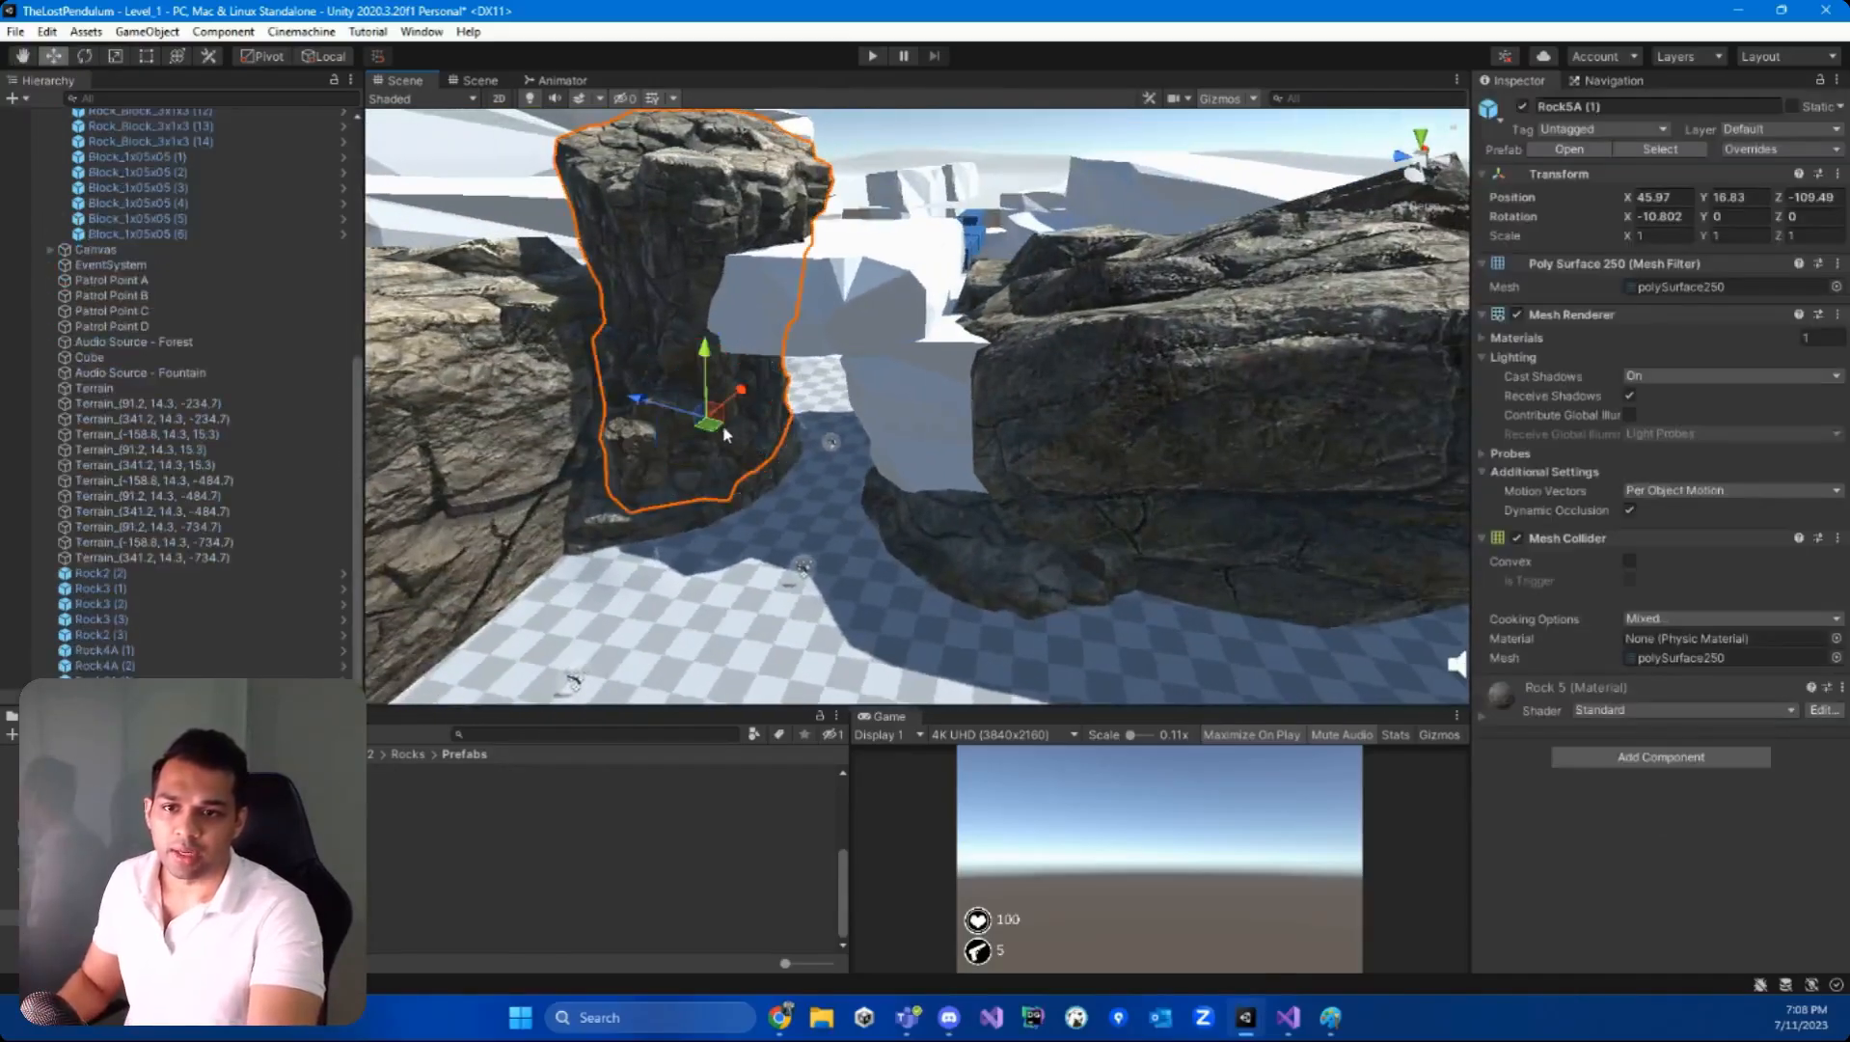
{"action": "left_click_drag", "start_coordinate": [722, 425], "coordinate": [1264, 543]}
{"action": "key", "text": "e"}
{"action": "key", "text": "w"}
{"action": "mouse_move", "coordinate": [988, 417]}
{"action": "left_mouse_down"}
{"action": "mouse_move", "coordinate": [1010, 345]}
{"action": "mouse_move", "coordinate": [1004, 393]}
{"action": "left_mouse_up"}
{"action": "mouse_move", "coordinate": [1004, 393]}
{"action": "right_mouse_down"}
{"action": "mouse_move", "coordinate": [1029, 399]}
{"action": "mouse_move", "coordinate": [1000, 403]}
{"action": "right_mouse_up"}
{"action": "key", "text": "s"}
{"action": "key", "text": "e"}
{"action": "left_click_drag", "start_coordinate": [1000, 403], "coordinate": [963, 410]}
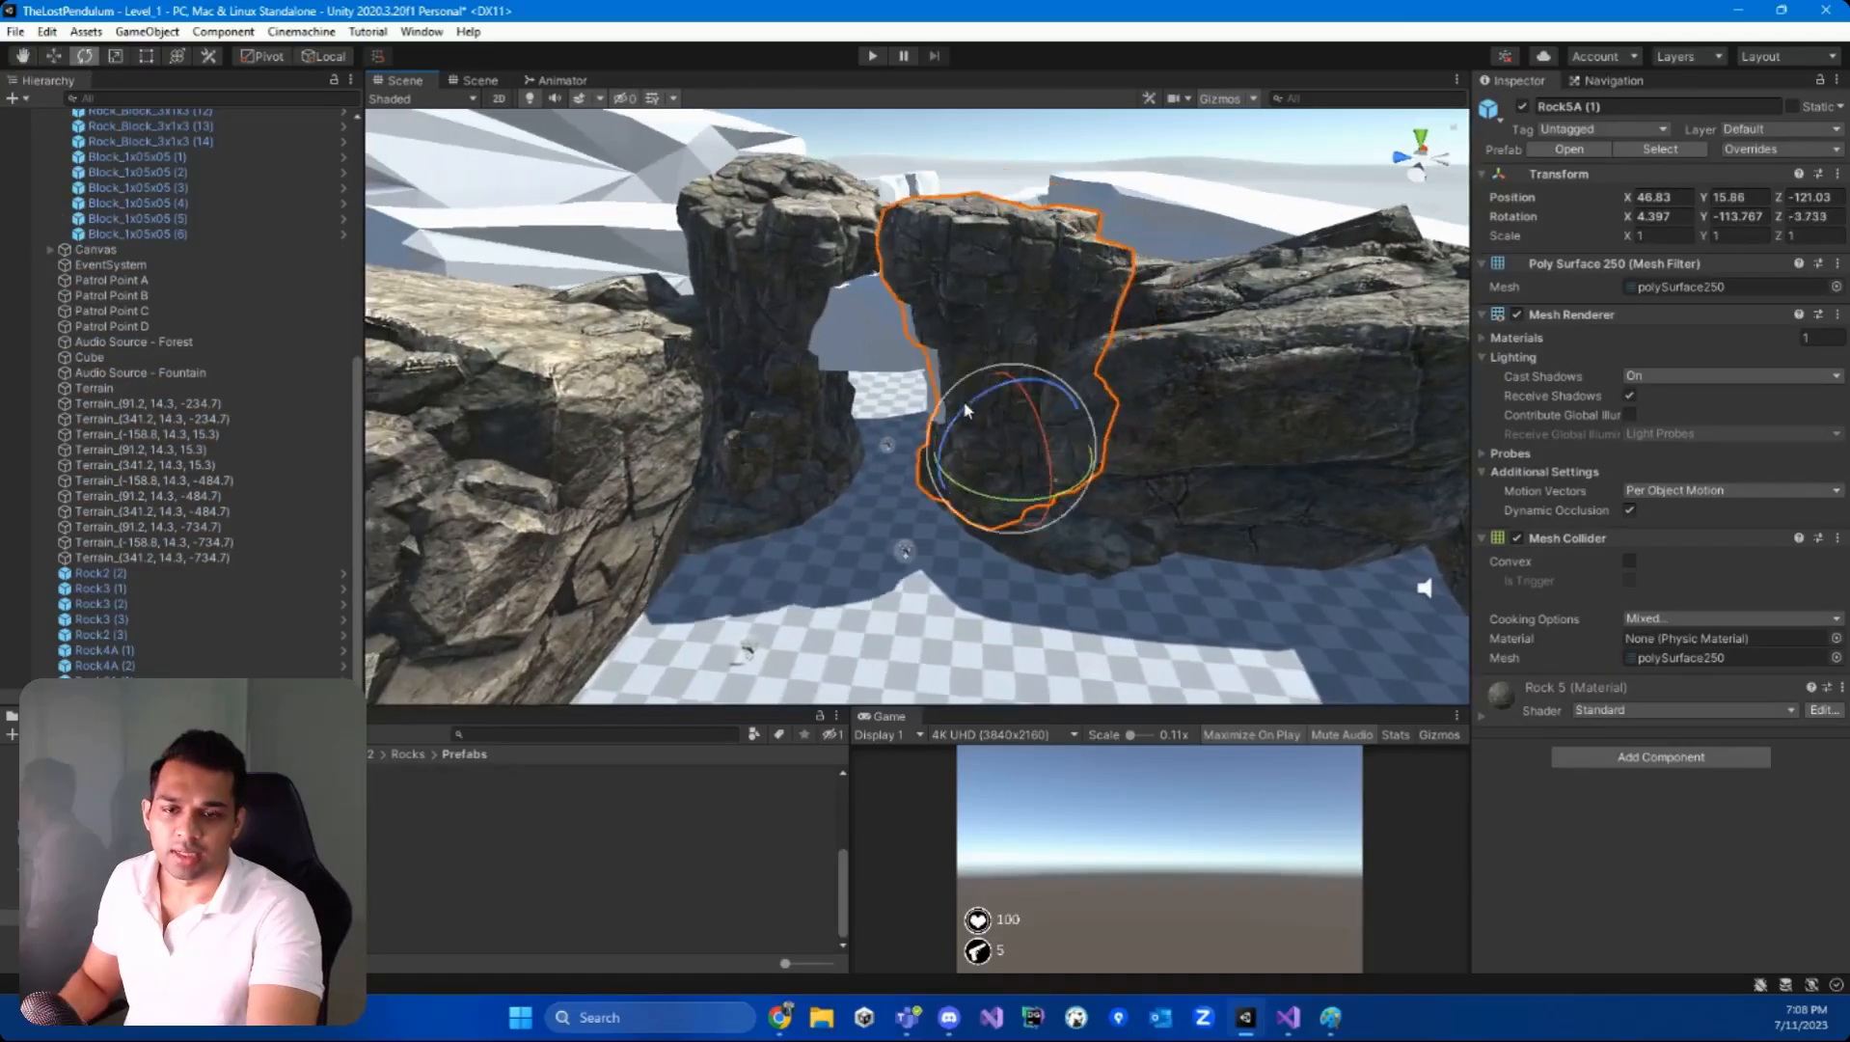
- Shift the Rock5A copy deeper into the passage, to about 49 on X, 16.09 on Y and -121.61 on Z
{"action": "right_click_drag", "start_coordinate": [961, 452], "coordinate": [1050, 523]}
{"action": "key", "text": "w"}
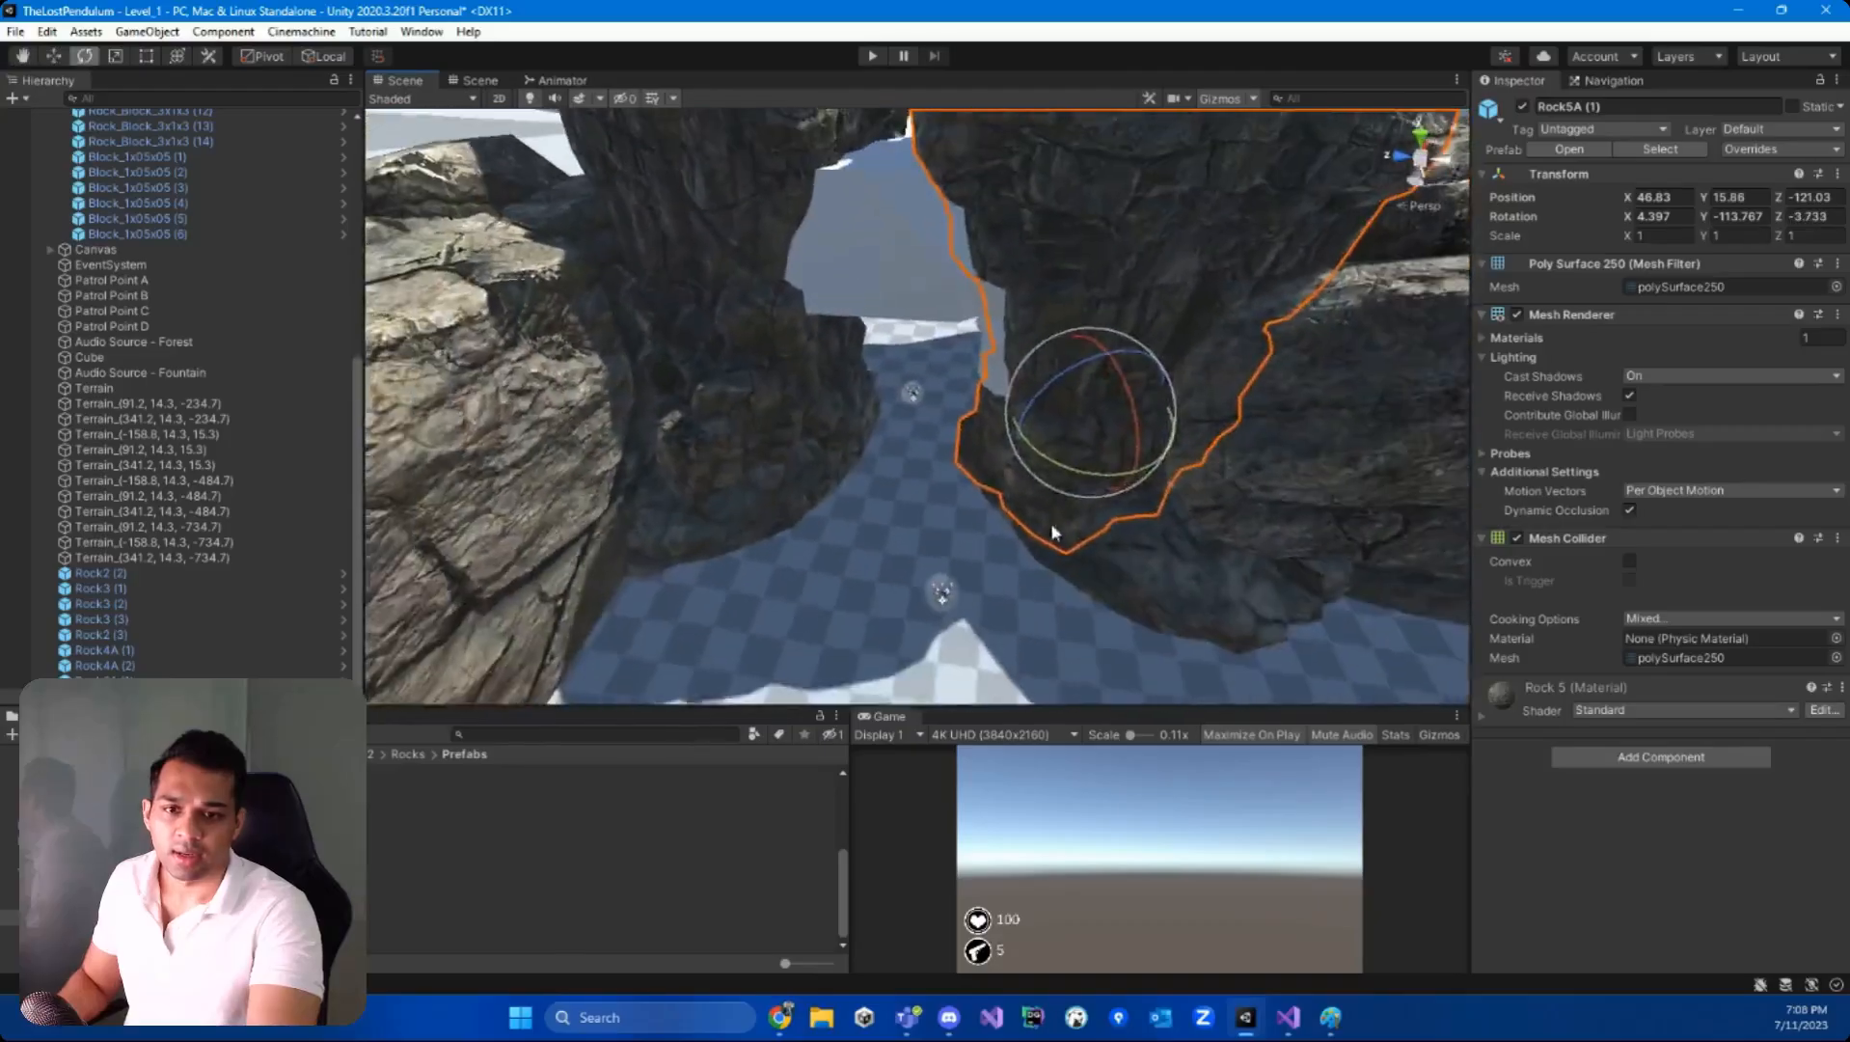
{"action": "key", "text": "w"}
{"action": "mouse_move", "coordinate": [1080, 422]}
{"action": "left_mouse_down"}
{"action": "mouse_move", "coordinate": [1109, 430]}
{"action": "mouse_move", "coordinate": [1093, 391]}
{"action": "left_mouse_up"}
{"action": "right_click_drag", "start_coordinate": [1094, 391], "coordinate": [1067, 394]}
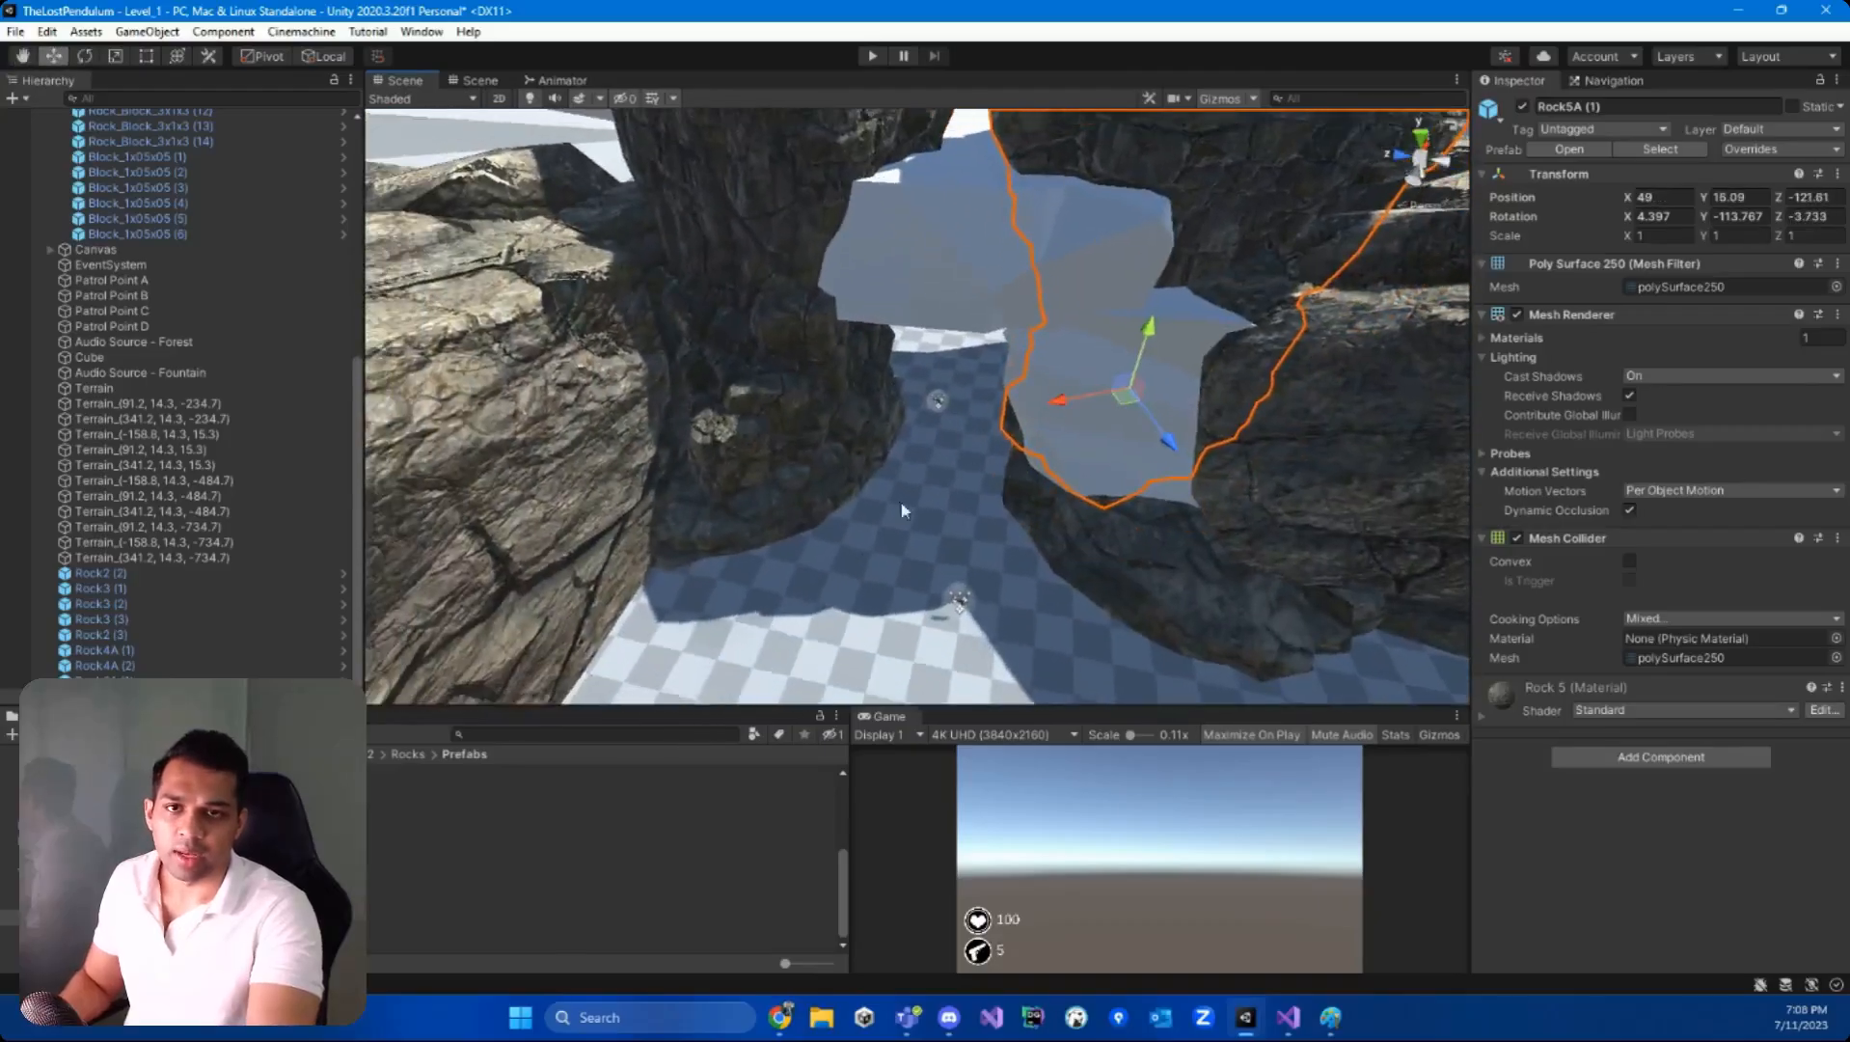
- Duplicate the Rock6A at the base of the passage, centre the copy in the passage and raise it above the opening
{"action": "mouse_move", "coordinate": [957, 447]}
{"action": "right_mouse_down"}
{"action": "mouse_move", "coordinate": [954, 413]}
{"action": "mouse_move", "coordinate": [956, 430]}
{"action": "right_mouse_up"}
{"action": "scroll", "coordinate": [1003, 488], "scroll_direction": "down", "scroll_amount": 5}
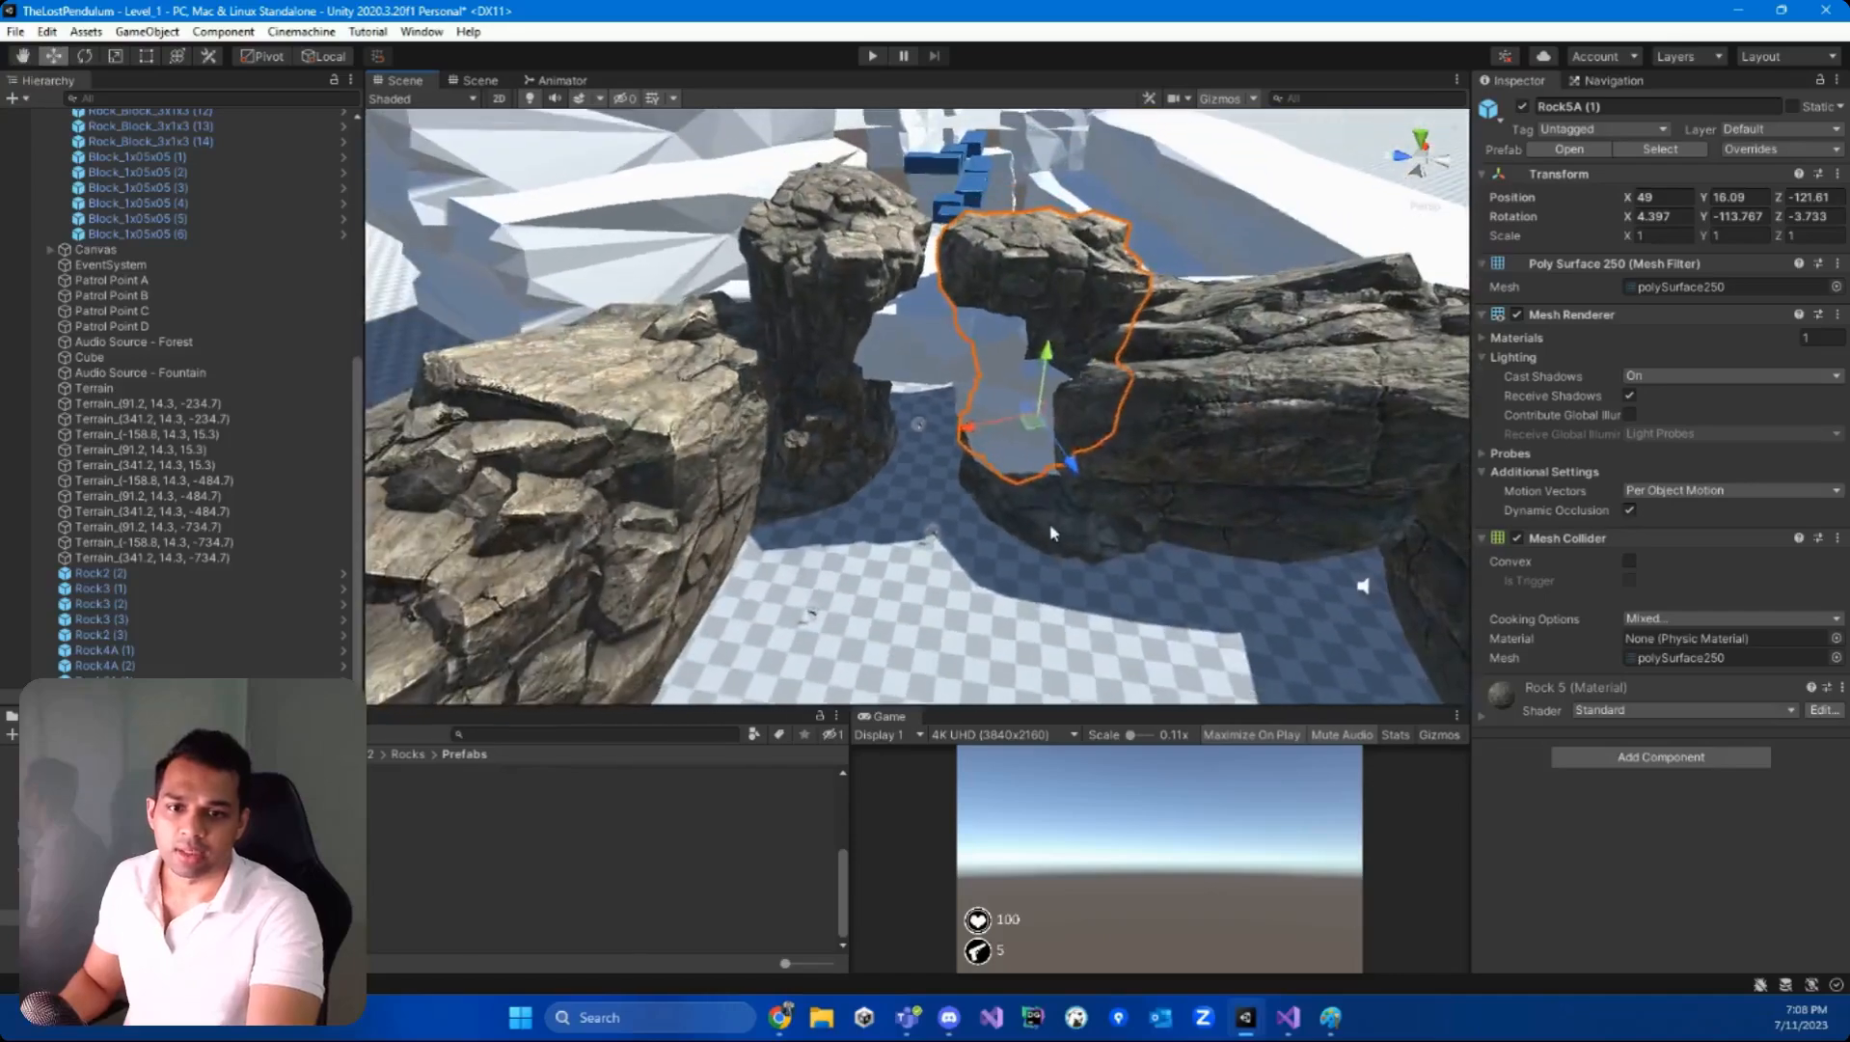
{"action": "left_click", "coordinate": [1052, 533]}
{"action": "left_click_drag", "start_coordinate": [1070, 502], "coordinate": [939, 480]}
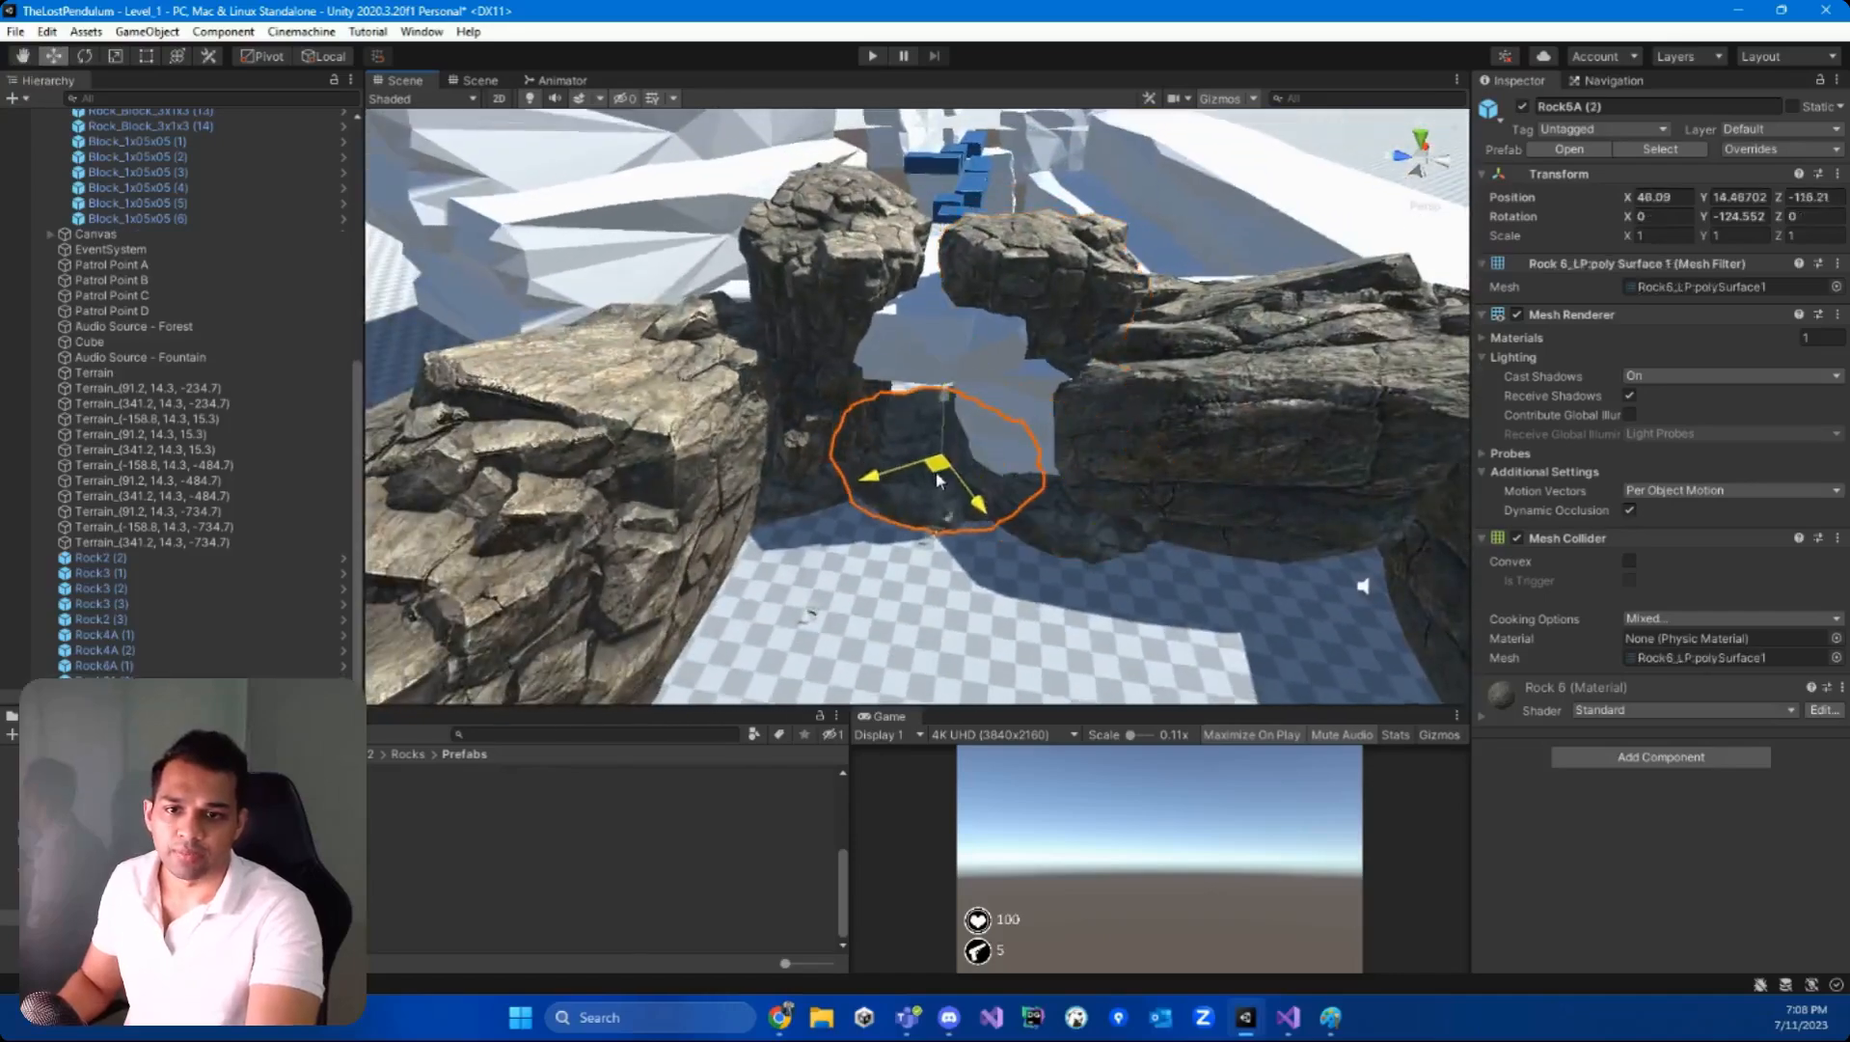
{"action": "left_click_drag", "start_coordinate": [944, 407], "coordinate": [945, 247]}
- Scale the raised Rock6A copy to about 1.45 on Y and position it at about 46.01, 22.58, -116.22
{"action": "key", "text": "w"}
{"action": "mouse_move", "coordinate": [945, 247]}
{"action": "right_mouse_down"}
{"action": "mouse_move", "coordinate": [915, 292]}
{"action": "mouse_move", "coordinate": [972, 253]}
{"action": "right_mouse_up"}
{"action": "key", "text": "s"}
{"action": "left_click_drag", "start_coordinate": [974, 227], "coordinate": [975, 198]}
{"action": "key", "text": "w"}
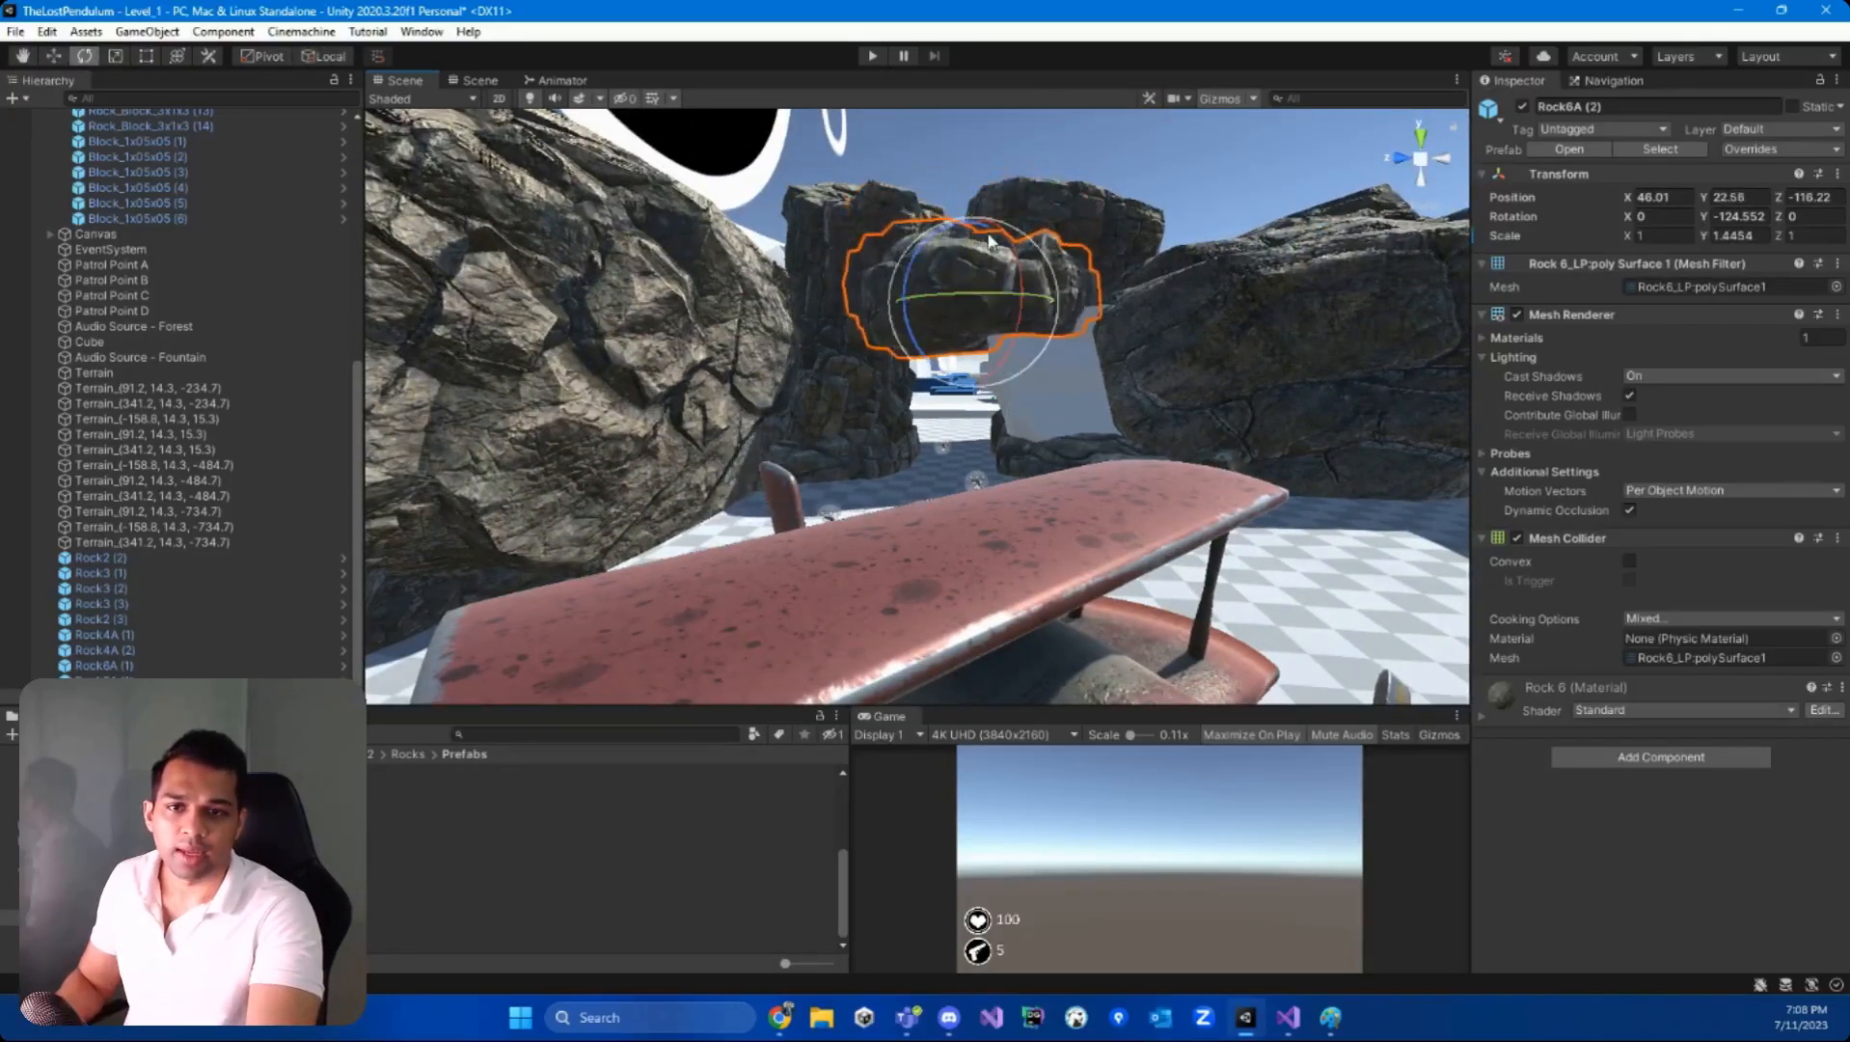
- Place the Rock4B prefab on the low rock beside the passage and shift it inward to about 44.79 on X
{"action": "left_click", "coordinate": [1175, 377]}
{"action": "right_click_drag", "start_coordinate": [1175, 377], "coordinate": [1056, 353]}
{"action": "left_click", "coordinate": [397, 879]}
{"action": "key", "text": "Up"}
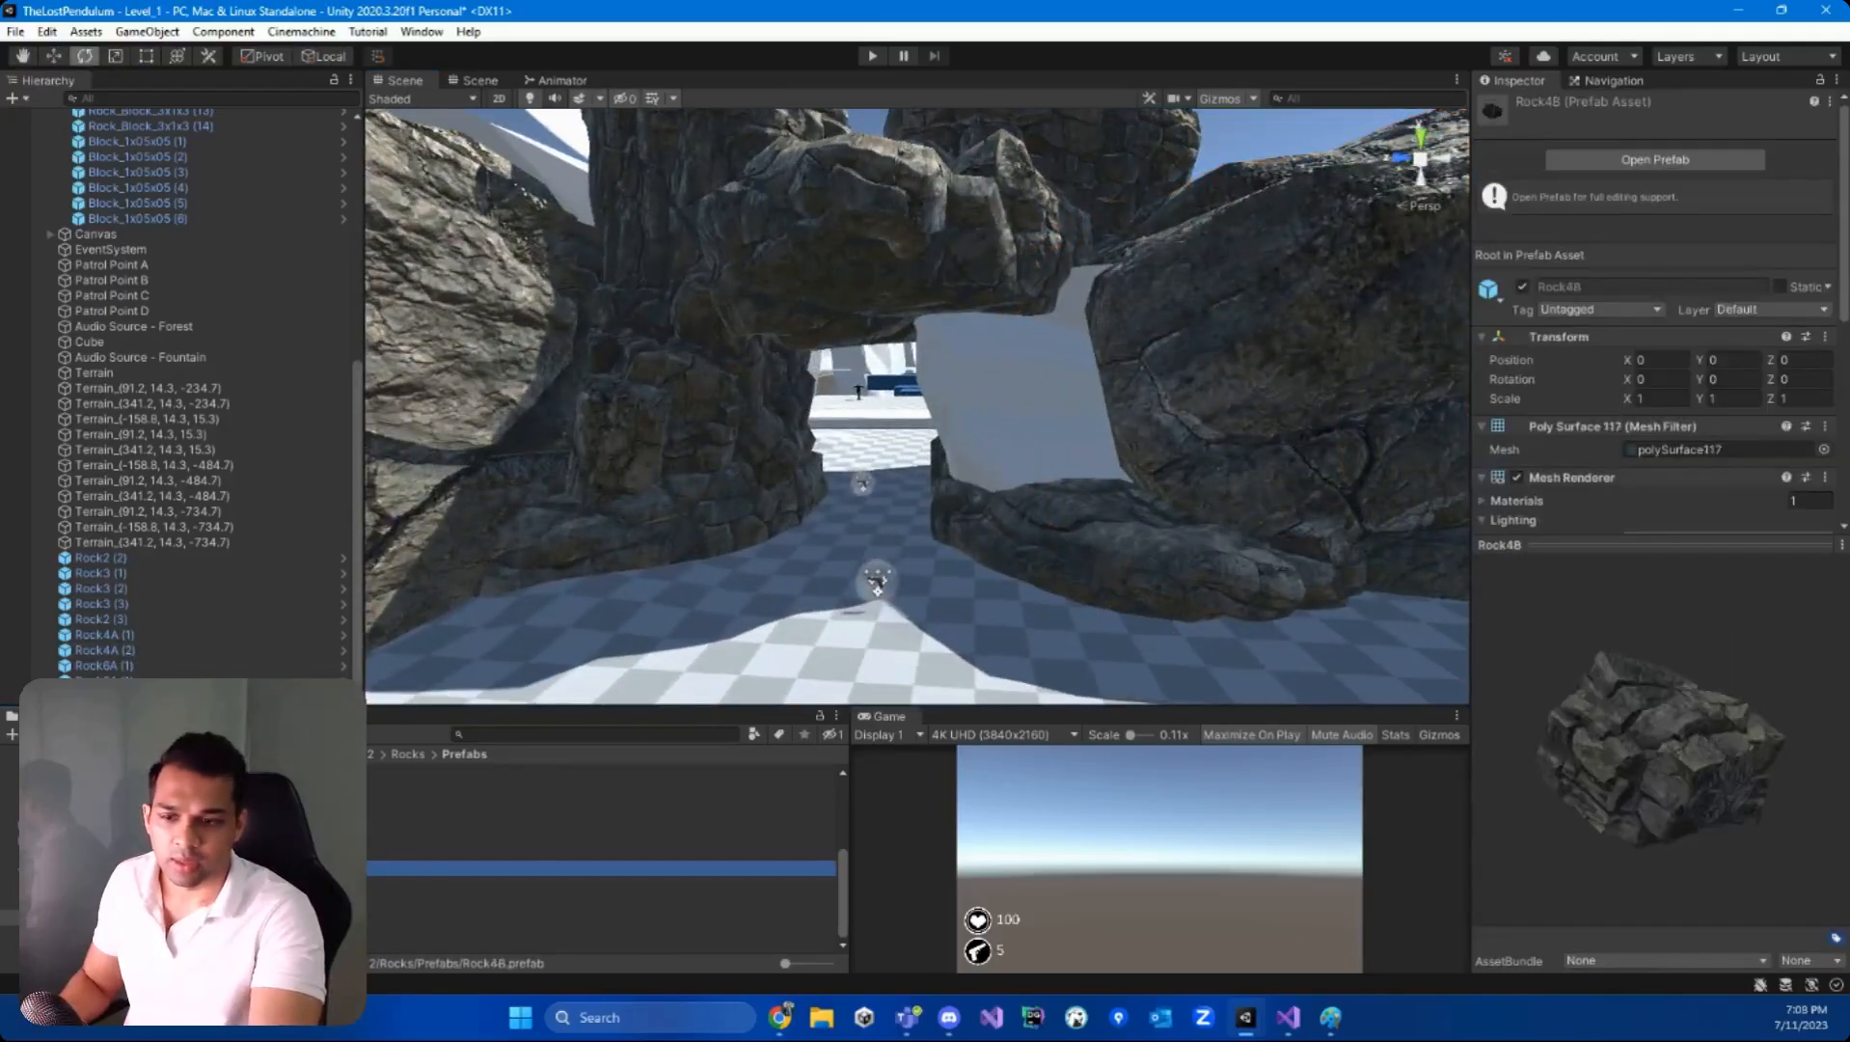
{"action": "left_click_drag", "start_coordinate": [583, 771], "coordinate": [1094, 510]}
{"action": "key", "text": "w"}
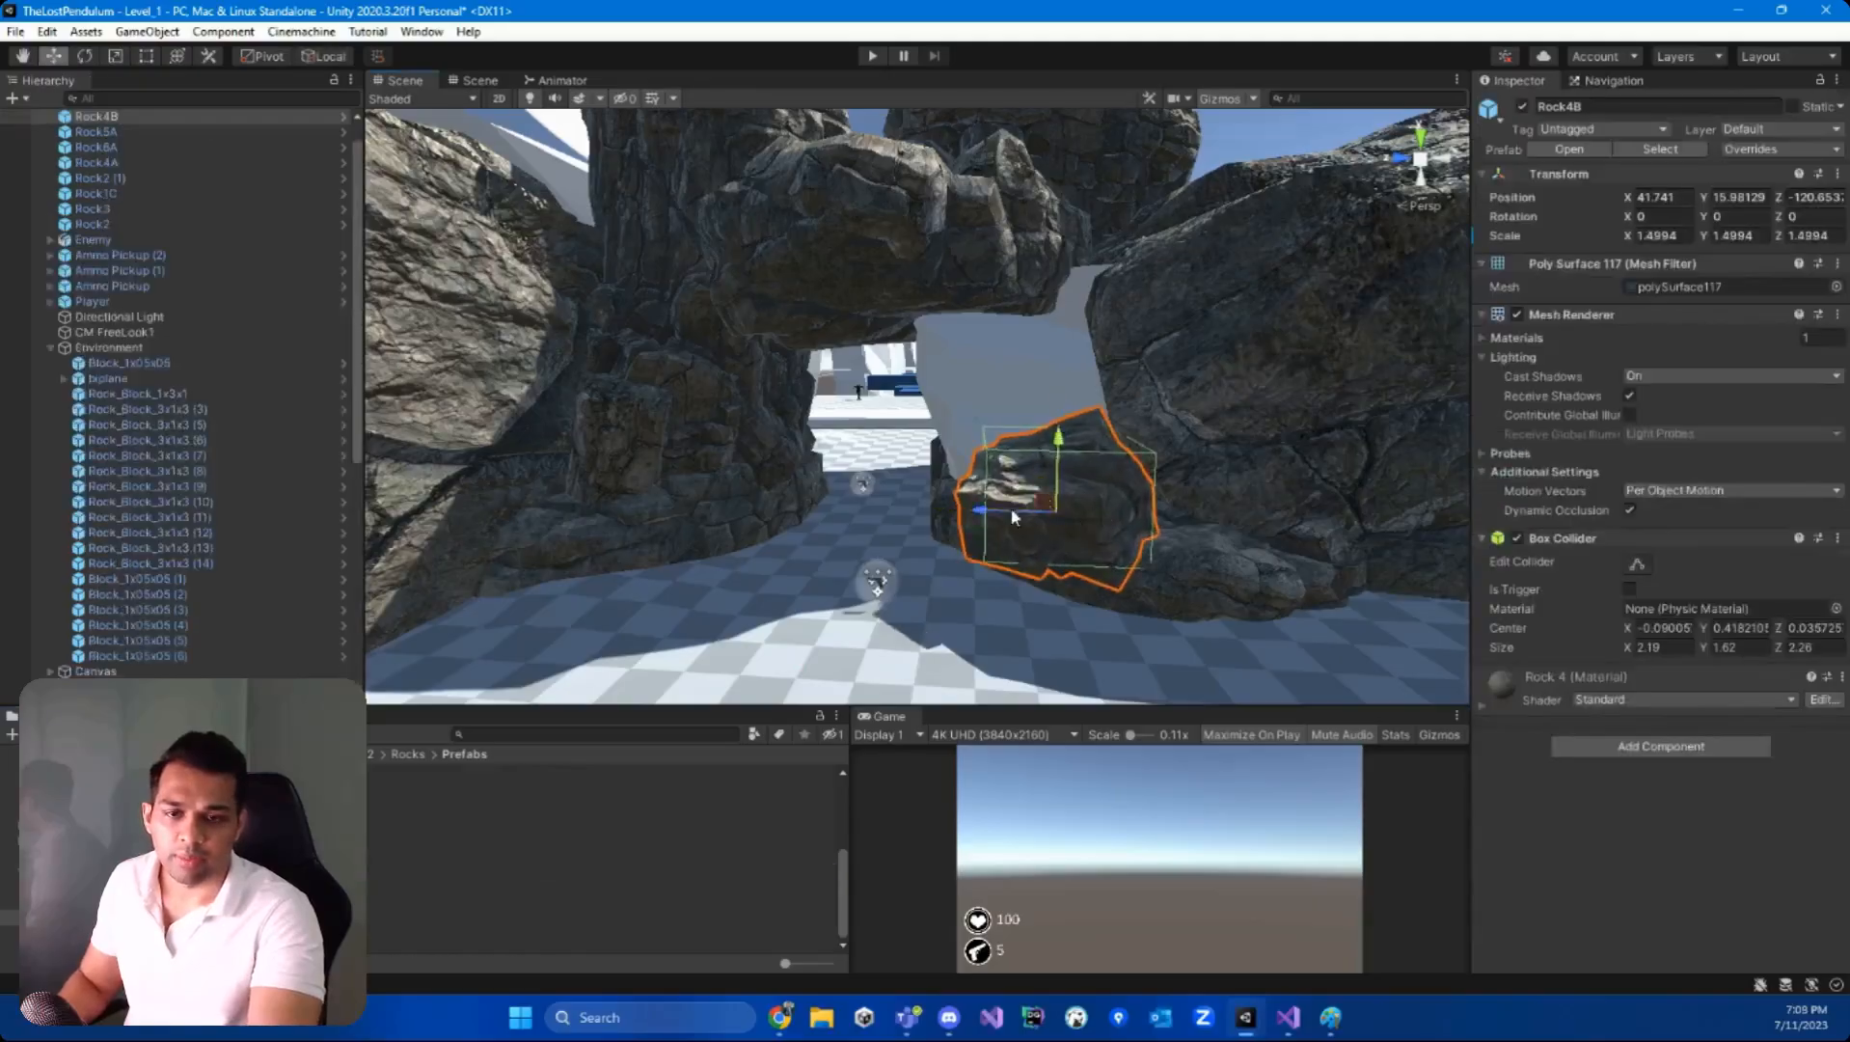
{"action": "right_click_drag", "start_coordinate": [1094, 511], "coordinate": [1026, 455]}
{"action": "left_click_drag", "start_coordinate": [1026, 455], "coordinate": [966, 414]}
- Stretch Rock4B taller and wider so it covers the side wall of the passage
{"action": "key", "text": "r"}
{"action": "key", "text": "t"}
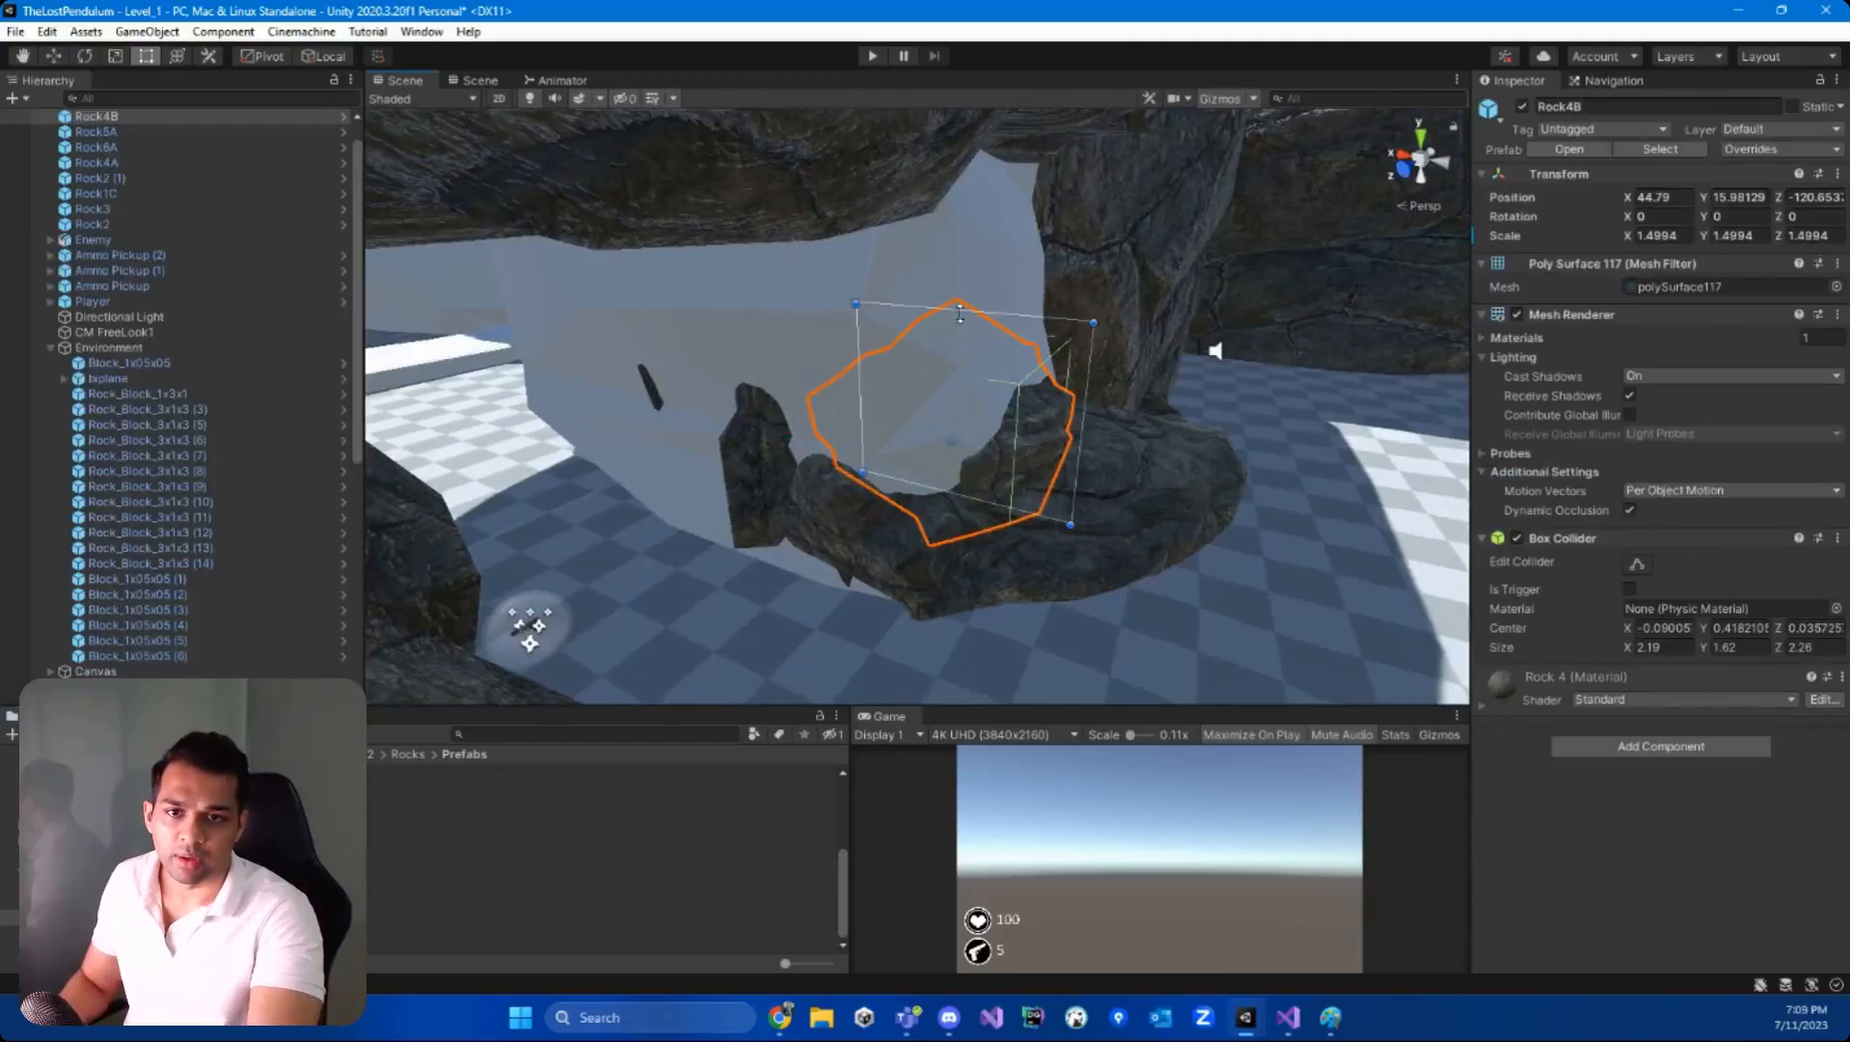
{"action": "left_click_drag", "start_coordinate": [960, 313], "coordinate": [964, 135]}
{"action": "right_click_drag", "start_coordinate": [965, 135], "coordinate": [839, 305]}
{"action": "key", "text": "s"}
{"action": "left_click_drag", "start_coordinate": [1010, 364], "coordinate": [1061, 365]}
- Delete the blockout block behind Rock4B at the side of the passage
{"action": "right_click_drag", "start_coordinate": [947, 380], "coordinate": [1037, 342]}
{"action": "key", "text": "s"}
{"action": "key", "text": "w"}
{"action": "left_click", "coordinate": [921, 374]}
{"action": "key", "text": "Delete"}
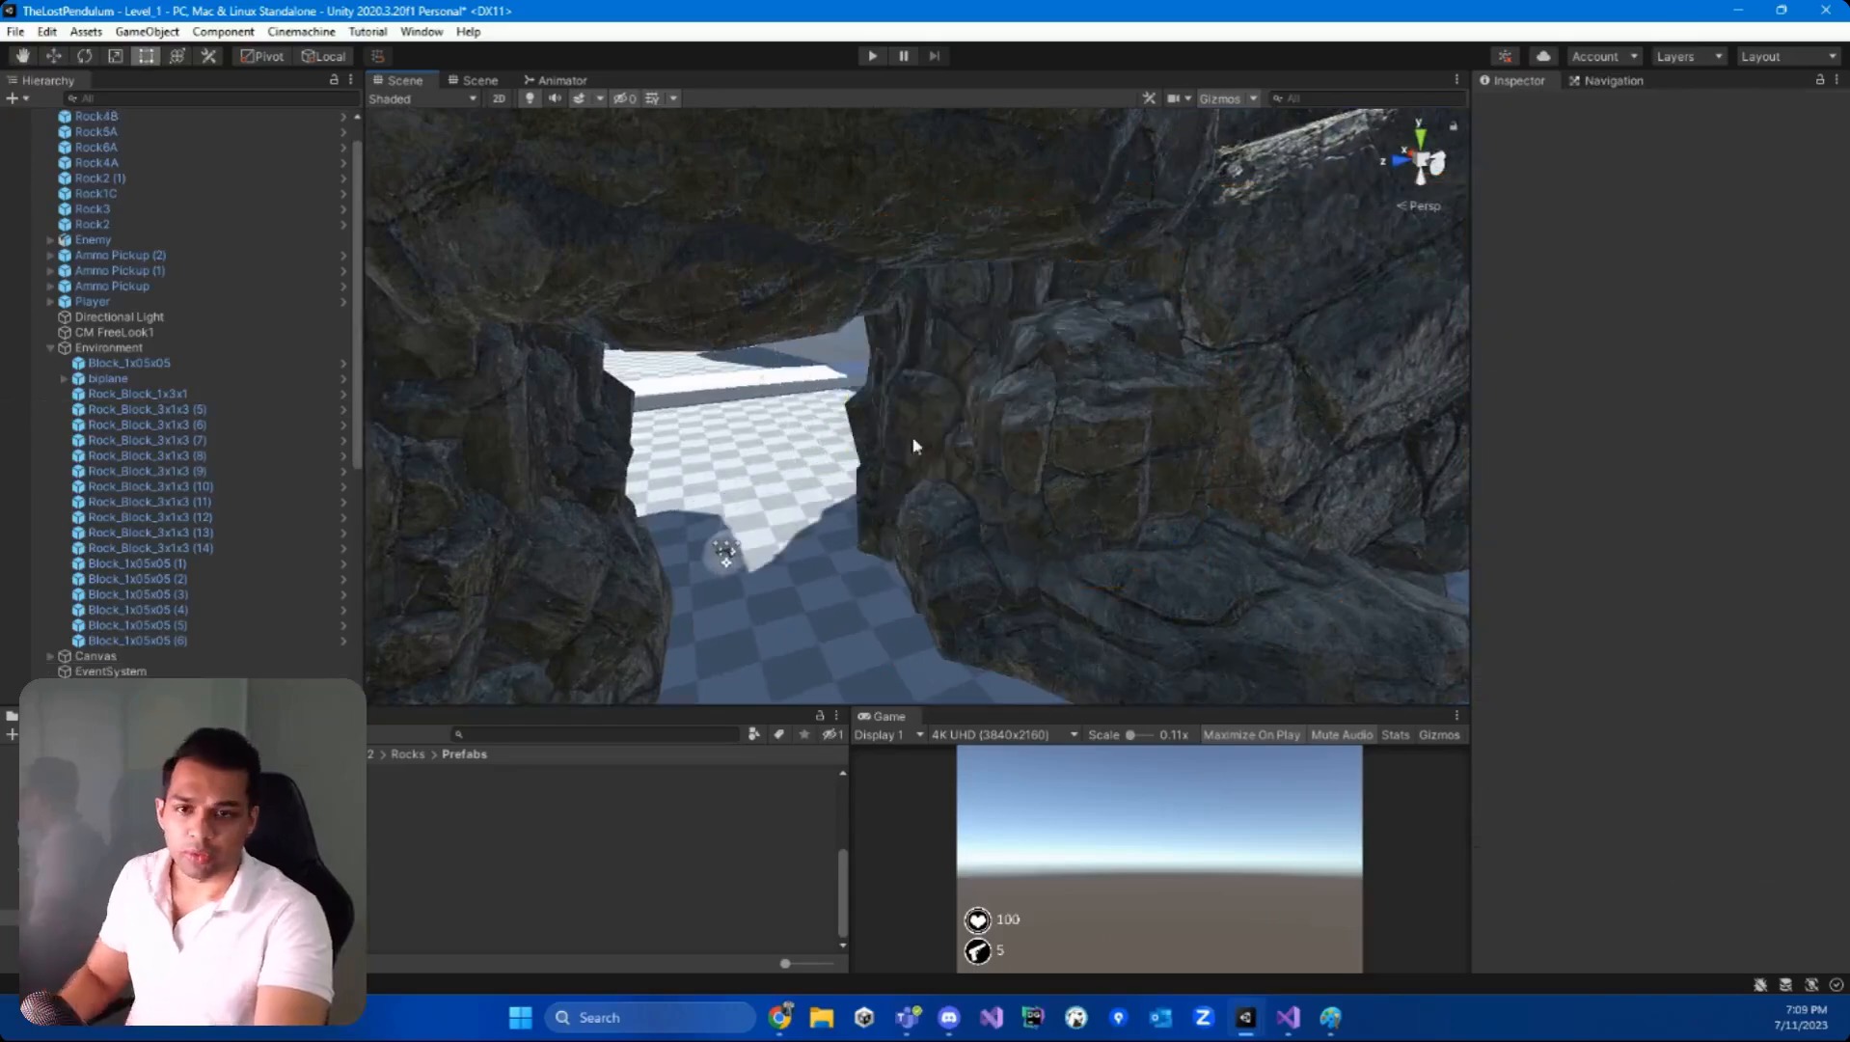
- Preview the rock prefabs for one that suits the blockout lintel on the outer side of the passage
{"action": "key", "text": "a"}
{"action": "right_click_drag", "start_coordinate": [916, 445], "coordinate": [801, 630]}
{"action": "key", "text": "s"}
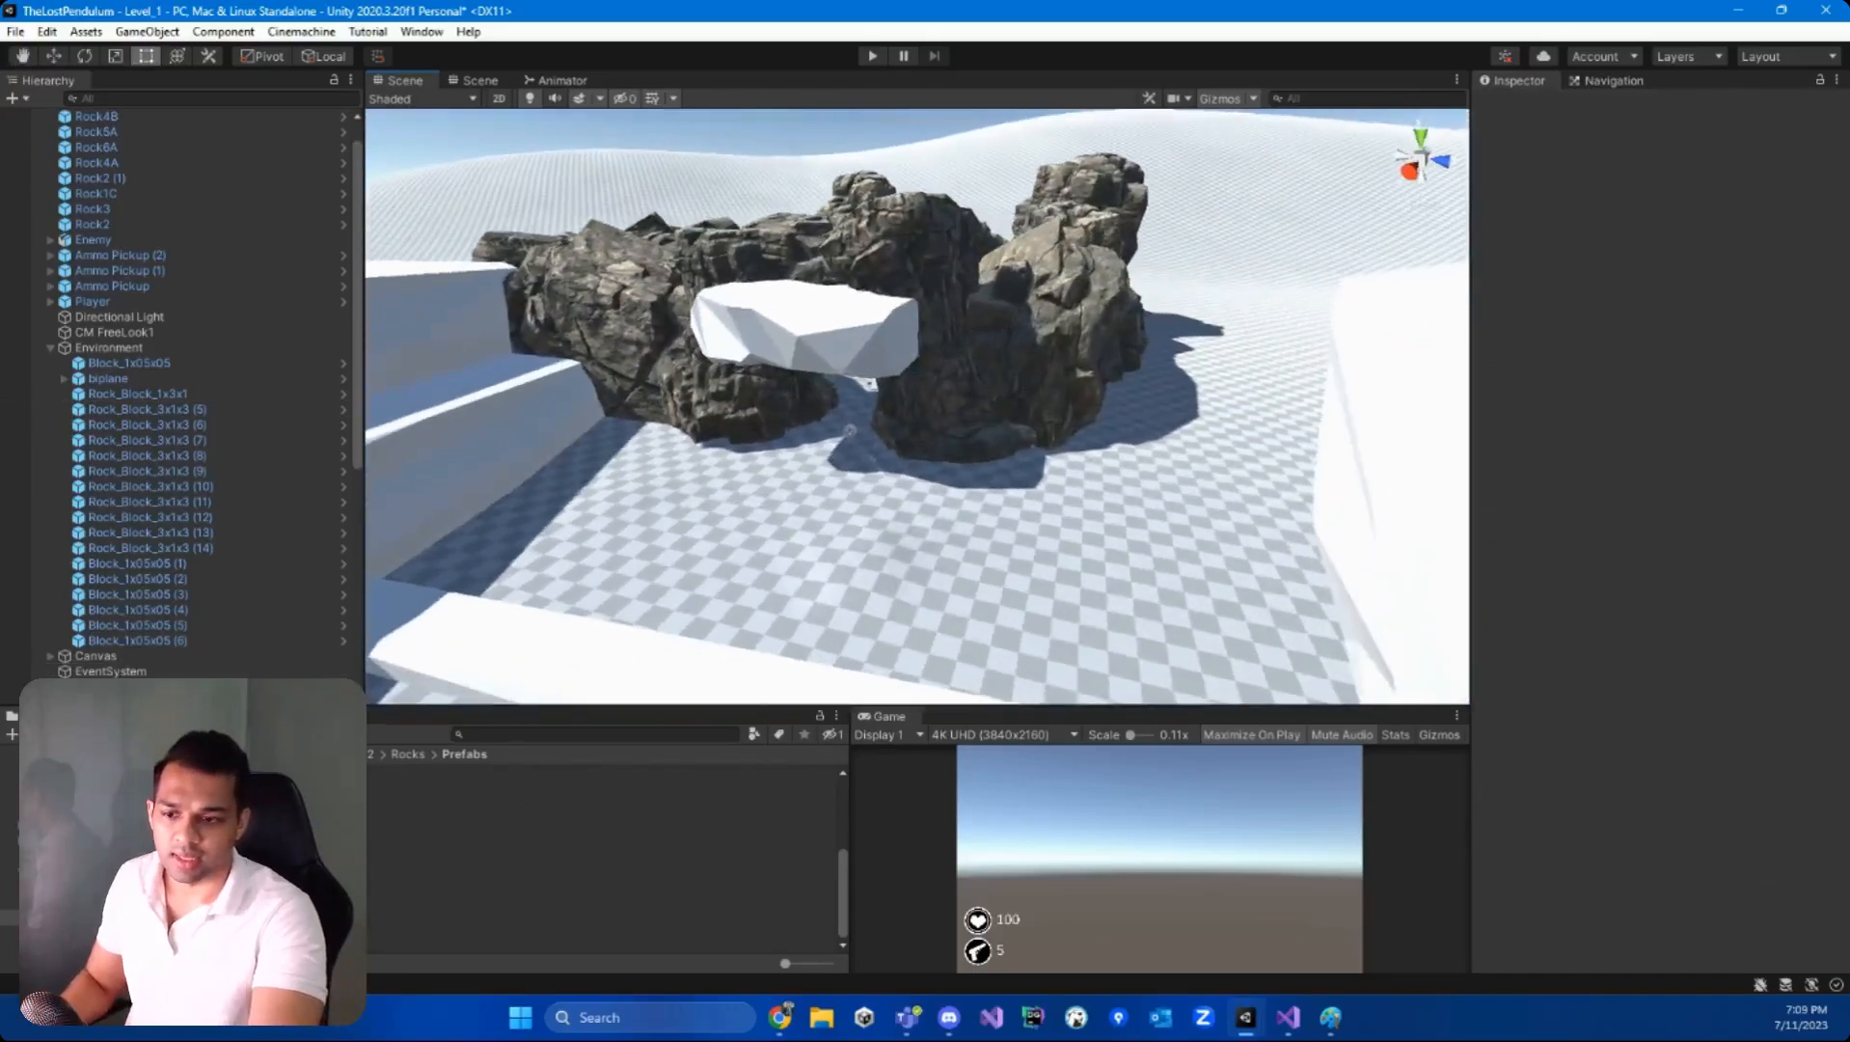
{"action": "left_click", "coordinate": [328, 867]}
{"action": "left_click", "coordinate": [328, 883]}
{"action": "left_click", "coordinate": [328, 837]}
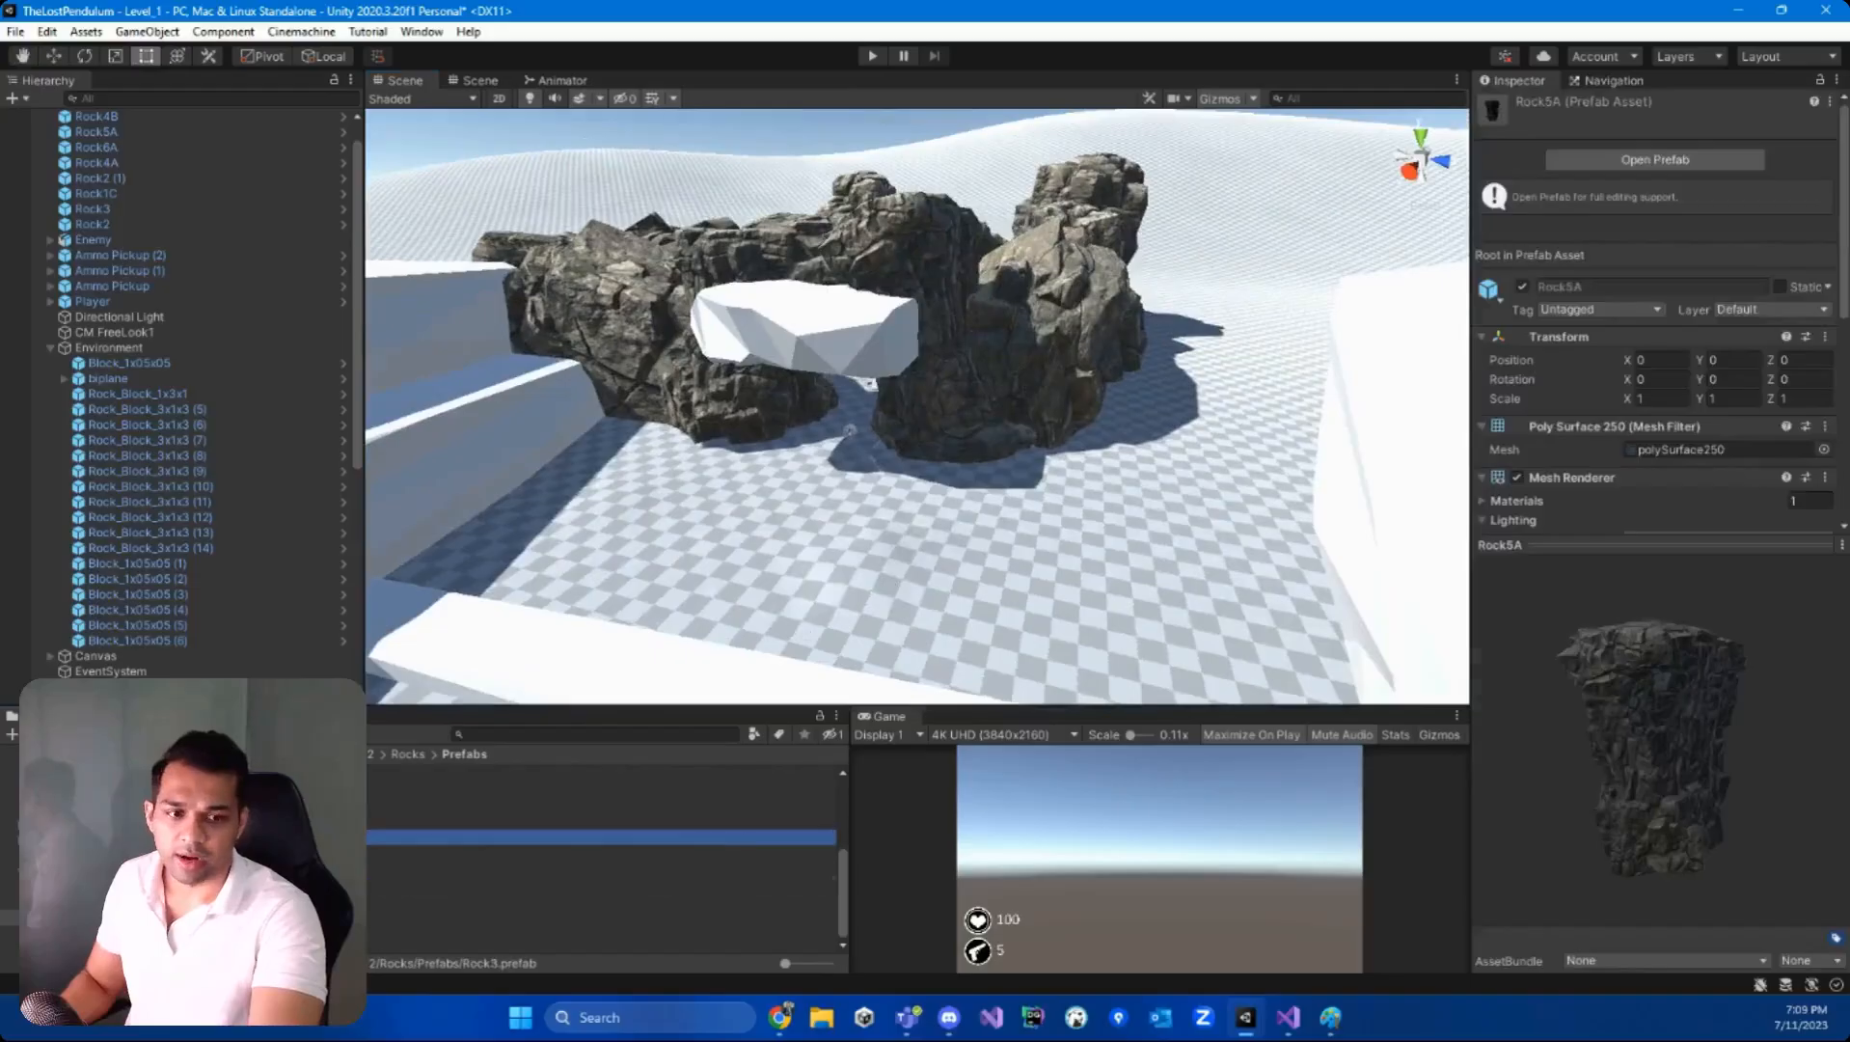
{"action": "left_click", "coordinate": [328, 893]}
{"action": "left_click", "coordinate": [328, 865]}
{"action": "left_click", "coordinate": [328, 879]}
{"action": "left_click", "coordinate": [328, 936]}
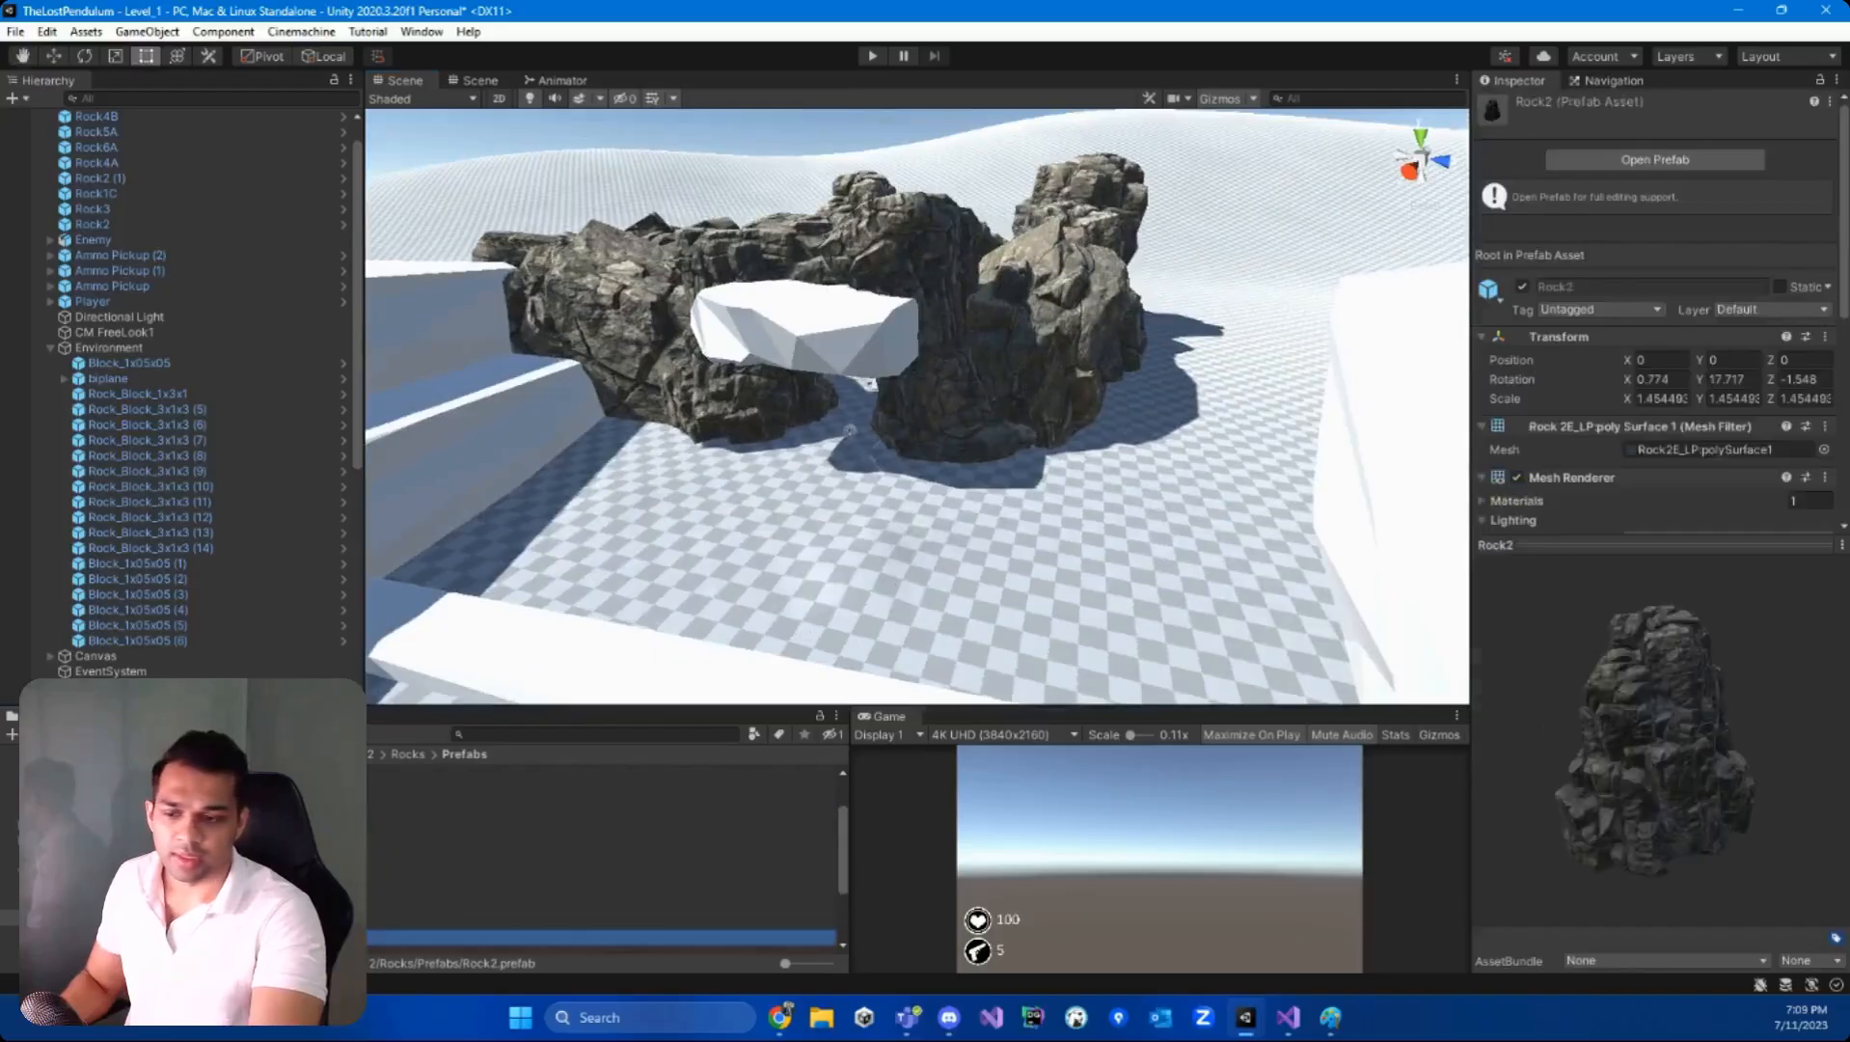
{"action": "scroll", "coordinate": [328, 858], "scroll_direction": "up", "scroll_amount": 2}
{"action": "left_click", "coordinate": [328, 829]}
{"action": "key", "text": "Up"}
{"action": "key", "text": "Up"}
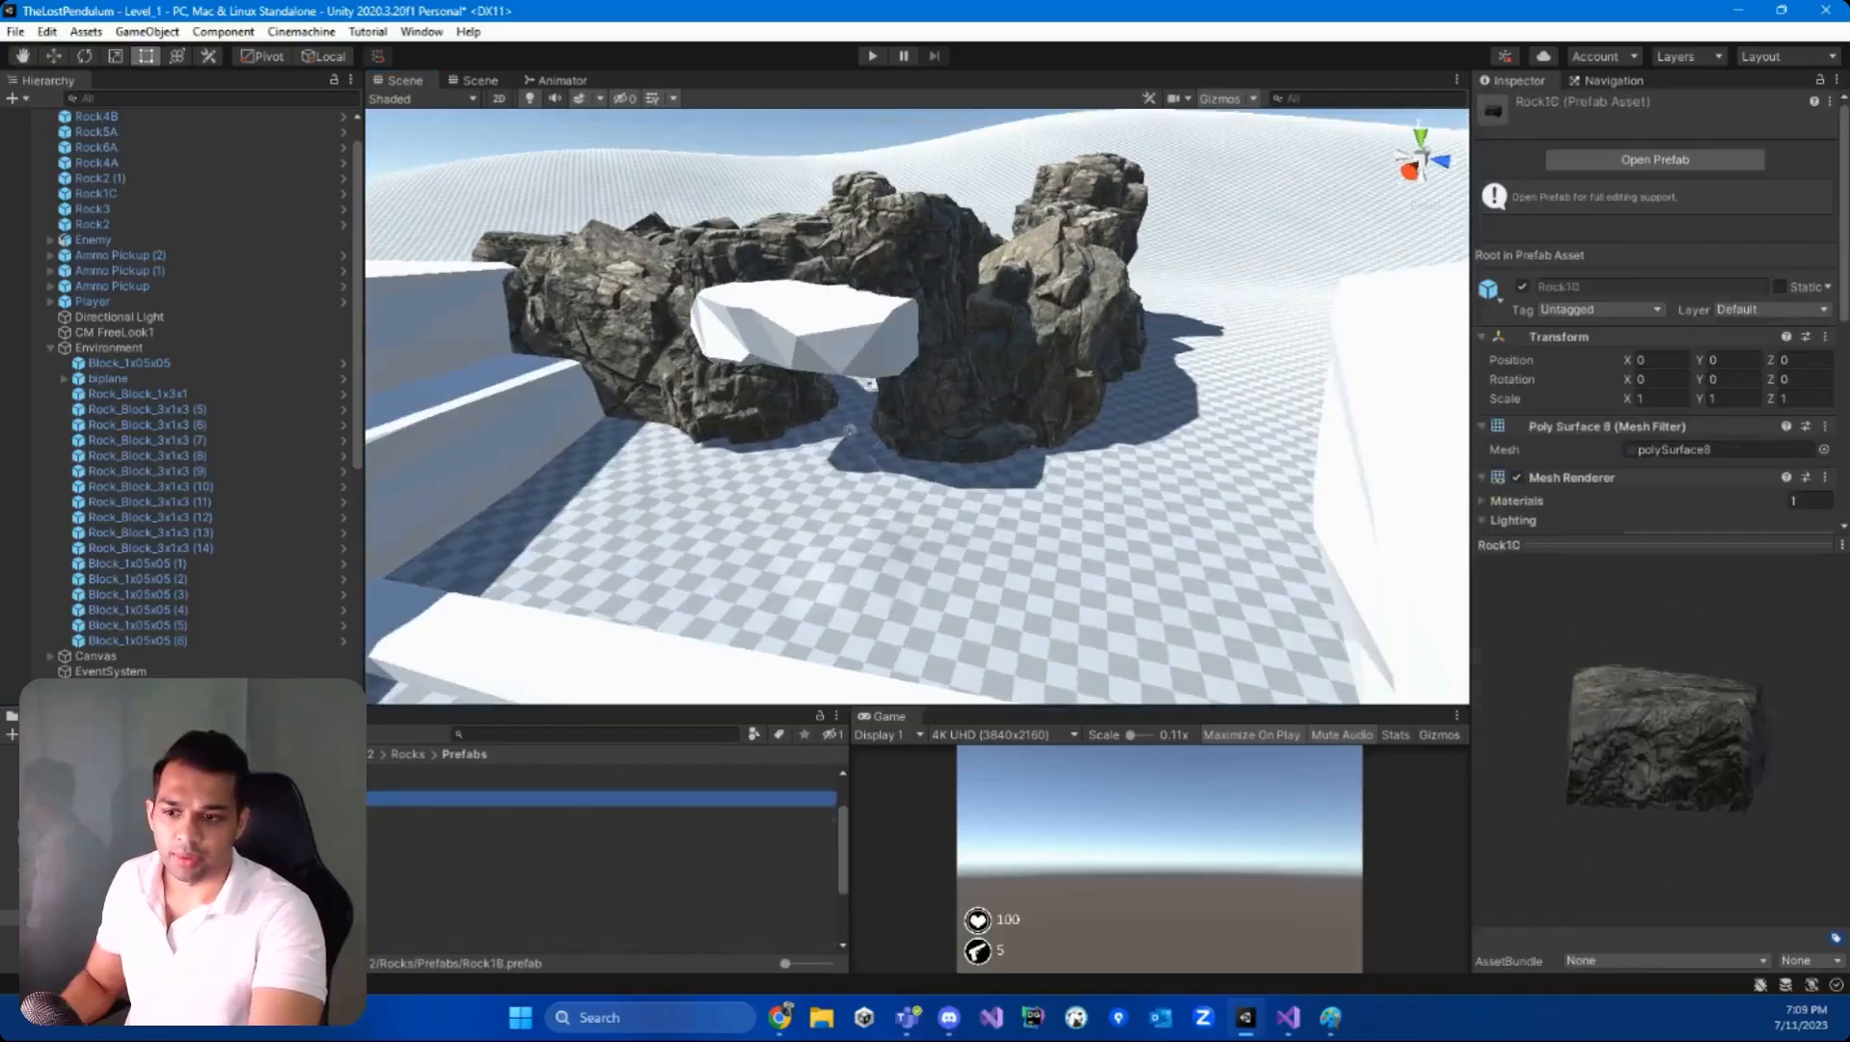
- Place the Rock1B prefab over the outer blockout lintel, scaled to about 1.51 on X and 3.05 on Z
{"action": "scroll", "coordinate": [600, 859], "scroll_direction": "up", "scroll_amount": 3}
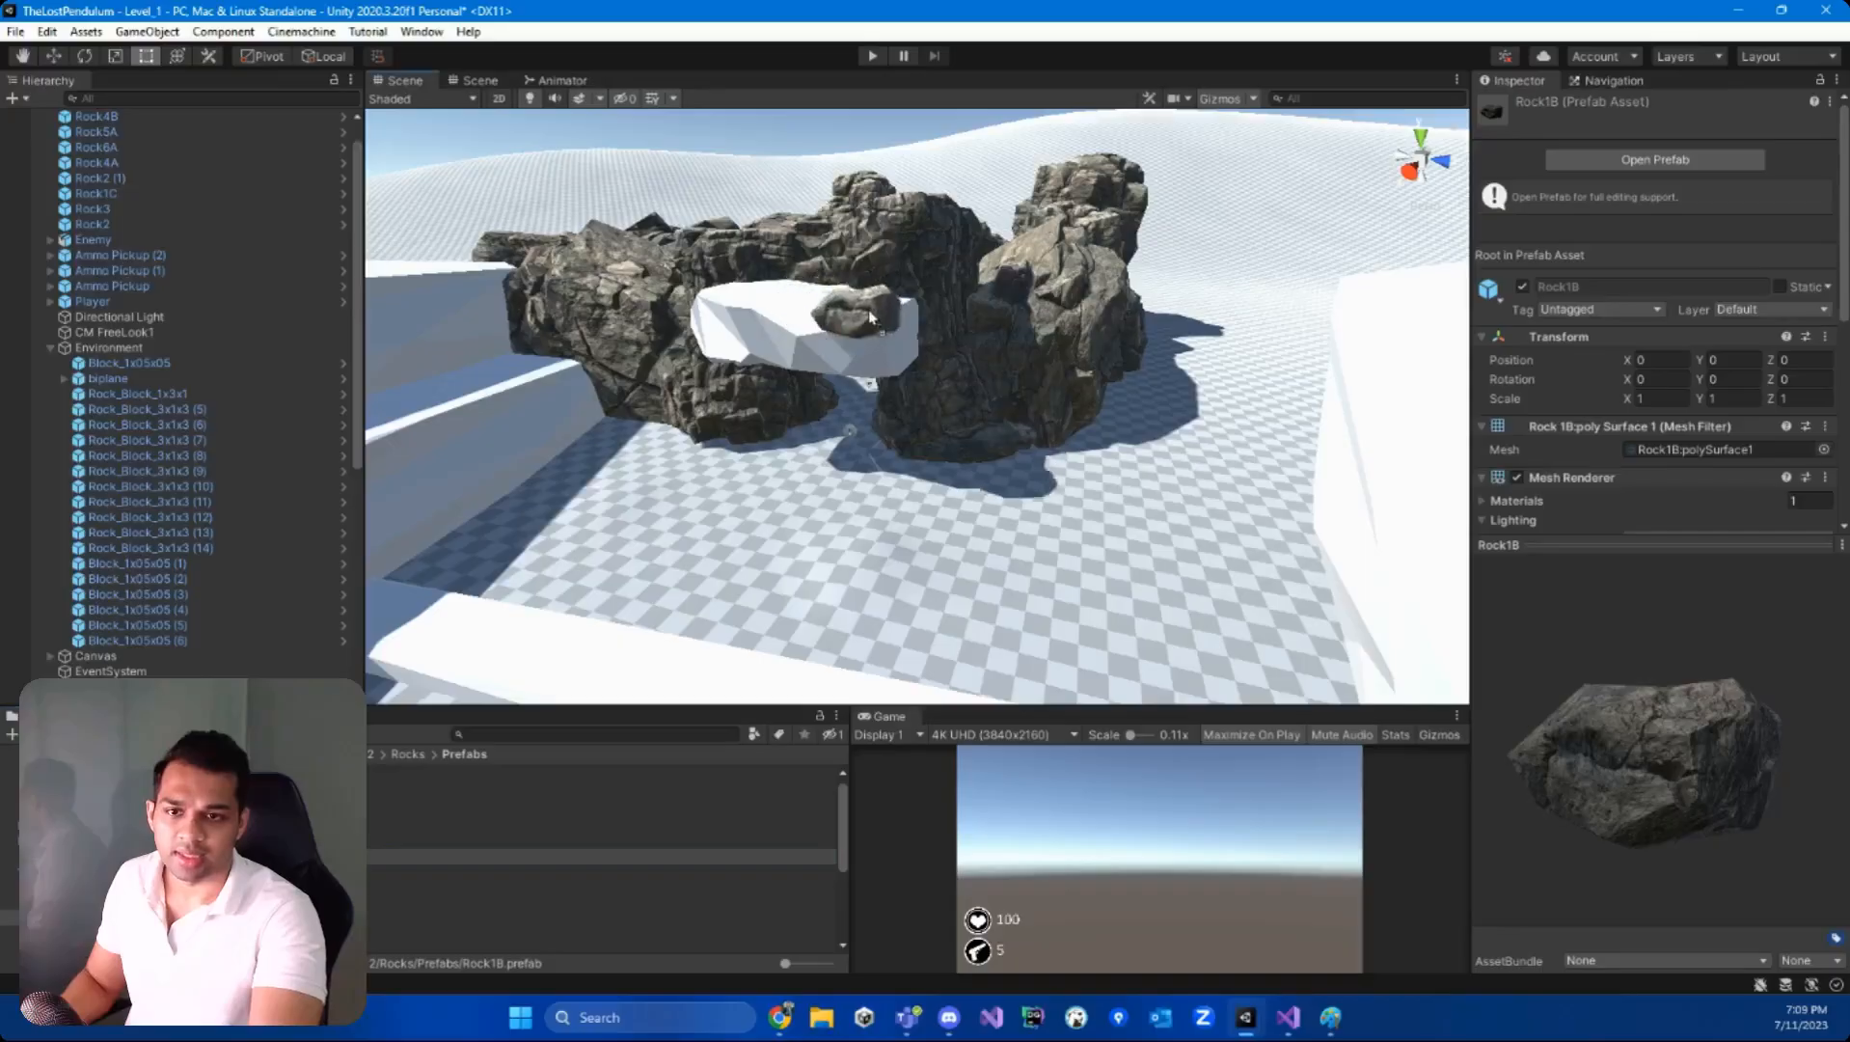
{"action": "key", "text": "f"}
{"action": "left_click_drag", "start_coordinate": [889, 306], "coordinate": [858, 427]}
{"action": "scroll", "coordinate": [942, 309], "scroll_direction": "down", "scroll_amount": 5}
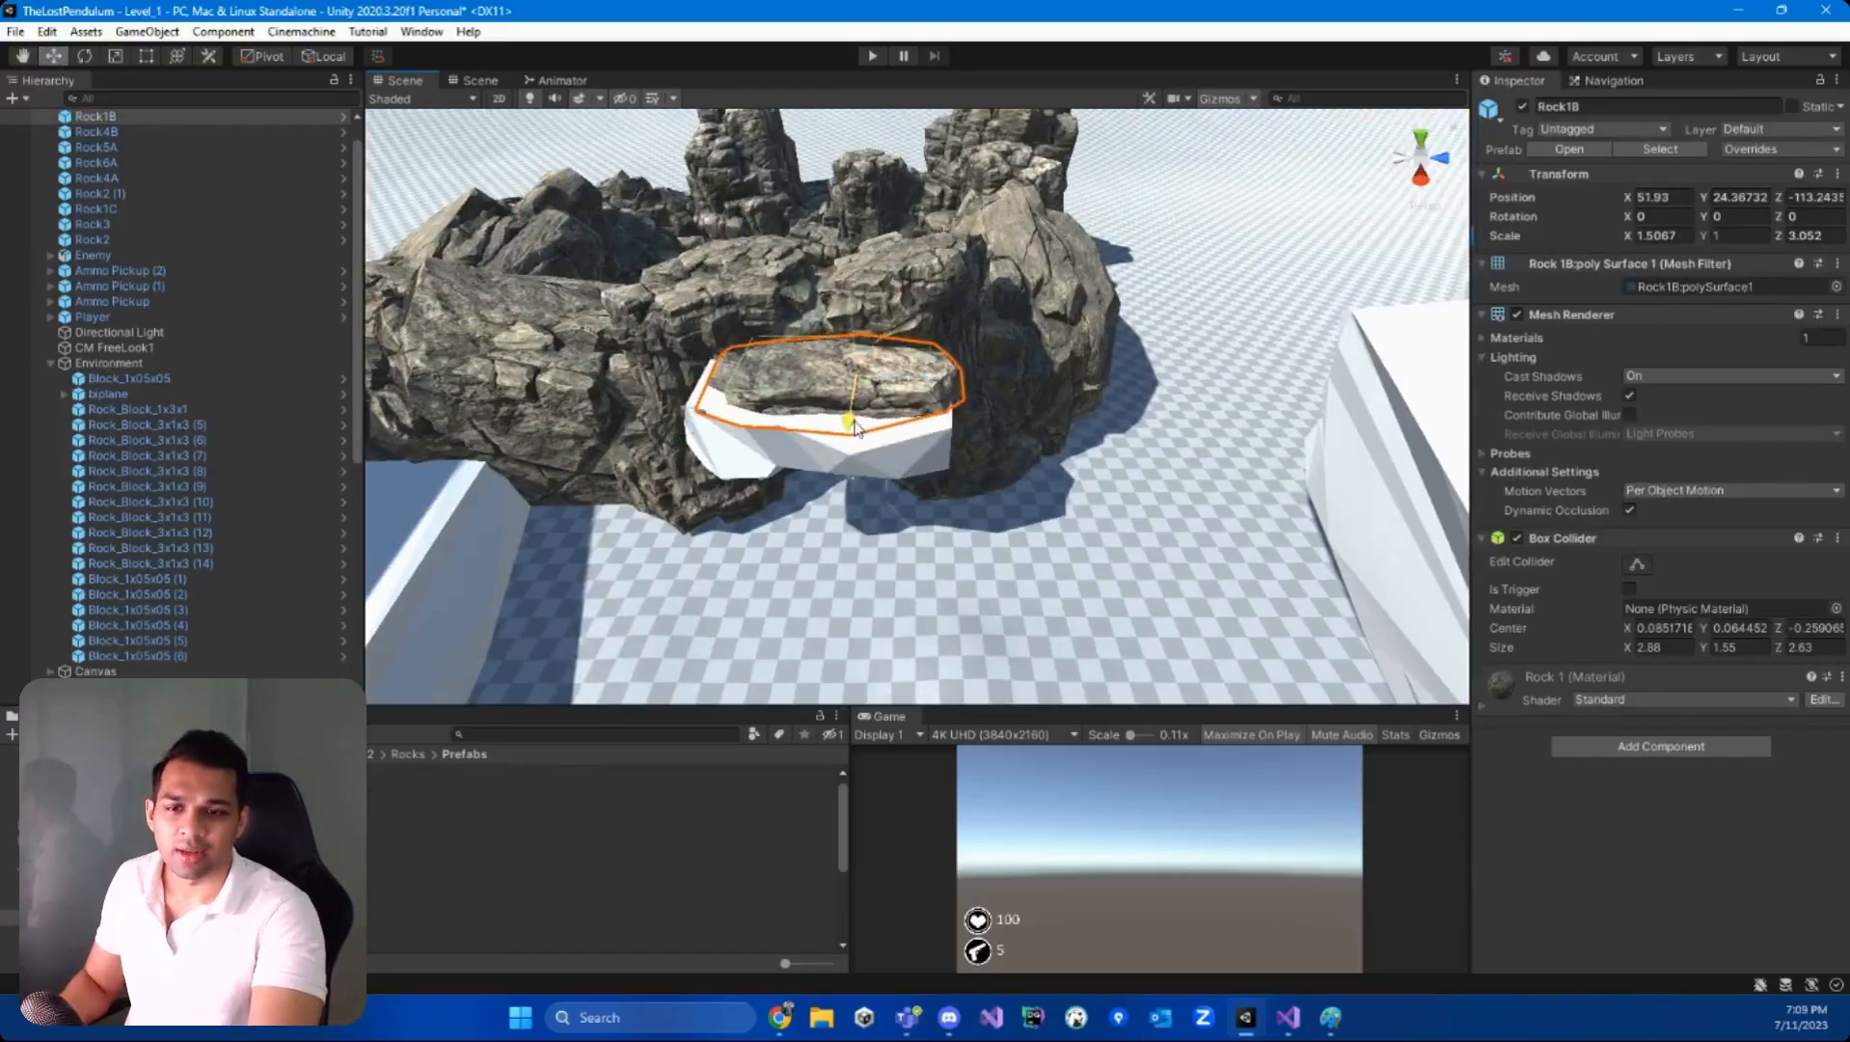
- Delete the blockout lintel beneath Rock1B and shift Rock1B against the passage rocks, to about 50.32 on X
{"action": "left_click", "coordinate": [897, 476]}
{"action": "right_click_drag", "start_coordinate": [897, 475], "coordinate": [917, 337]}
{"action": "key", "text": "Delete"}
{"action": "left_click", "coordinate": [917, 337]}
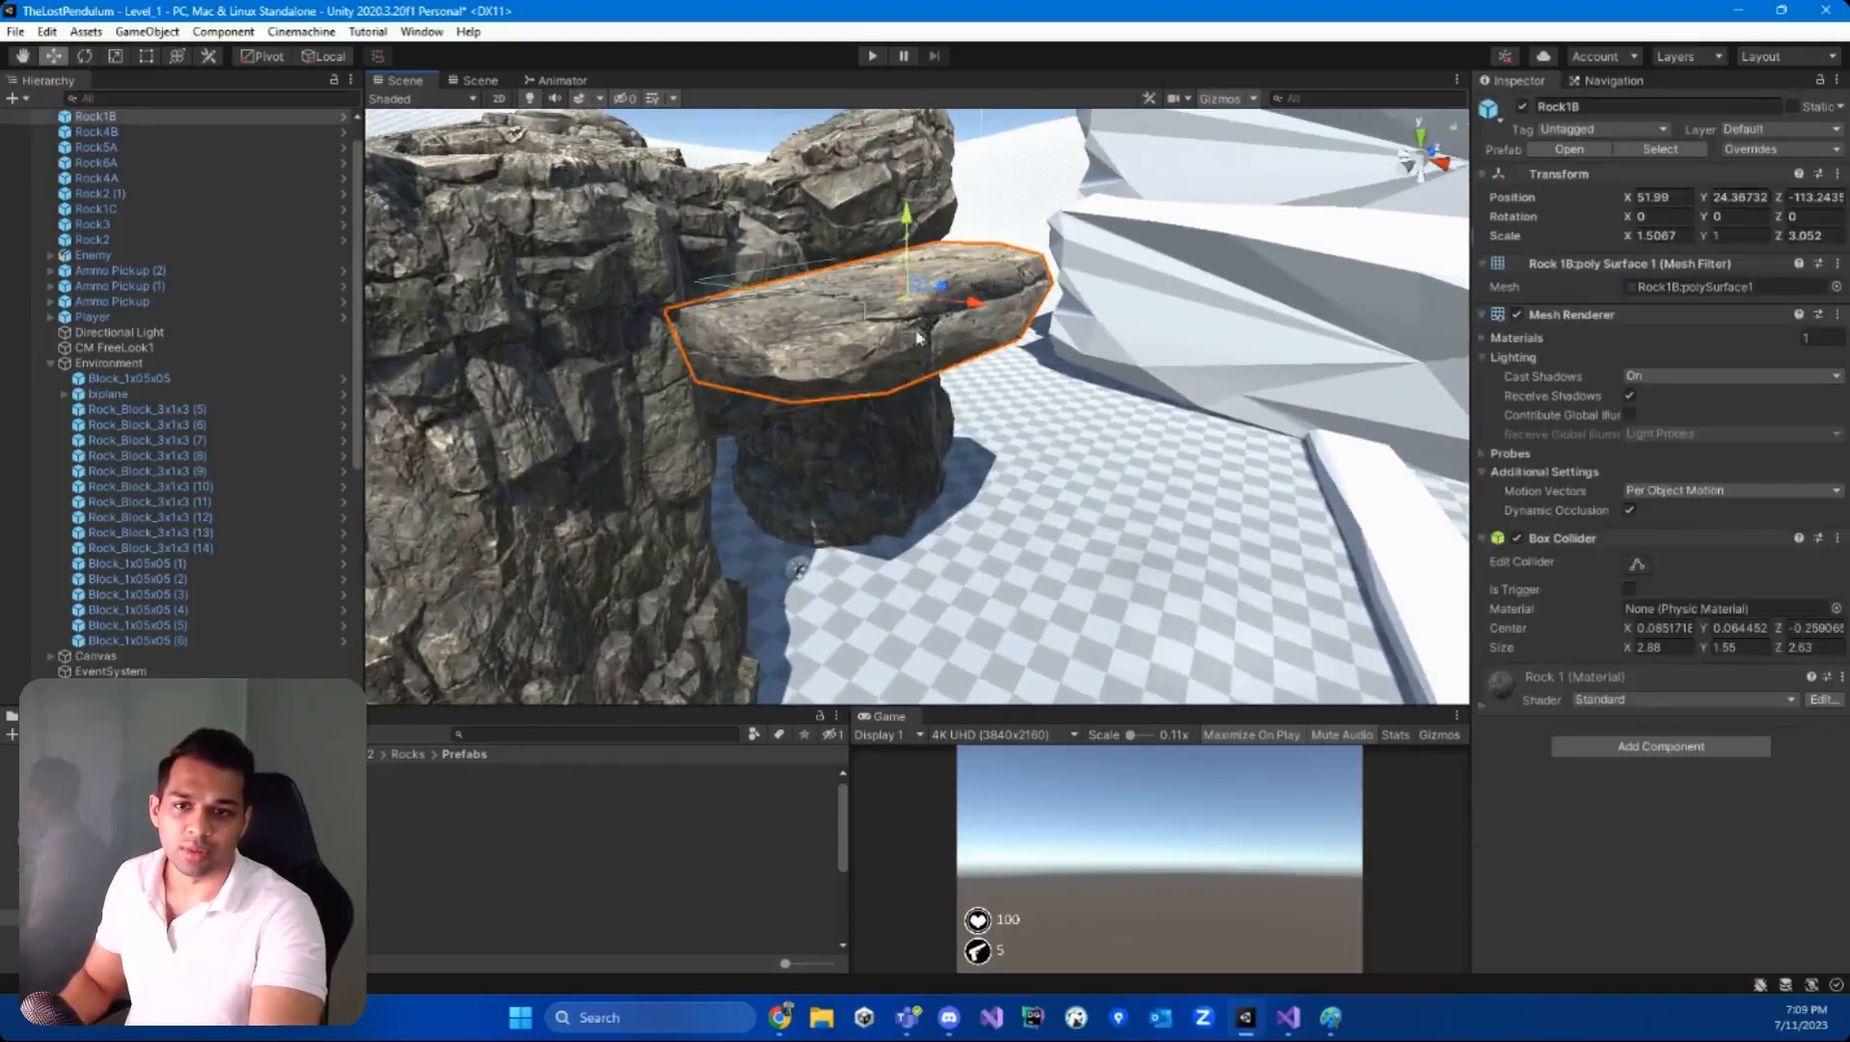
{"action": "left_click_drag", "start_coordinate": [974, 313], "coordinate": [916, 309]}
{"action": "mouse_move", "coordinate": [916, 310]}
{"action": "right_mouse_down"}
{"action": "mouse_move", "coordinate": [898, 420]}
{"action": "mouse_move", "coordinate": [383, 314]}
{"action": "mouse_move", "coordinate": [937, 252]}
{"action": "mouse_move", "coordinate": [578, 289]}
{"action": "mouse_move", "coordinate": [669, 339]}
{"action": "mouse_move", "coordinate": [921, 289]}
{"action": "mouse_move", "coordinate": [941, 319]}
{"action": "right_mouse_up"}
{"action": "left_click", "coordinate": [937, 251]}
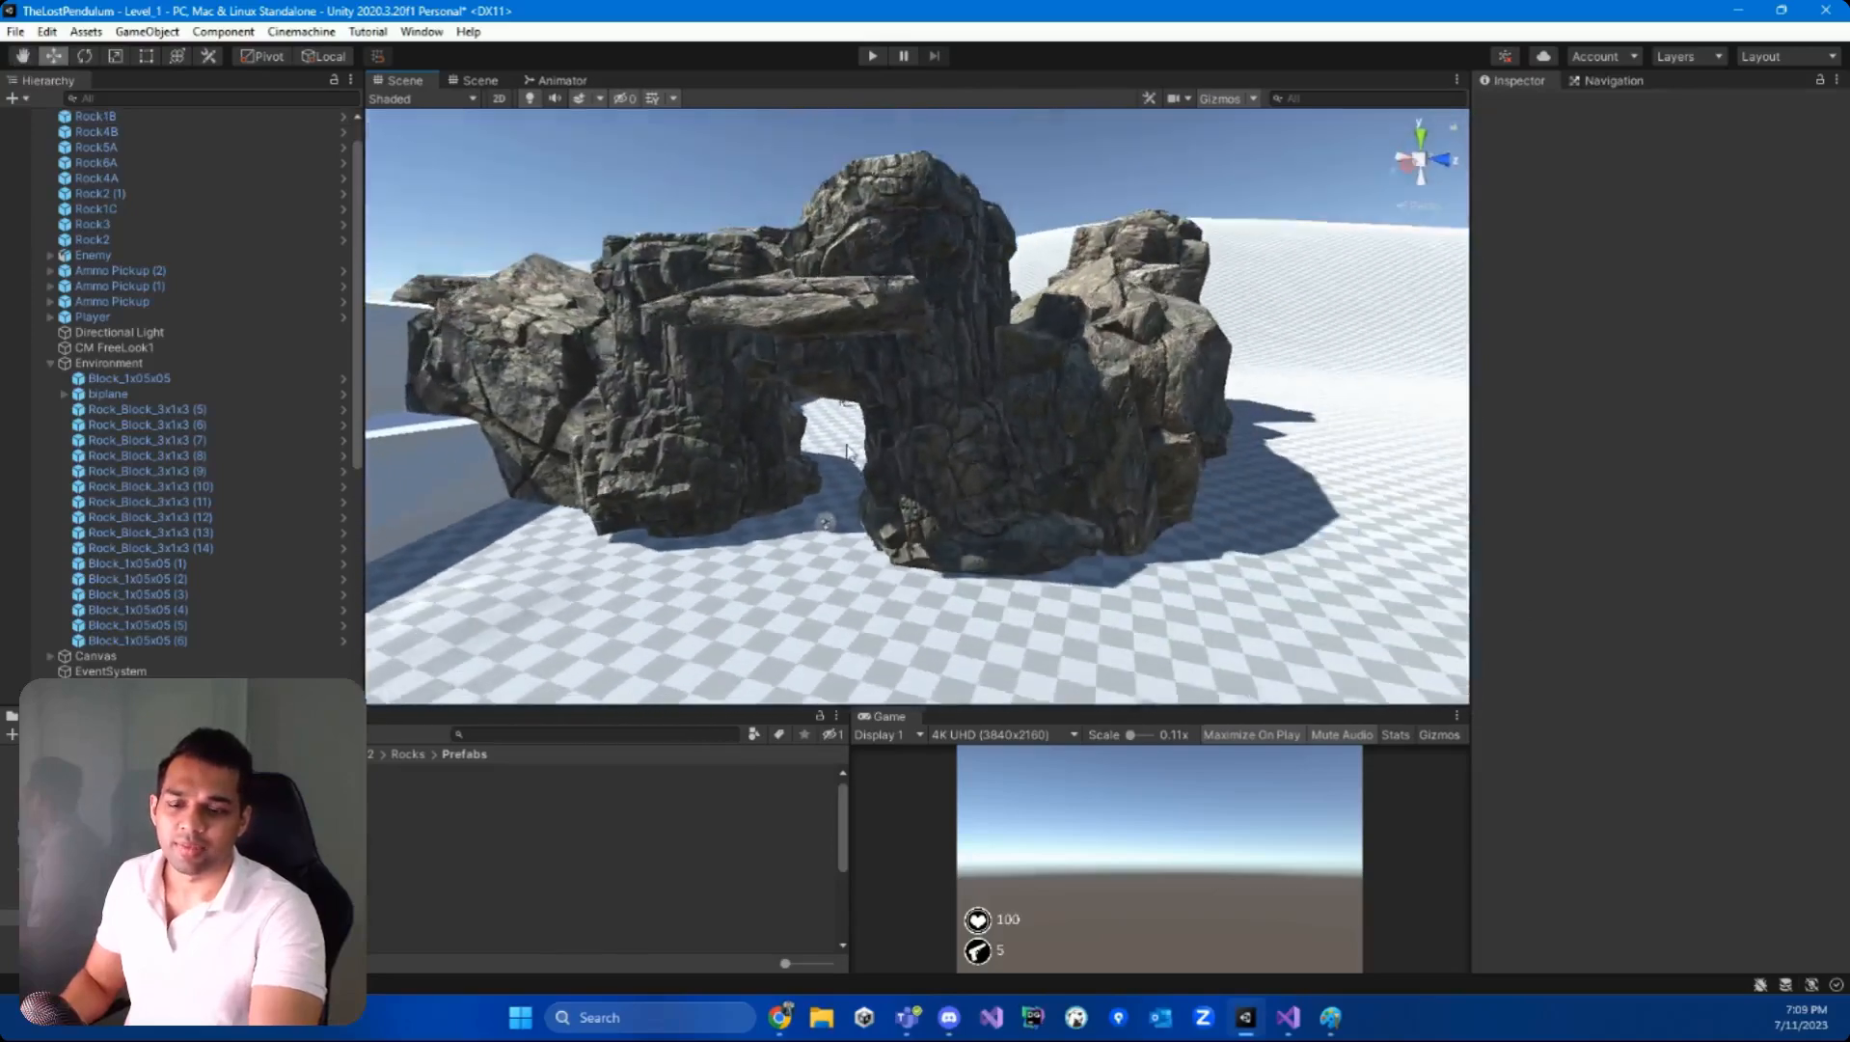
- Duplicate Rock1B, tilt the copy about 24.5° on X and move it to about 22.68 on Y and -109.87 on Z
{"action": "left_click", "coordinate": [853, 316]}
{"action": "key", "text": "e"}
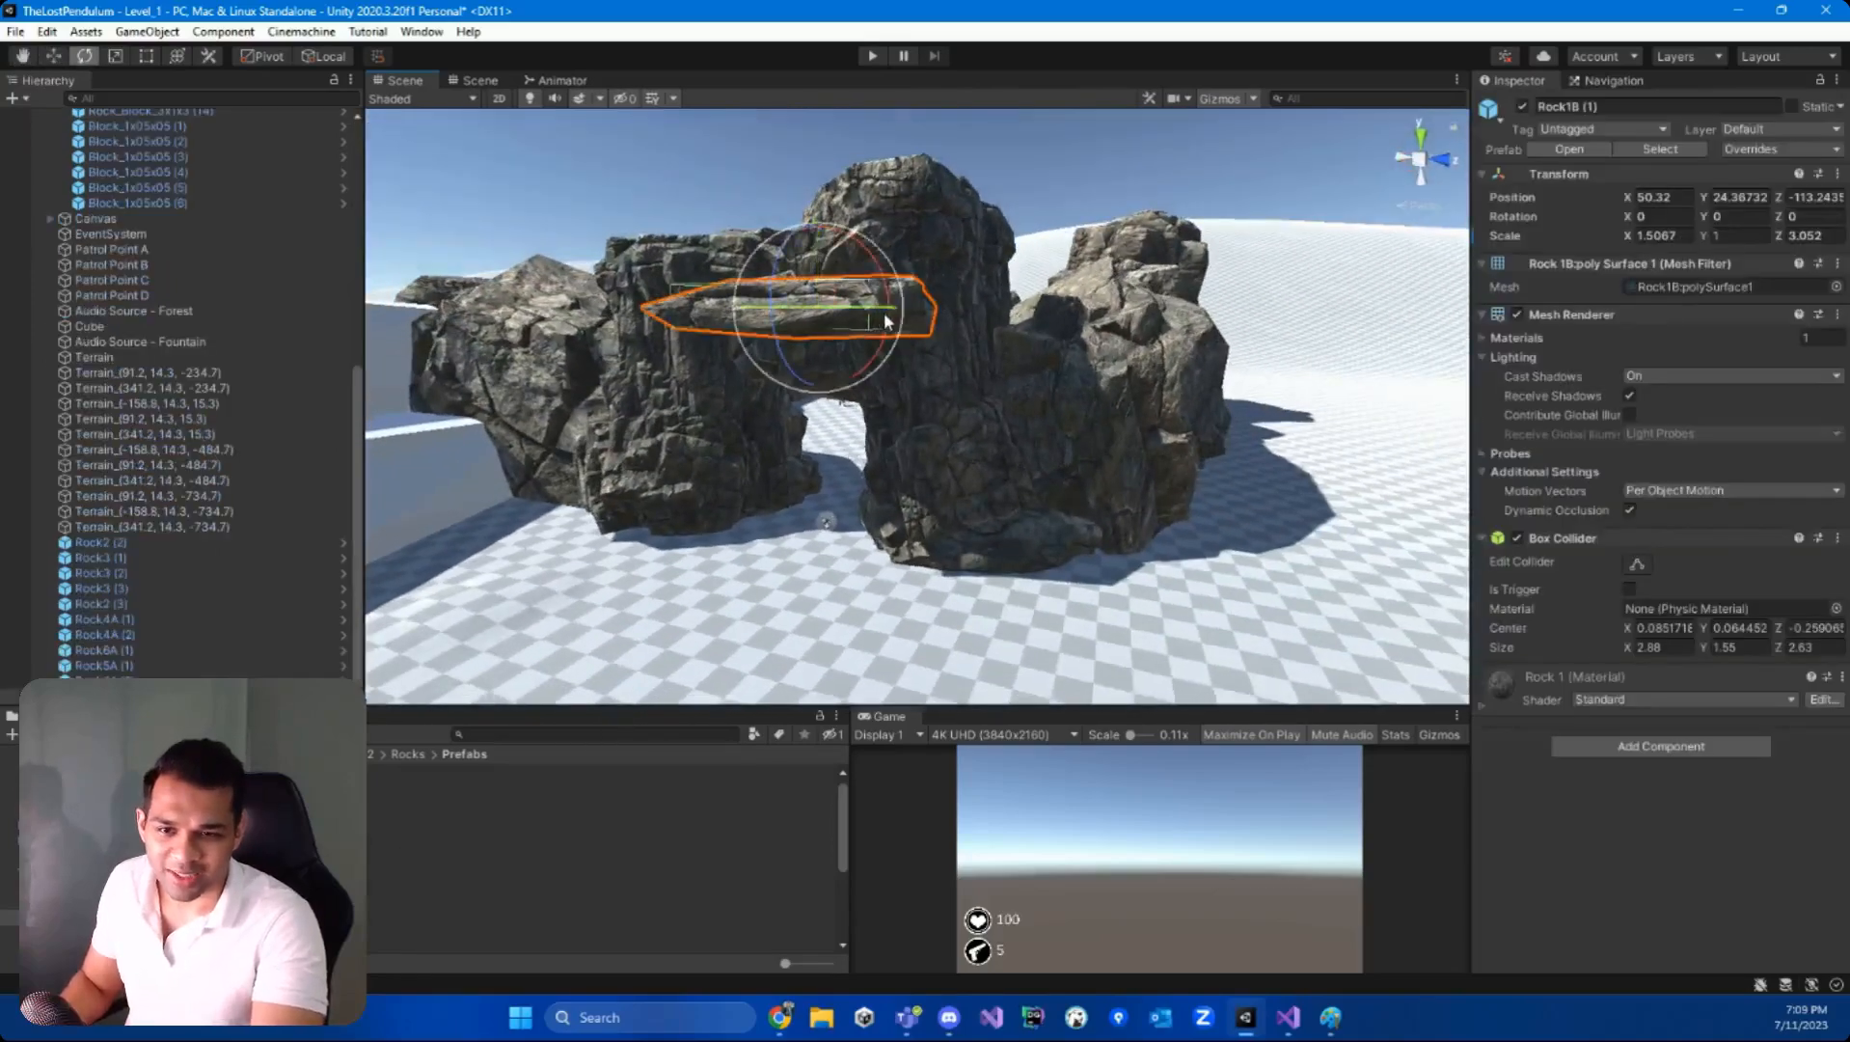
{"action": "left_click_drag", "start_coordinate": [879, 359], "coordinate": [733, 275]}
{"action": "key", "text": "w"}
{"action": "left_click_drag", "start_coordinate": [1167, 232], "coordinate": [1150, 199], "text": "alt"}
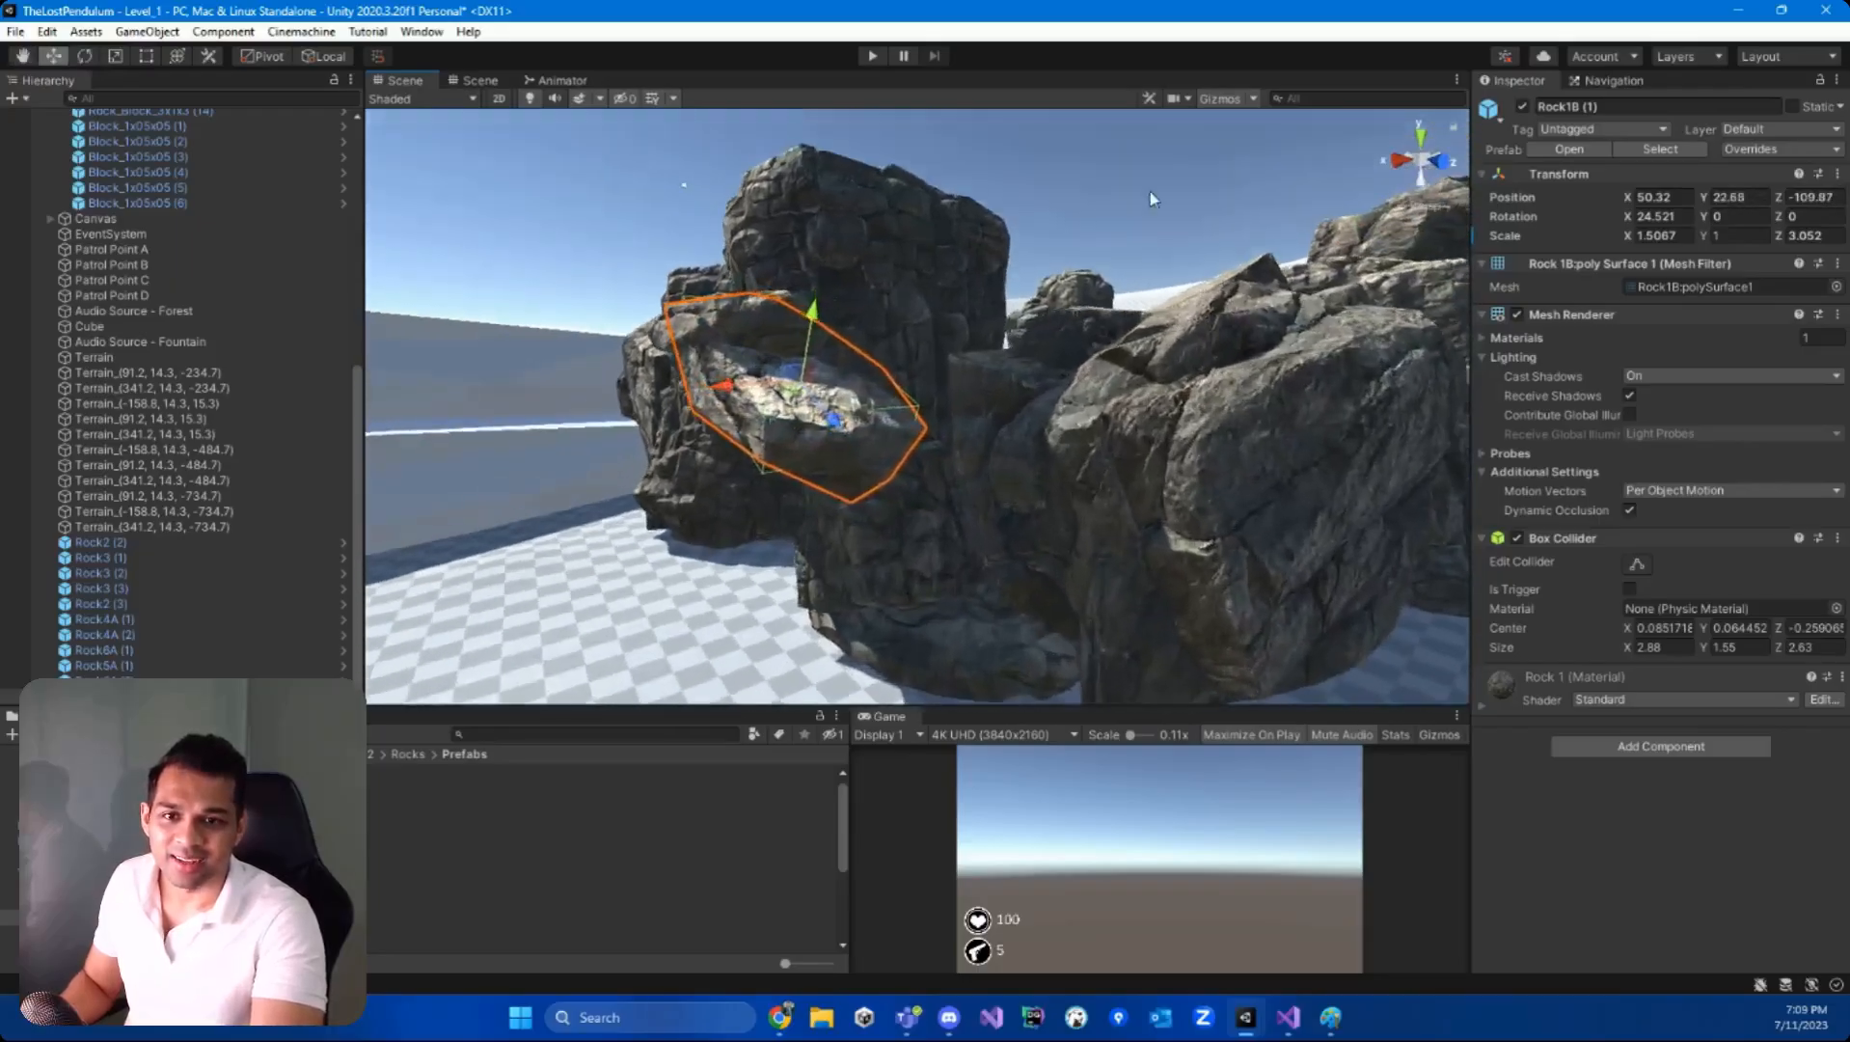
{"action": "left_click", "coordinate": [1149, 198]}
- Playtest the level by running the character past the biplane and through the rock passage in both directions, and stop the game
{"action": "right_click_drag", "start_coordinate": [1150, 199], "coordinate": [1837, 193]}
{"action": "key", "text": "w"}
{"action": "left_click", "coordinate": [872, 55]}
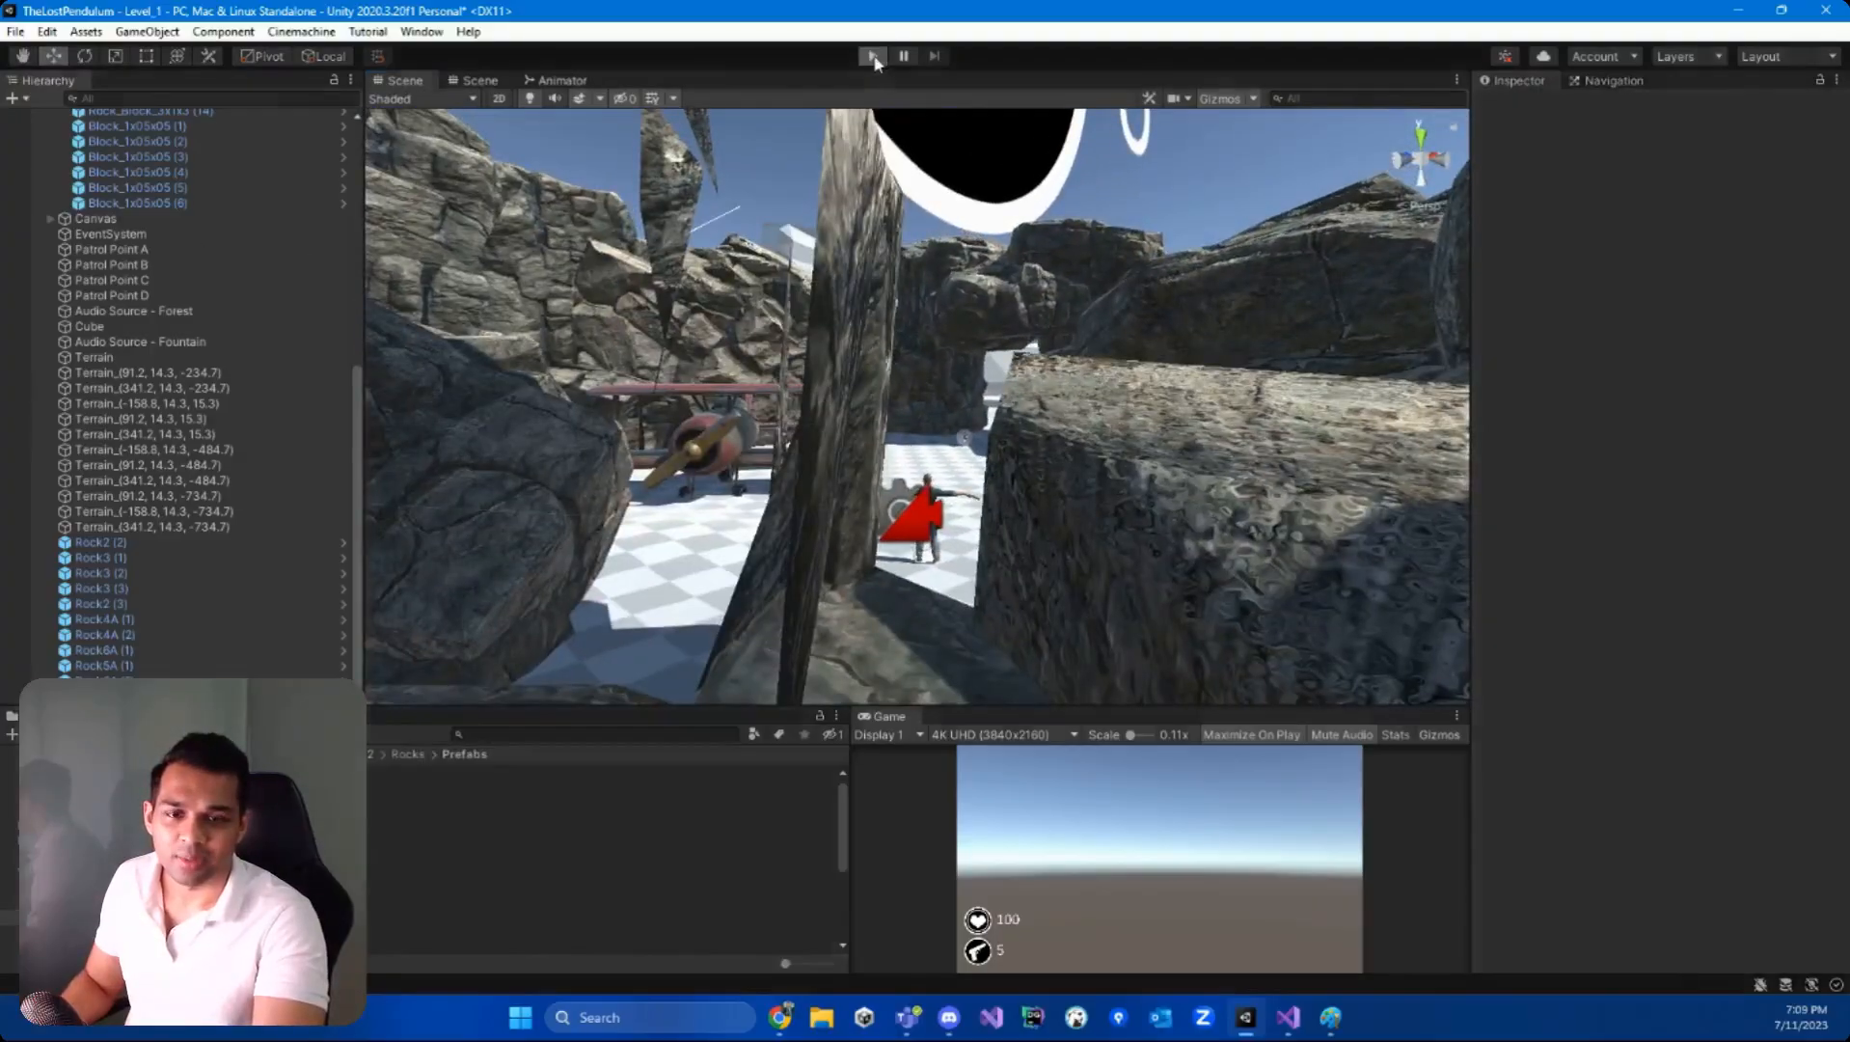
{"action": "key", "text": "w"}
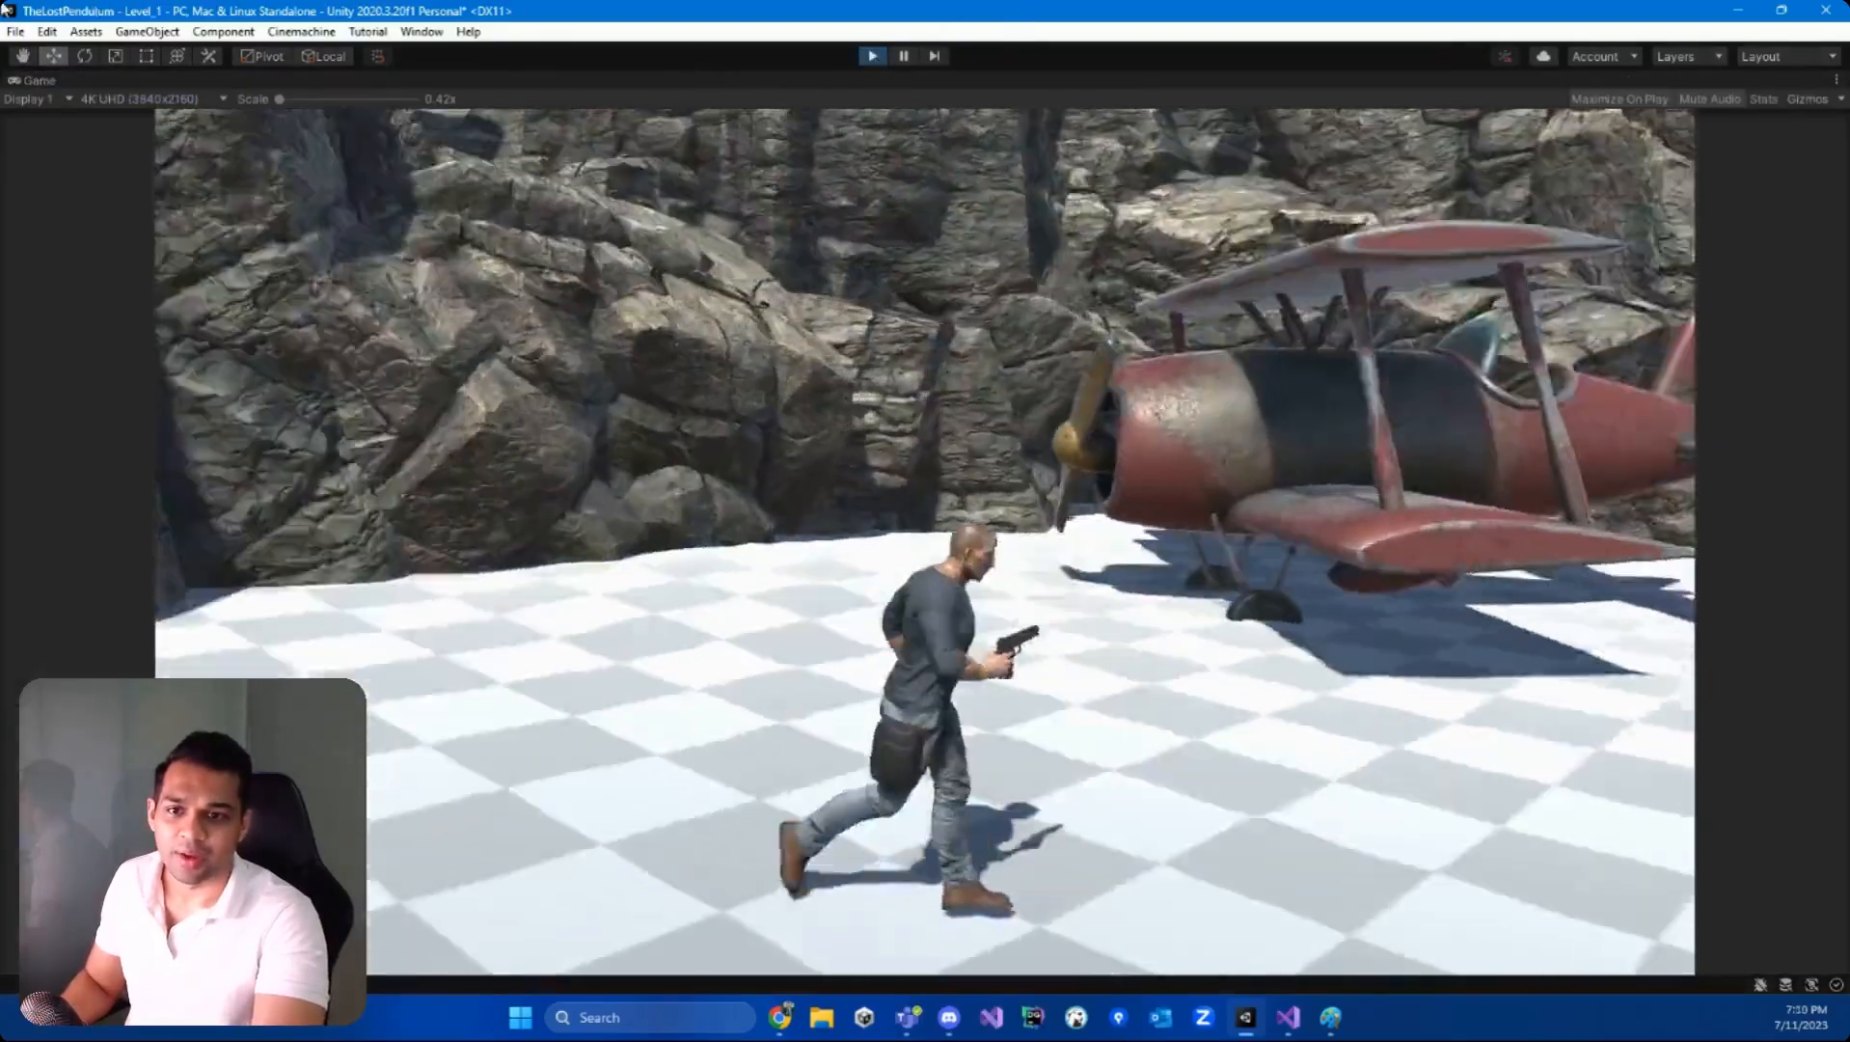
{"action": "key", "text": "w"}
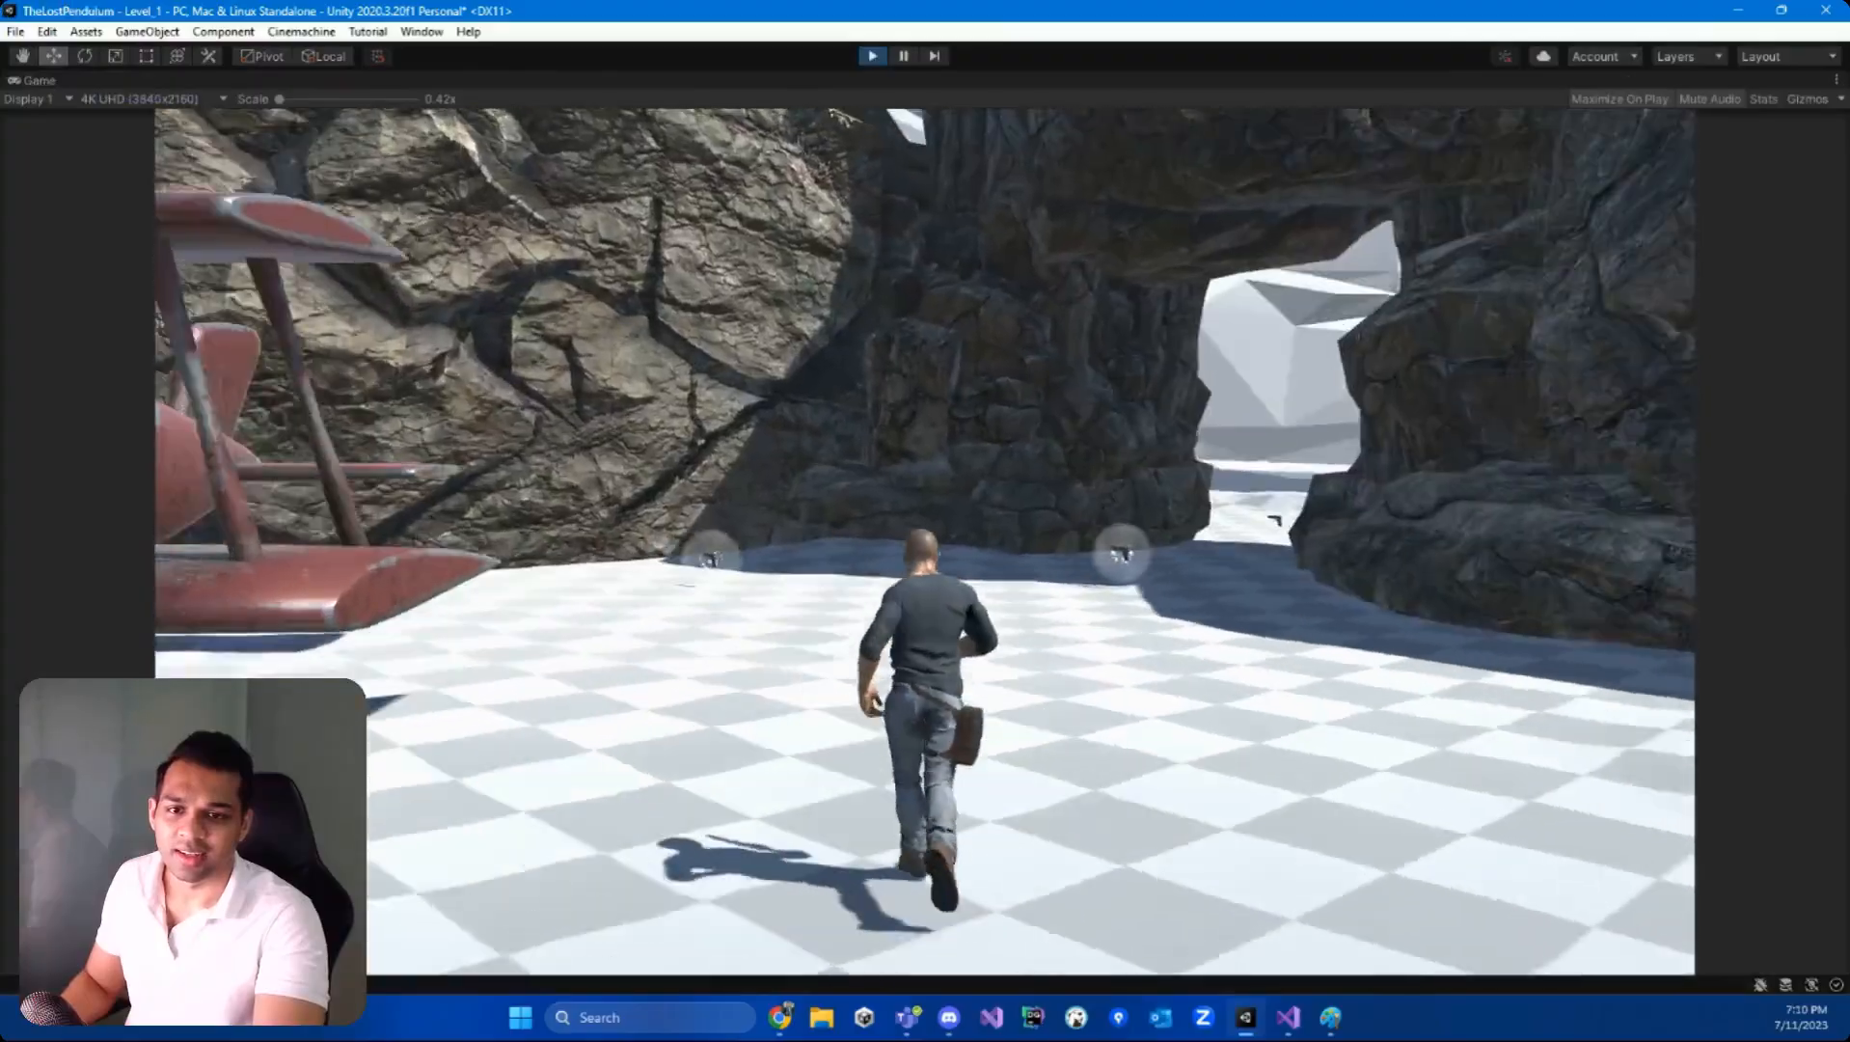
{"action": "key", "text": "w"}
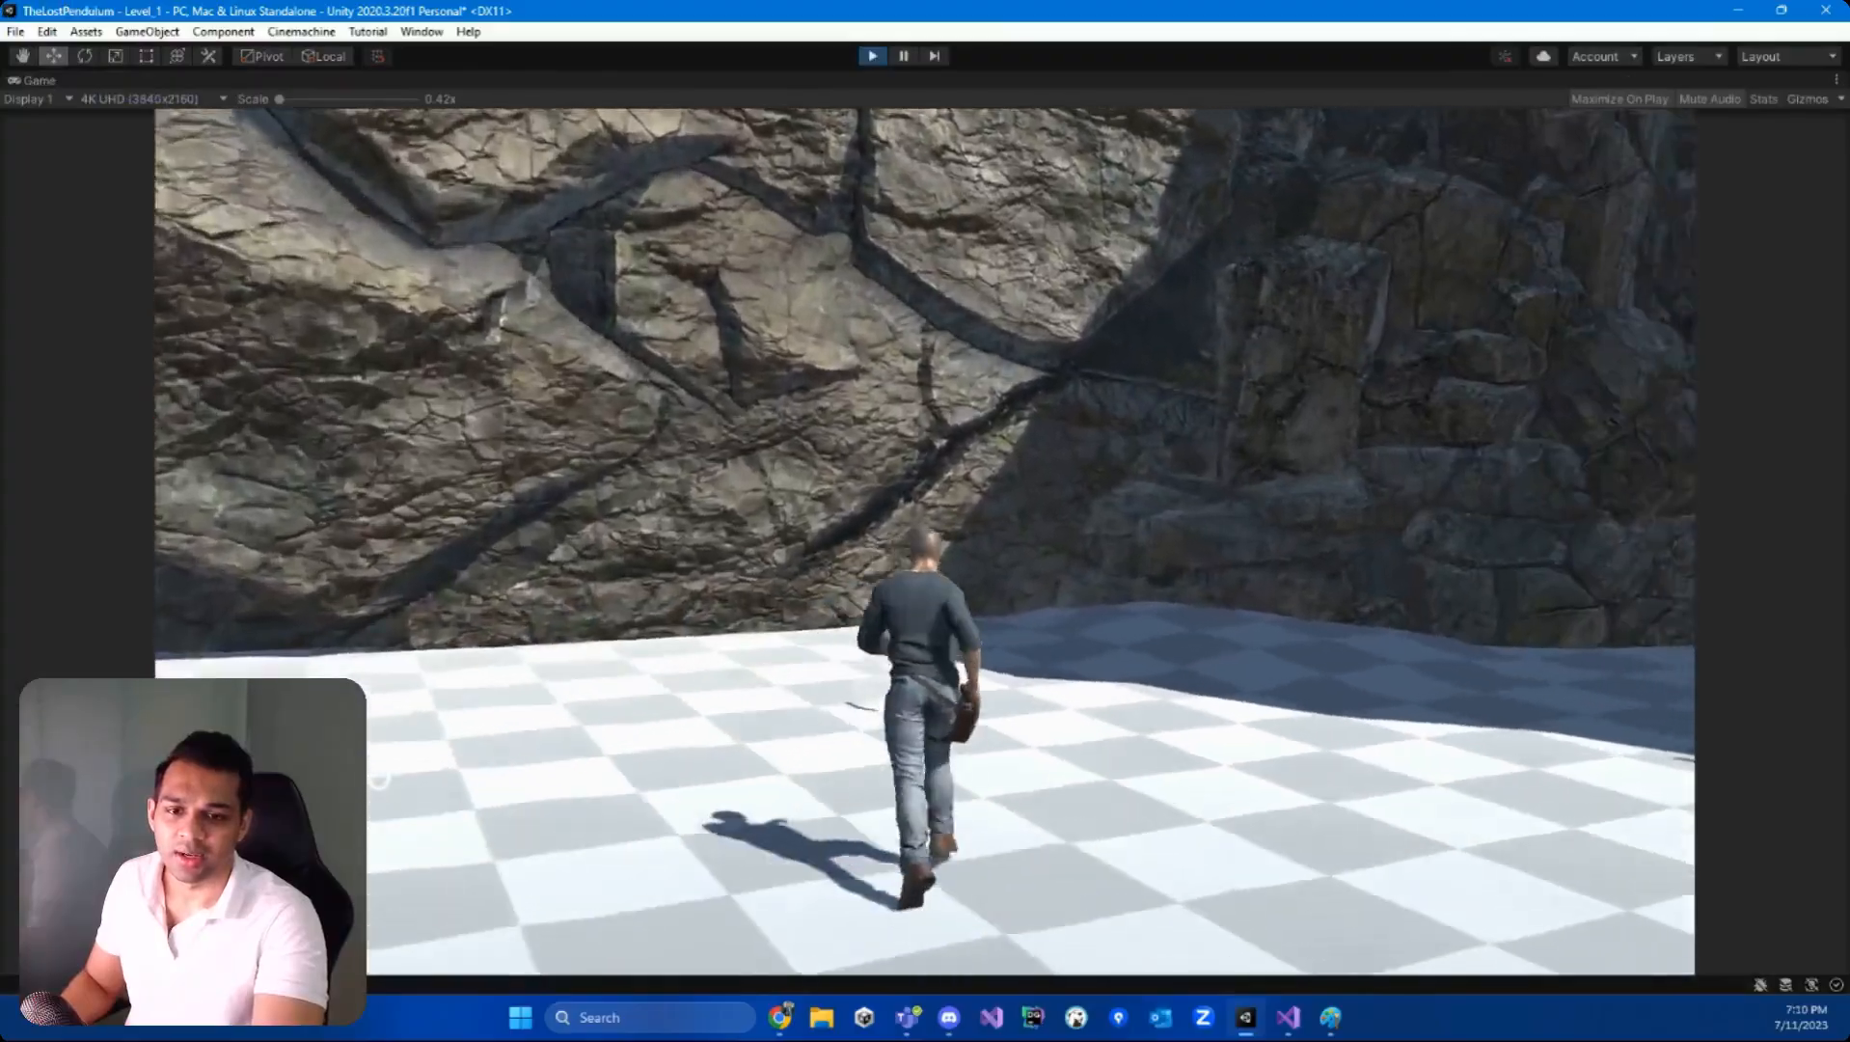
{"action": "key", "text": "w"}
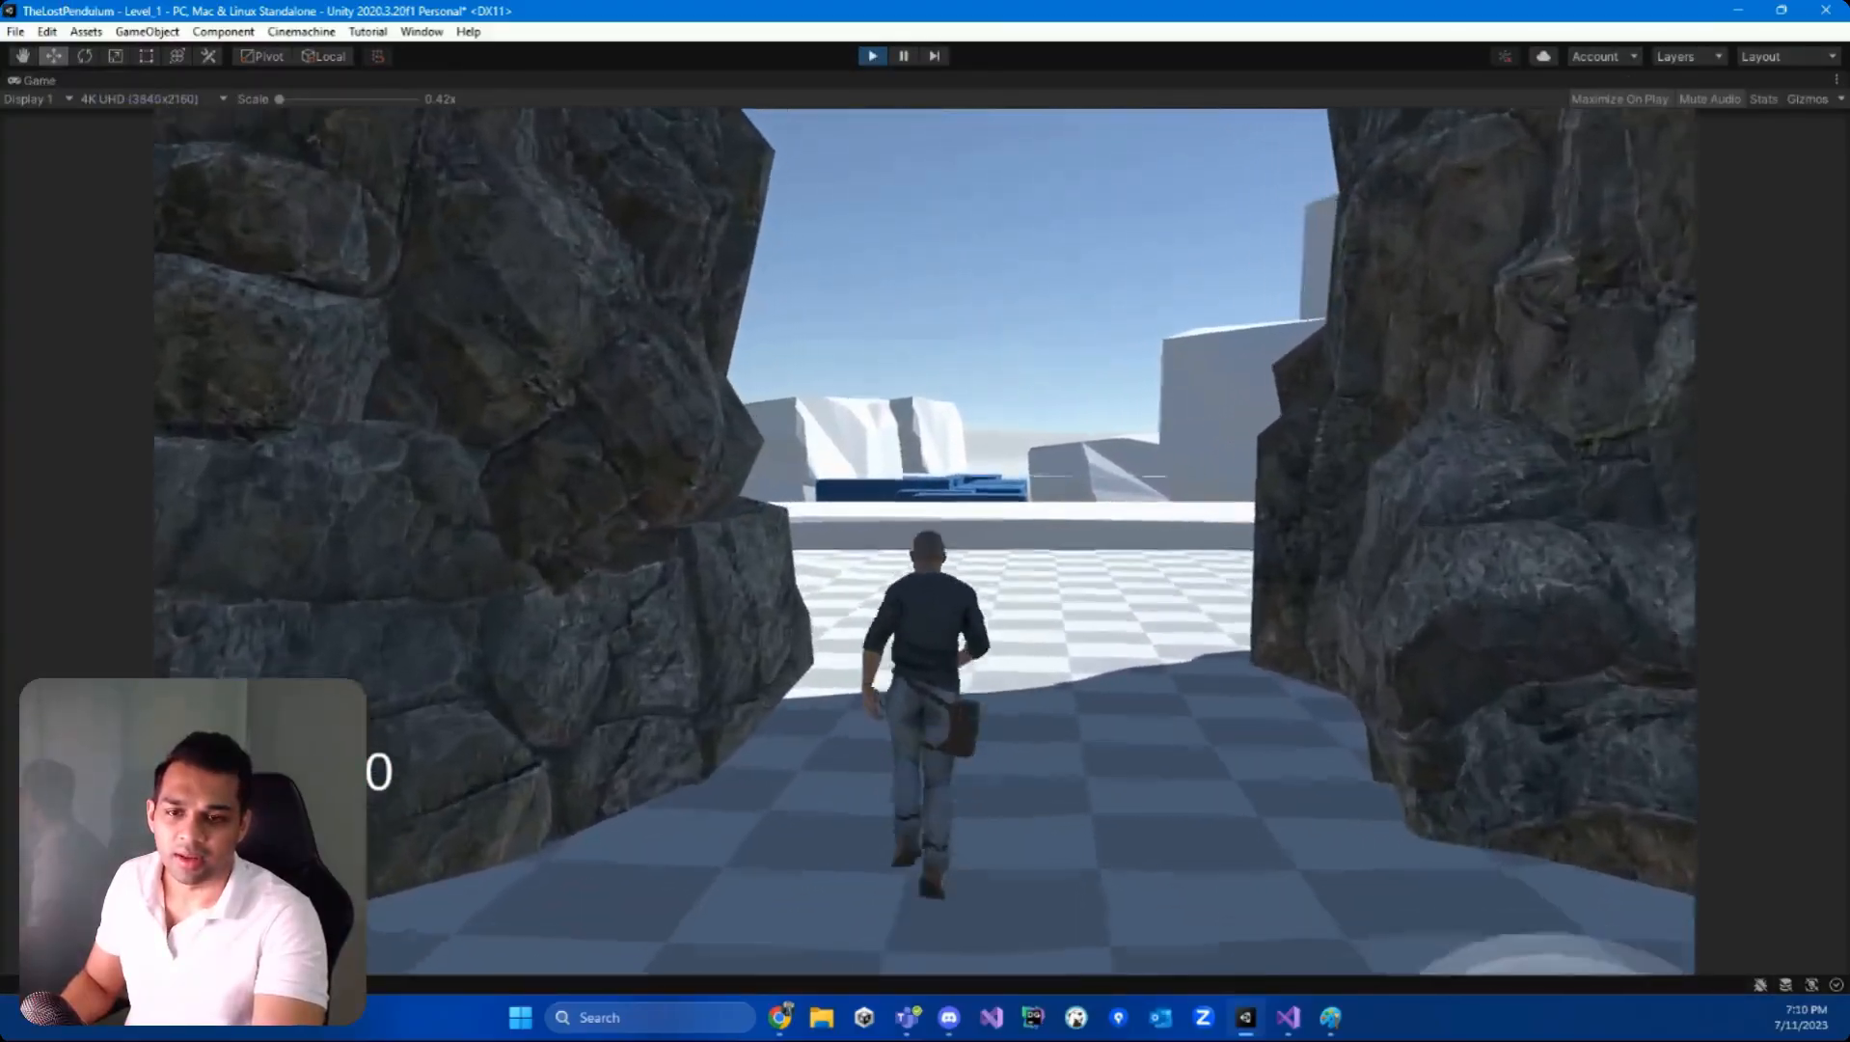
{"action": "key", "text": "w"}
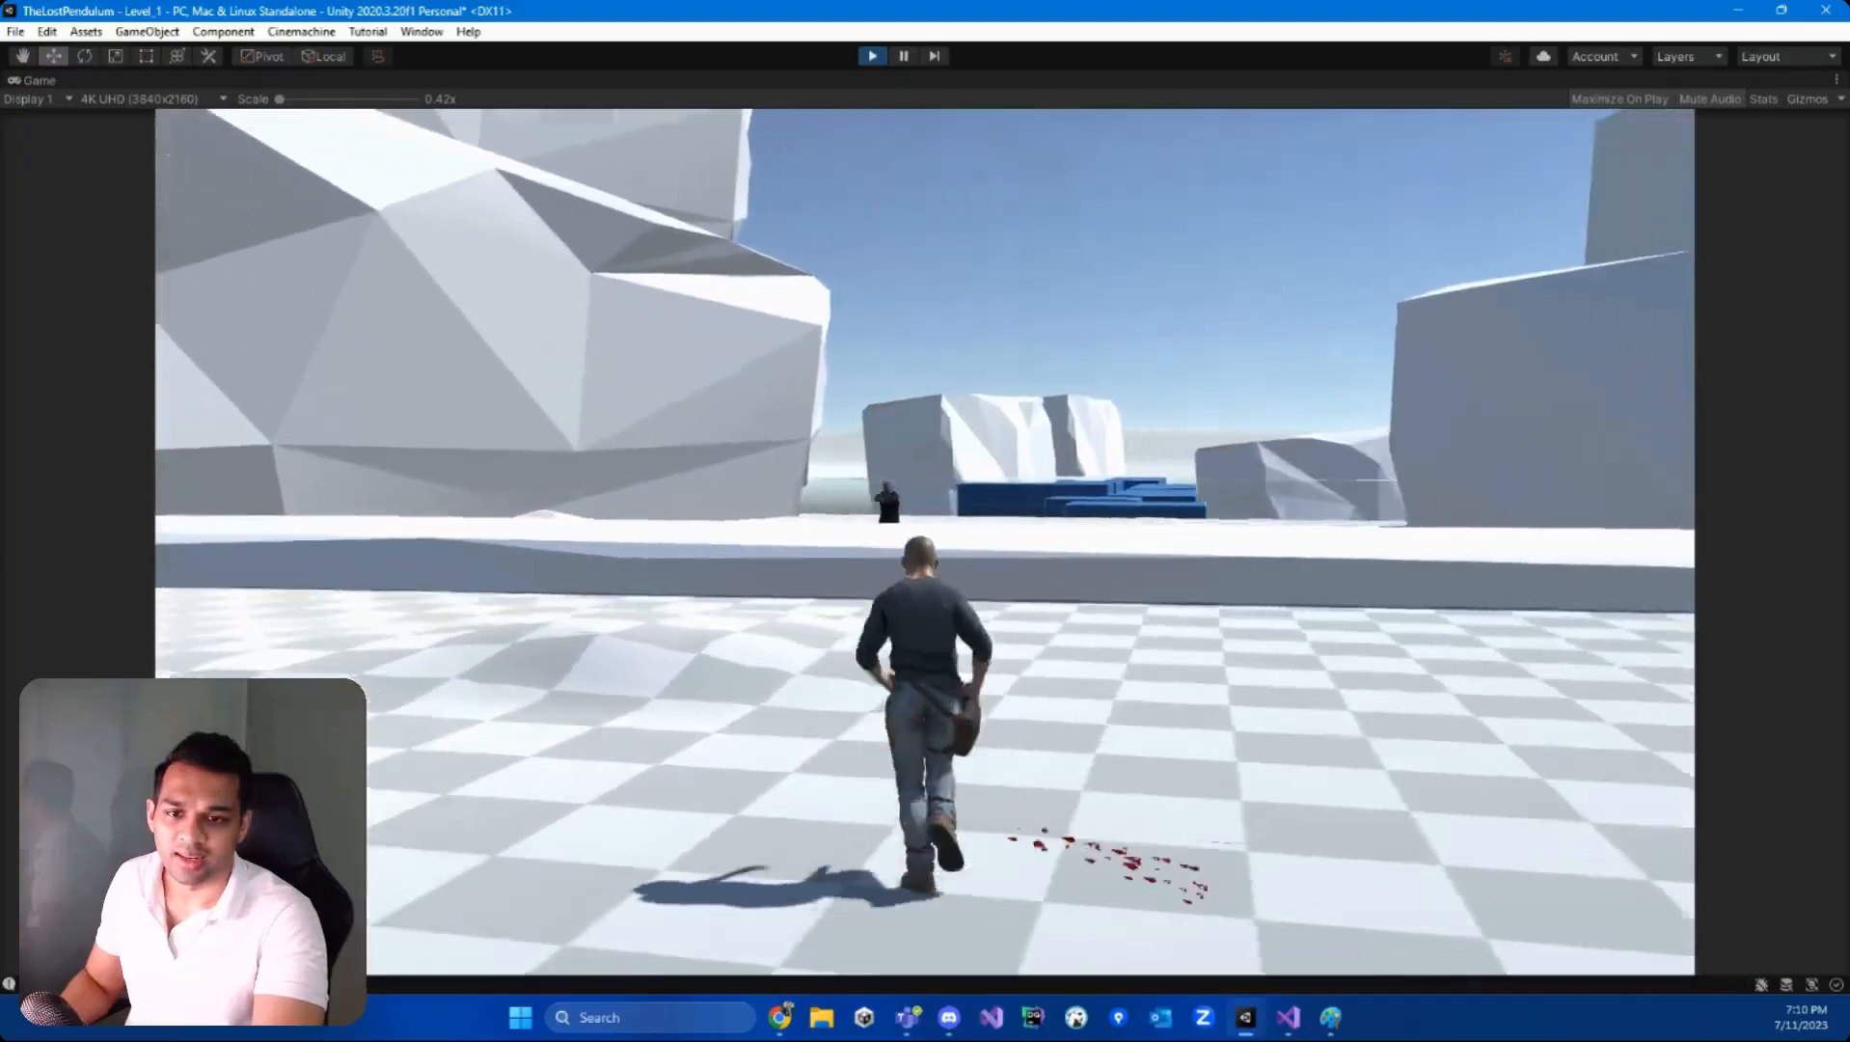
{"action": "key", "text": "w"}
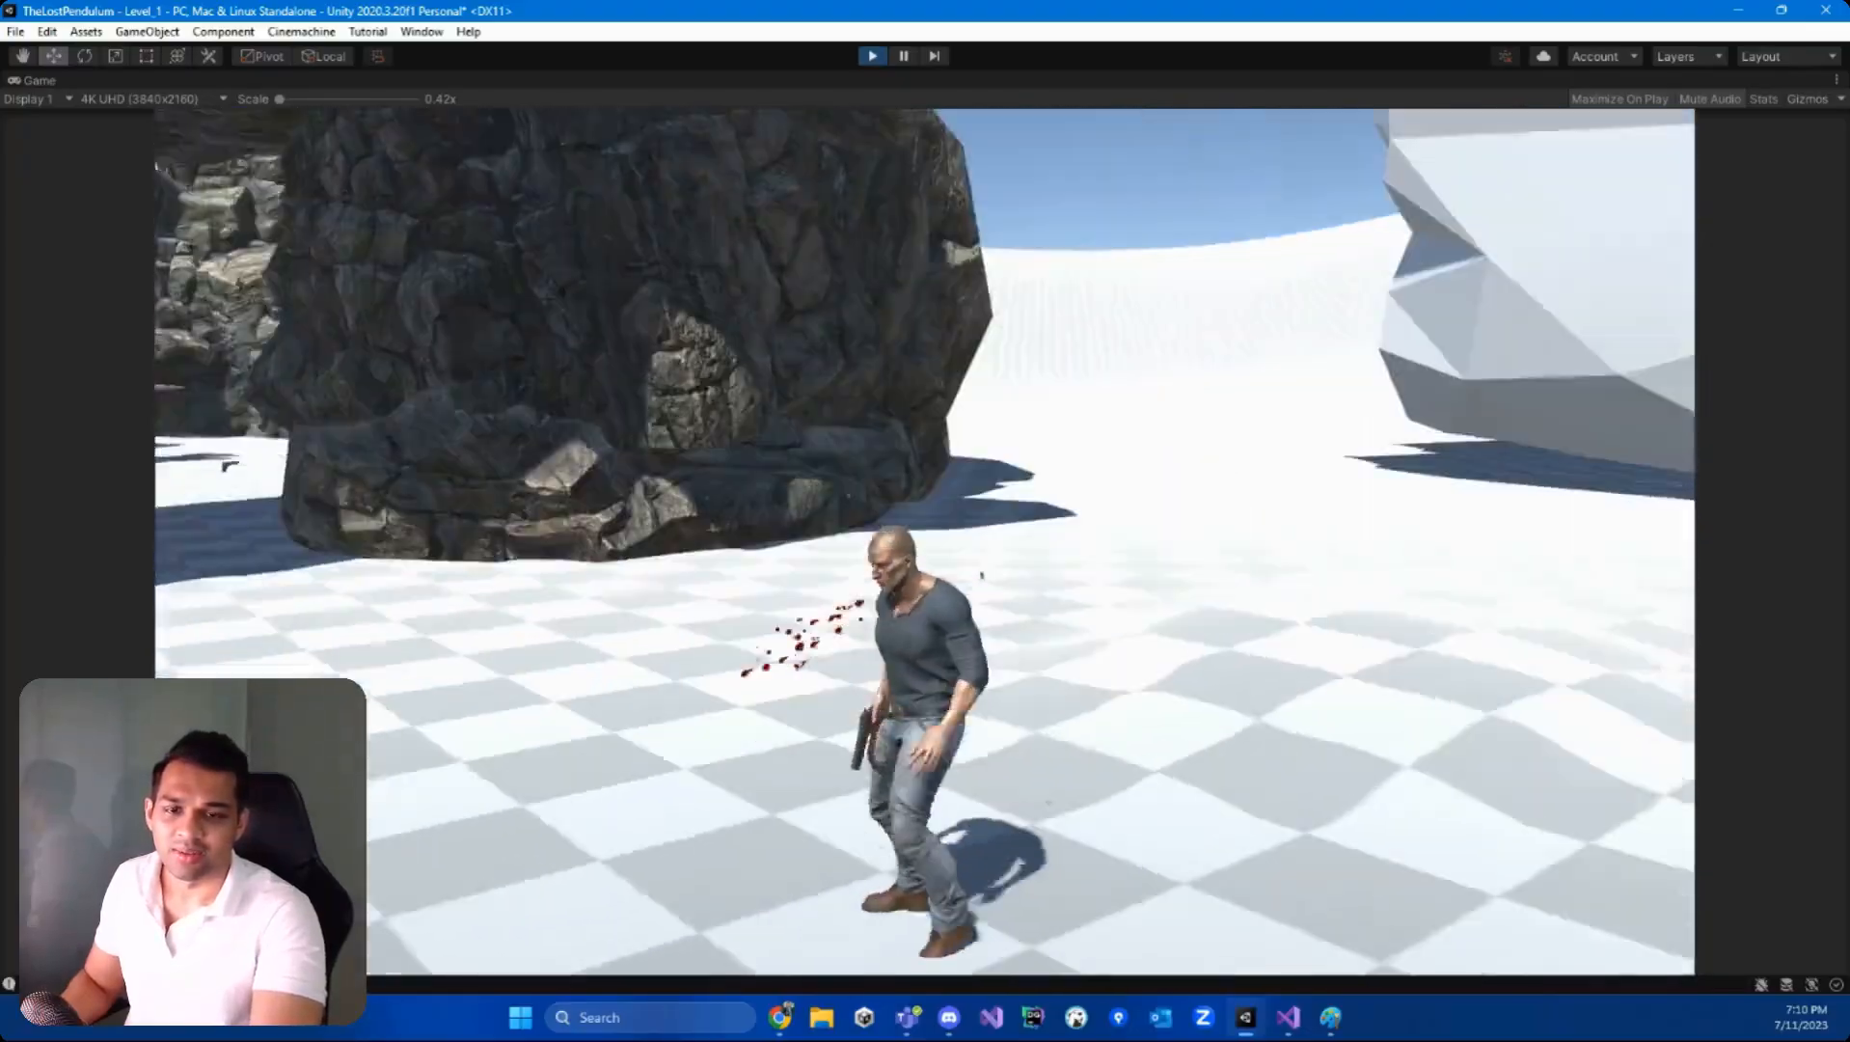
{"action": "key", "text": "w"}
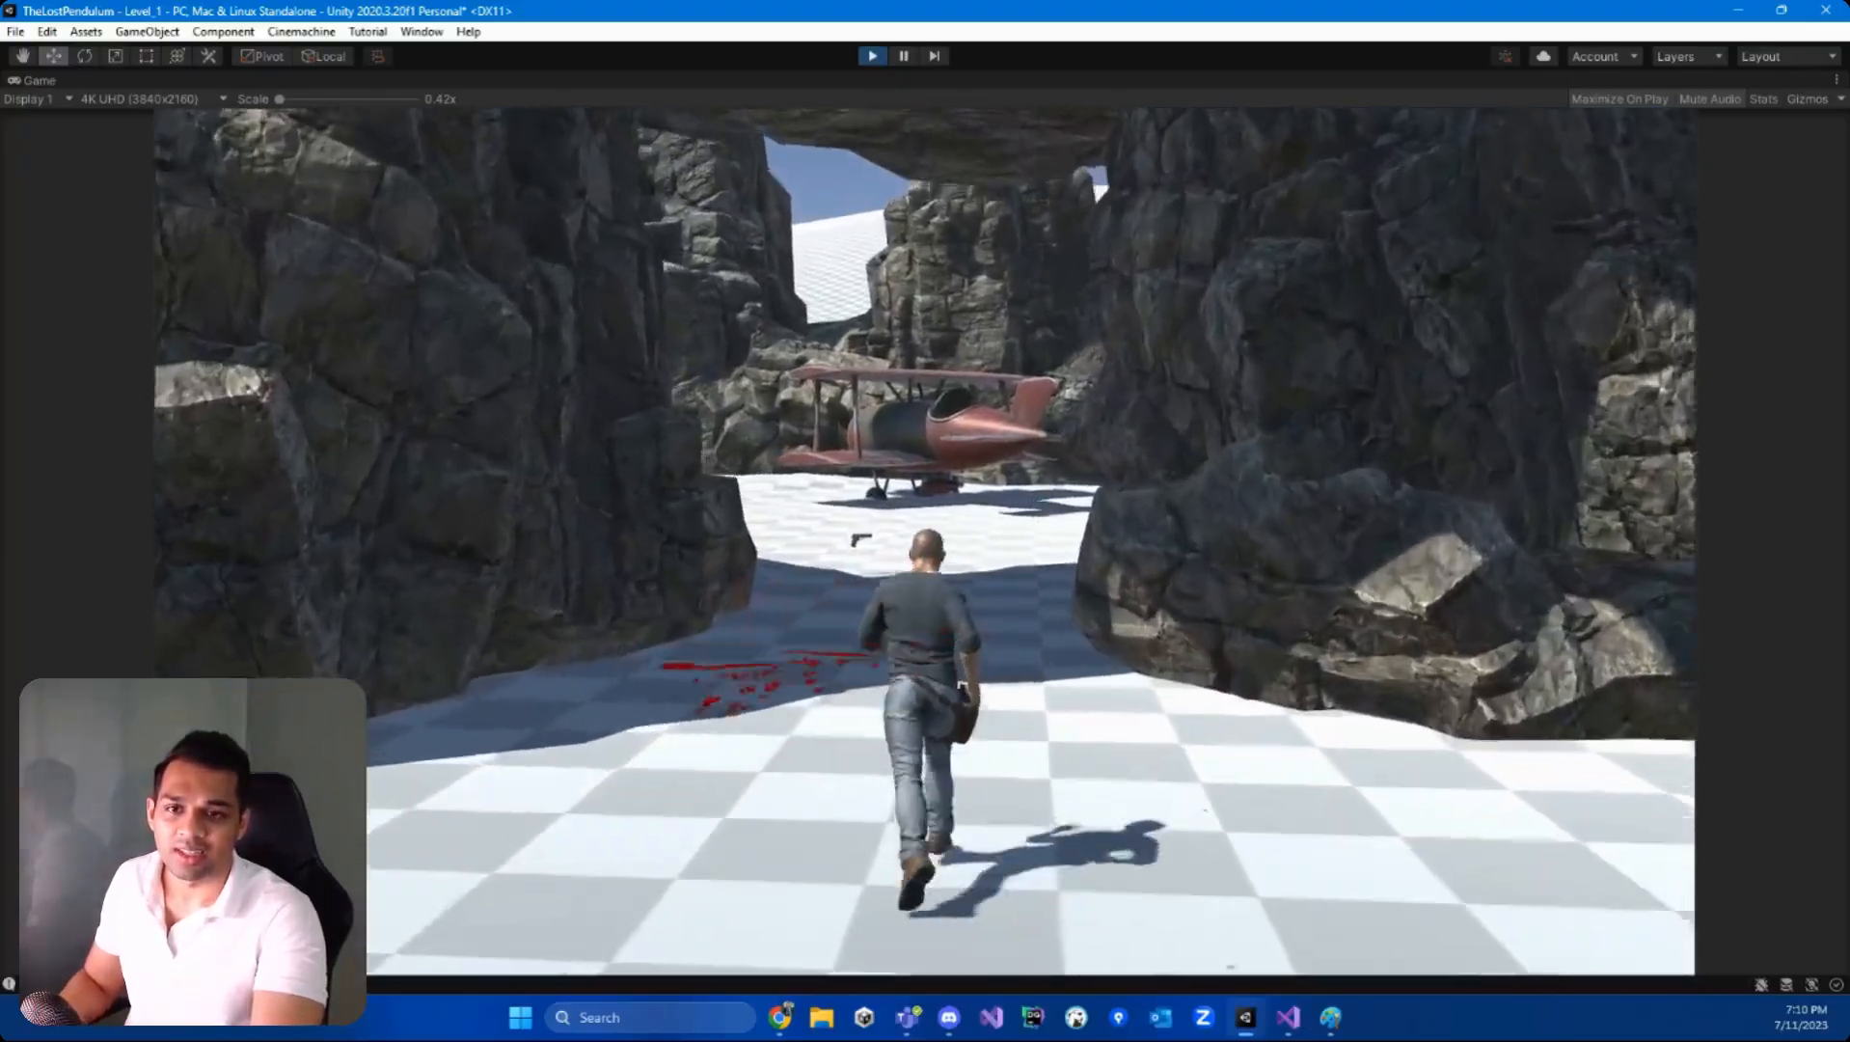
{"action": "key", "text": "w"}
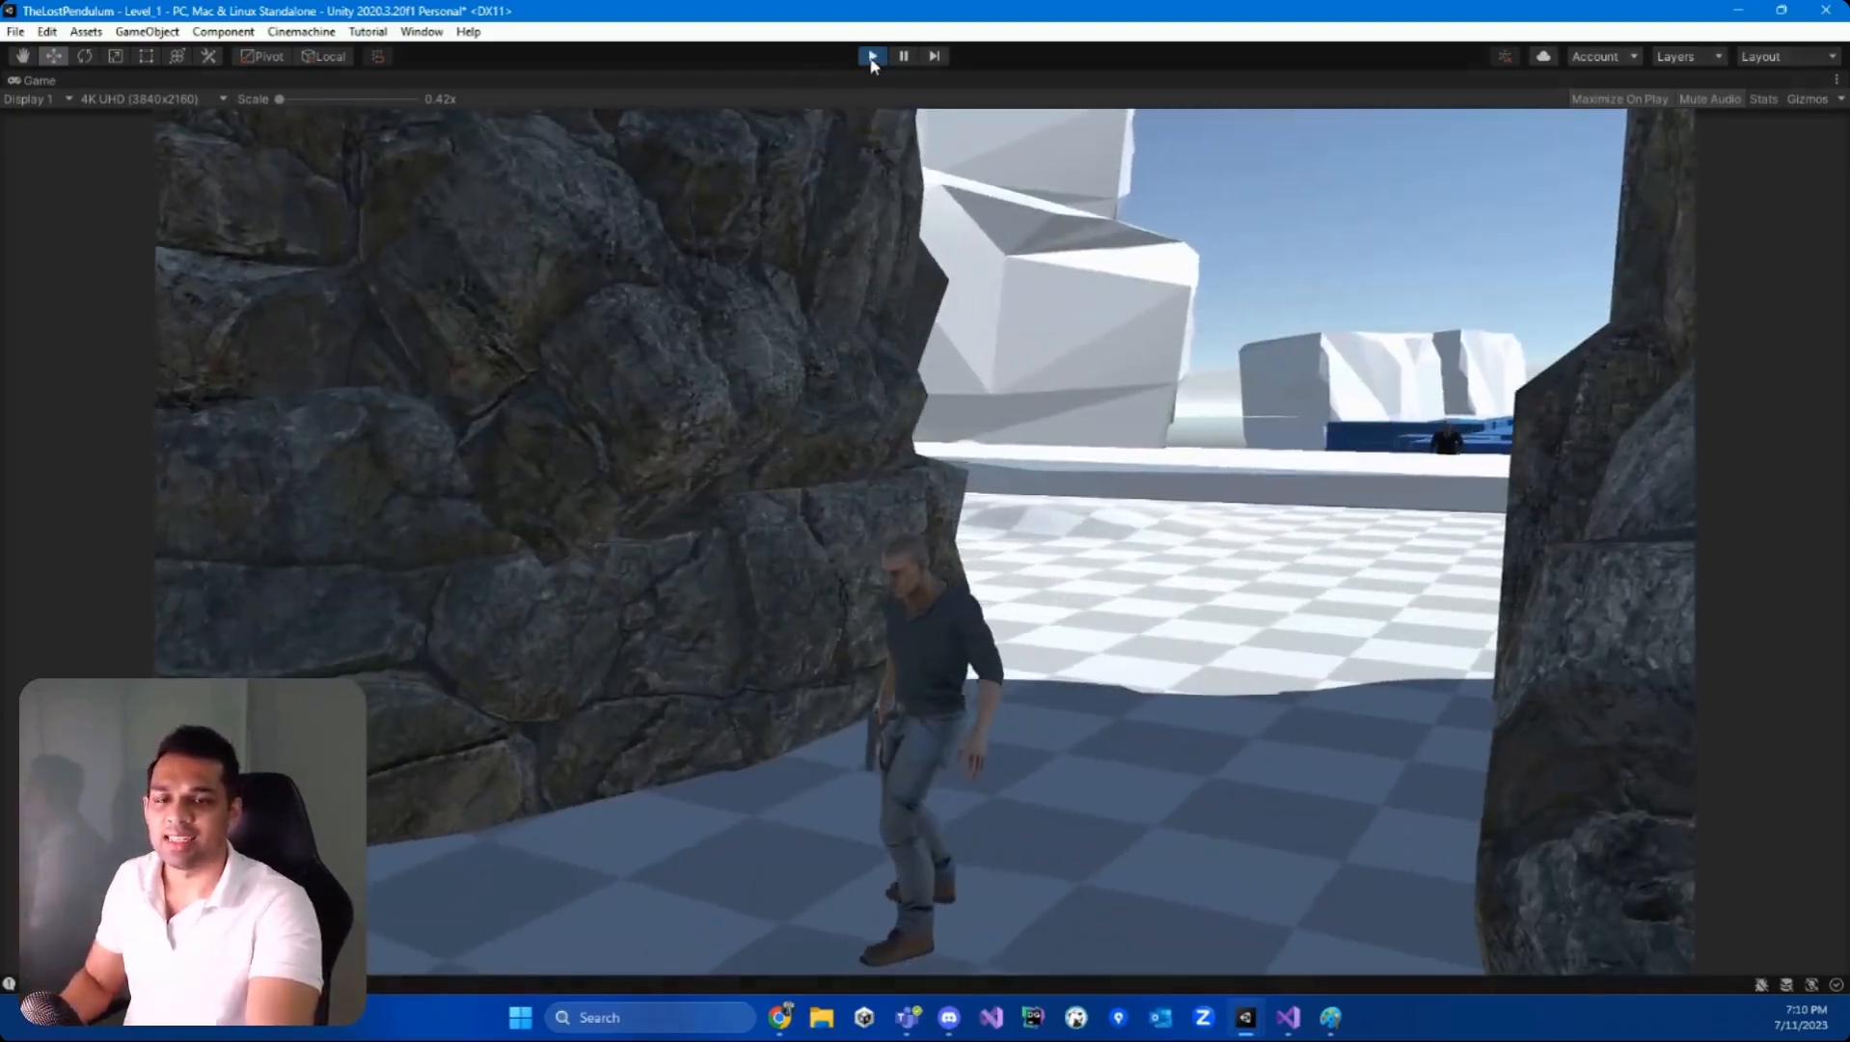
{"action": "left_click", "coordinate": [872, 56]}
- Select the terrain beneath the biplane area and survey the rock enclosure and remaining blockout walls from above
{"action": "key", "text": "s"}
{"action": "right_click_drag", "start_coordinate": [694, 417], "coordinate": [771, 633]}
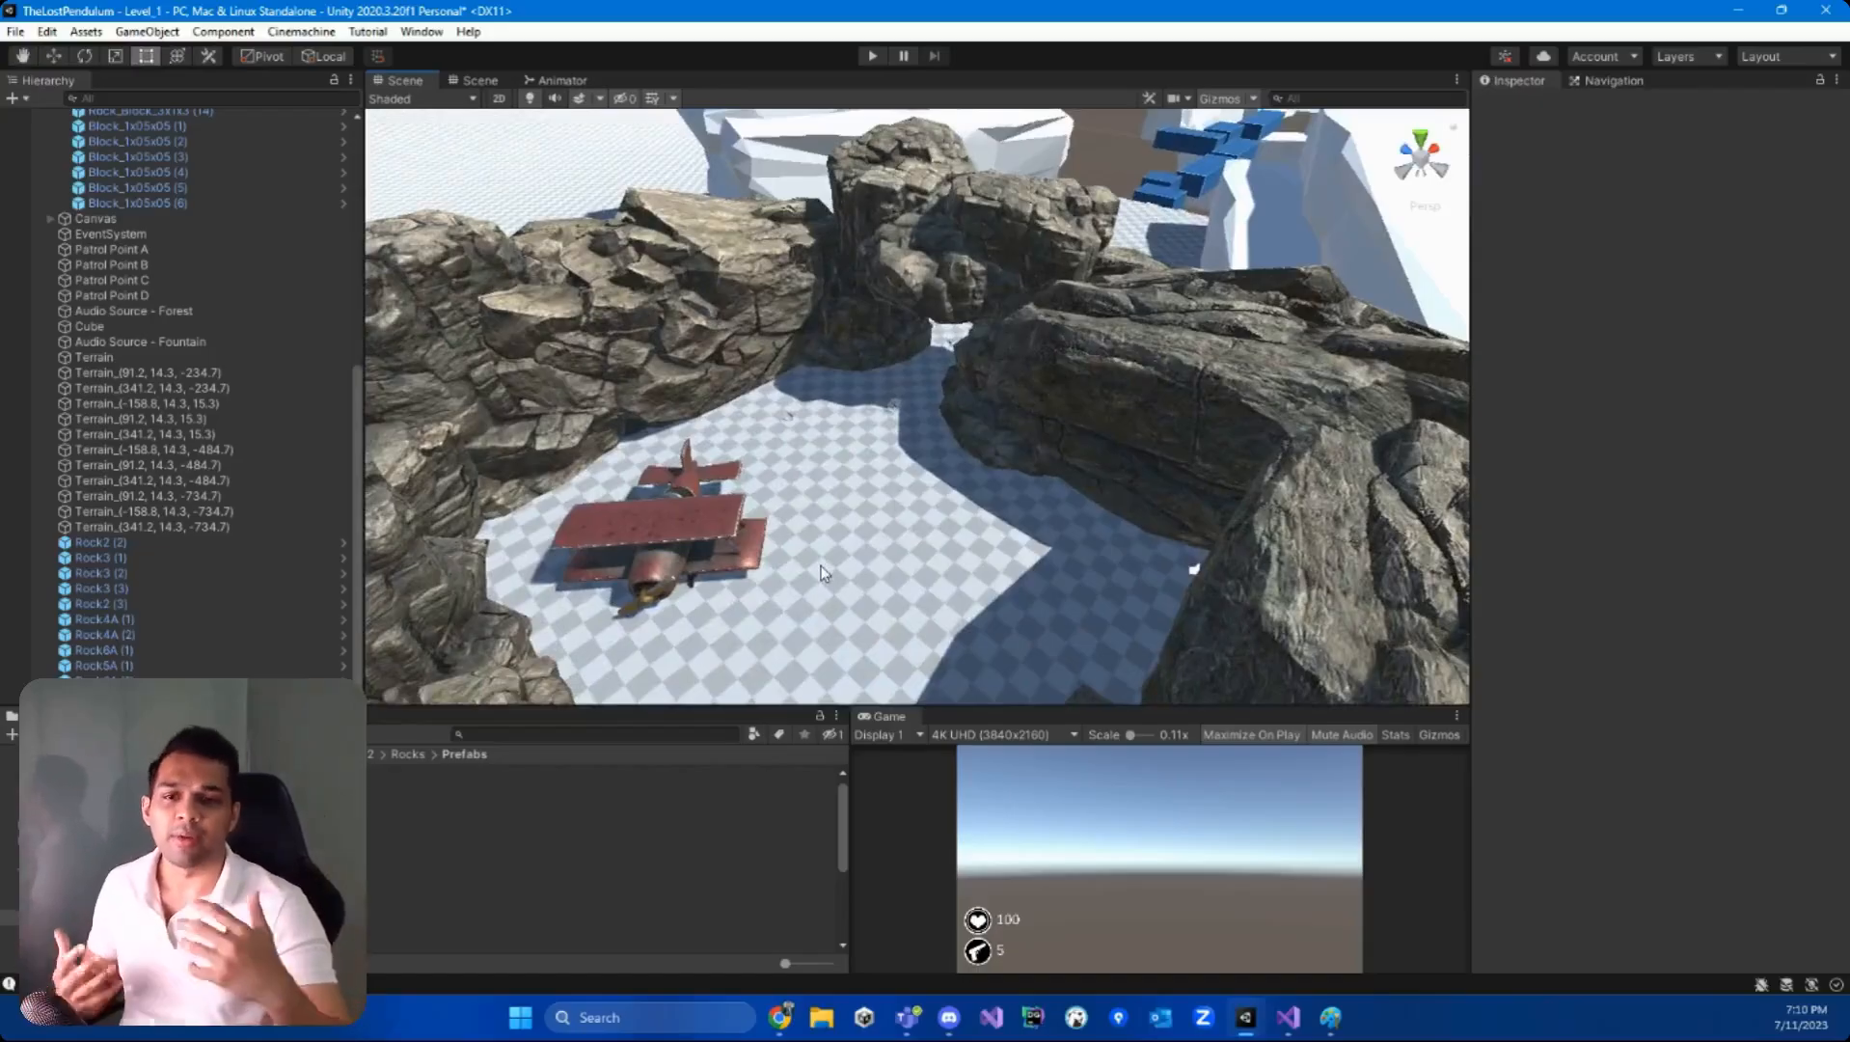
{"action": "left_click", "coordinate": [868, 589]}
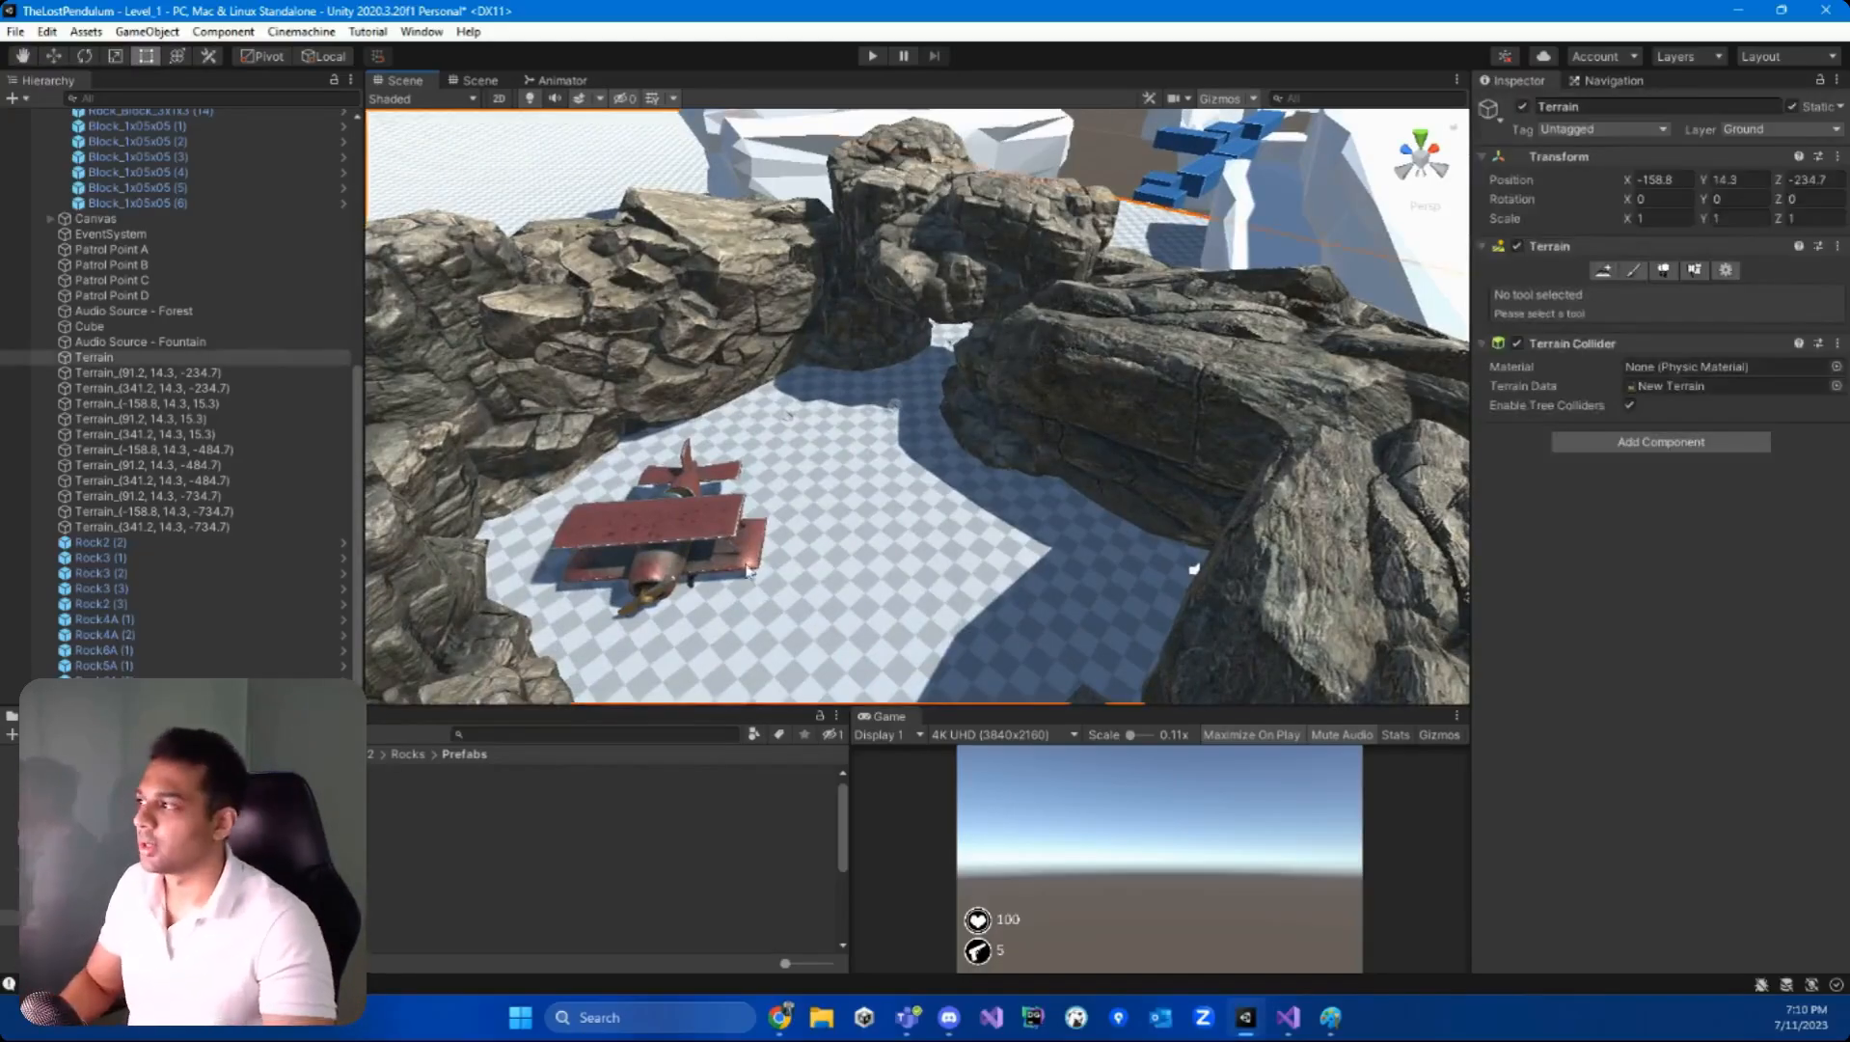
{"action": "right_click_drag", "start_coordinate": [914, 434], "coordinate": [753, 458]}
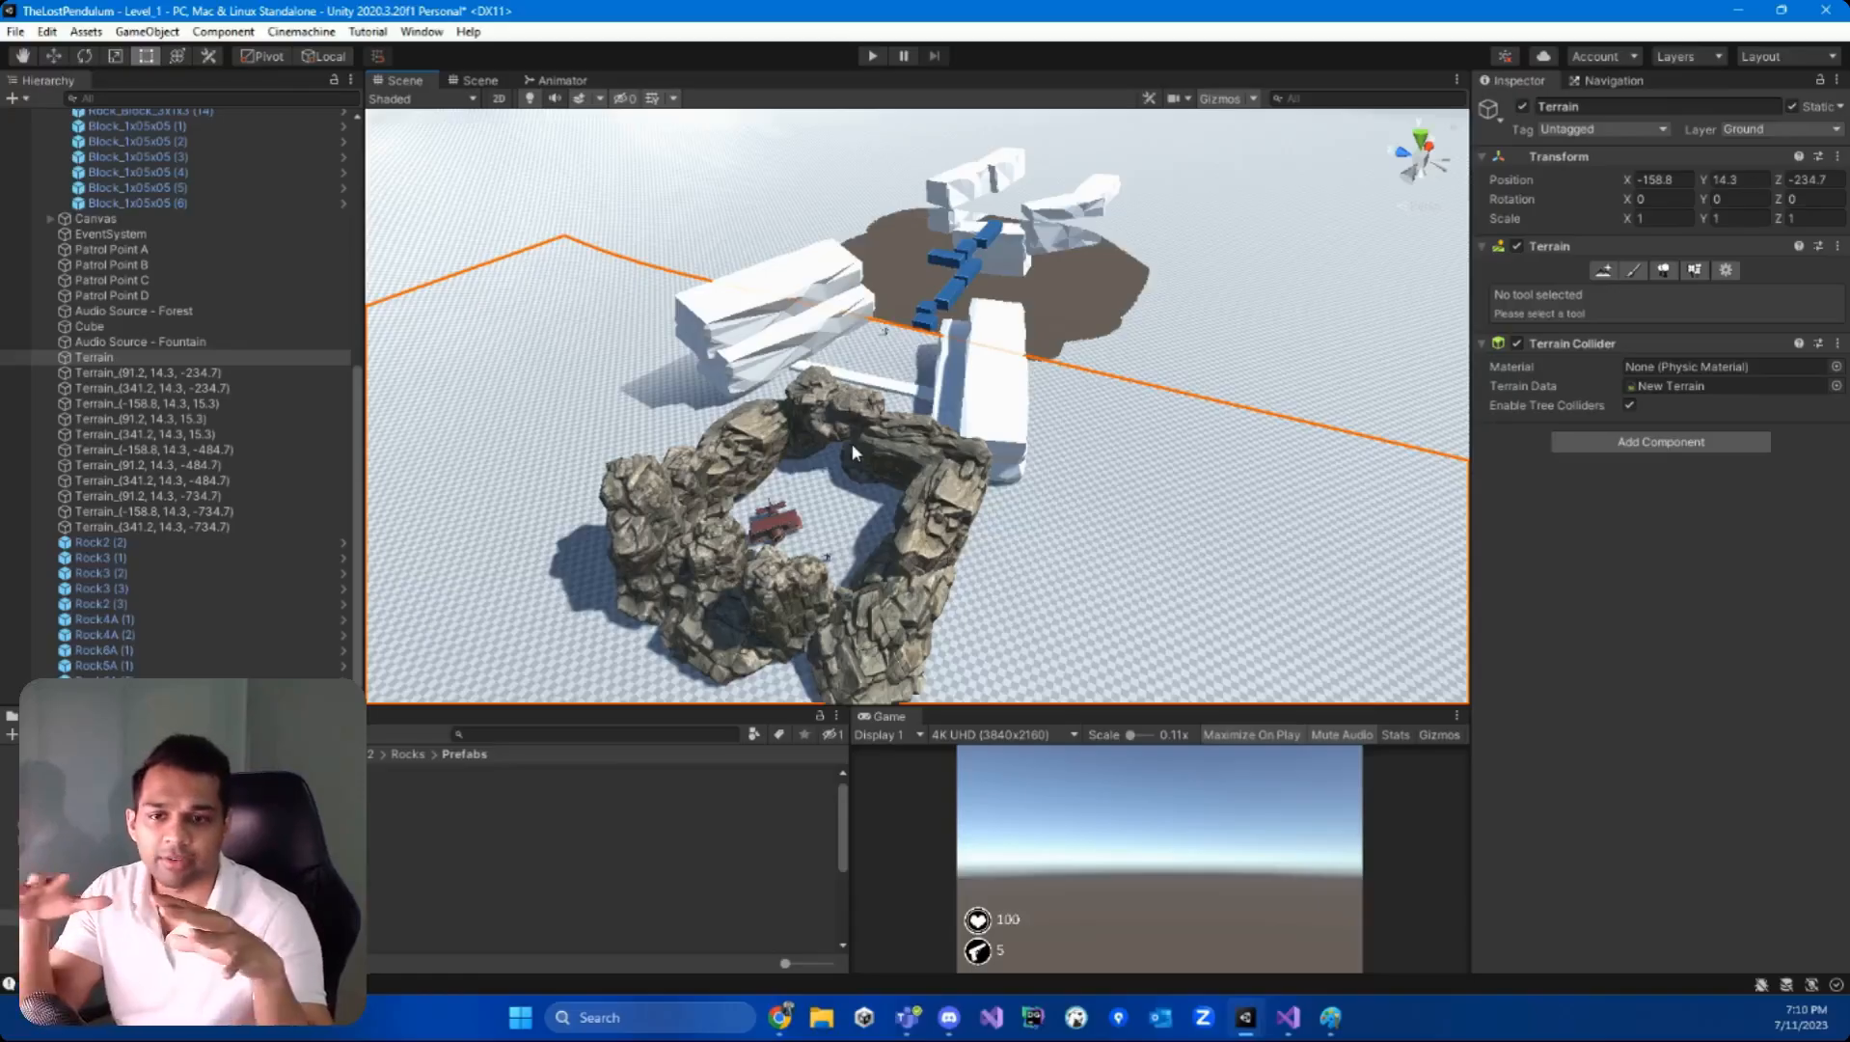
{"action": "right_click_drag", "start_coordinate": [1026, 418], "coordinate": [988, 420]}
{"action": "key", "text": "w"}
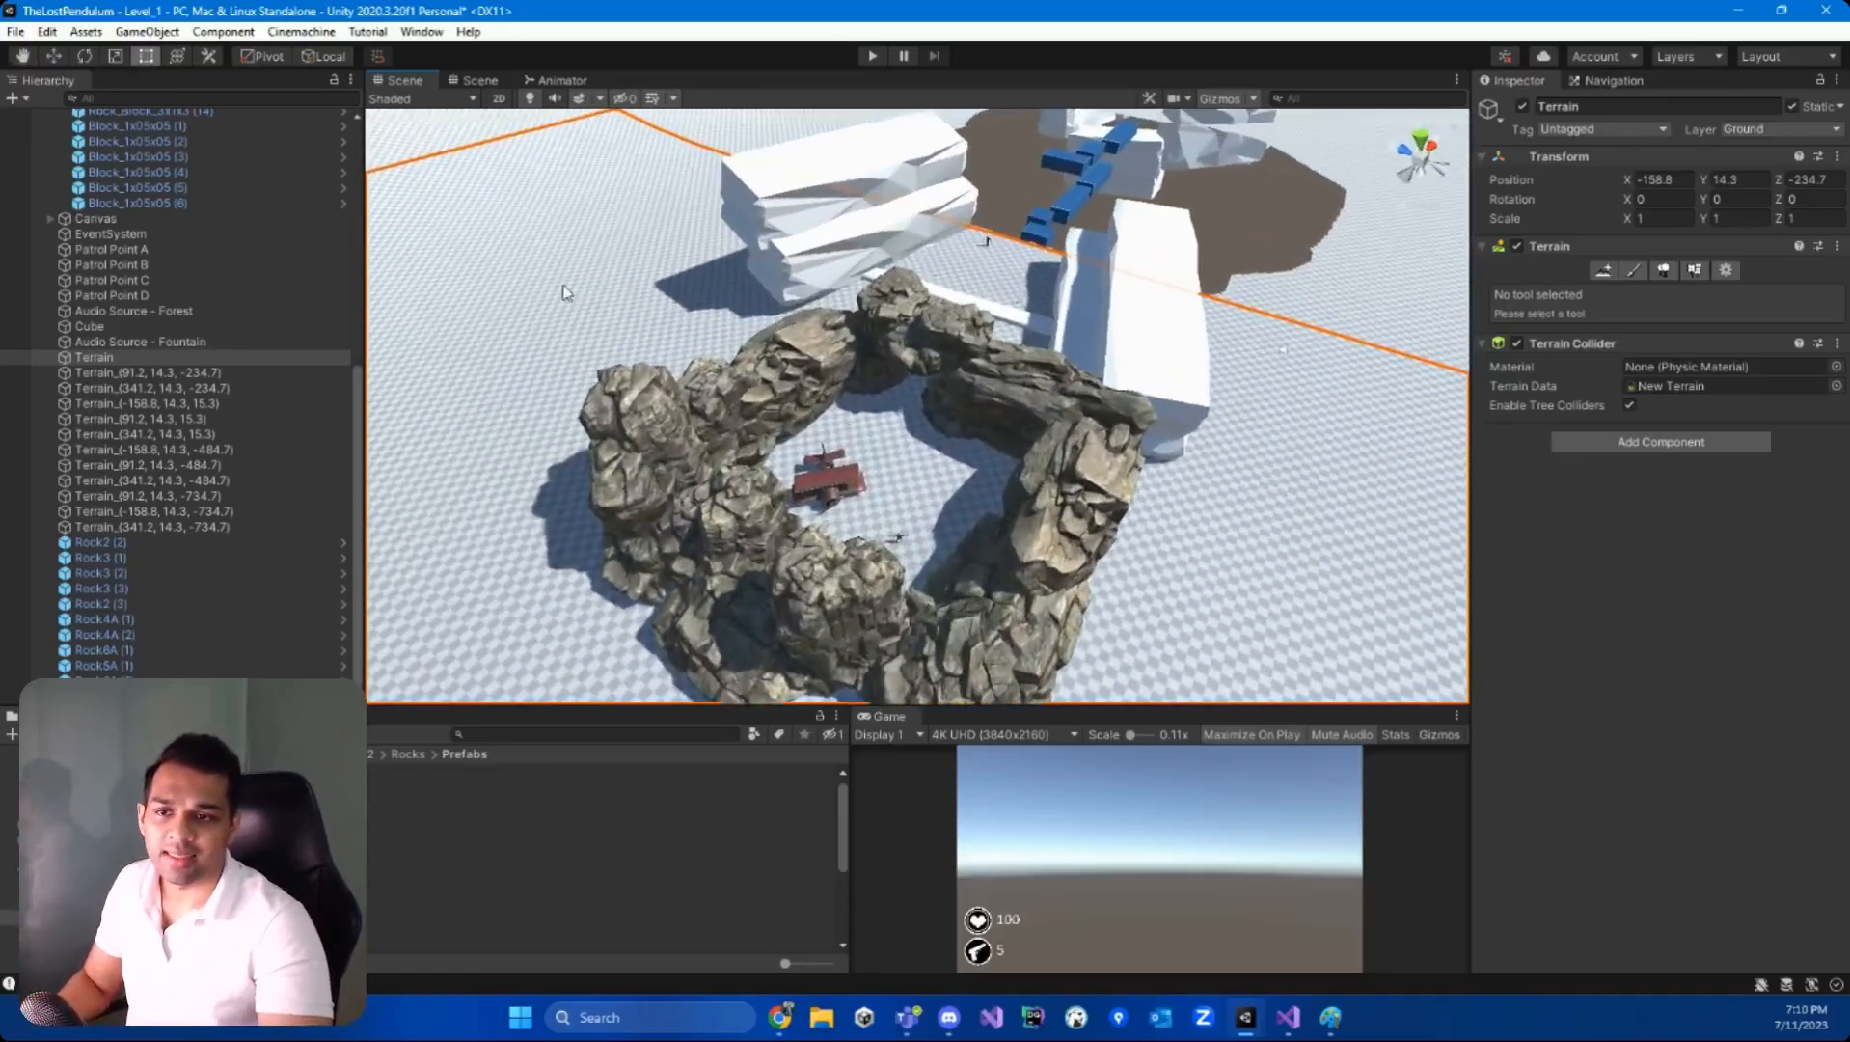
{"action": "right_click_drag", "start_coordinate": [579, 320], "coordinate": [673, 223]}
{"action": "right_click_drag", "start_coordinate": [1339, 550], "coordinate": [1459, 362]}
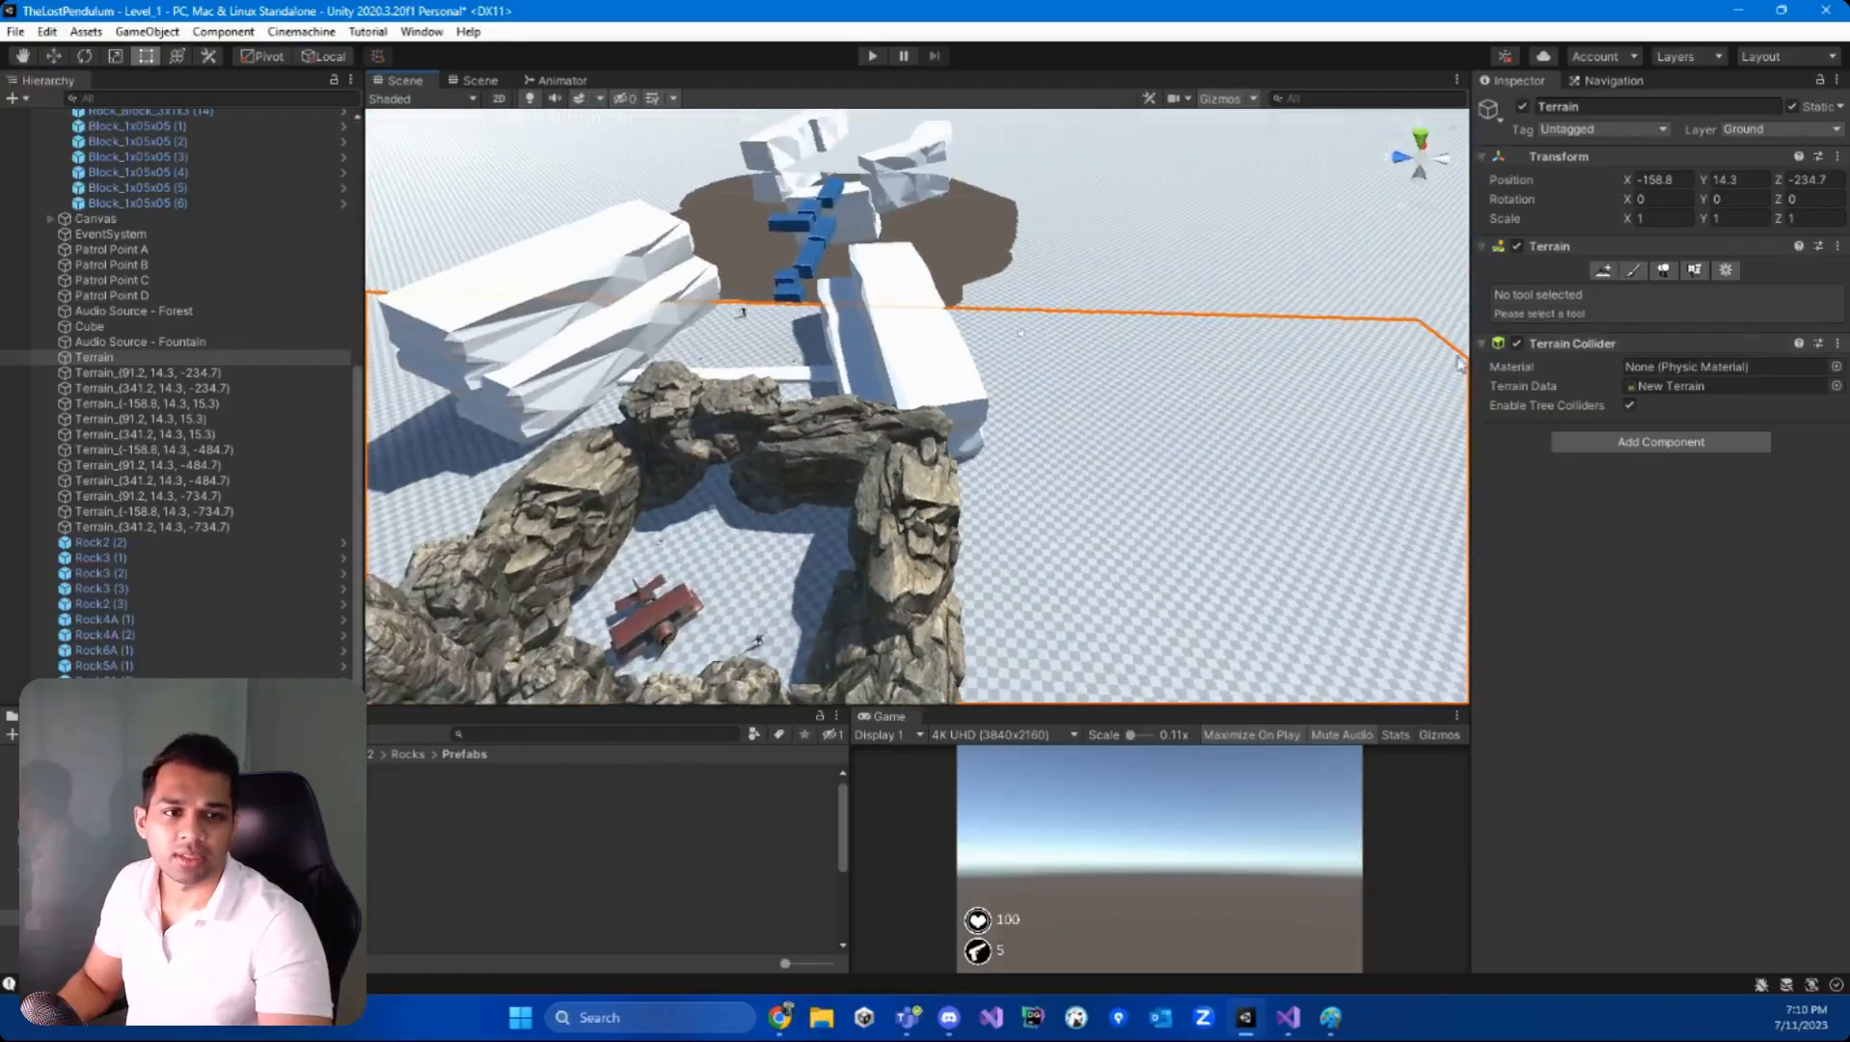
- Switch the terrain to Paint Texture and start creating a new terrain layer, browsing the available textures
{"action": "left_click", "coordinate": [1634, 272]}
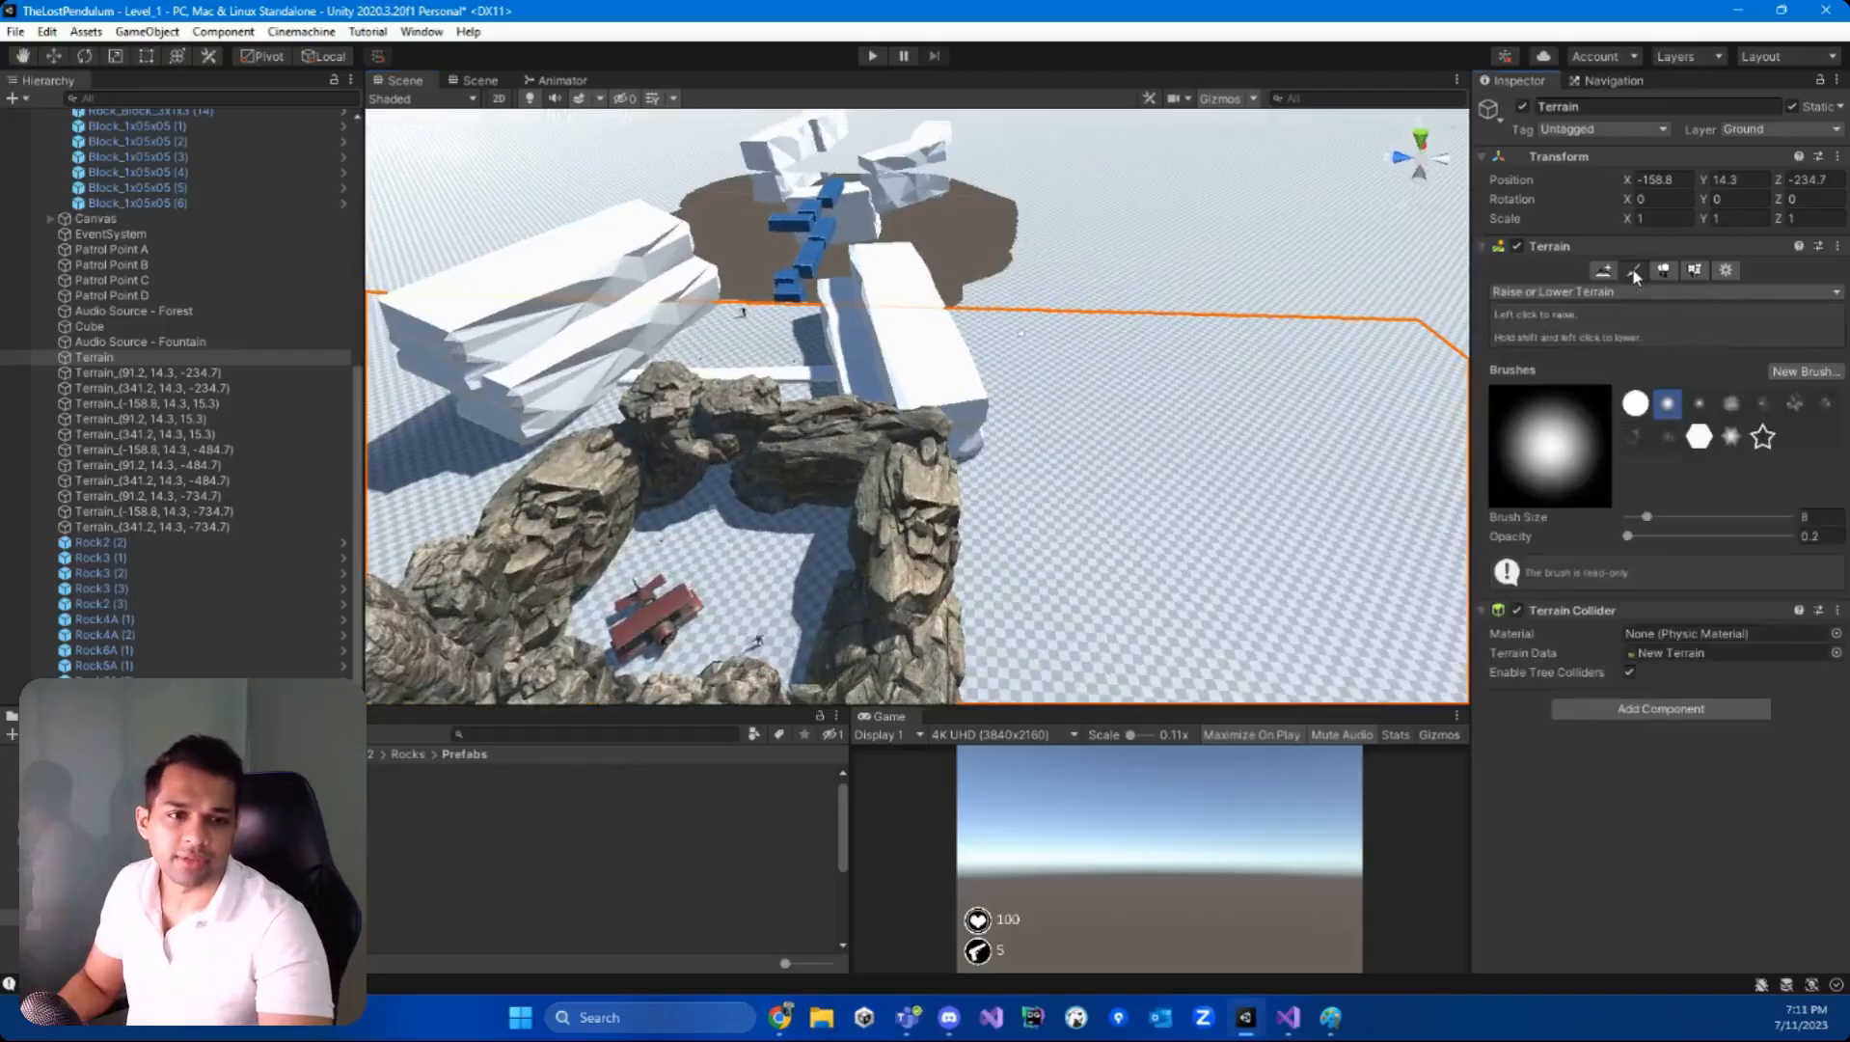
{"action": "left_click", "coordinate": [1623, 290]}
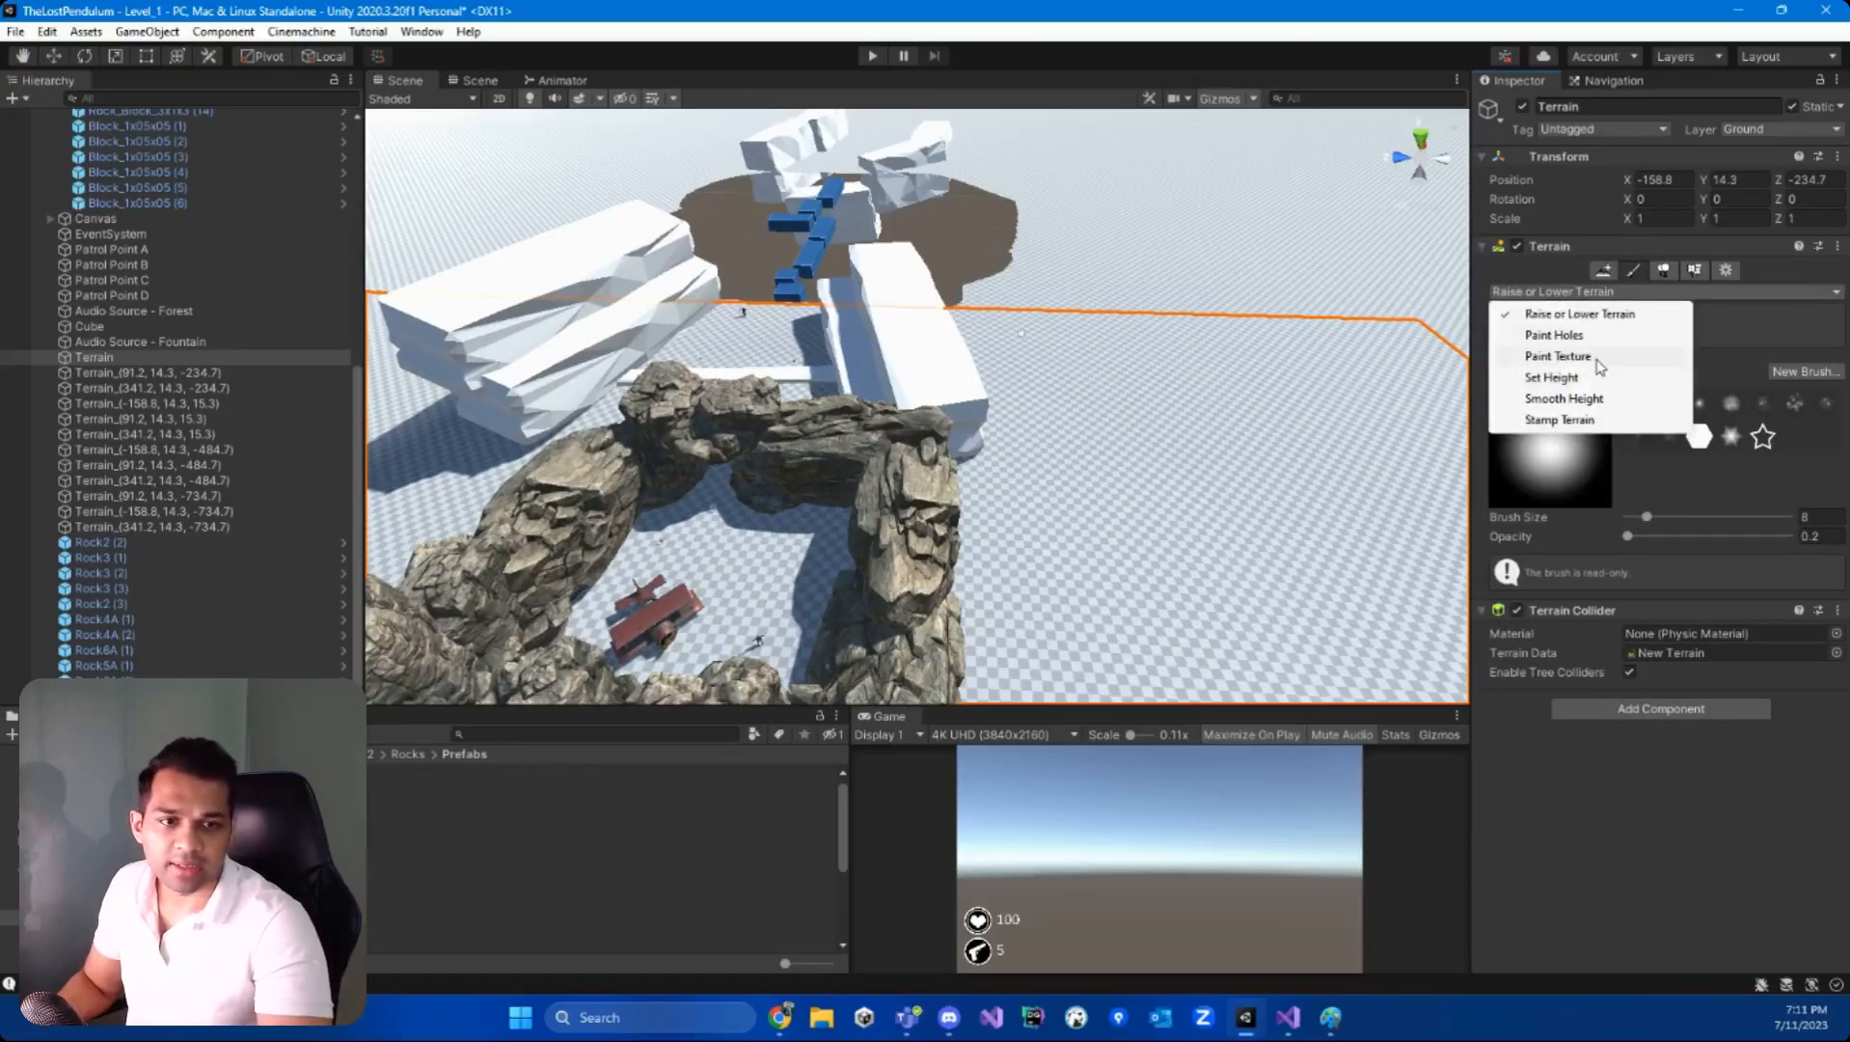
{"action": "left_click", "coordinate": [1557, 356]}
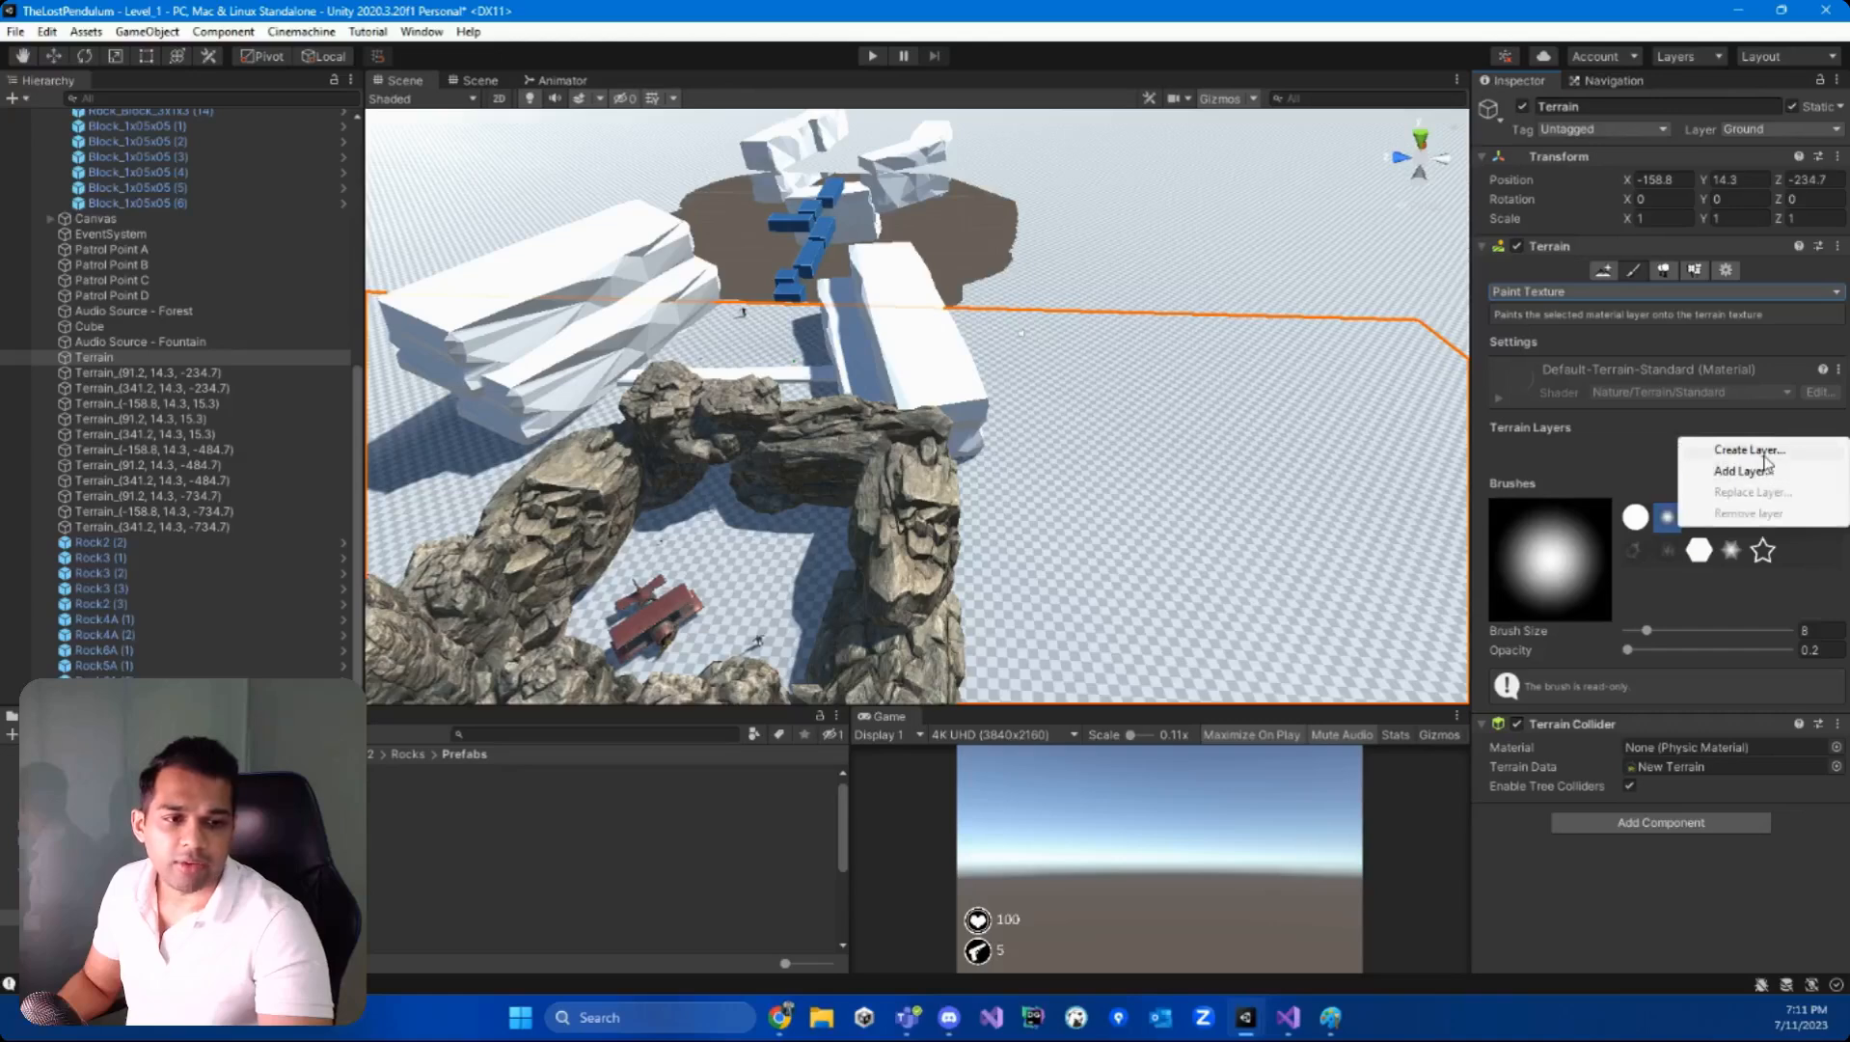
{"action": "left_click", "coordinate": [1763, 453]}
{"action": "scroll", "coordinate": [1244, 567], "scroll_direction": "down", "scroll_amount": 10}
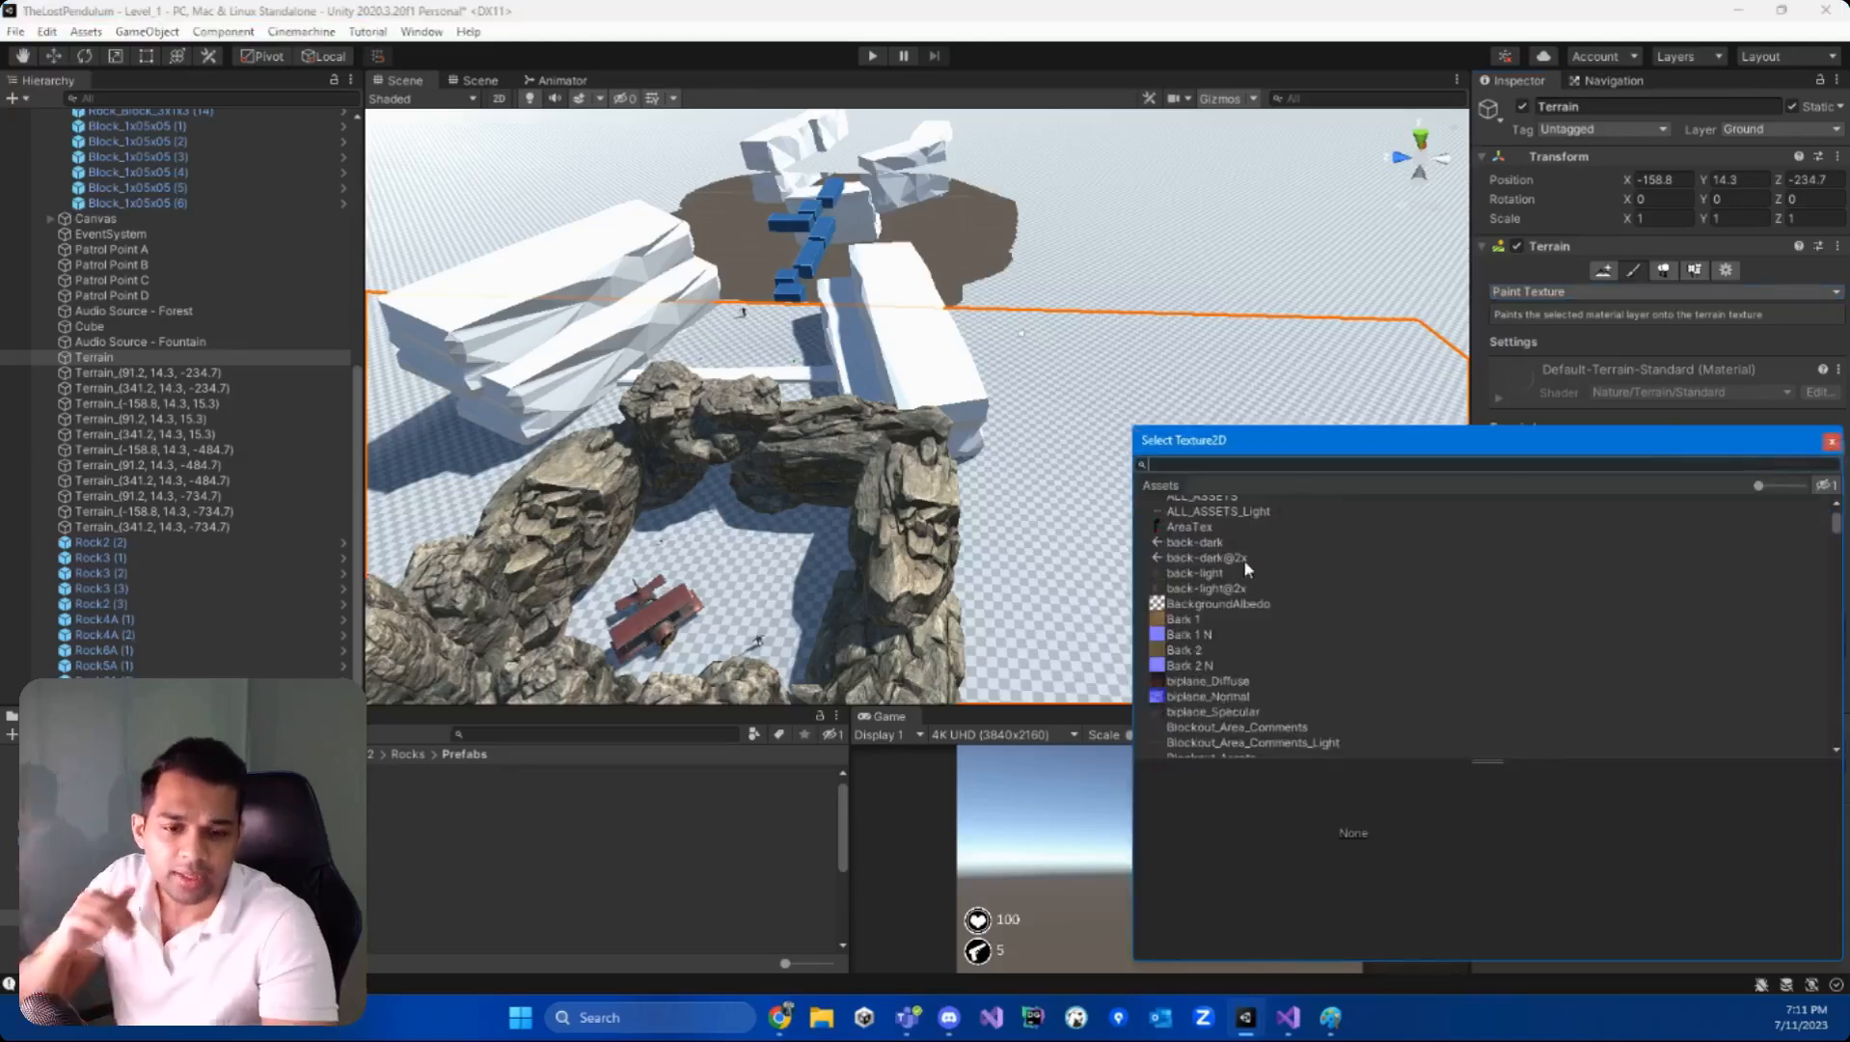
{"action": "left_click_drag", "start_coordinate": [1313, 442], "coordinate": [1203, 269]}
{"action": "scroll", "coordinate": [1177, 354], "scroll_direction": "down", "scroll_amount": 5}
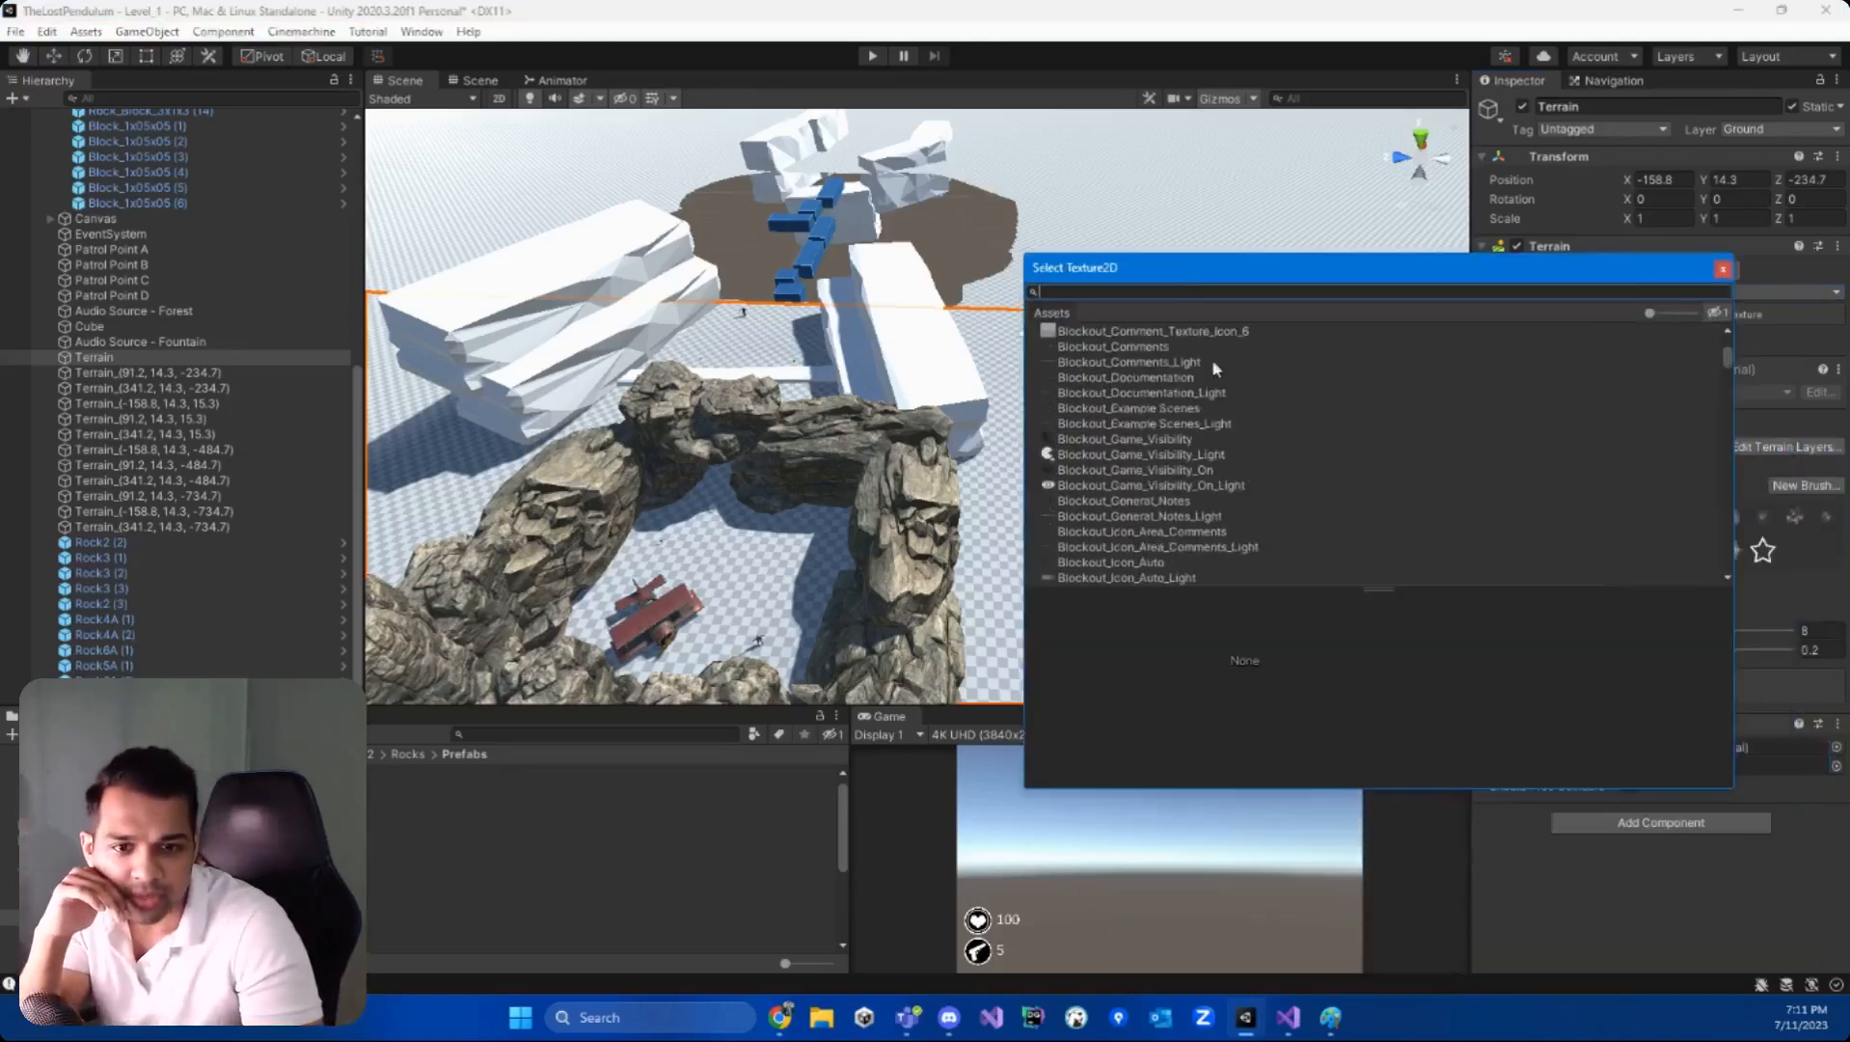
{"action": "left_click_drag", "start_coordinate": [1726, 356], "coordinate": [1724, 461]}
- Search the textures for "grass", preview the candidates and create the terrain layer from Grass 3
{"action": "left_click", "coordinate": [1264, 294]}
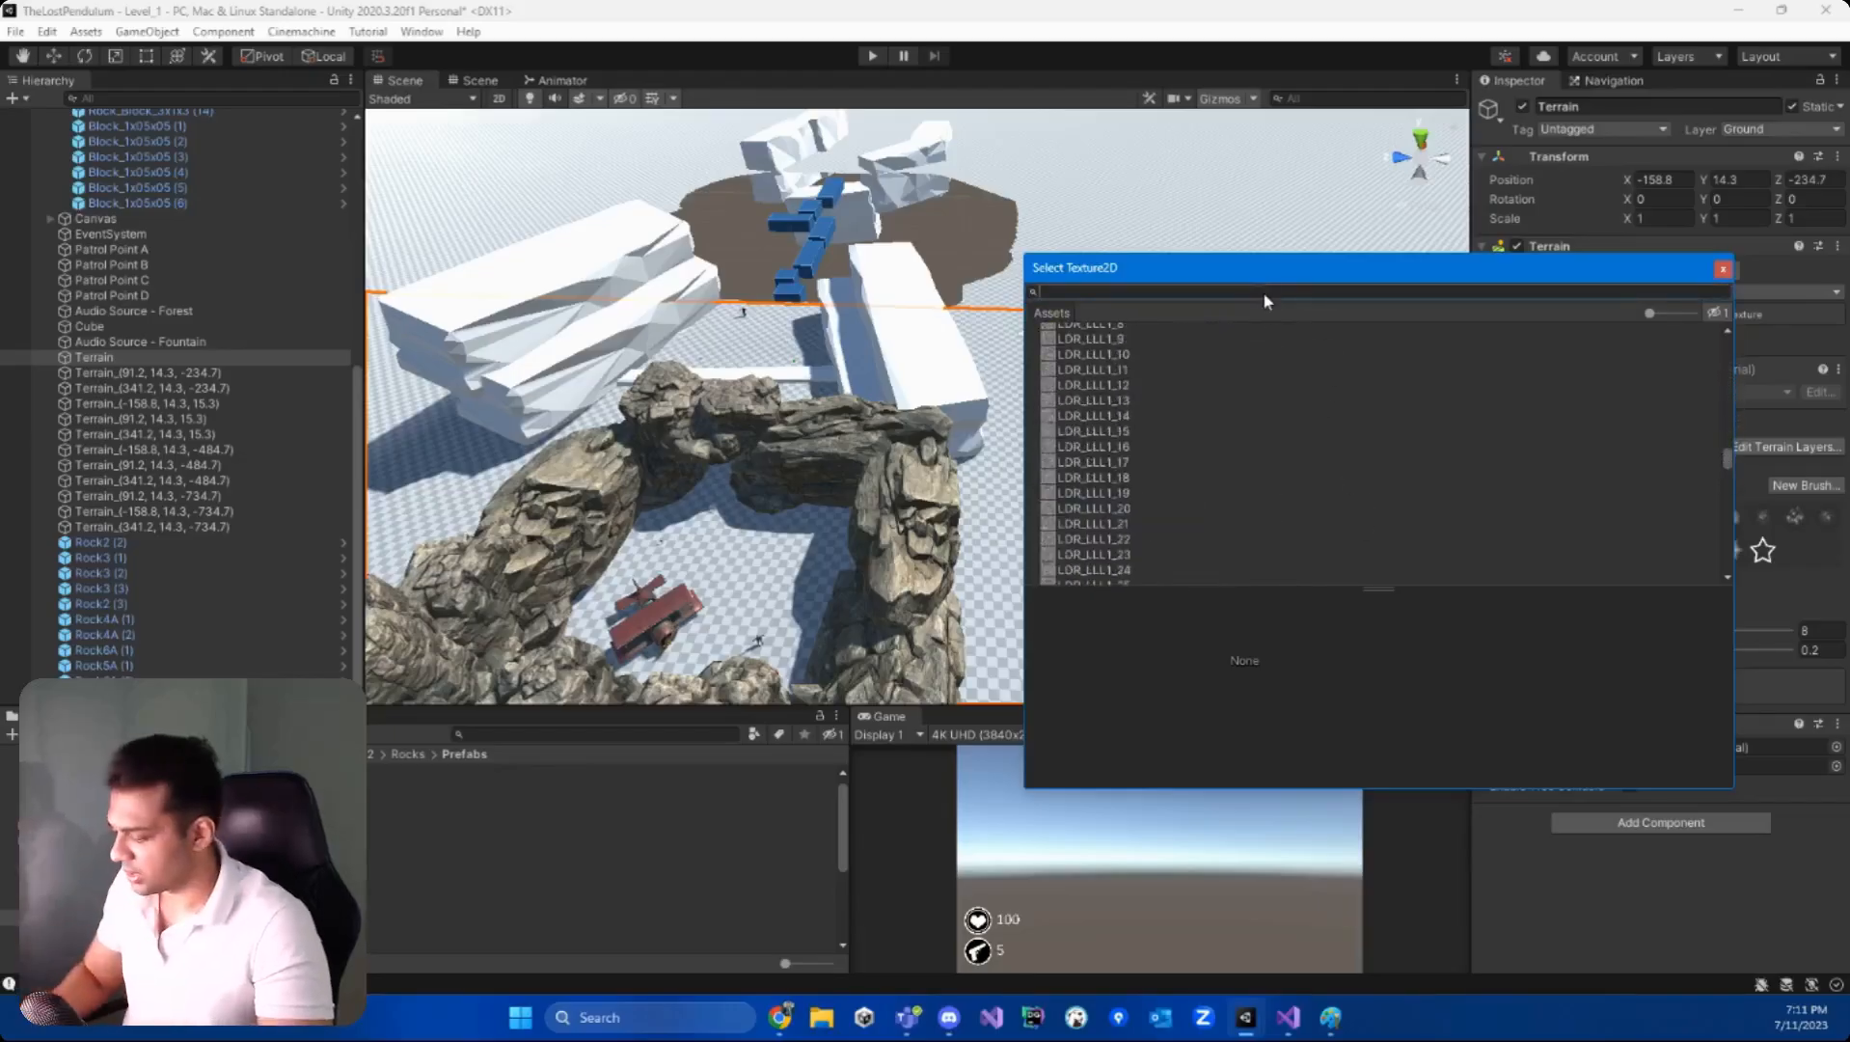
{"action": "type", "text": "grass"}
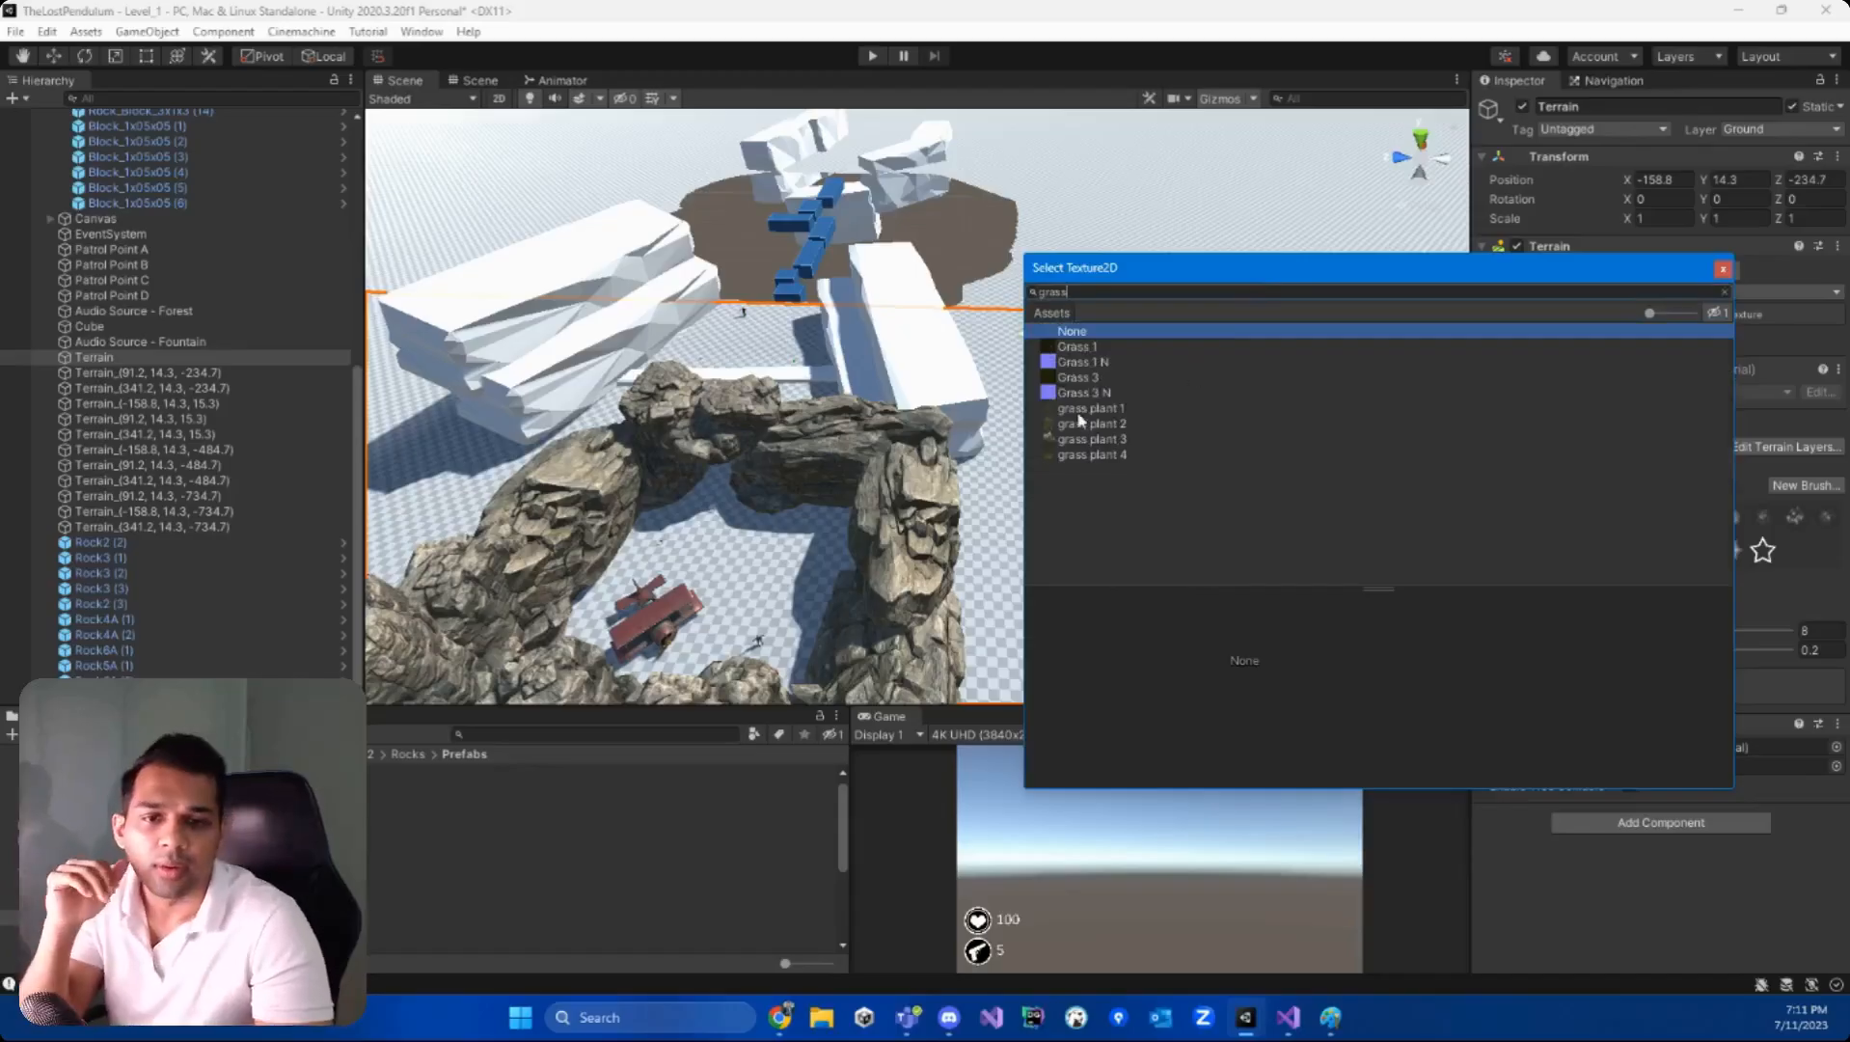
{"action": "left_click", "coordinate": [1081, 423]}
{"action": "left_click", "coordinate": [1086, 439]}
{"action": "left_click", "coordinate": [1093, 455]}
{"action": "left_click", "coordinate": [1095, 408]}
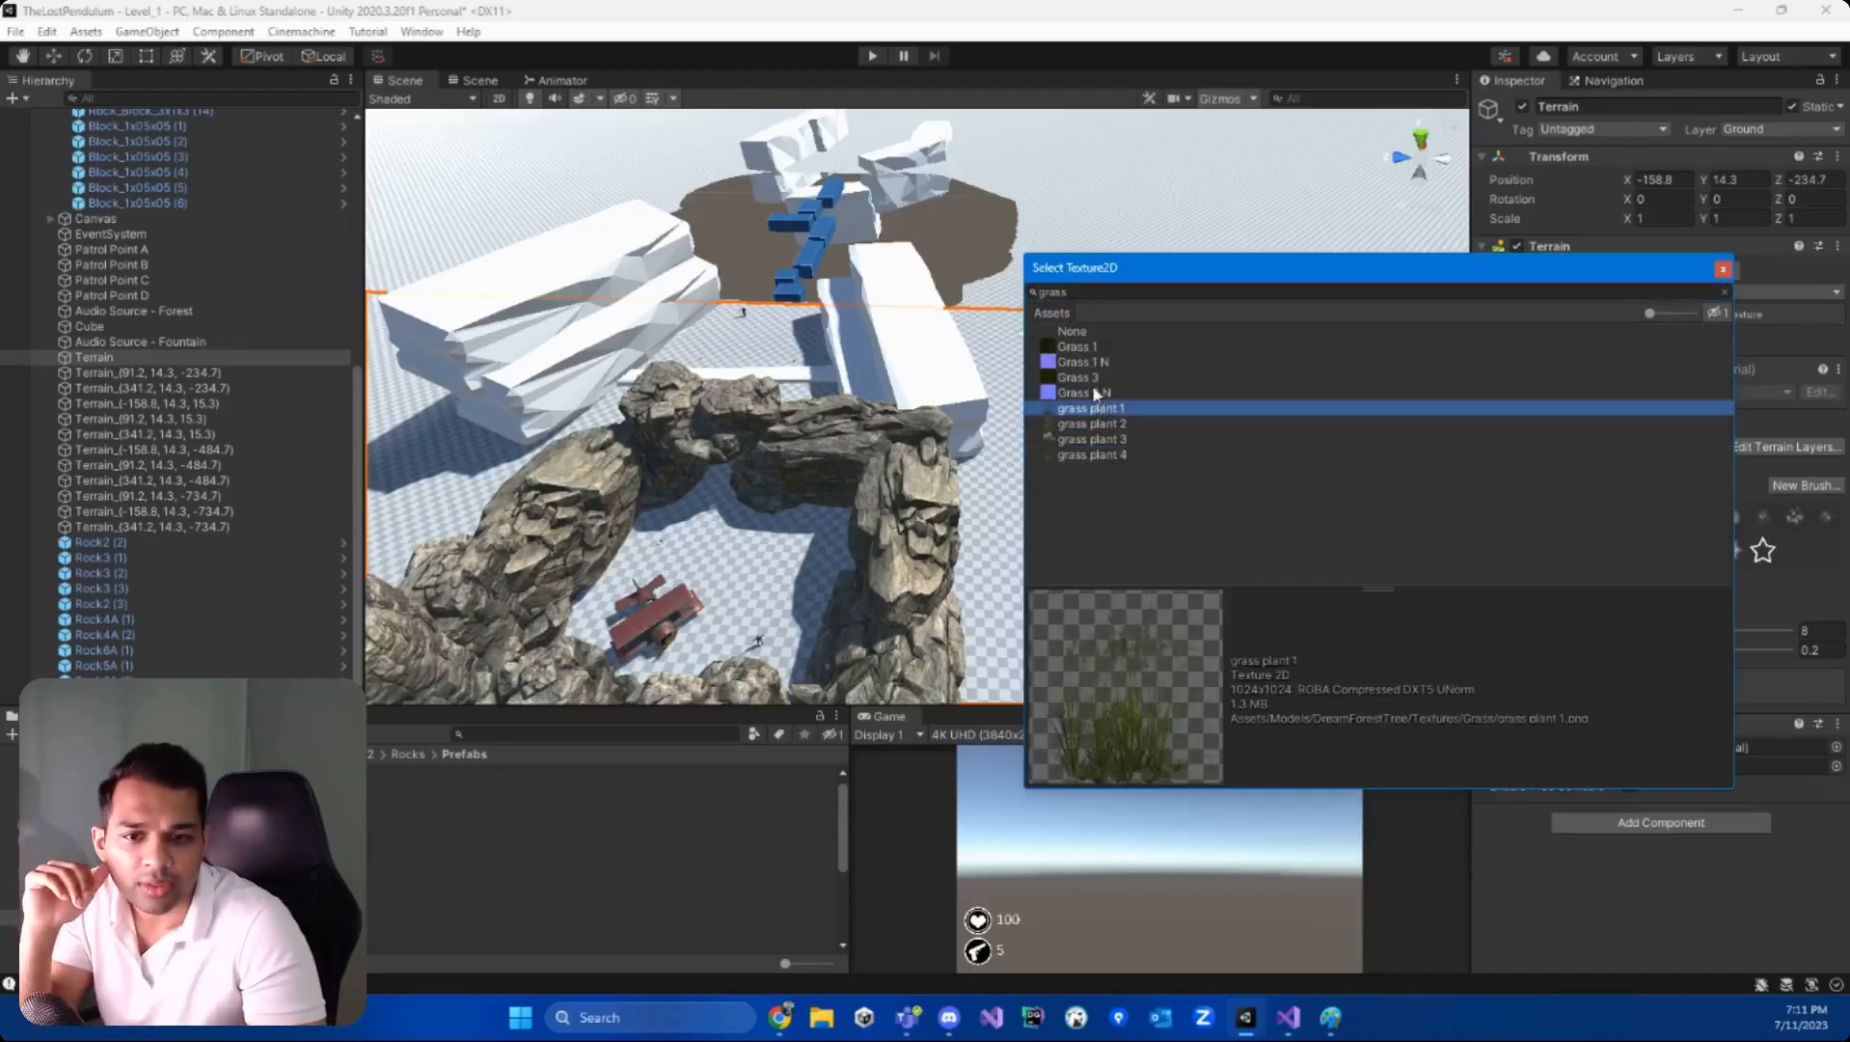
{"action": "key", "text": "Up"}
{"action": "key", "text": "Up"}
{"action": "key", "text": "Up"}
{"action": "key", "text": "Up"}
{"action": "left_click", "coordinate": [1097, 377]}
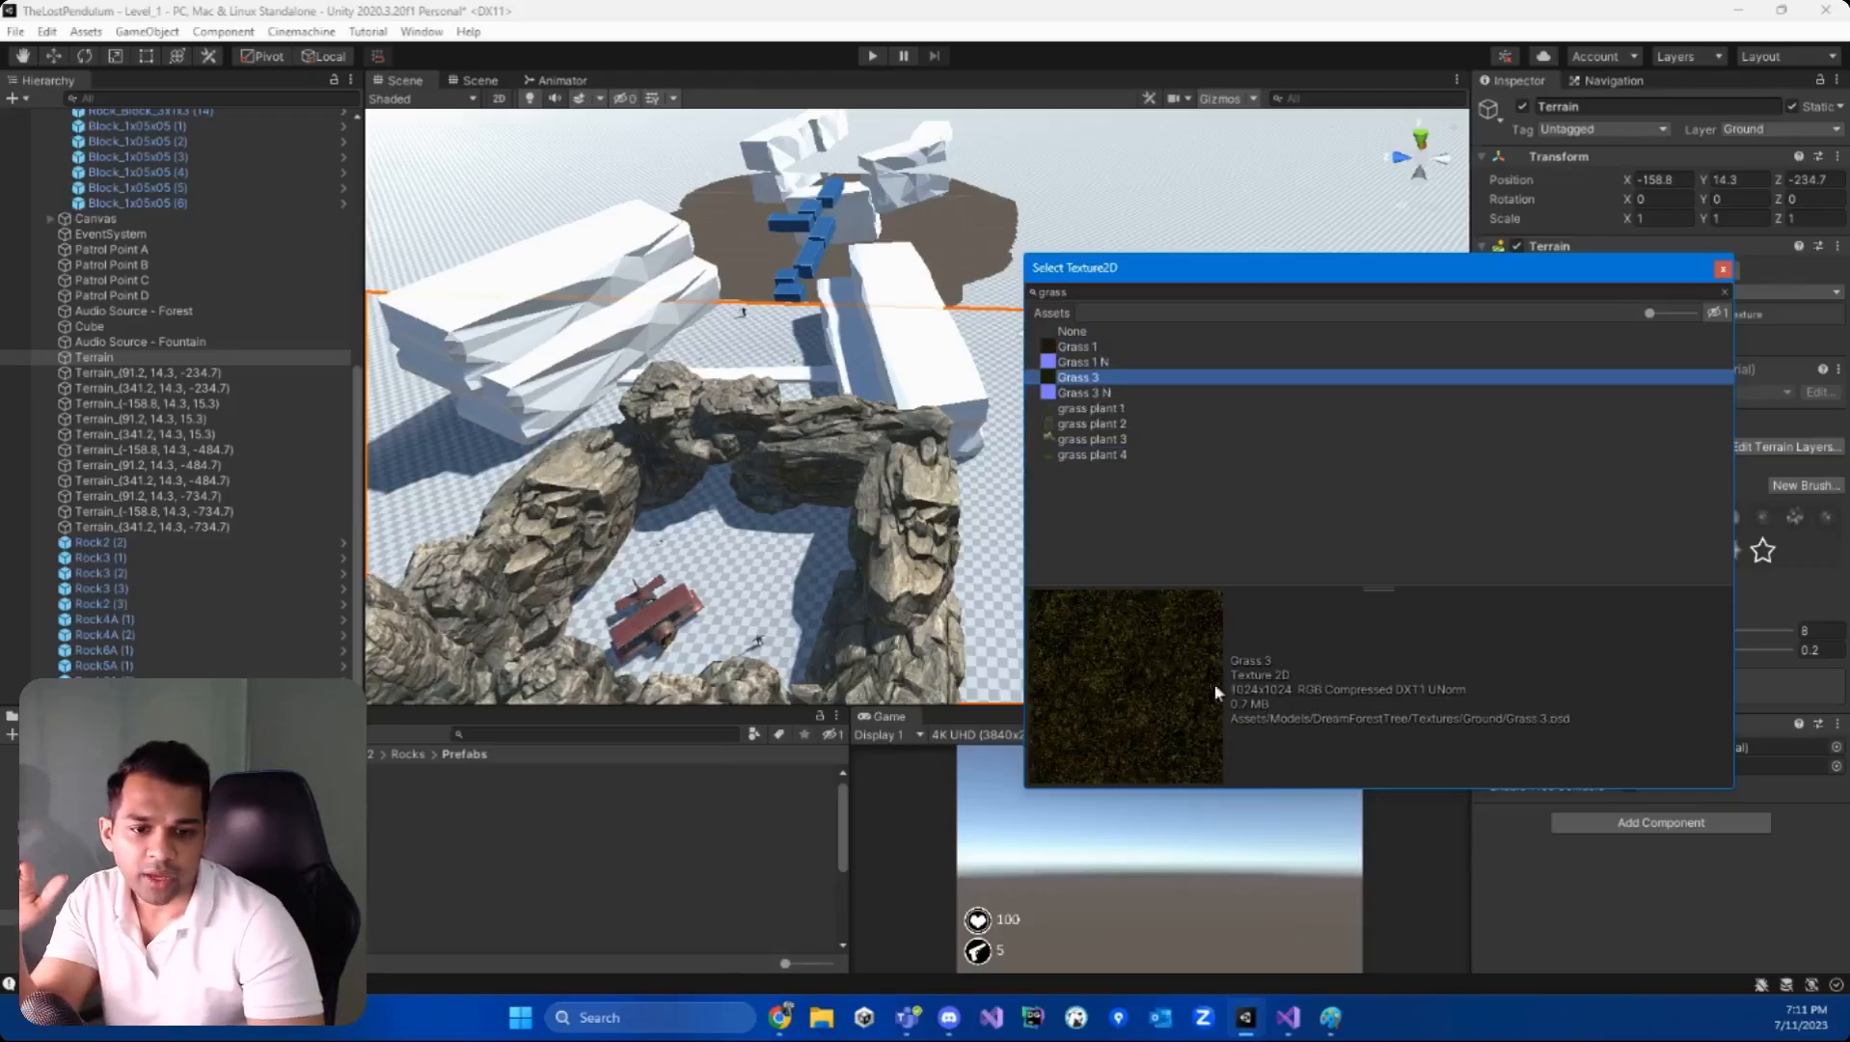
{"action": "double_click", "coordinate": [1099, 379]}
- Create a second terrain layer from the Grass 1 texture and select it for painting
{"action": "mouse_move", "coordinate": [1097, 410]}
{"action": "left_mouse_down", "text": "alt"}
{"action": "mouse_move", "coordinate": [937, 463]}
{"action": "mouse_move", "coordinate": [711, 409]}
{"action": "mouse_move", "coordinate": [587, 326]}
{"action": "mouse_move", "coordinate": [1097, 409]}
{"action": "left_mouse_up", "text": "alt"}
{"action": "right_click_drag", "start_coordinate": [1097, 409], "coordinate": [1143, 485]}
{"action": "scroll", "coordinate": [1143, 485], "scroll_direction": "down", "scroll_amount": 5}
{"action": "left_click_drag", "start_coordinate": [1142, 485], "coordinate": [949, 368], "text": "alt"}
{"action": "right_click_drag", "start_coordinate": [949, 368], "coordinate": [867, 434]}
{"action": "key", "text": "s"}
{"action": "key", "text": "w"}
{"action": "left_click", "coordinate": [1777, 524]}
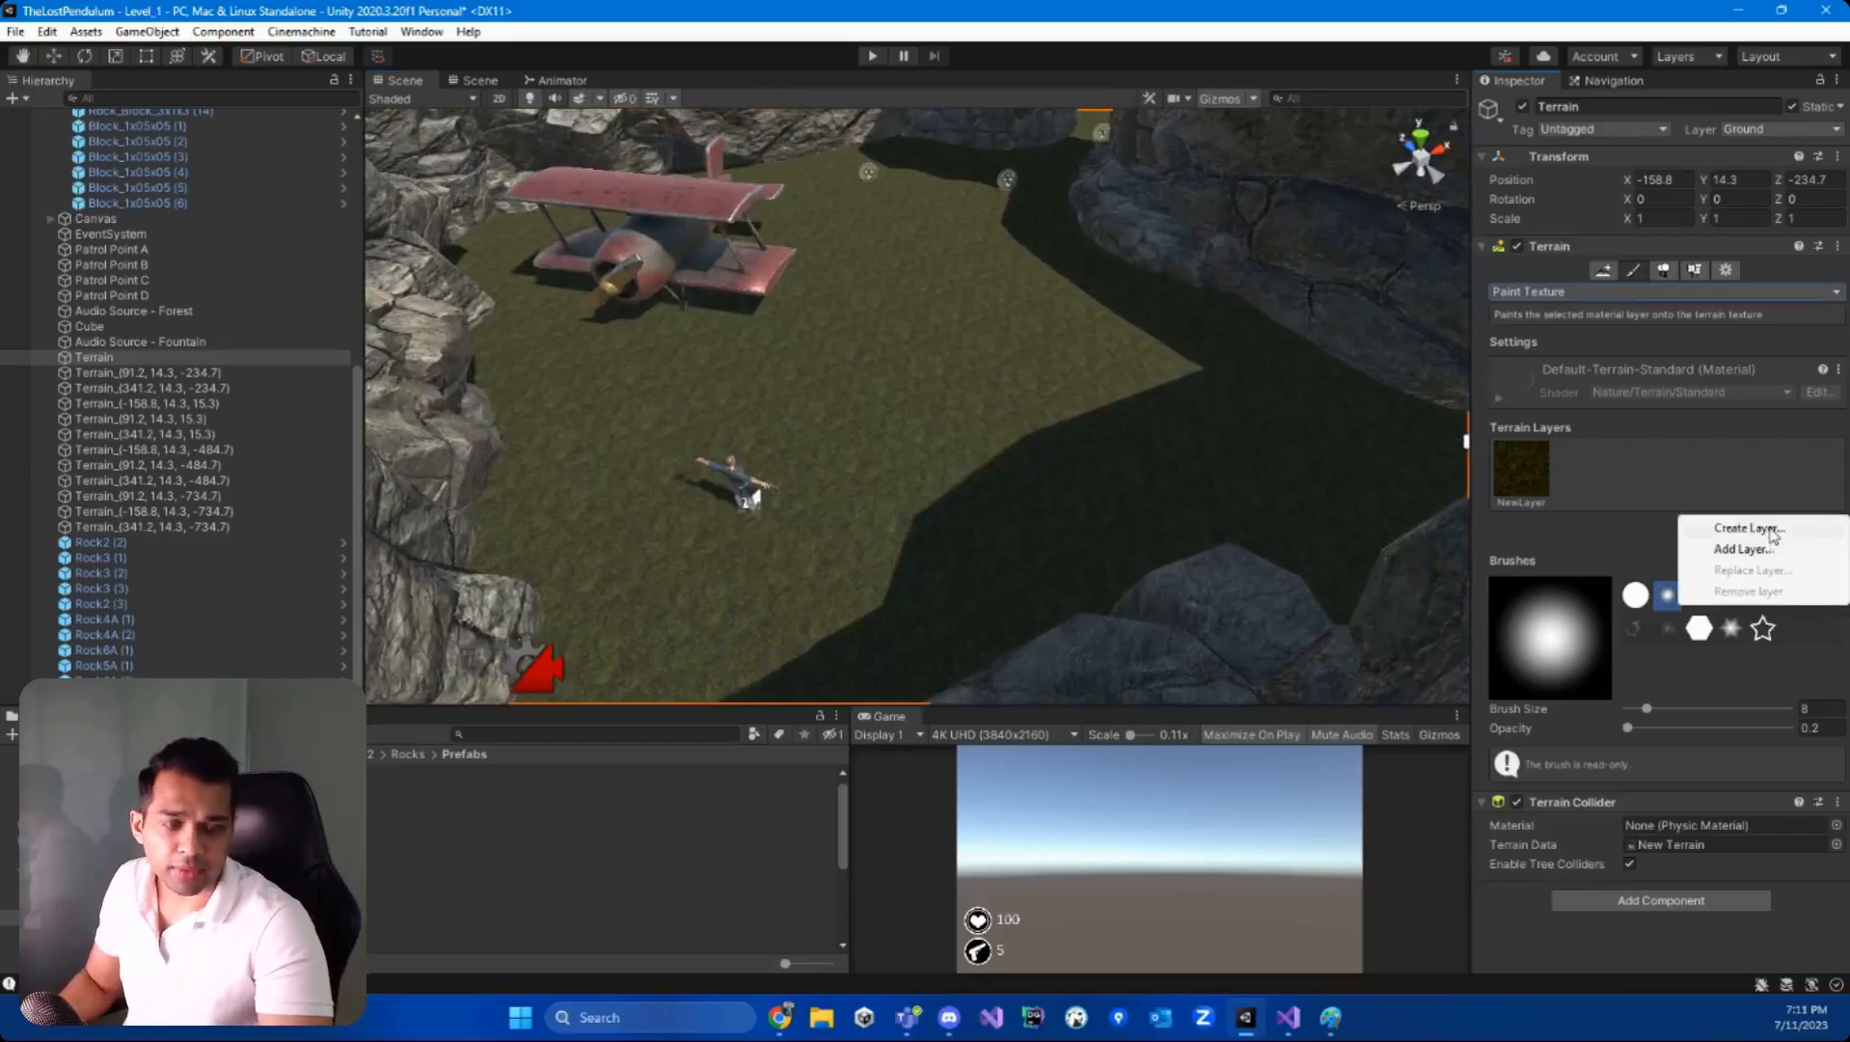
{"action": "left_click", "coordinate": [1770, 530]}
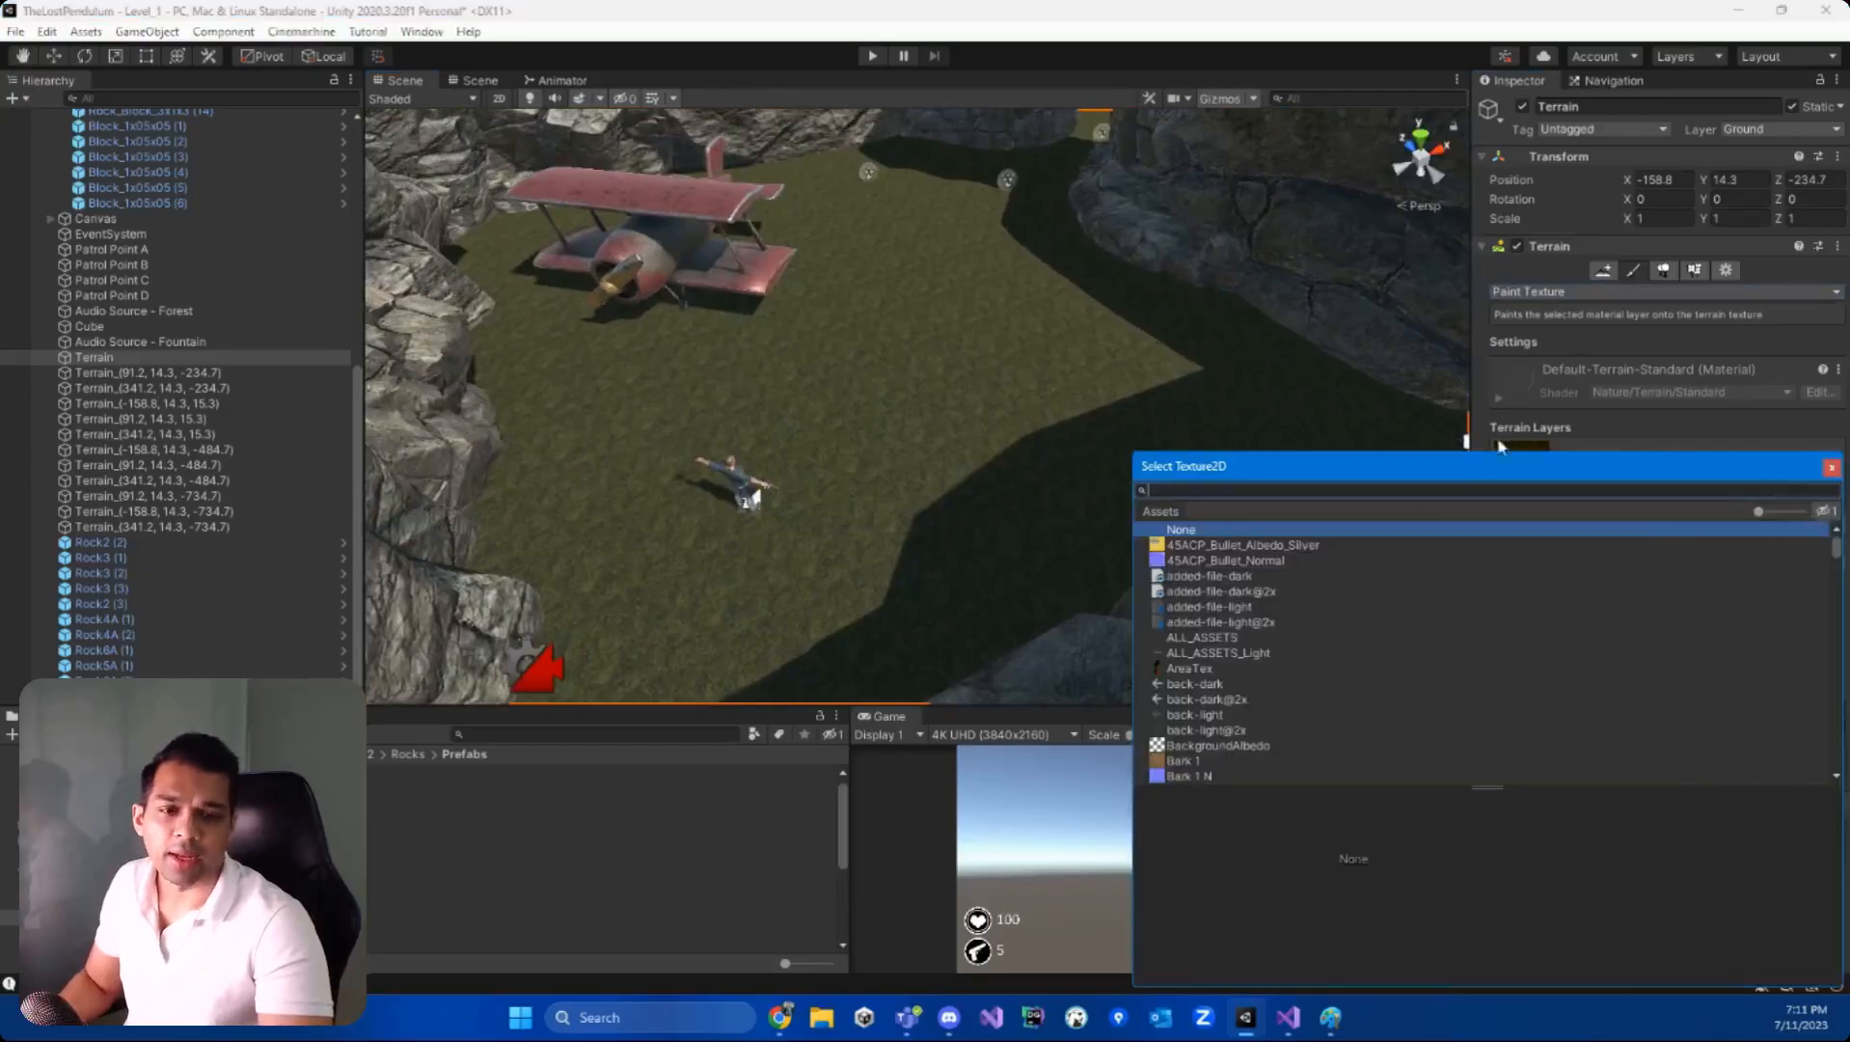
{"action": "left_click", "coordinate": [1234, 490]}
{"action": "type", "text": "grass"}
{"action": "left_click", "coordinate": [1241, 545]}
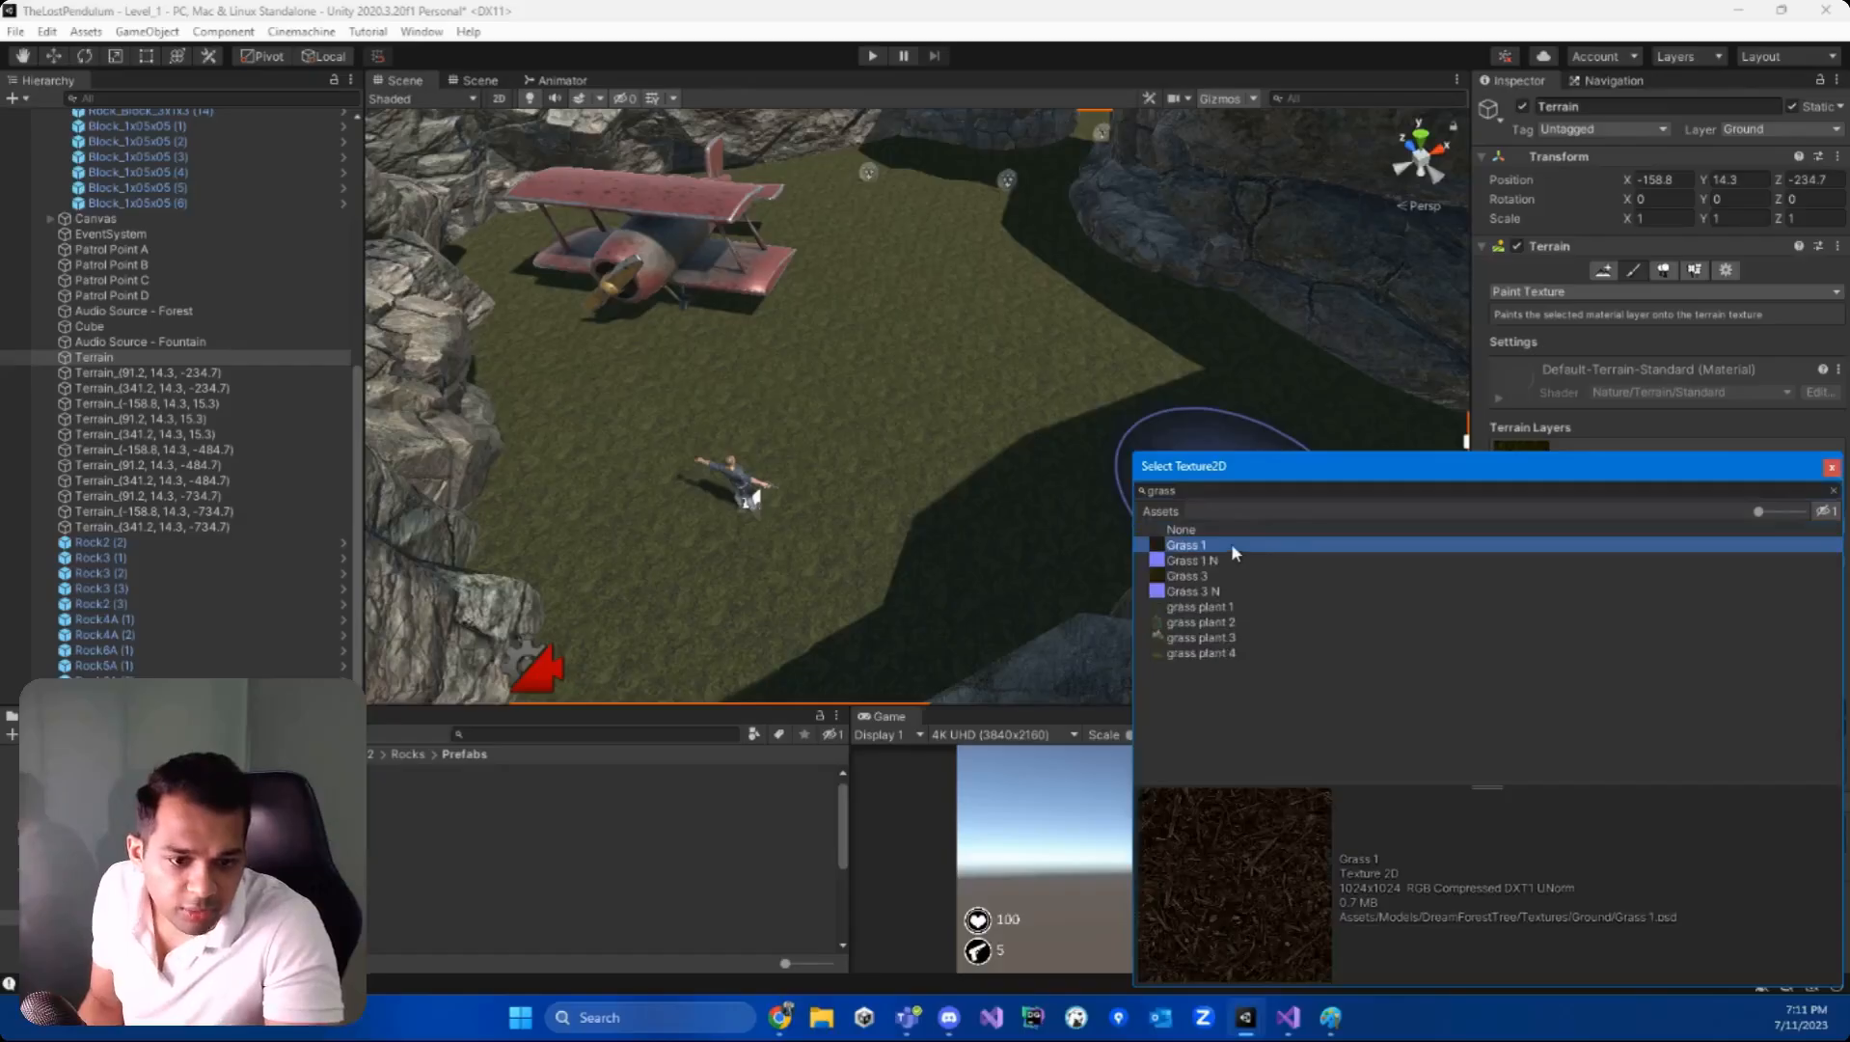
{"action": "double_click", "coordinate": [1232, 543]}
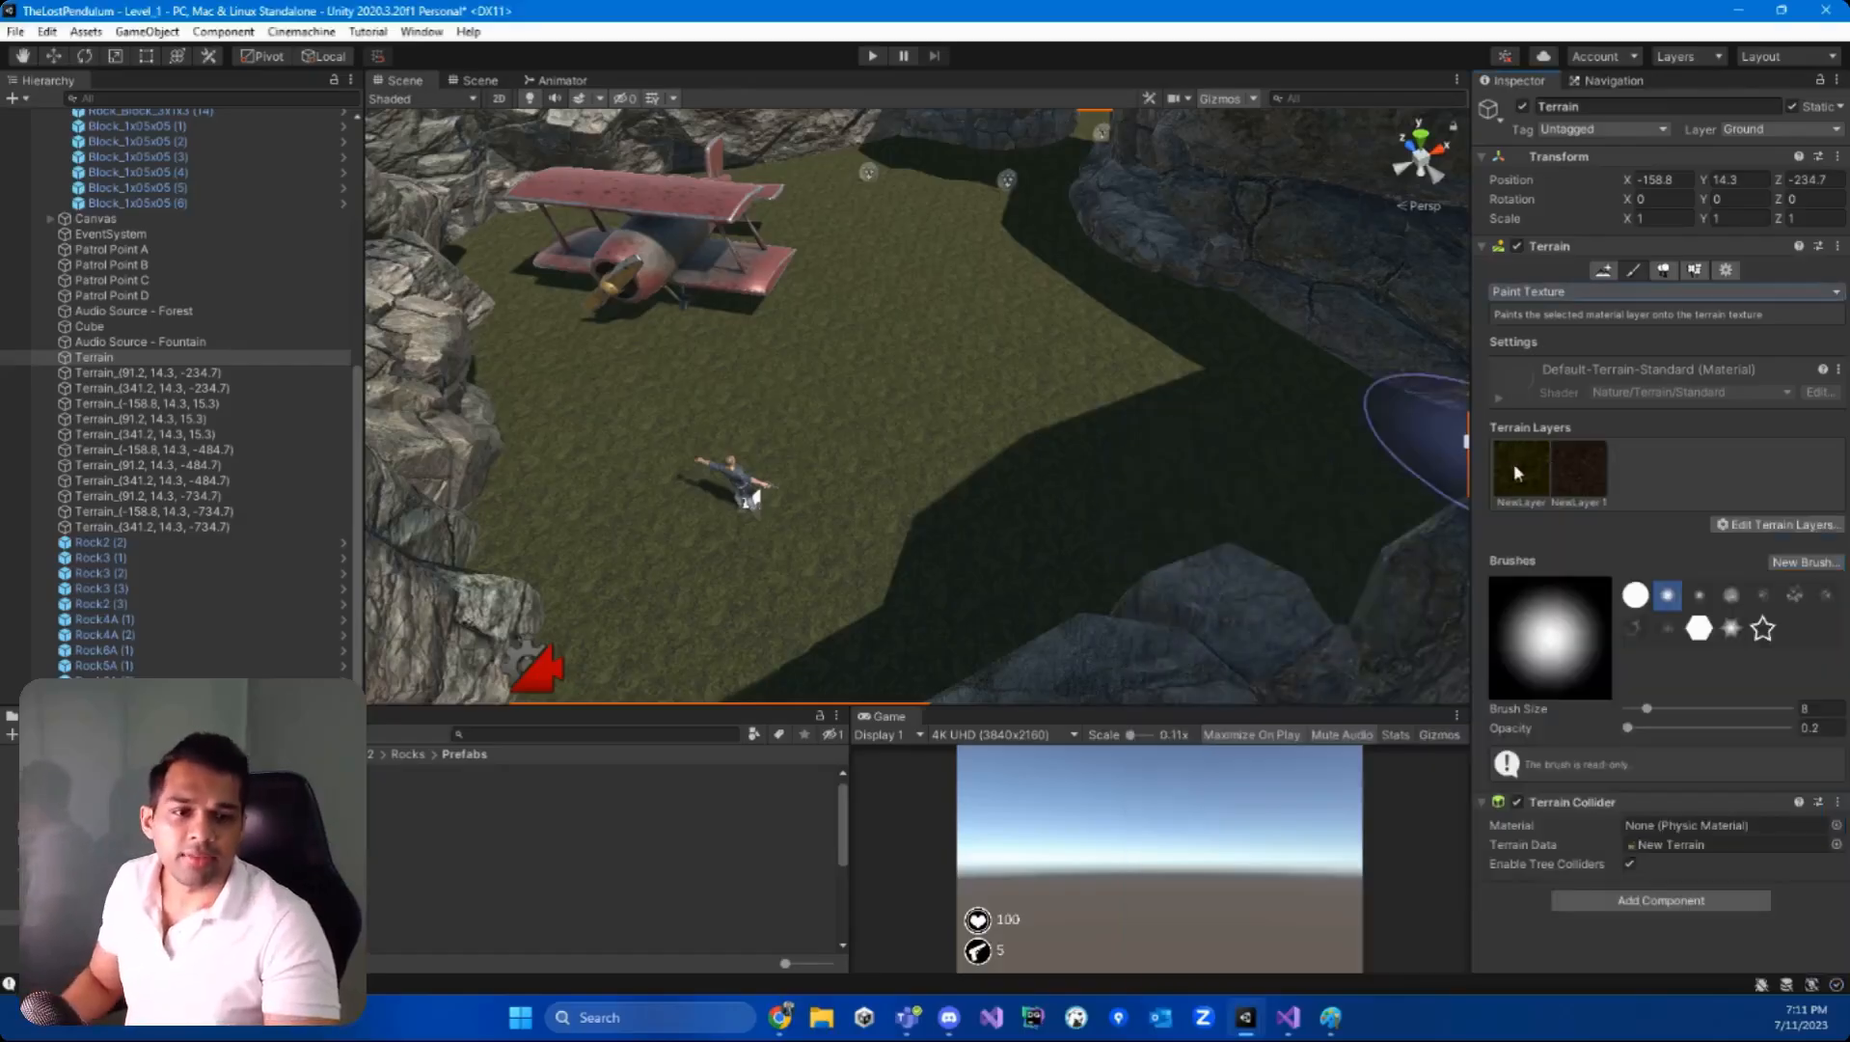
{"action": "left_click", "coordinate": [1561, 465]}
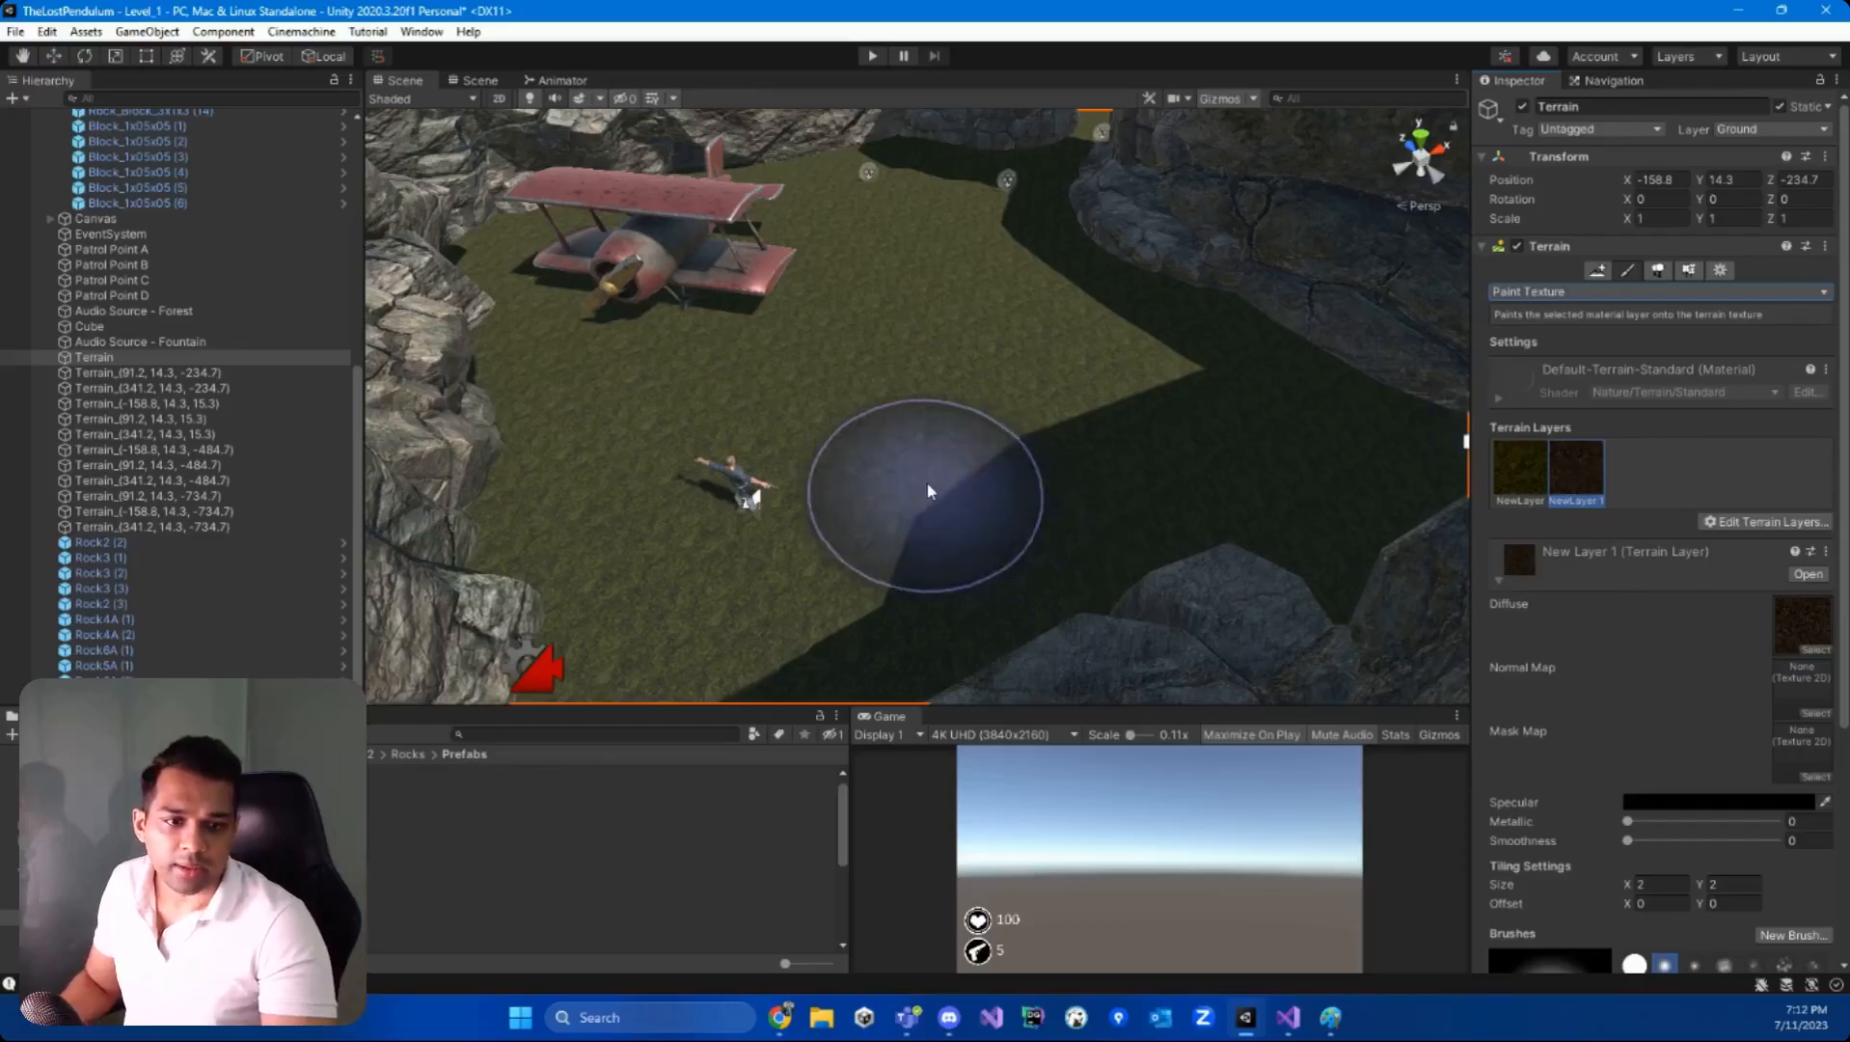
- Set the brush opacity to 4.7 and try painting the Grass 1 layer on the ground beside the biplane
{"action": "scroll", "coordinate": [1652, 690], "scroll_direction": "down", "scroll_amount": 3}
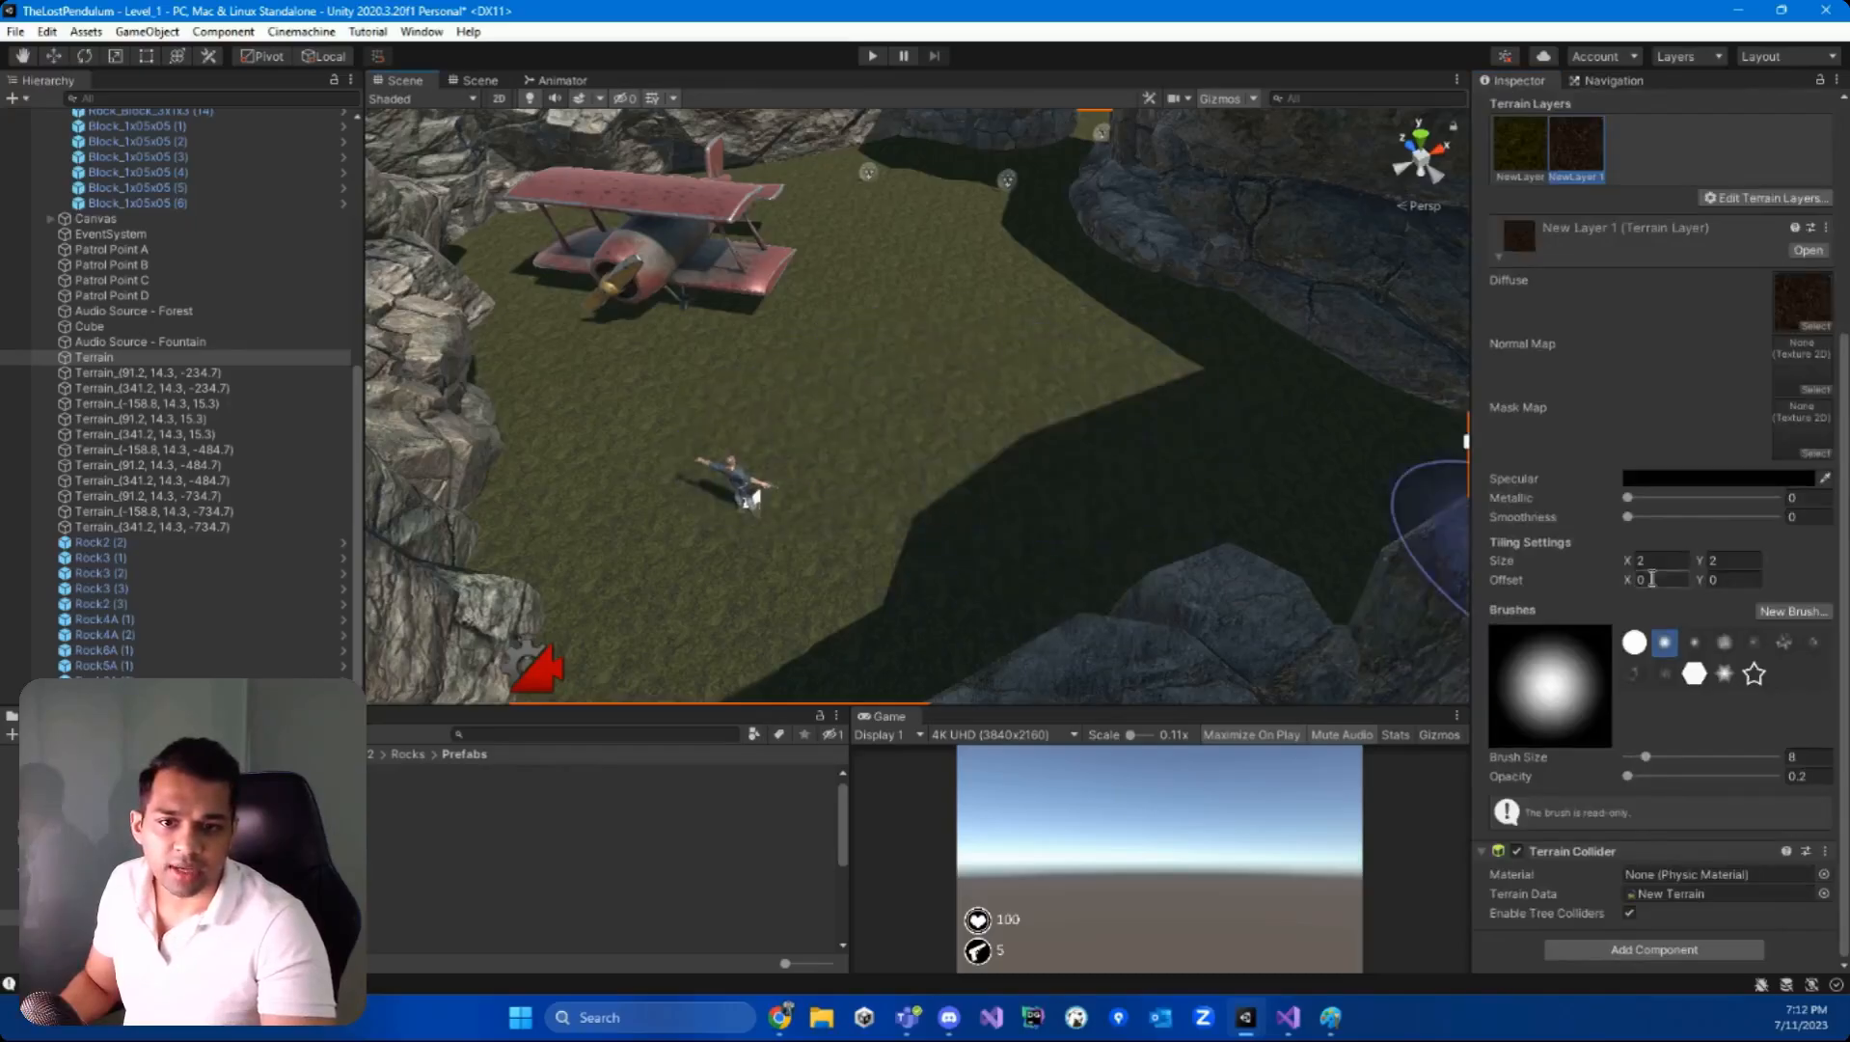
{"action": "left_click_drag", "start_coordinate": [1630, 778], "coordinate": [1634, 777]}
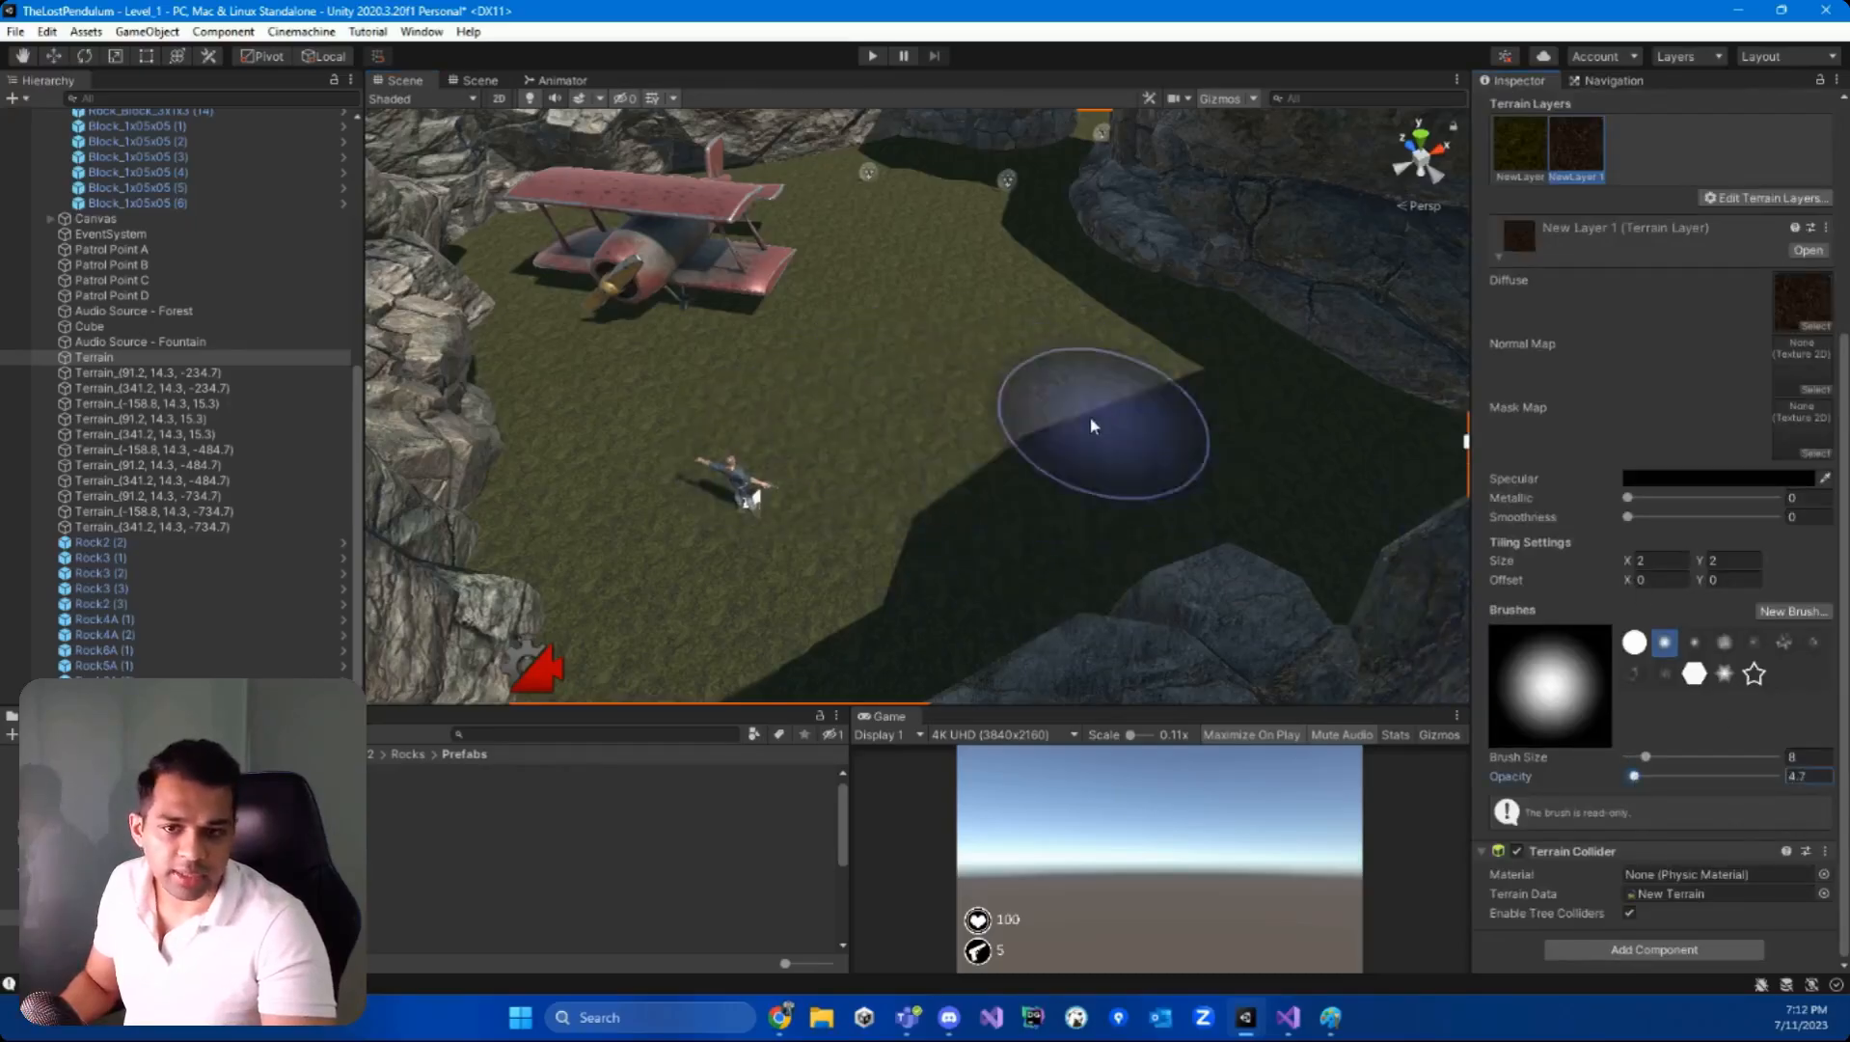
{"action": "mouse_move", "coordinate": [882, 424]}
{"action": "left_mouse_down"}
{"action": "mouse_move", "coordinate": [1006, 348]}
{"action": "mouse_move", "coordinate": [916, 319]}
{"action": "left_mouse_up"}
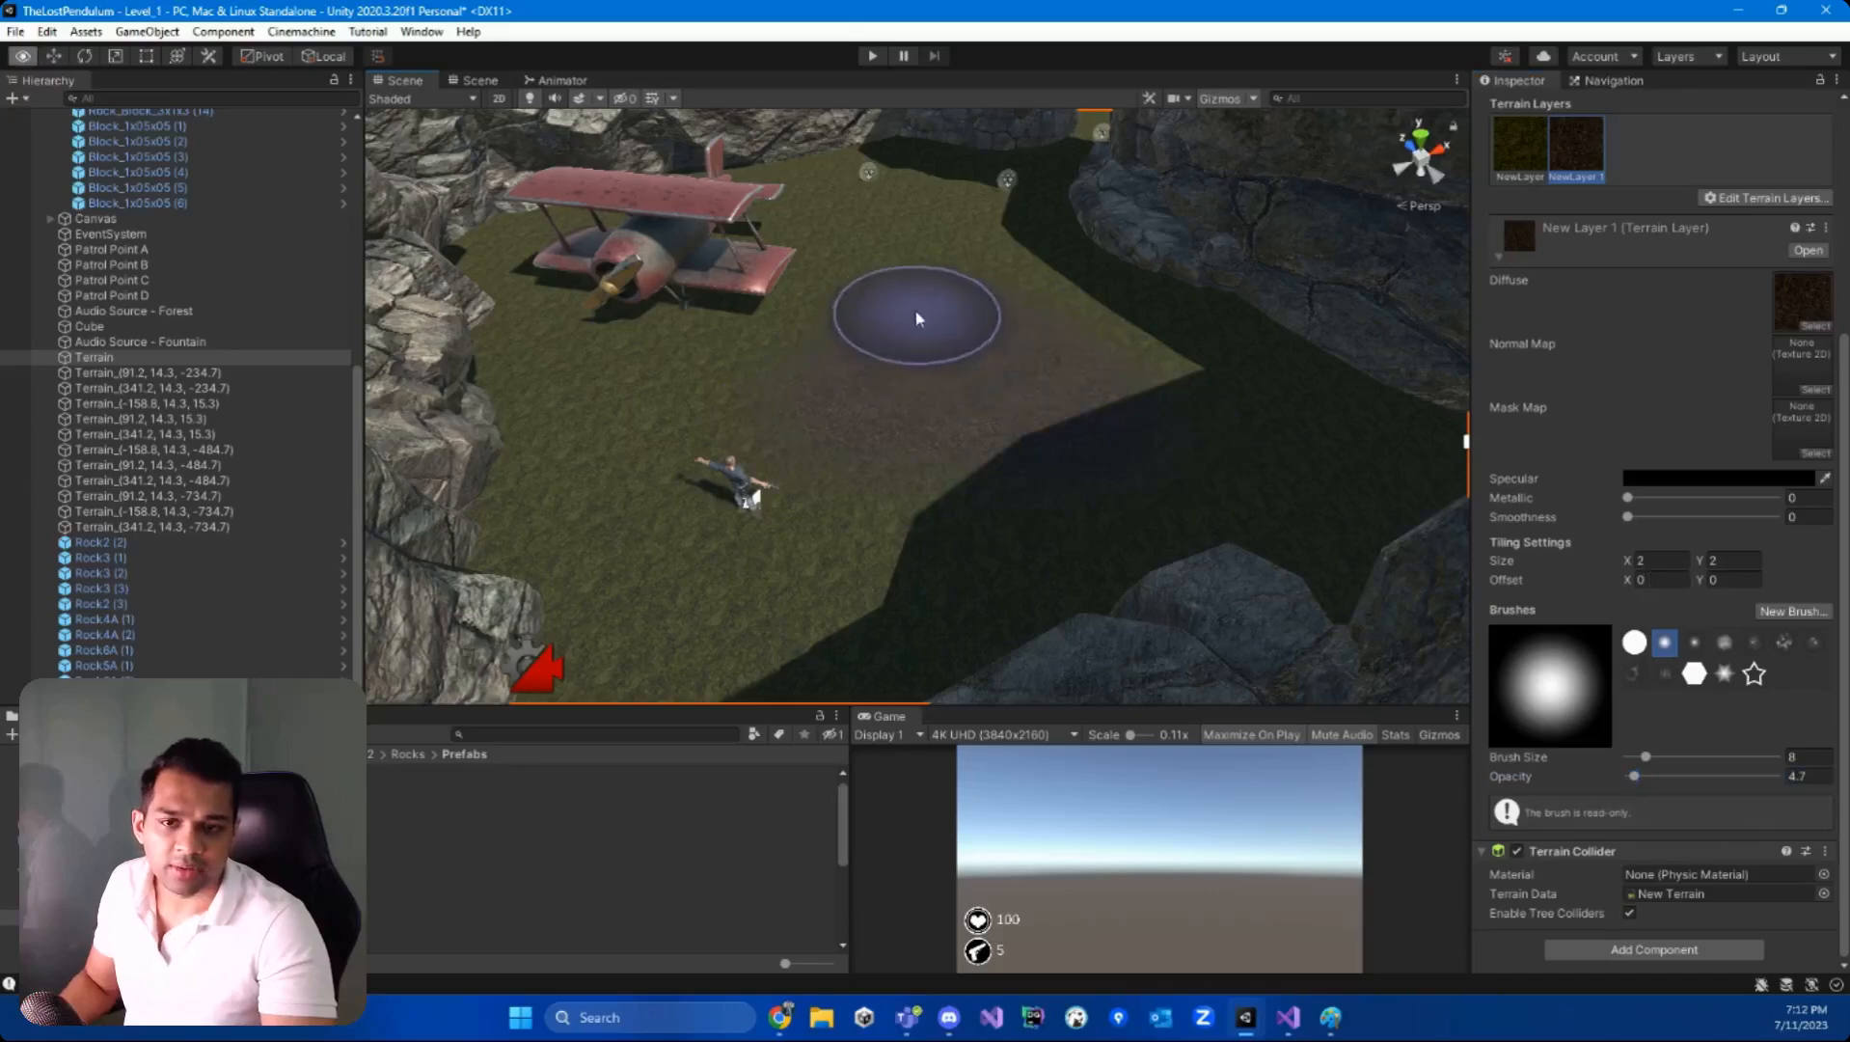
{"action": "key", "text": "w"}
{"action": "mouse_move", "coordinate": [917, 318]}
{"action": "right_mouse_down"}
{"action": "mouse_move", "coordinate": [977, 217]}
{"action": "mouse_move", "coordinate": [720, 225]}
{"action": "mouse_move", "coordinate": [900, 264]}
{"action": "right_mouse_up"}
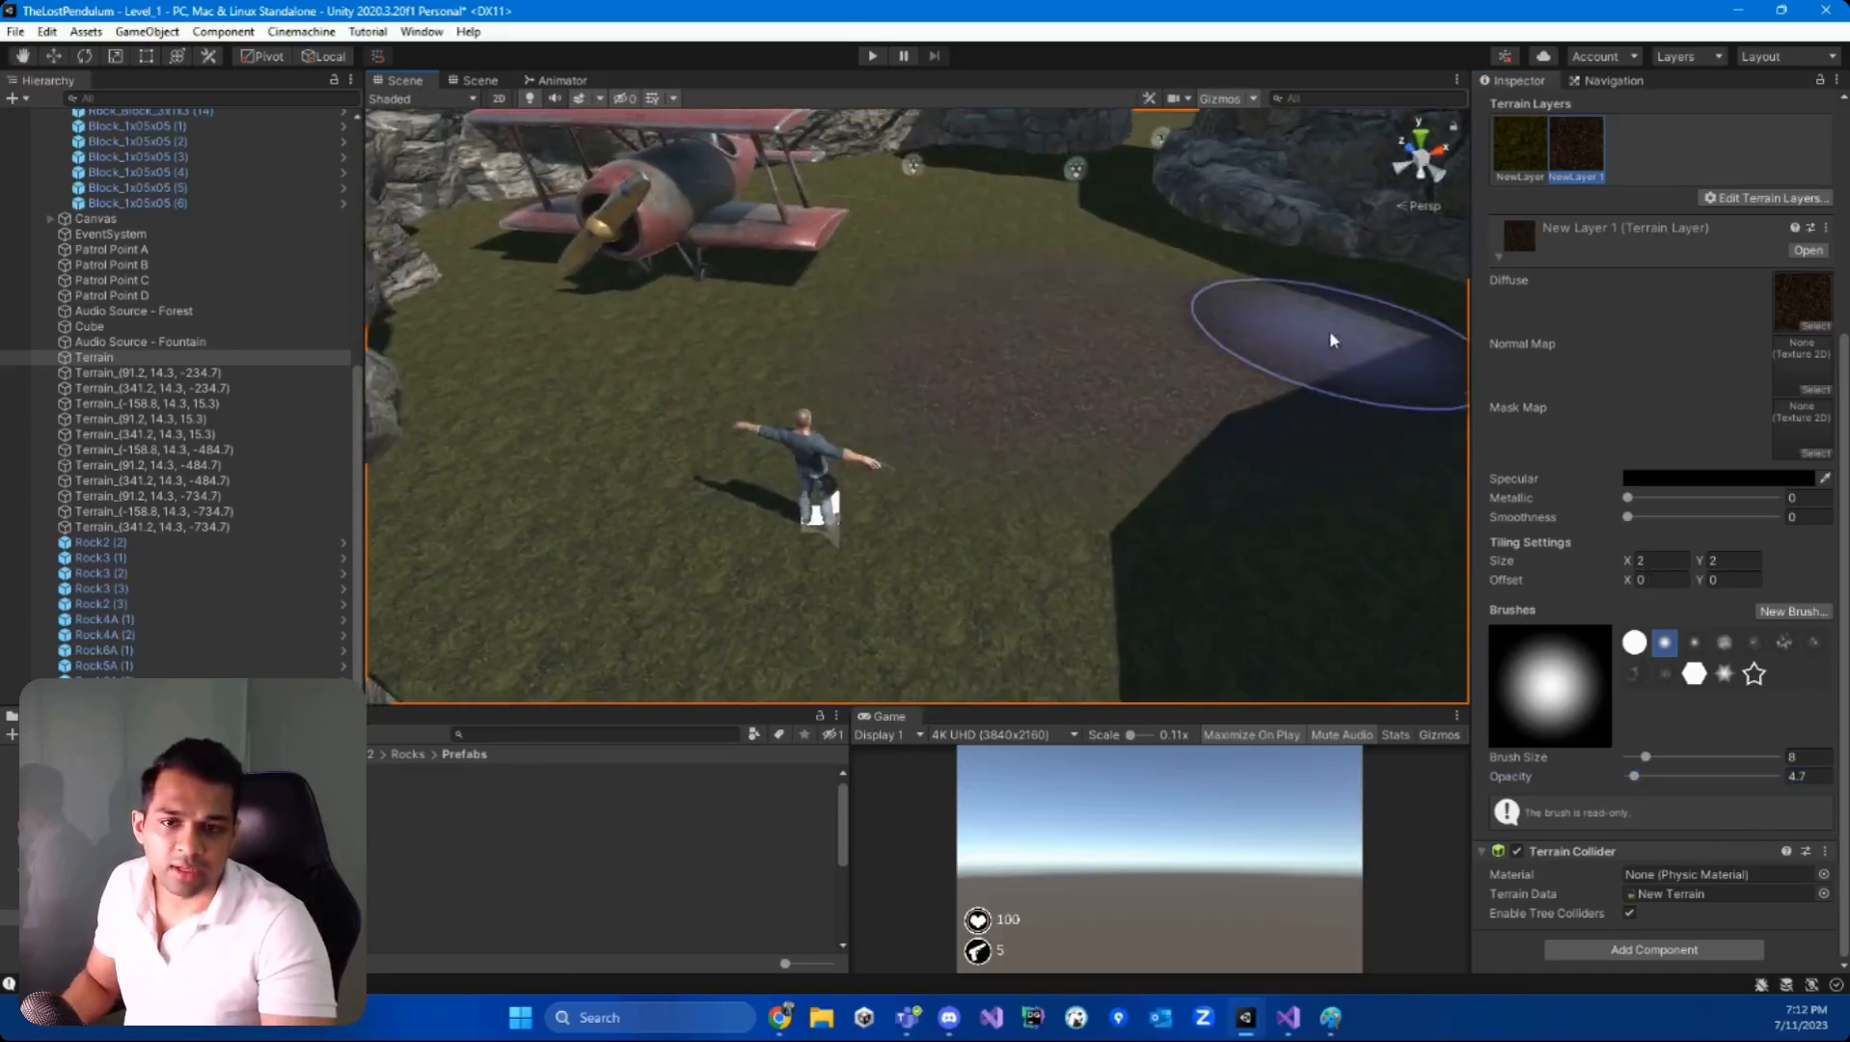
- Set the brush opacity to 2.1 and paint the Grass 1 layer on the ground around and beneath the biplane
{"action": "left_click", "coordinate": [1634, 777]}
{"action": "left_click_drag", "start_coordinate": [1634, 781], "coordinate": [1630, 779]}
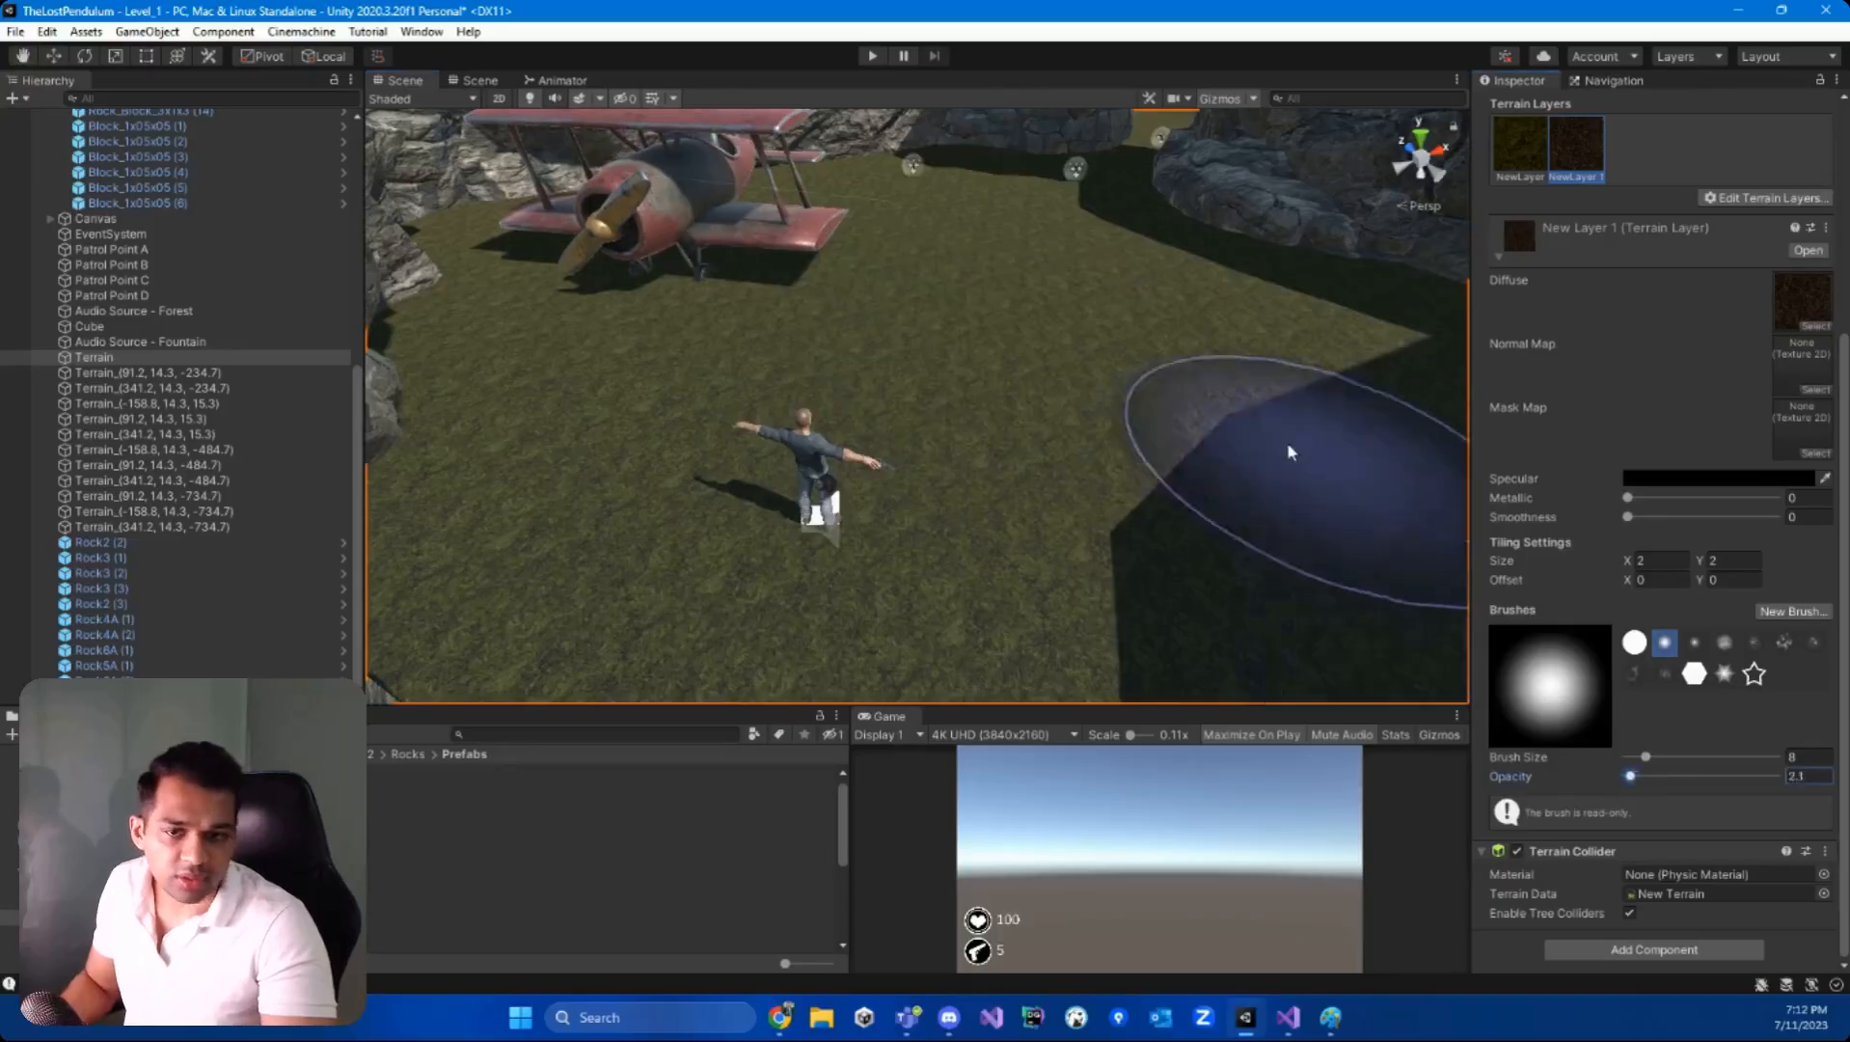
{"action": "right_click_drag", "start_coordinate": [934, 334], "coordinate": [1039, 323]}
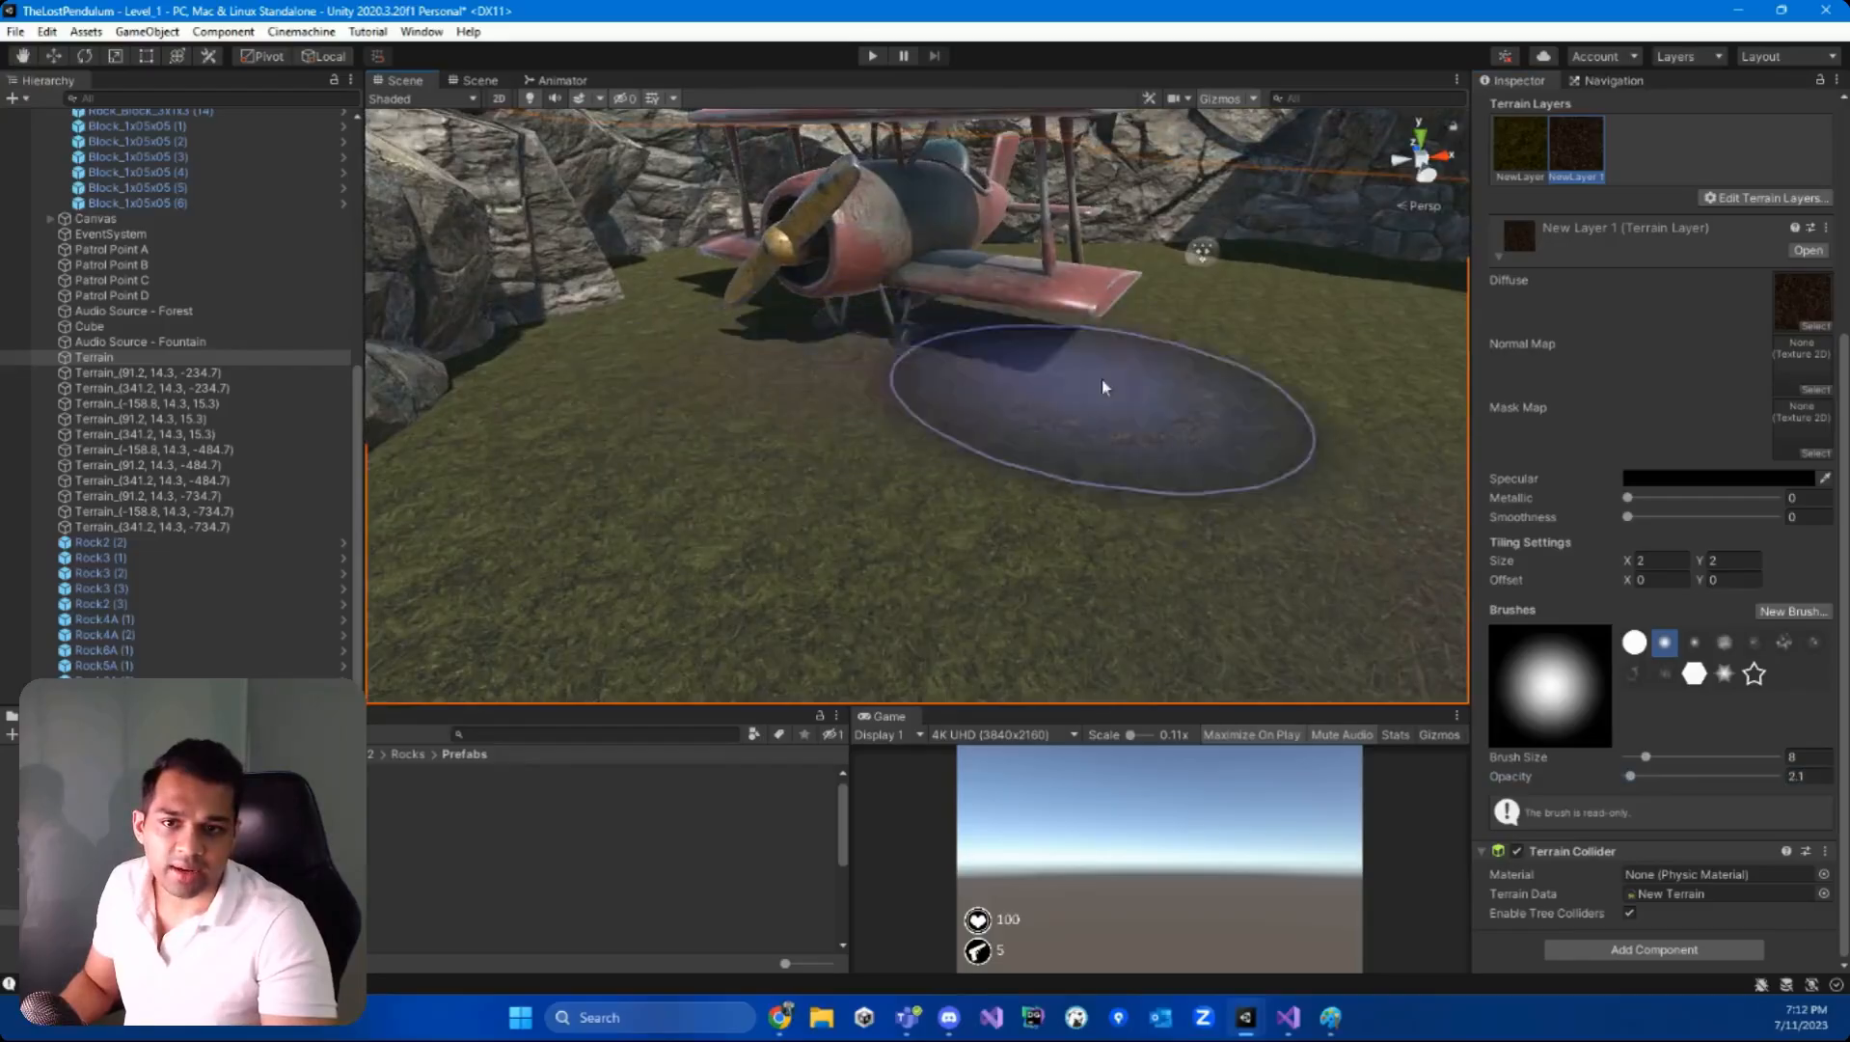
{"action": "mouse_move", "coordinate": [1033, 449]}
{"action": "right_mouse_down"}
{"action": "mouse_move", "coordinate": [1122, 397]}
{"action": "mouse_move", "coordinate": [957, 455]}
{"action": "mouse_move", "coordinate": [1139, 353]}
{"action": "right_mouse_up"}
{"action": "mouse_move", "coordinate": [1110, 426]}
{"action": "right_mouse_down"}
{"action": "mouse_move", "coordinate": [924, 458]}
{"action": "mouse_move", "coordinate": [1140, 479]}
{"action": "mouse_move", "coordinate": [859, 458]}
{"action": "mouse_move", "coordinate": [885, 507]}
{"action": "mouse_move", "coordinate": [715, 532]}
{"action": "mouse_move", "coordinate": [854, 522]}
{"action": "mouse_move", "coordinate": [896, 434]}
{"action": "right_mouse_up"}
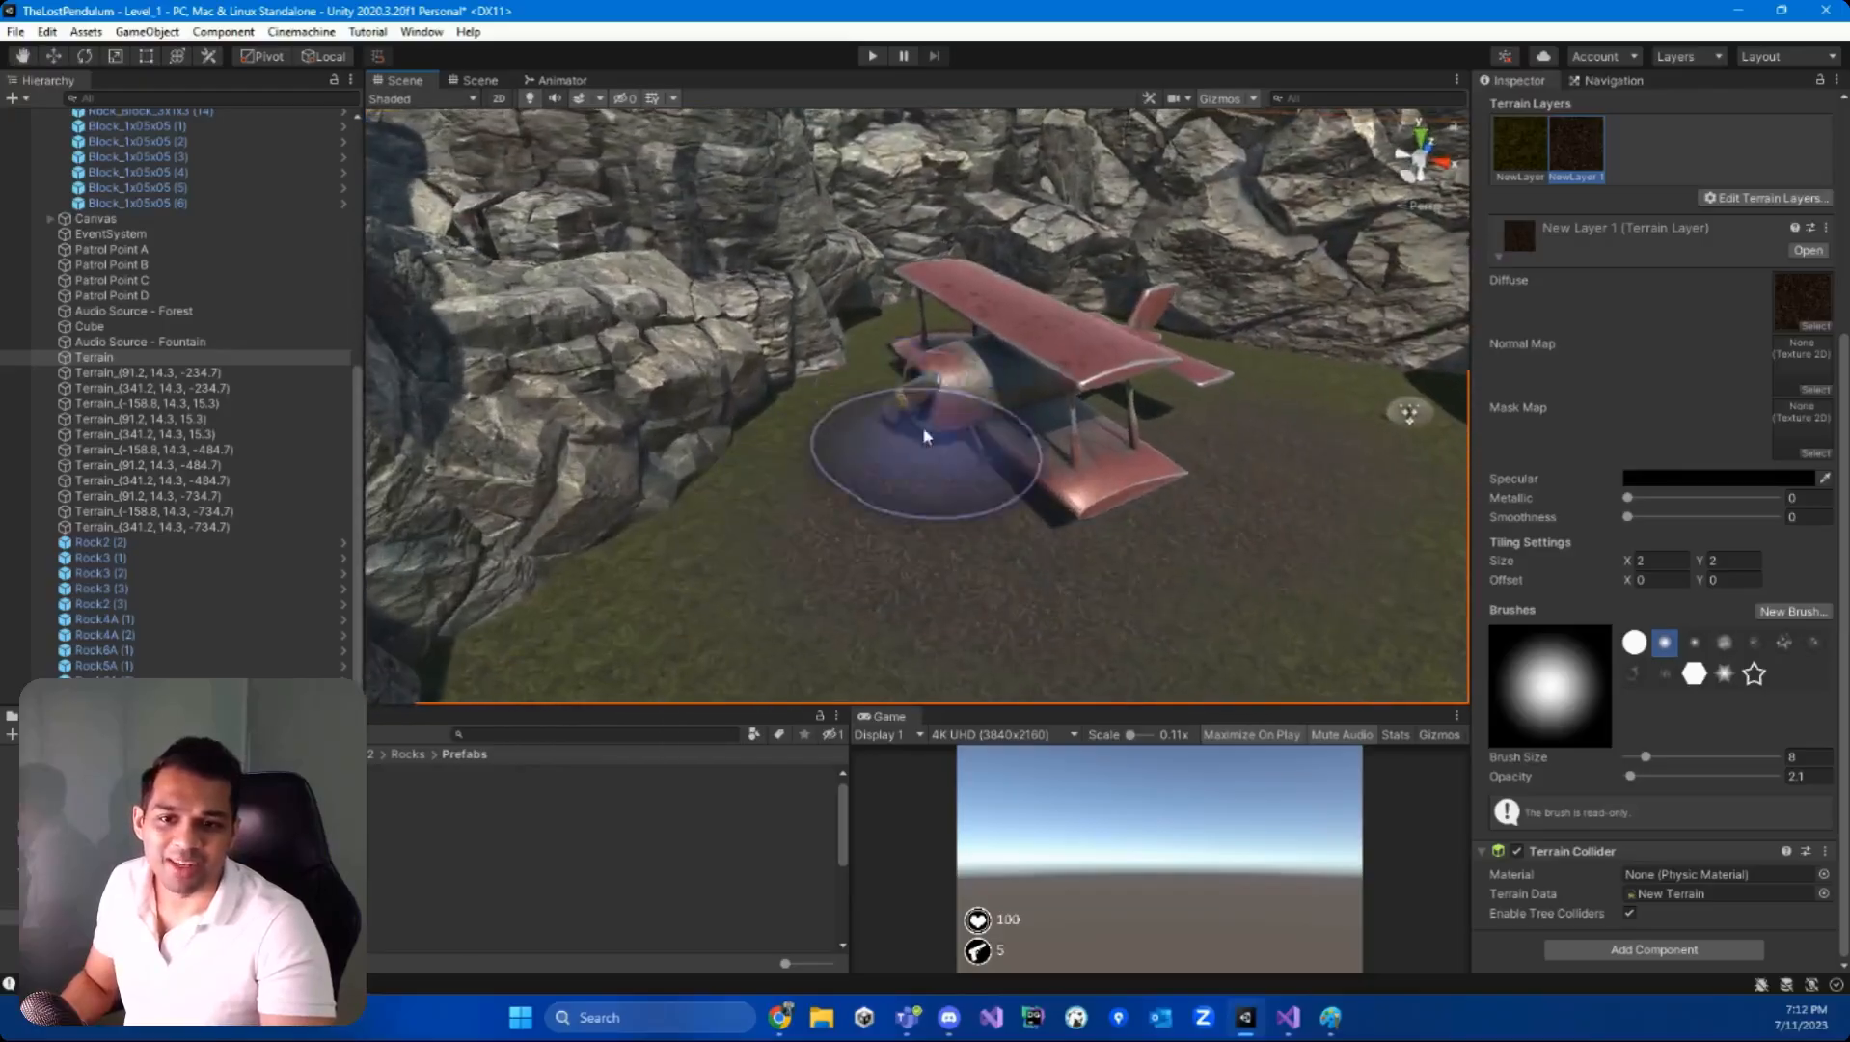
{"action": "mouse_move", "coordinate": [876, 557]}
{"action": "right_mouse_down"}
{"action": "mouse_move", "coordinate": [1066, 528]}
{"action": "mouse_move", "coordinate": [1011, 545]}
{"action": "mouse_move", "coordinate": [839, 492]}
{"action": "mouse_move", "coordinate": [907, 462]}
{"action": "right_mouse_up"}
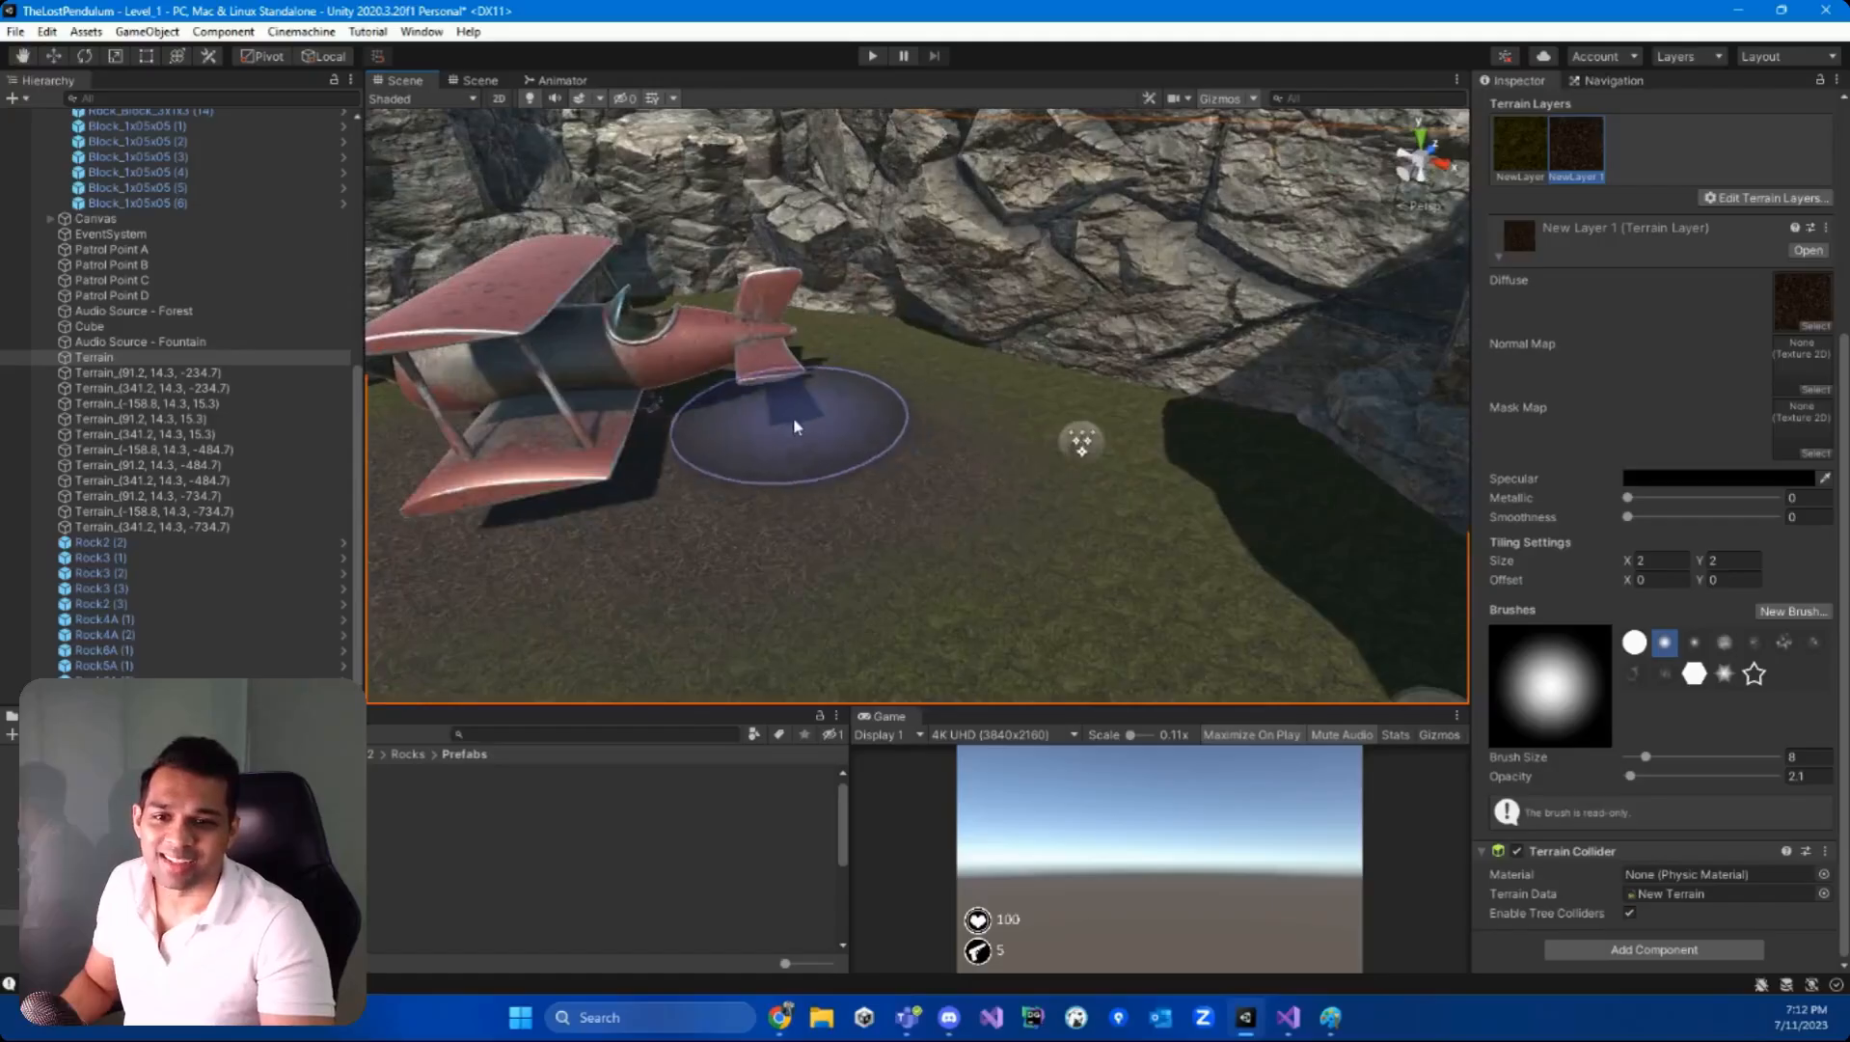
{"action": "mouse_move", "coordinate": [793, 413]}
{"action": "right_mouse_down"}
{"action": "mouse_move", "coordinate": [536, 478]}
{"action": "mouse_move", "coordinate": [686, 538]}
{"action": "mouse_move", "coordinate": [842, 523]}
{"action": "mouse_move", "coordinate": [1261, 586]}
{"action": "right_mouse_up"}
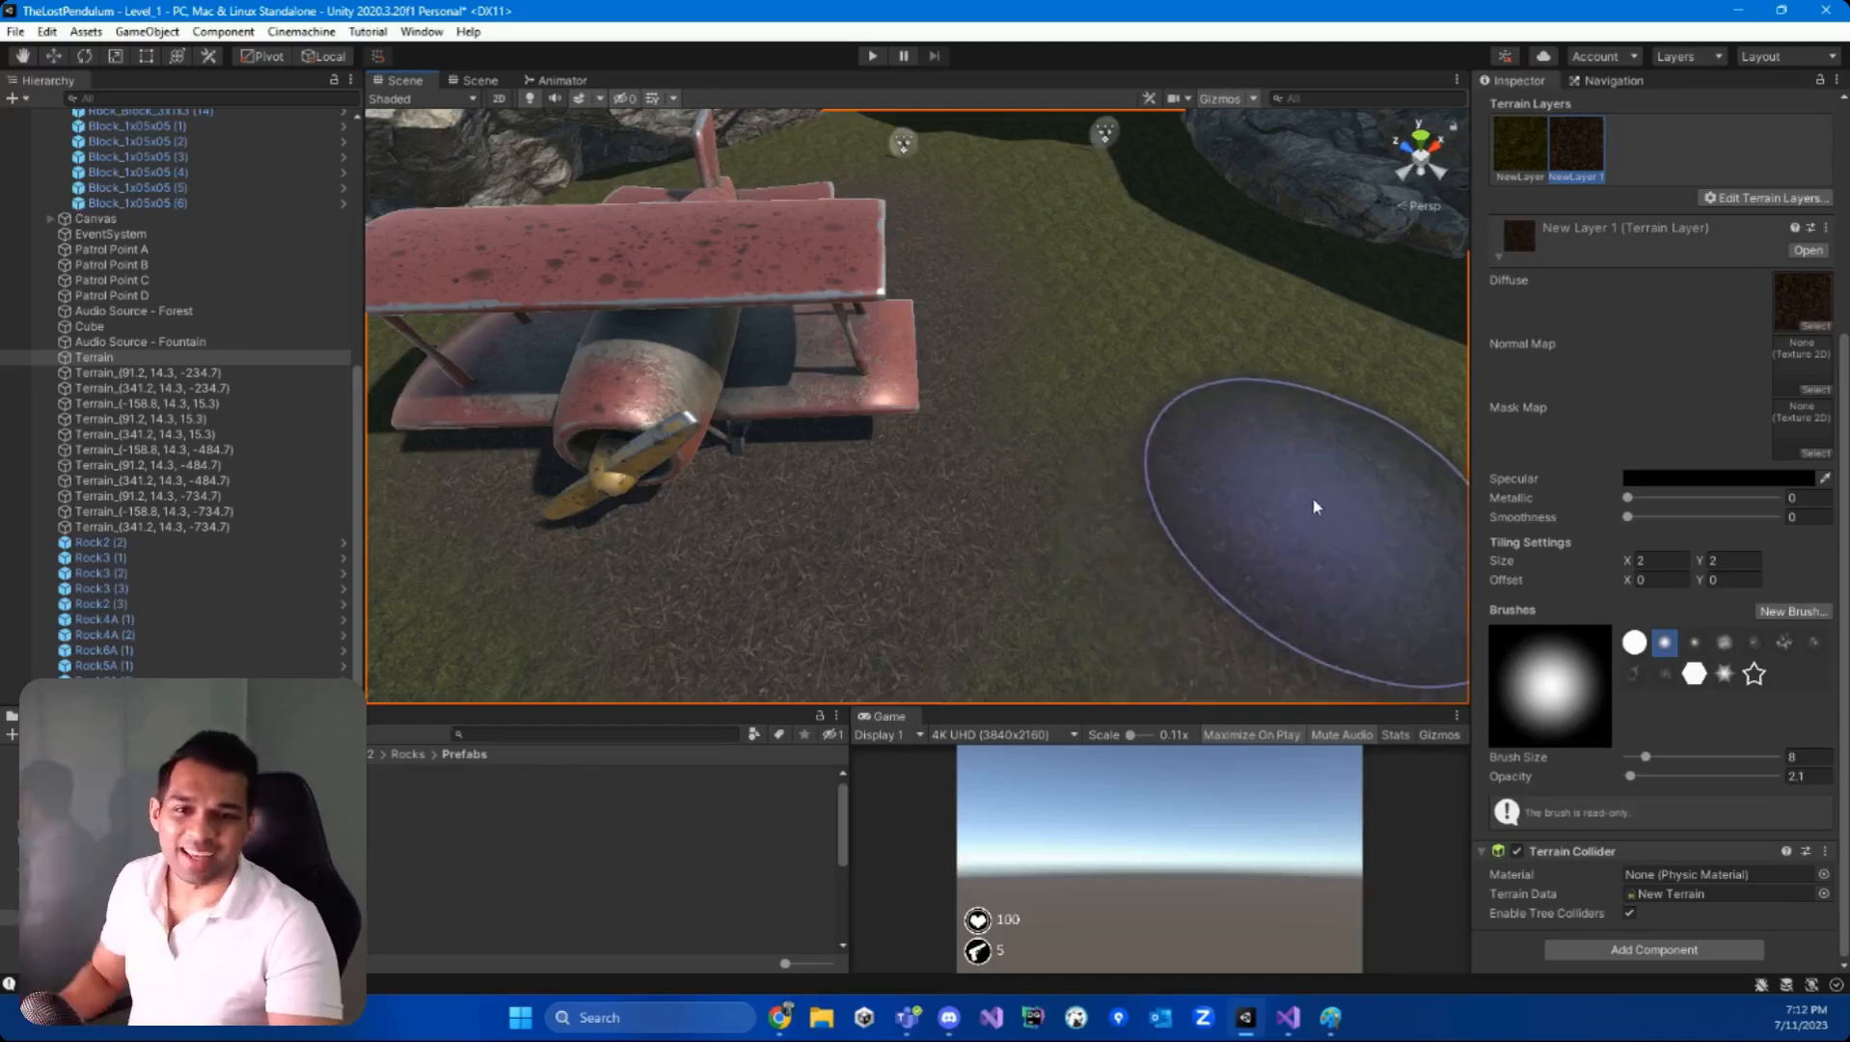
- Extend the painted Grass 1 ground from the biplane through the rock passage to the area outside it
{"action": "mouse_move", "coordinate": [1119, 487]}
{"action": "right_mouse_down"}
{"action": "mouse_move", "coordinate": [1270, 516]}
{"action": "mouse_move", "coordinate": [1238, 500]}
{"action": "mouse_move", "coordinate": [838, 545]}
{"action": "mouse_move", "coordinate": [503, 554]}
{"action": "mouse_move", "coordinate": [628, 429]}
{"action": "mouse_move", "coordinate": [974, 322]}
{"action": "mouse_move", "coordinate": [1102, 306]}
{"action": "right_mouse_up"}
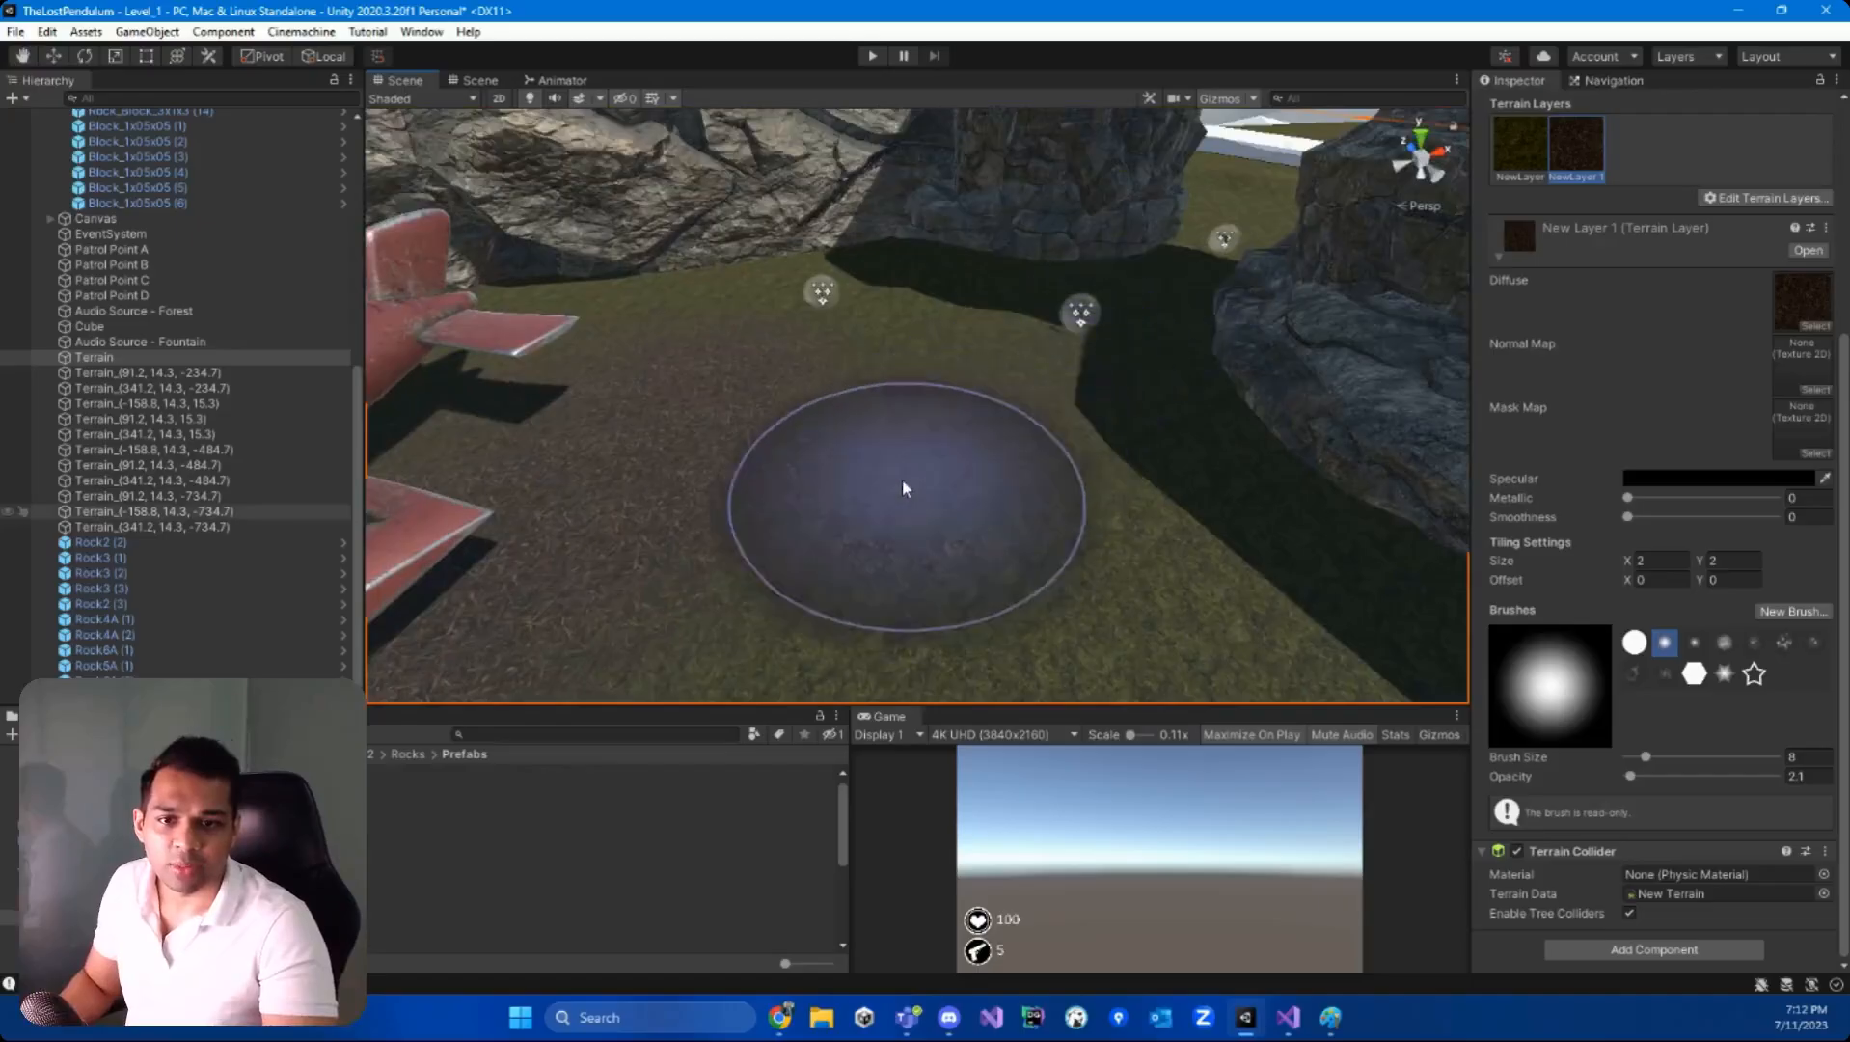
{"action": "mouse_move", "coordinate": [896, 504]}
{"action": "right_mouse_down"}
{"action": "mouse_move", "coordinate": [1037, 379]}
{"action": "mouse_move", "coordinate": [1209, 413]}
{"action": "mouse_move", "coordinate": [1341, 329]}
{"action": "mouse_move", "coordinate": [1189, 445]}
{"action": "mouse_move", "coordinate": [762, 394]}
{"action": "right_mouse_up"}
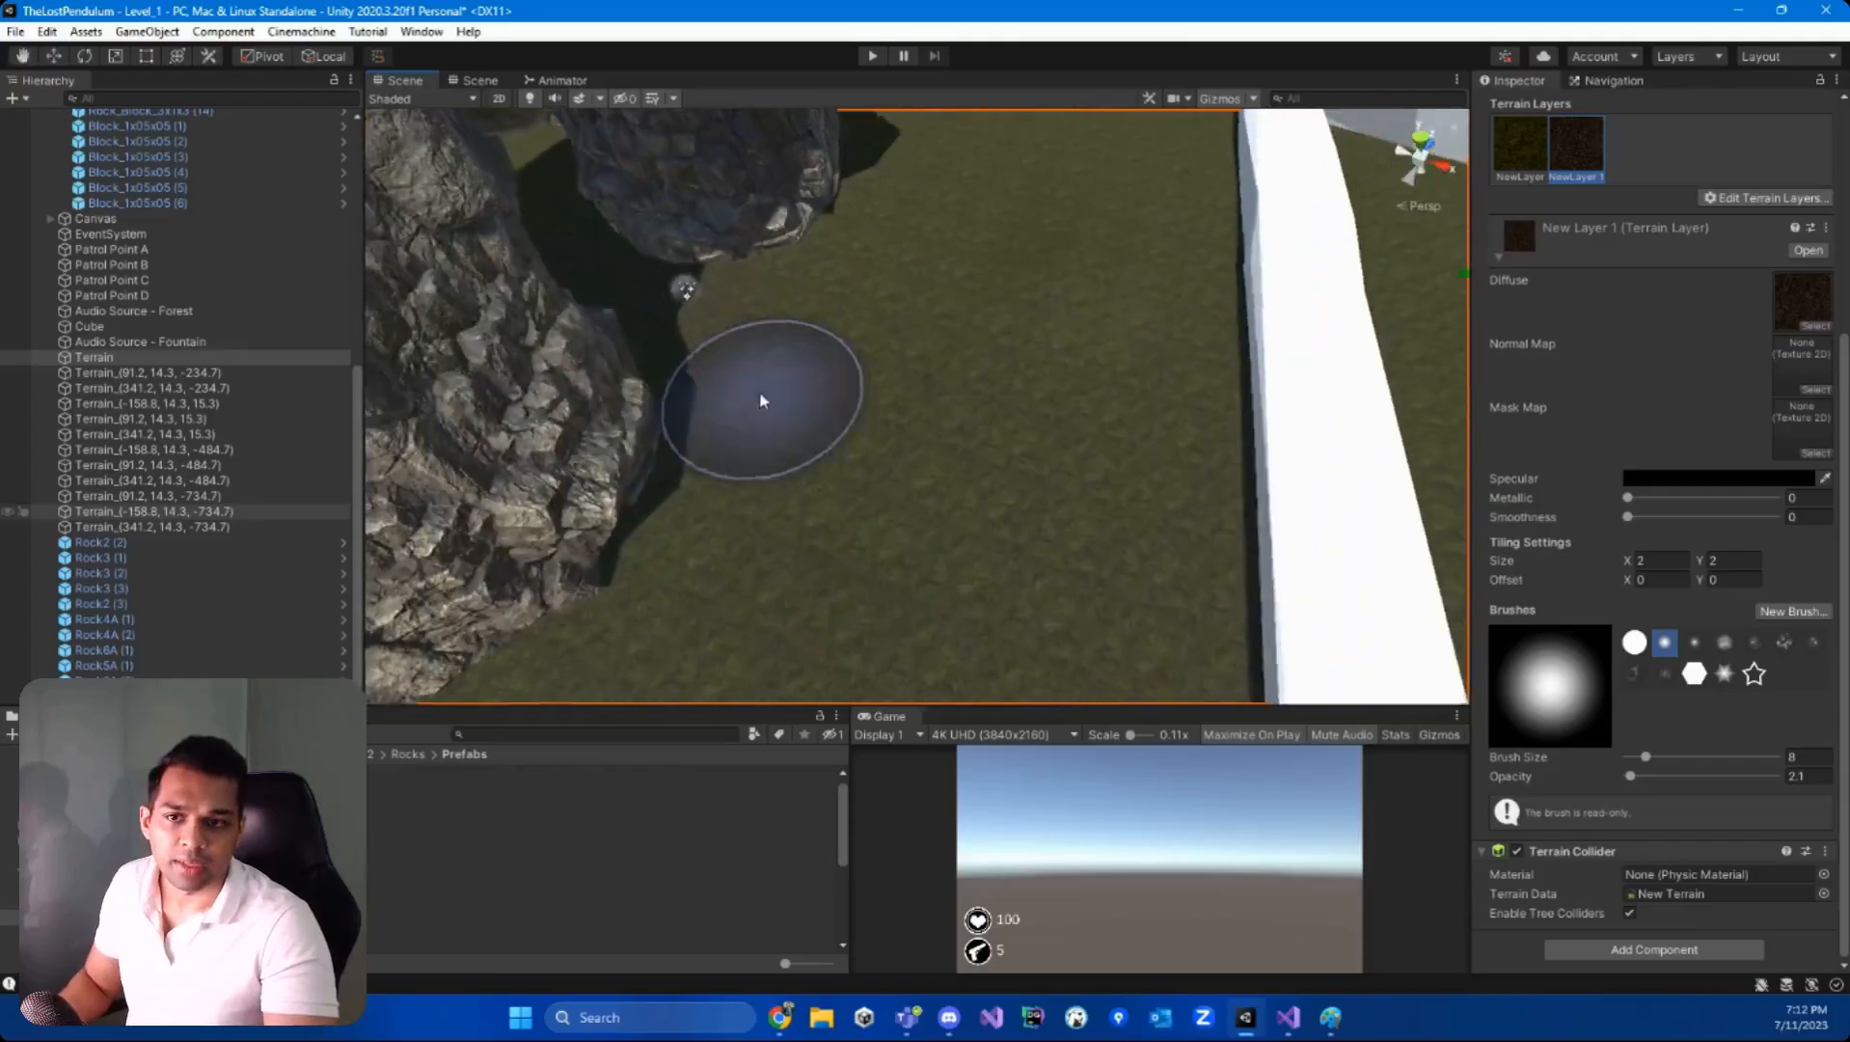
{"action": "mouse_move", "coordinate": [1233, 401]}
{"action": "left_mouse_down"}
{"action": "mouse_move", "coordinate": [710, 315]}
{"action": "mouse_move", "coordinate": [1099, 407]}
{"action": "mouse_move", "coordinate": [826, 339]}
{"action": "mouse_move", "coordinate": [1275, 415]}
{"action": "left_mouse_up"}
{"action": "mouse_move", "coordinate": [1302, 442]}
{"action": "right_mouse_down"}
{"action": "mouse_move", "coordinate": [1189, 413]}
{"action": "mouse_move", "coordinate": [1556, 433]}
{"action": "mouse_move", "coordinate": [1172, 455]}
{"action": "right_mouse_up"}
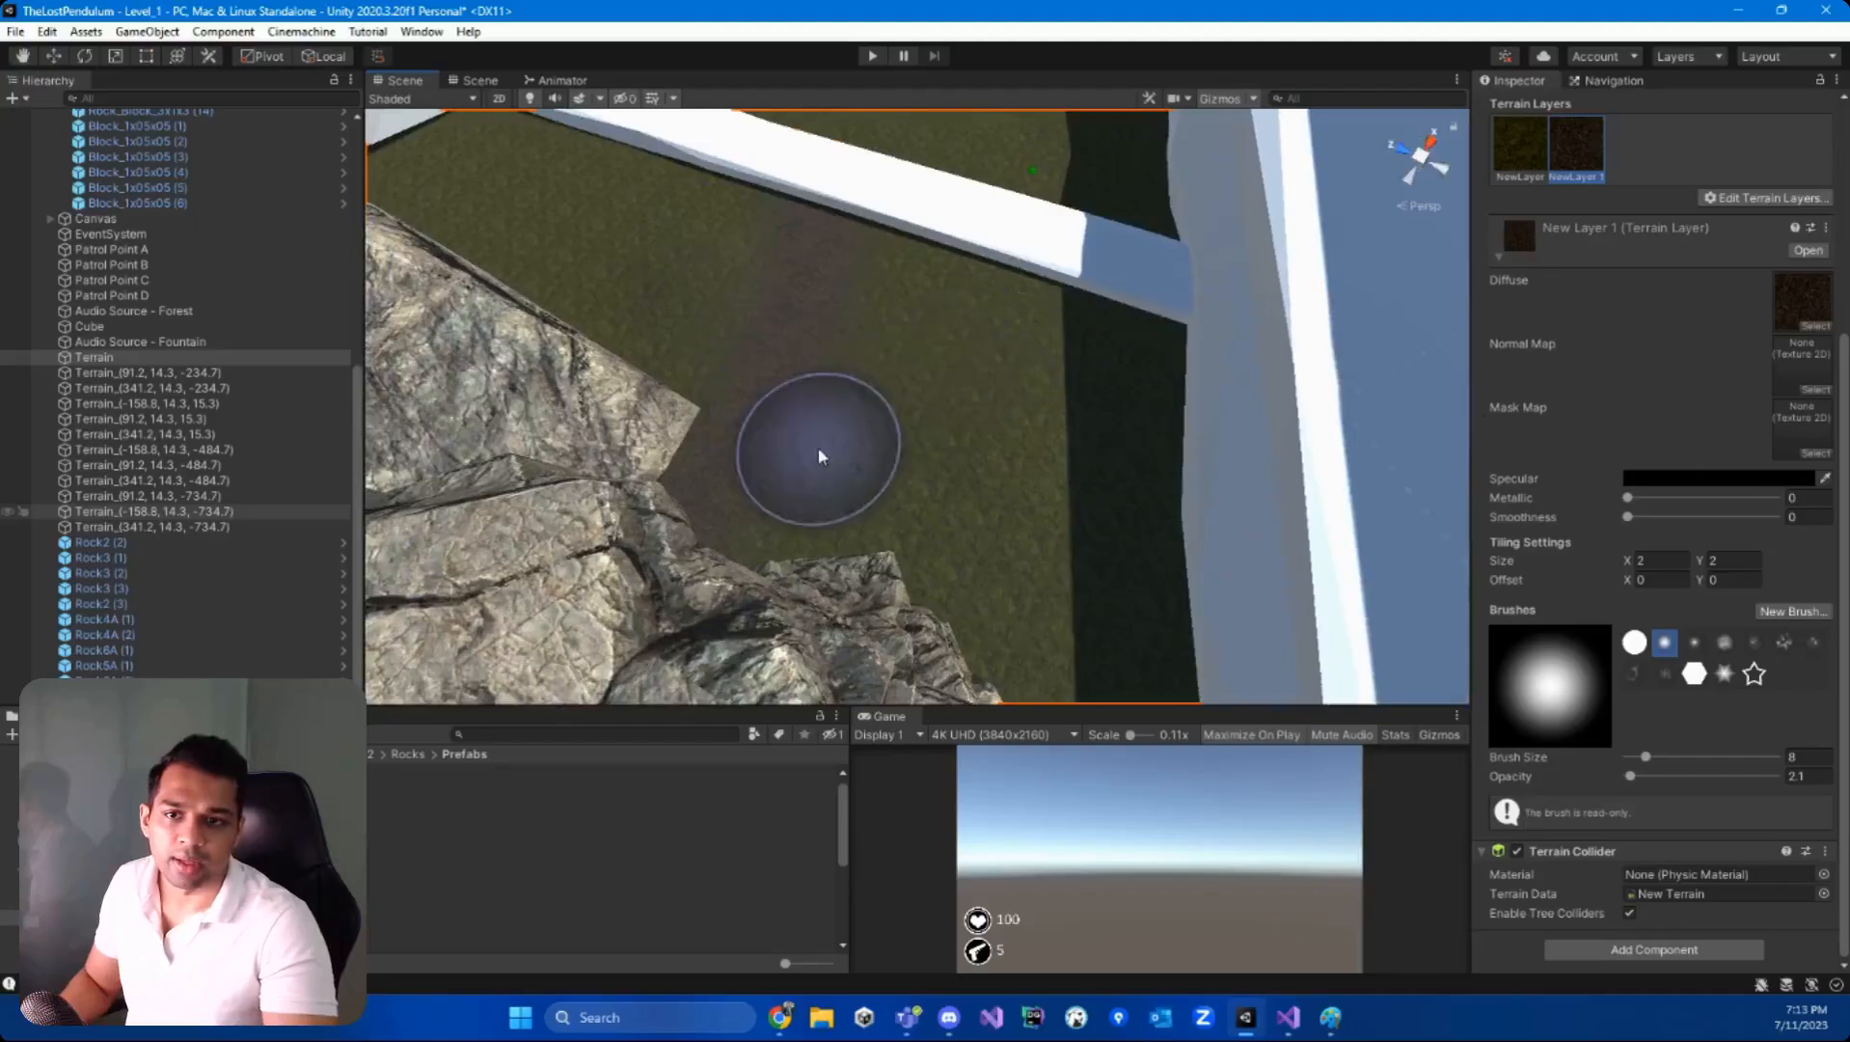
{"action": "mouse_move", "coordinate": [826, 446]}
{"action": "right_mouse_down"}
{"action": "mouse_move", "coordinate": [924, 310]}
{"action": "mouse_move", "coordinate": [851, 437]}
{"action": "mouse_move", "coordinate": [723, 419]}
{"action": "mouse_move", "coordinate": [764, 528]}
{"action": "mouse_move", "coordinate": [694, 364]}
{"action": "mouse_move", "coordinate": [590, 342]}
{"action": "mouse_move", "coordinate": [1140, 175]}
{"action": "mouse_move", "coordinate": [1193, 246]}
{"action": "right_mouse_up"}
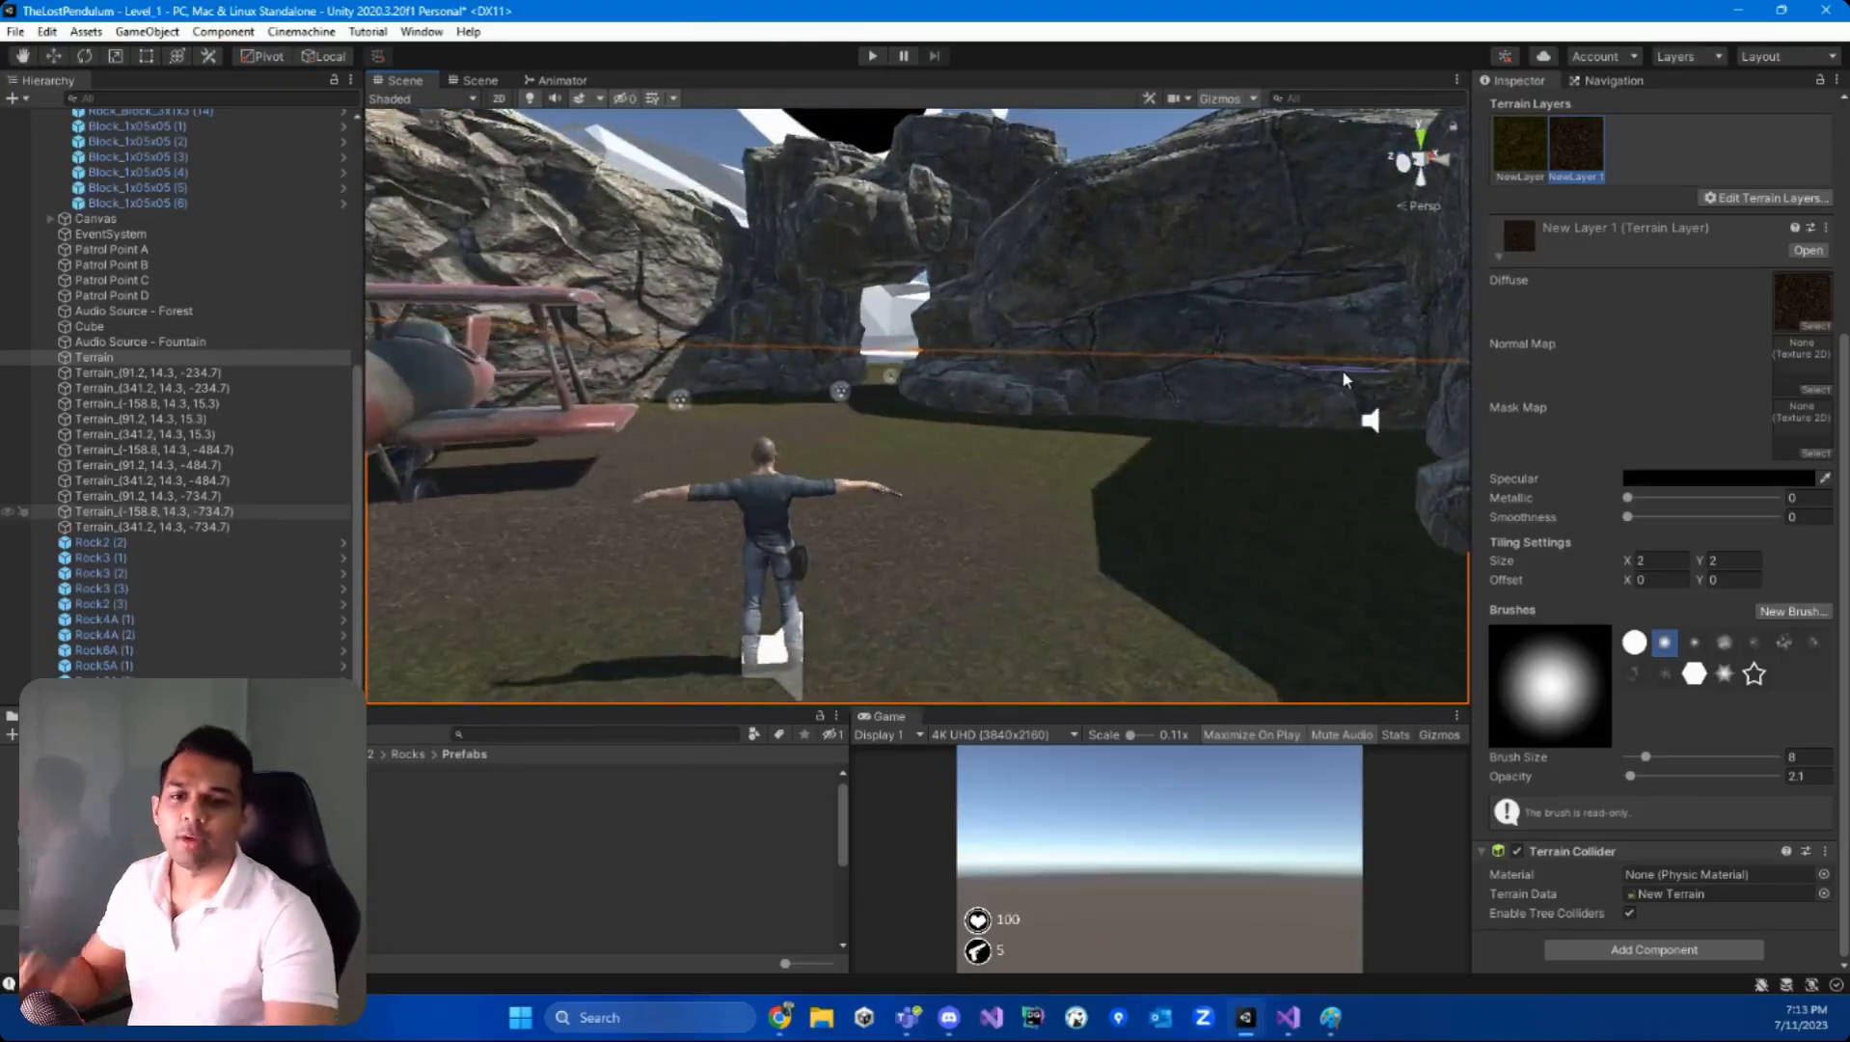
{"action": "scroll", "coordinate": [1592, 414], "scroll_direction": "up", "scroll_amount": 5}
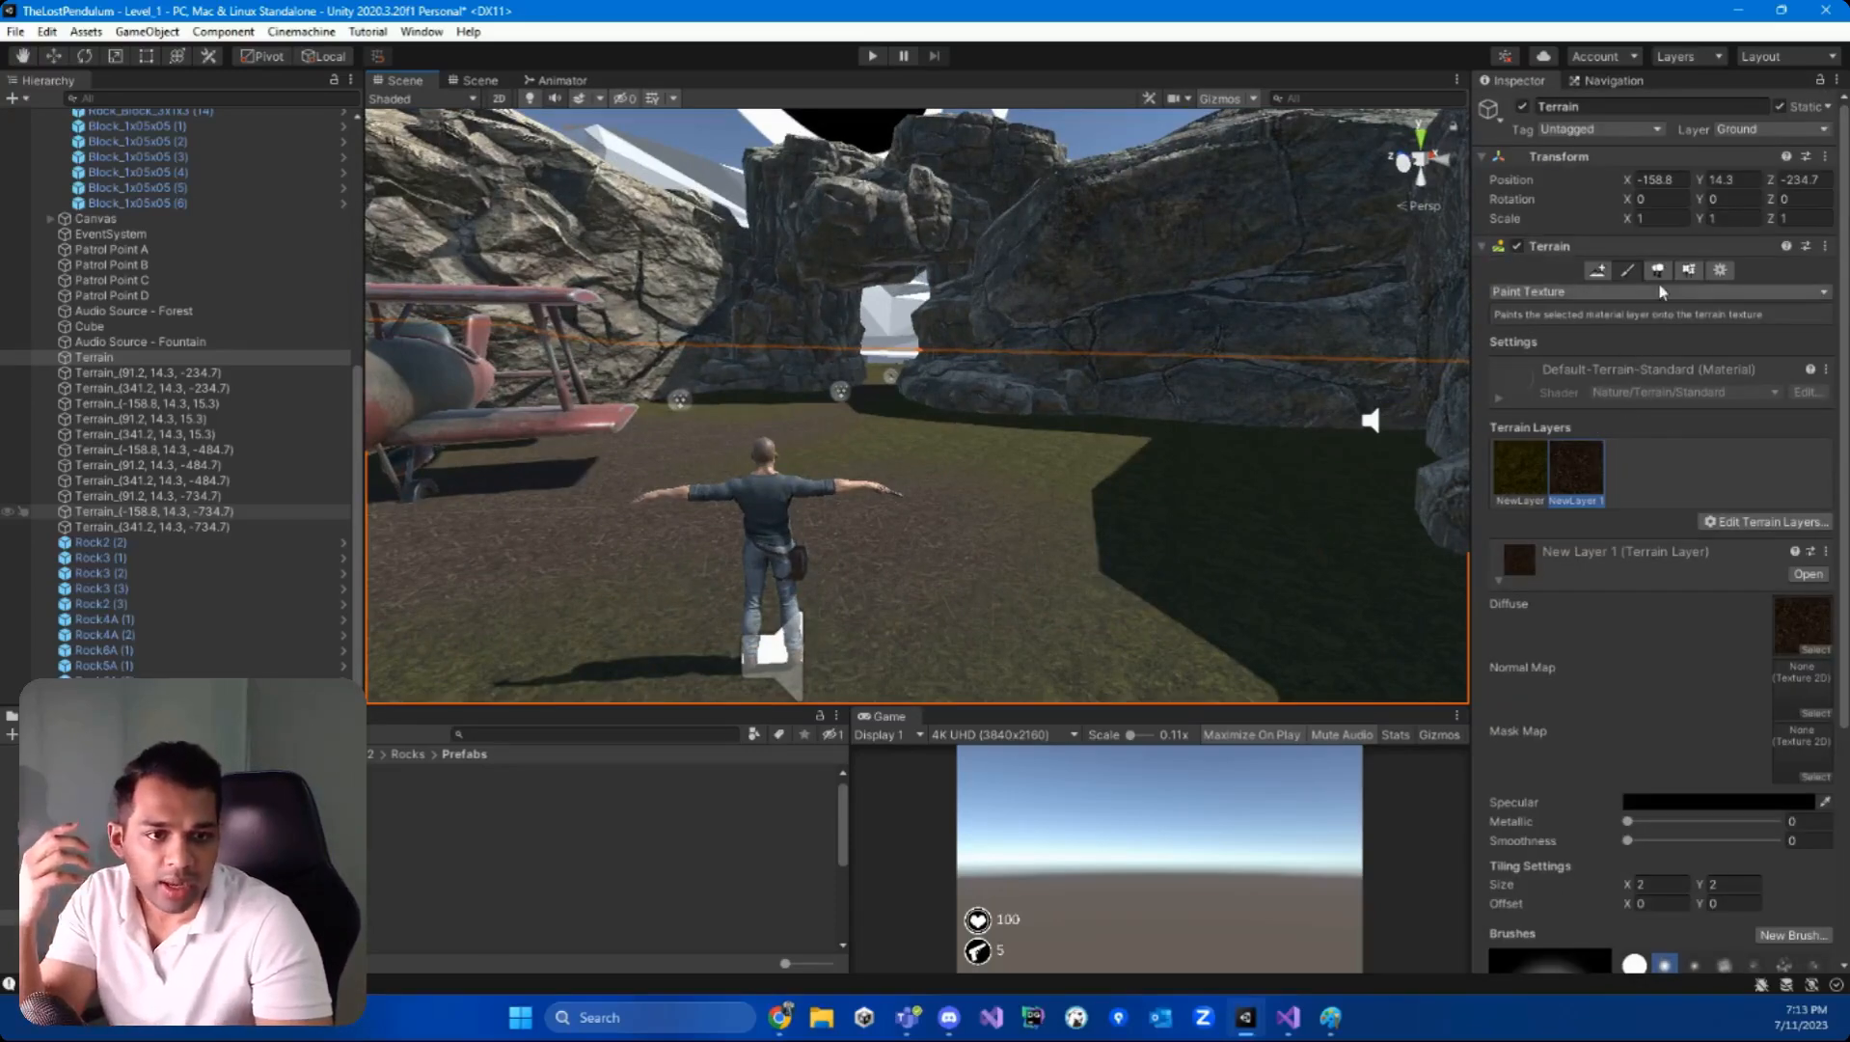
{"action": "left_click", "coordinate": [1742, 523]}
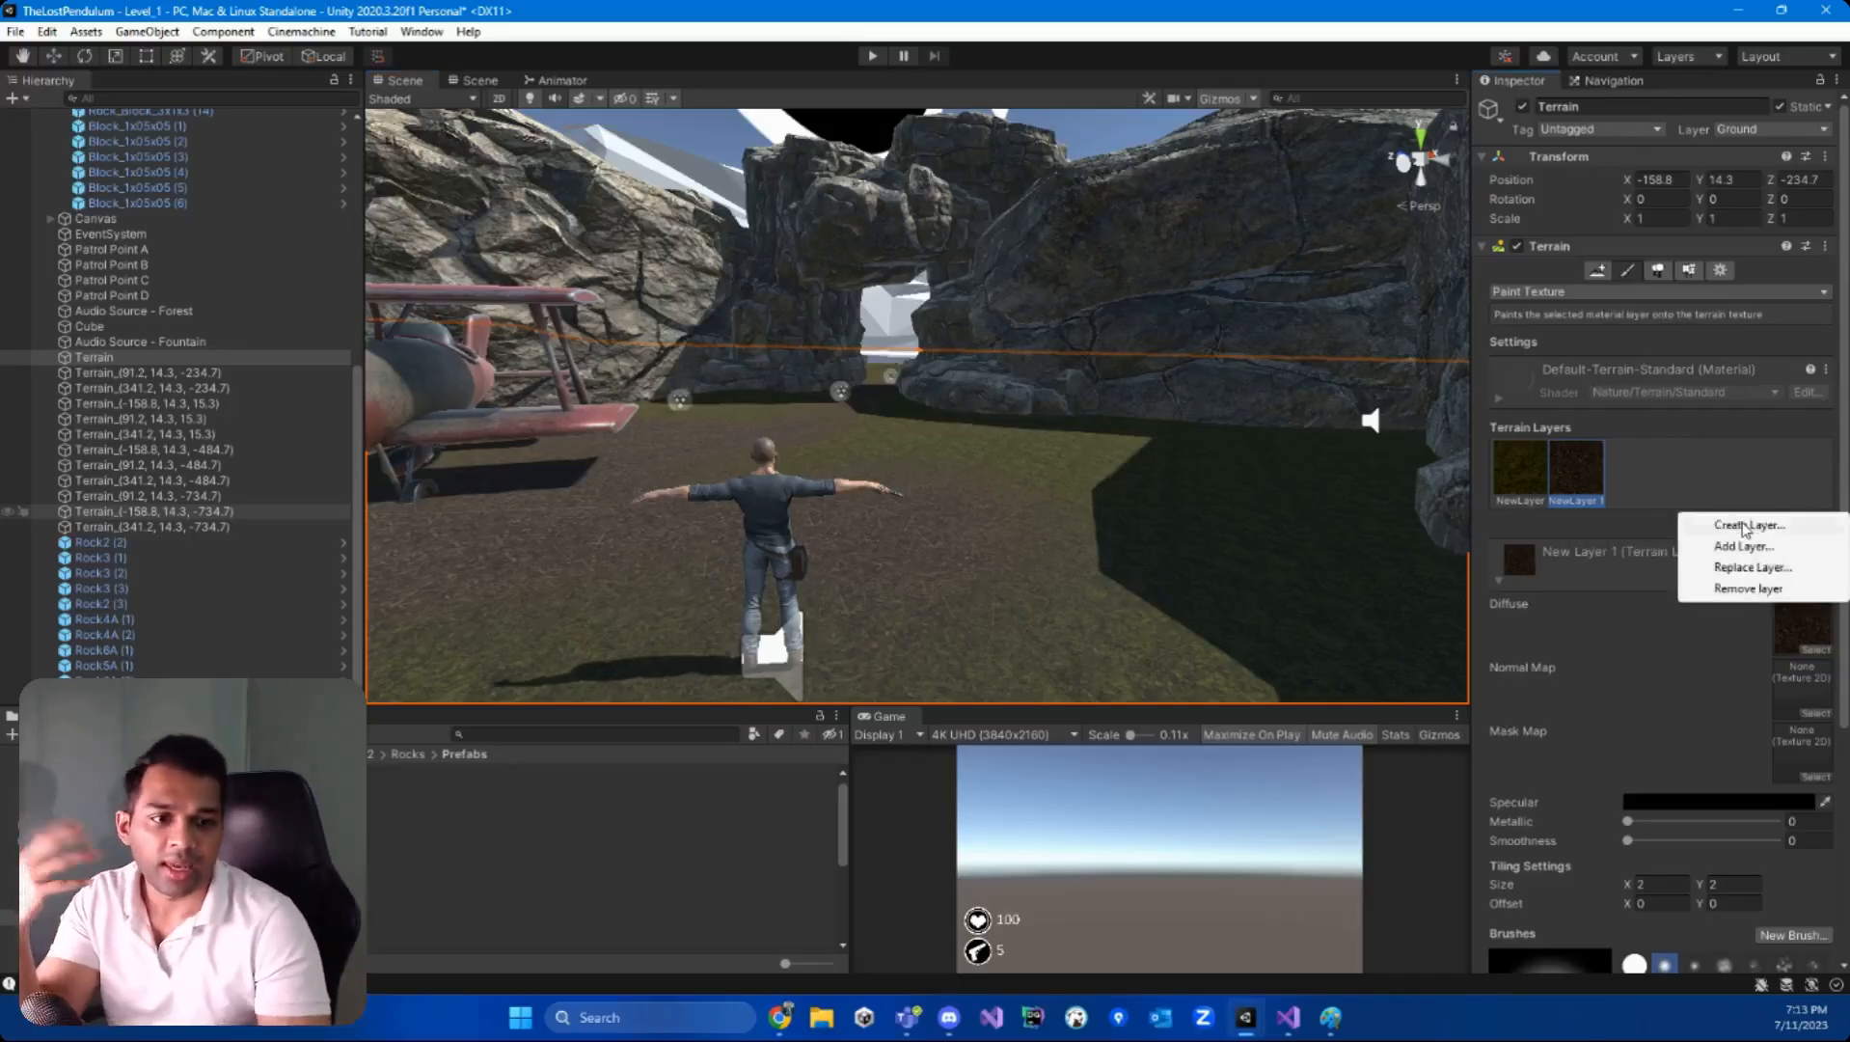
{"action": "left_click", "coordinate": [1733, 473]}
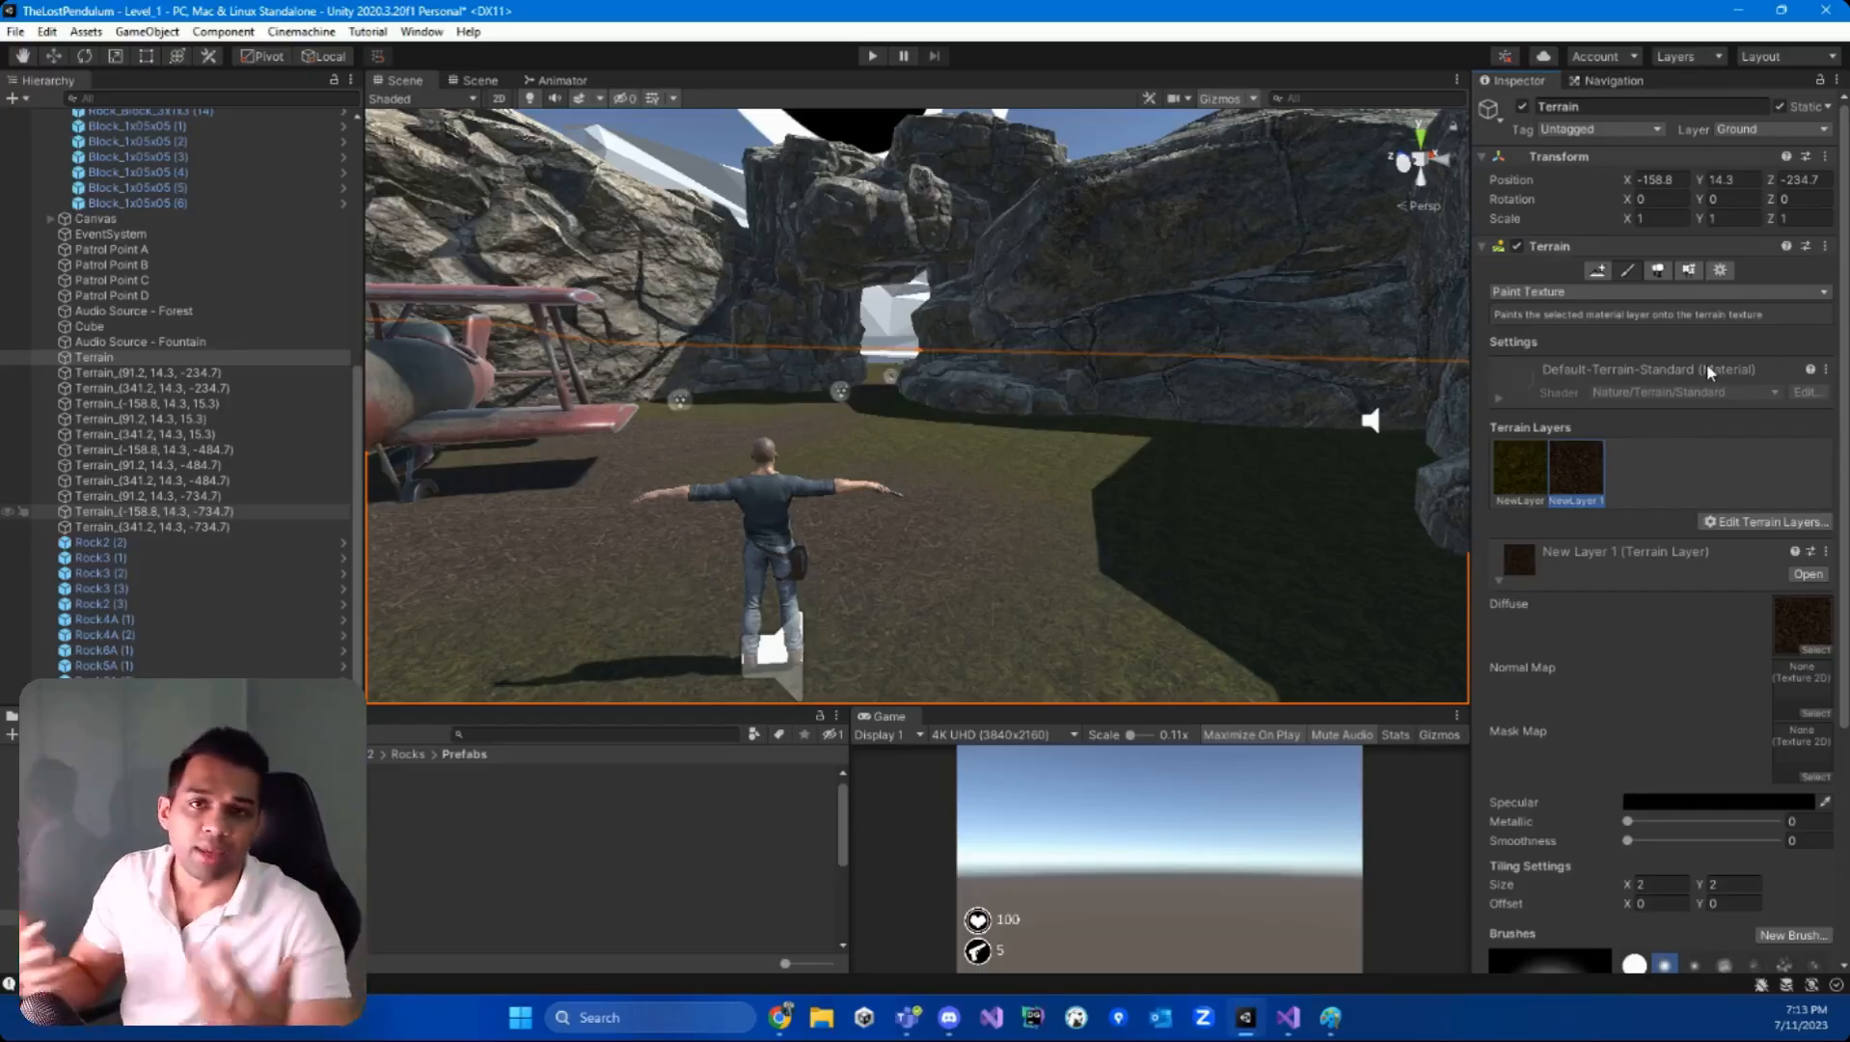
{"action": "left_click", "coordinate": [1659, 271]}
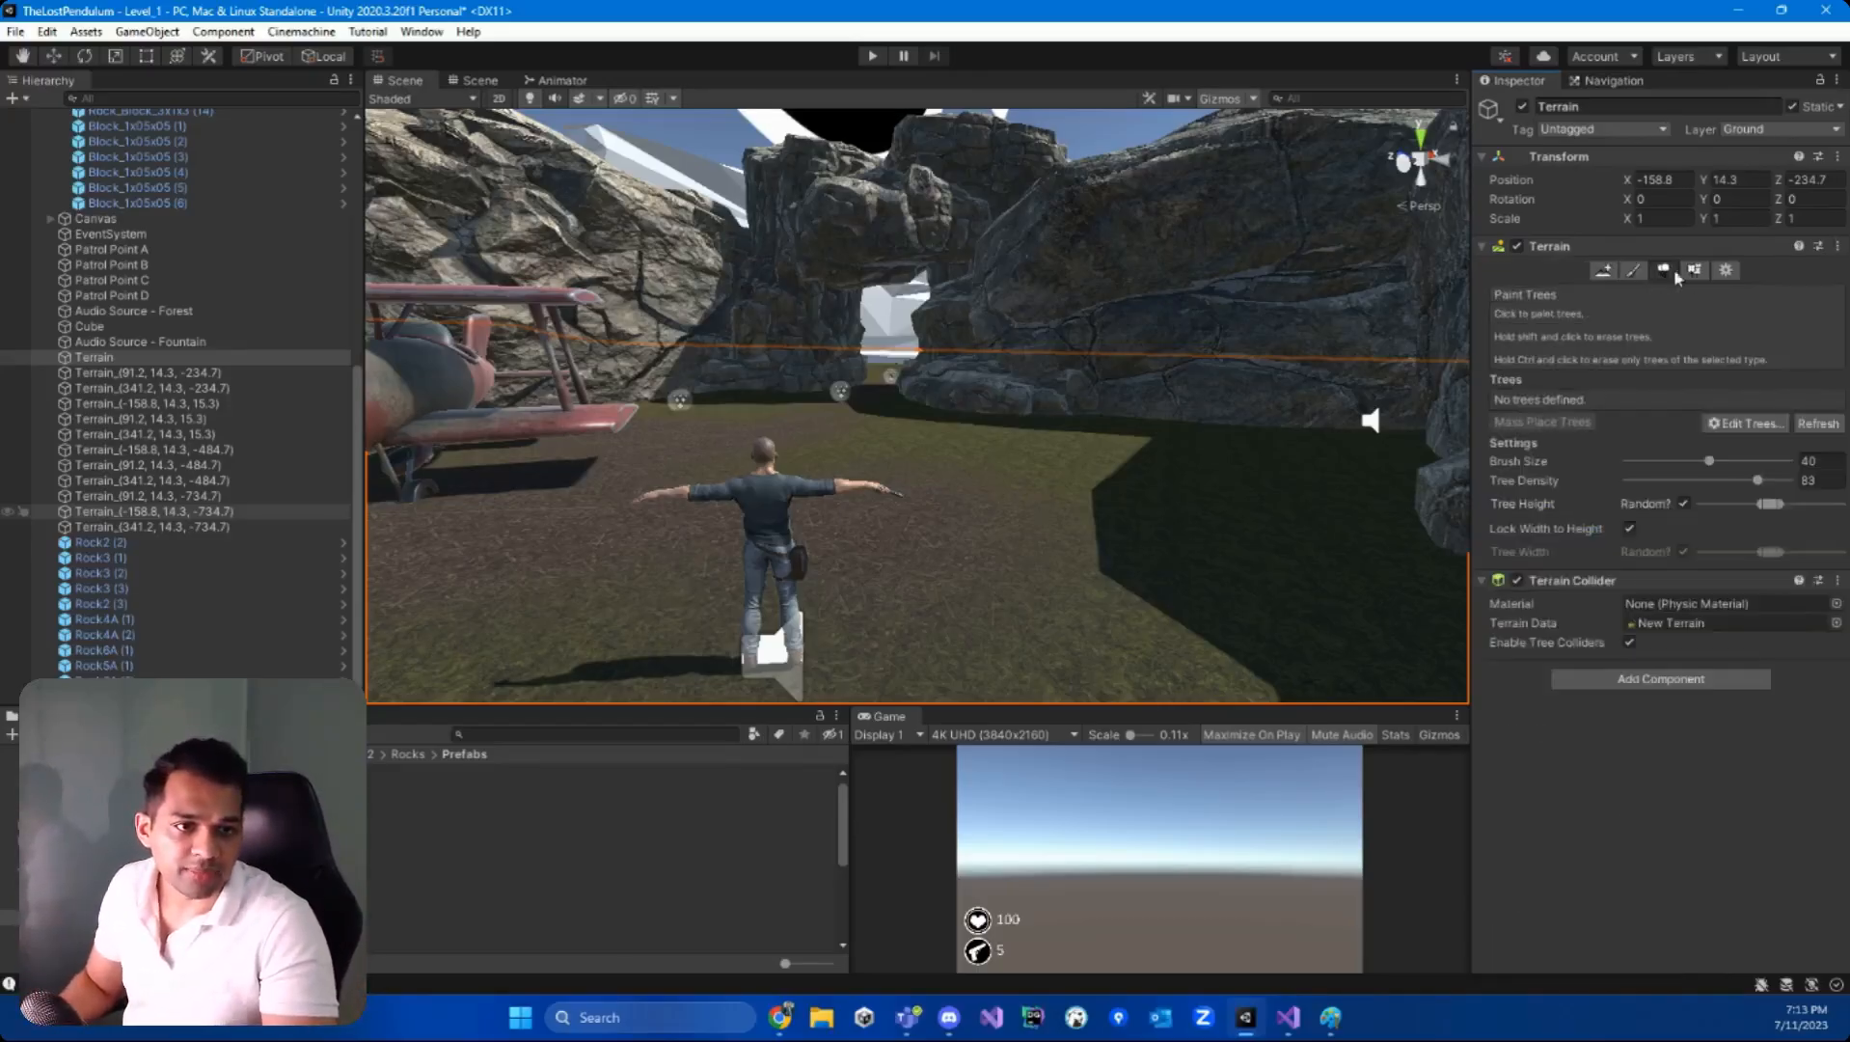
- Start a new grass texture detail for the selected terrain and search the available detail textures for "grass"
{"action": "left_click", "coordinate": [1694, 274]}
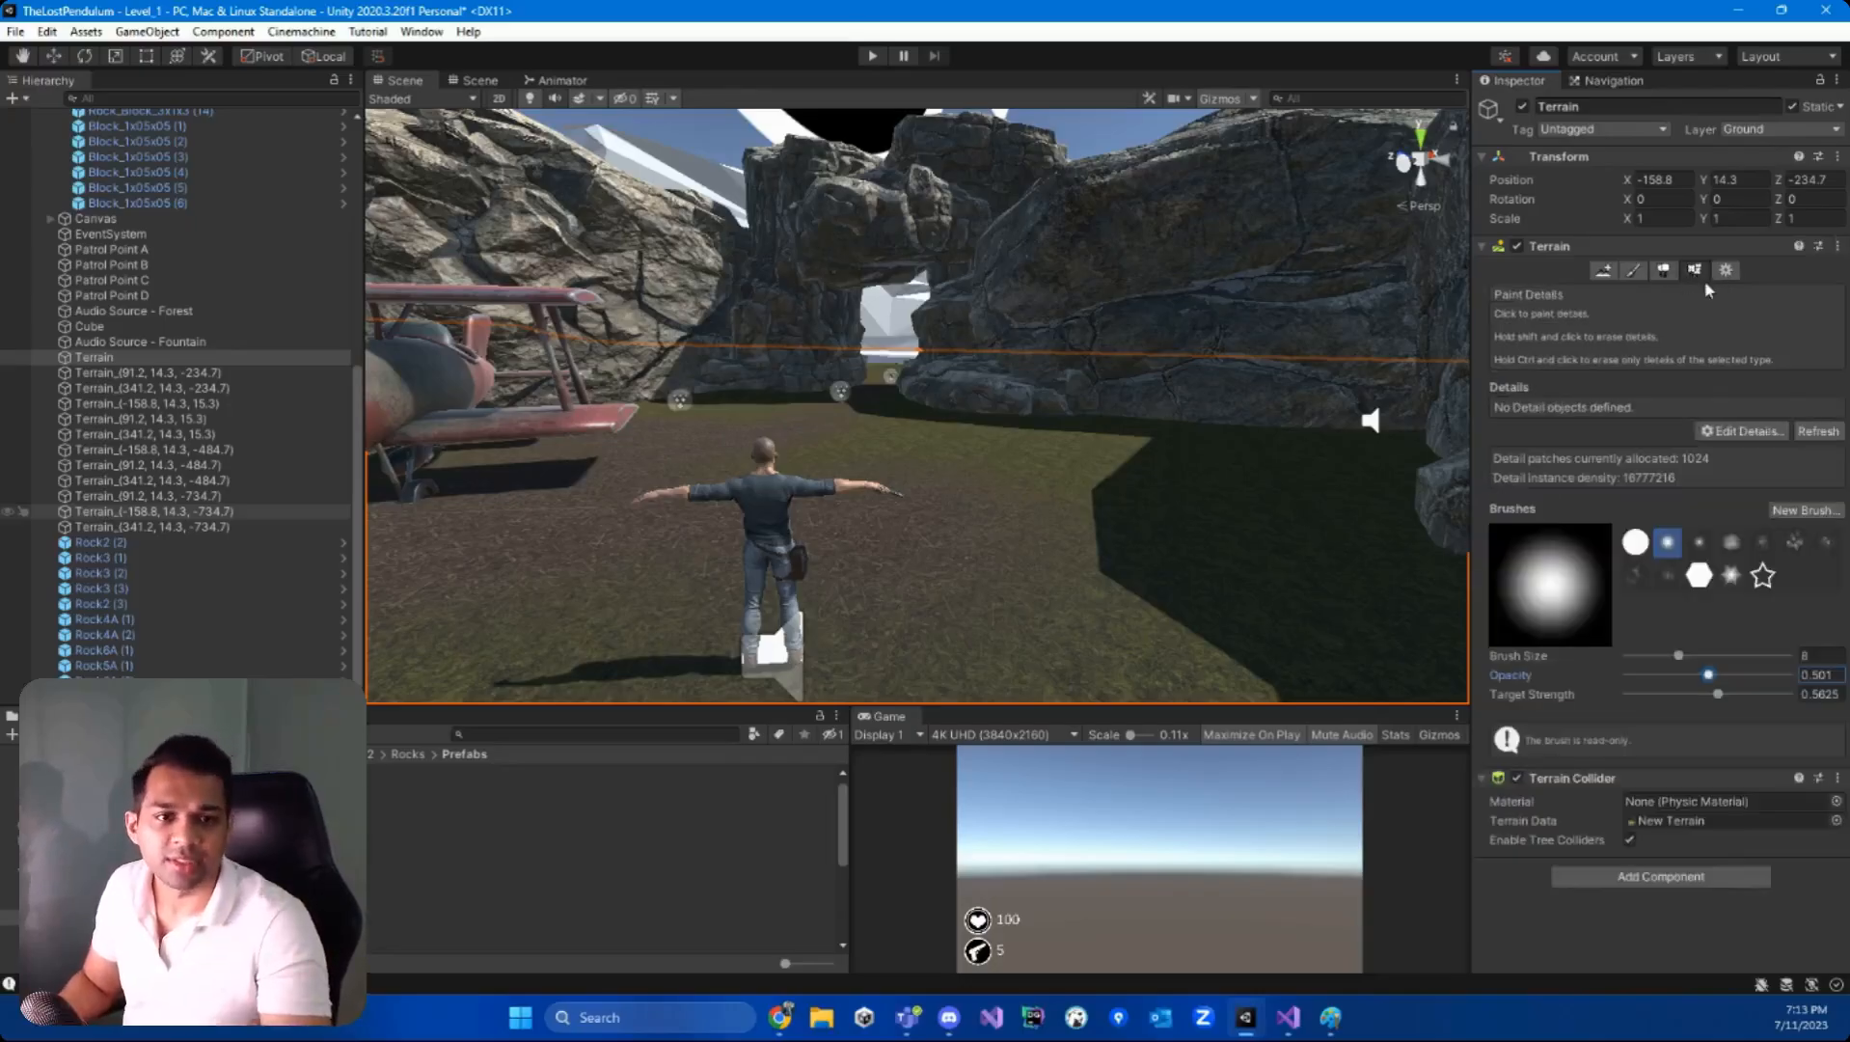
{"action": "left_click", "coordinate": [1746, 433]}
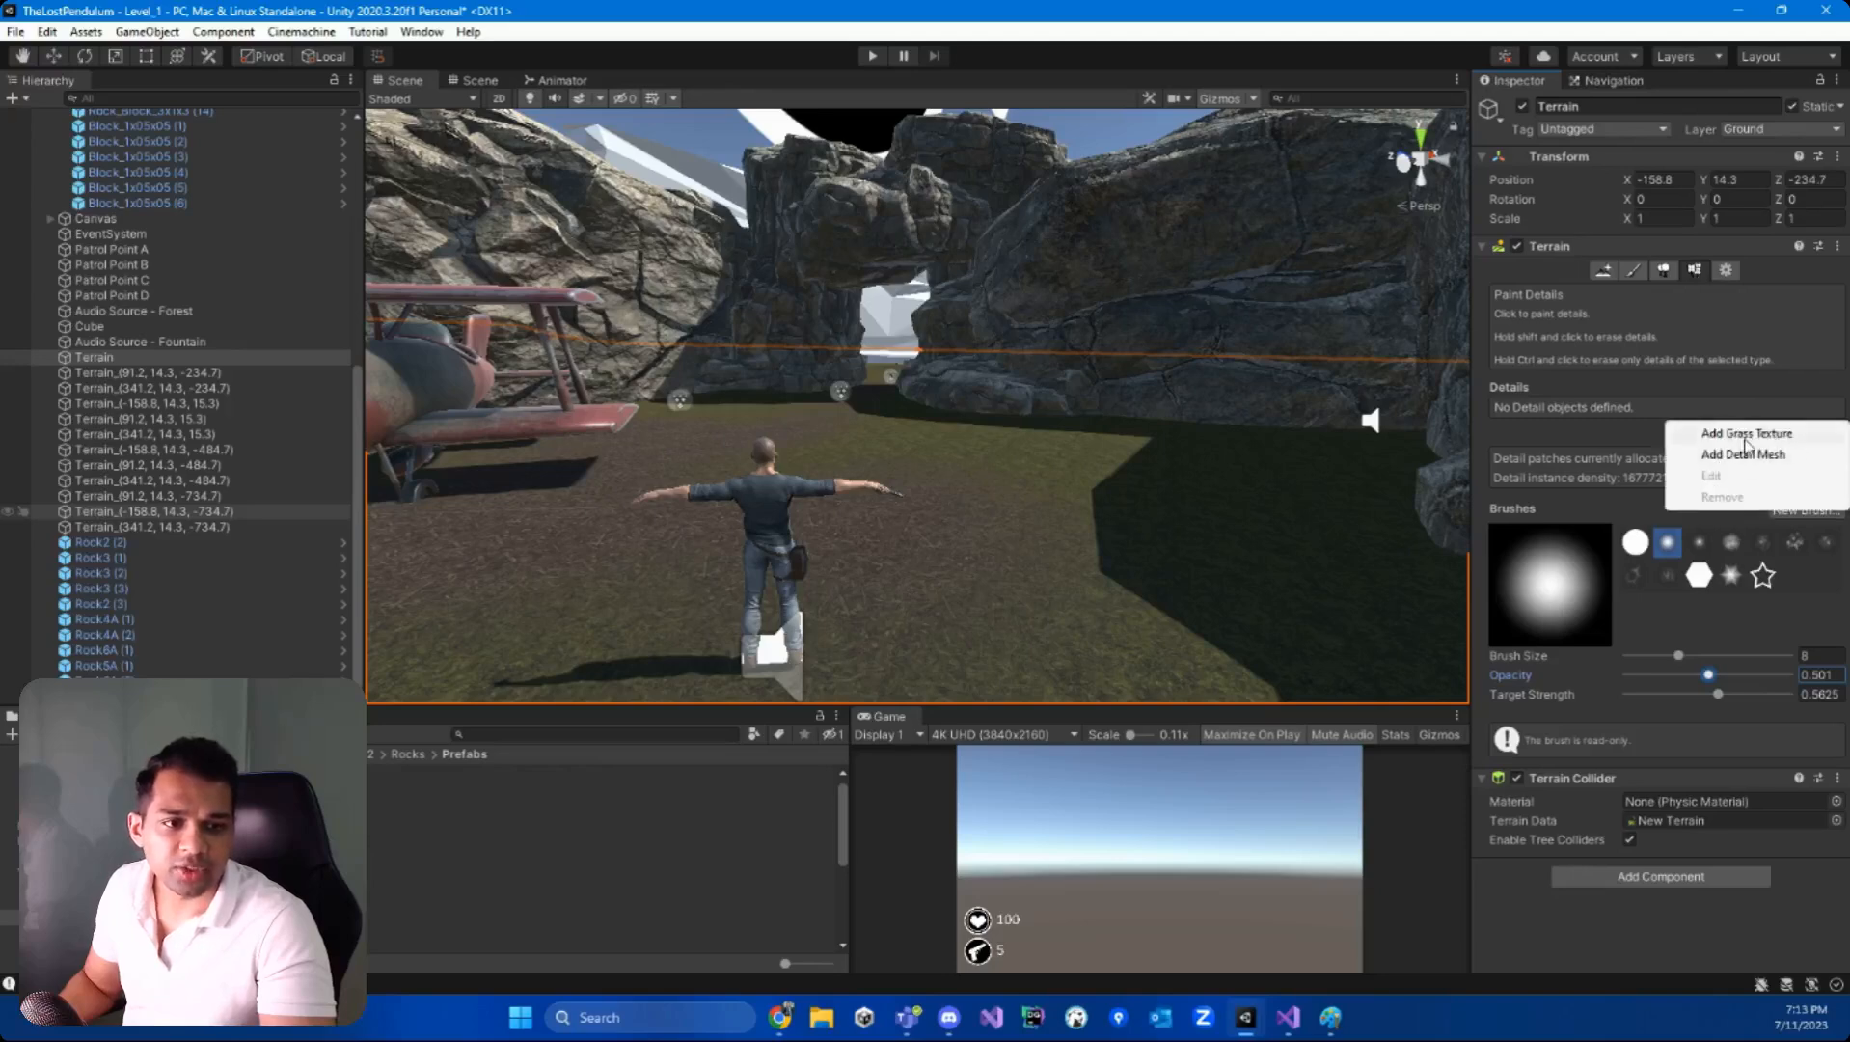
{"action": "left_click", "coordinate": [1746, 434]}
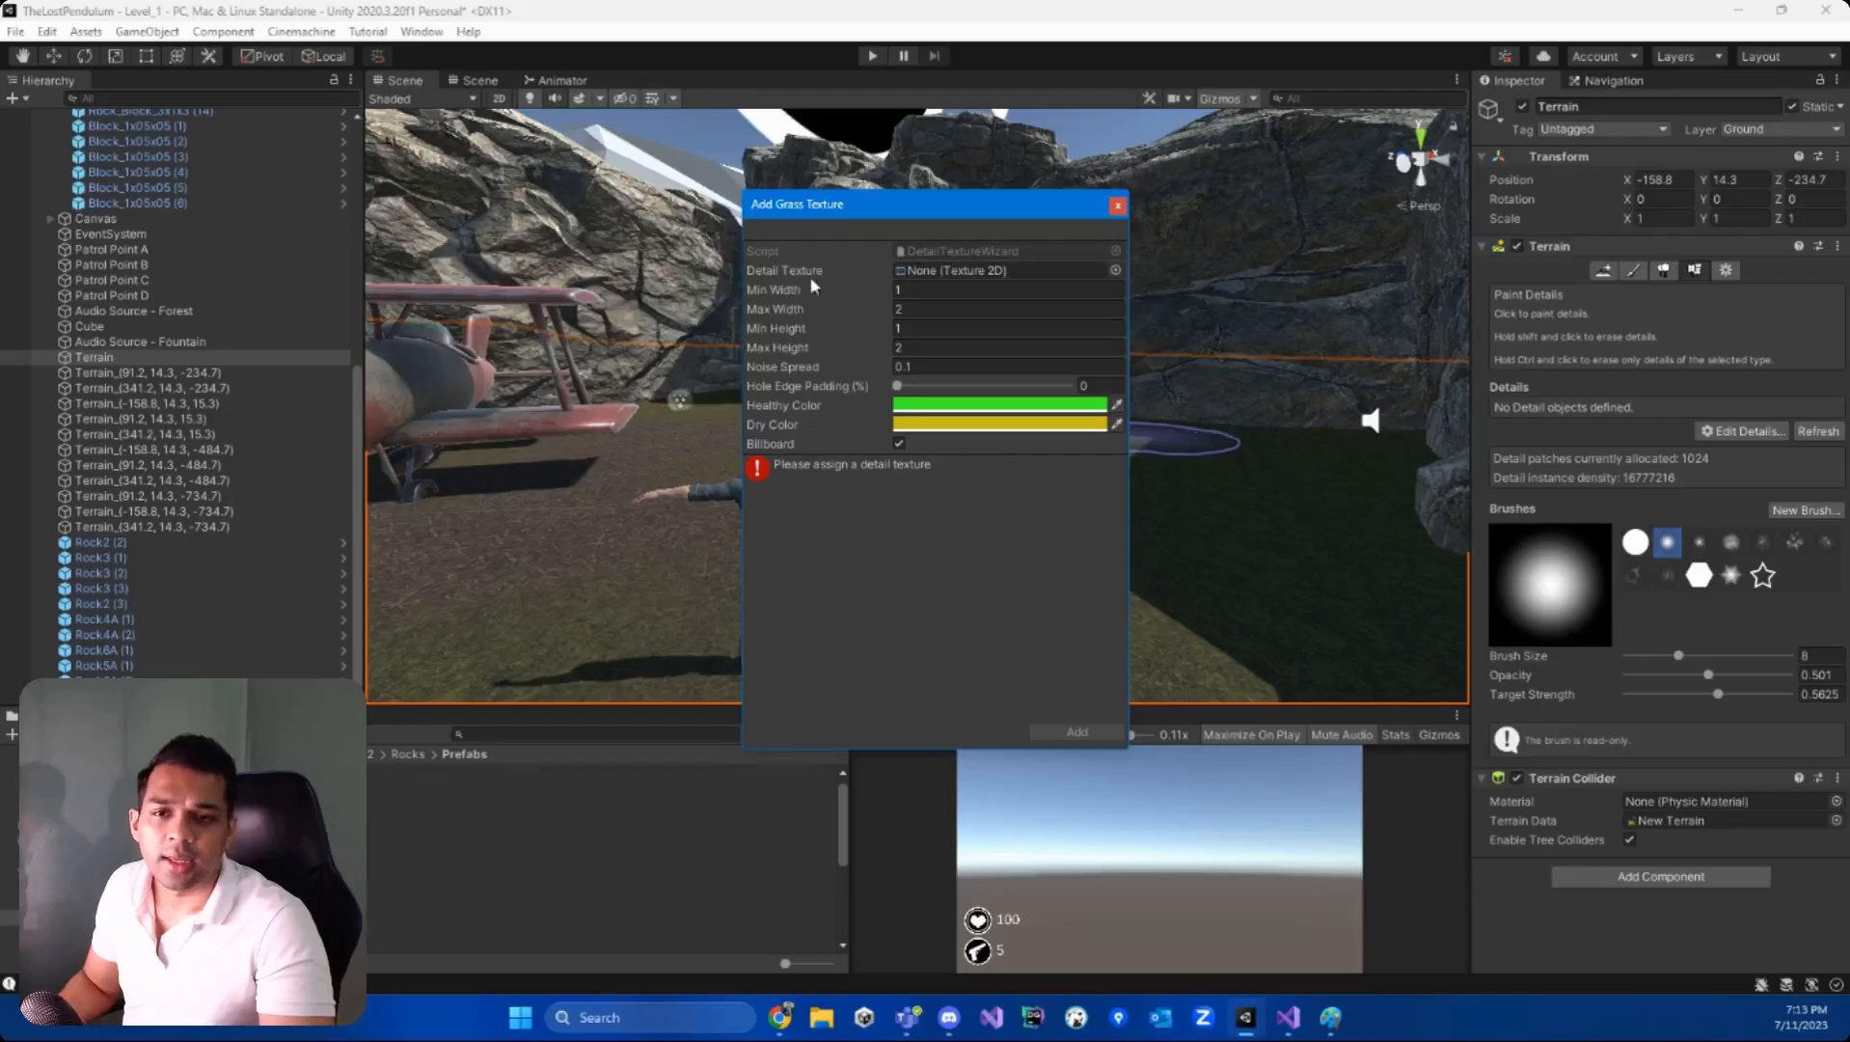
{"action": "left_click", "coordinate": [1115, 270]}
{"action": "type", "text": "grass"}
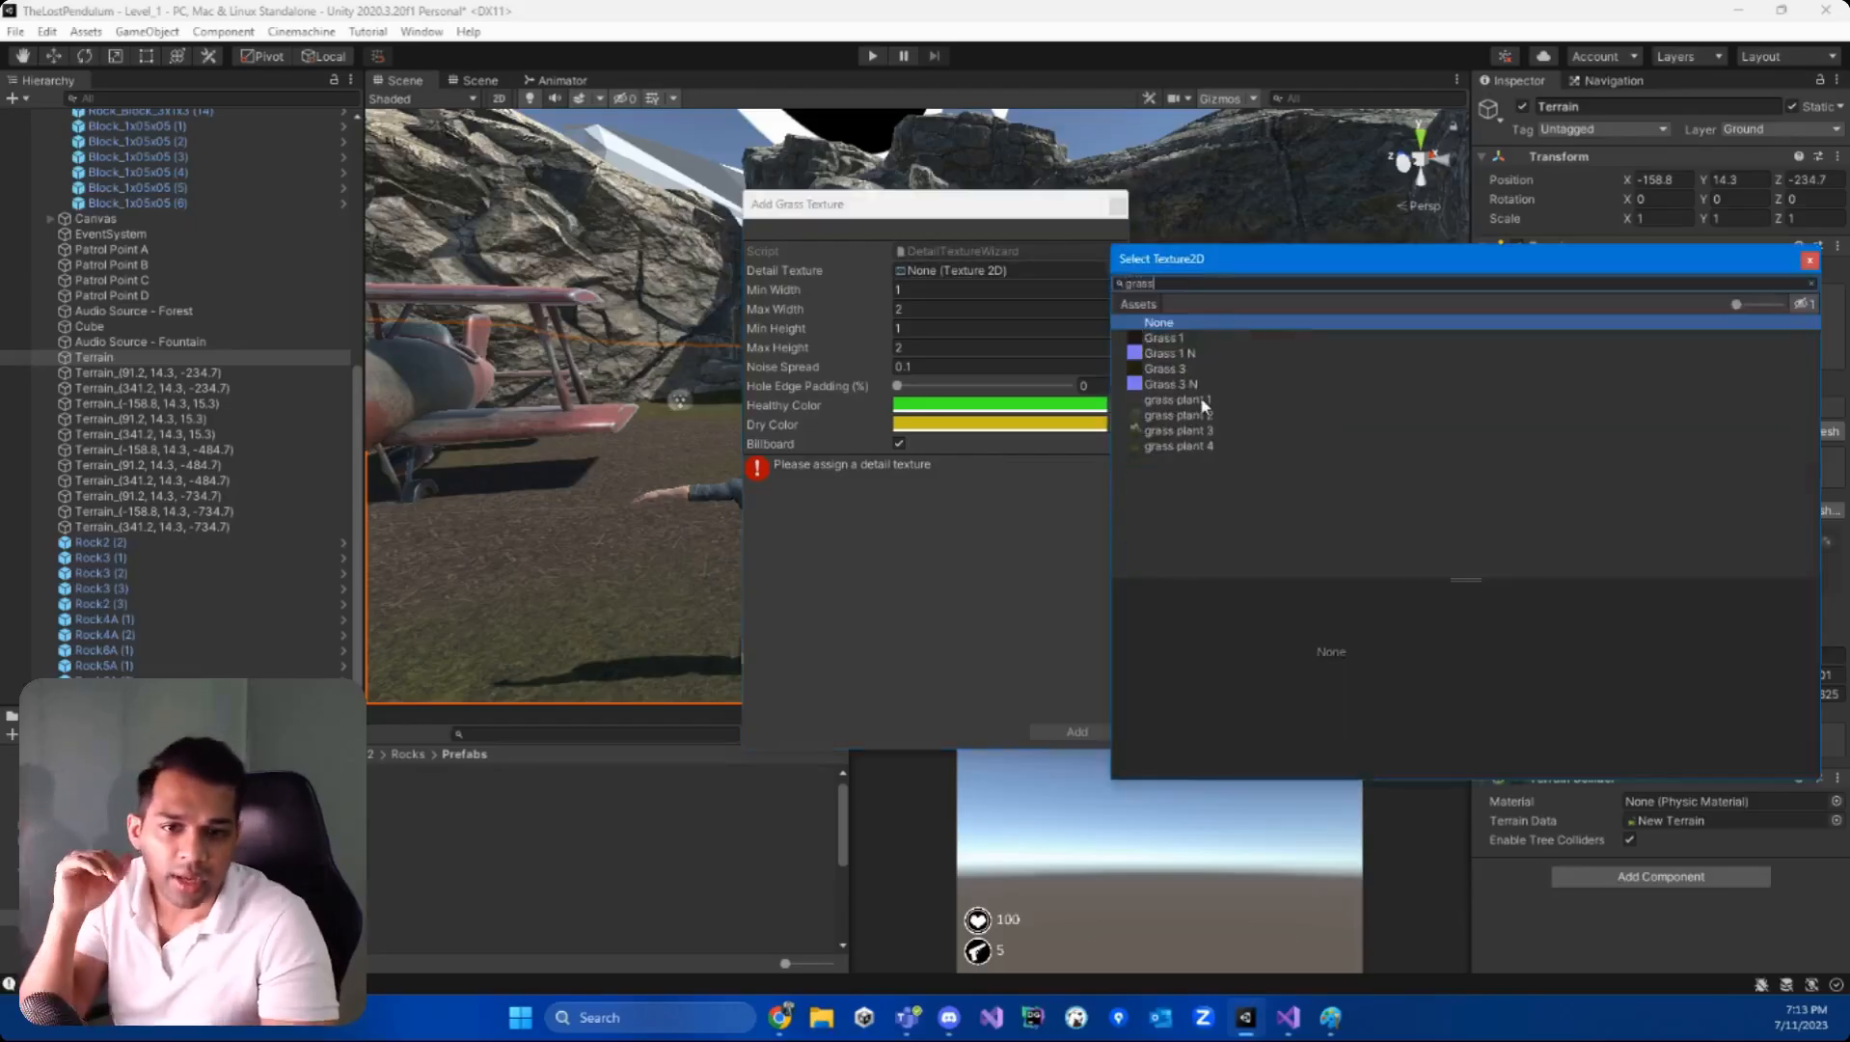
- Compare the grass plant textures, choose grass plant 4 as the detail texture, and add it to the terrain's details
{"action": "left_click", "coordinate": [1200, 396]}
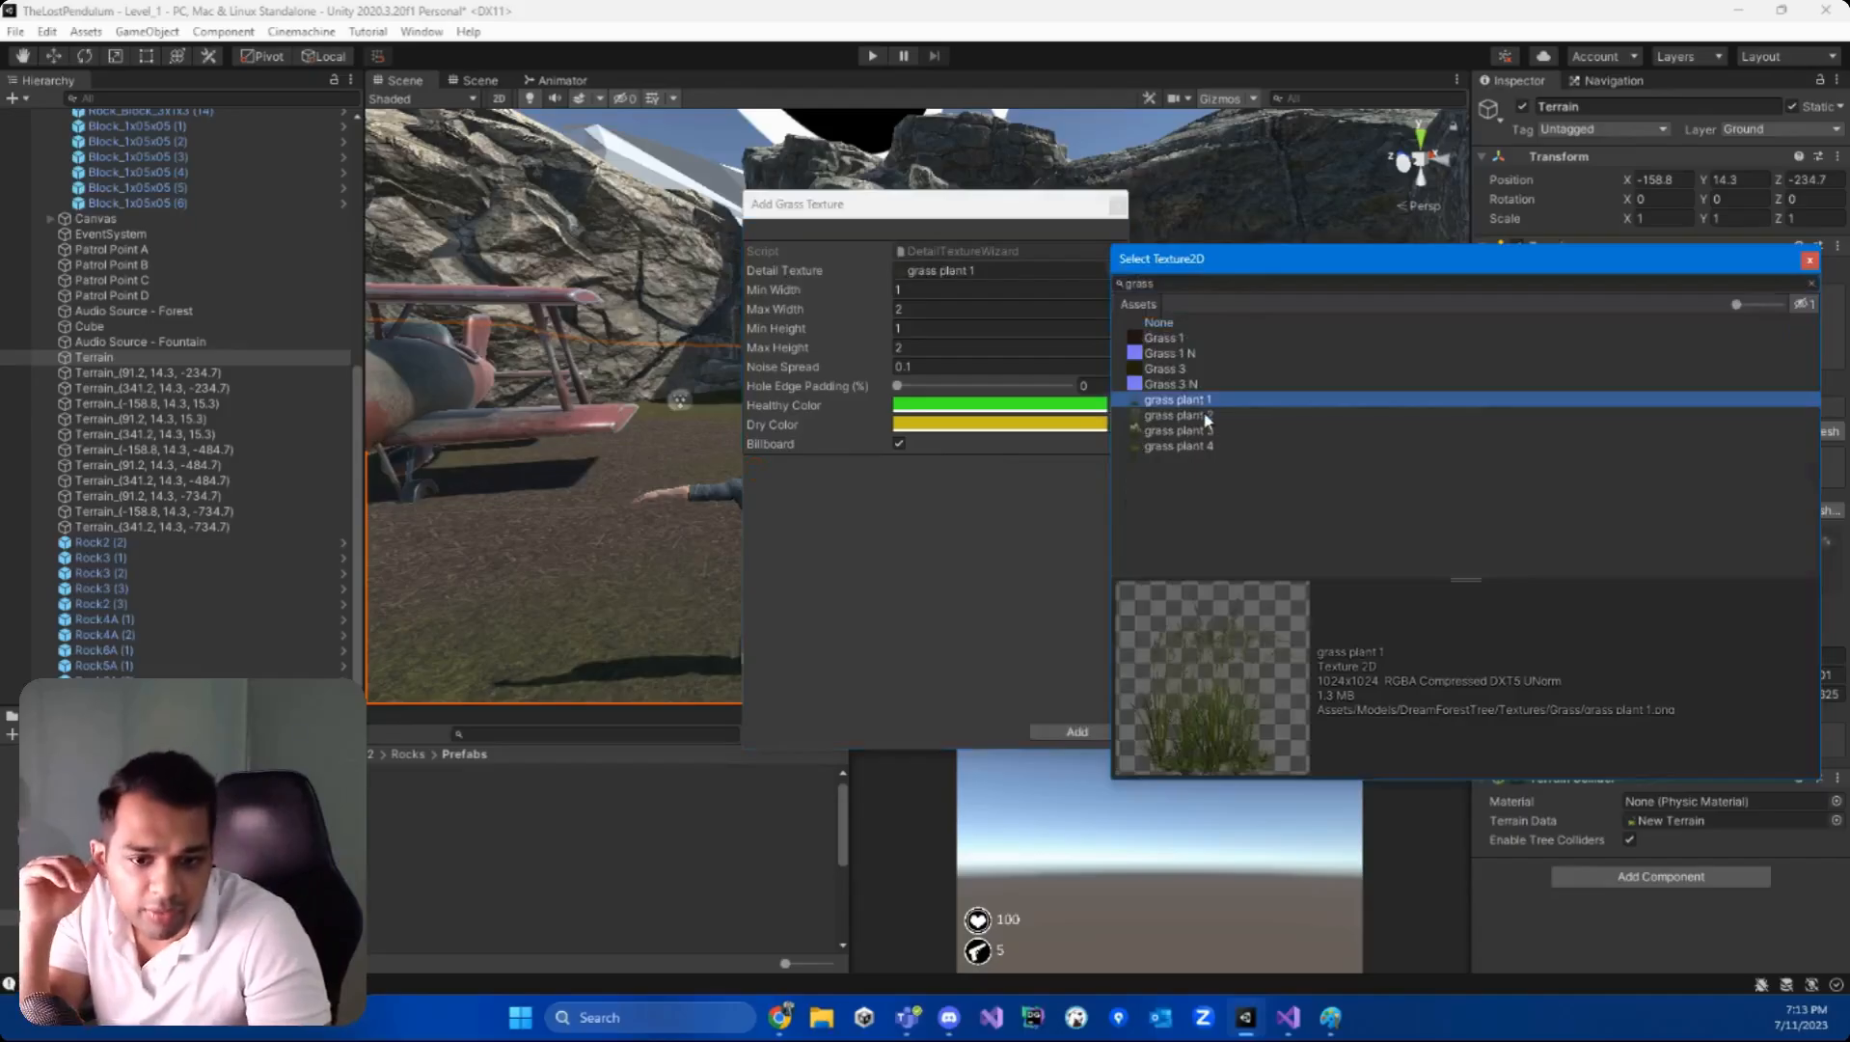
{"action": "left_click", "coordinate": [1205, 416]}
{"action": "left_click", "coordinate": [1209, 431]}
{"action": "left_click", "coordinate": [1211, 446]}
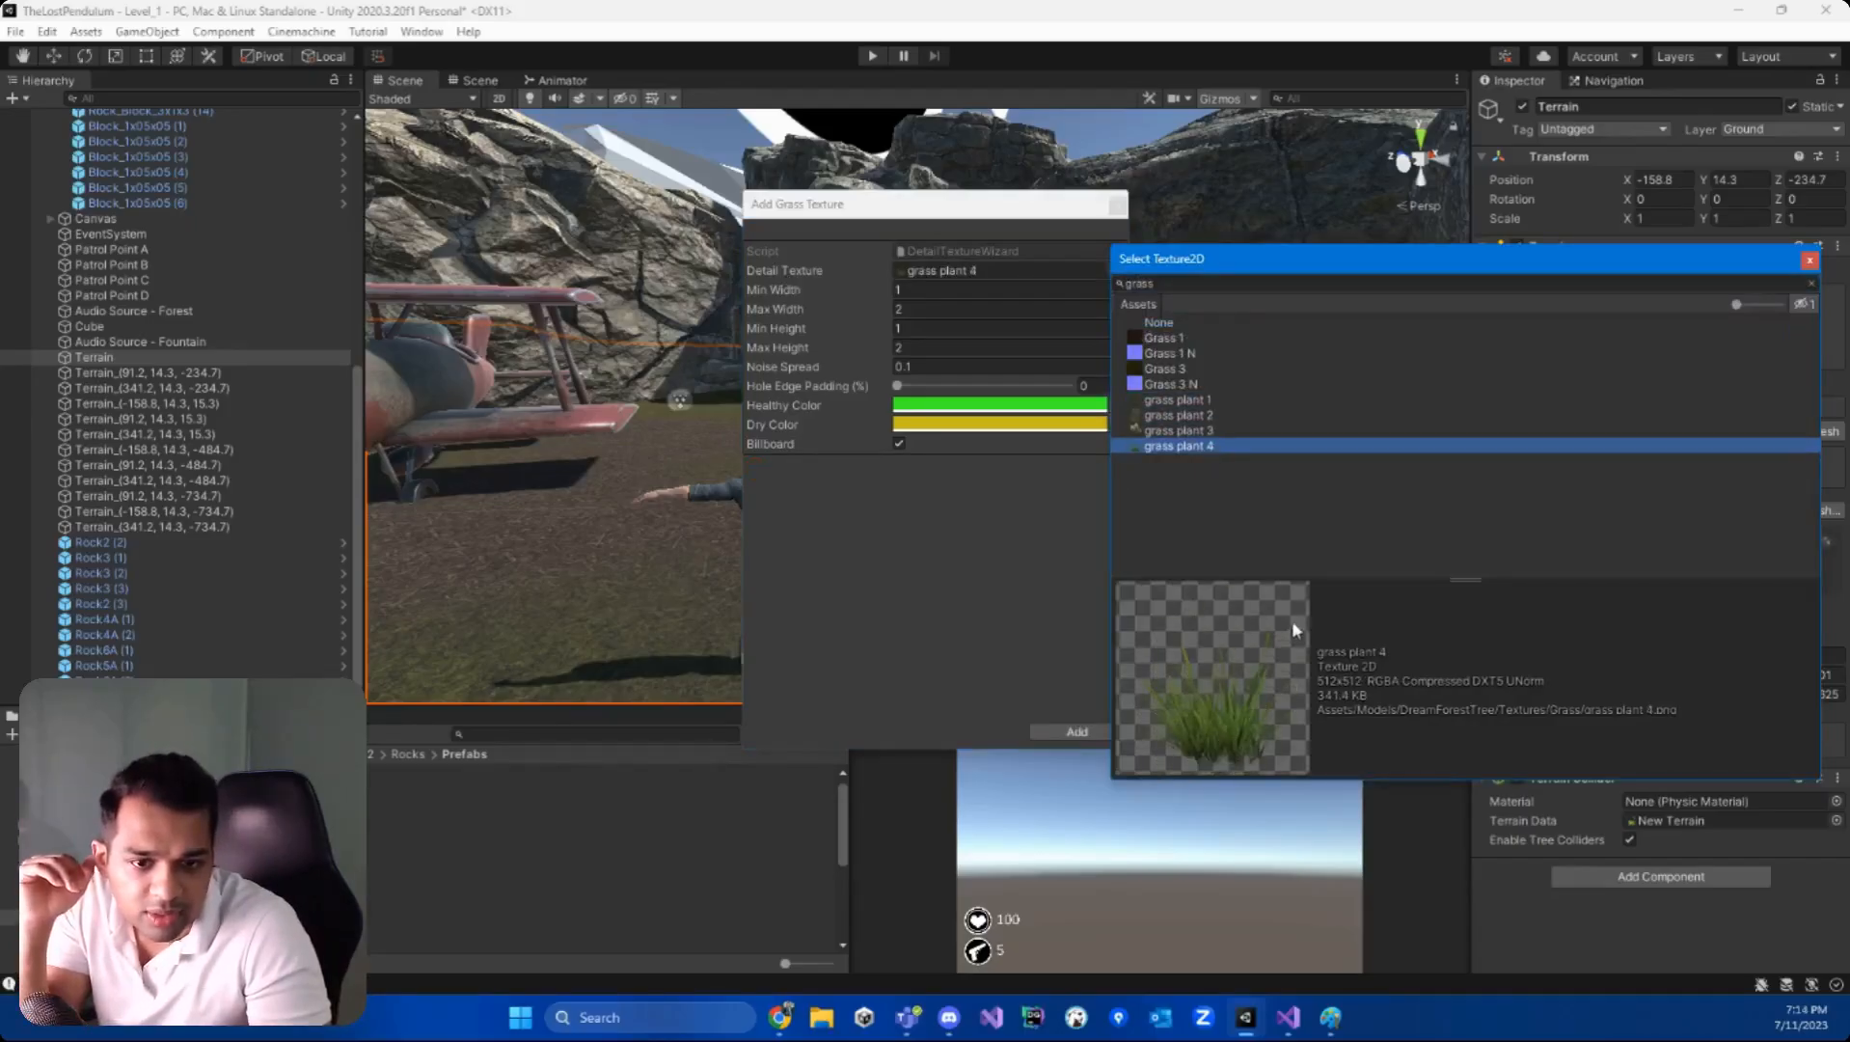
{"action": "left_click", "coordinate": [1200, 399]}
{"action": "left_click", "coordinate": [1211, 446]}
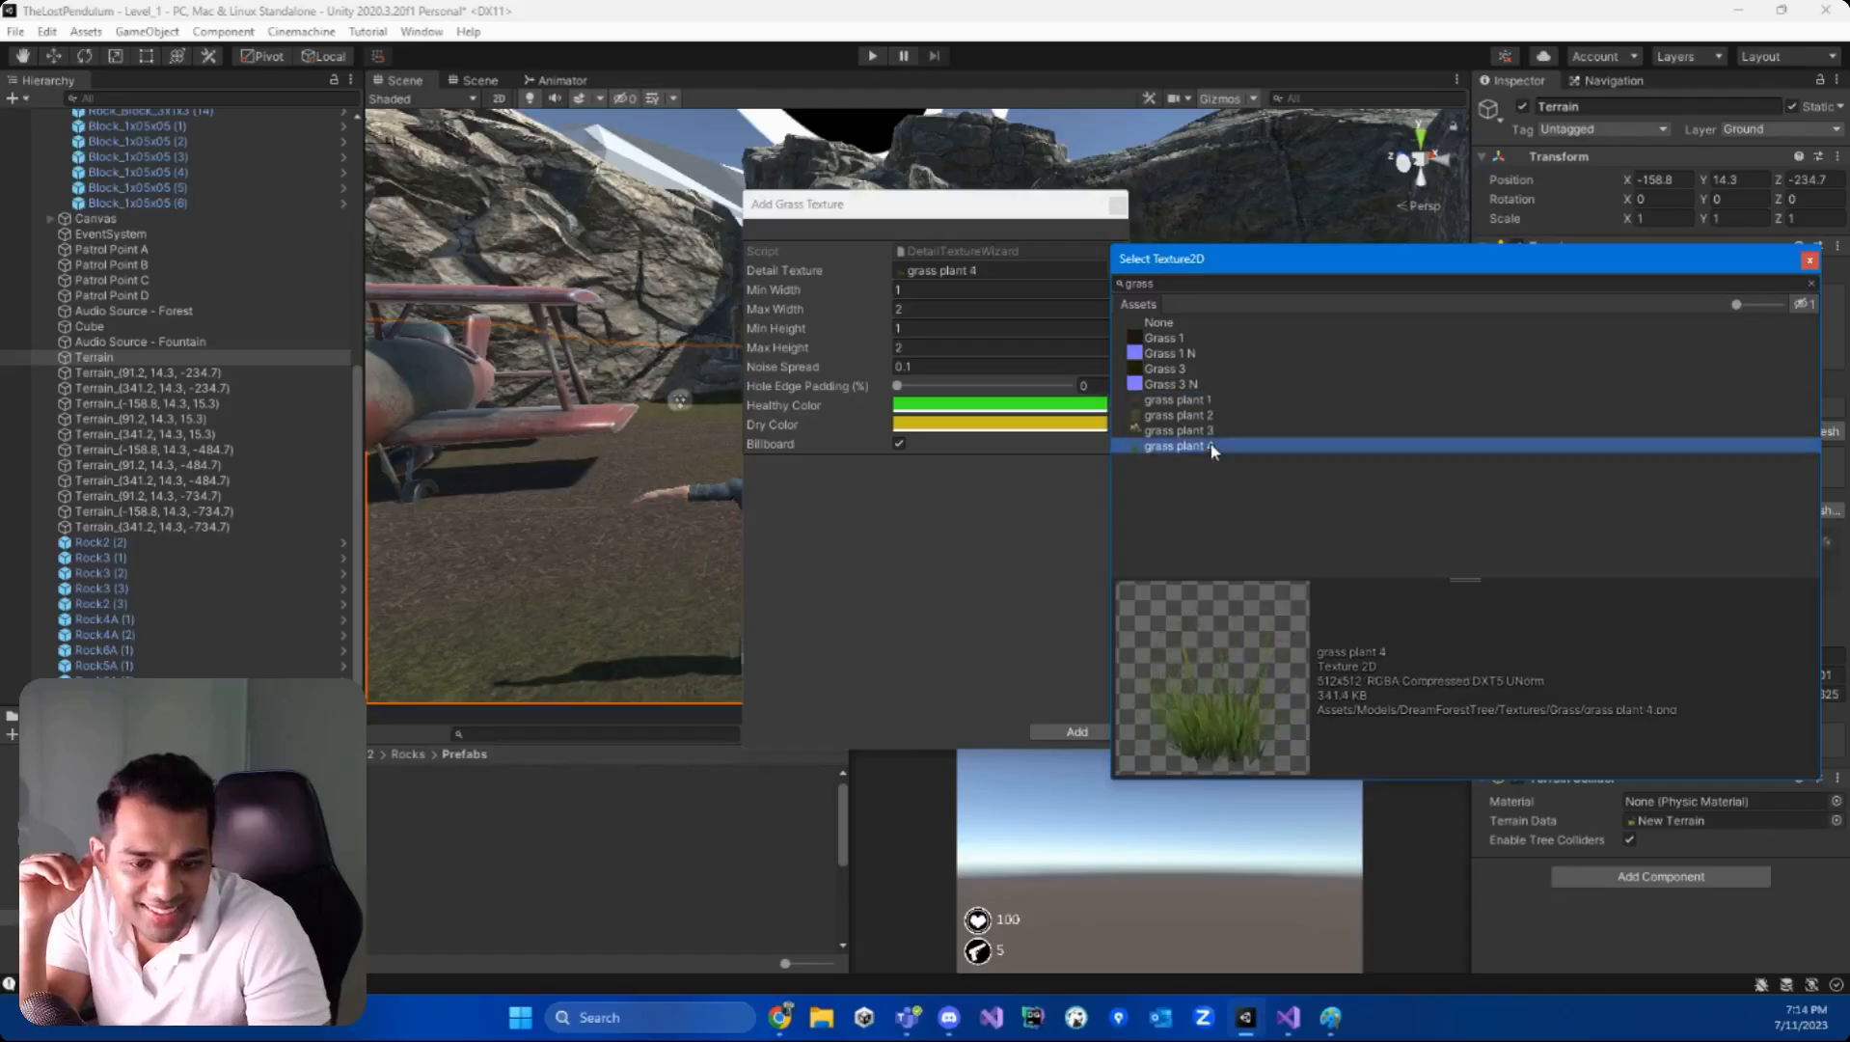
{"action": "double_click", "coordinate": [1211, 445]}
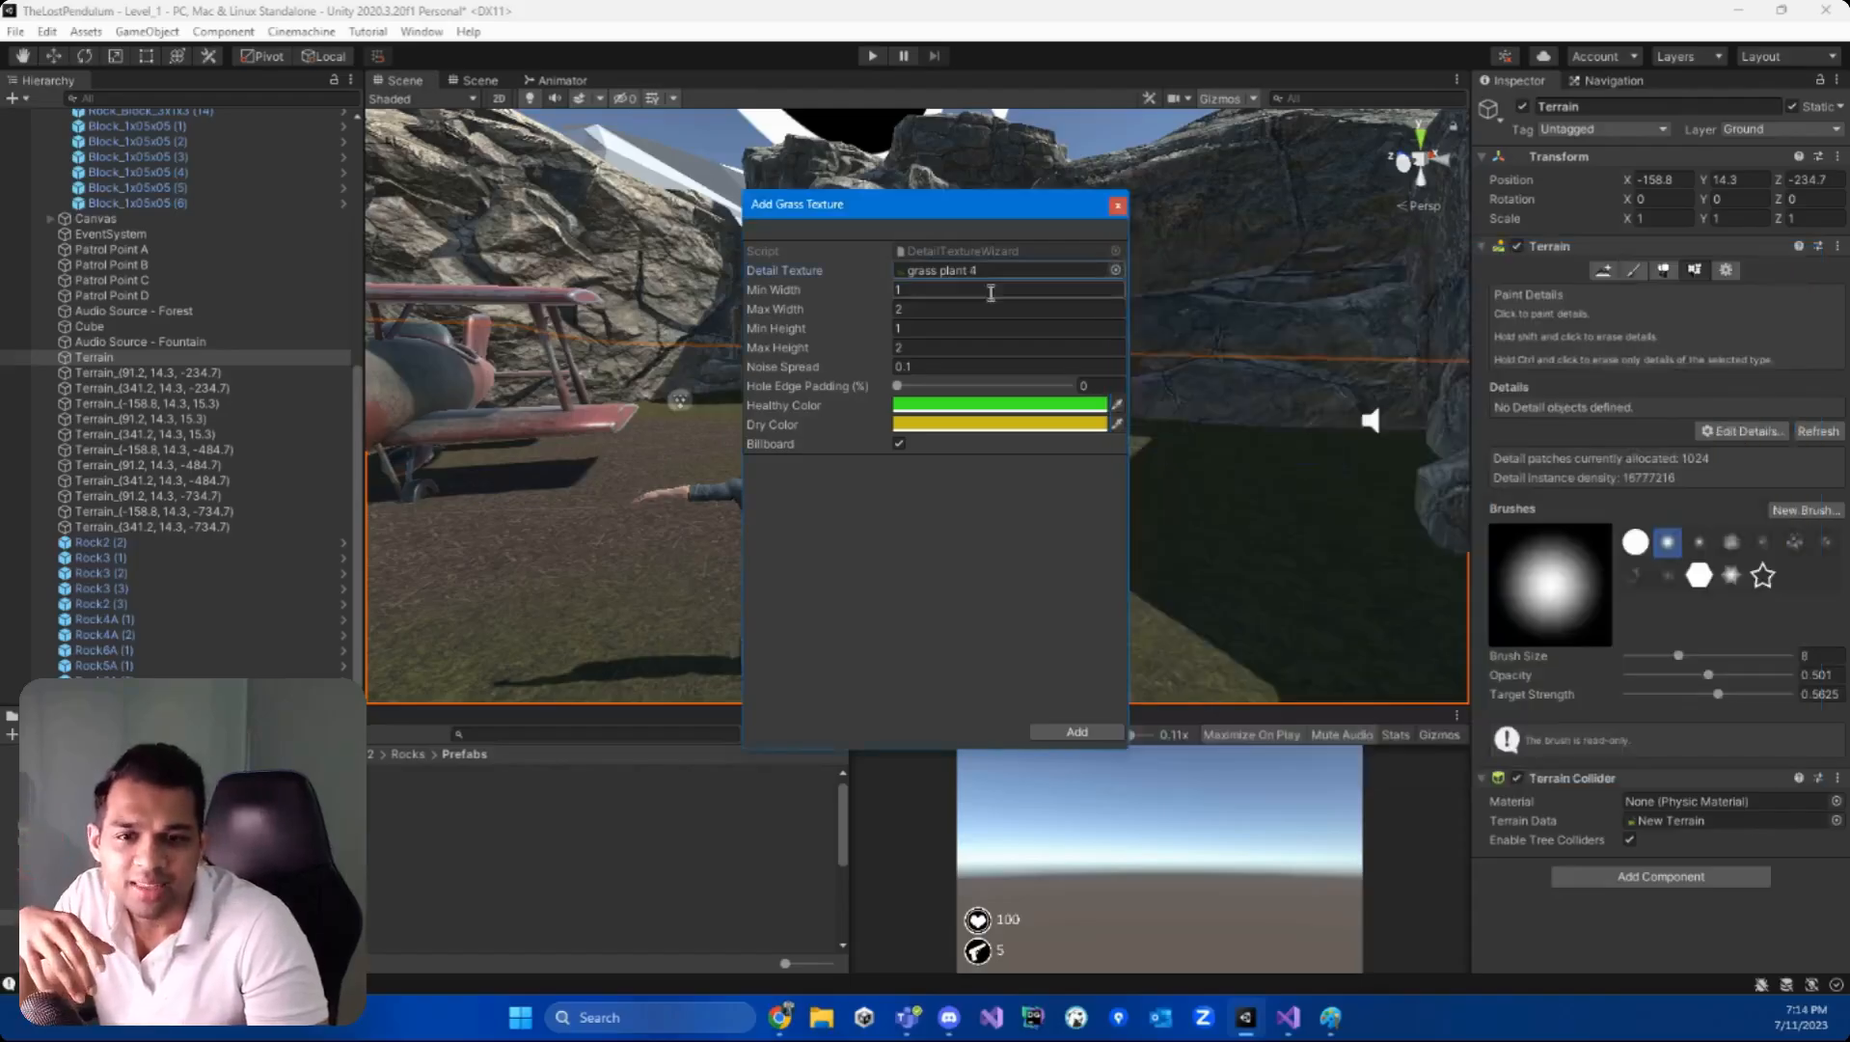
{"action": "left_click_drag", "start_coordinate": [930, 213], "coordinate": [442, 159]}
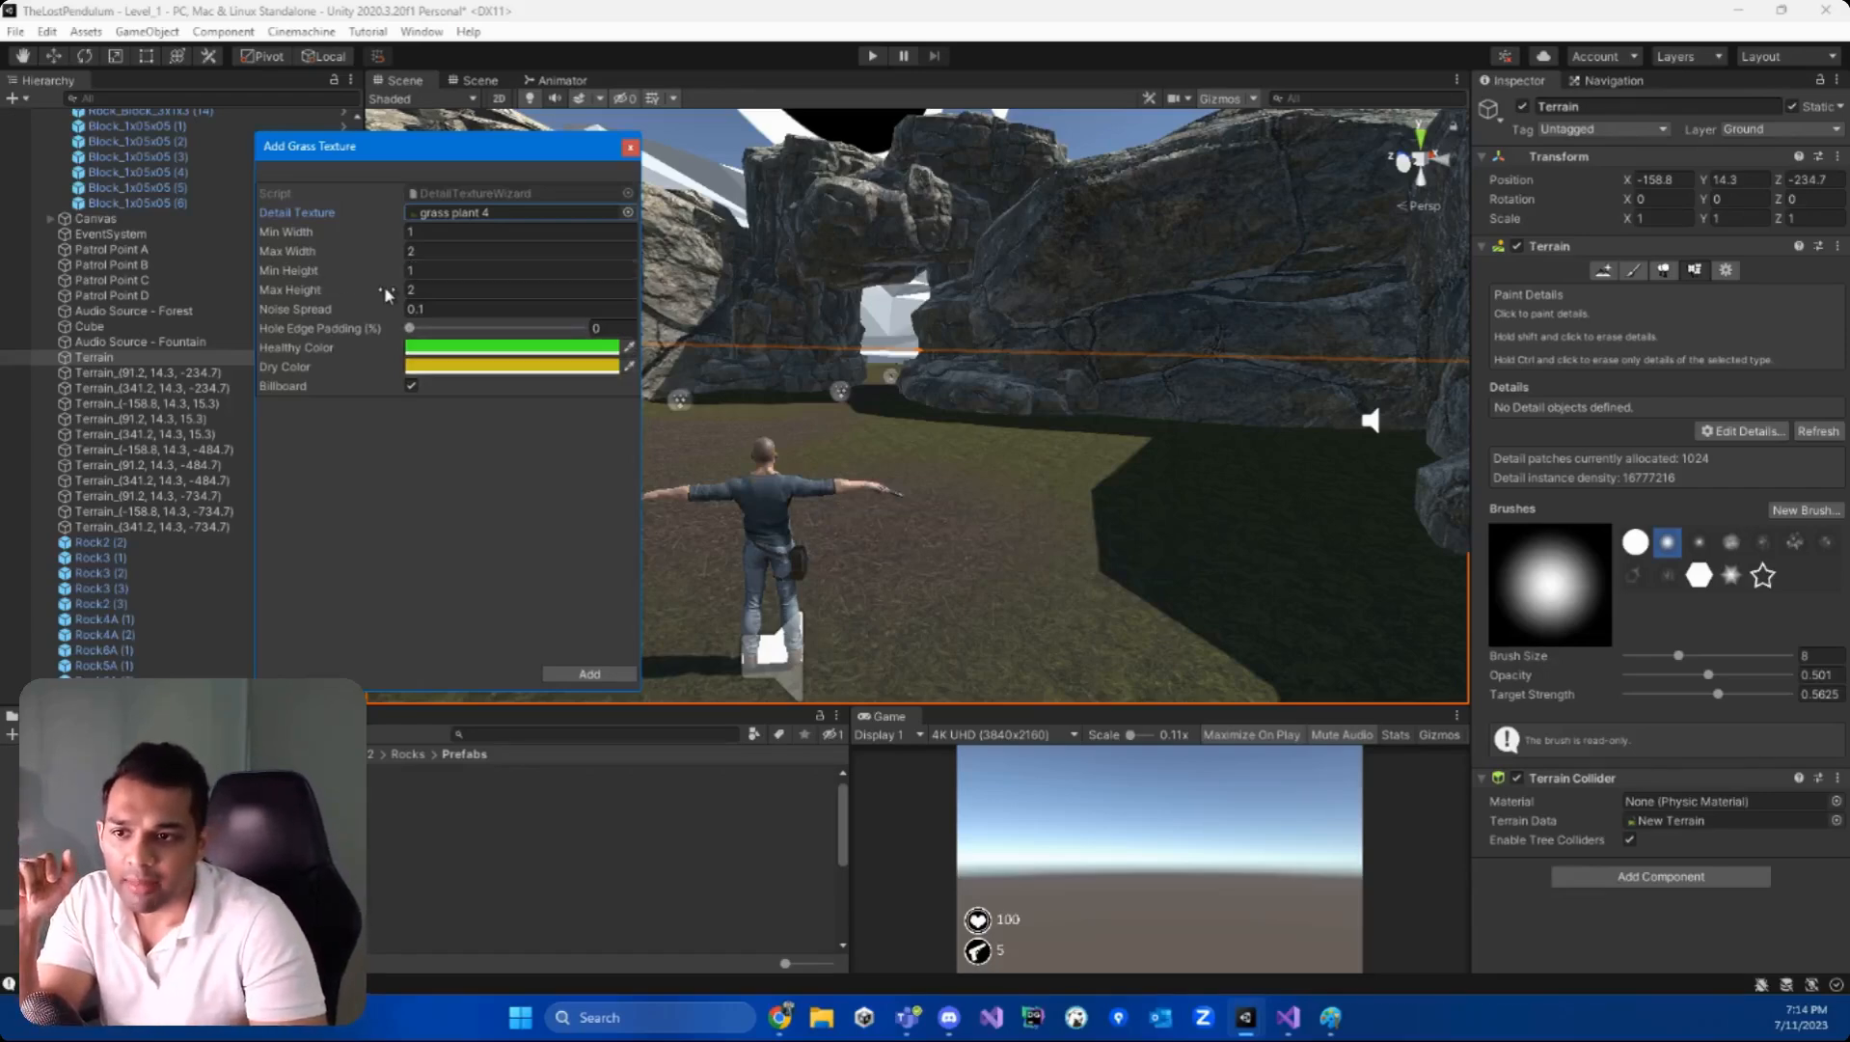
{"action": "left_click", "coordinate": [567, 675]}
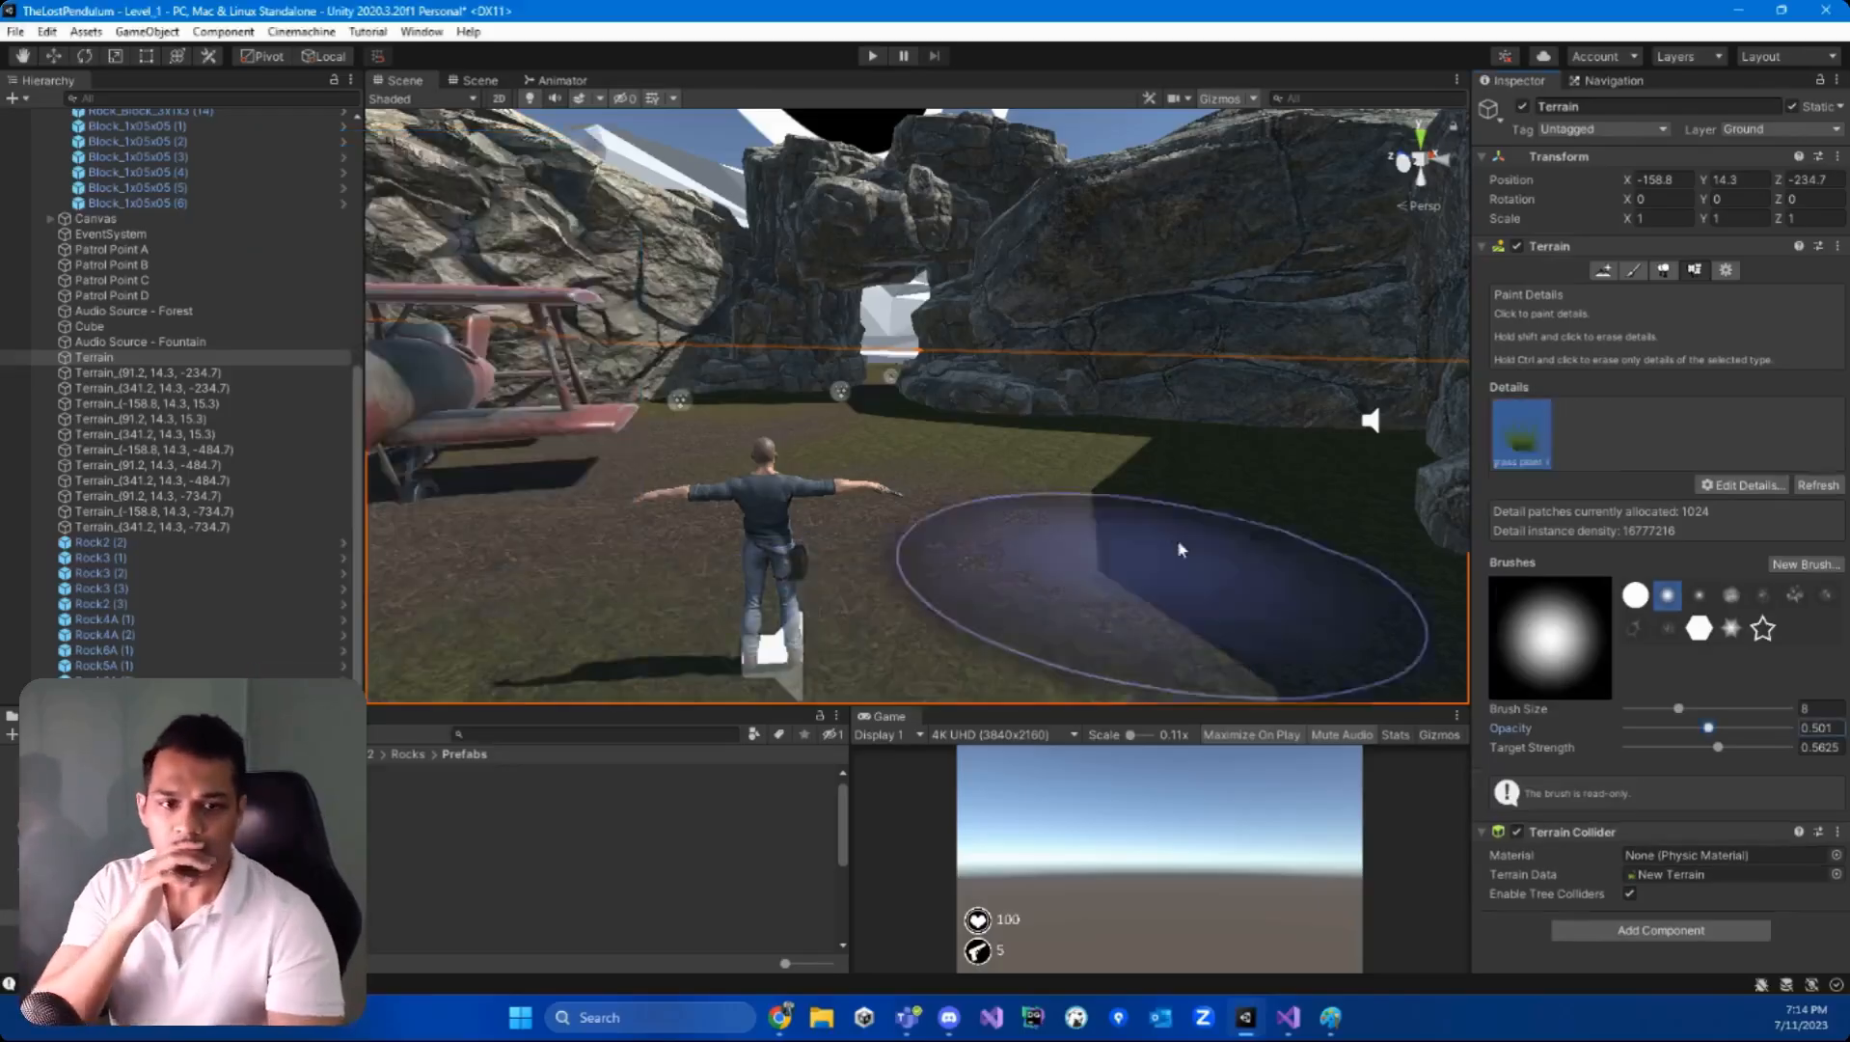
- Try painting the grass plant 4 detail on the ground around the character in front of the biplane
{"action": "mouse_move", "coordinate": [899, 545]}
{"action": "right_mouse_down"}
{"action": "mouse_move", "coordinate": [657, 639]}
{"action": "mouse_move", "coordinate": [801, 564]}
{"action": "right_mouse_up"}
{"action": "scroll", "coordinate": [680, 625], "scroll_direction": "down", "scroll_amount": 3}
{"action": "left_click", "coordinate": [1005, 451]}
{"action": "left_click_drag", "start_coordinate": [1006, 452], "coordinate": [993, 490]}
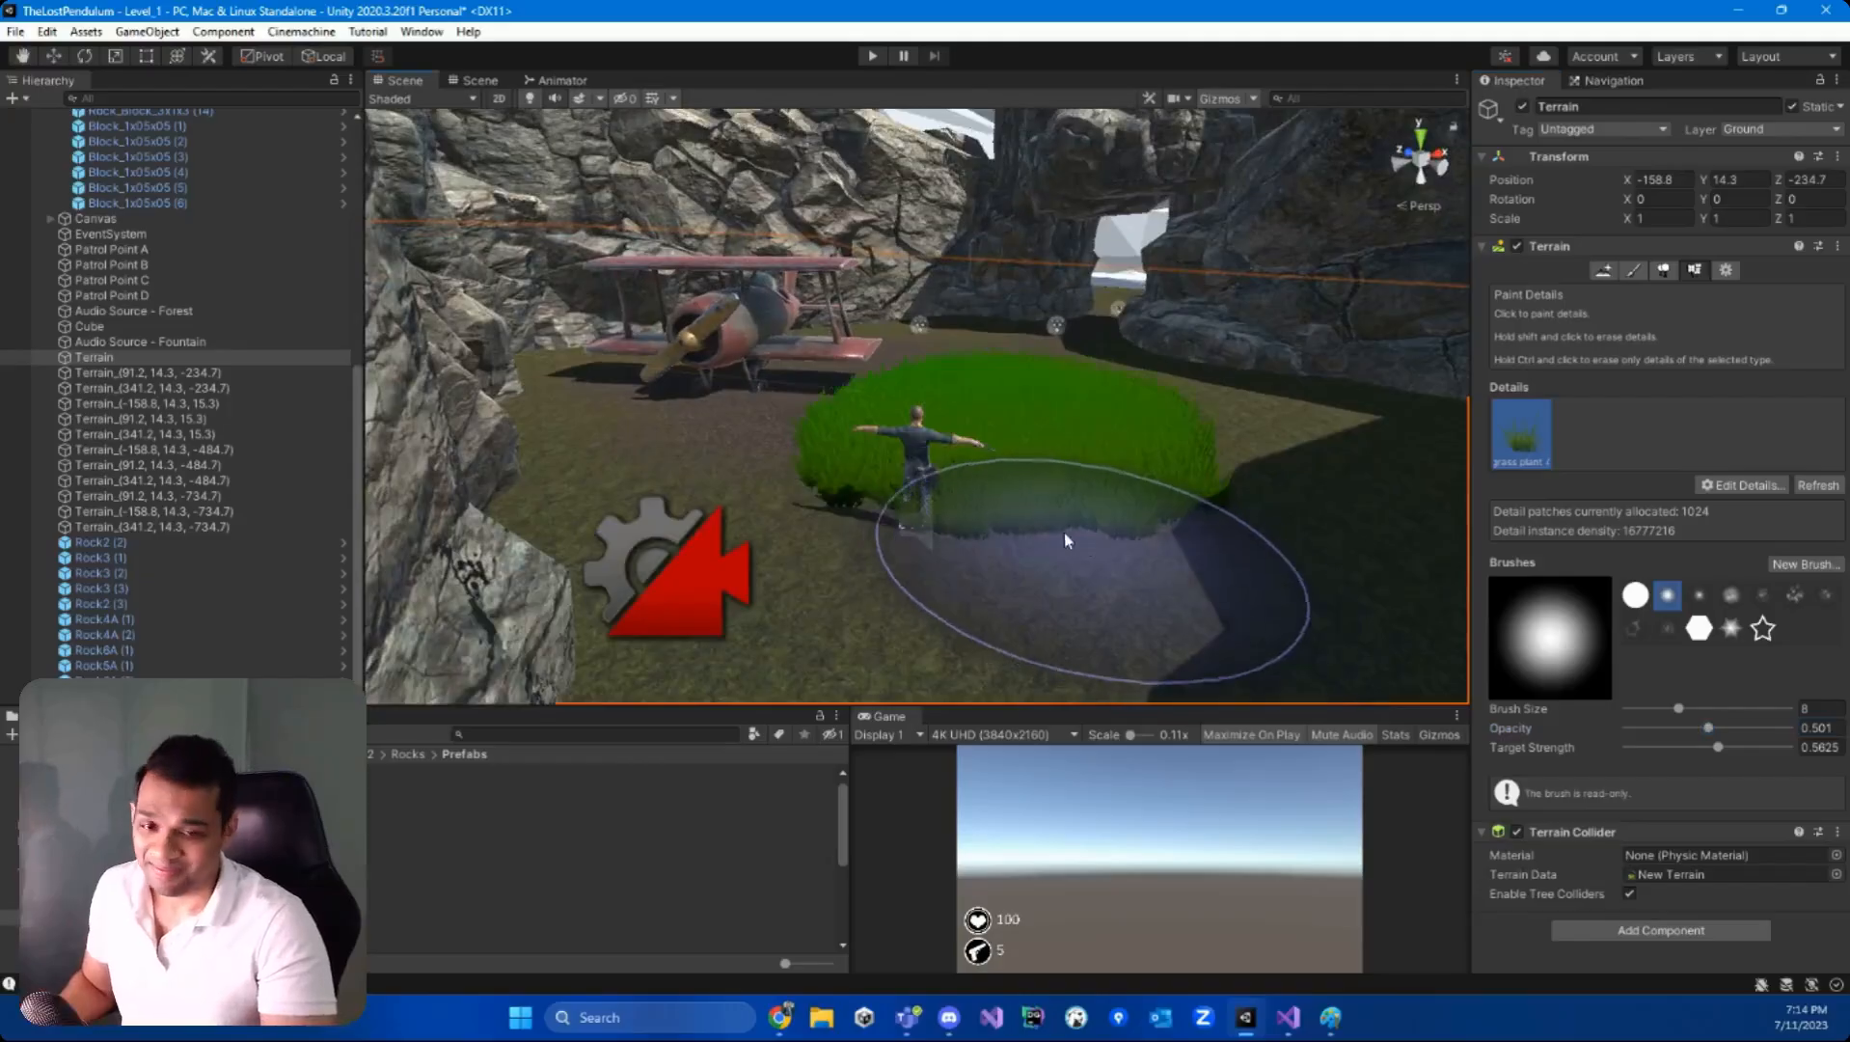
{"action": "mouse_move", "coordinate": [1042, 522]}
{"action": "right_mouse_down"}
{"action": "mouse_move", "coordinate": [925, 471]}
{"action": "mouse_move", "coordinate": [870, 499]}
{"action": "mouse_move", "coordinate": [1143, 570]}
{"action": "mouse_move", "coordinate": [1124, 578]}
{"action": "right_mouse_up"}
{"action": "key", "text": "s"}
{"action": "left_click_drag", "start_coordinate": [1110, 330], "coordinate": [1258, 375]}
{"action": "mouse_move", "coordinate": [1091, 450]}
{"action": "left_mouse_down"}
{"action": "mouse_move", "coordinate": [702, 392]}
{"action": "mouse_move", "coordinate": [921, 483]}
{"action": "mouse_move", "coordinate": [1138, 521]}
{"action": "left_mouse_up"}
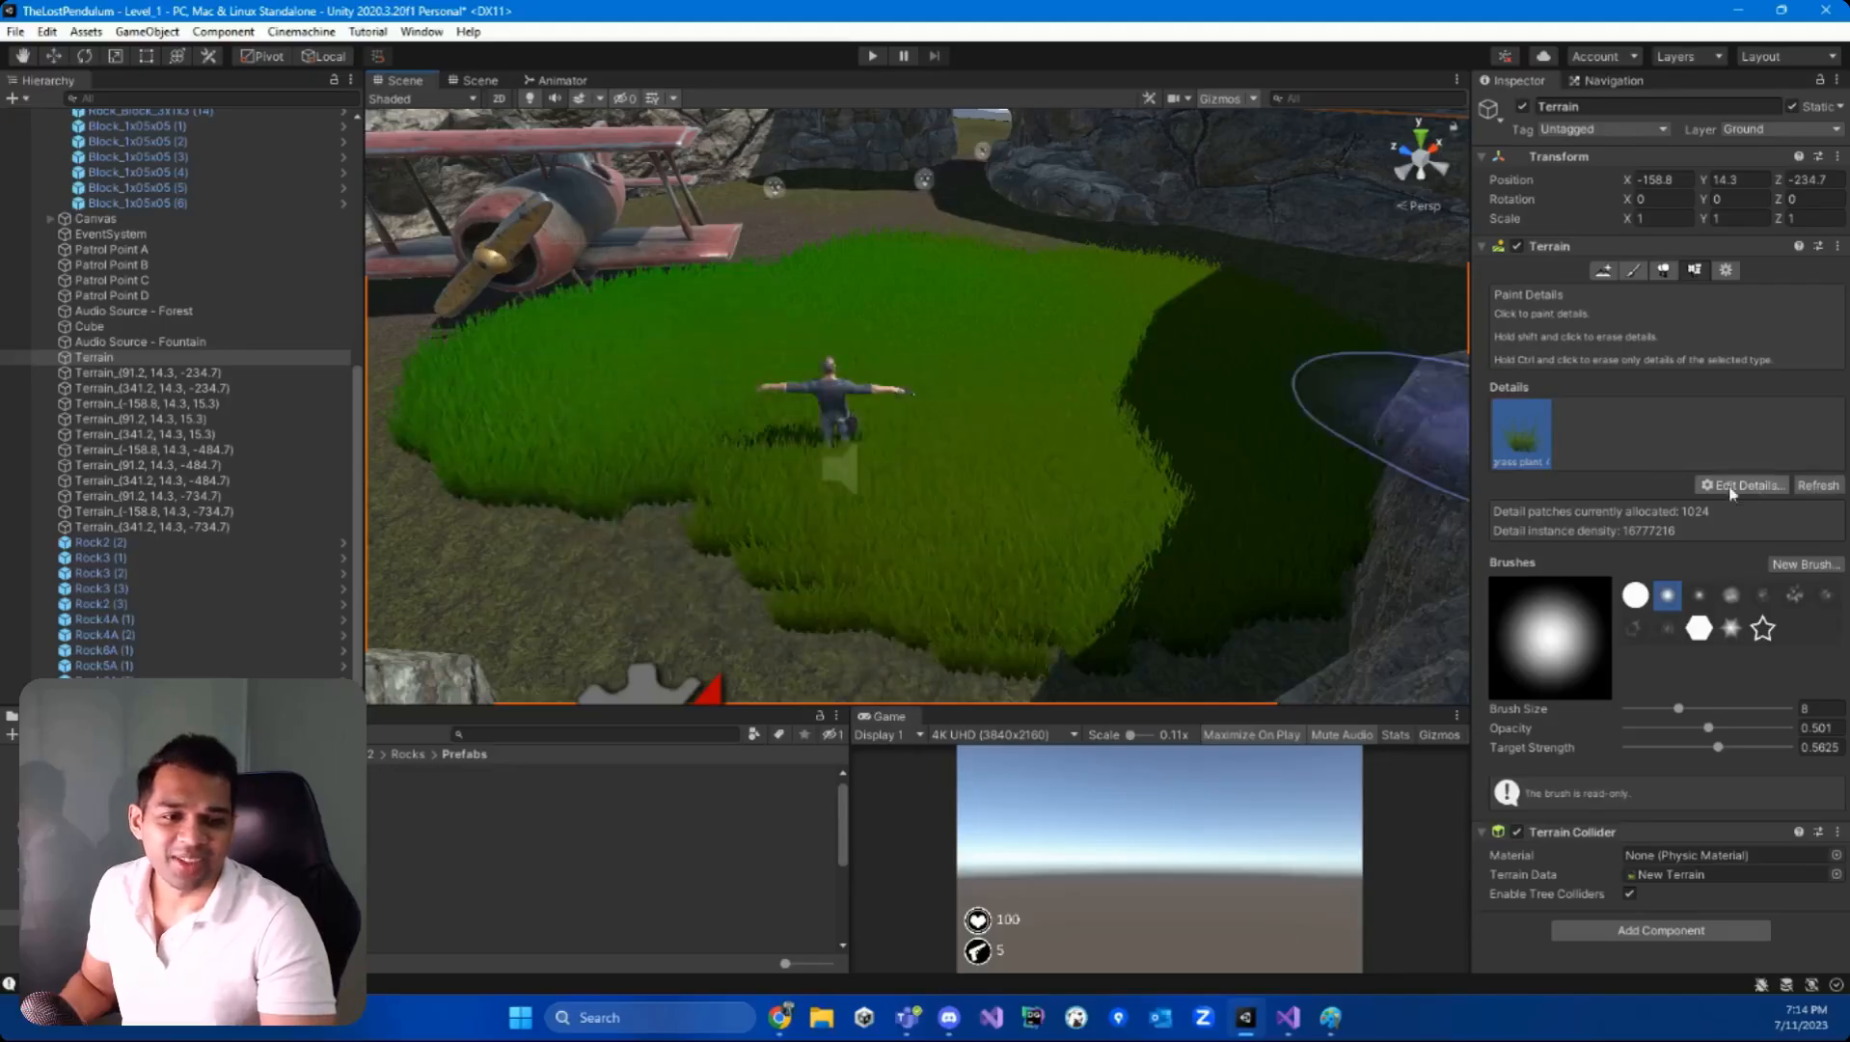
- Edit the grass plant 4 detail, entering 0.8 for the maximum height and 0.2 for the minimum height
{"action": "left_click", "coordinate": [1525, 452]}
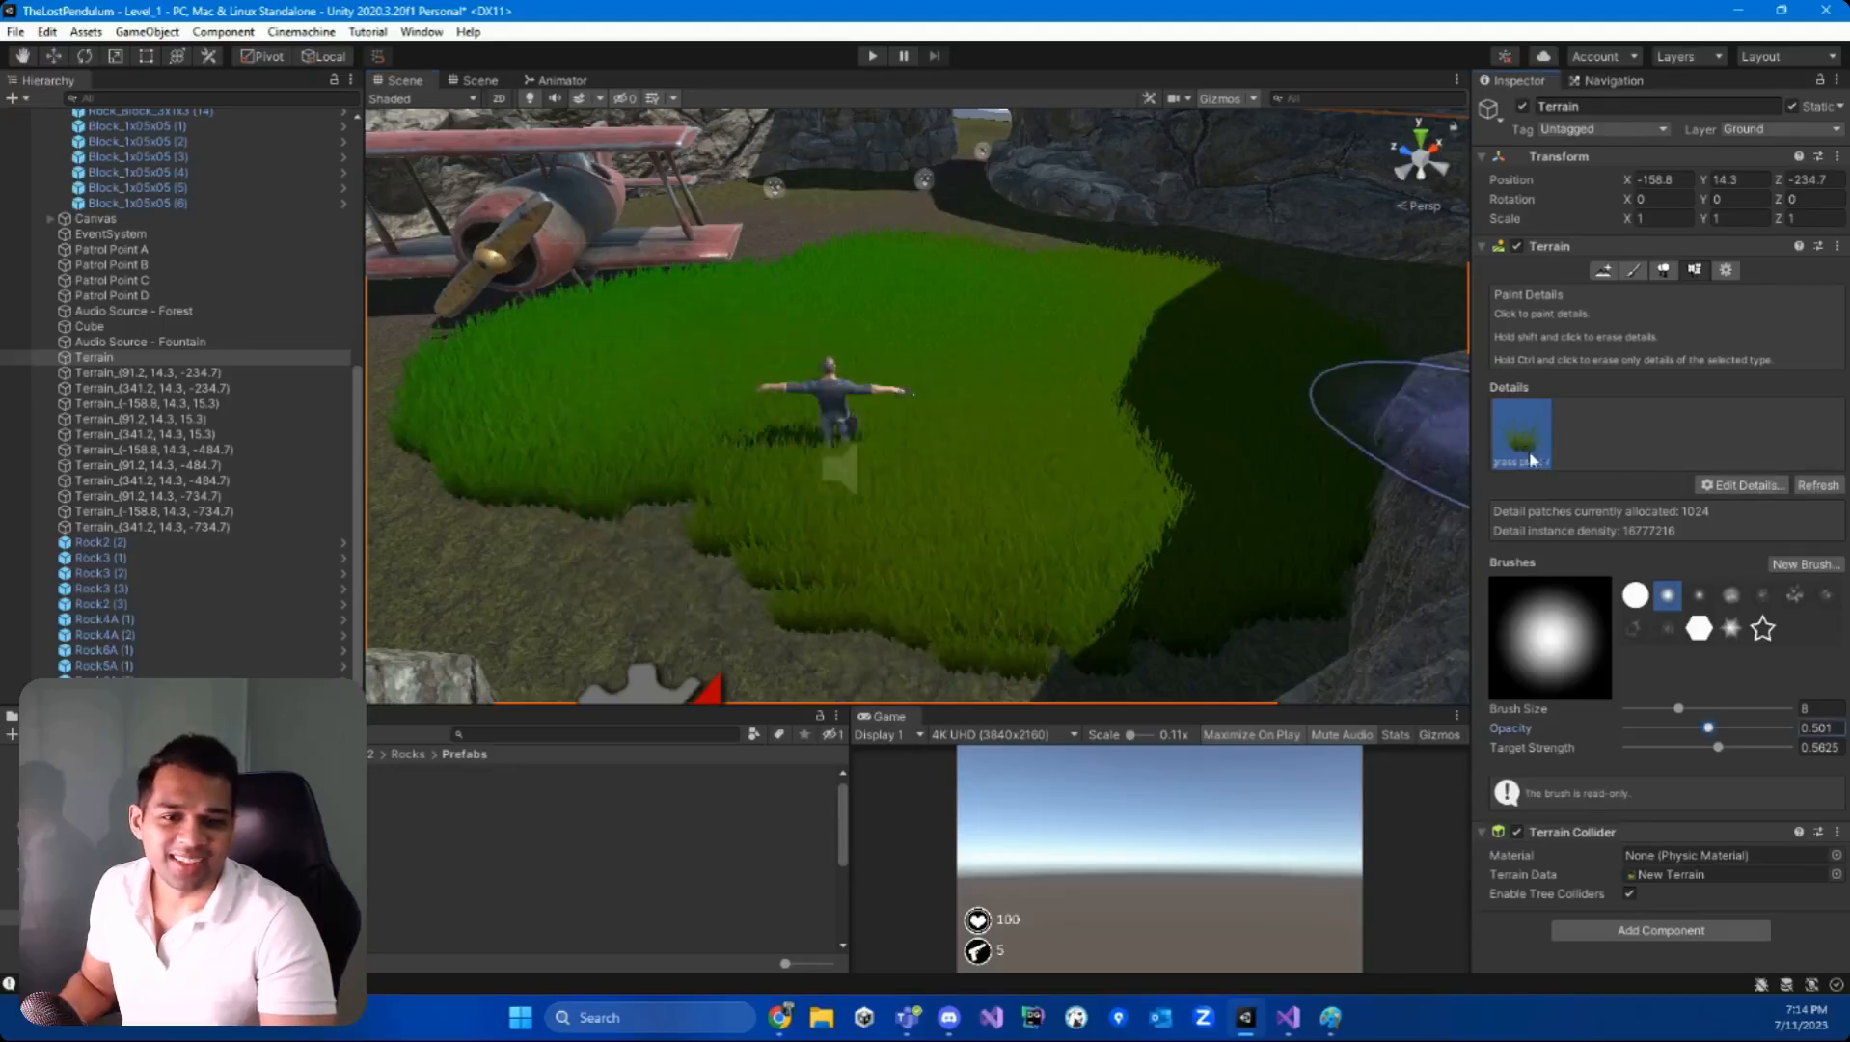
{"action": "left_click", "coordinate": [1741, 485]}
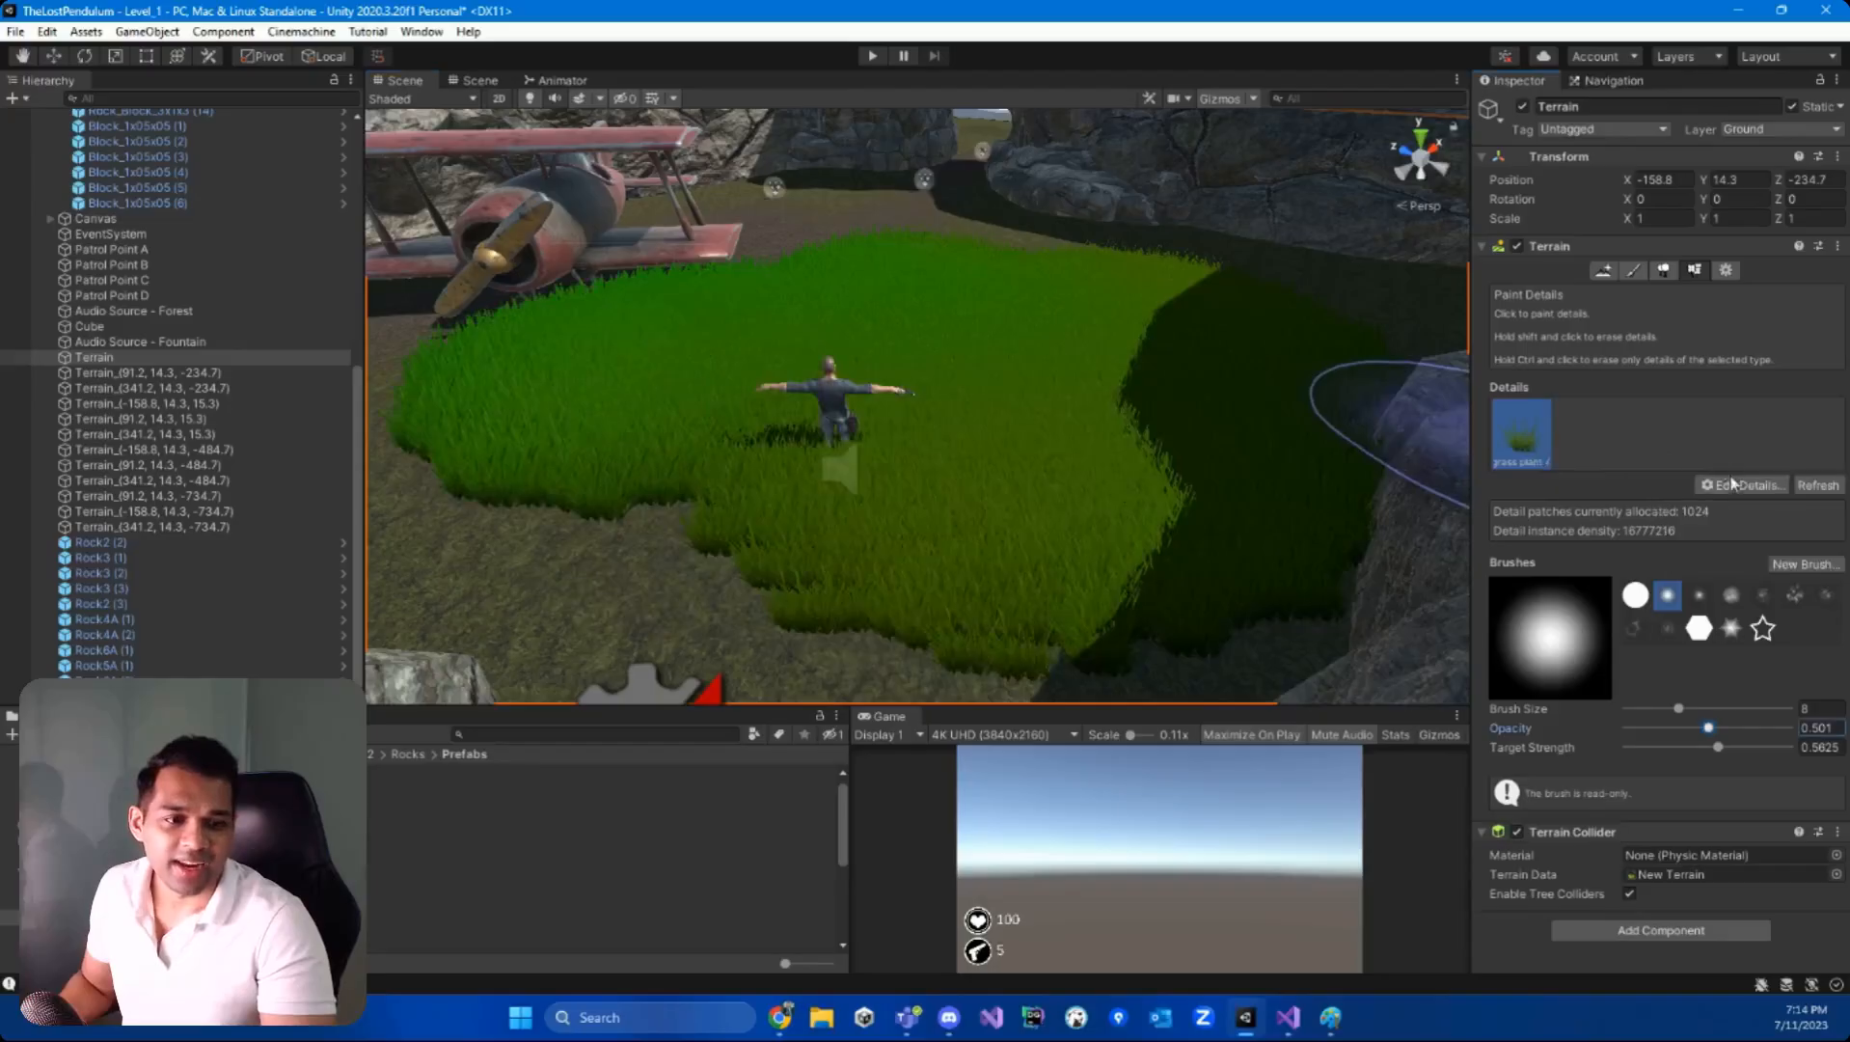
{"action": "left_click", "coordinate": [1712, 529]}
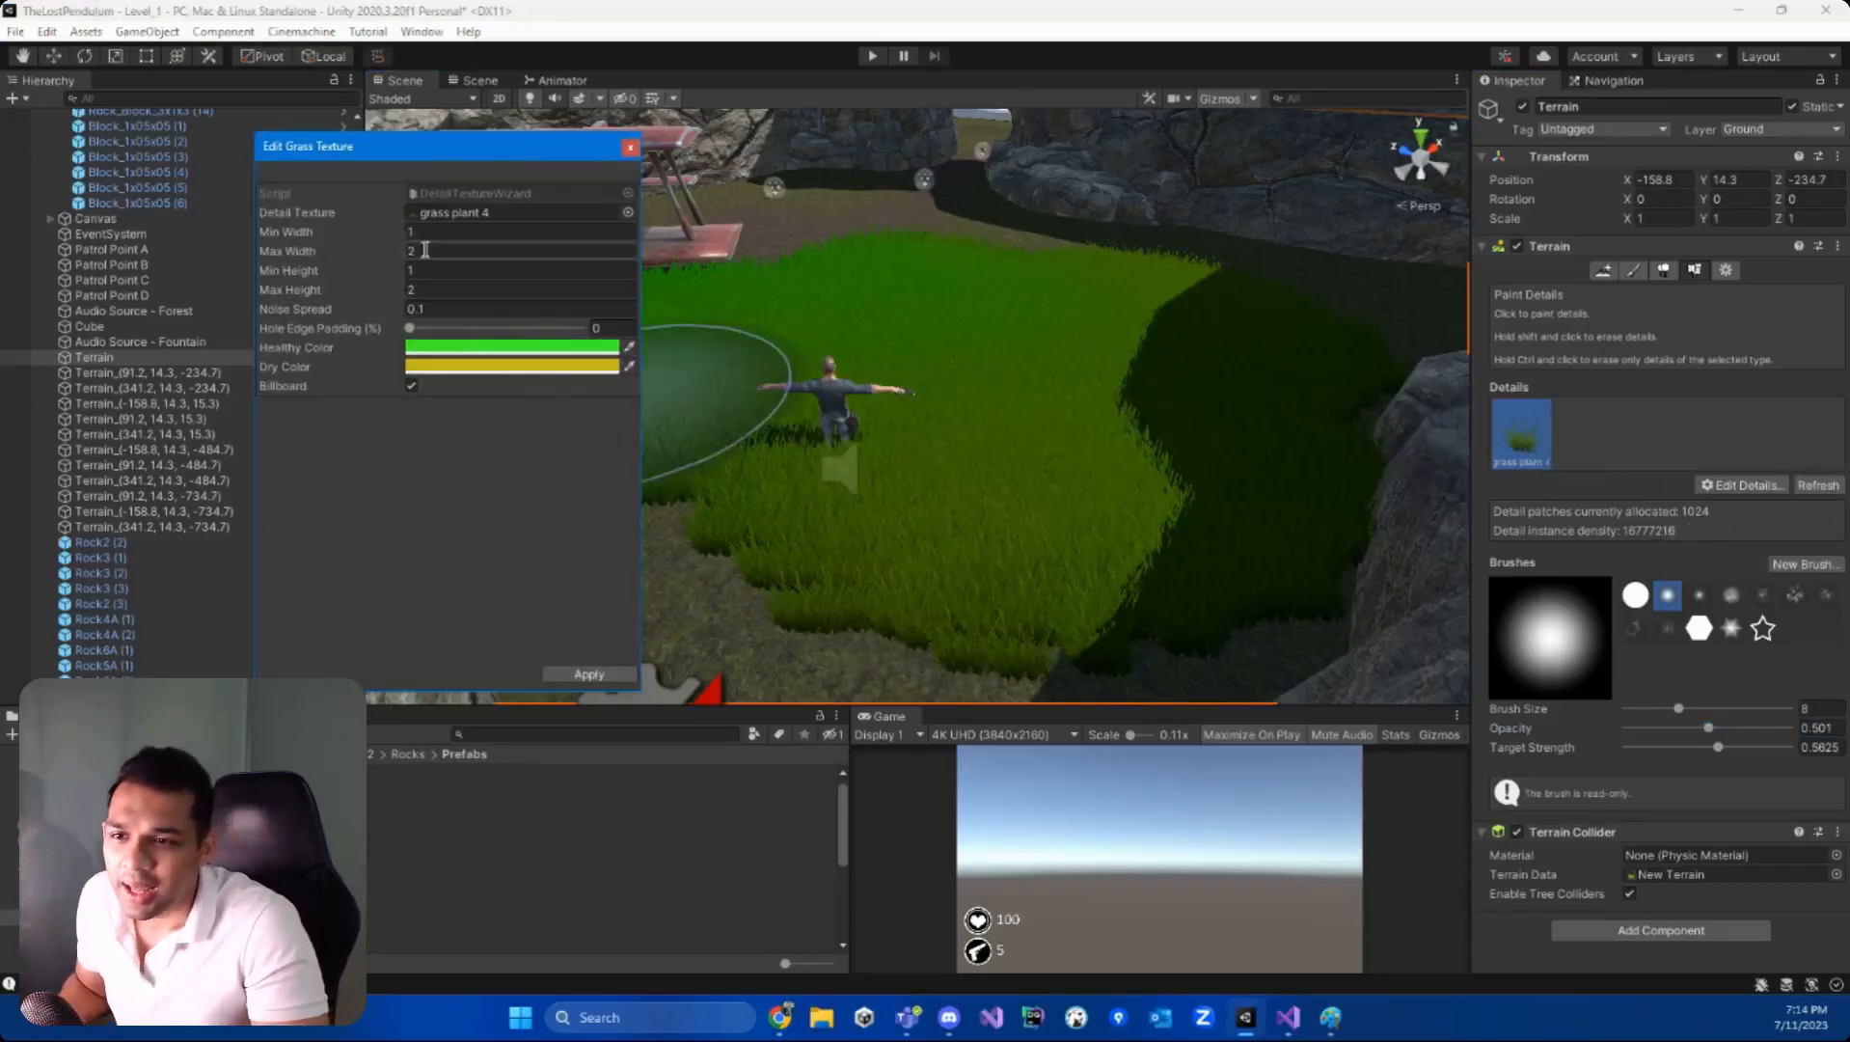
{"action": "left_click", "coordinate": [423, 291]}
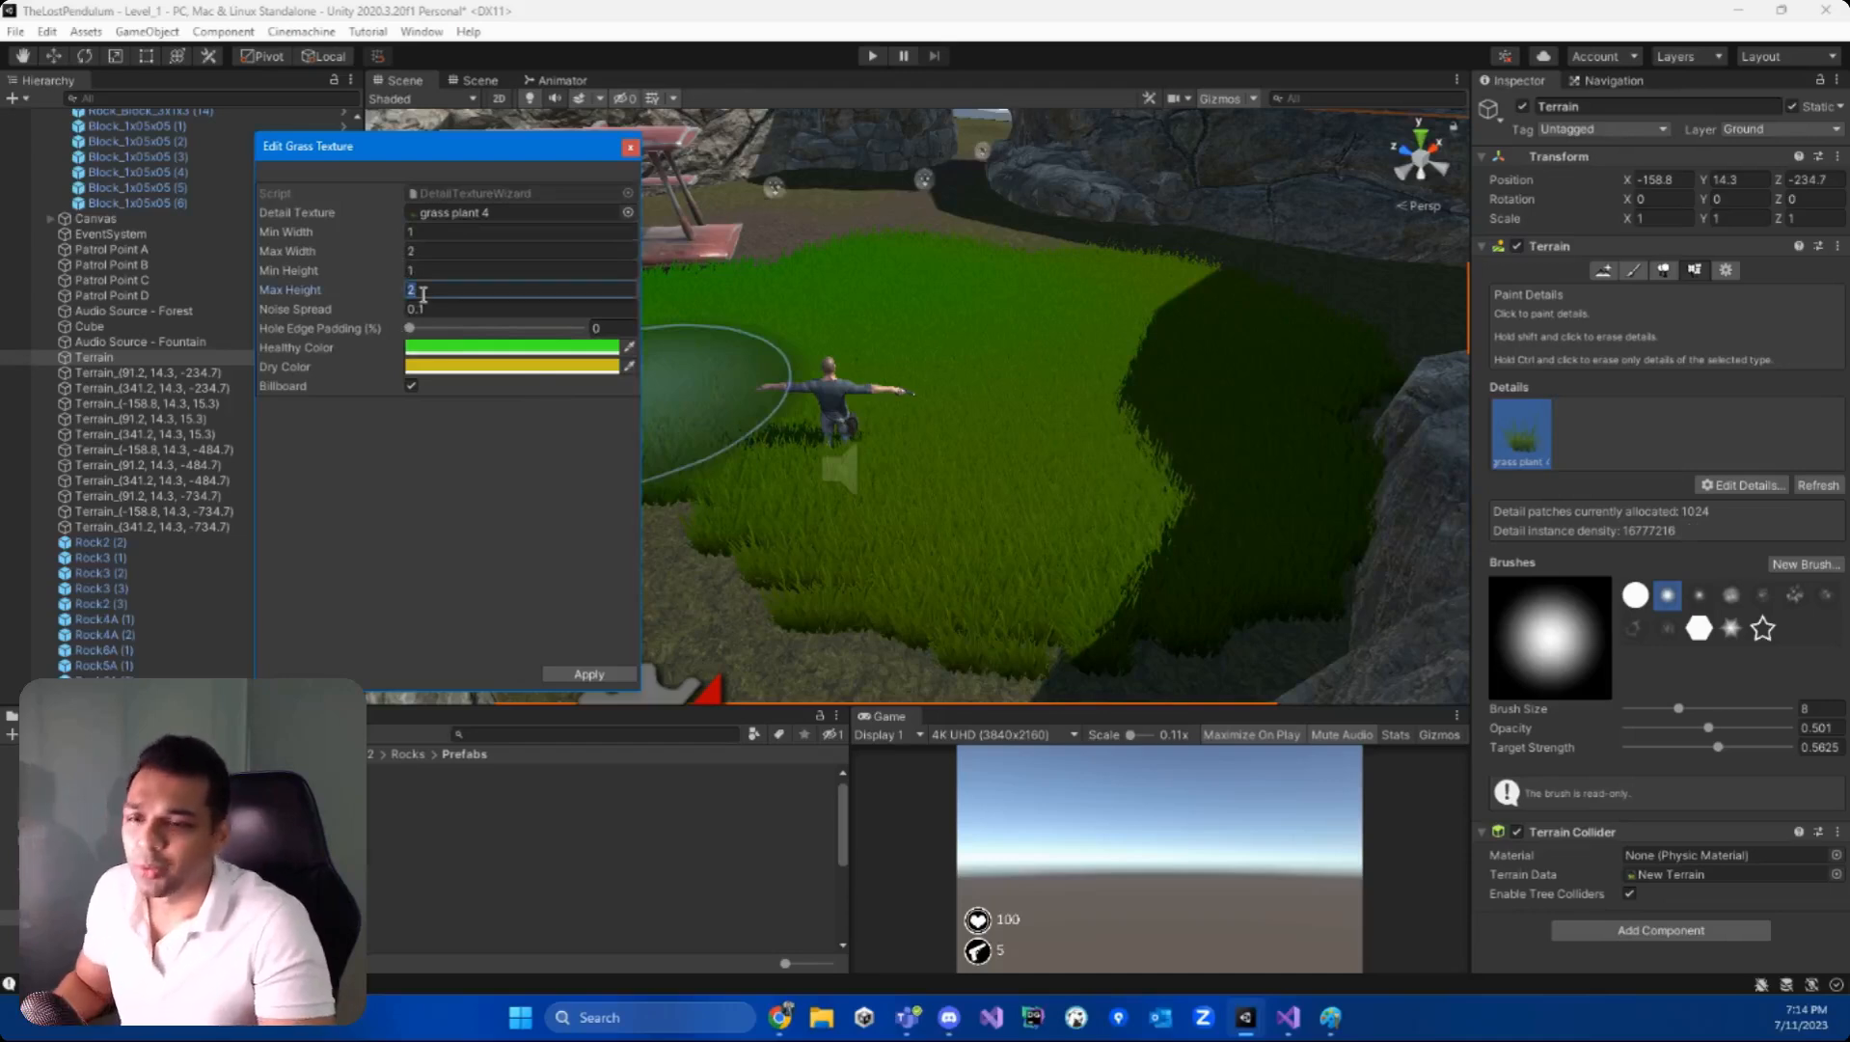
{"action": "type", "text": "0."}
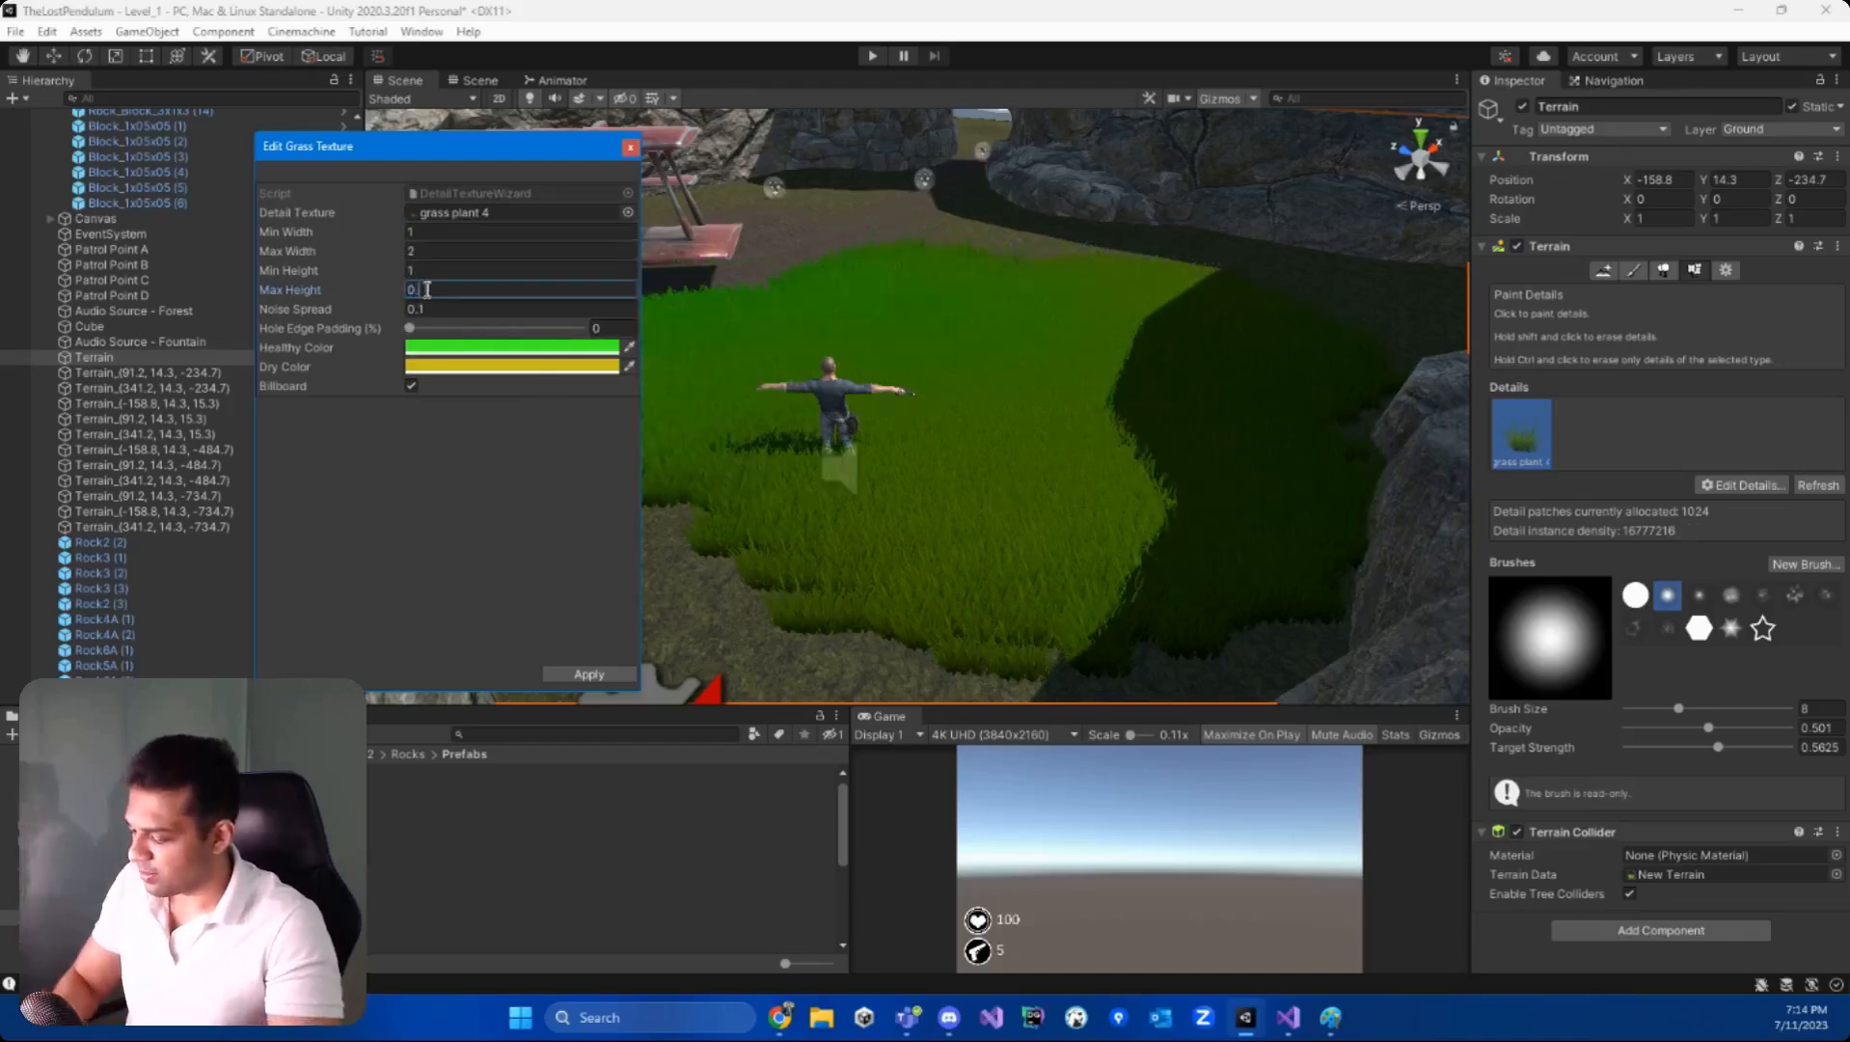
{"action": "type", "text": "8"}
{"action": "left_click", "coordinate": [426, 271]}
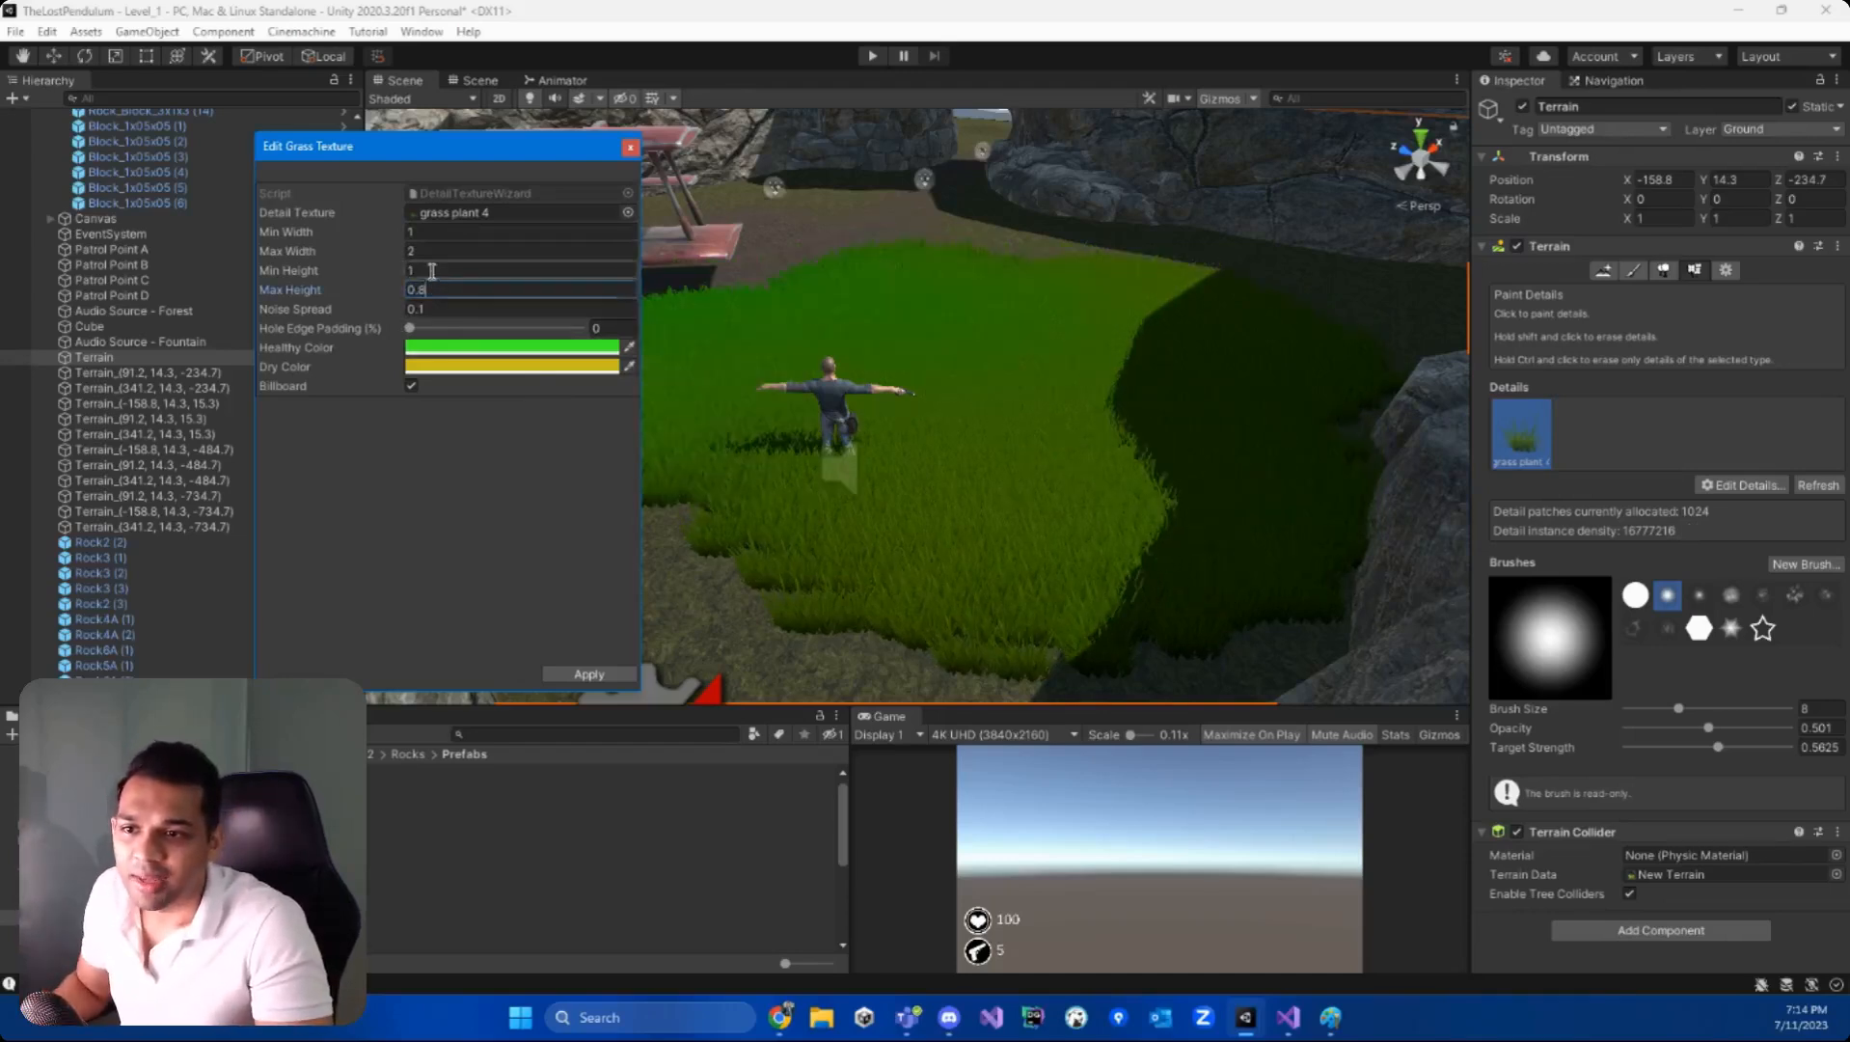
{"action": "type", "text": "0.2"}
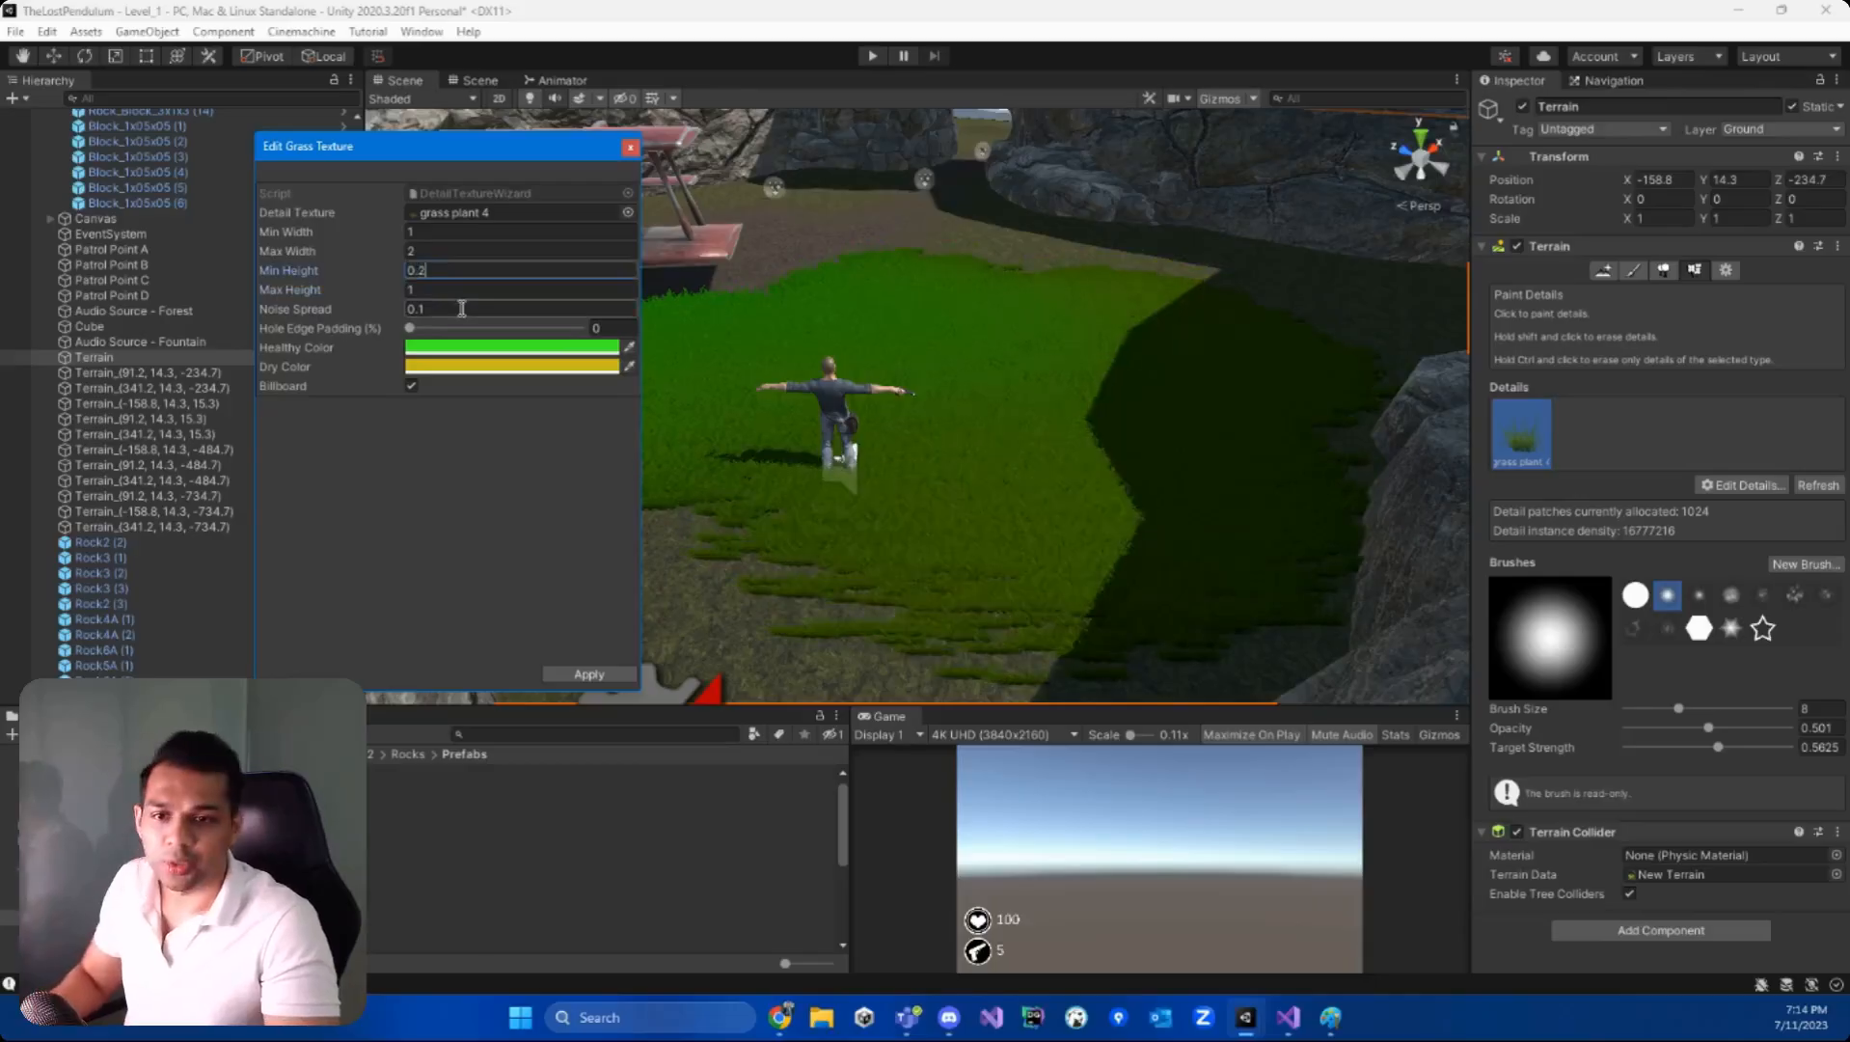
{"action": "key", "text": "w"}
{"action": "mouse_move", "coordinate": [1244, 488]}
{"action": "right_mouse_down"}
{"action": "mouse_move", "coordinate": [822, 512]}
{"action": "mouse_move", "coordinate": [846, 430]}
{"action": "mouse_move", "coordinate": [822, 397]}
{"action": "mouse_move", "coordinate": [1117, 253]}
{"action": "mouse_move", "coordinate": [1013, 299]}
{"action": "mouse_move", "coordinate": [965, 363]}
{"action": "mouse_move", "coordinate": [906, 359]}
{"action": "mouse_move", "coordinate": [1022, 401]}
{"action": "mouse_move", "coordinate": [955, 405]}
{"action": "right_mouse_up"}
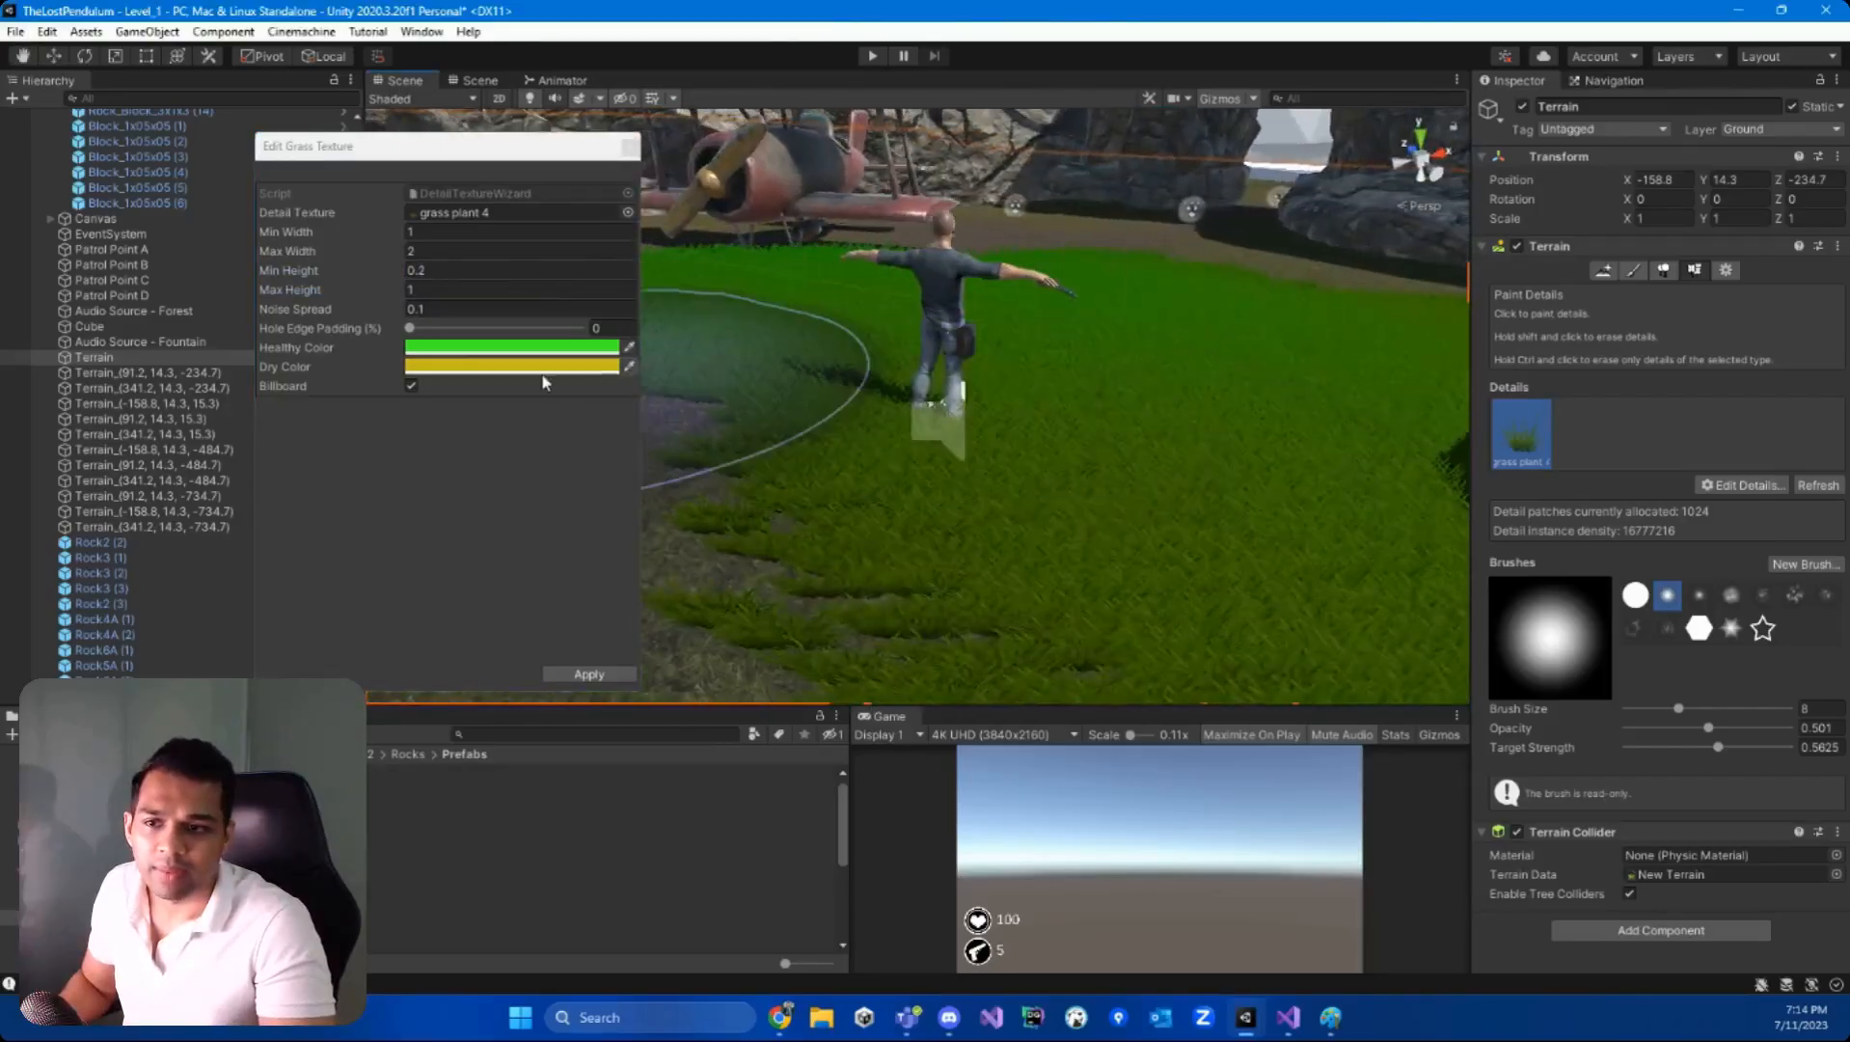
- Darken the grass detail's healthy color to 1FA20D and its dry color to C1B224, and apply the changes
{"action": "left_click", "coordinate": [459, 350]}
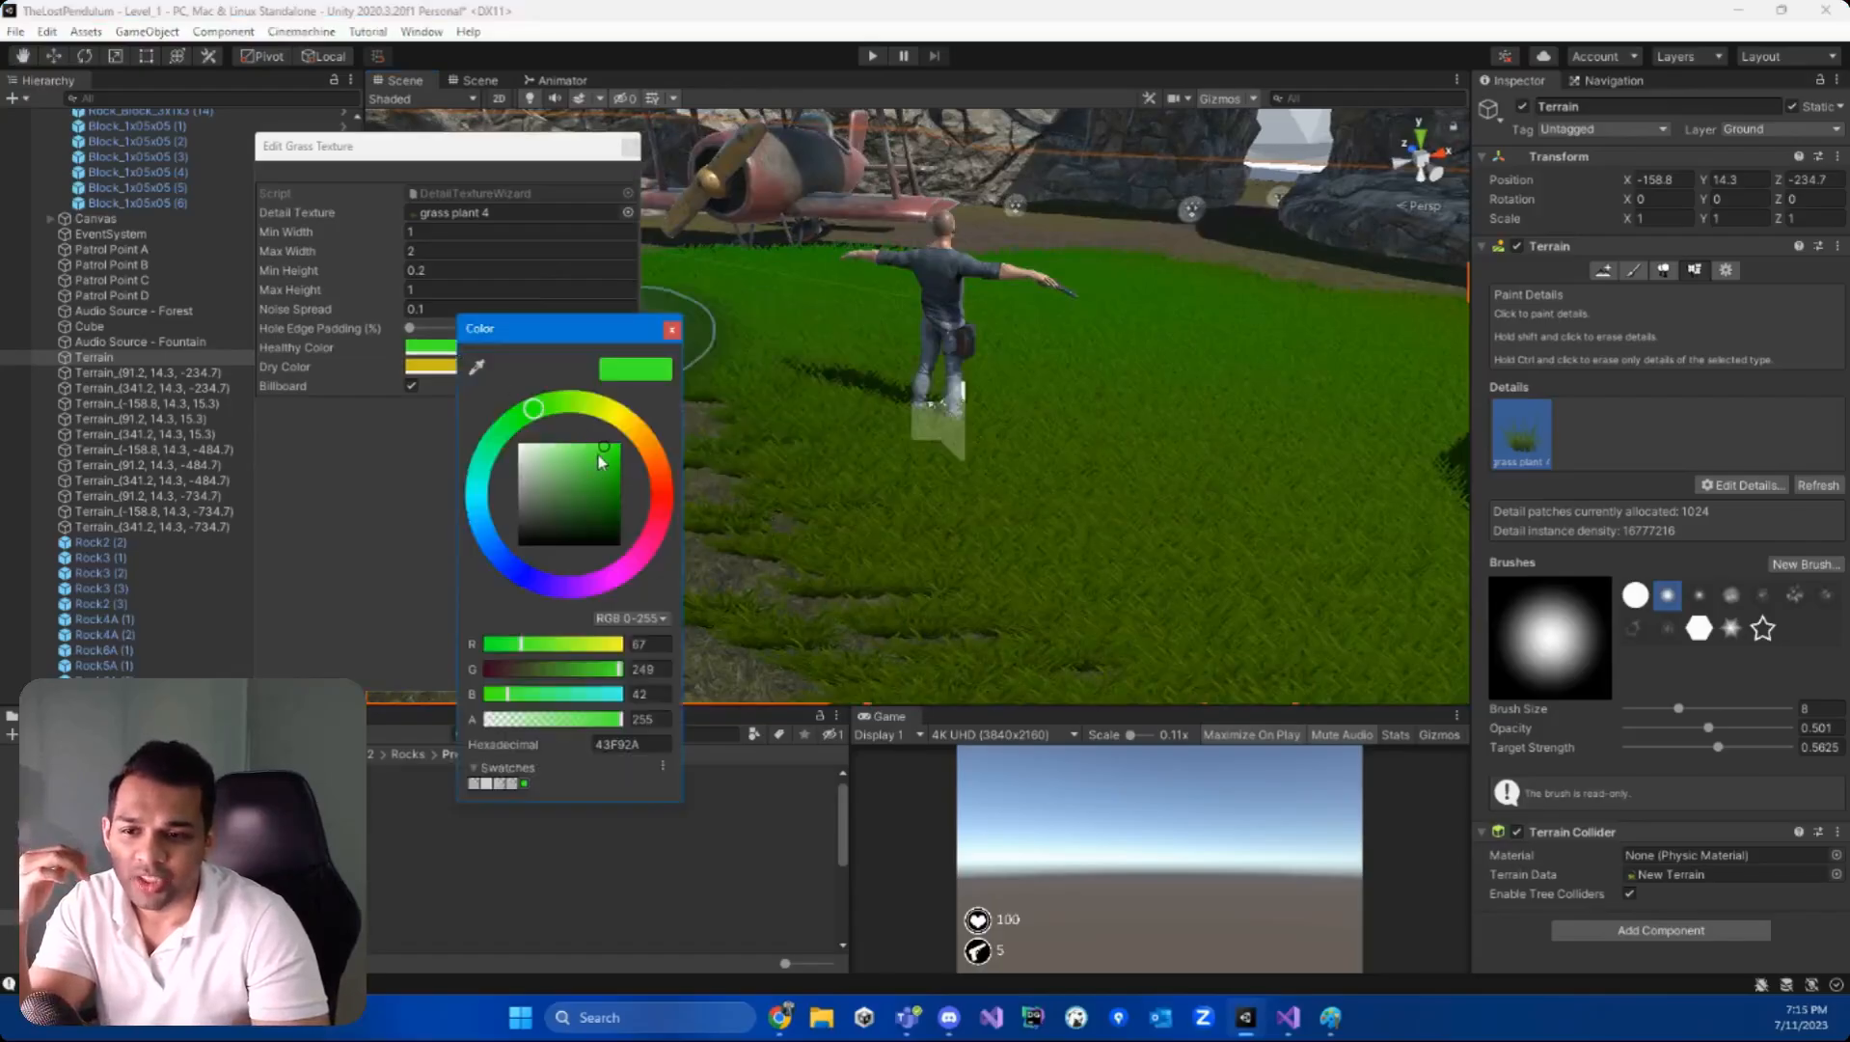
{"action": "mouse_move", "coordinate": [606, 466]}
{"action": "left_mouse_down"}
{"action": "mouse_move", "coordinate": [619, 505]}
{"action": "mouse_move", "coordinate": [609, 486]}
{"action": "left_mouse_up"}
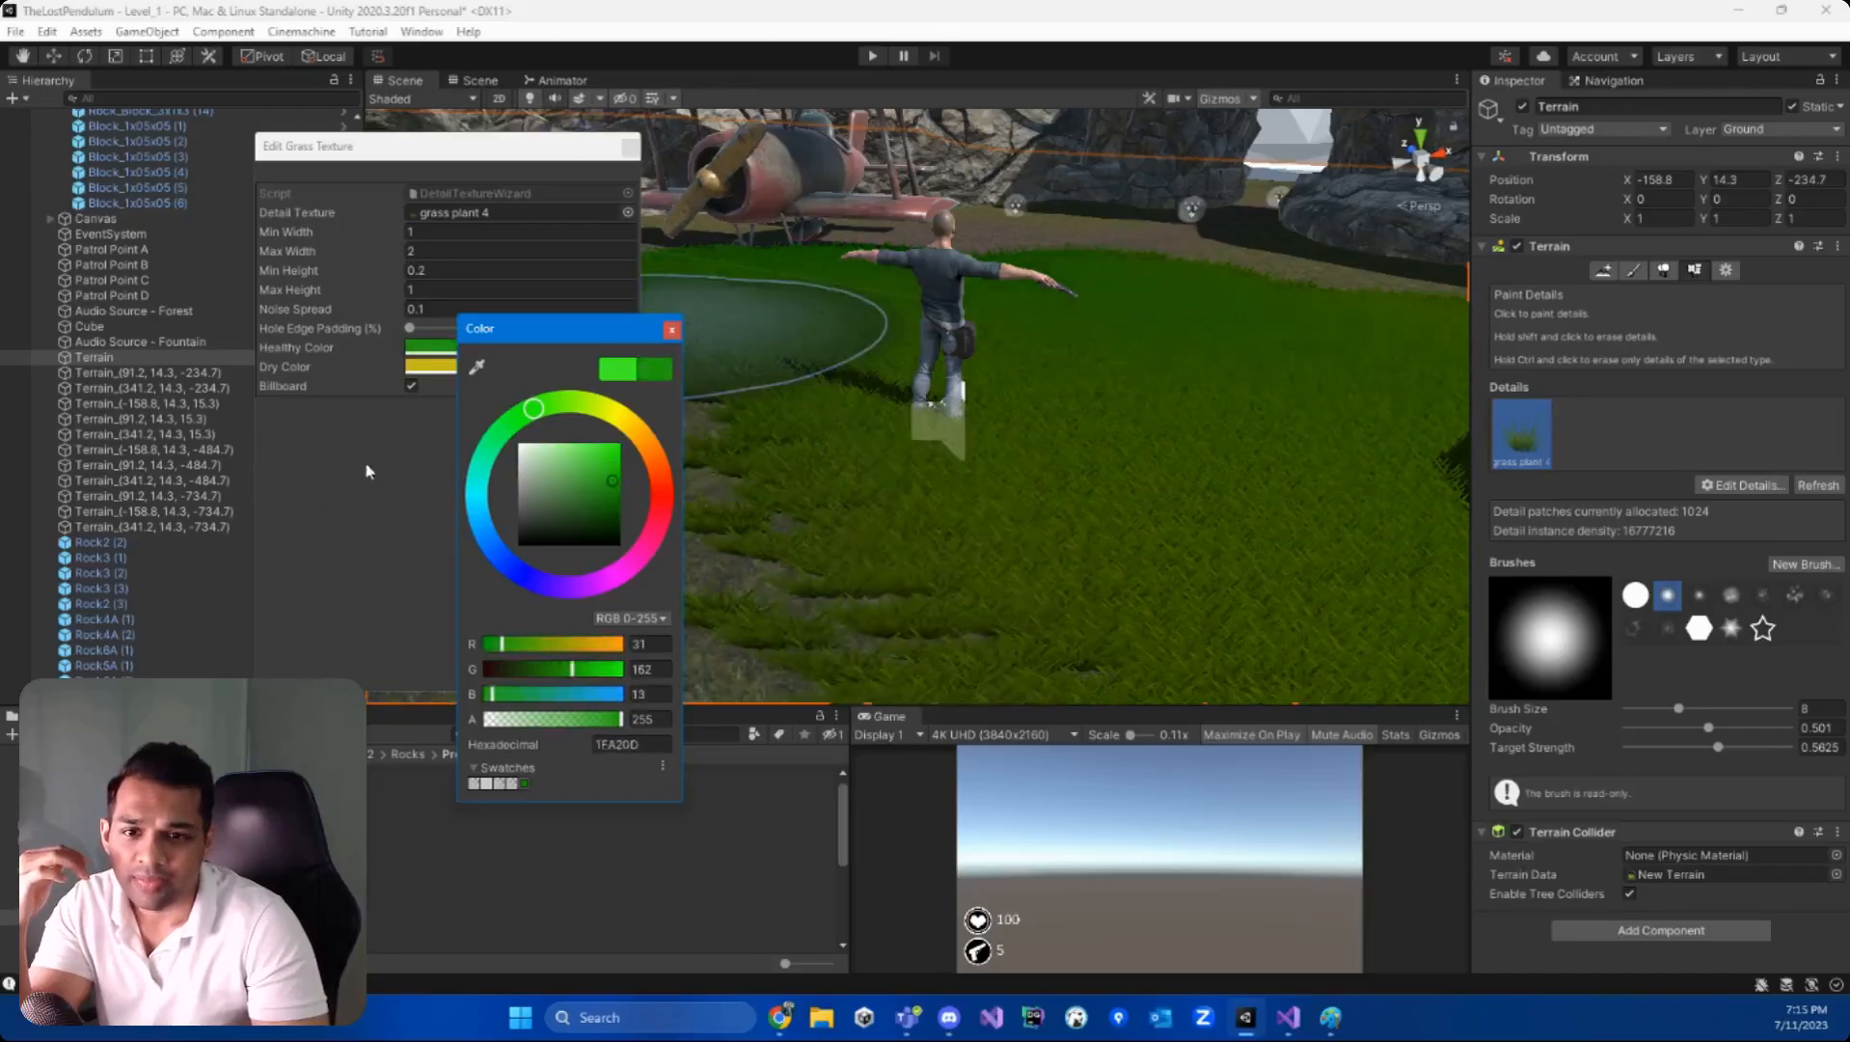
{"action": "left_click", "coordinate": [671, 330]}
{"action": "left_click", "coordinate": [449, 368]}
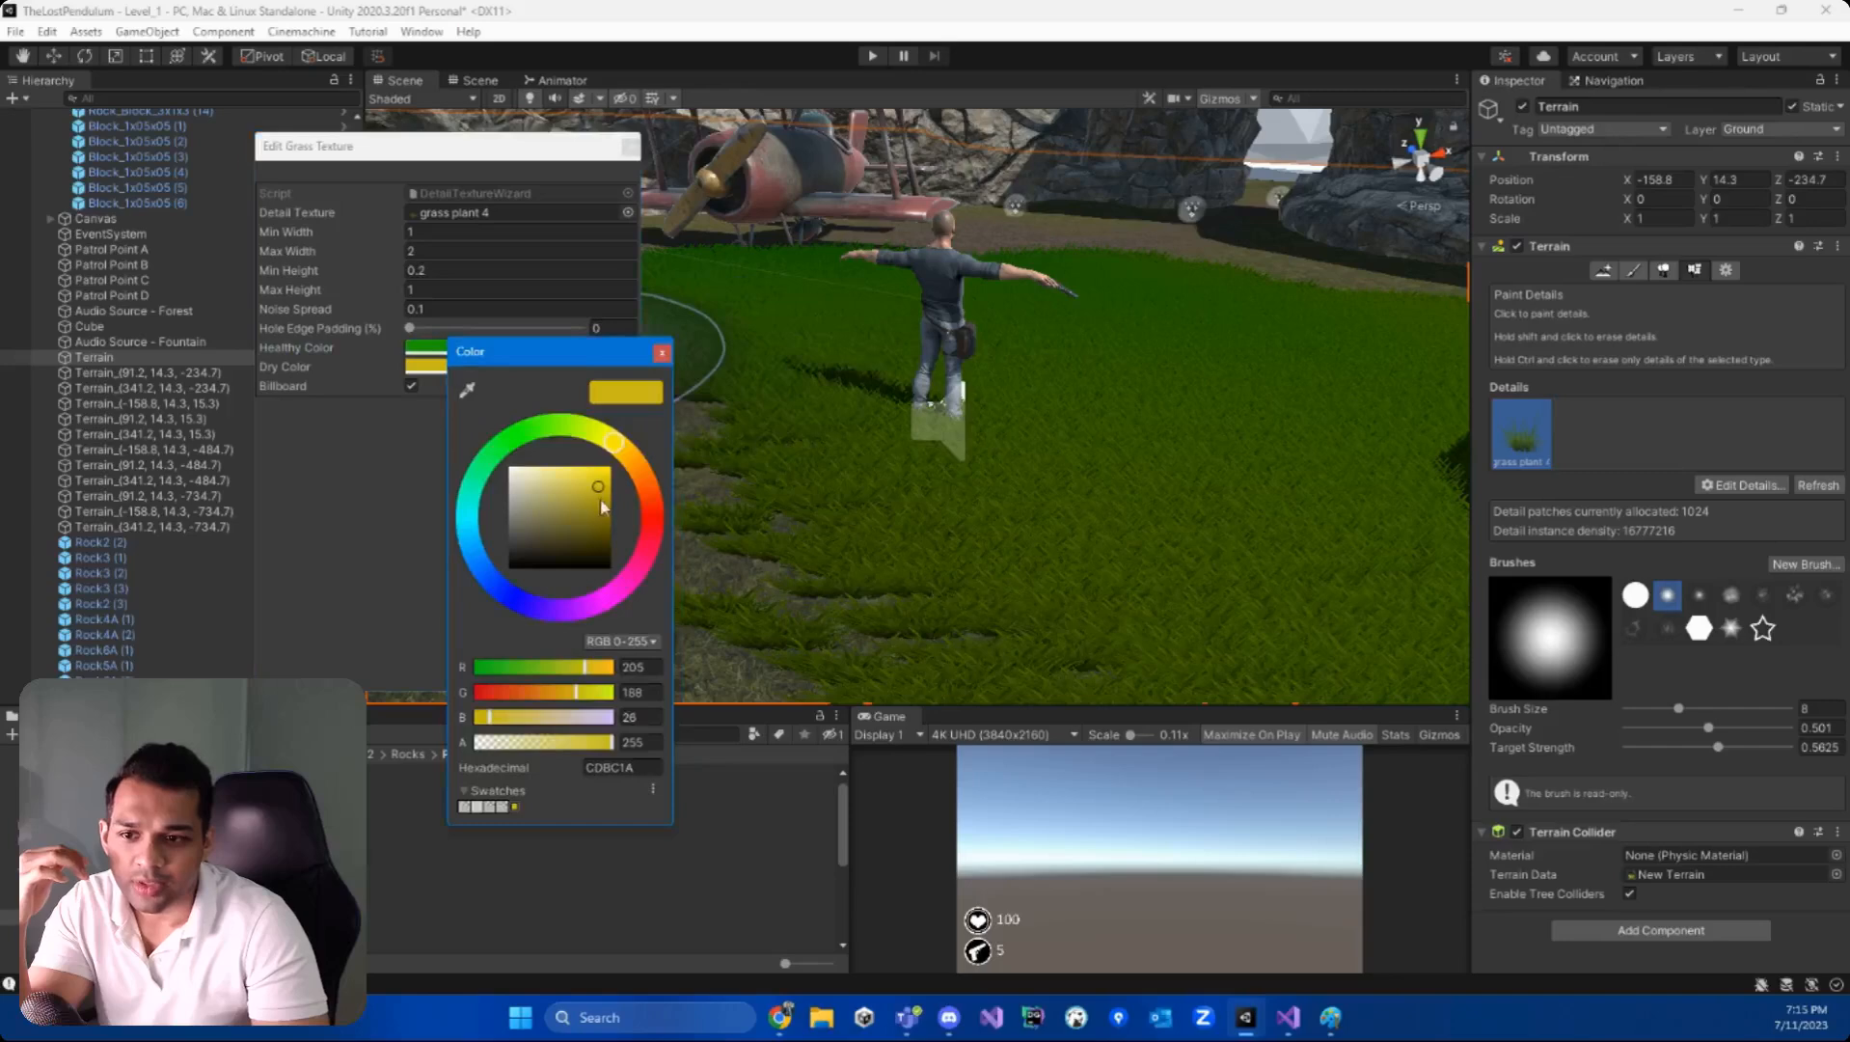
{"action": "left_click_drag", "start_coordinate": [601, 502], "coordinate": [594, 495]}
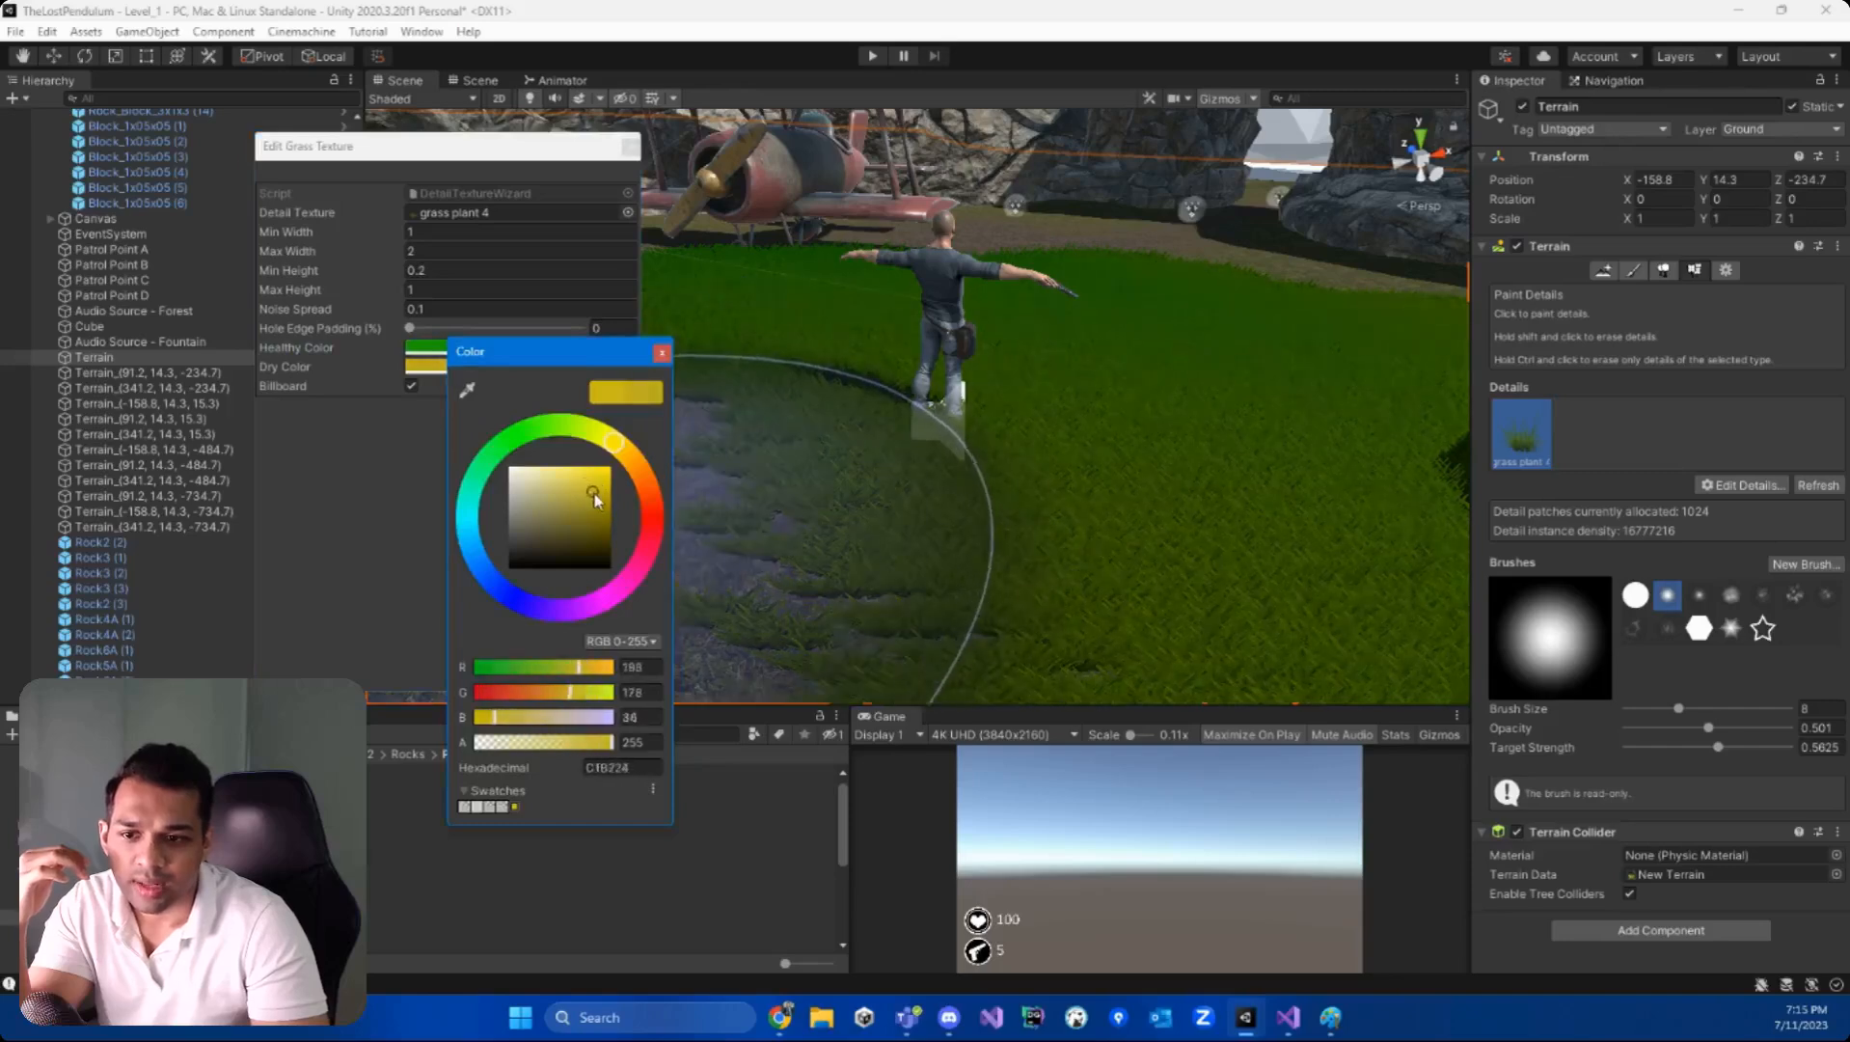
{"action": "left_click", "coordinate": [662, 353]}
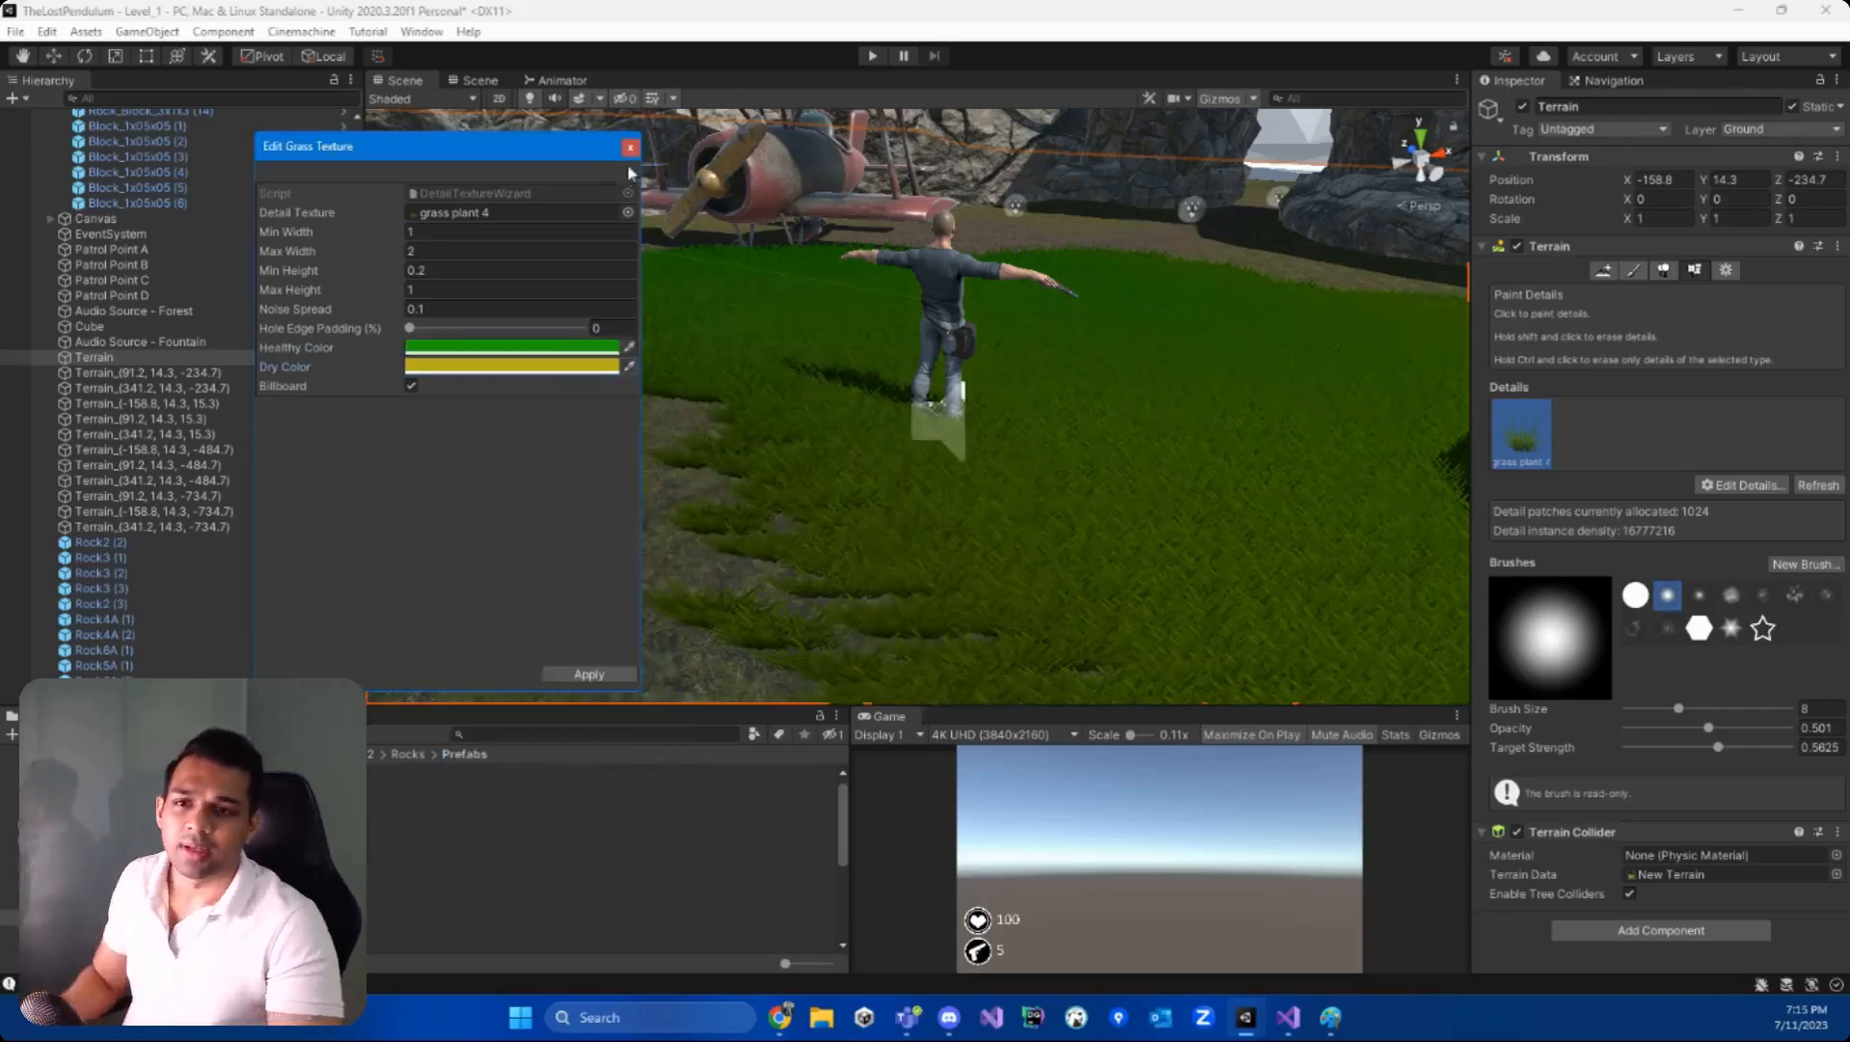
{"action": "left_click", "coordinate": [590, 676]}
- Erase the painted test grass from the ground around the character
{"action": "right_click_drag", "start_coordinate": [593, 677], "coordinate": [1136, 516]}
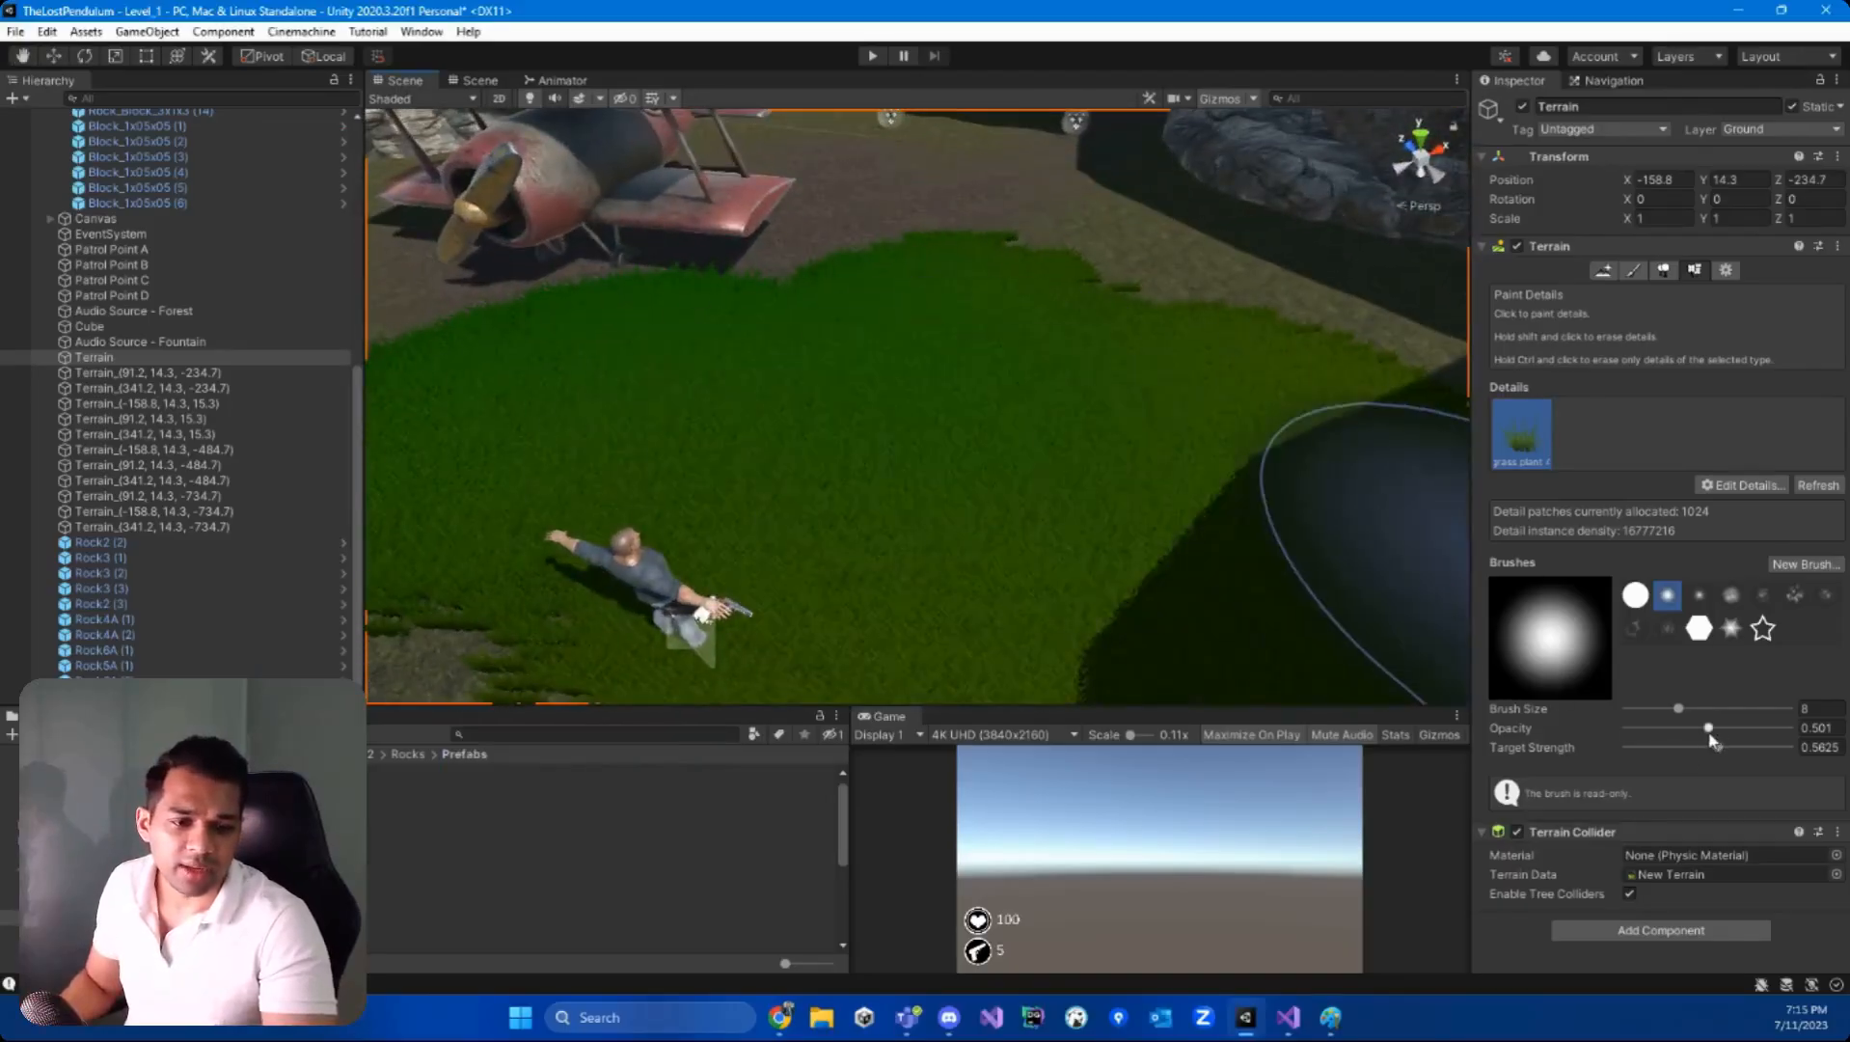
{"action": "scroll", "coordinate": [929, 463], "scroll_direction": "down", "scroll_amount": 6}
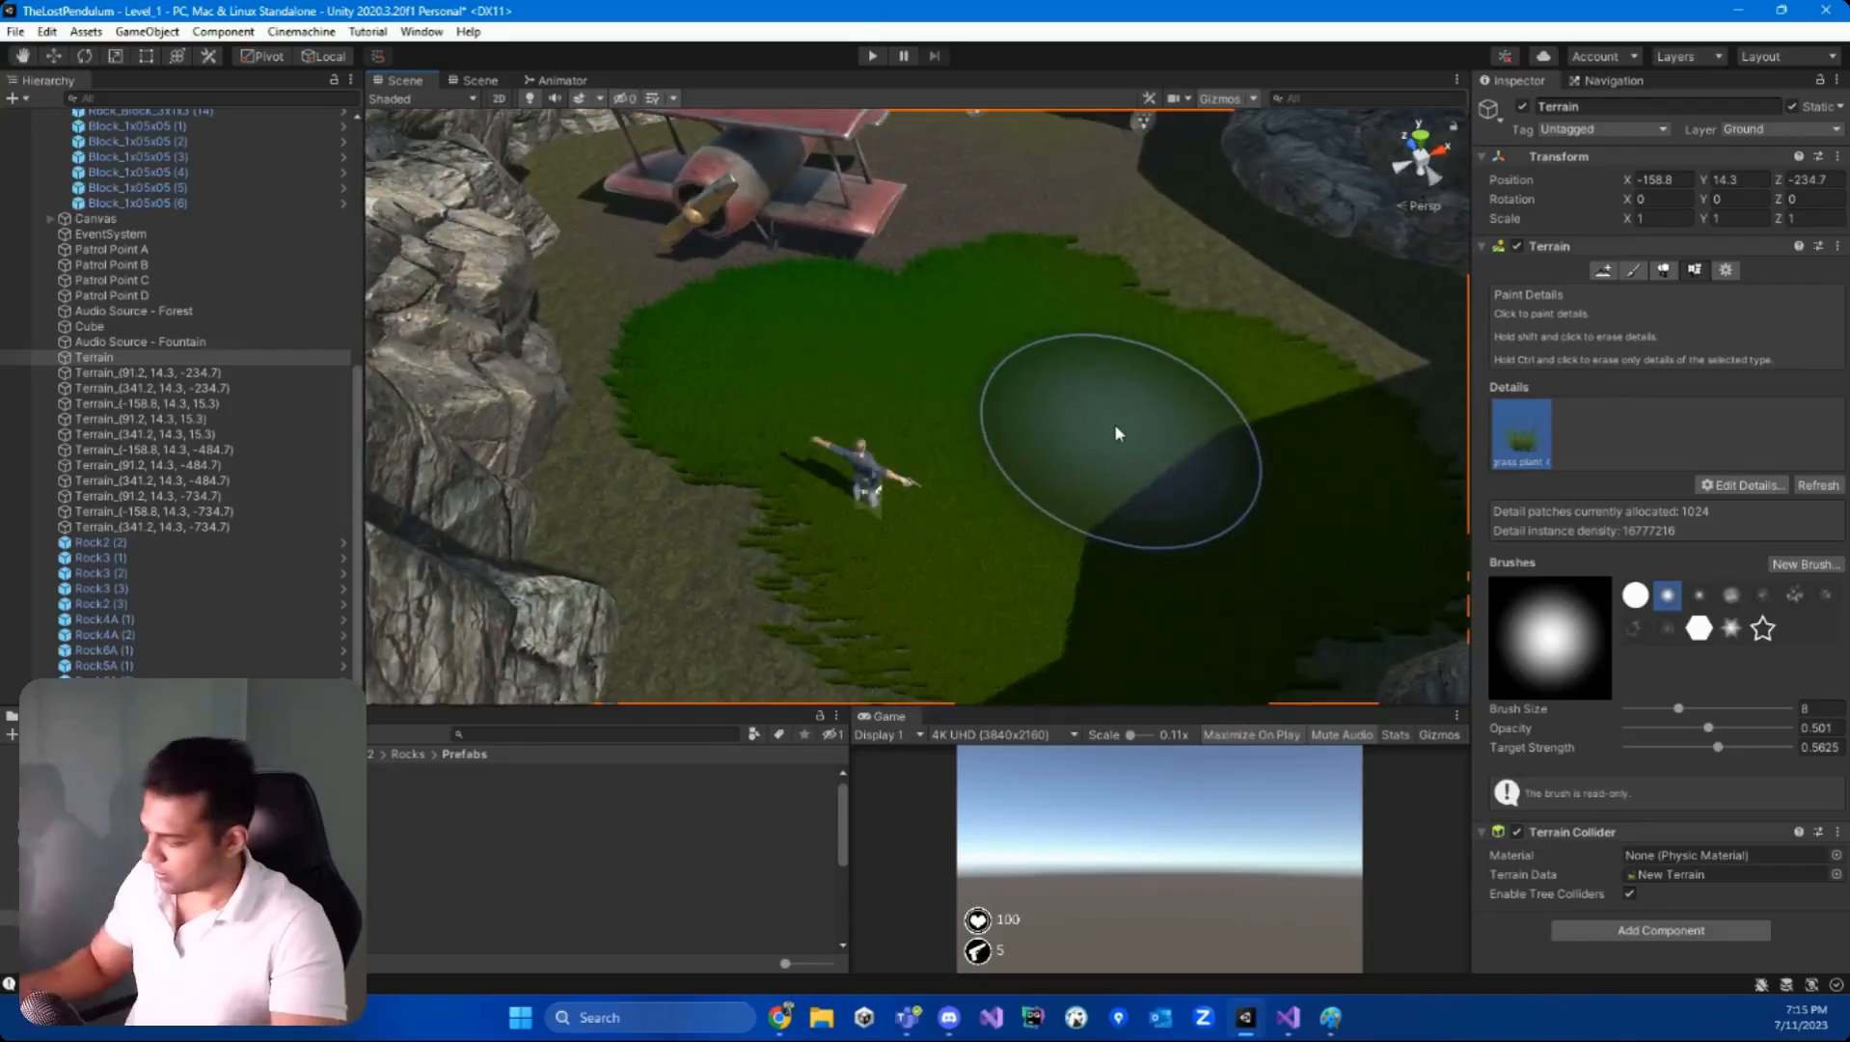
{"action": "mouse_move", "coordinate": [926, 415]}
{"action": "left_mouse_down", "text": "shift"}
{"action": "mouse_move", "coordinate": [772, 376]}
{"action": "mouse_move", "coordinate": [879, 322]}
{"action": "mouse_move", "coordinate": [1131, 304]}
{"action": "mouse_move", "coordinate": [1315, 443]}
{"action": "mouse_move", "coordinate": [1105, 441]}
{"action": "mouse_move", "coordinate": [880, 627]}
{"action": "left_mouse_up", "text": "shift"}
{"action": "mouse_move", "coordinate": [747, 453]}
{"action": "right_mouse_down"}
{"action": "mouse_move", "coordinate": [780, 509]}
{"action": "mouse_move", "coordinate": [1119, 413]}
{"action": "right_mouse_up"}
{"action": "mouse_move", "coordinate": [909, 386]}
{"action": "right_mouse_down"}
{"action": "mouse_move", "coordinate": [859, 268]}
{"action": "mouse_move", "coordinate": [796, 224]}
{"action": "right_mouse_up"}
- Try painting grass in front of the biplane with opacity 0.094 and target strength 0.1875, and undo the stroke
{"action": "left_click", "coordinate": [1661, 729]}
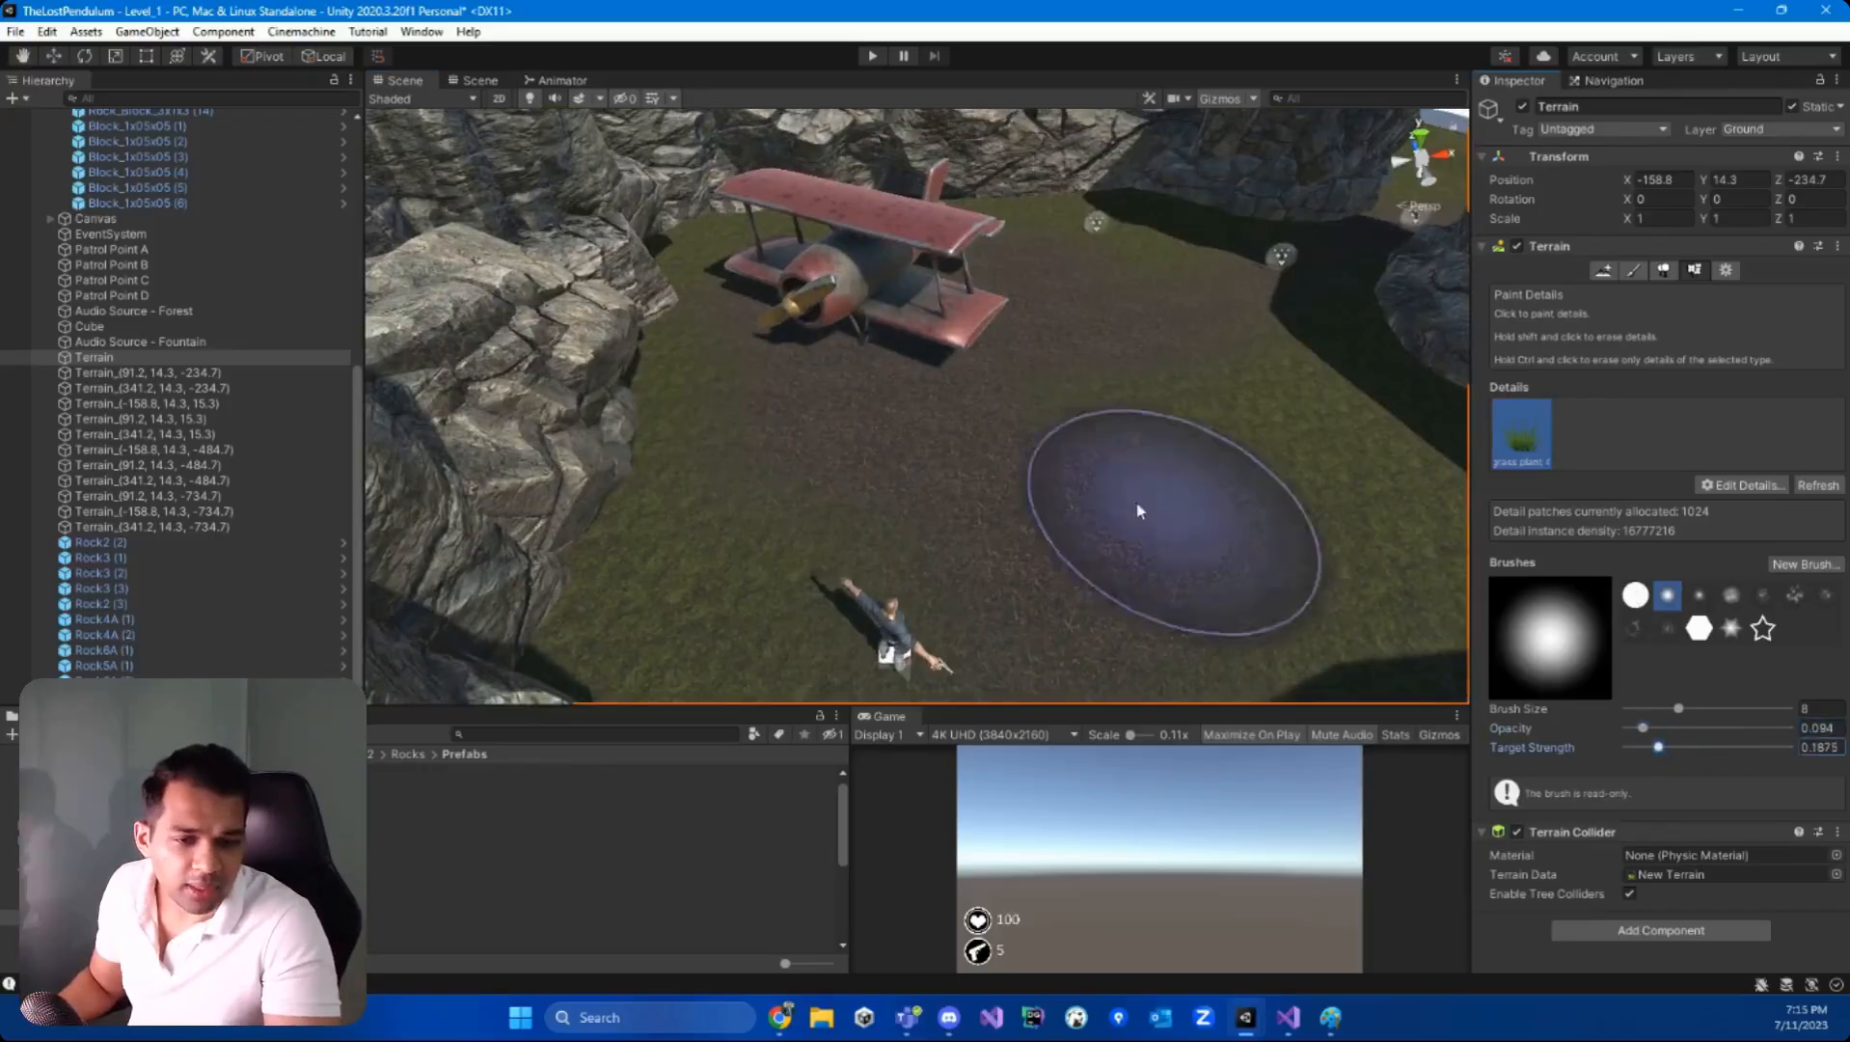
{"action": "mouse_move", "coordinate": [805, 454]}
{"action": "left_mouse_down"}
{"action": "mouse_move", "coordinate": [1185, 592]}
{"action": "mouse_move", "coordinate": [1209, 583]}
{"action": "left_mouse_up"}
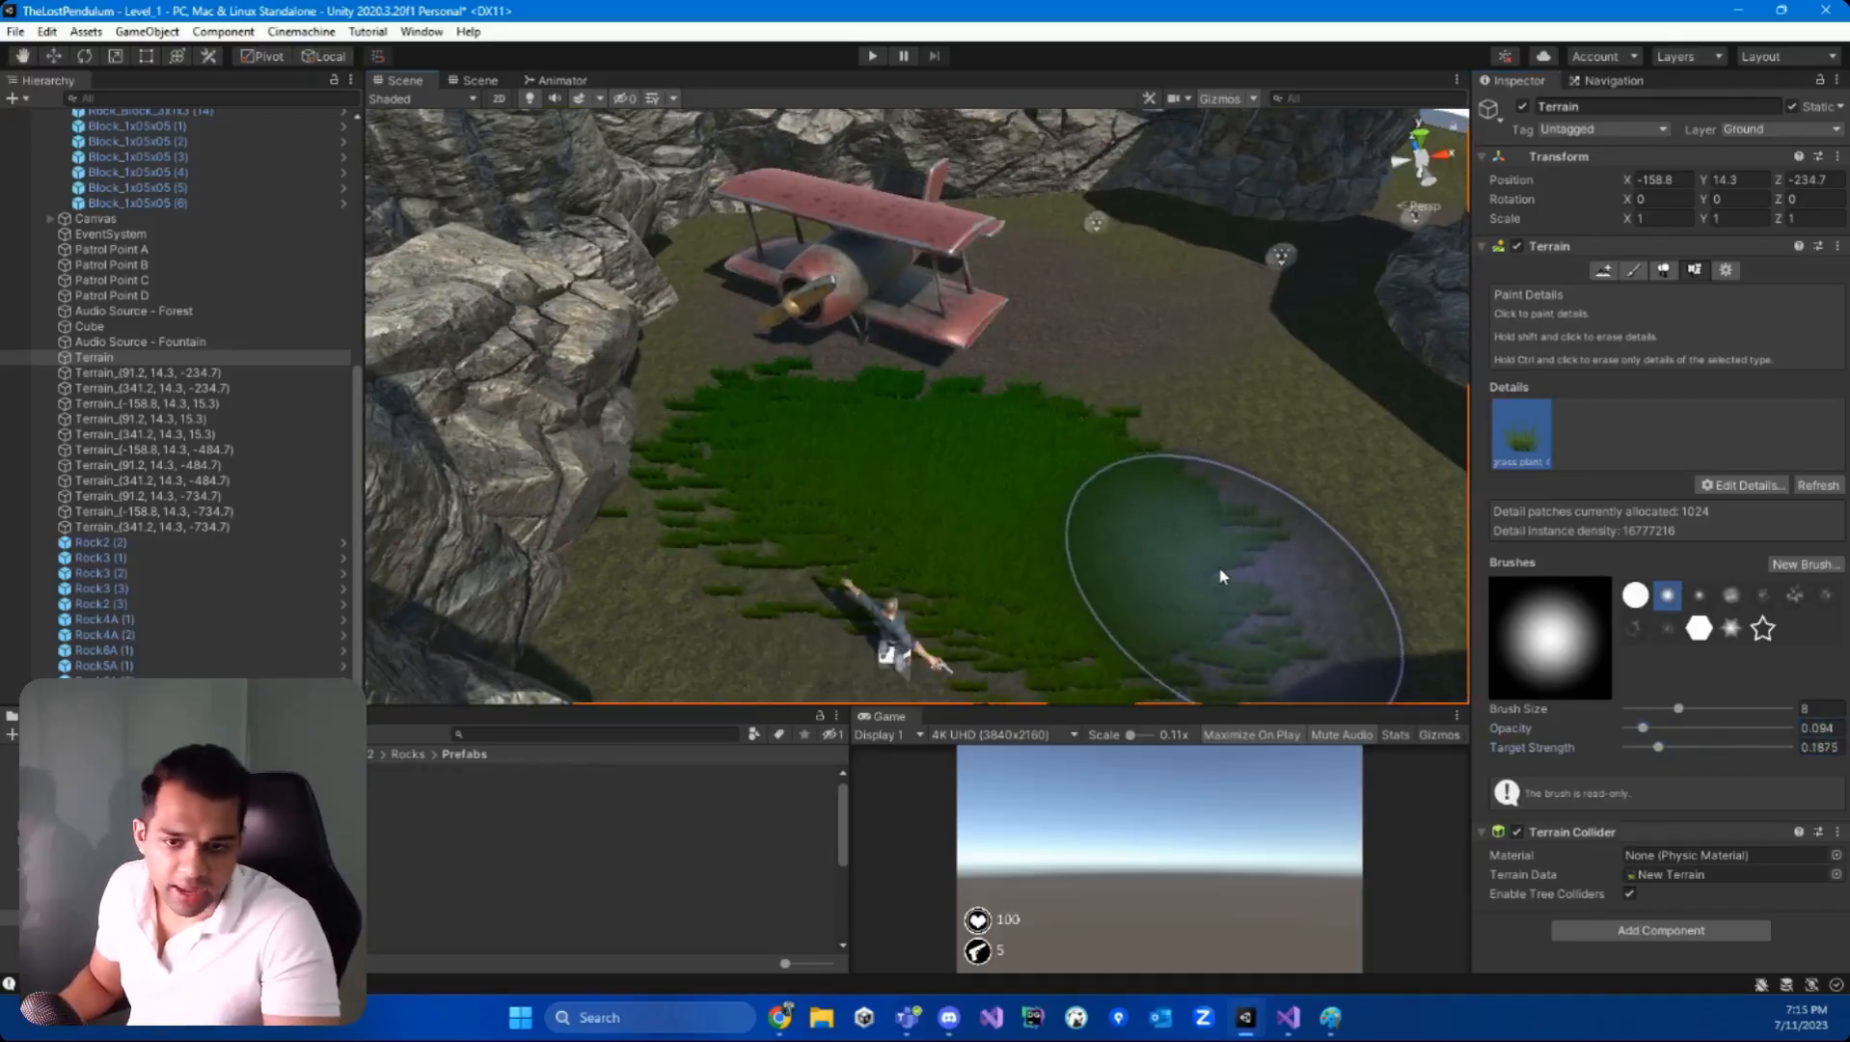
{"action": "key", "text": "ctrl+z"}
- Set the brush opacity to 0.016 and target strength to 0.0625, and paint sparse grass across the ground around the biplane and character
{"action": "left_click_drag", "start_coordinate": [1640, 728], "coordinate": [1632, 729]}
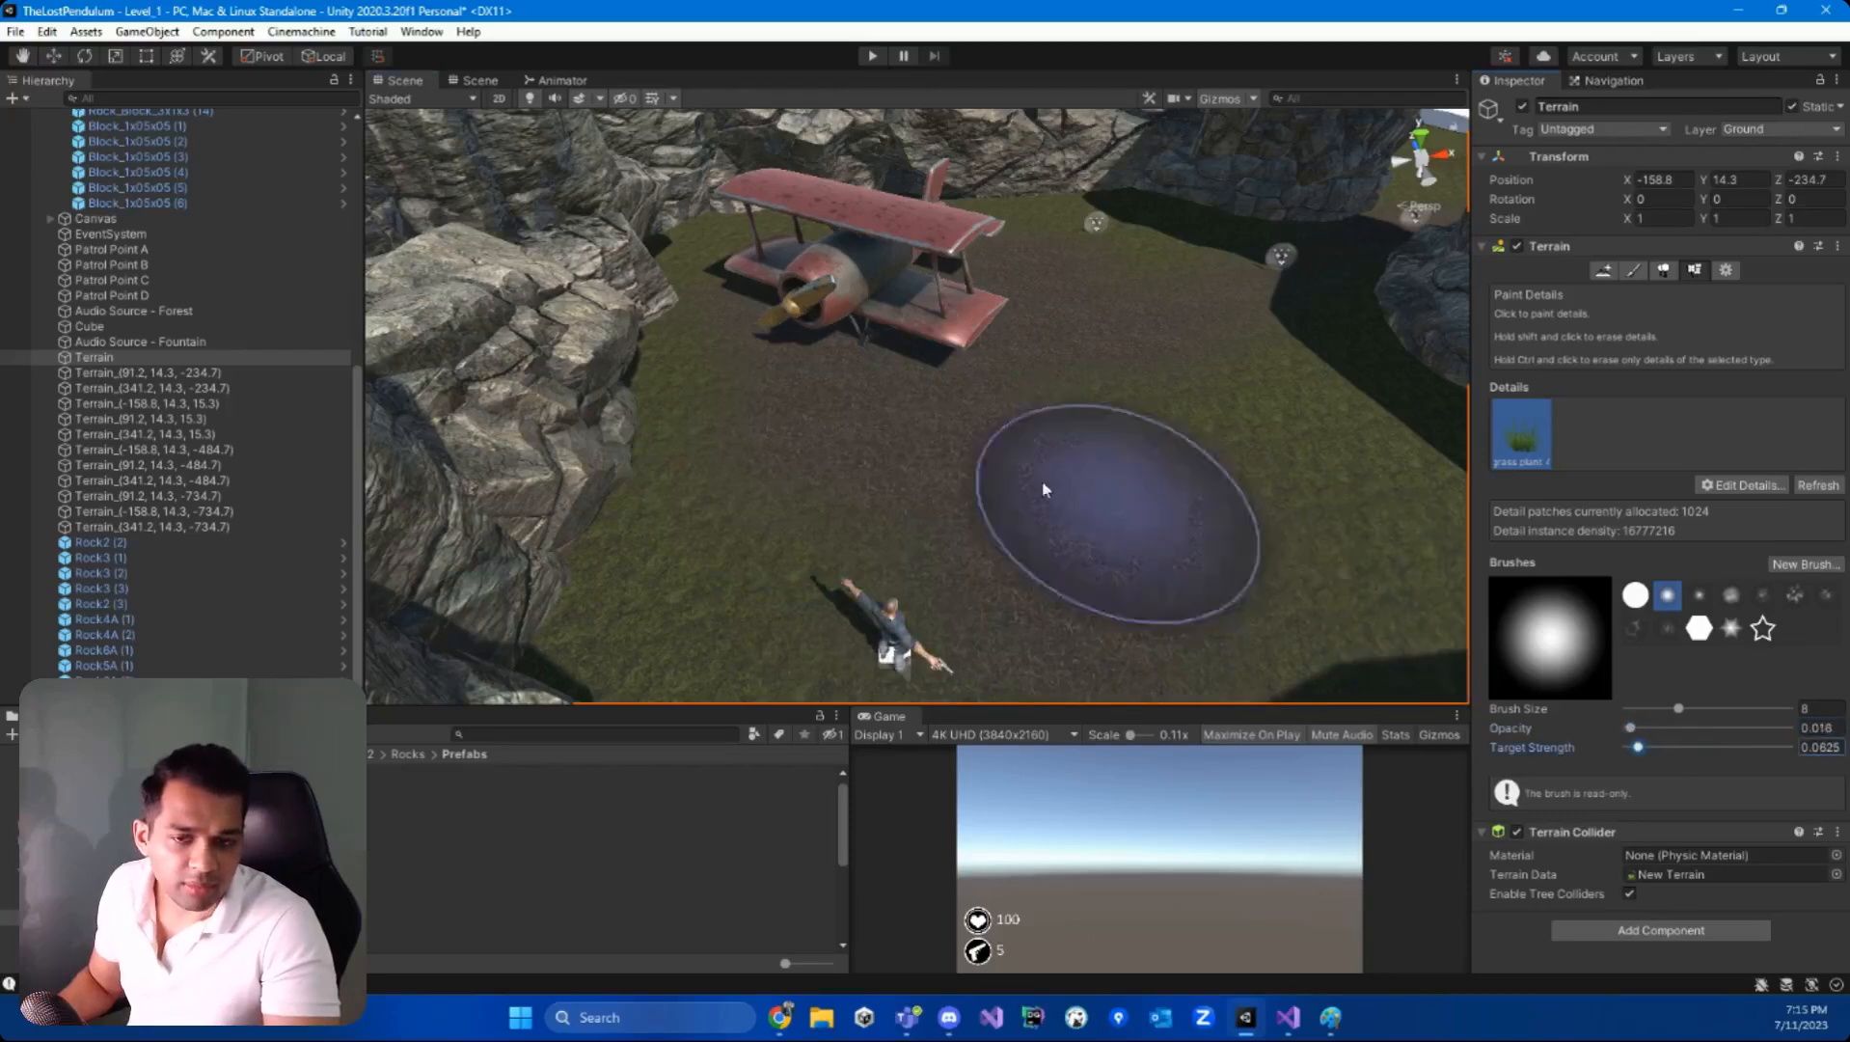
{"action": "left_click_drag", "start_coordinate": [906, 448], "coordinate": [1229, 521]}
{"action": "mouse_move", "coordinate": [1147, 504]}
{"action": "right_mouse_down"}
{"action": "mouse_move", "coordinate": [916, 545]}
{"action": "mouse_move", "coordinate": [1176, 565]}
{"action": "mouse_move", "coordinate": [1375, 409]}
{"action": "right_mouse_up"}
{"action": "right_click_drag", "start_coordinate": [794, 322], "coordinate": [774, 482]}
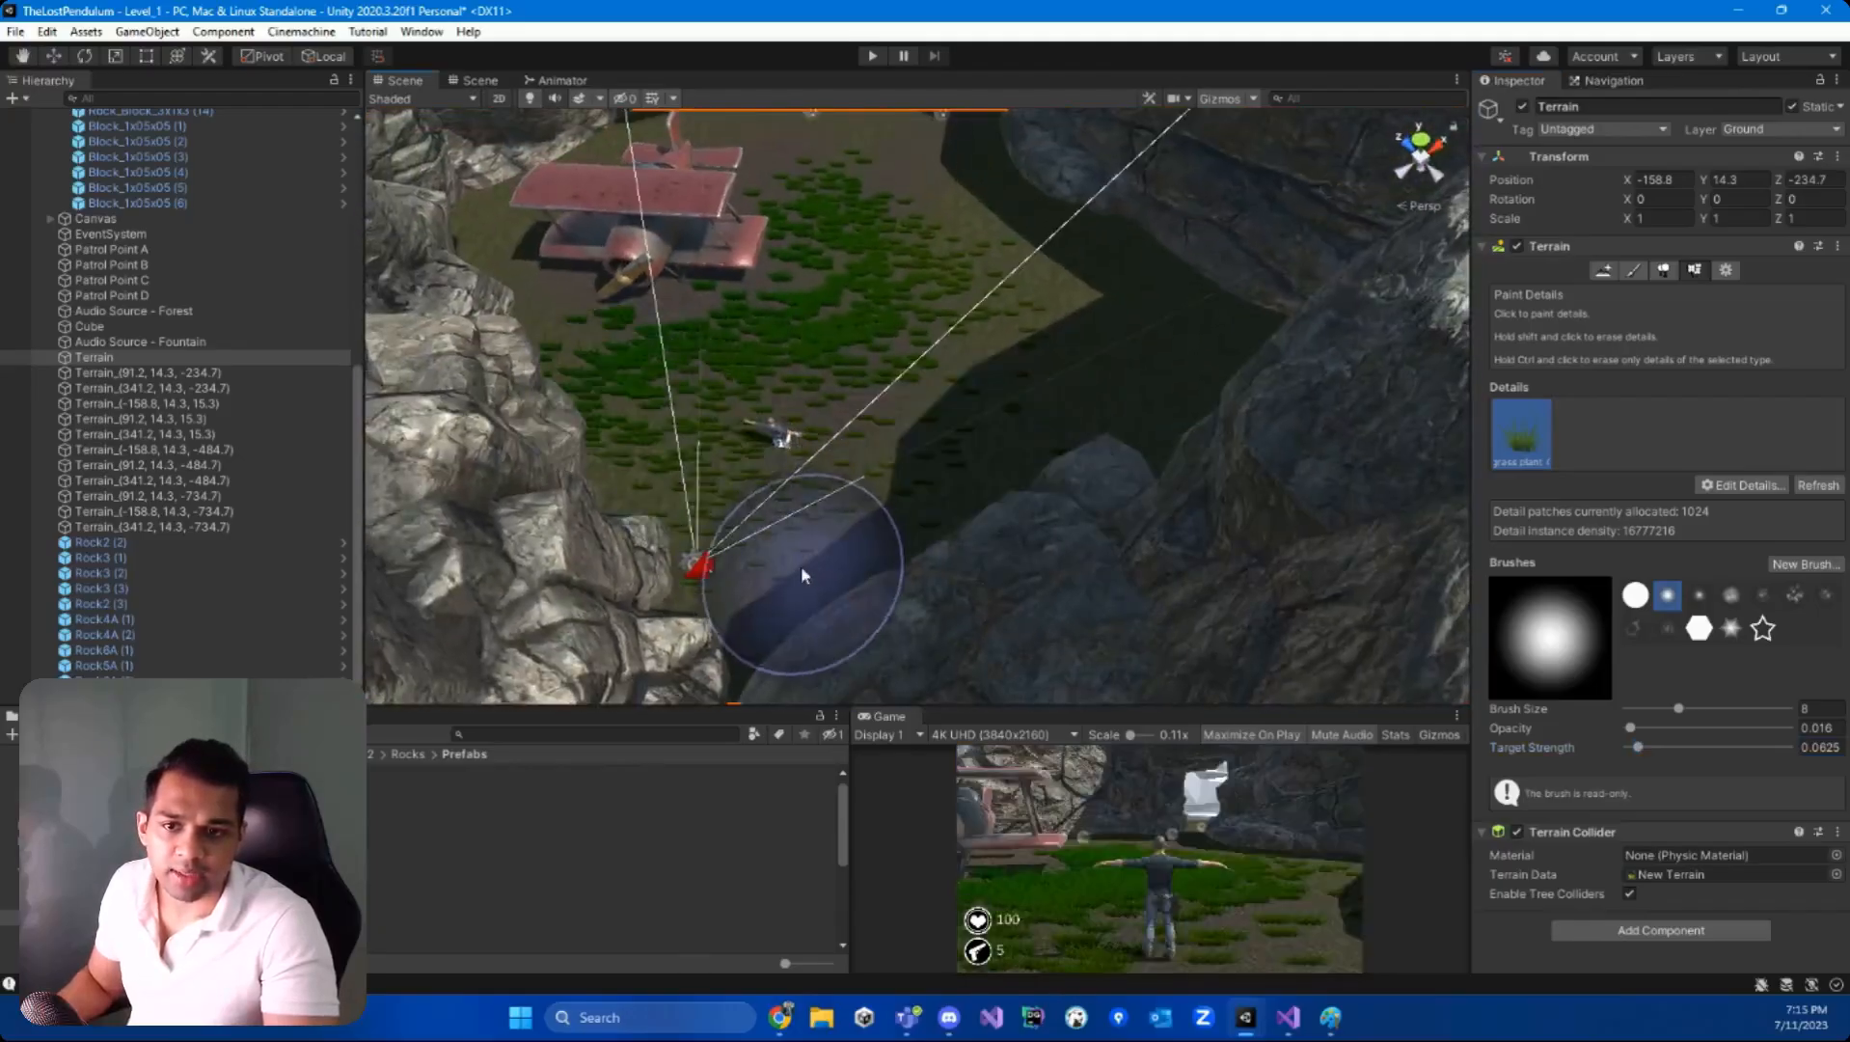
{"action": "right_click_drag", "start_coordinate": [879, 502], "coordinate": [946, 470]}
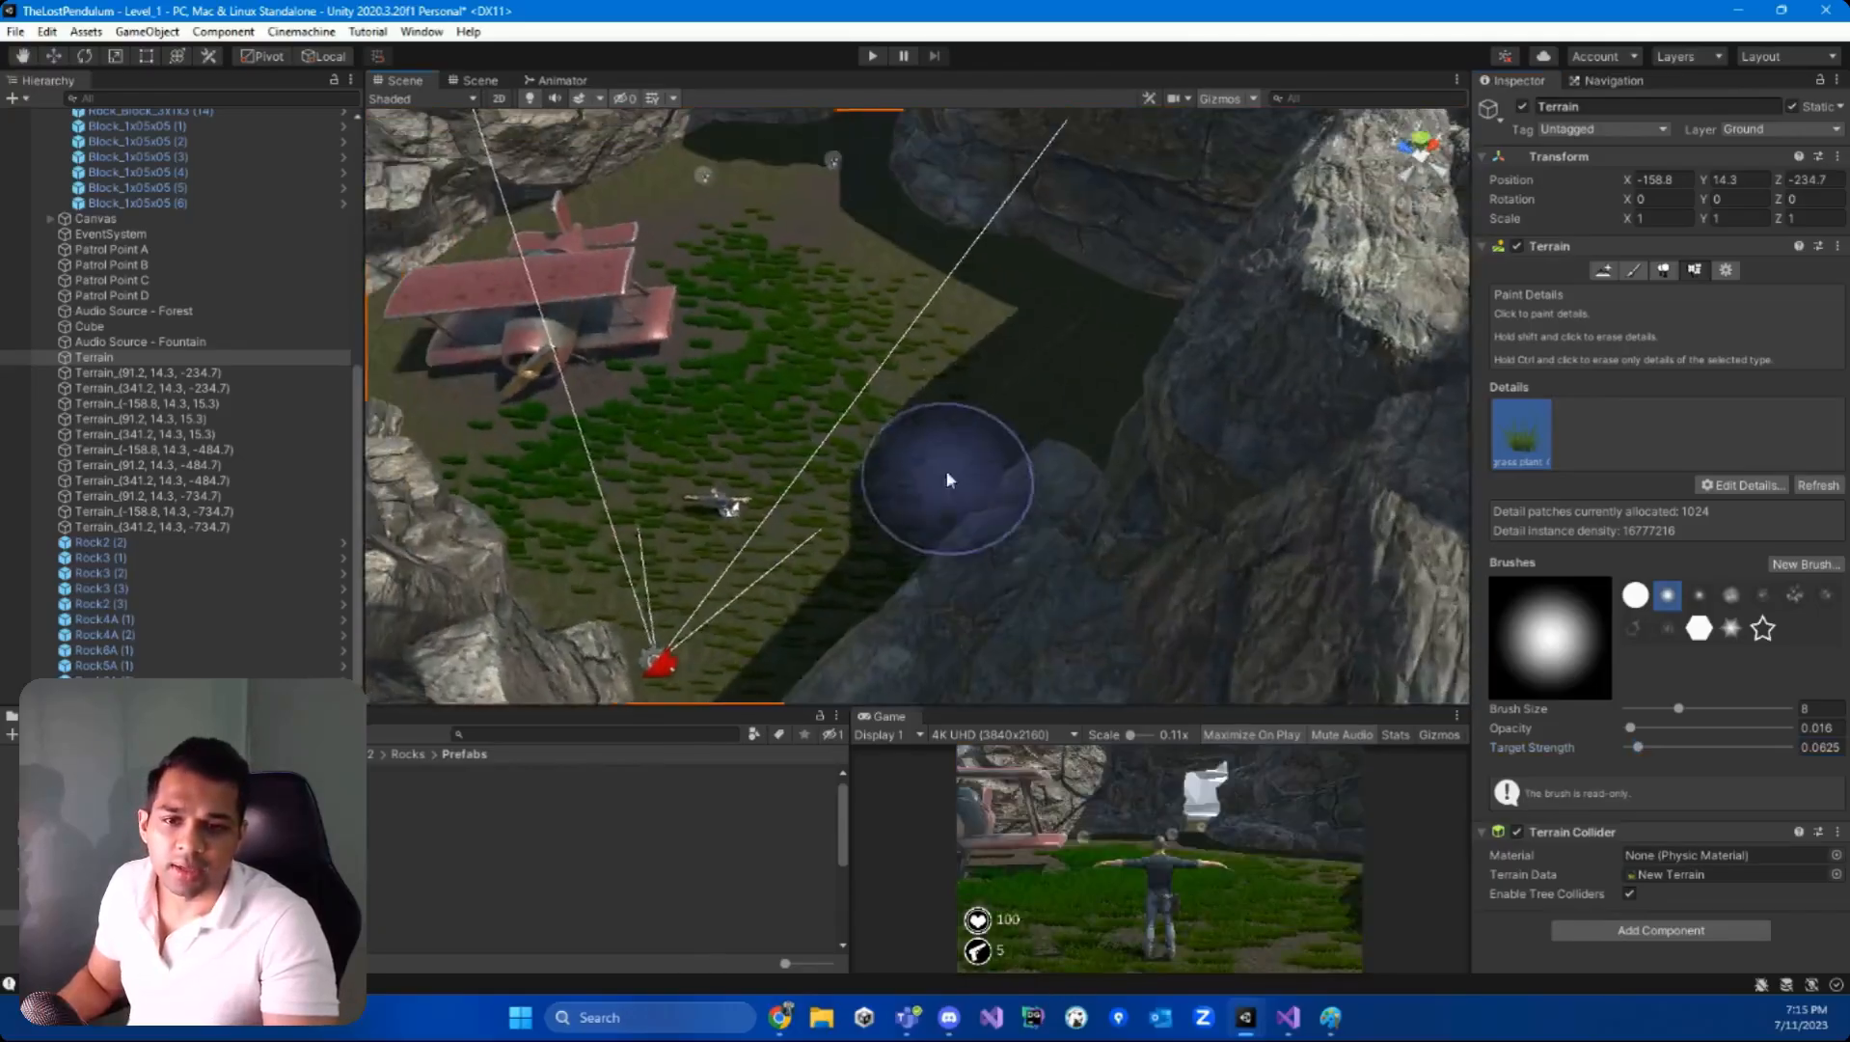
{"action": "right_click_drag", "start_coordinate": [454, 398], "coordinate": [733, 362]}
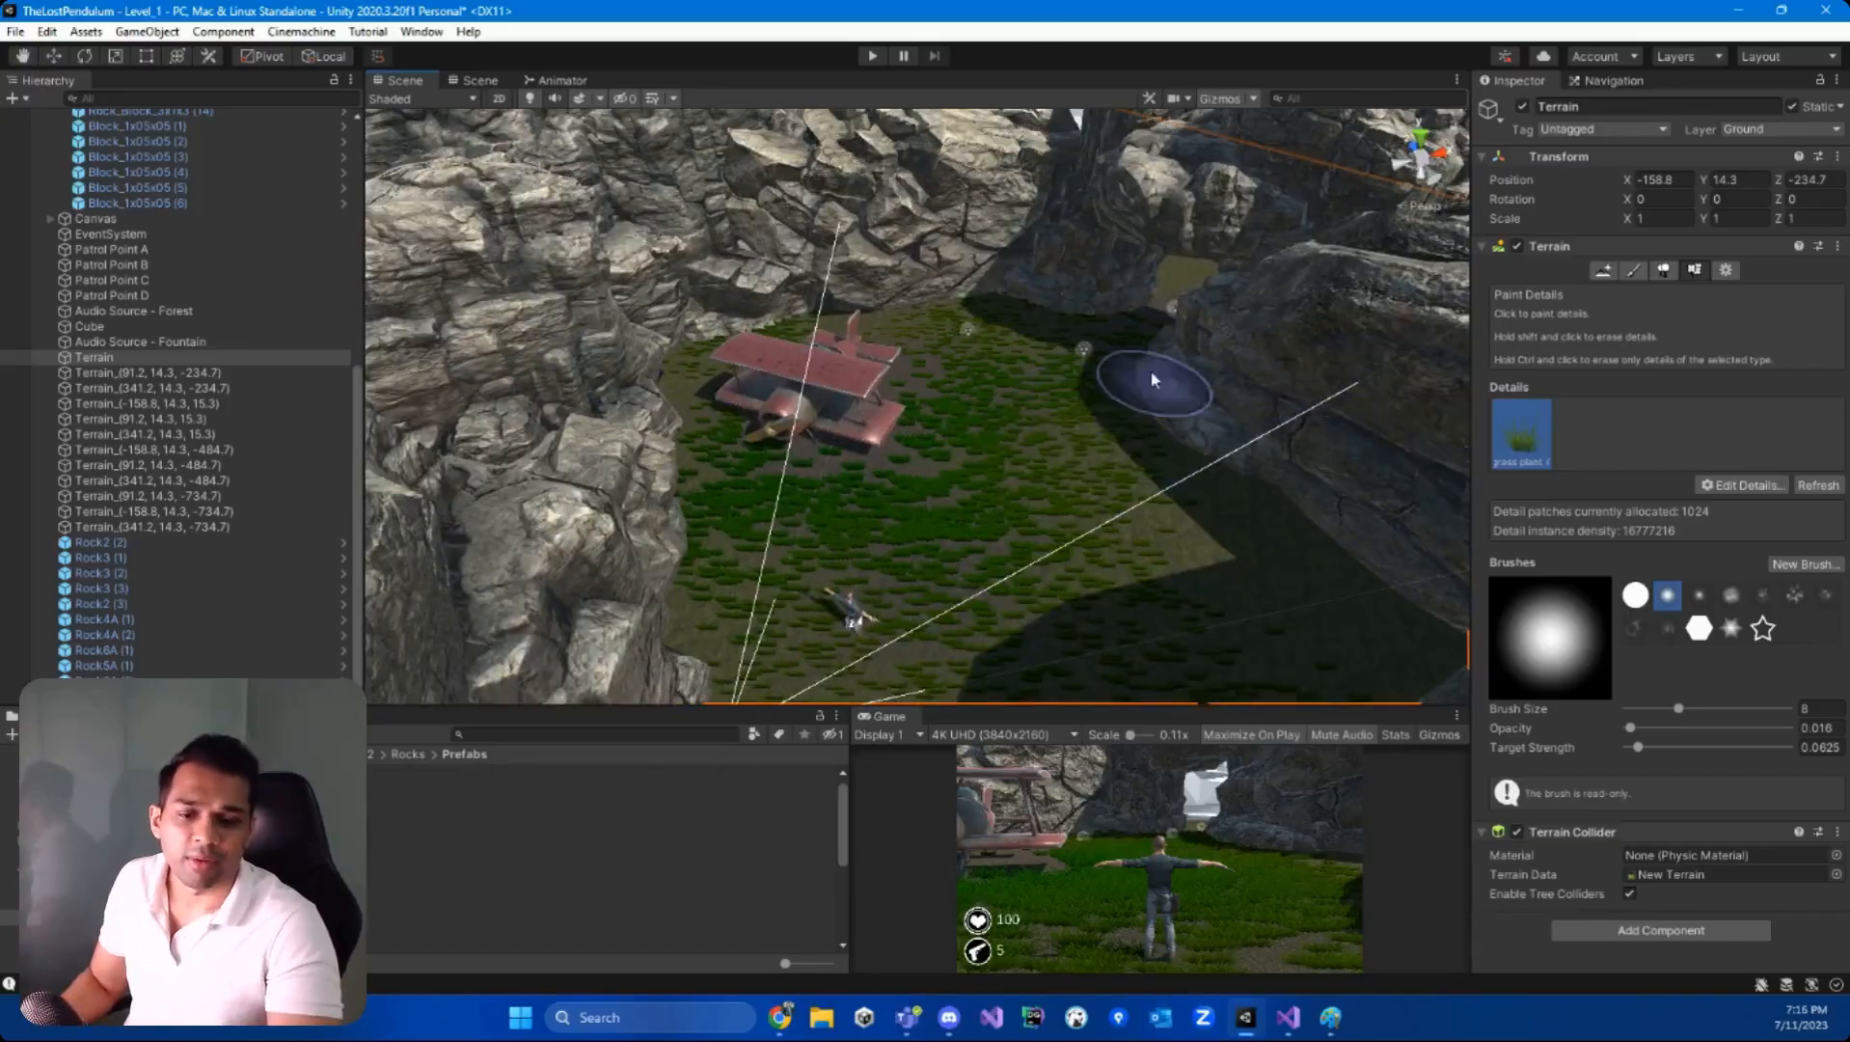
- Run the level in play mode to check the painted grass from the game camera, and stop it
{"action": "left_click", "coordinate": [873, 56]}
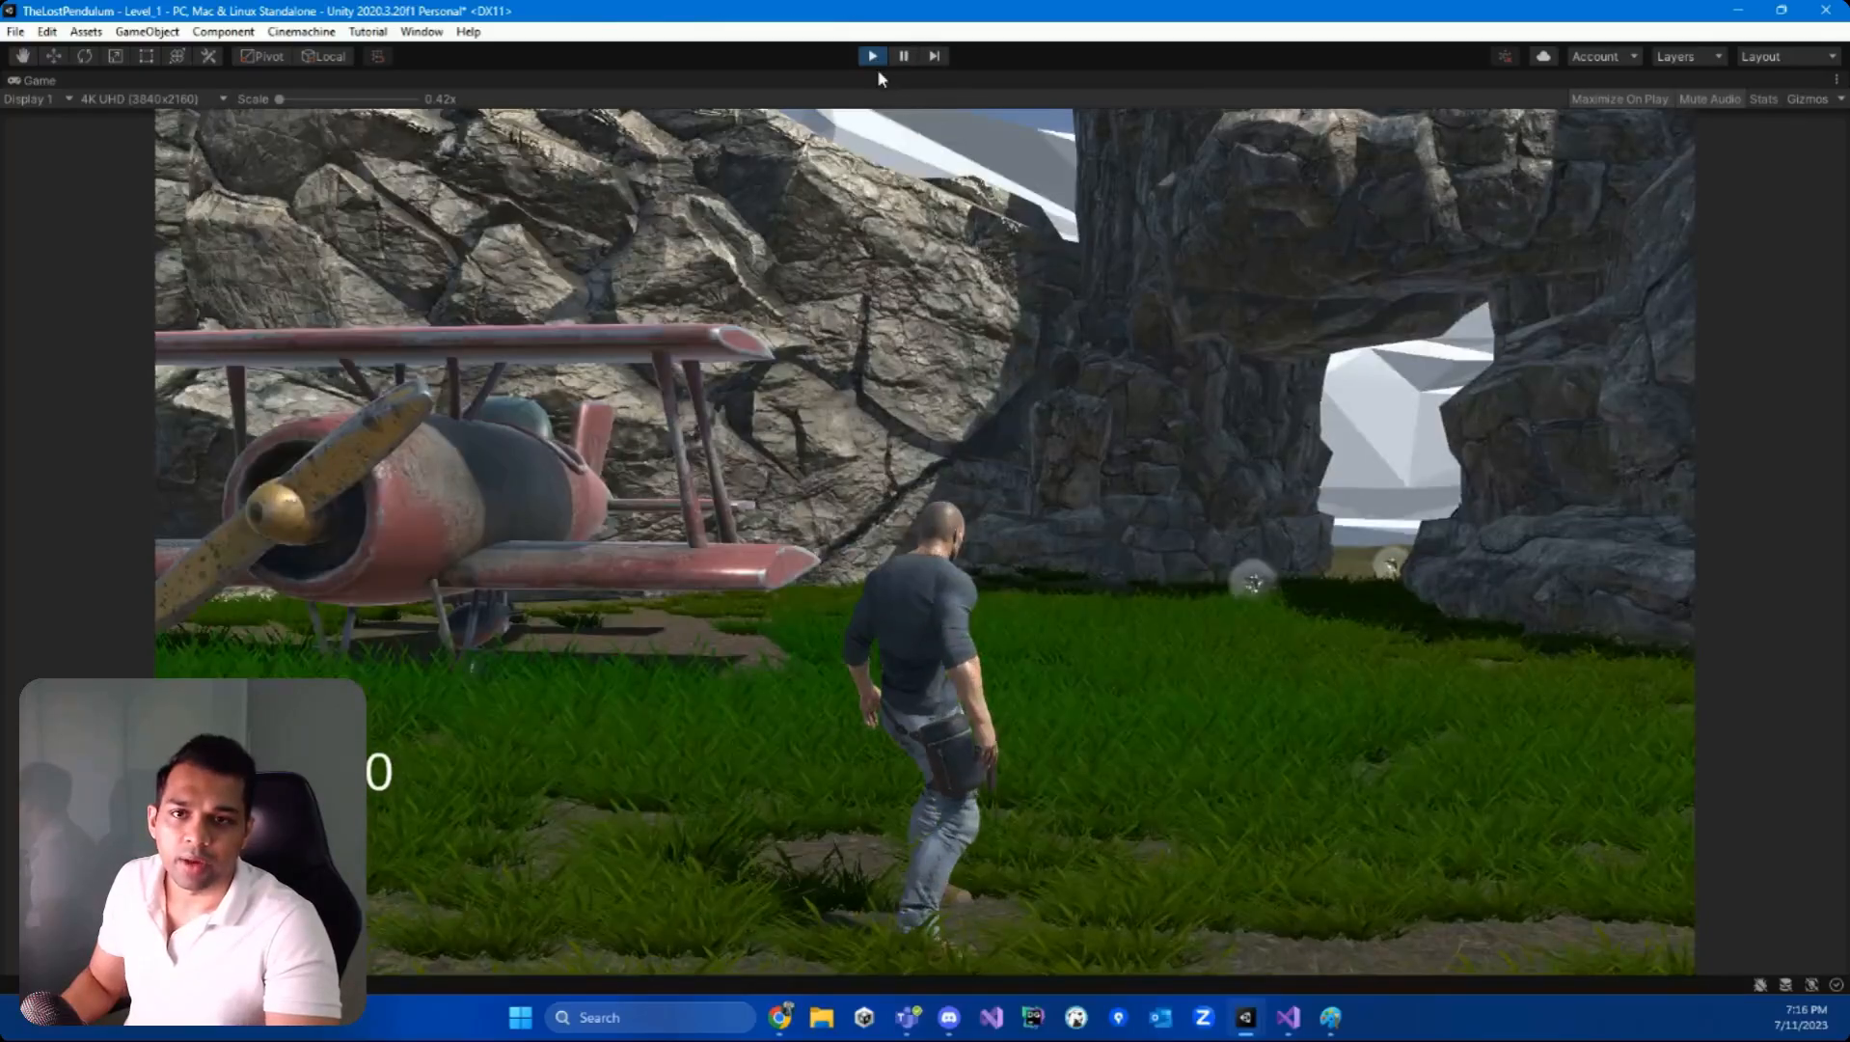
{"action": "left_click", "coordinate": [873, 56]}
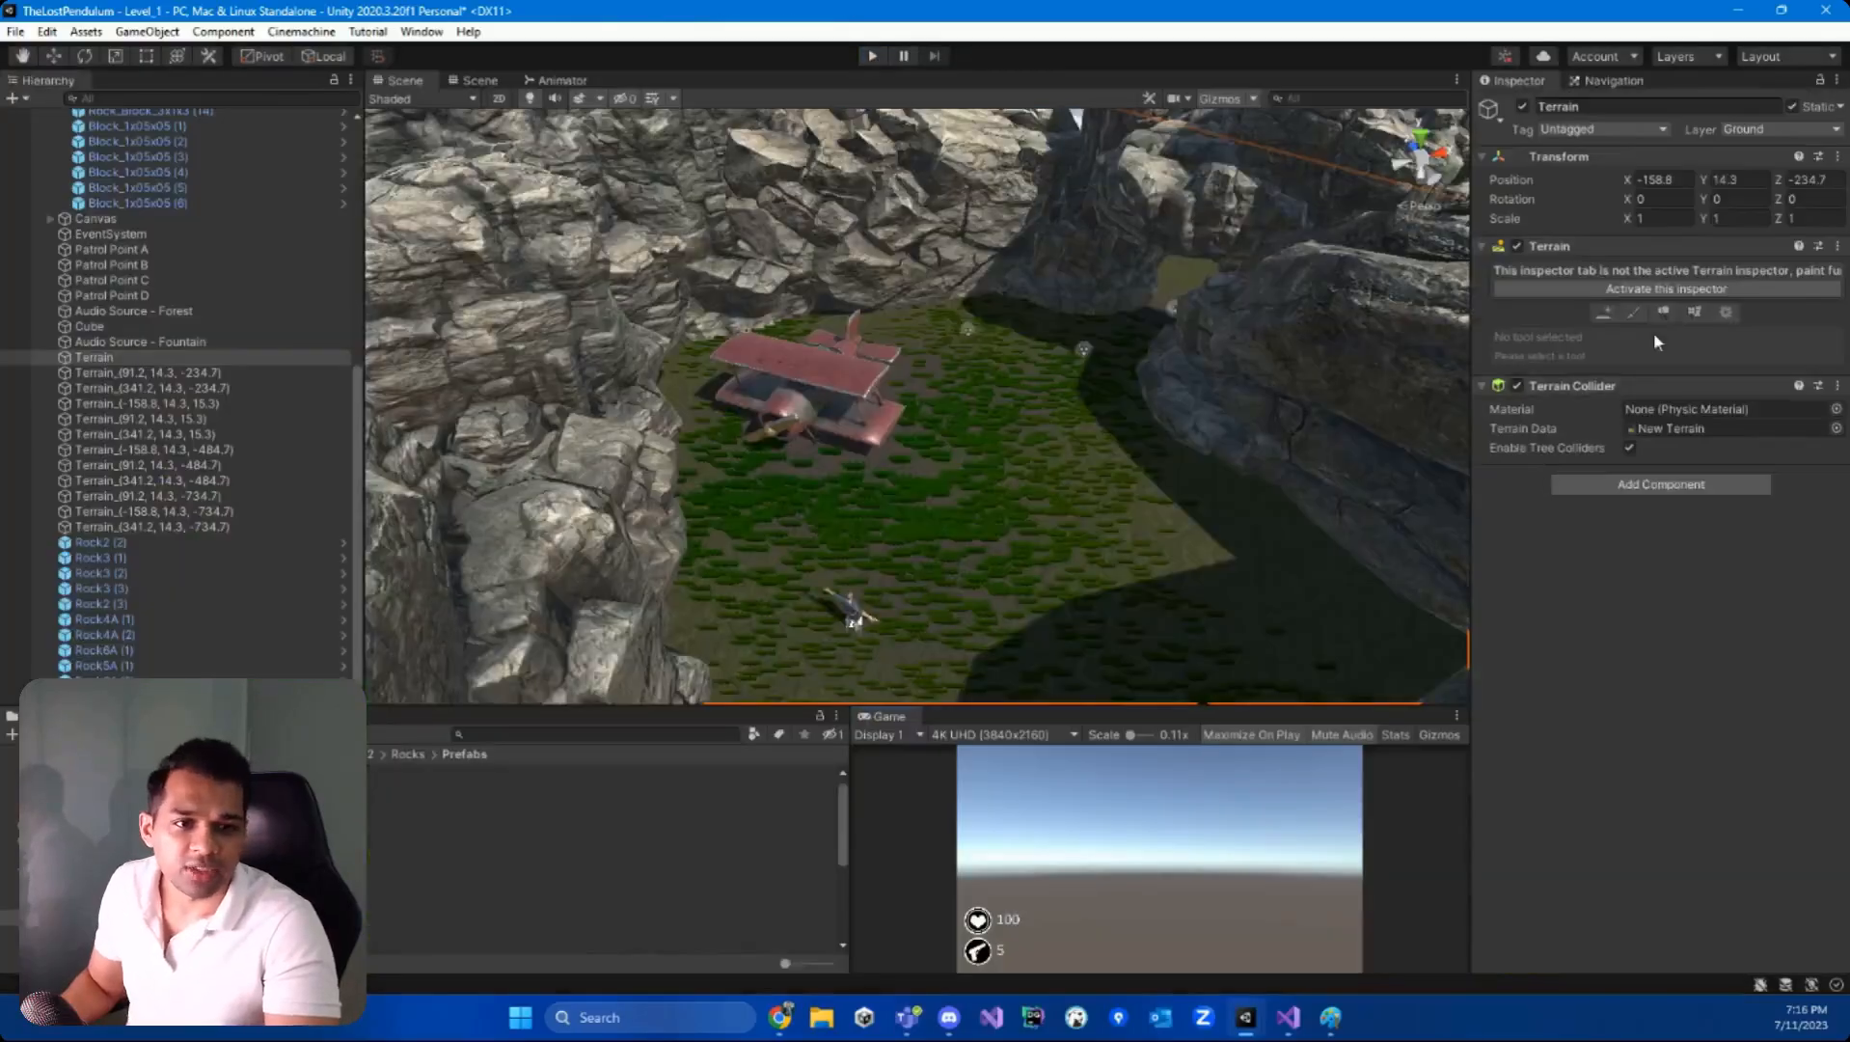
- Start a new grass texture detail on the terrain, with grass plant 2 as its detail texture
{"action": "left_click", "coordinate": [1666, 289]}
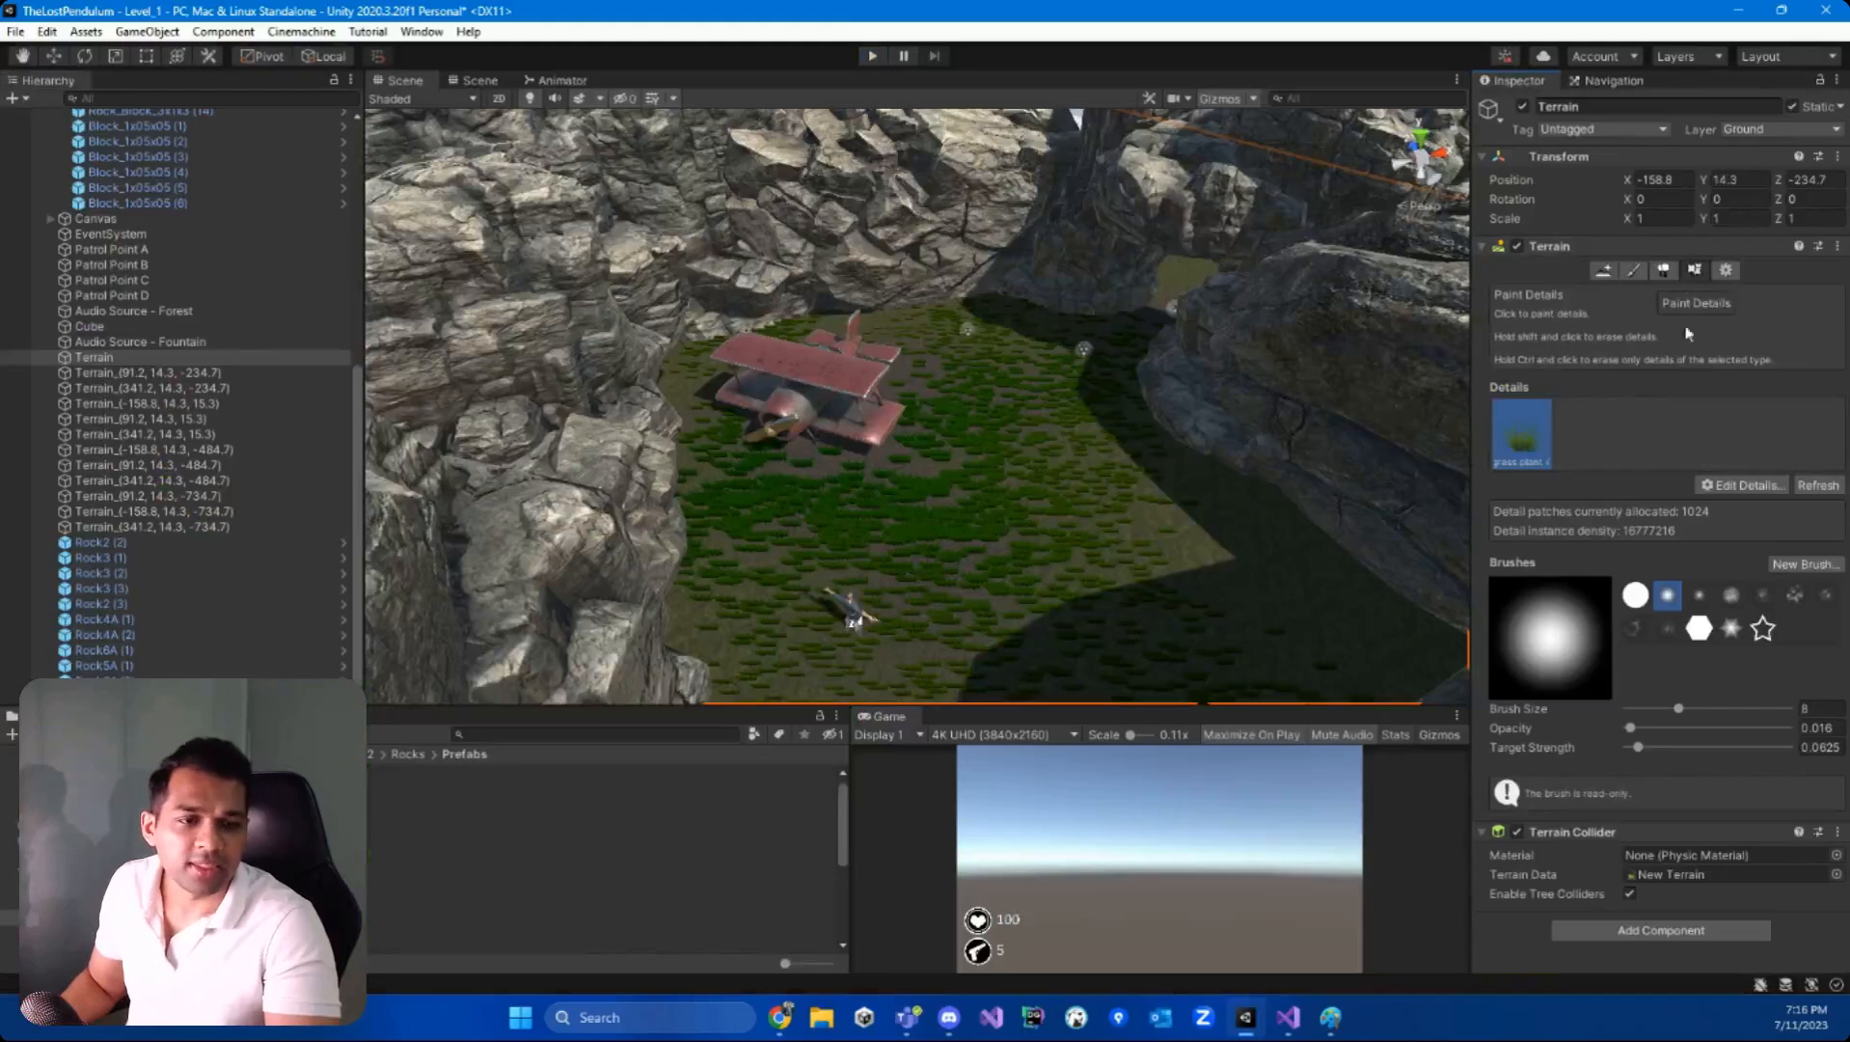
{"action": "left_click", "coordinate": [1733, 487]}
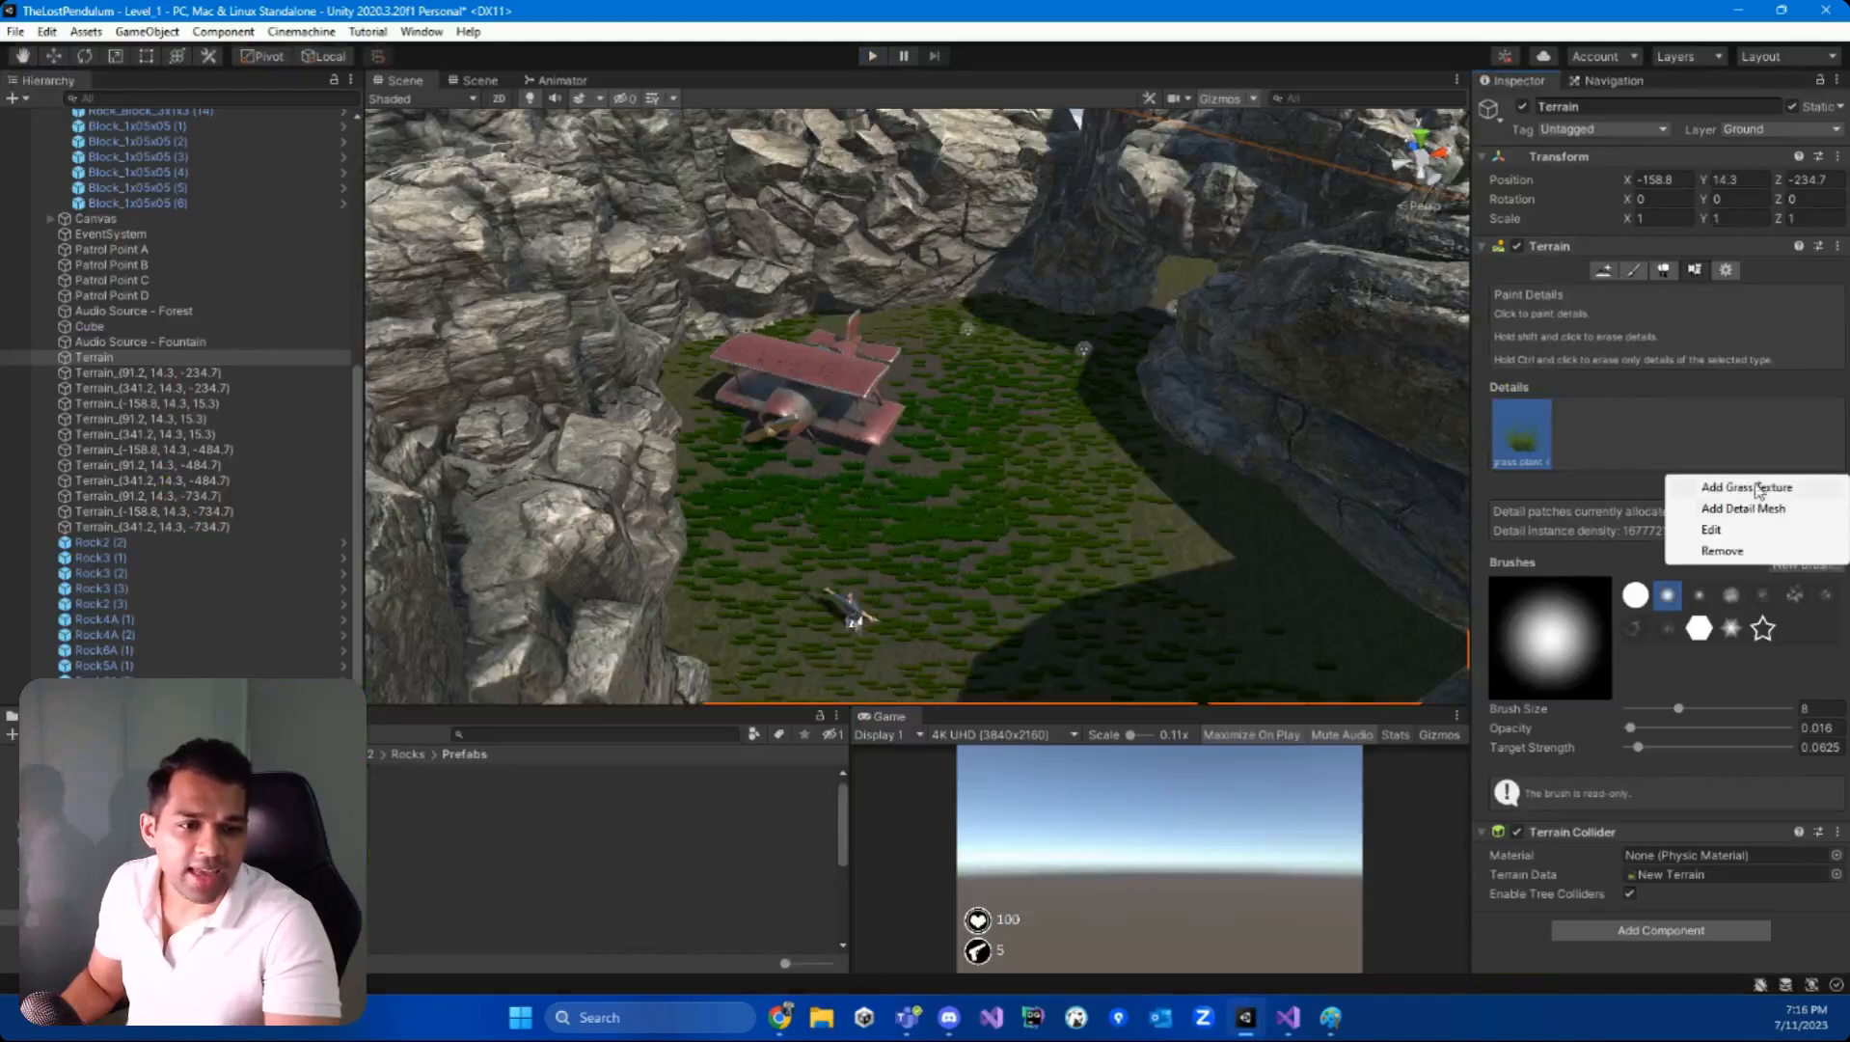
{"action": "left_click", "coordinate": [1745, 487]}
{"action": "left_click", "coordinate": [628, 213]}
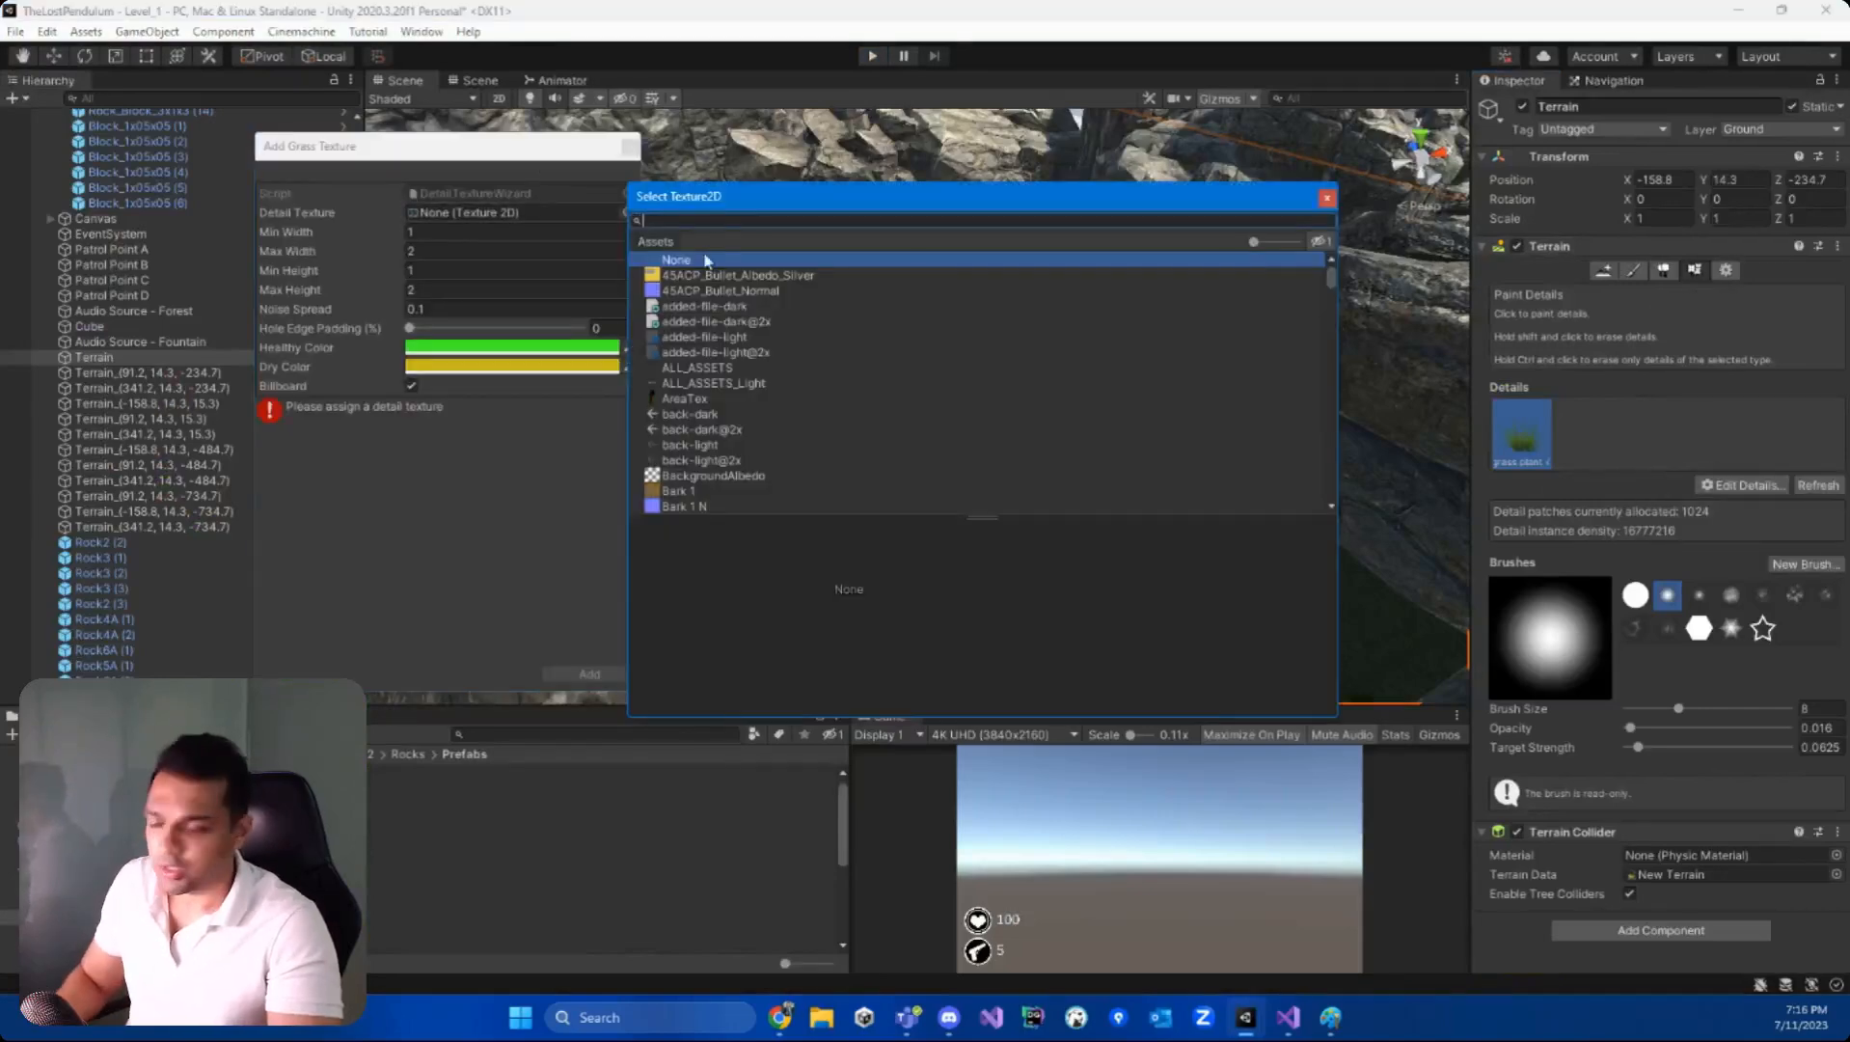
{"action": "type", "text": "grass"}
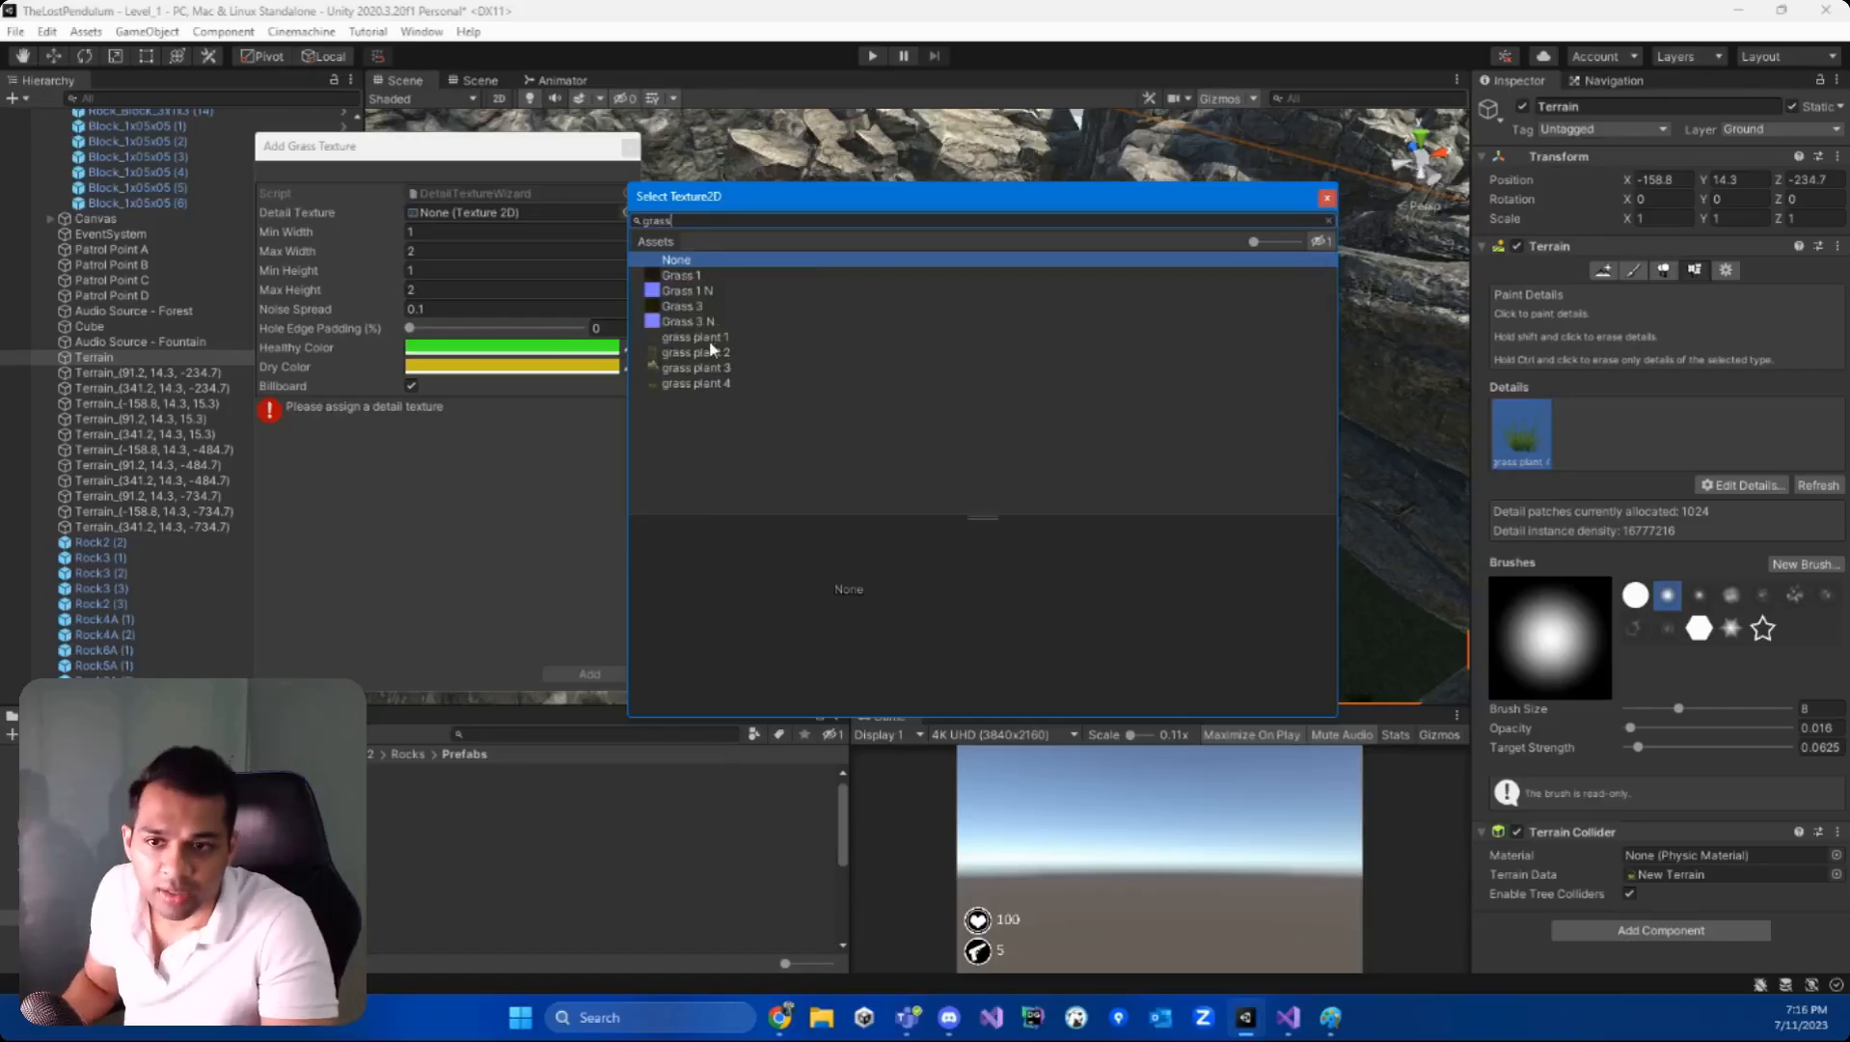
{"action": "left_click", "coordinate": [711, 337]}
{"action": "left_click", "coordinate": [719, 352]}
{"action": "double_click", "coordinate": [714, 352]}
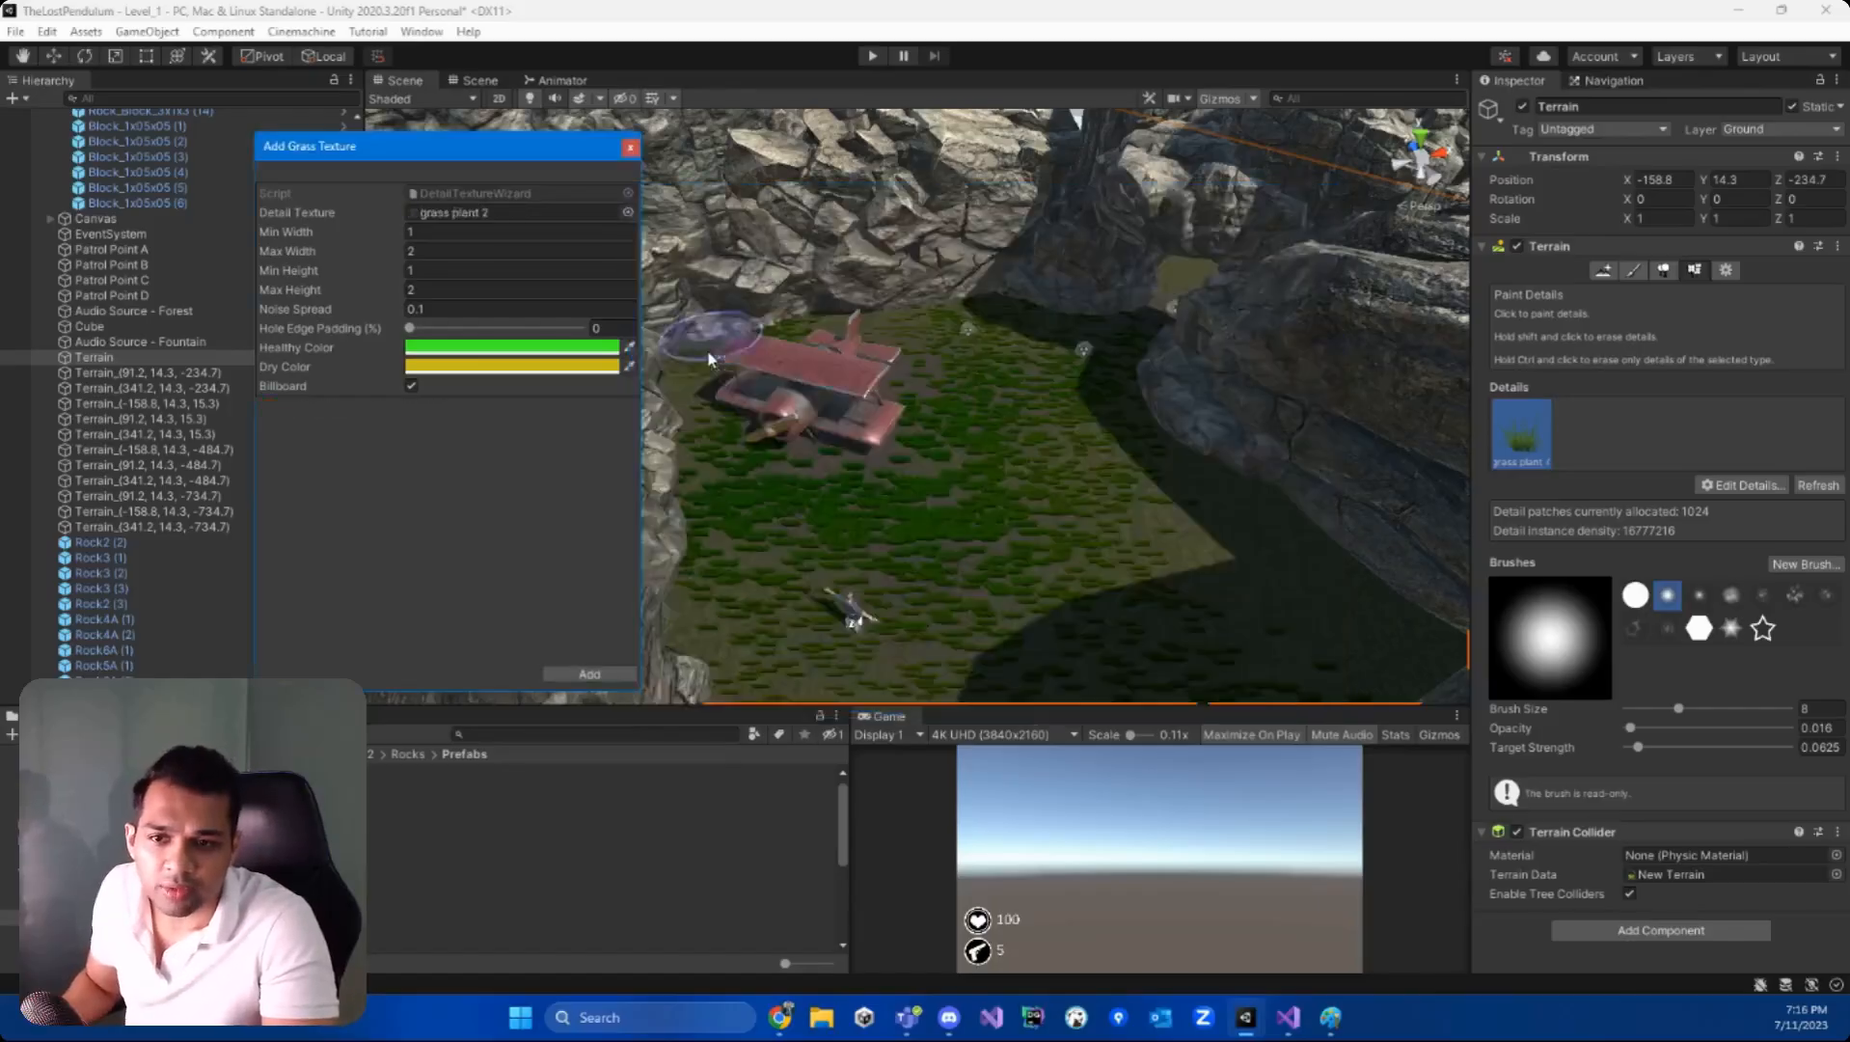
- Darken the healthy and dry colors, set the min height to 0.4 and max height to 1, and add the detail
{"action": "left_click", "coordinate": [559, 349]}
{"action": "left_click", "coordinate": [704, 482]}
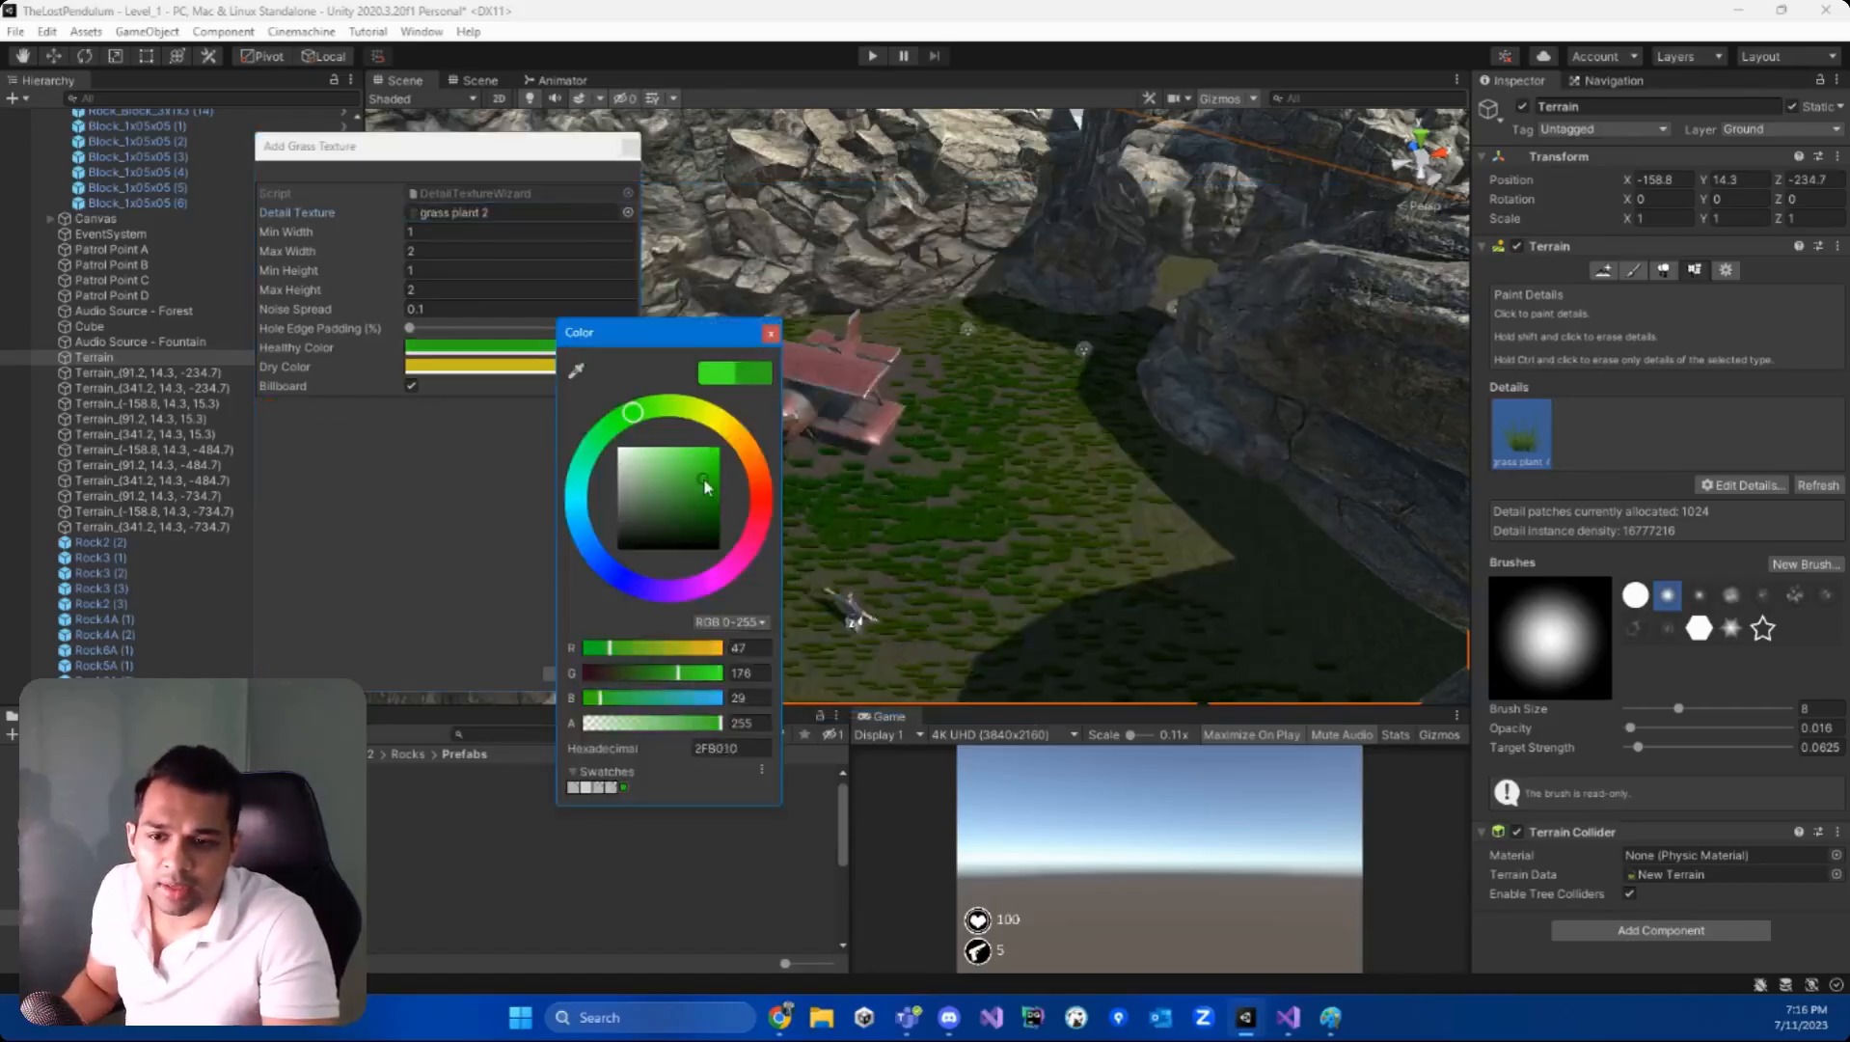
{"action": "left_click", "coordinate": [770, 333]}
{"action": "left_click", "coordinate": [478, 366]}
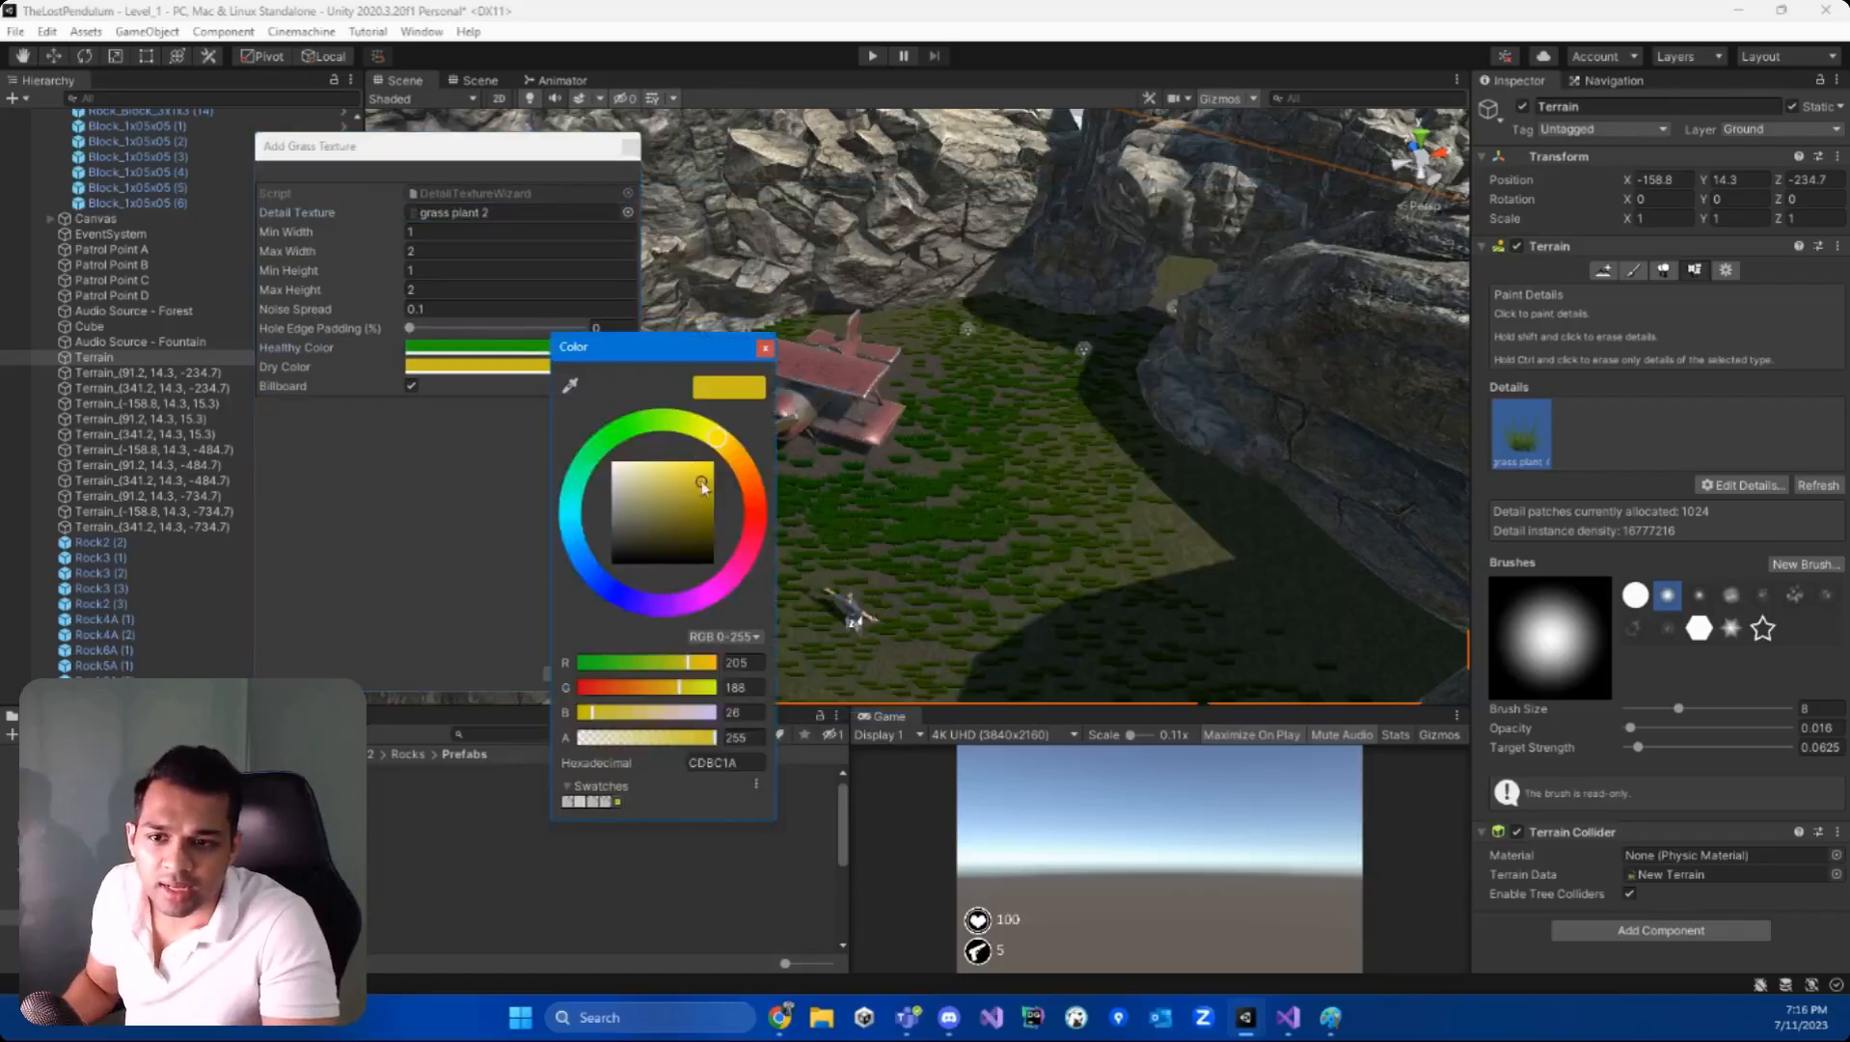
{"action": "left_click_drag", "start_coordinate": [706, 489], "coordinate": [704, 502]}
{"action": "left_click", "coordinate": [765, 349]}
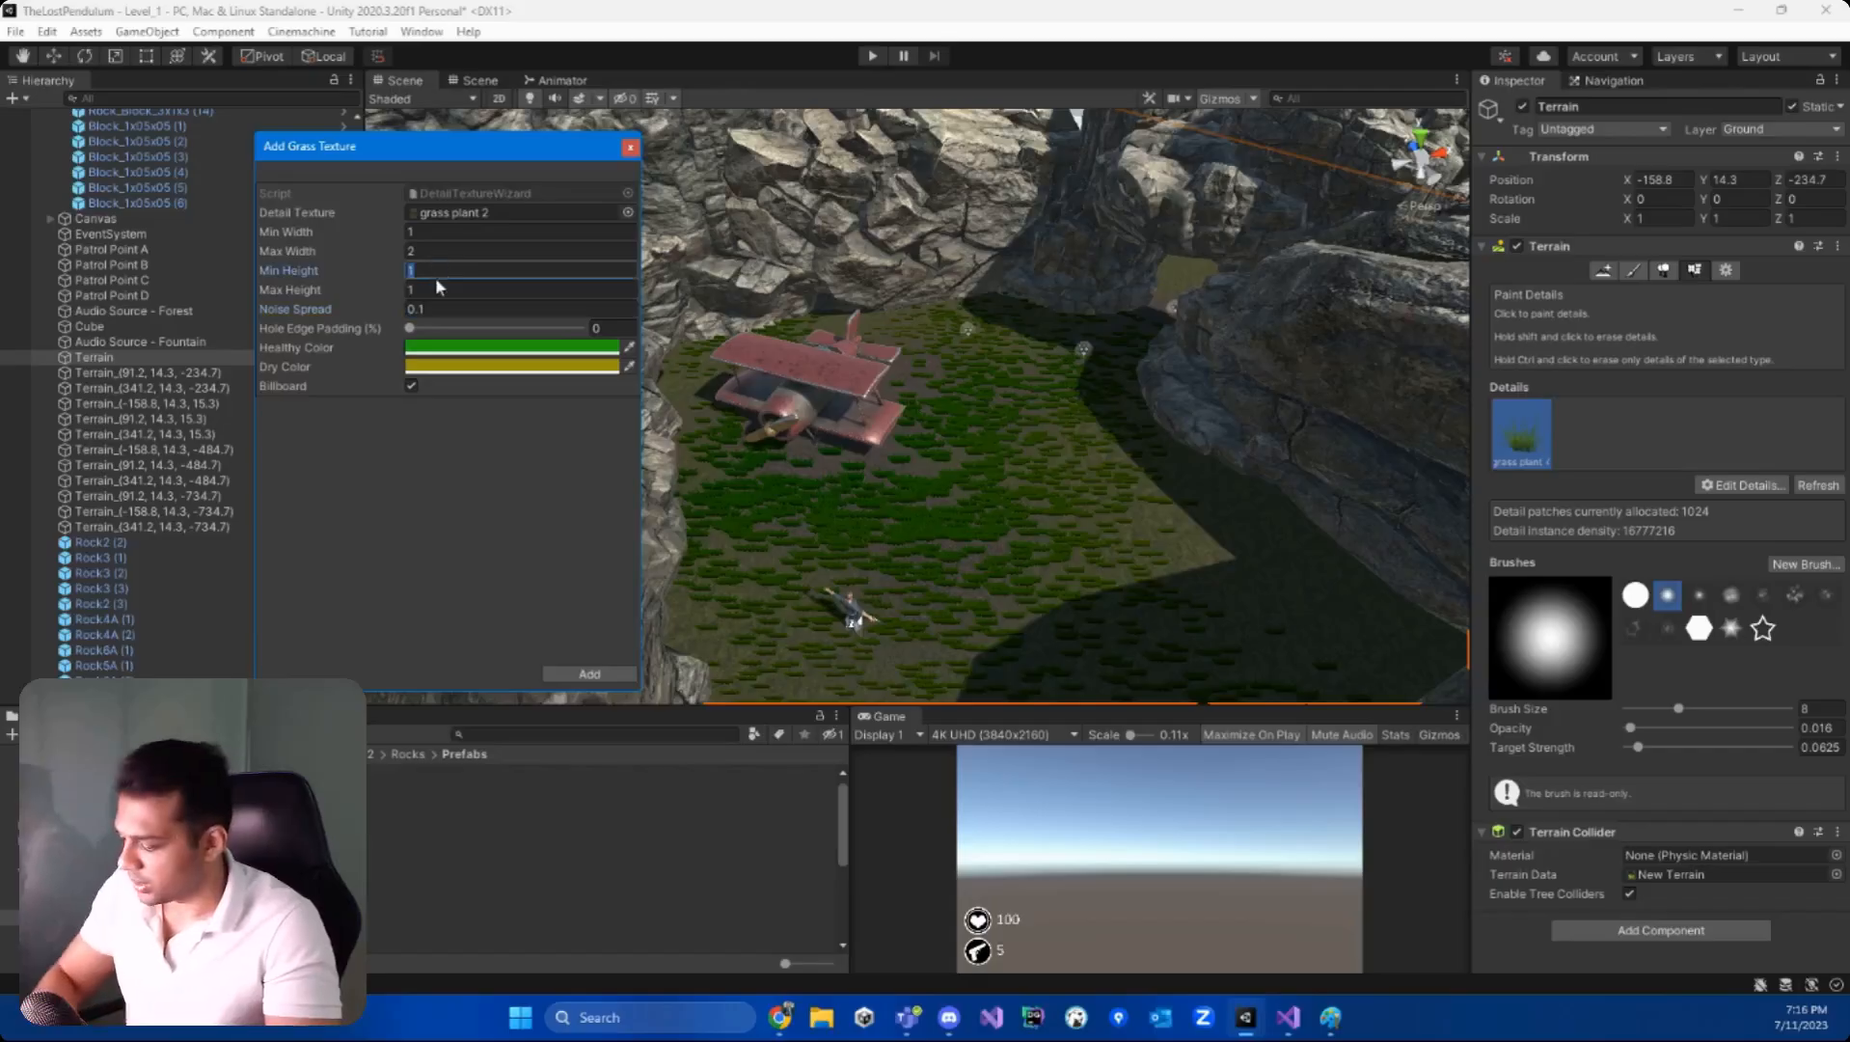
{"action": "type", "text": "0.4"}
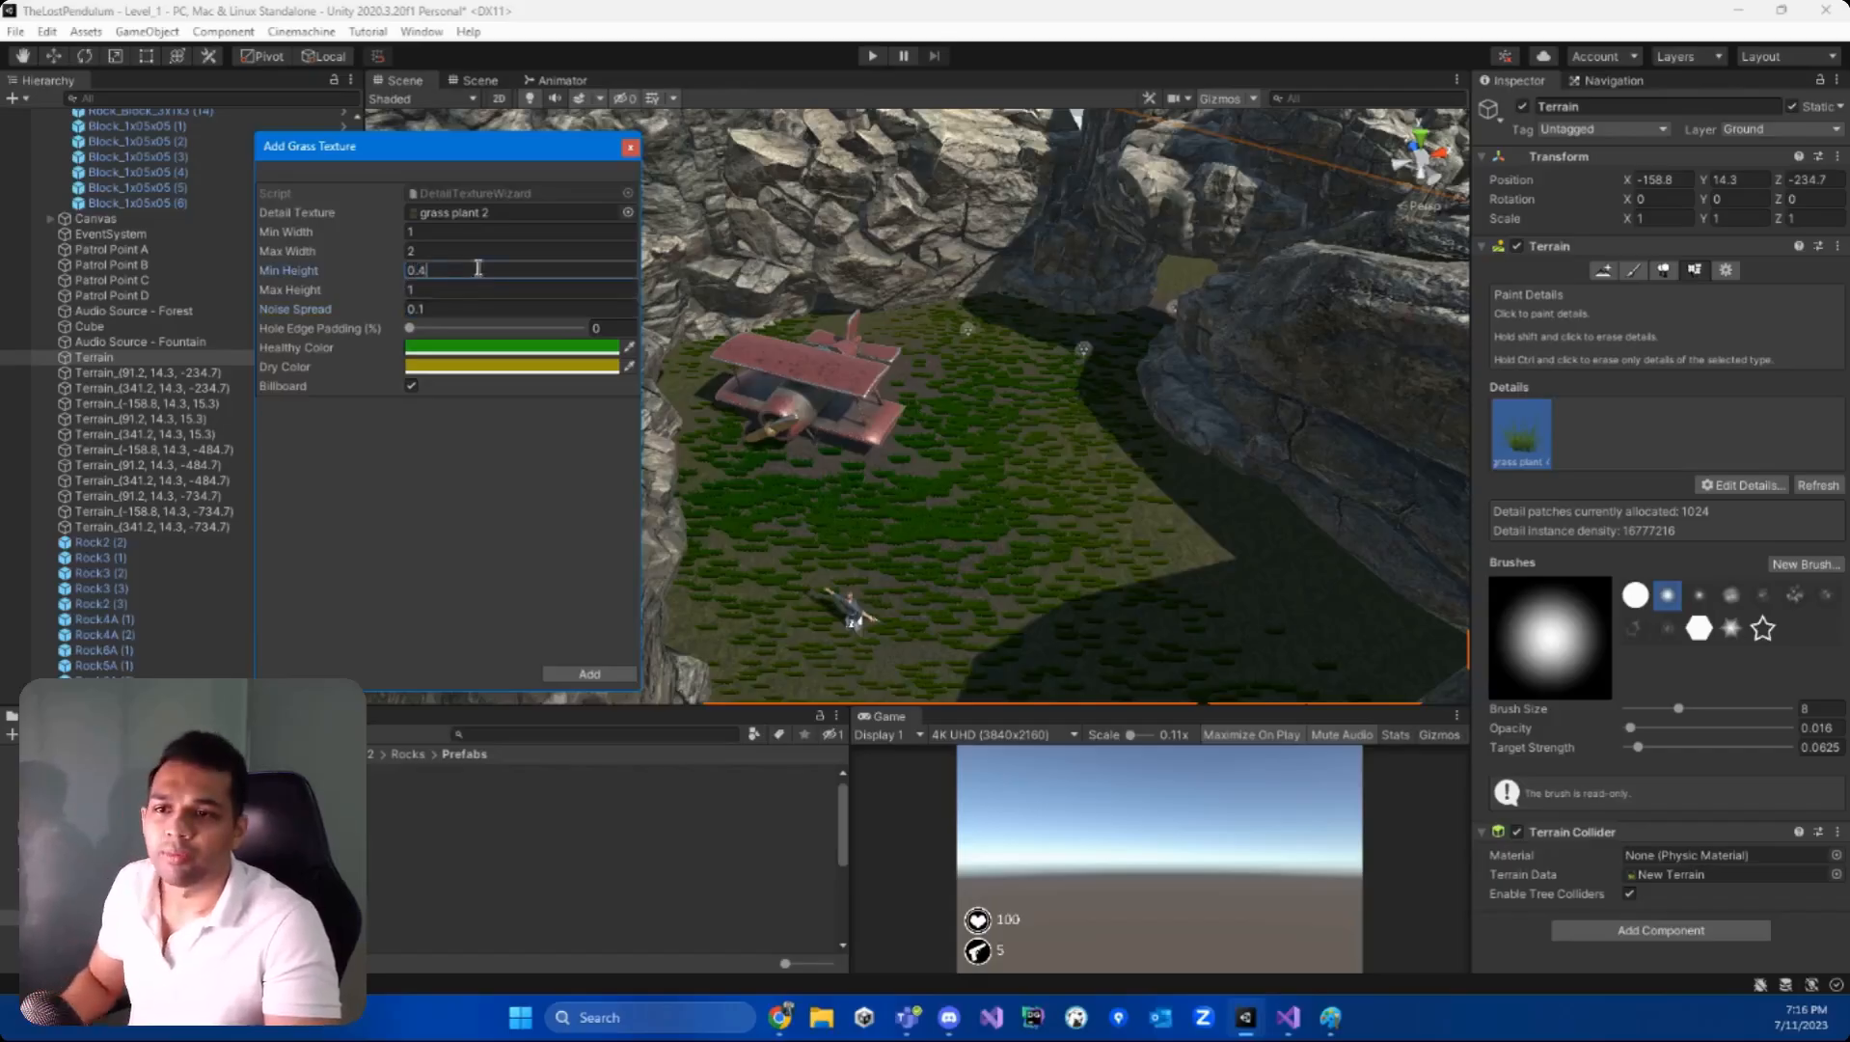
{"action": "left_click", "coordinate": [589, 673]}
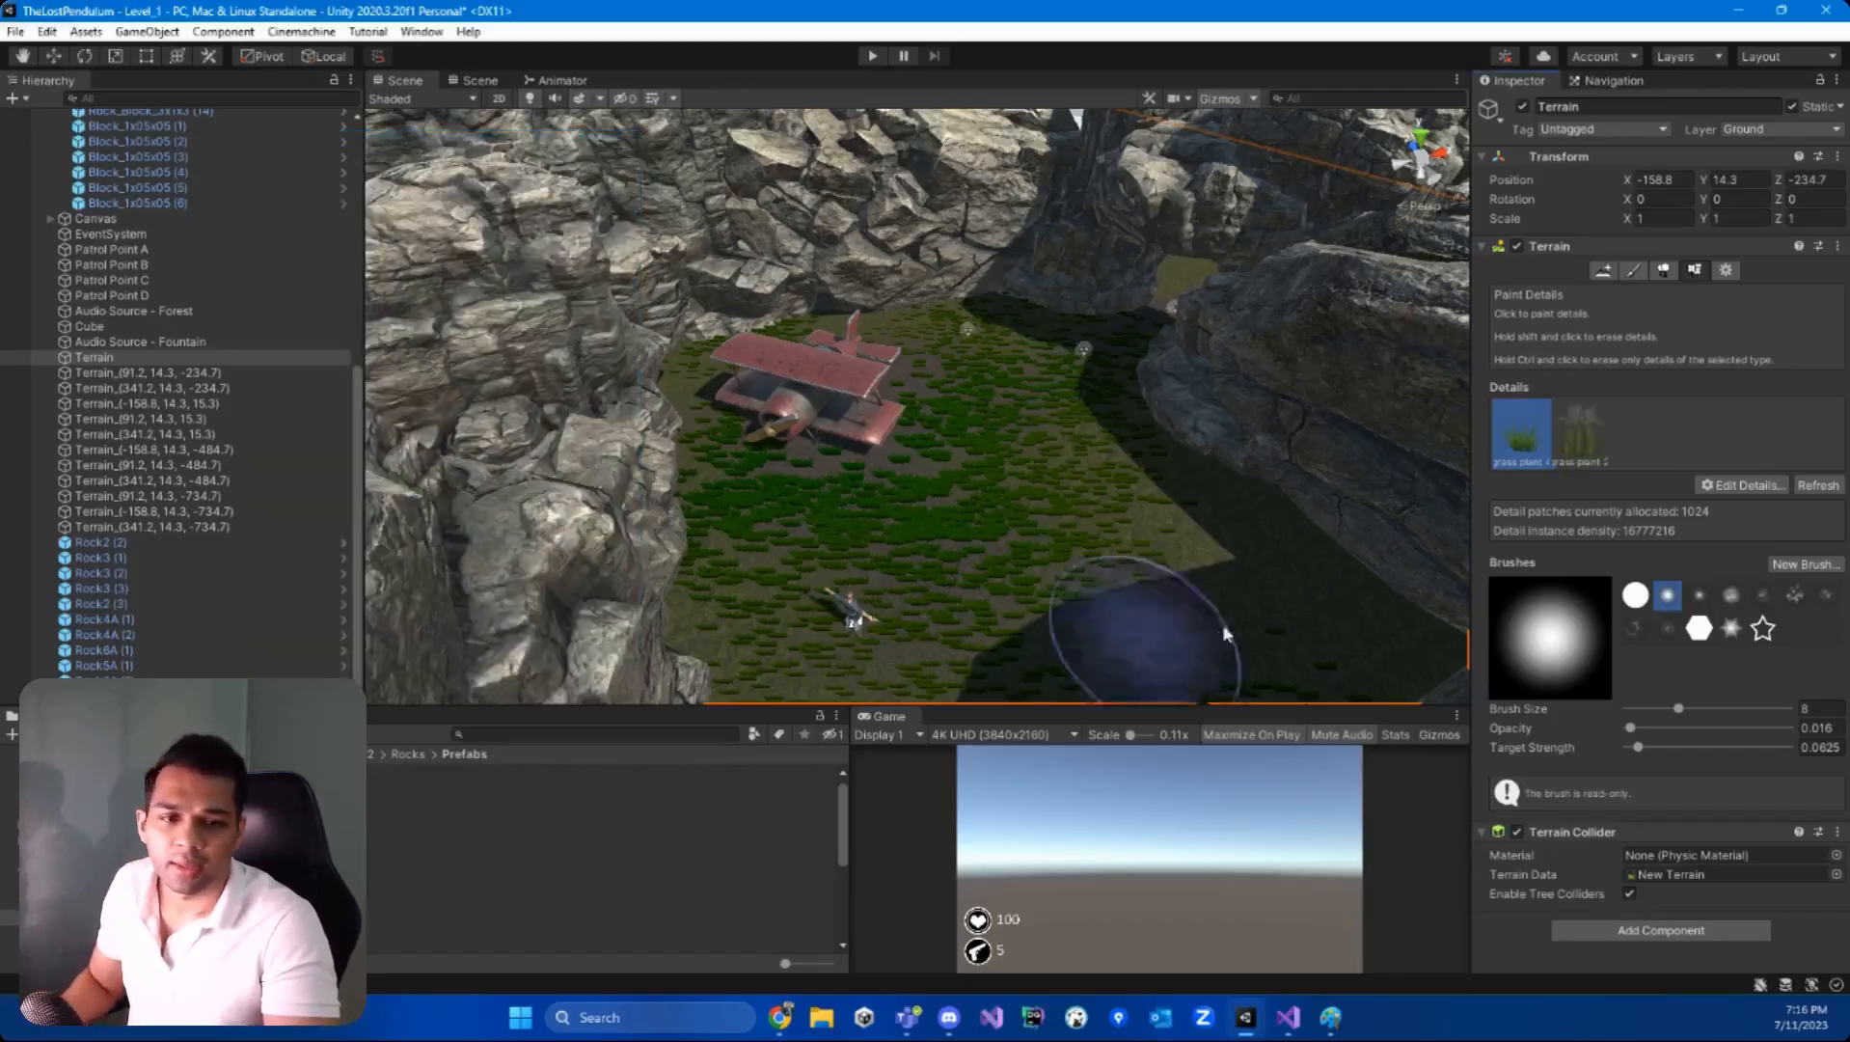
- Paint grass plant 2 across the ground around the biplane and character with the current brush settings
{"action": "left_click", "coordinate": [1578, 432]}
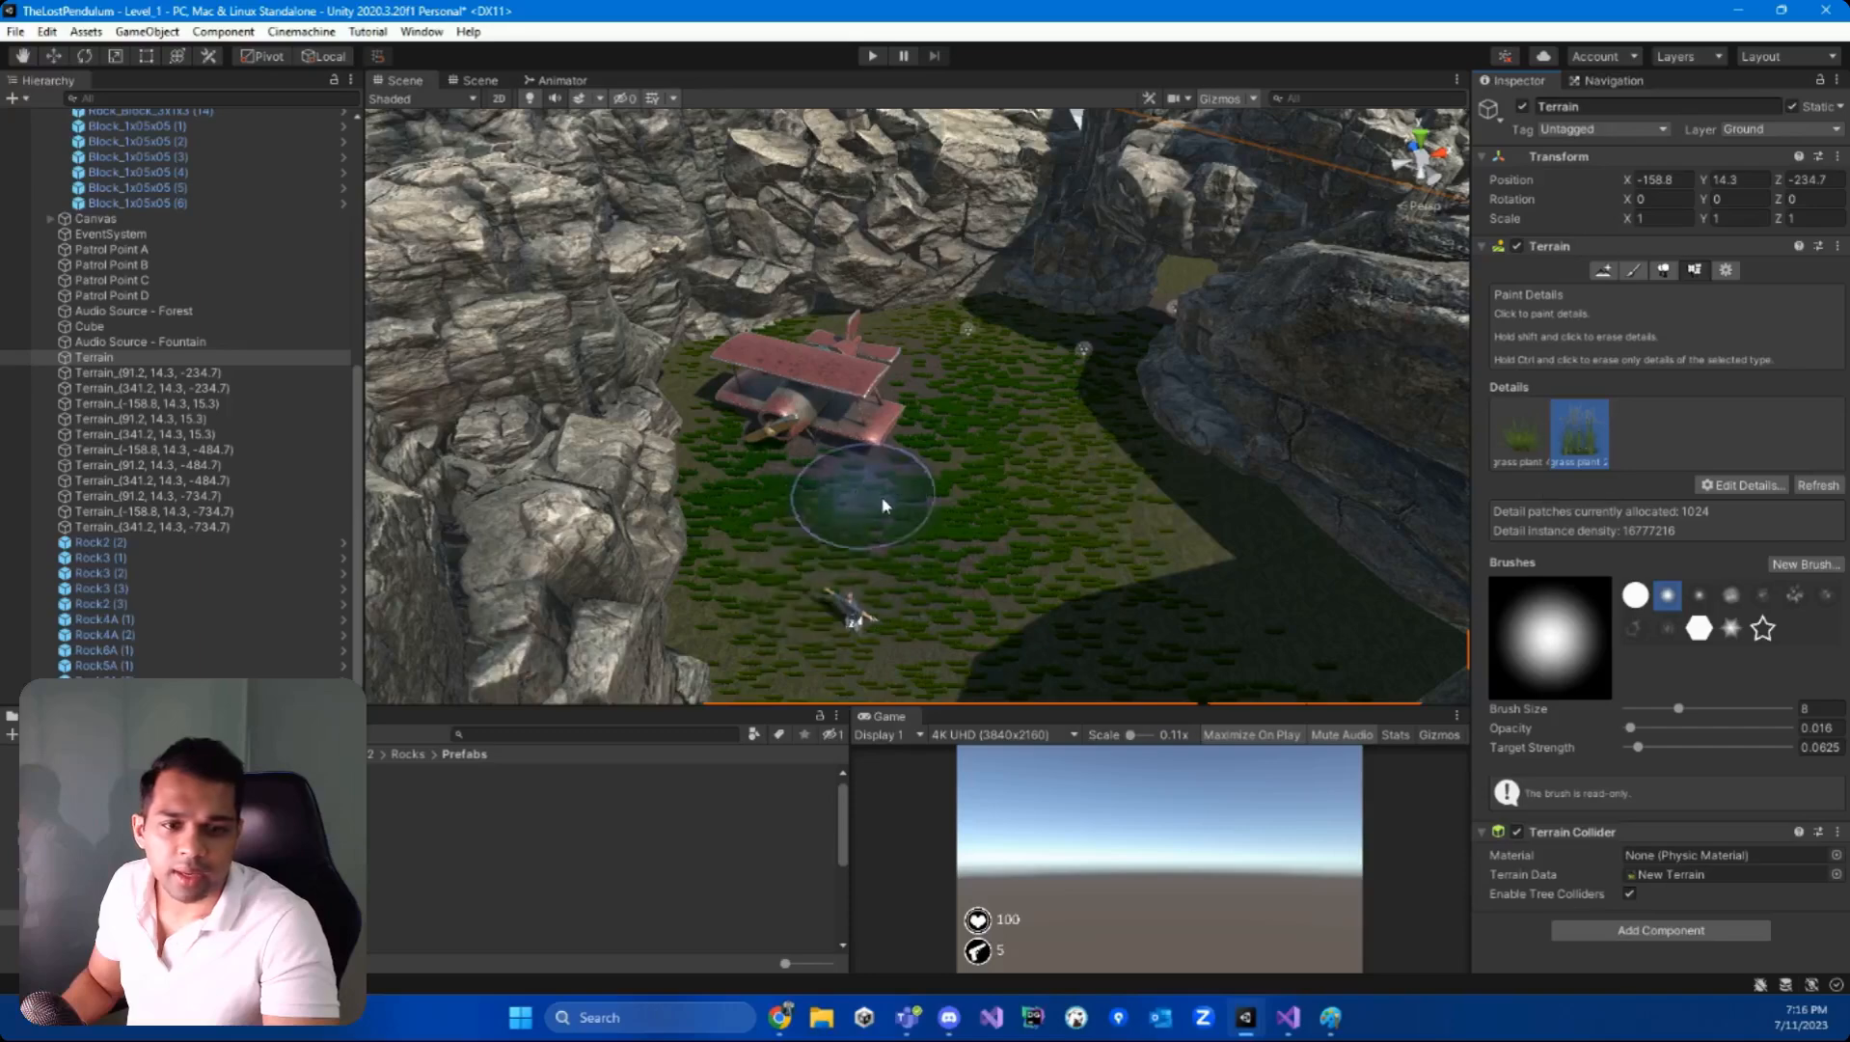
{"action": "scroll", "coordinate": [868, 522], "scroll_direction": "up", "scroll_amount": 10}
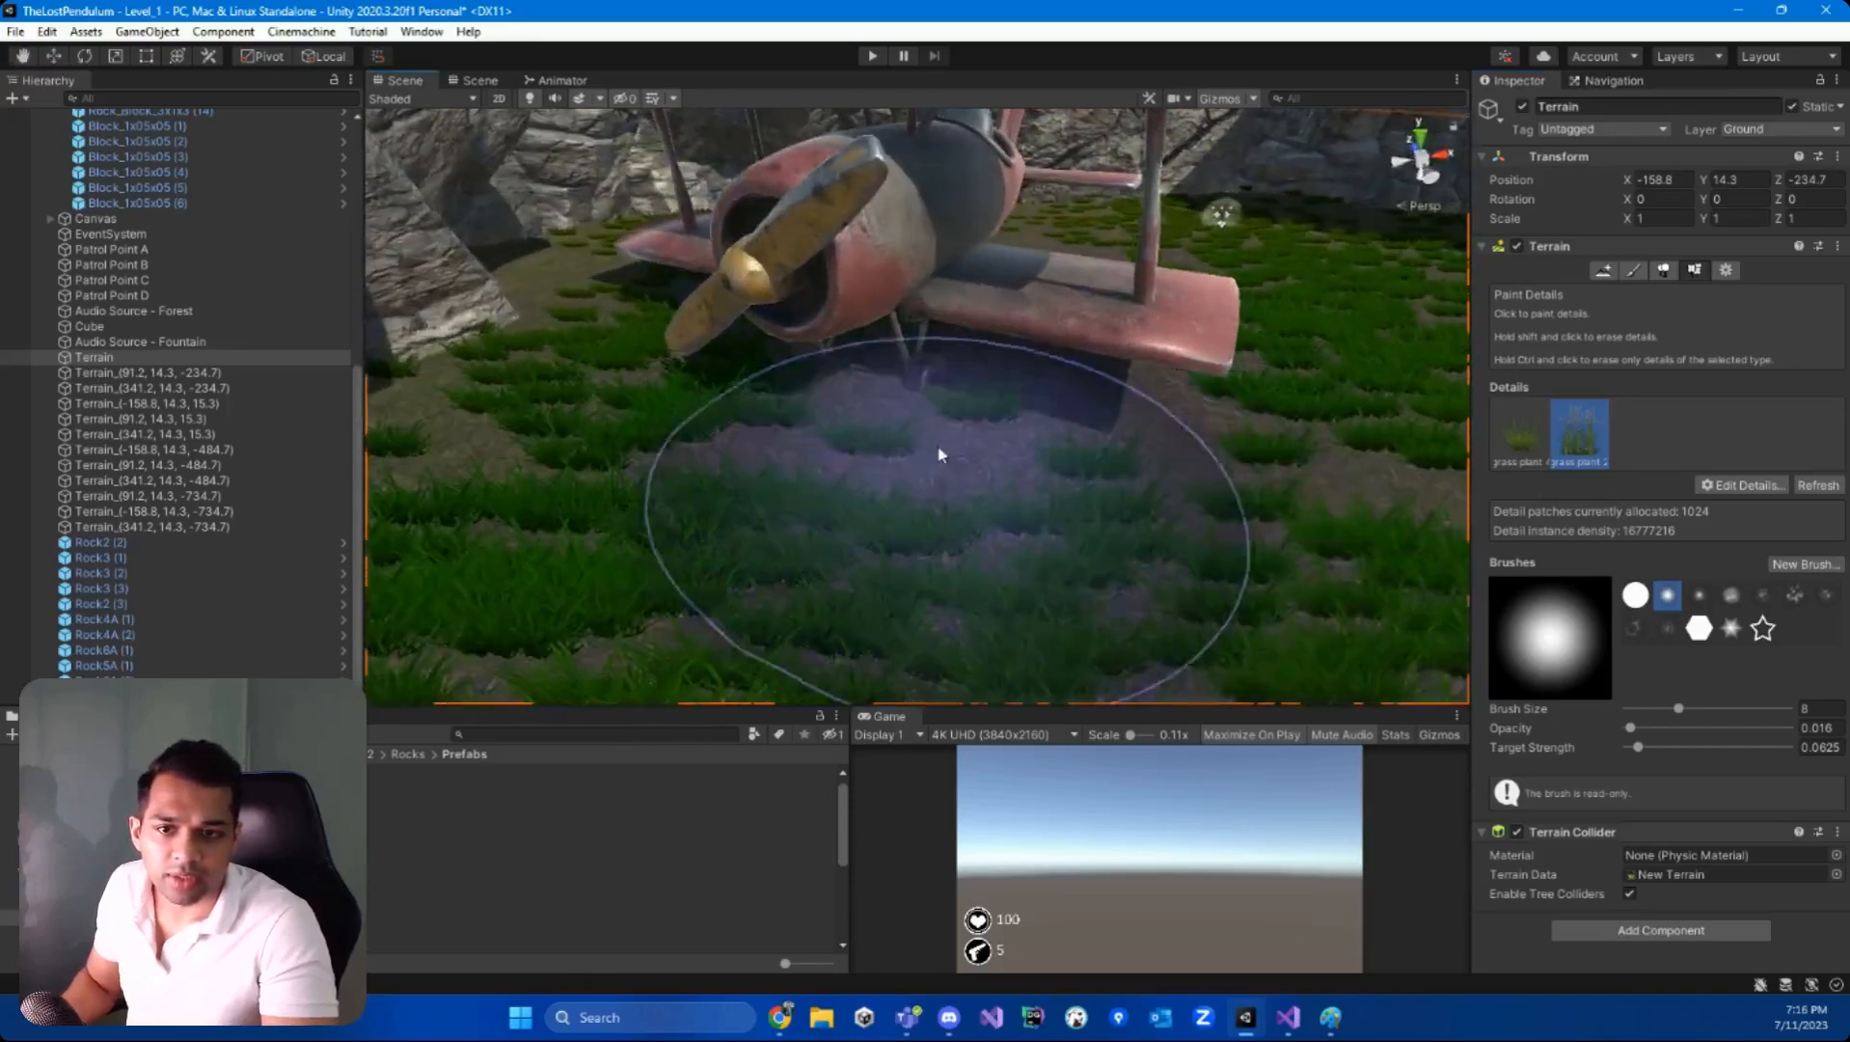
{"action": "key", "text": "s"}
{"action": "right_click_drag", "start_coordinate": [941, 455], "coordinate": [1242, 487]}
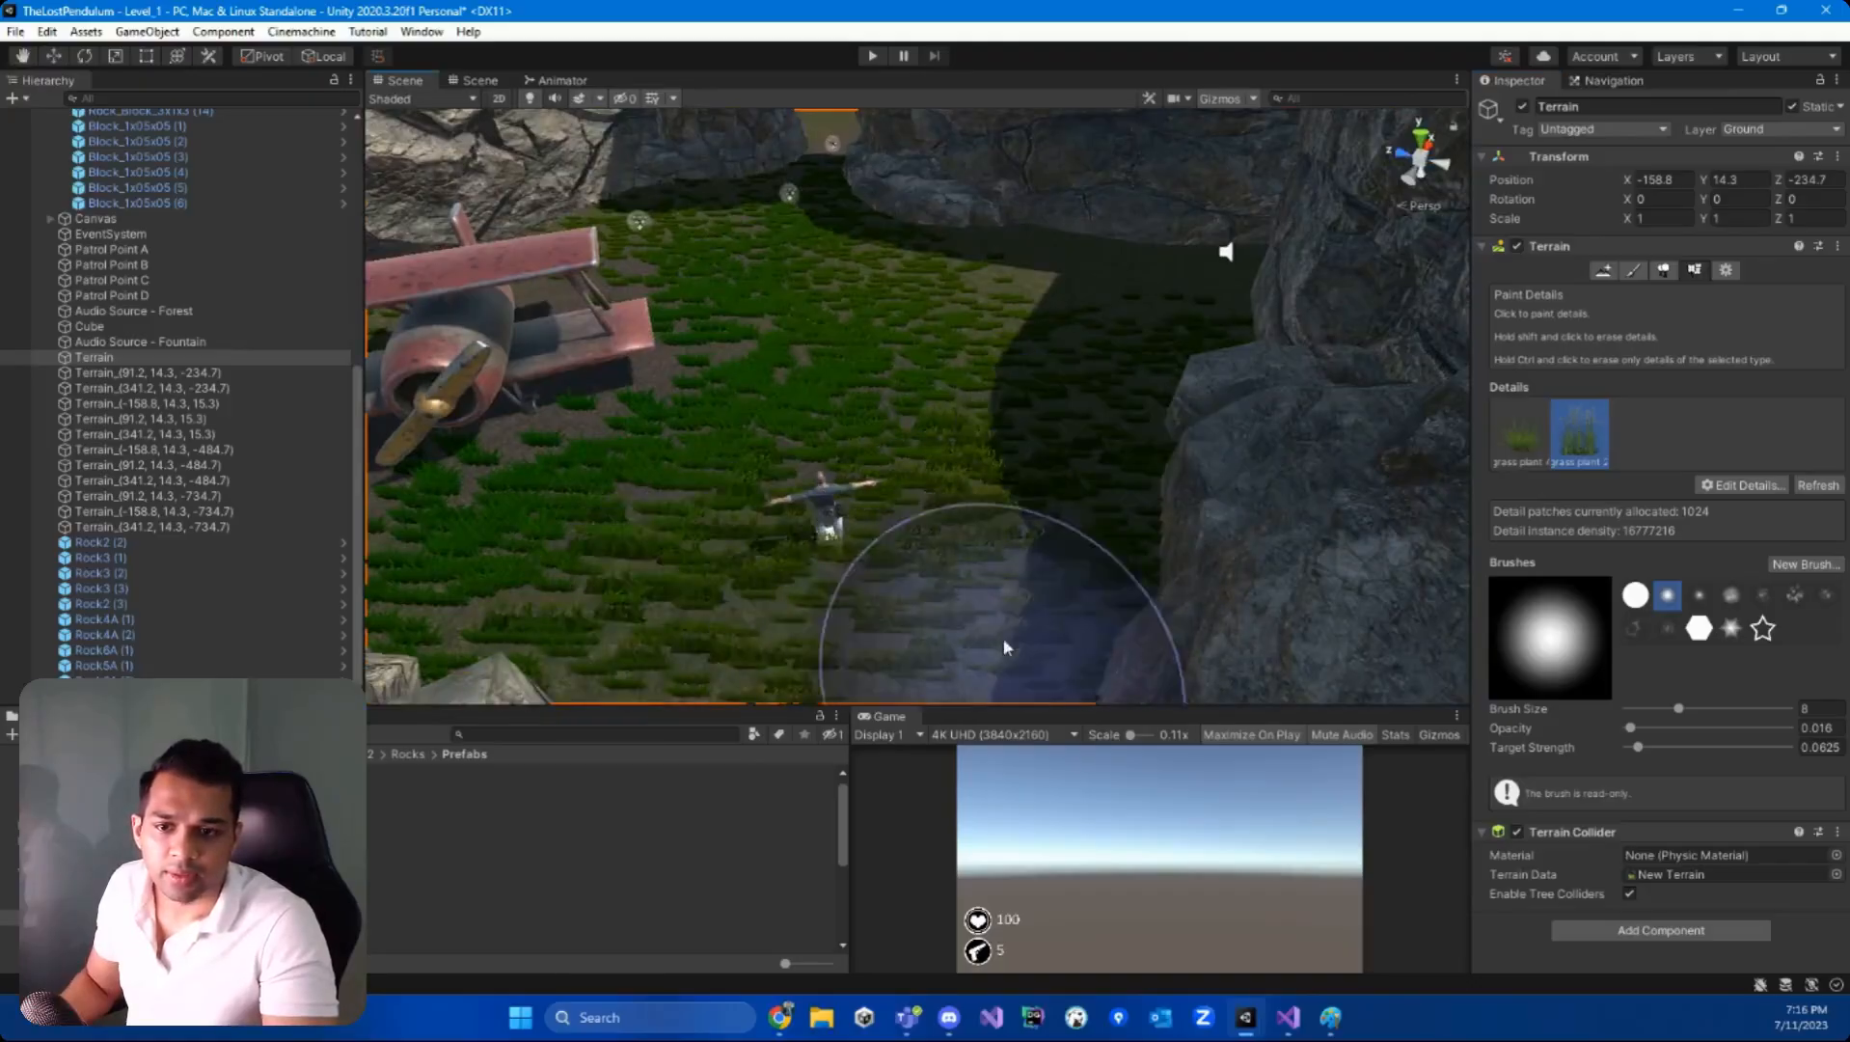
{"action": "right_click_drag", "start_coordinate": [848, 607], "coordinate": [647, 569]}
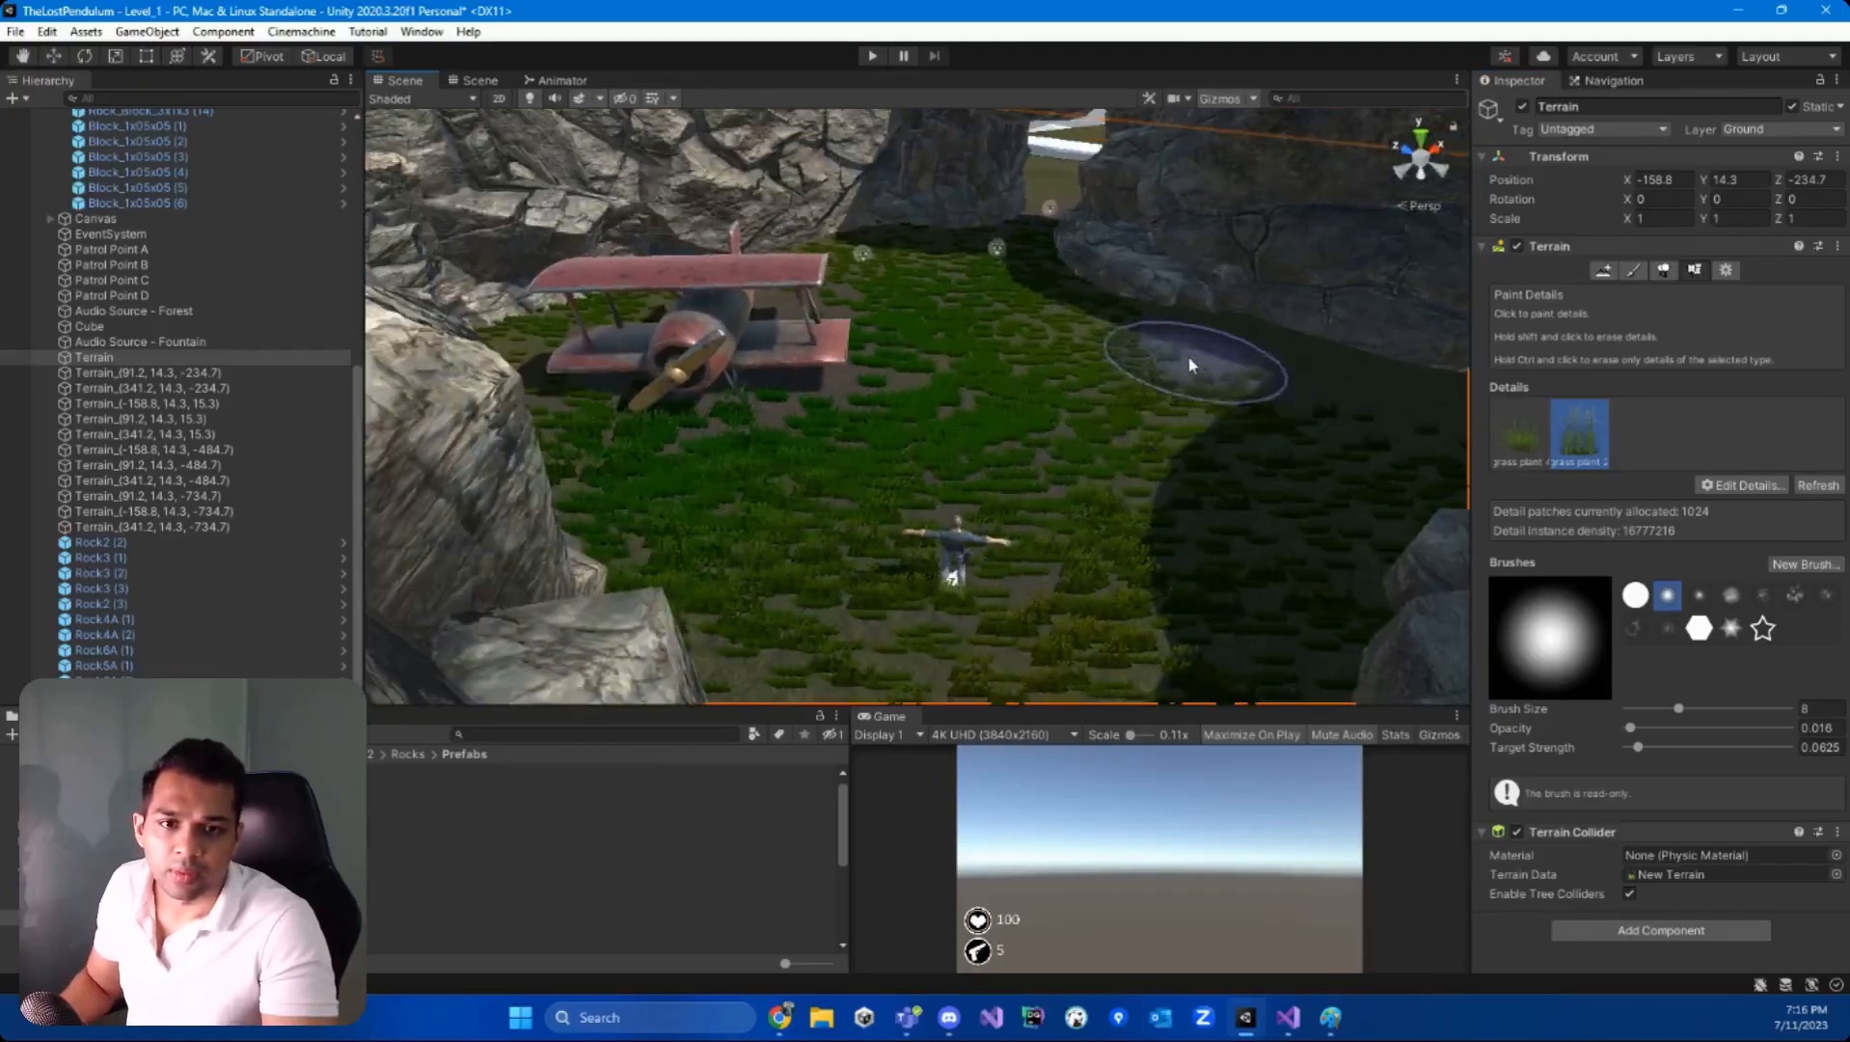
{"action": "right_click_drag", "start_coordinate": [1205, 322], "coordinate": [986, 394]}
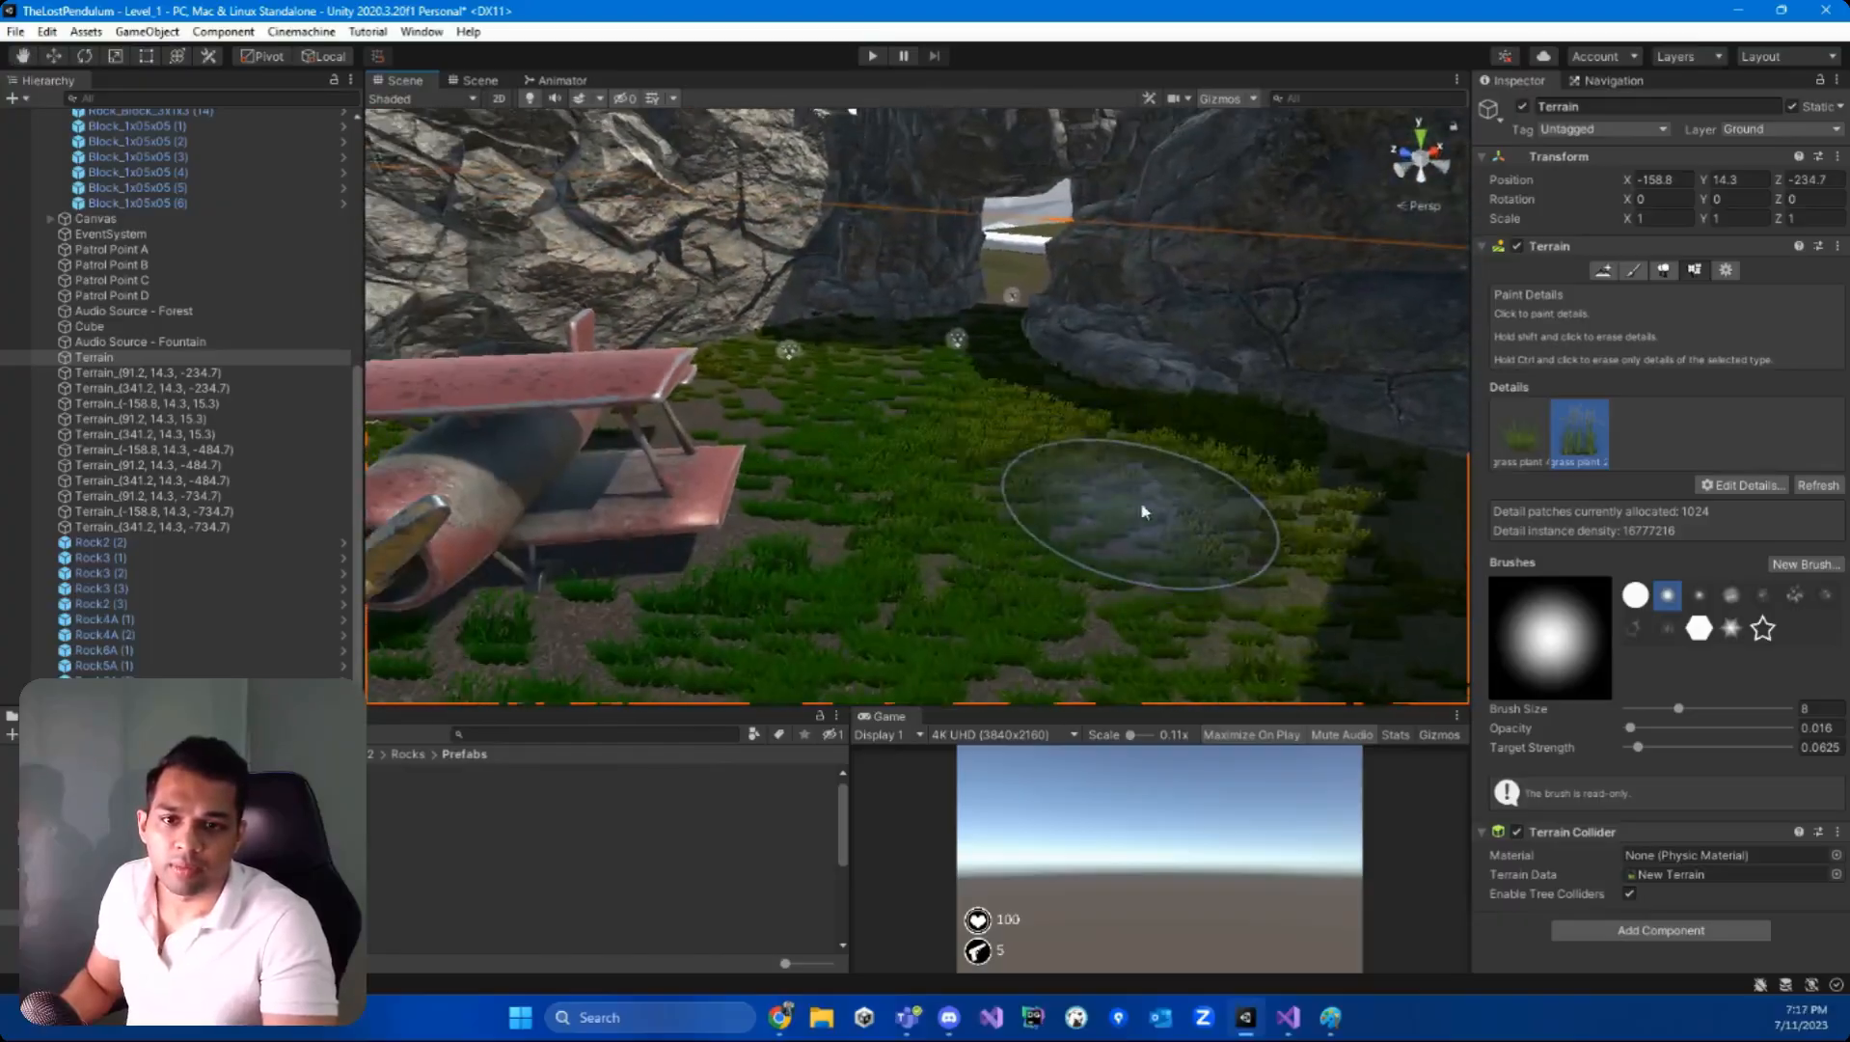
- Run the level in play mode, walk the character through the mixed grass to inspect it, and stop
{"action": "left_click", "coordinate": [873, 56]}
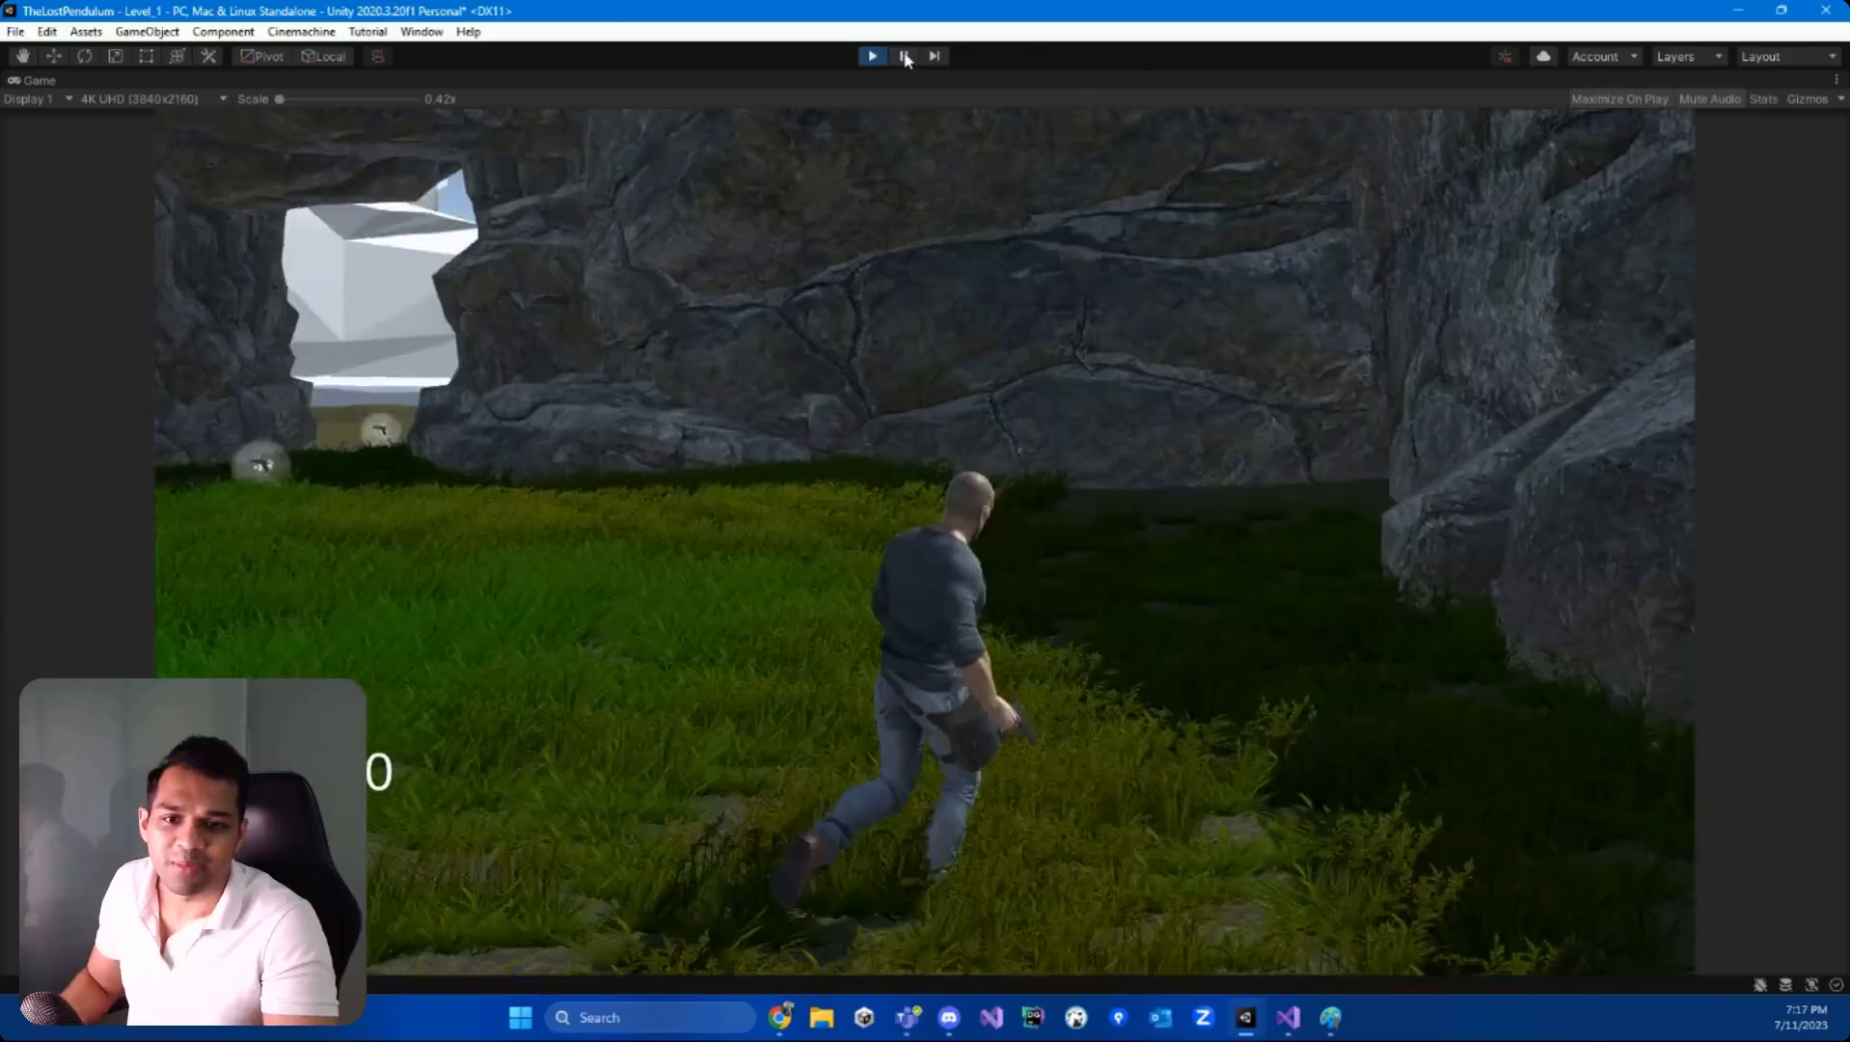
{"action": "key", "text": "w"}
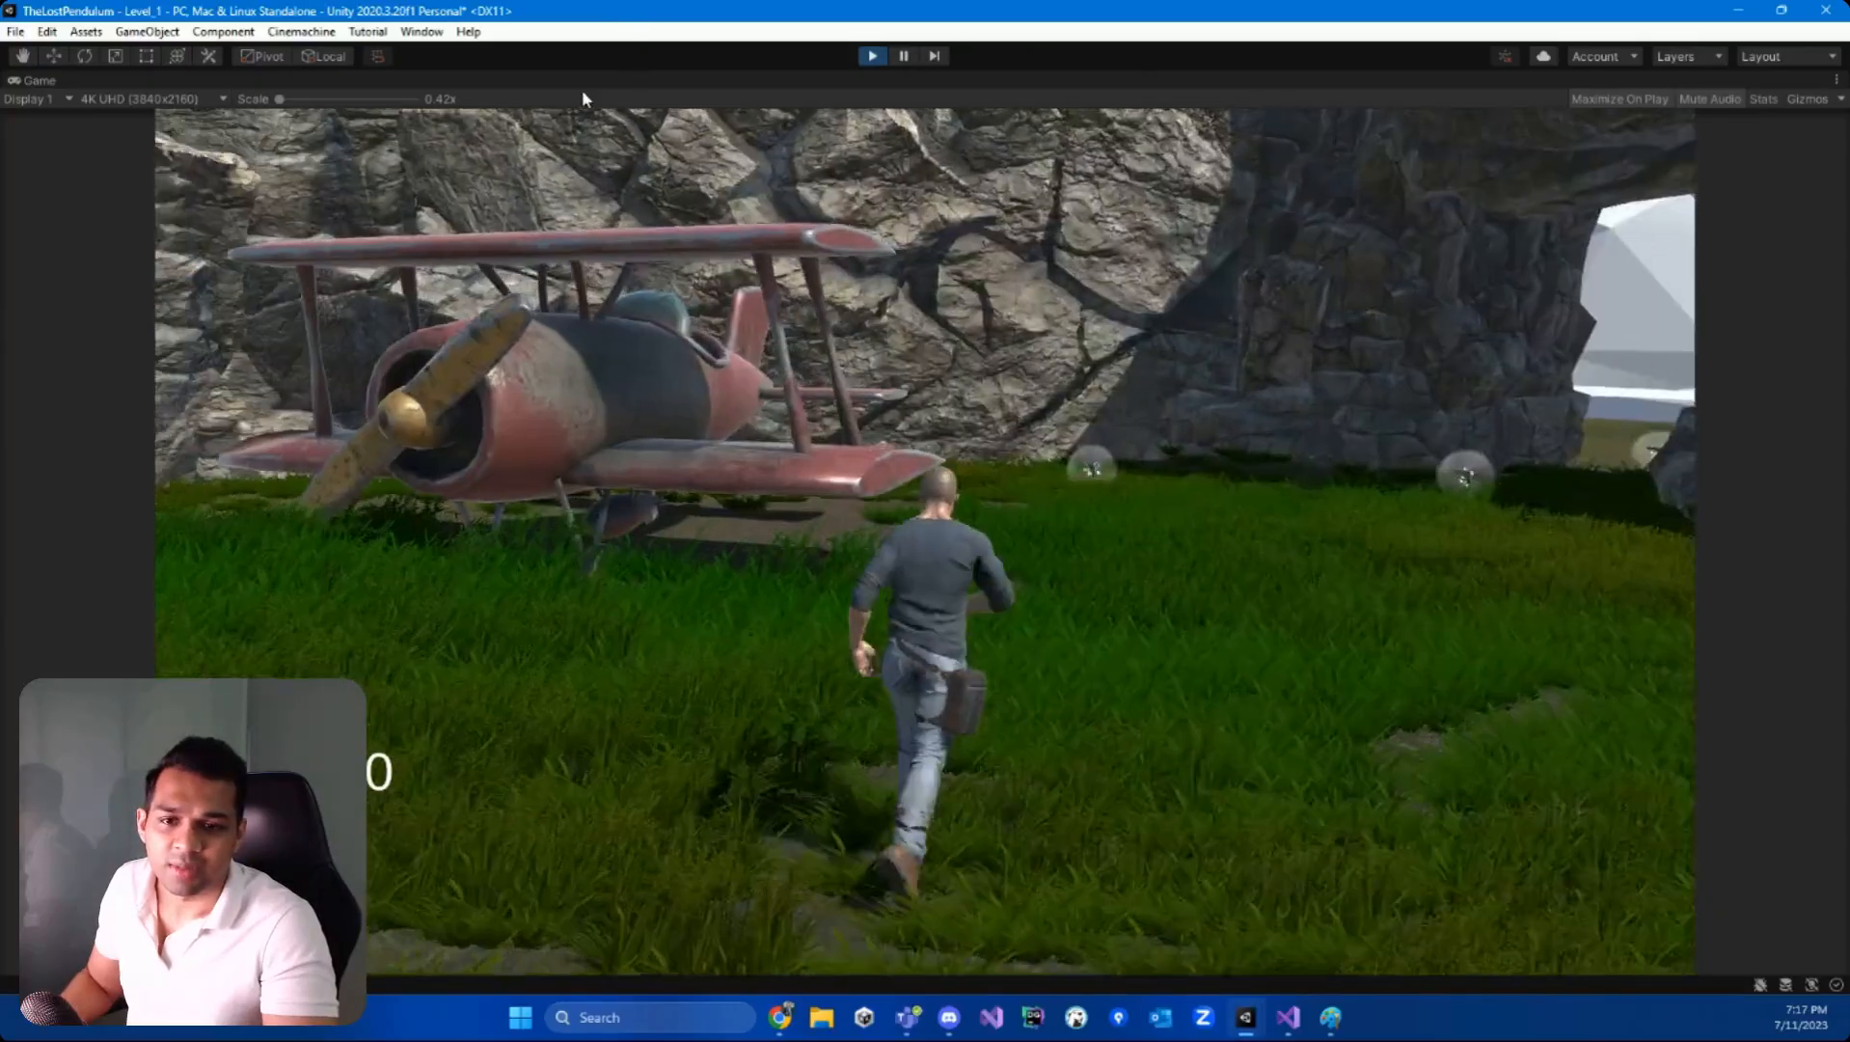
{"action": "key", "text": "w"}
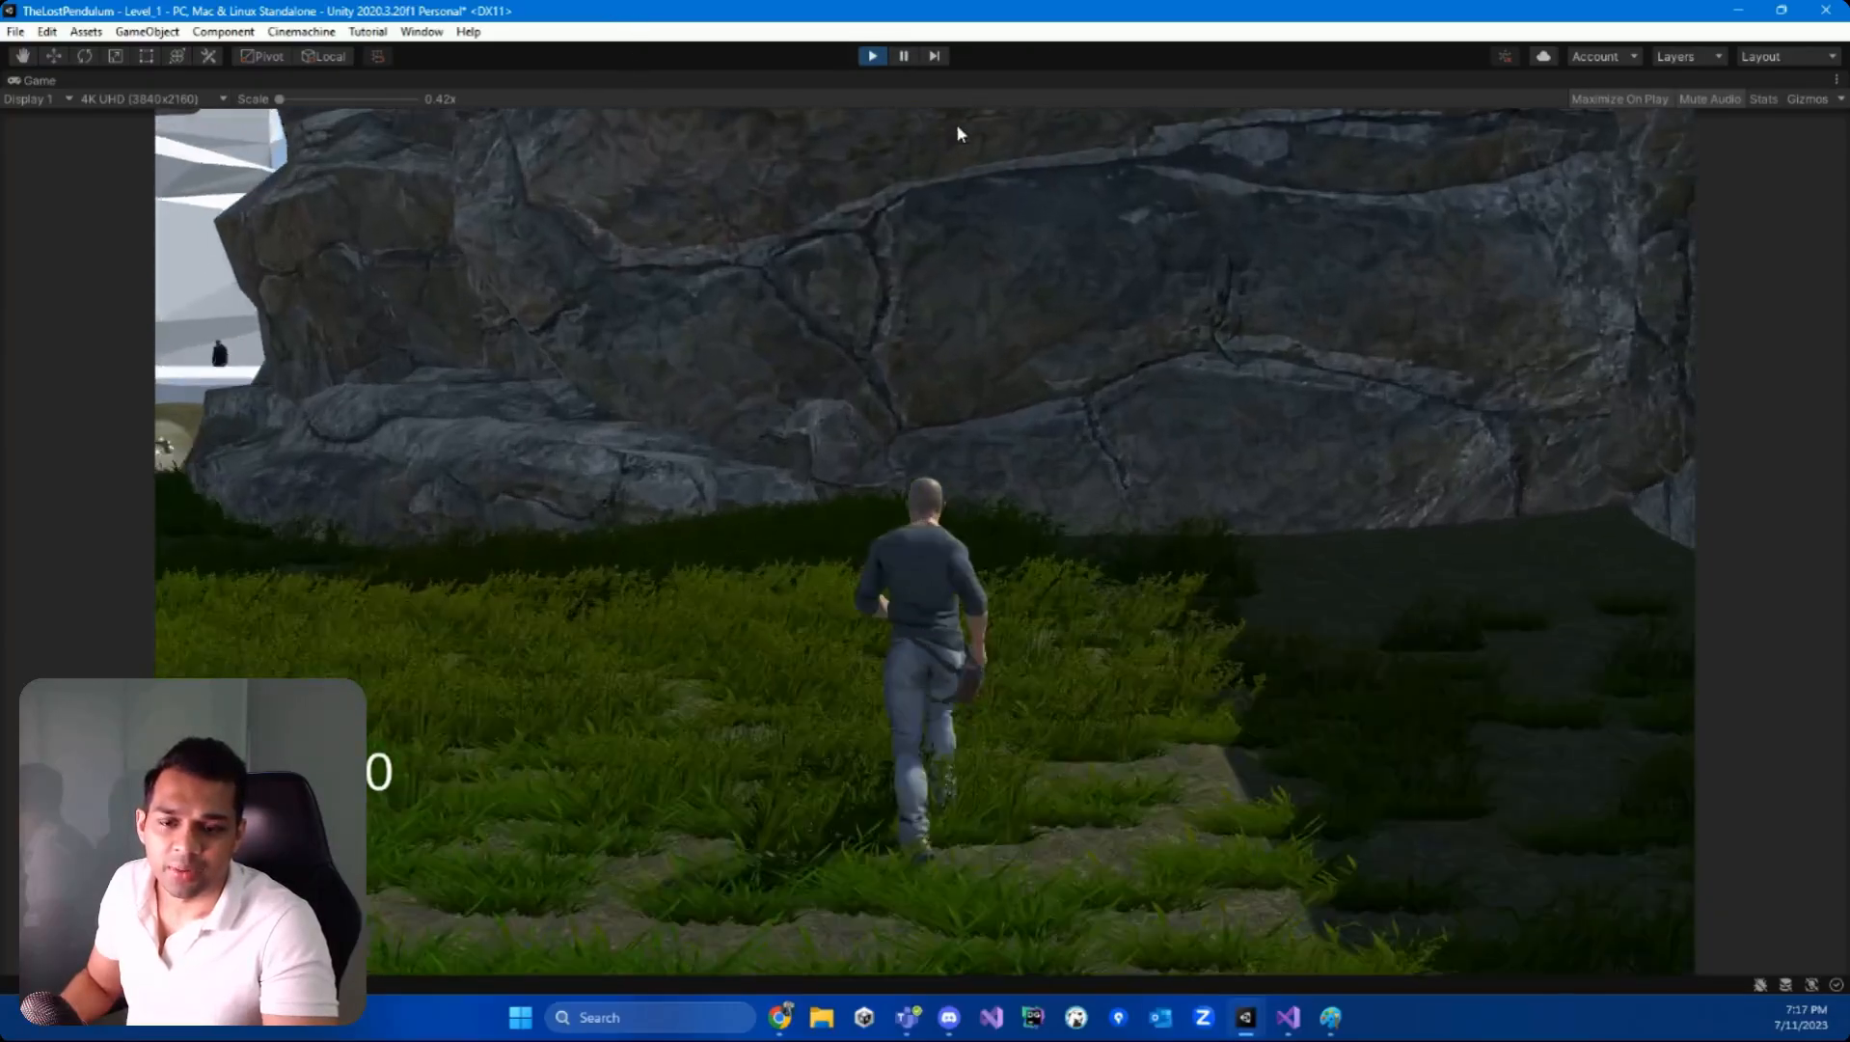
{"action": "key", "text": "w"}
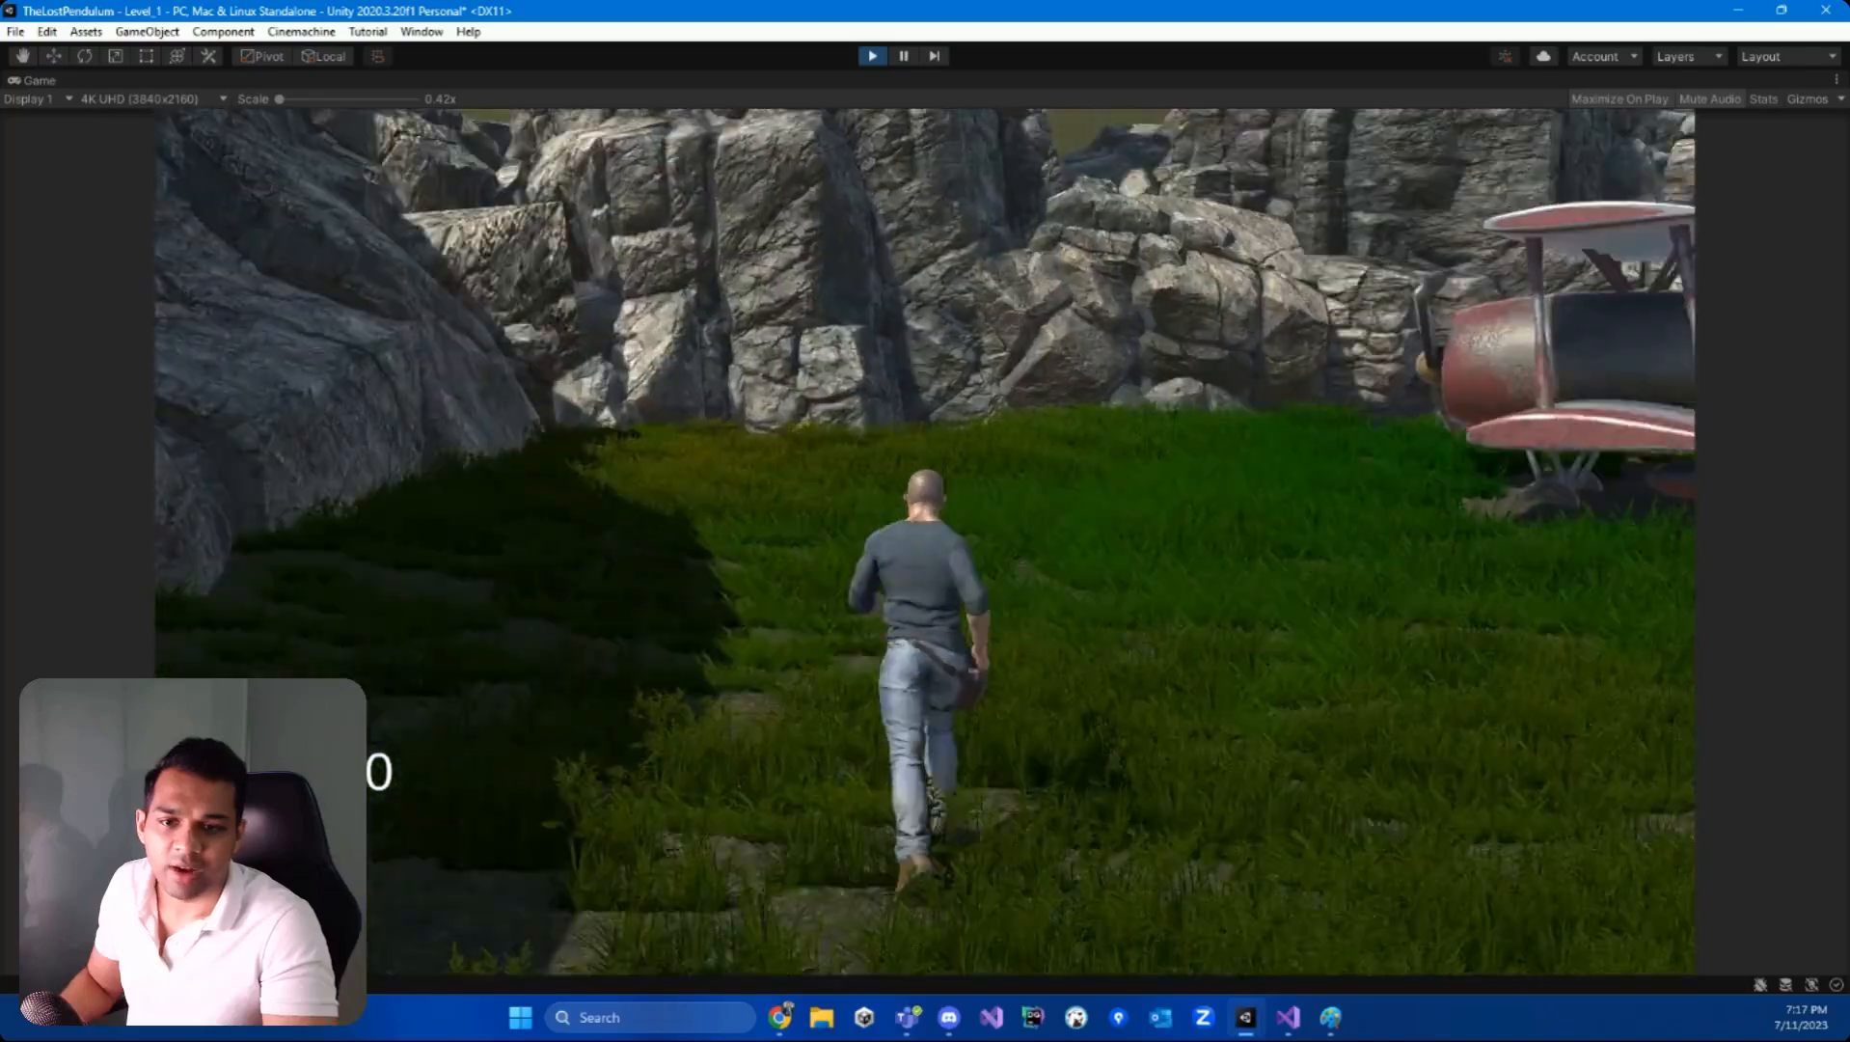
{"action": "key", "text": "w"}
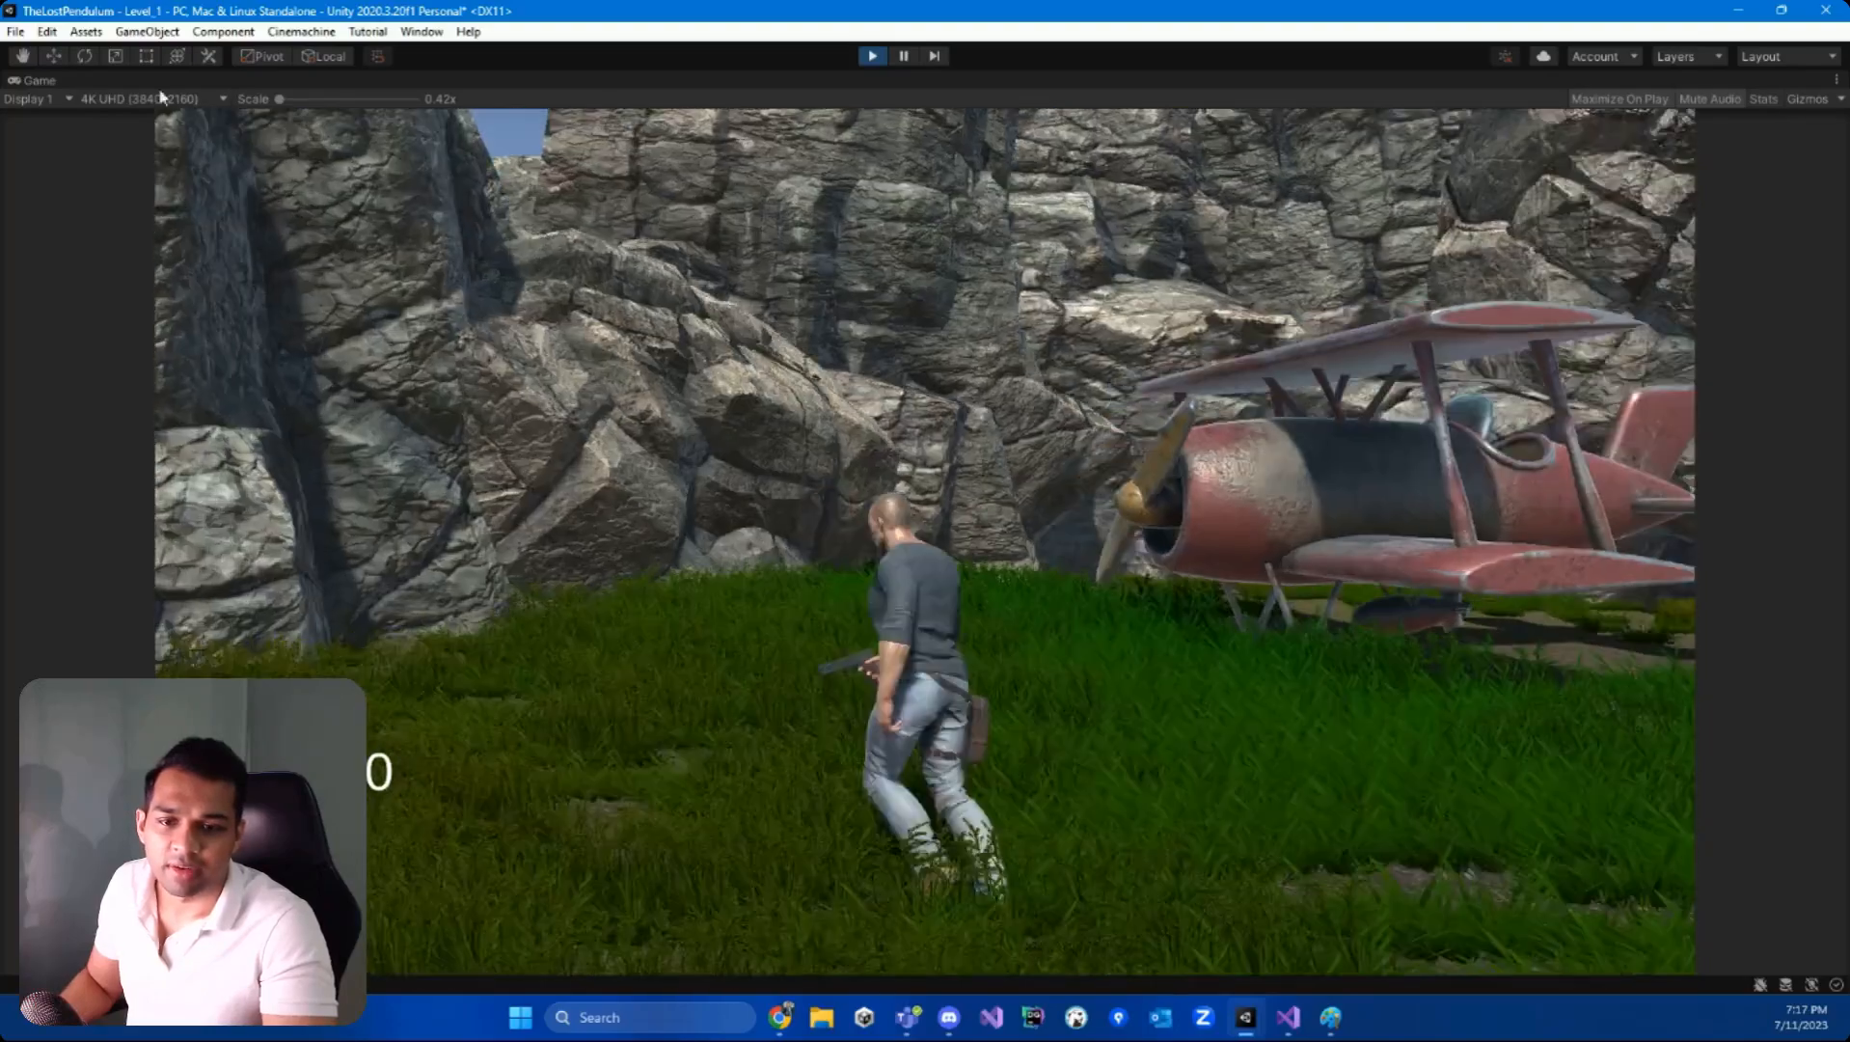
{"action": "key", "text": "w"}
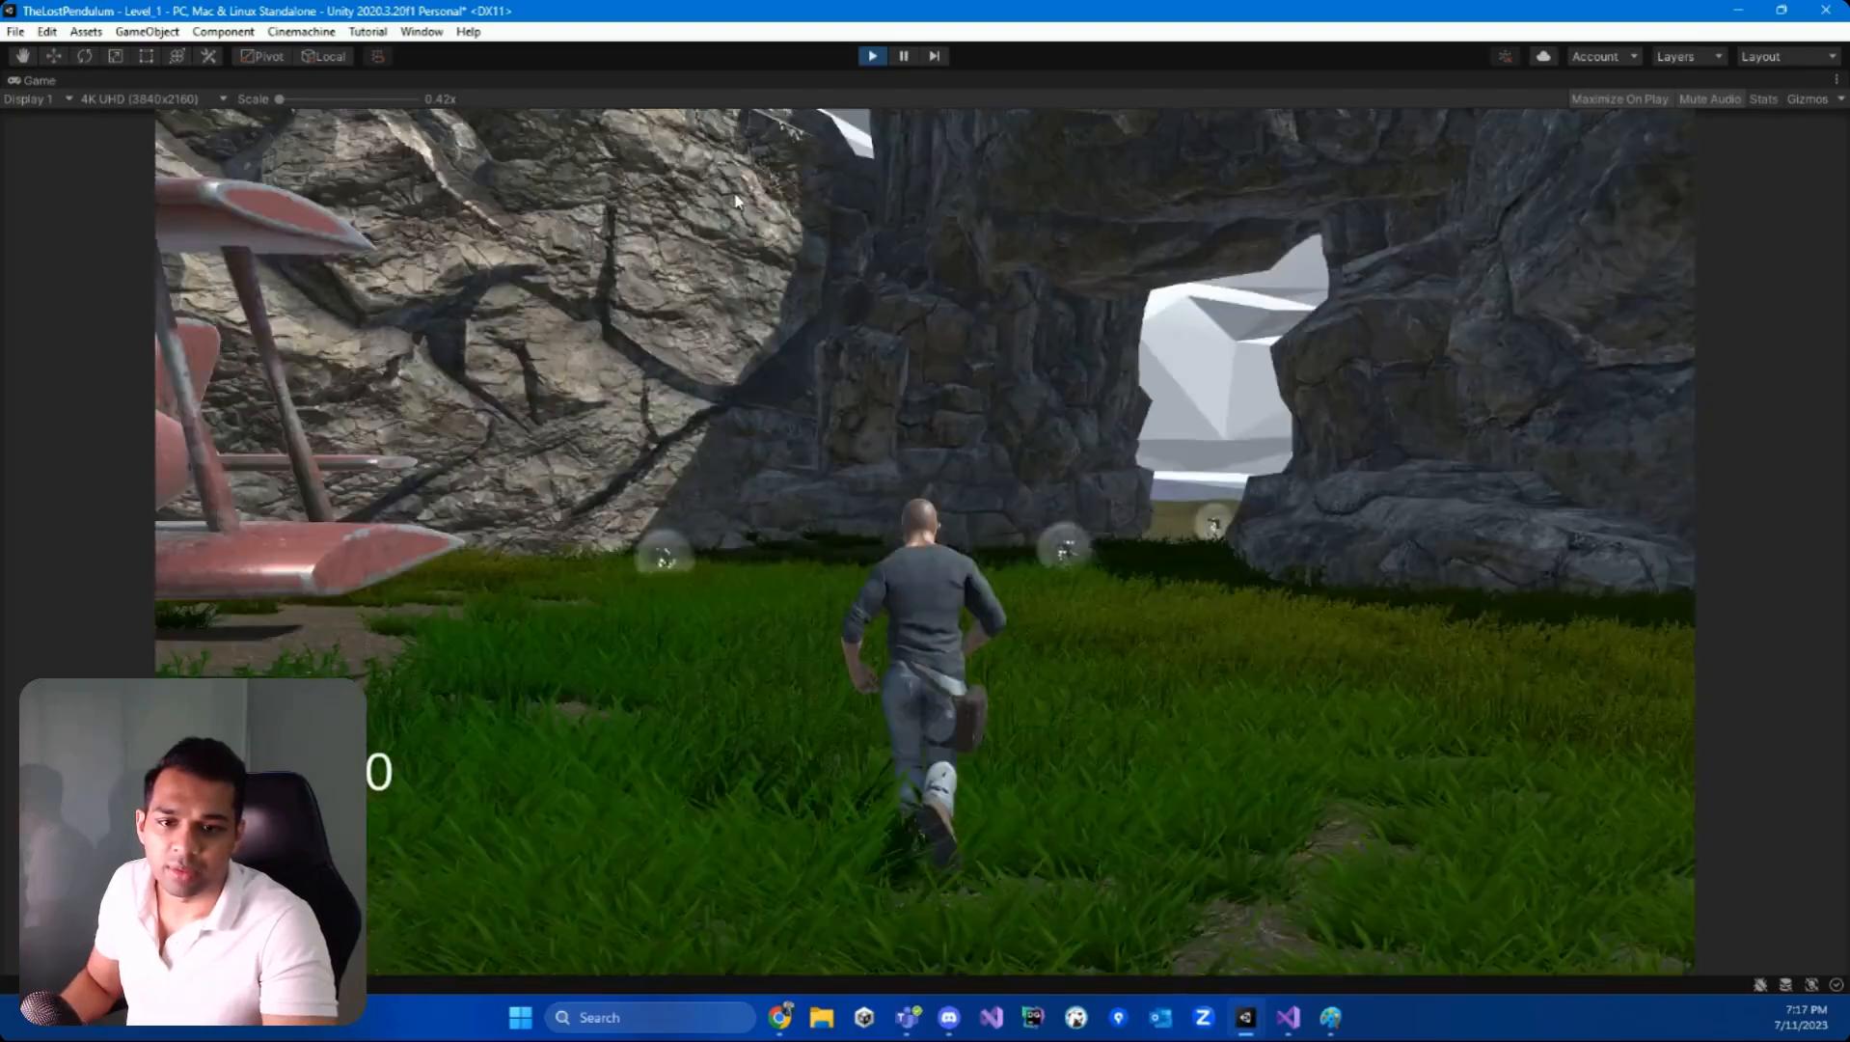
{"action": "key", "text": "w"}
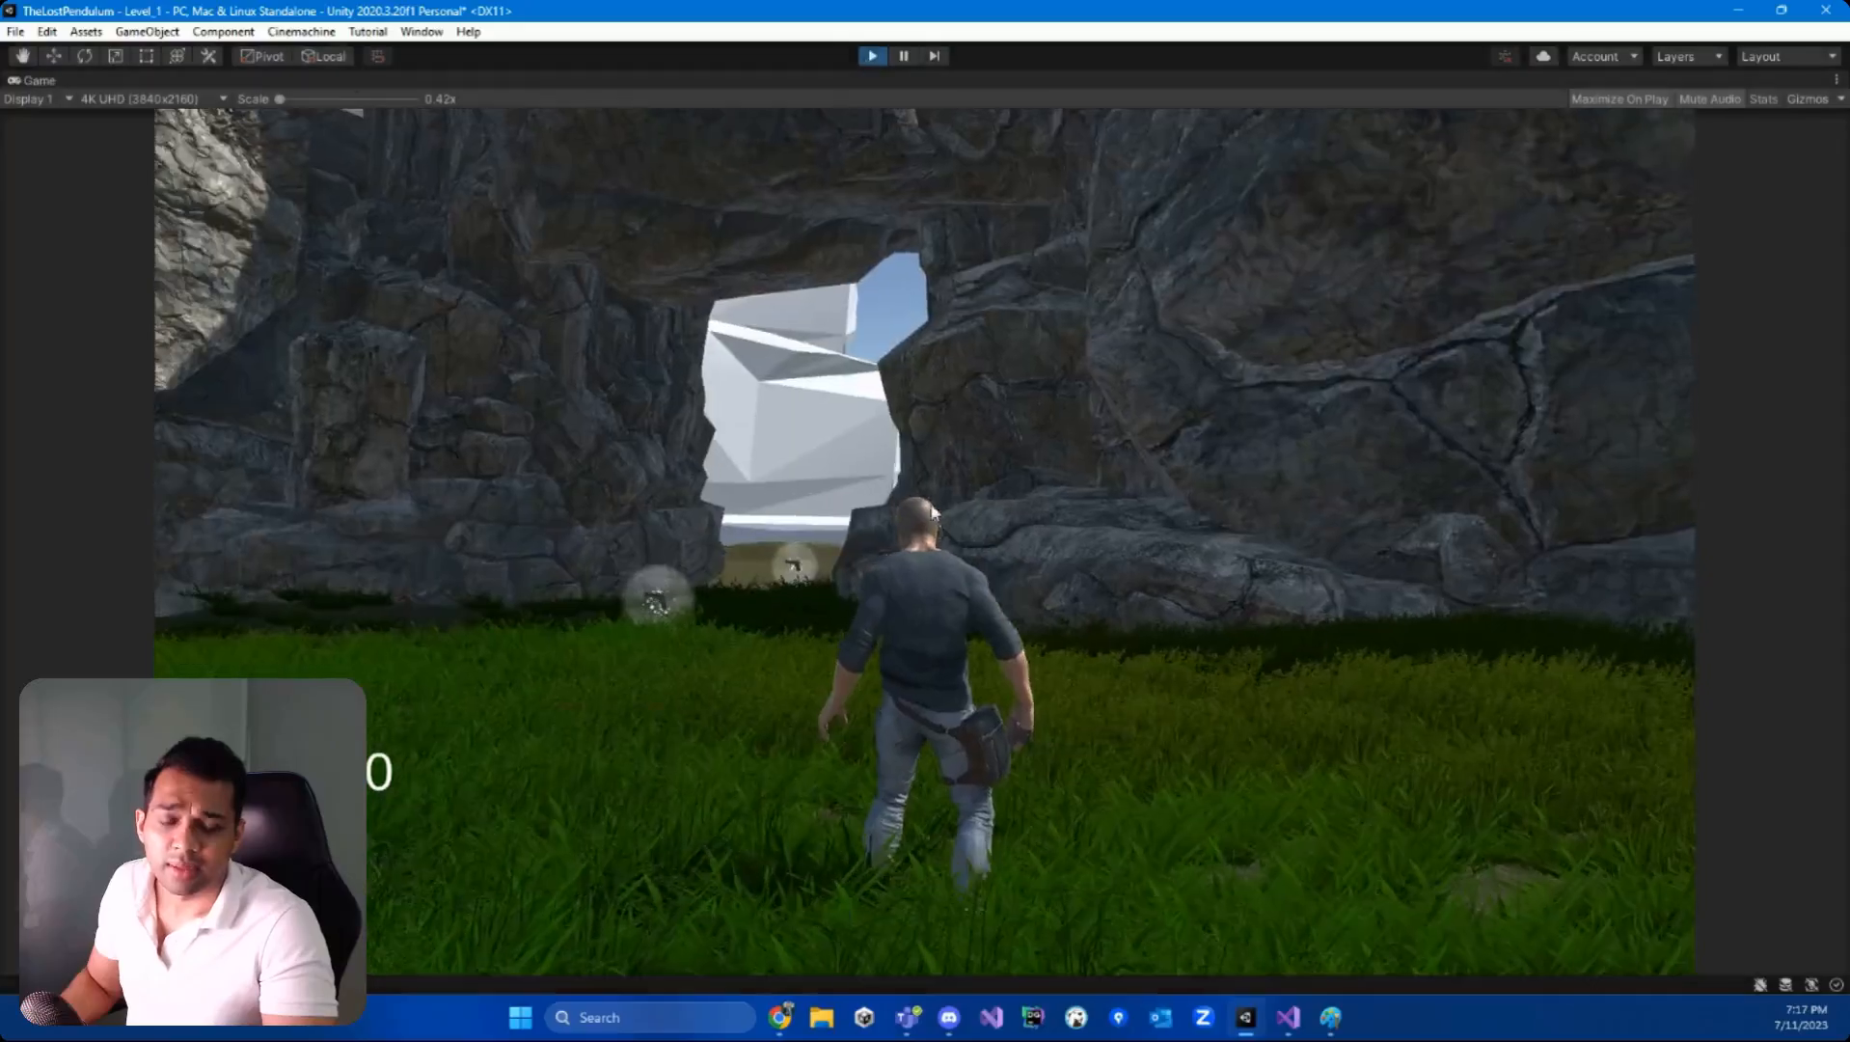
{"action": "key", "text": "ctrl+p"}
- Start another grass texture detail on the terrain, with grass plant 3 as its detail texture
{"action": "right_click_drag", "start_coordinate": [1241, 526], "coordinate": [773, 537]}
{"action": "left_click", "coordinate": [1692, 309]}
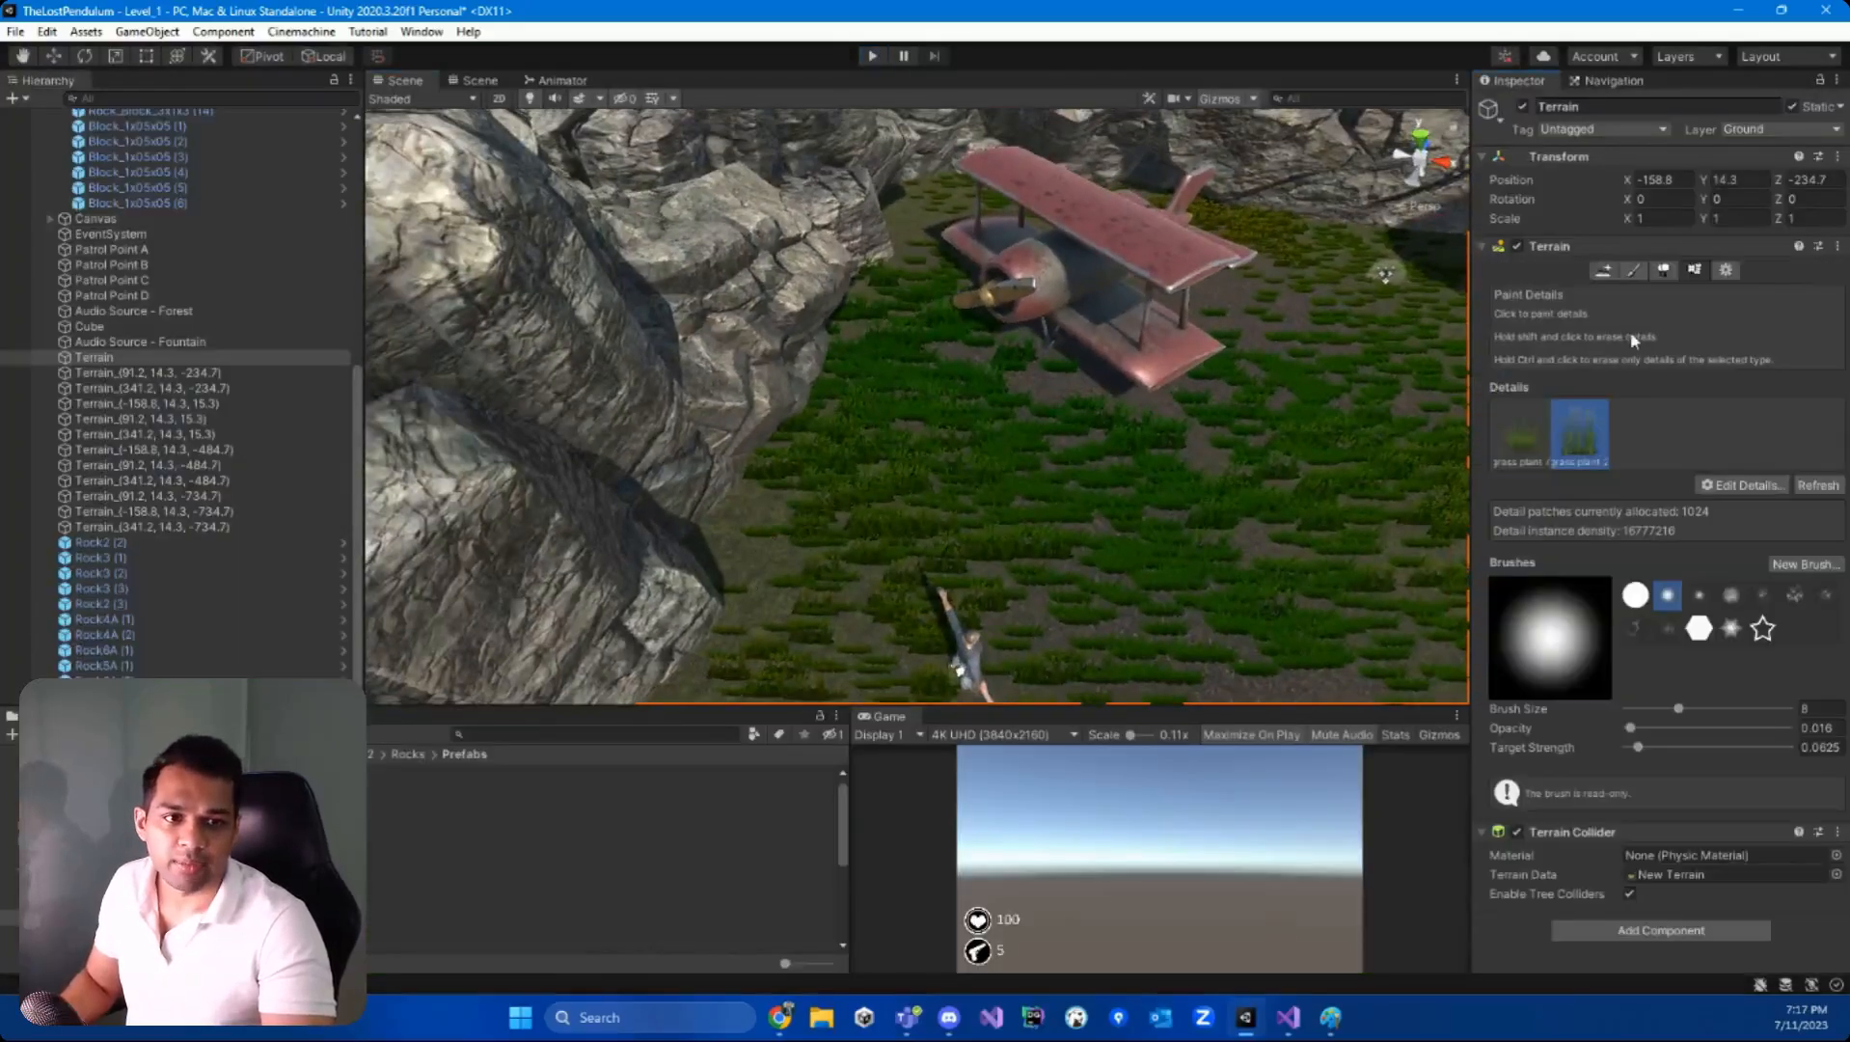
{"action": "left_click", "coordinate": [1743, 484]}
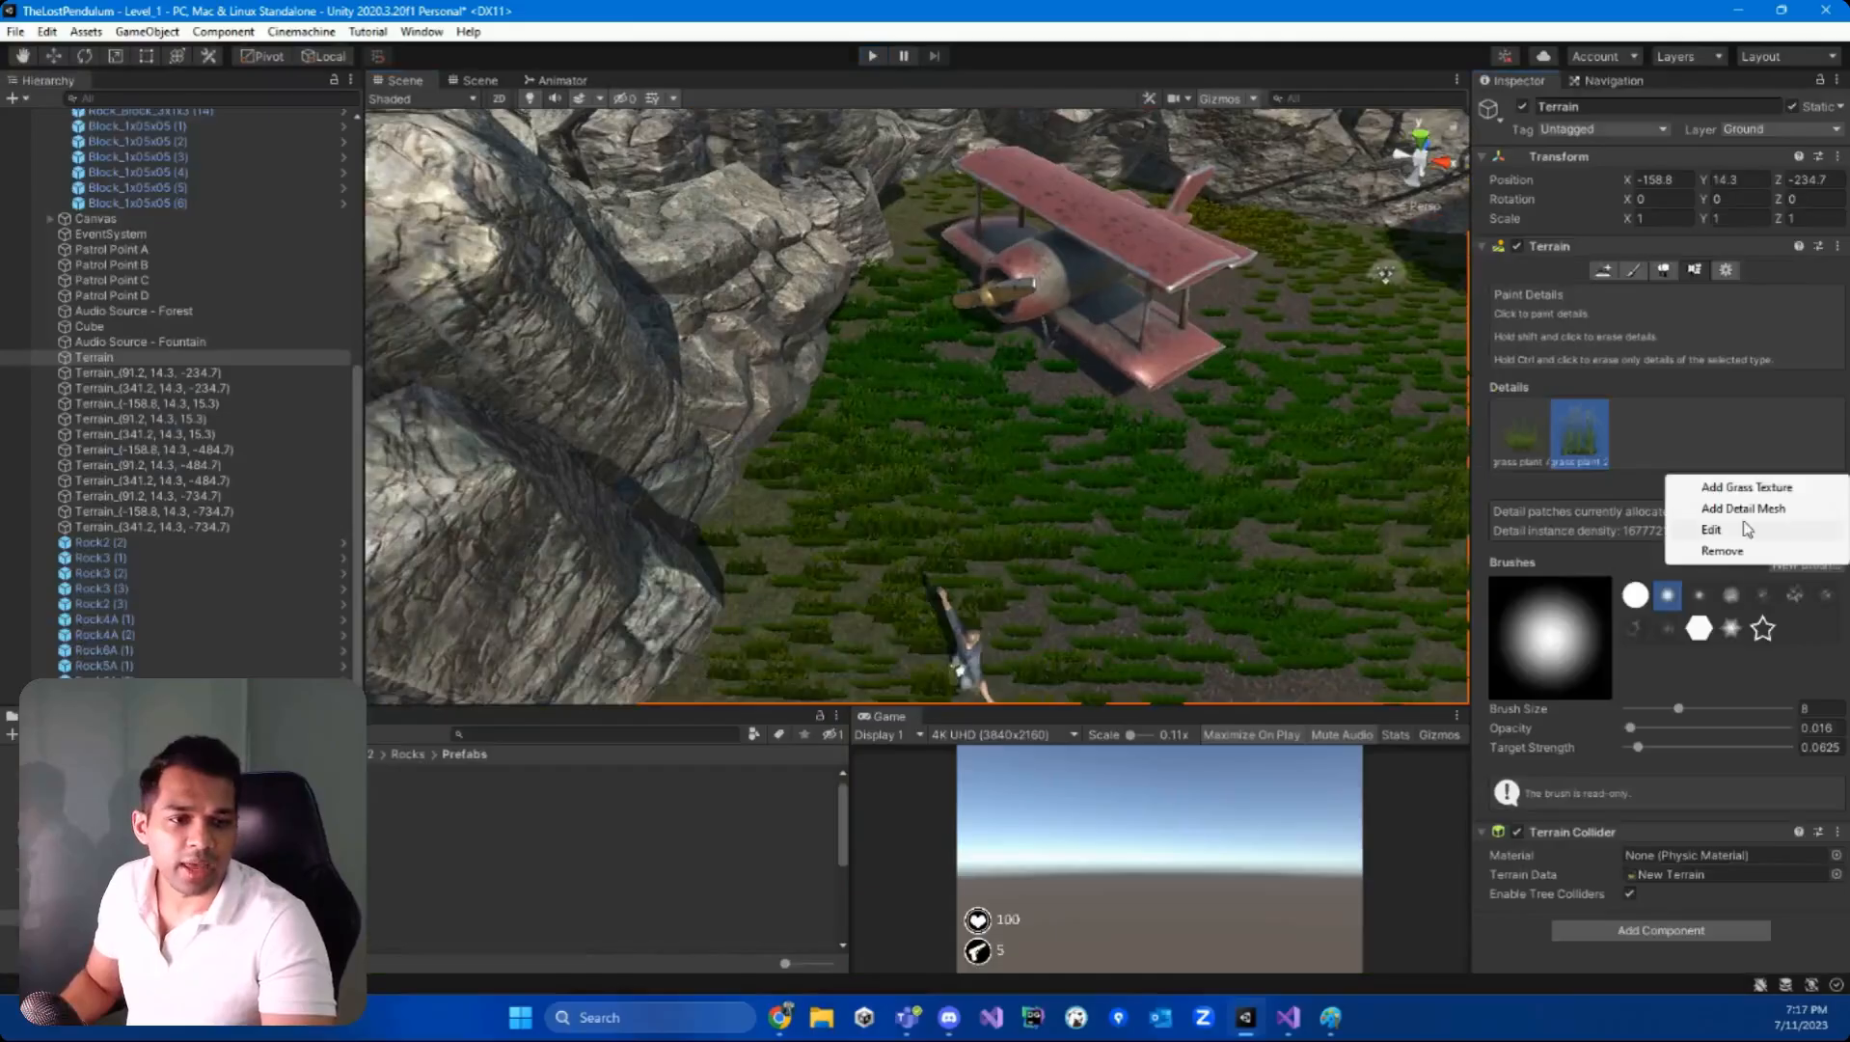
{"action": "left_click", "coordinate": [1707, 487]}
{"action": "left_click", "coordinate": [628, 212]}
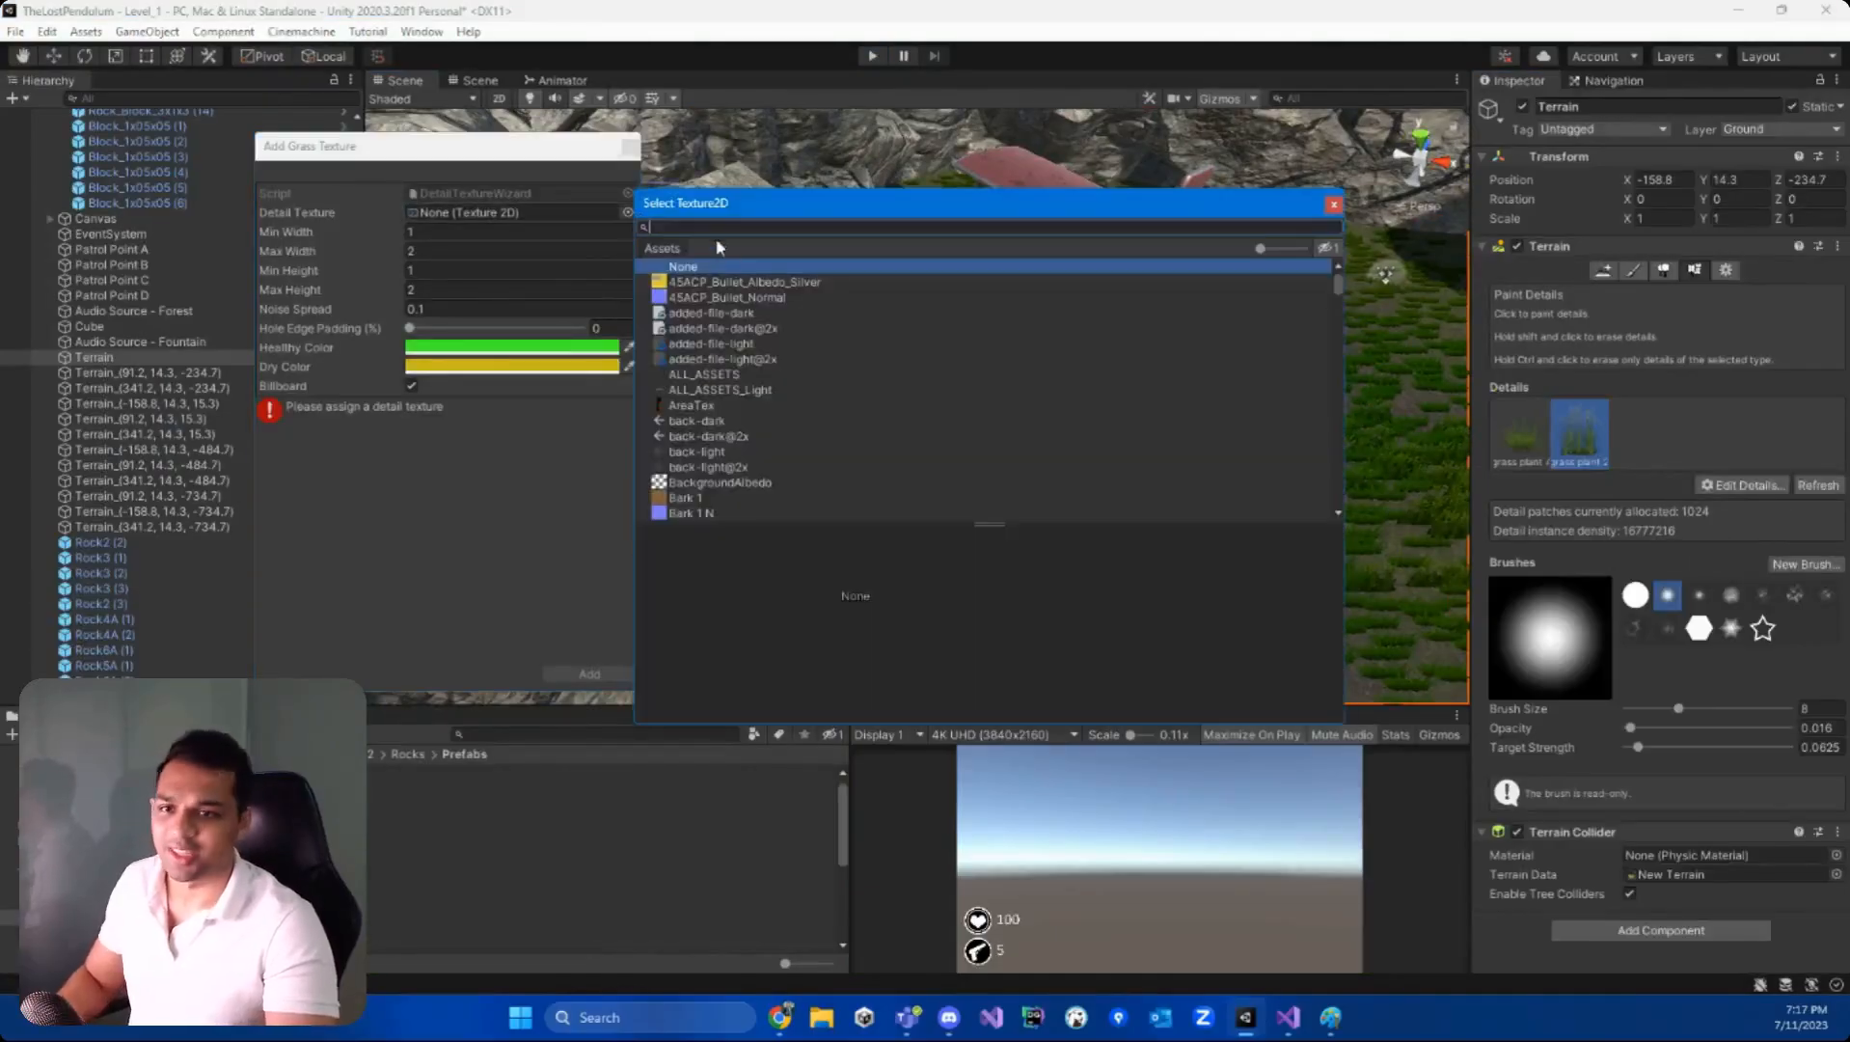
{"action": "type", "text": "grass"}
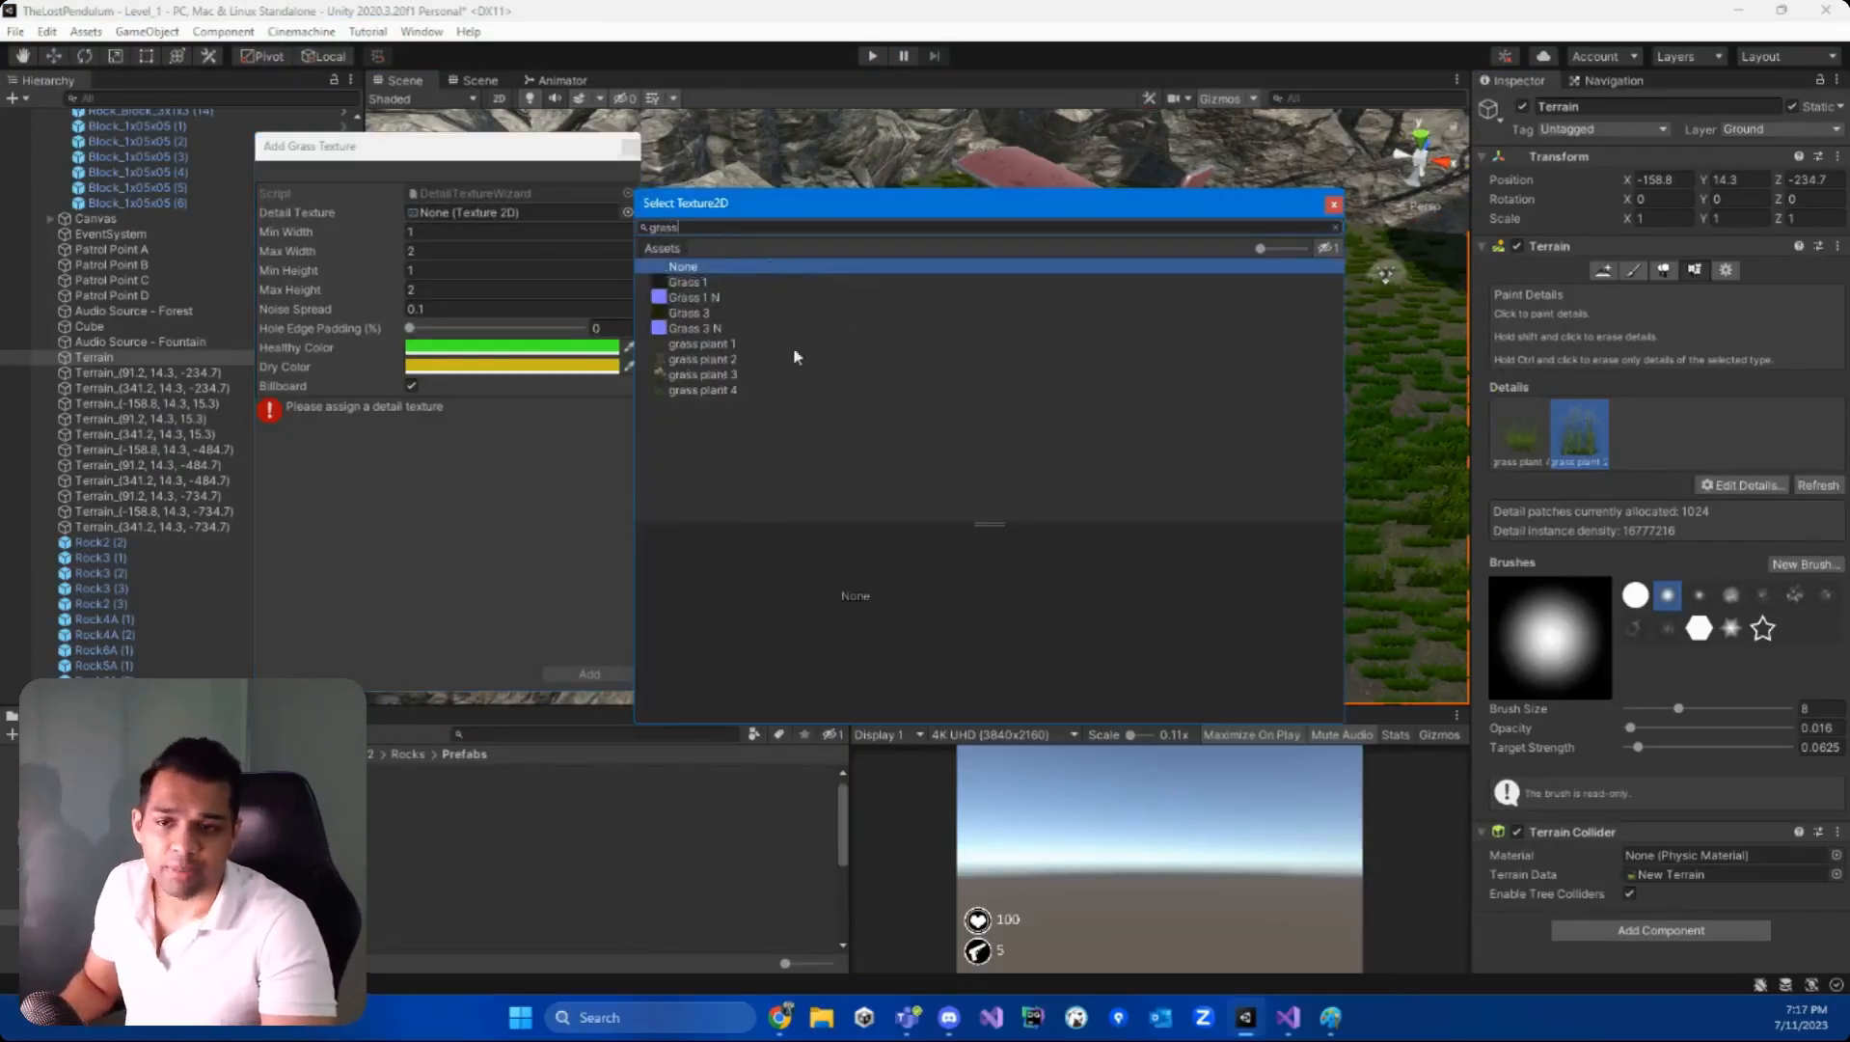
{"action": "left_click", "coordinate": [721, 360]}
{"action": "left_click", "coordinate": [726, 376]}
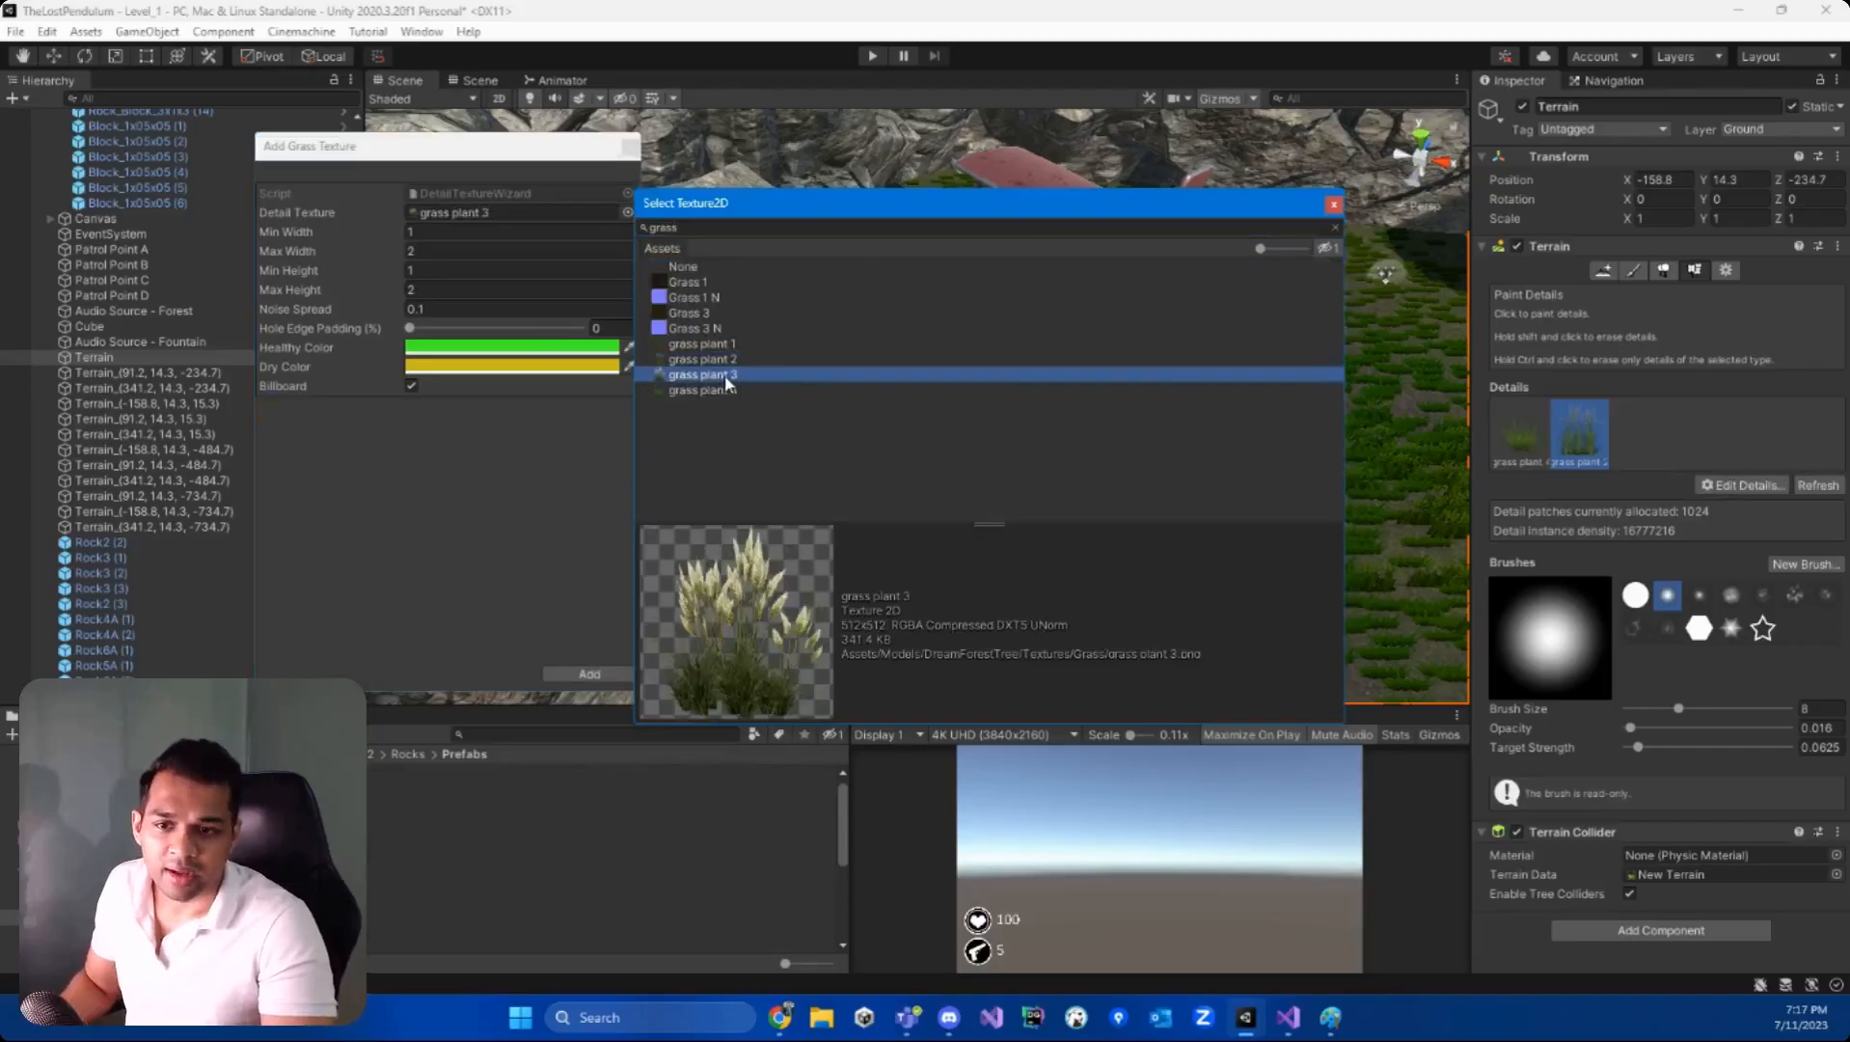
{"action": "double_click", "coordinate": [724, 374]}
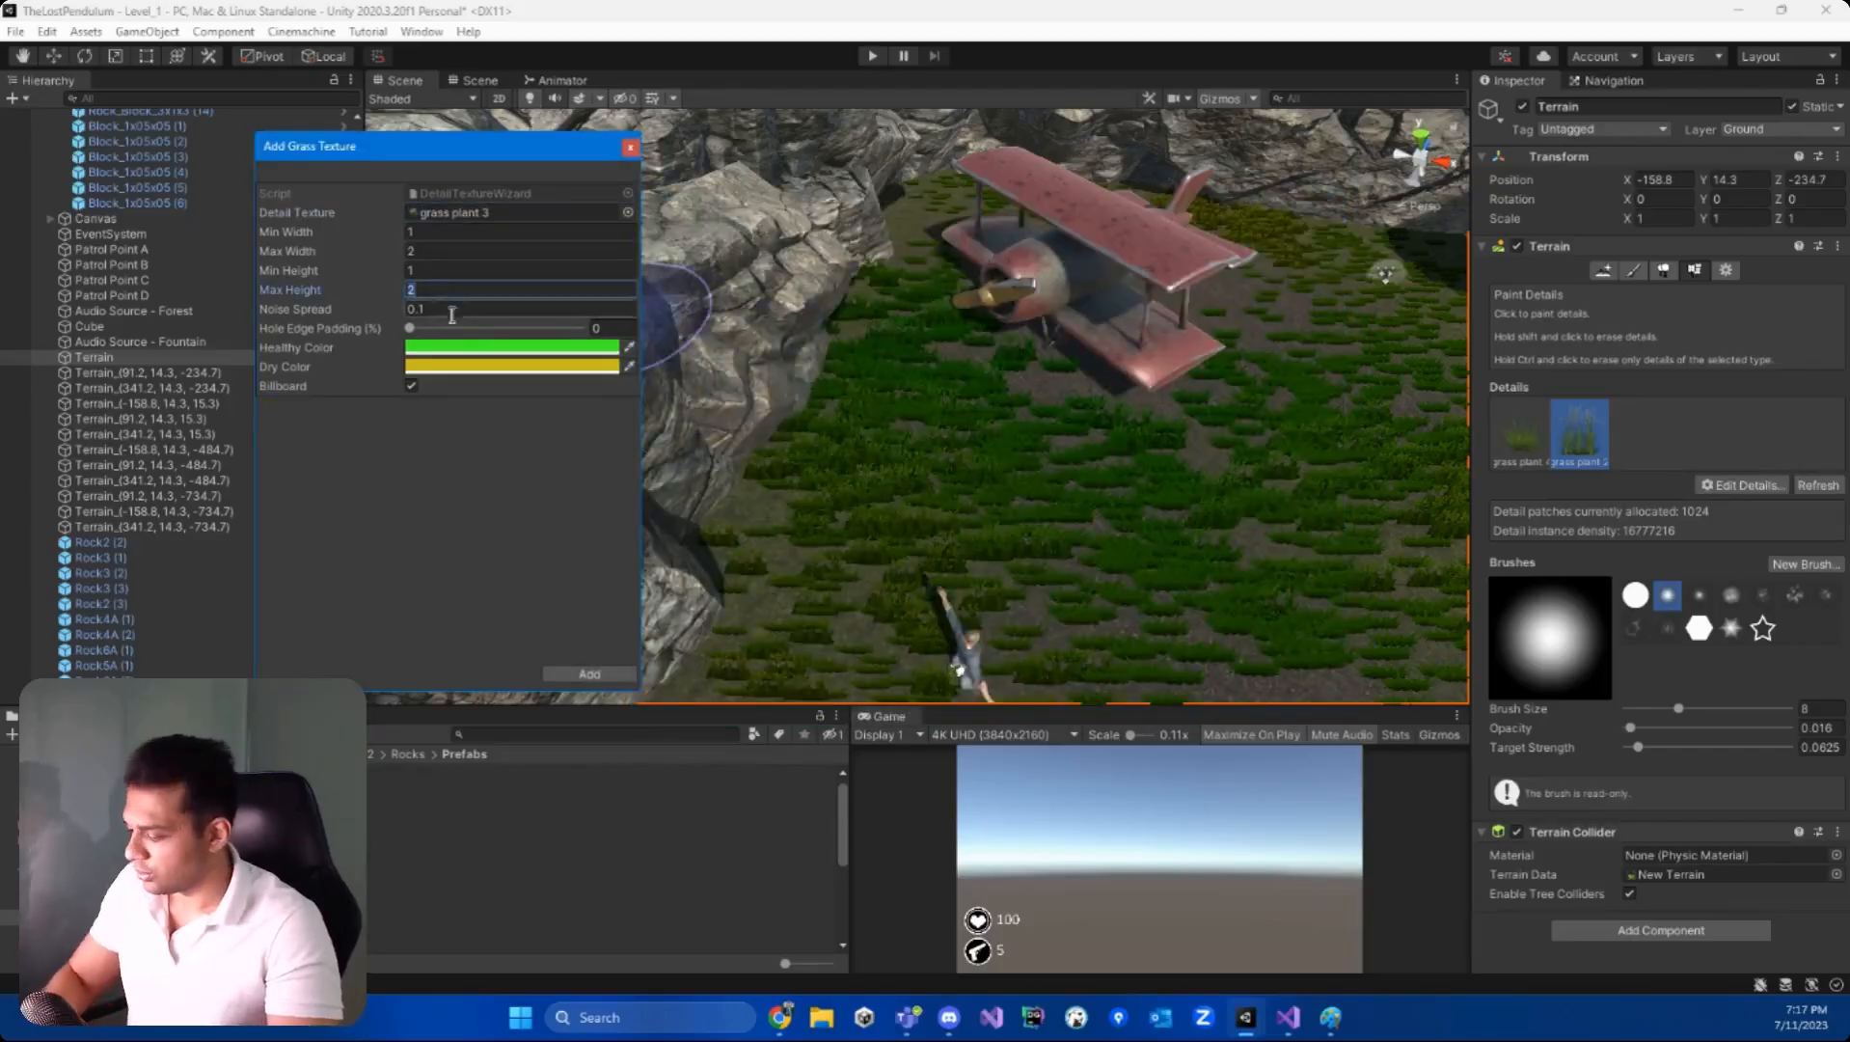
- Set max height to 1, min height to 0.1 and healthy color to 2AA919, adjust the dry color, and add the grass plant 3 detail
{"action": "type", "text": "0"}
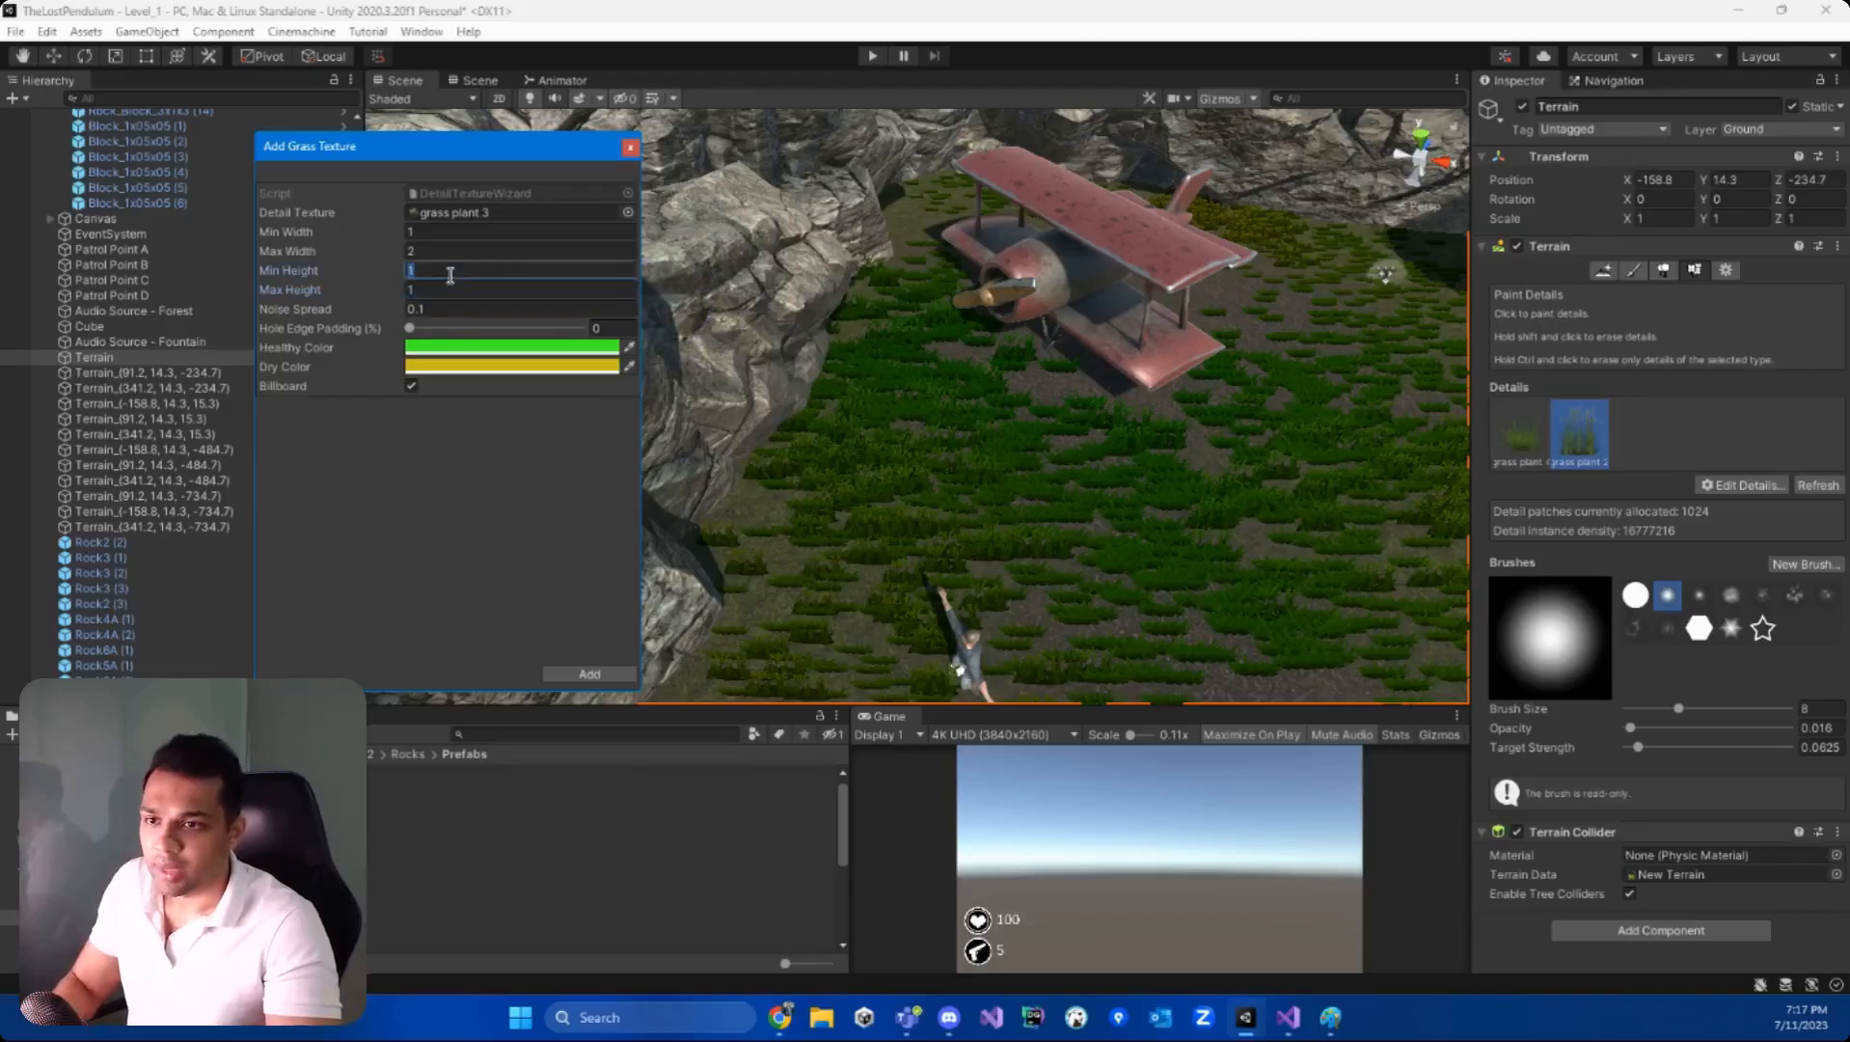
{"action": "type", "text": ".1"}
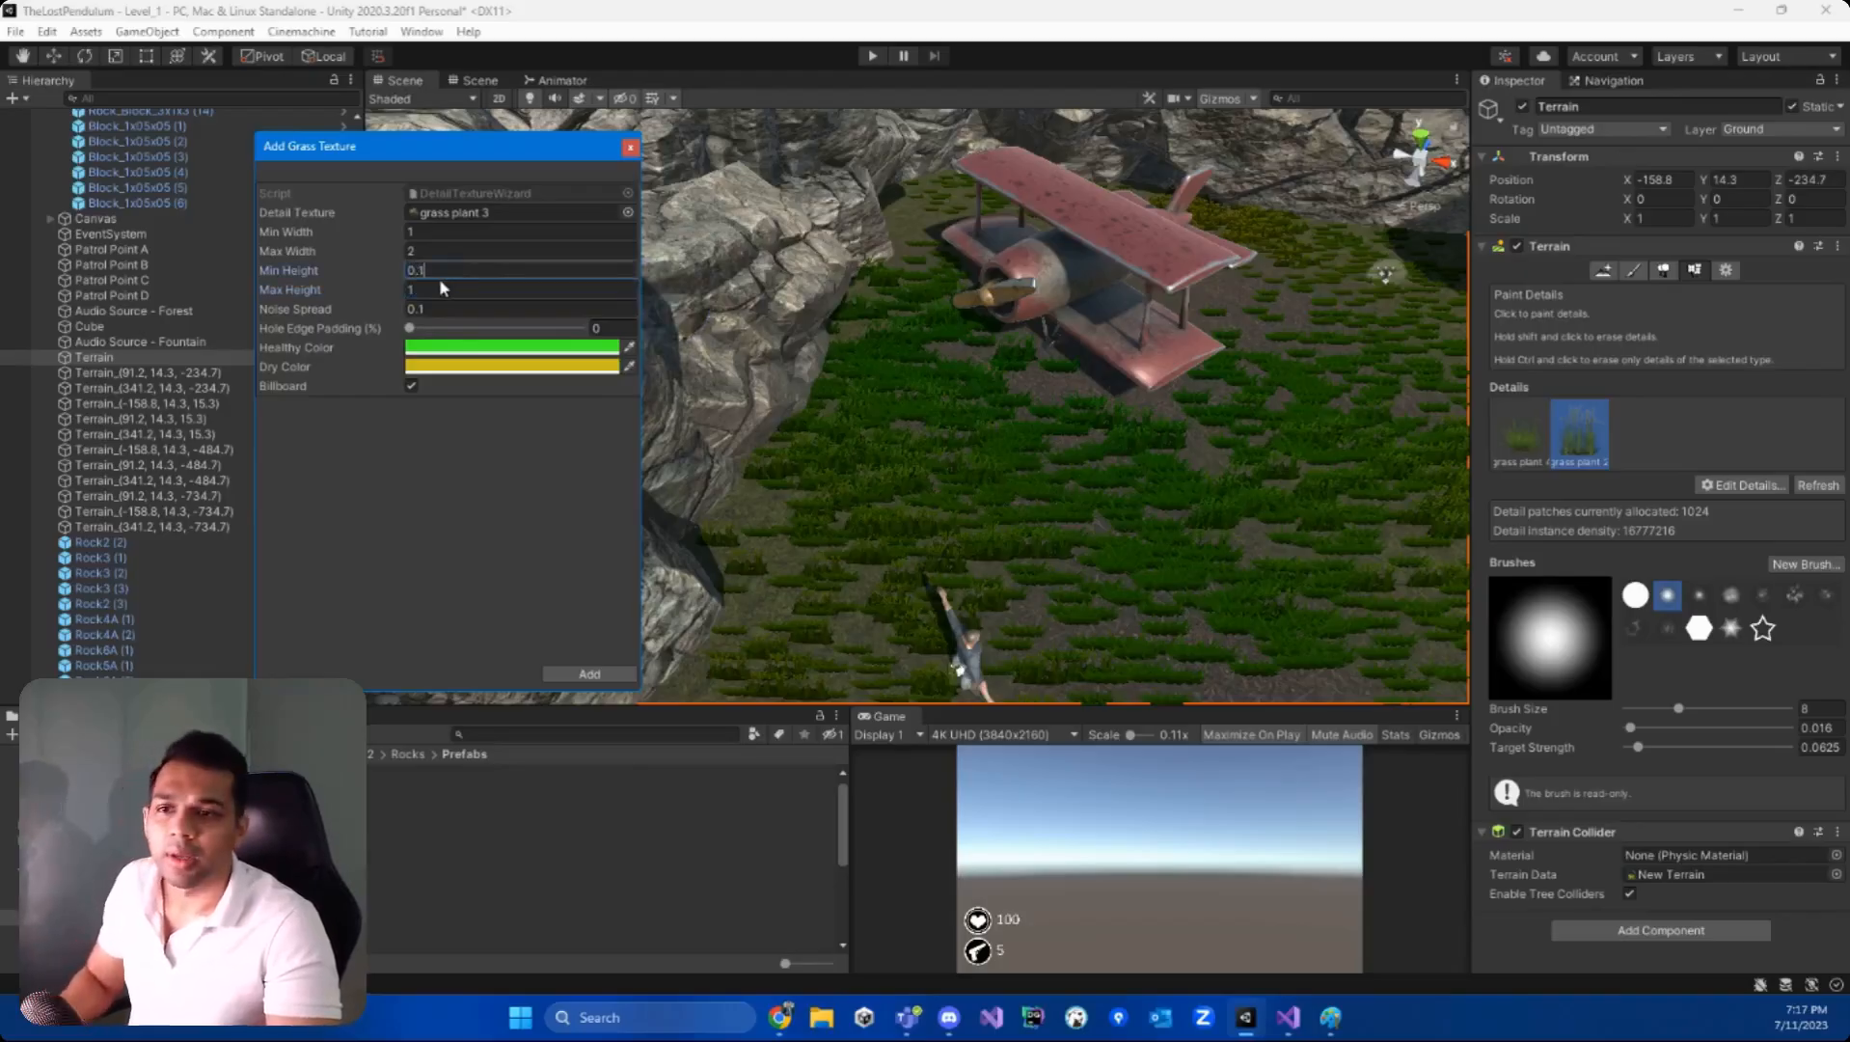
{"action": "left_click", "coordinate": [516, 347]}
{"action": "left_click", "coordinate": [610, 477]}
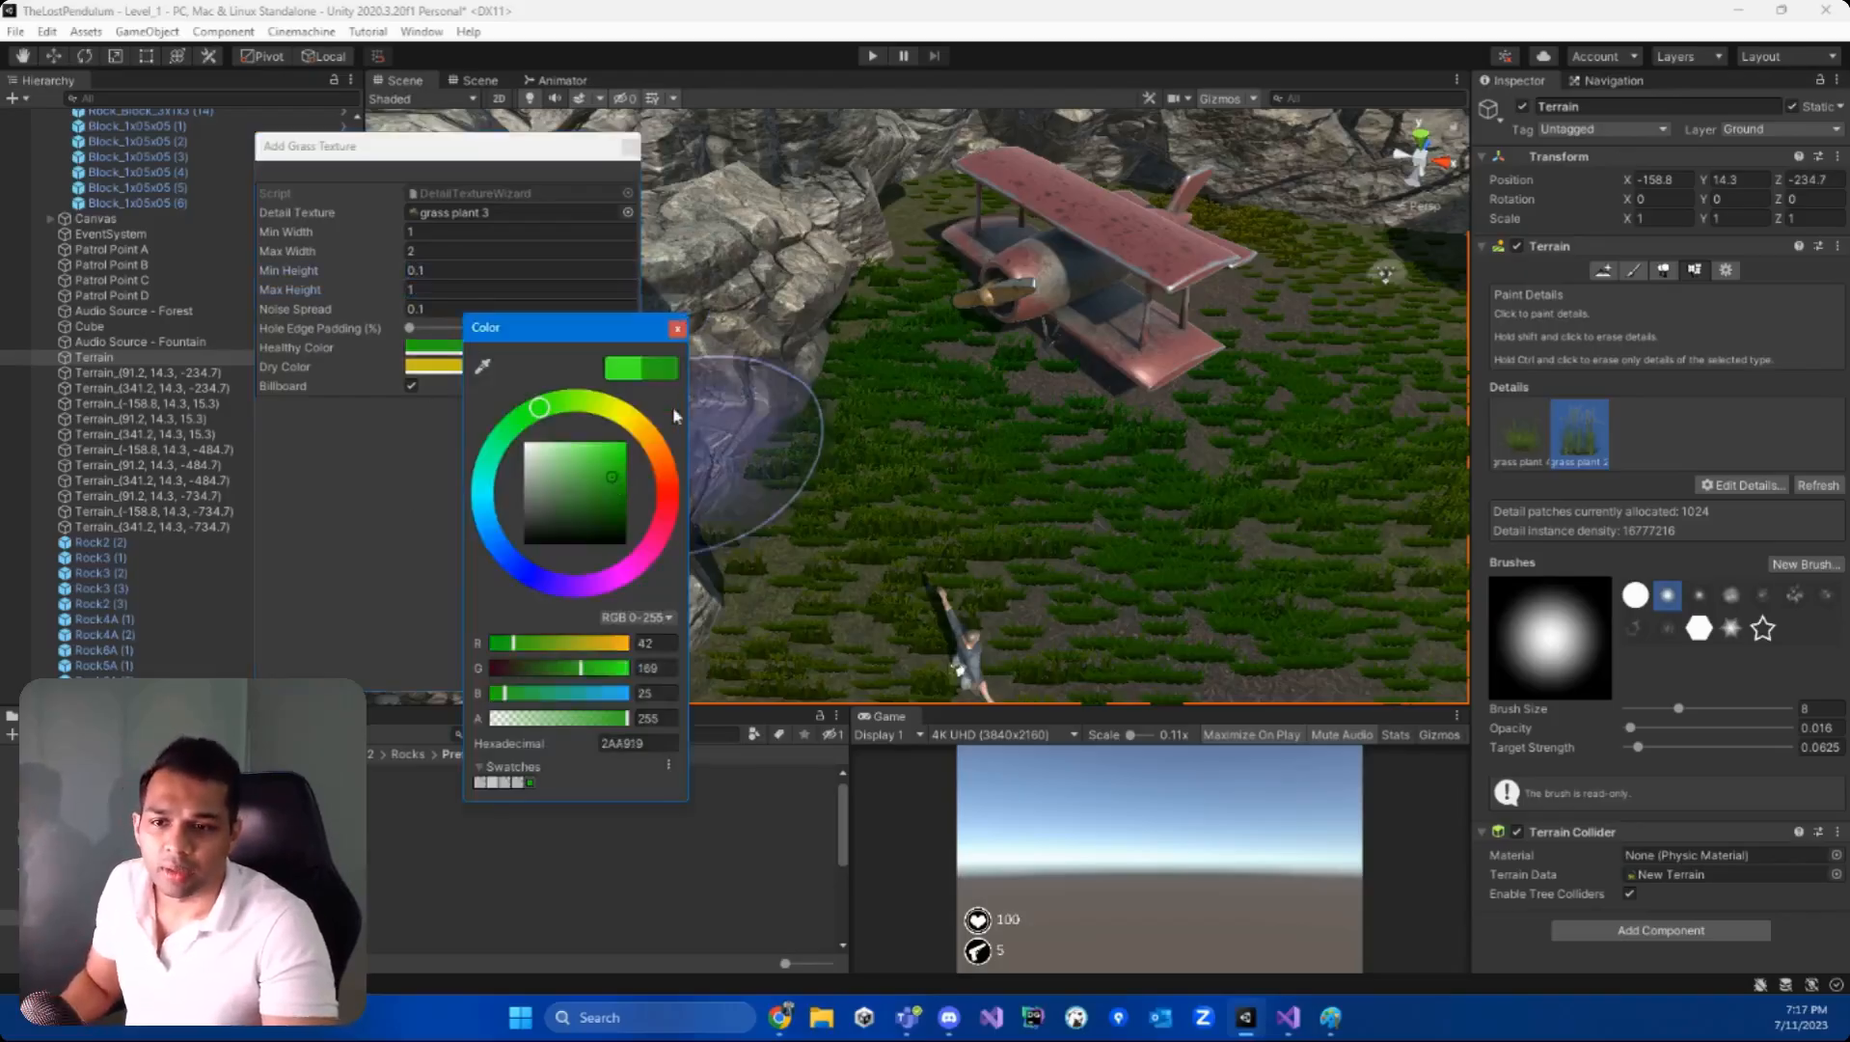
{"action": "left_click", "coordinate": [677, 328]}
{"action": "left_click", "coordinate": [434, 367]}
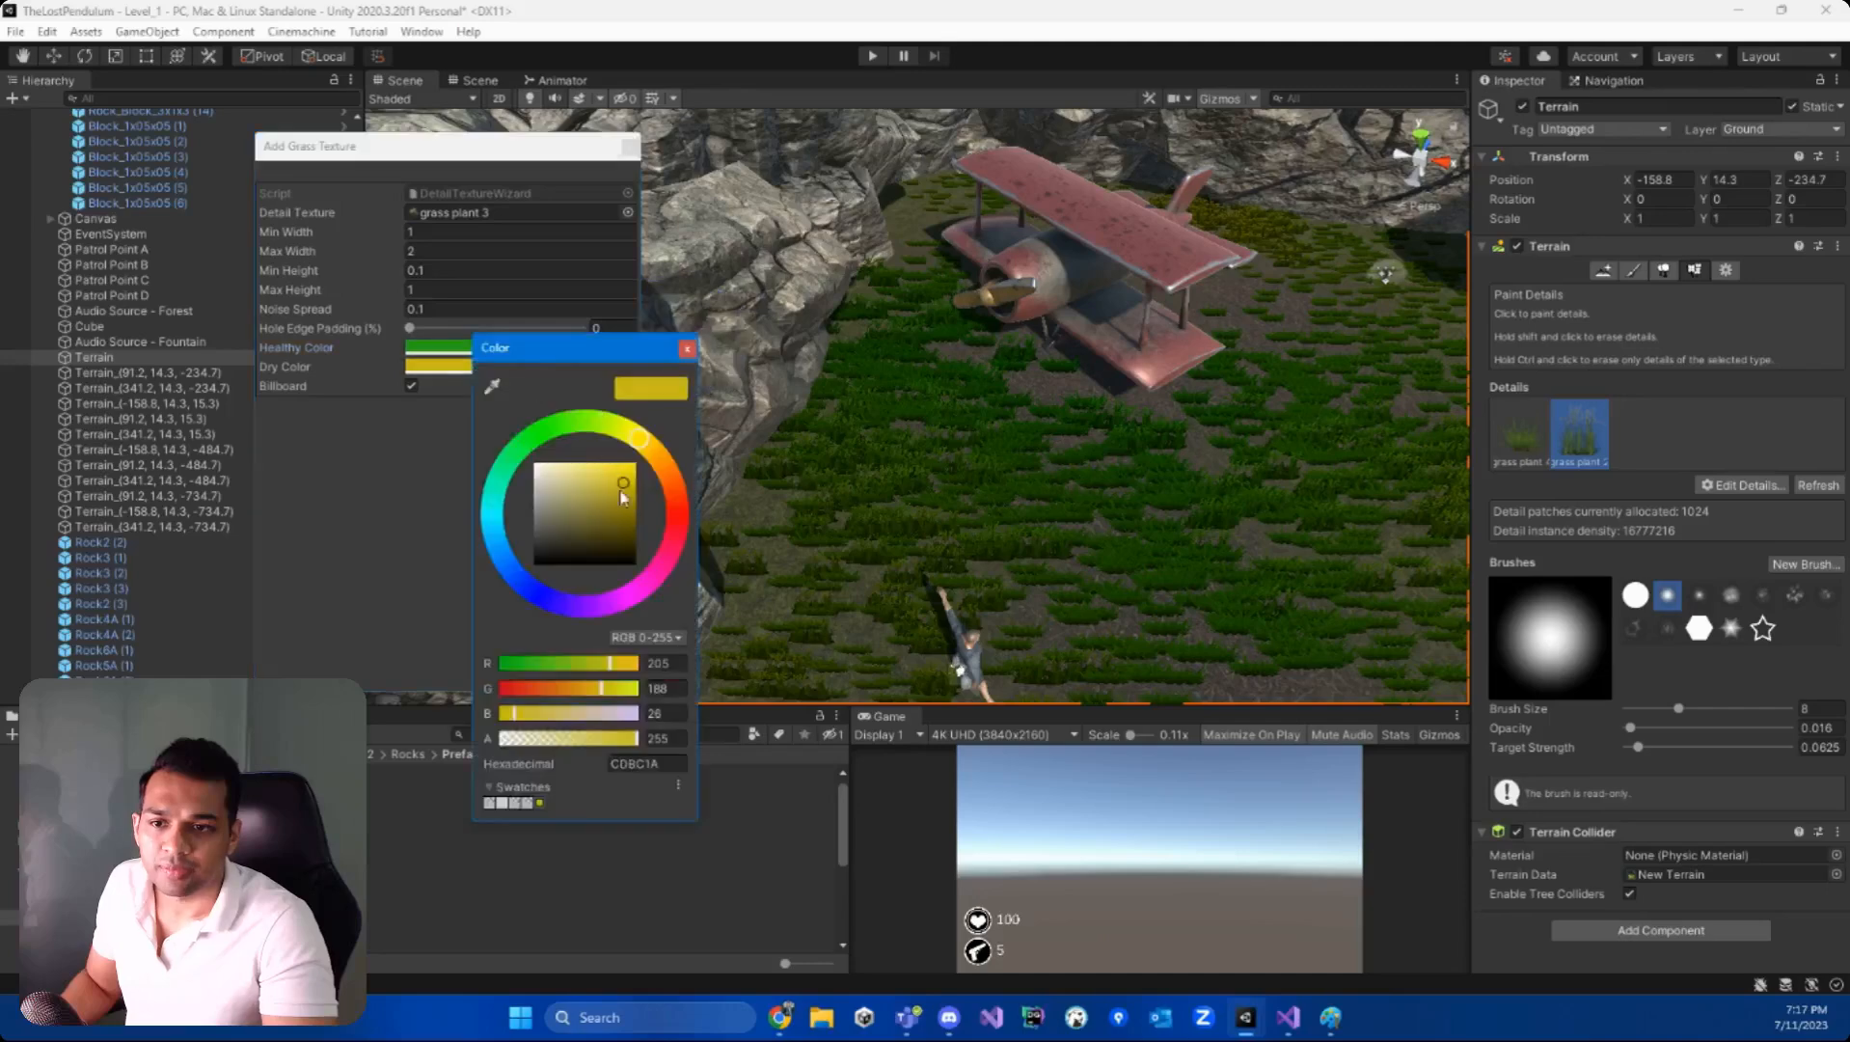
{"action": "left_click", "coordinate": [630, 513]}
{"action": "left_click_drag", "start_coordinate": [614, 509], "coordinate": [640, 487]}
{"action": "left_click", "coordinate": [685, 348]}
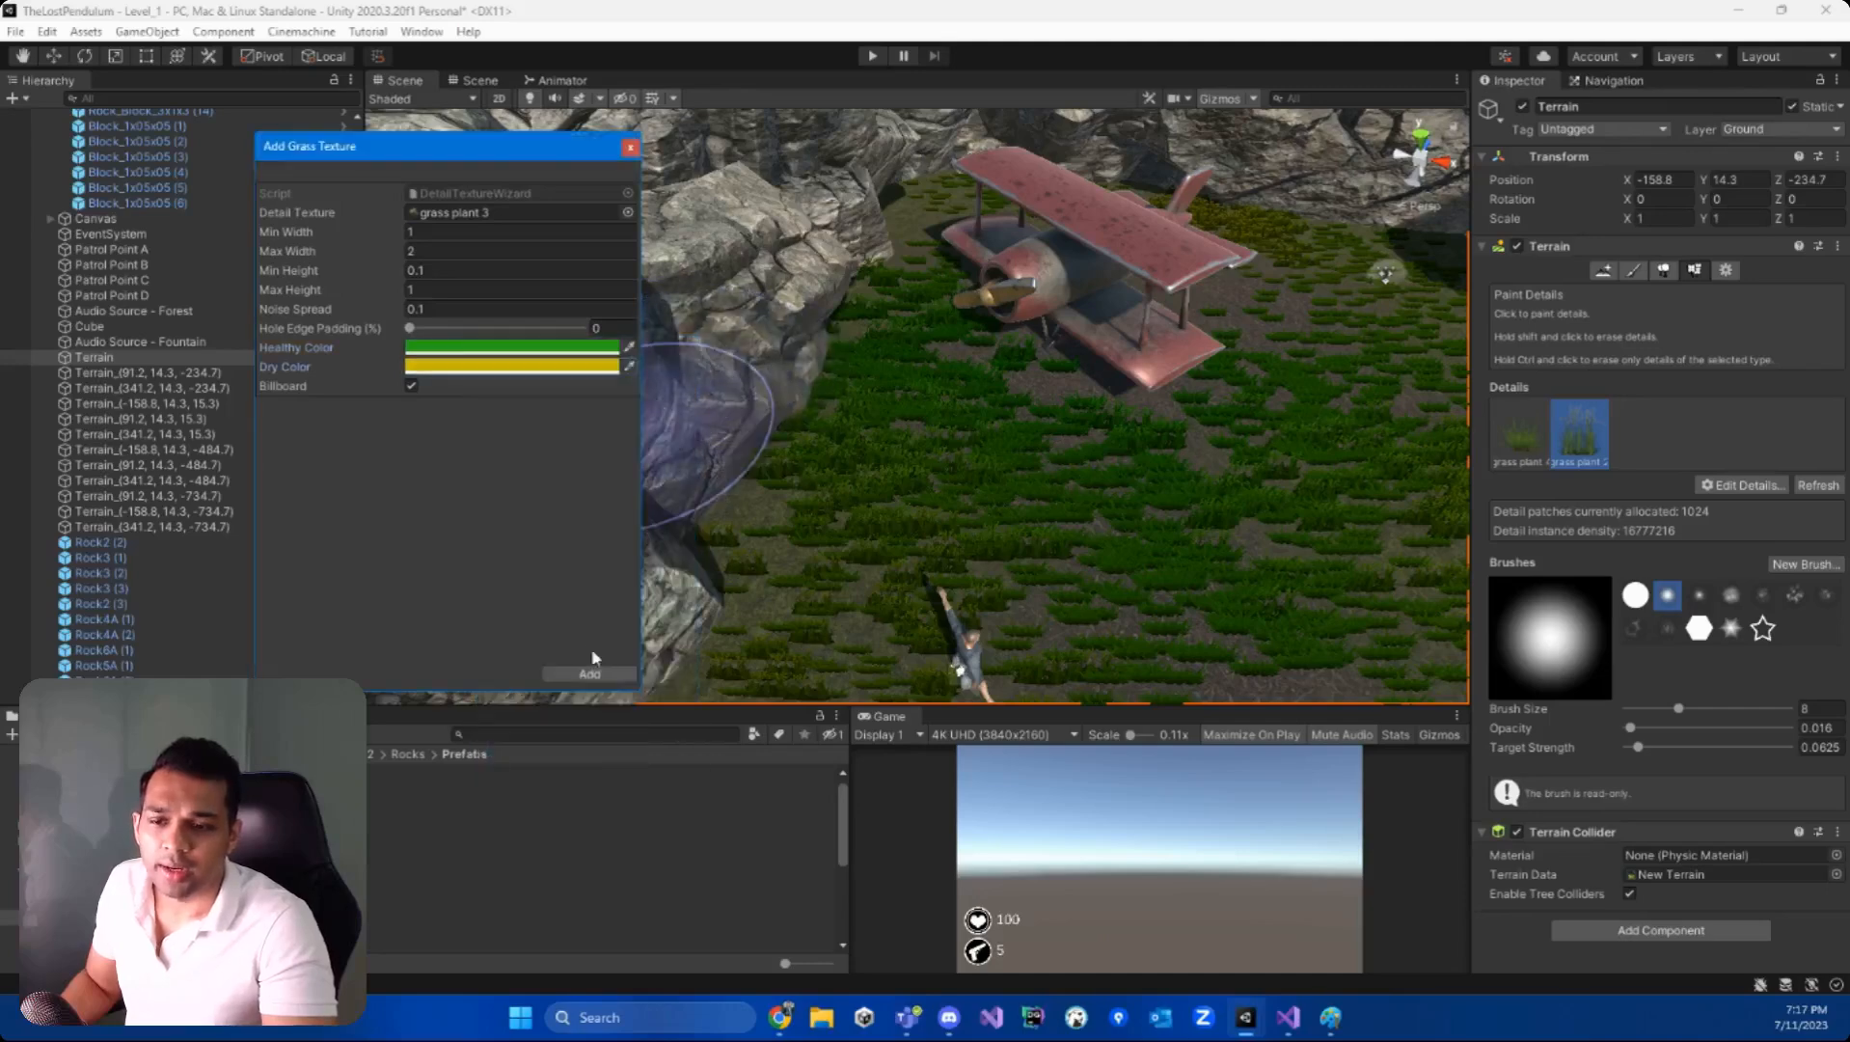
{"action": "left_click", "coordinate": [589, 674]}
- Paint grass plant 3 along the edges of the clearing near the rock walls and behind the biplane
{"action": "mouse_move", "coordinate": [876, 515]}
{"action": "left_mouse_down"}
{"action": "mouse_move", "coordinate": [994, 450]}
{"action": "mouse_move", "coordinate": [789, 492]}
{"action": "mouse_move", "coordinate": [786, 527]}
{"action": "mouse_move", "coordinate": [864, 506]}
{"action": "left_mouse_up"}
{"action": "right_click_drag", "start_coordinate": [865, 505], "coordinate": [1090, 569]}
{"action": "right_click_drag", "start_coordinate": [1061, 505], "coordinate": [949, 411]}
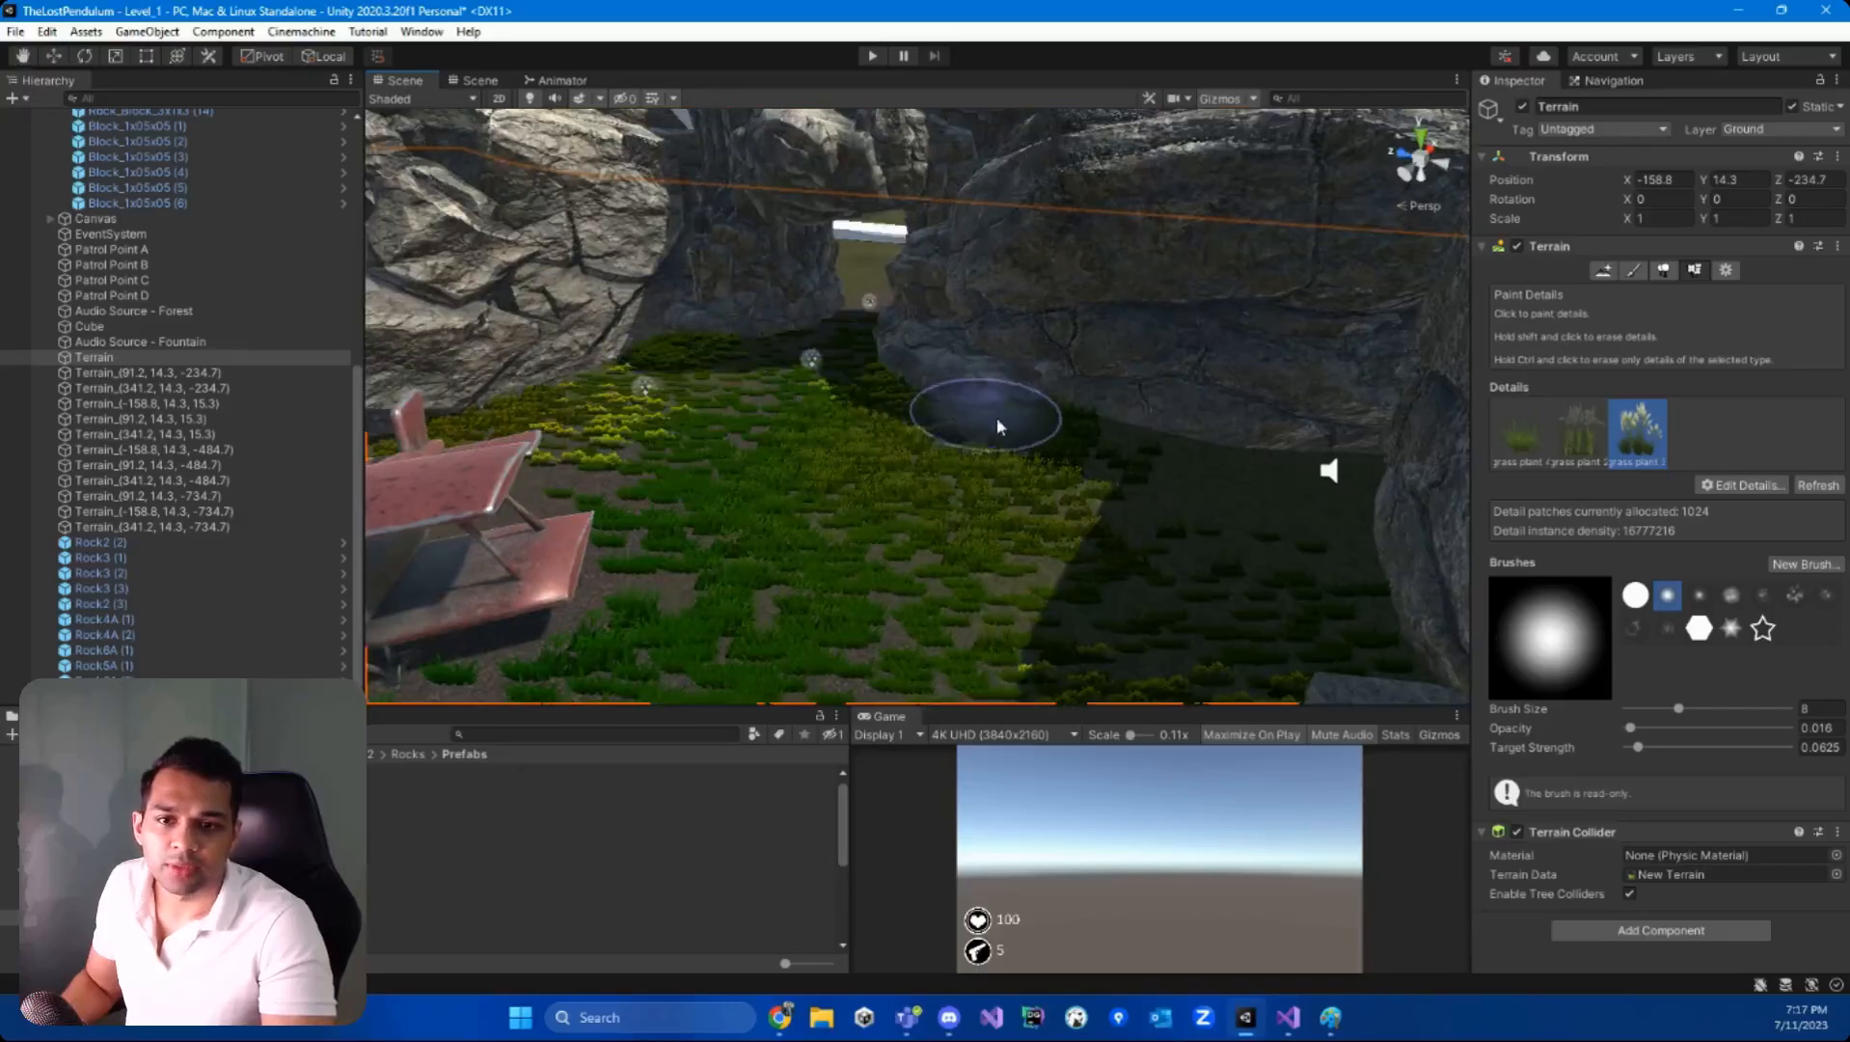
{"action": "mouse_move", "coordinate": [1193, 516]}
{"action": "right_mouse_down"}
{"action": "mouse_move", "coordinate": [702, 527]}
{"action": "mouse_move", "coordinate": [773, 334]}
{"action": "right_mouse_up"}
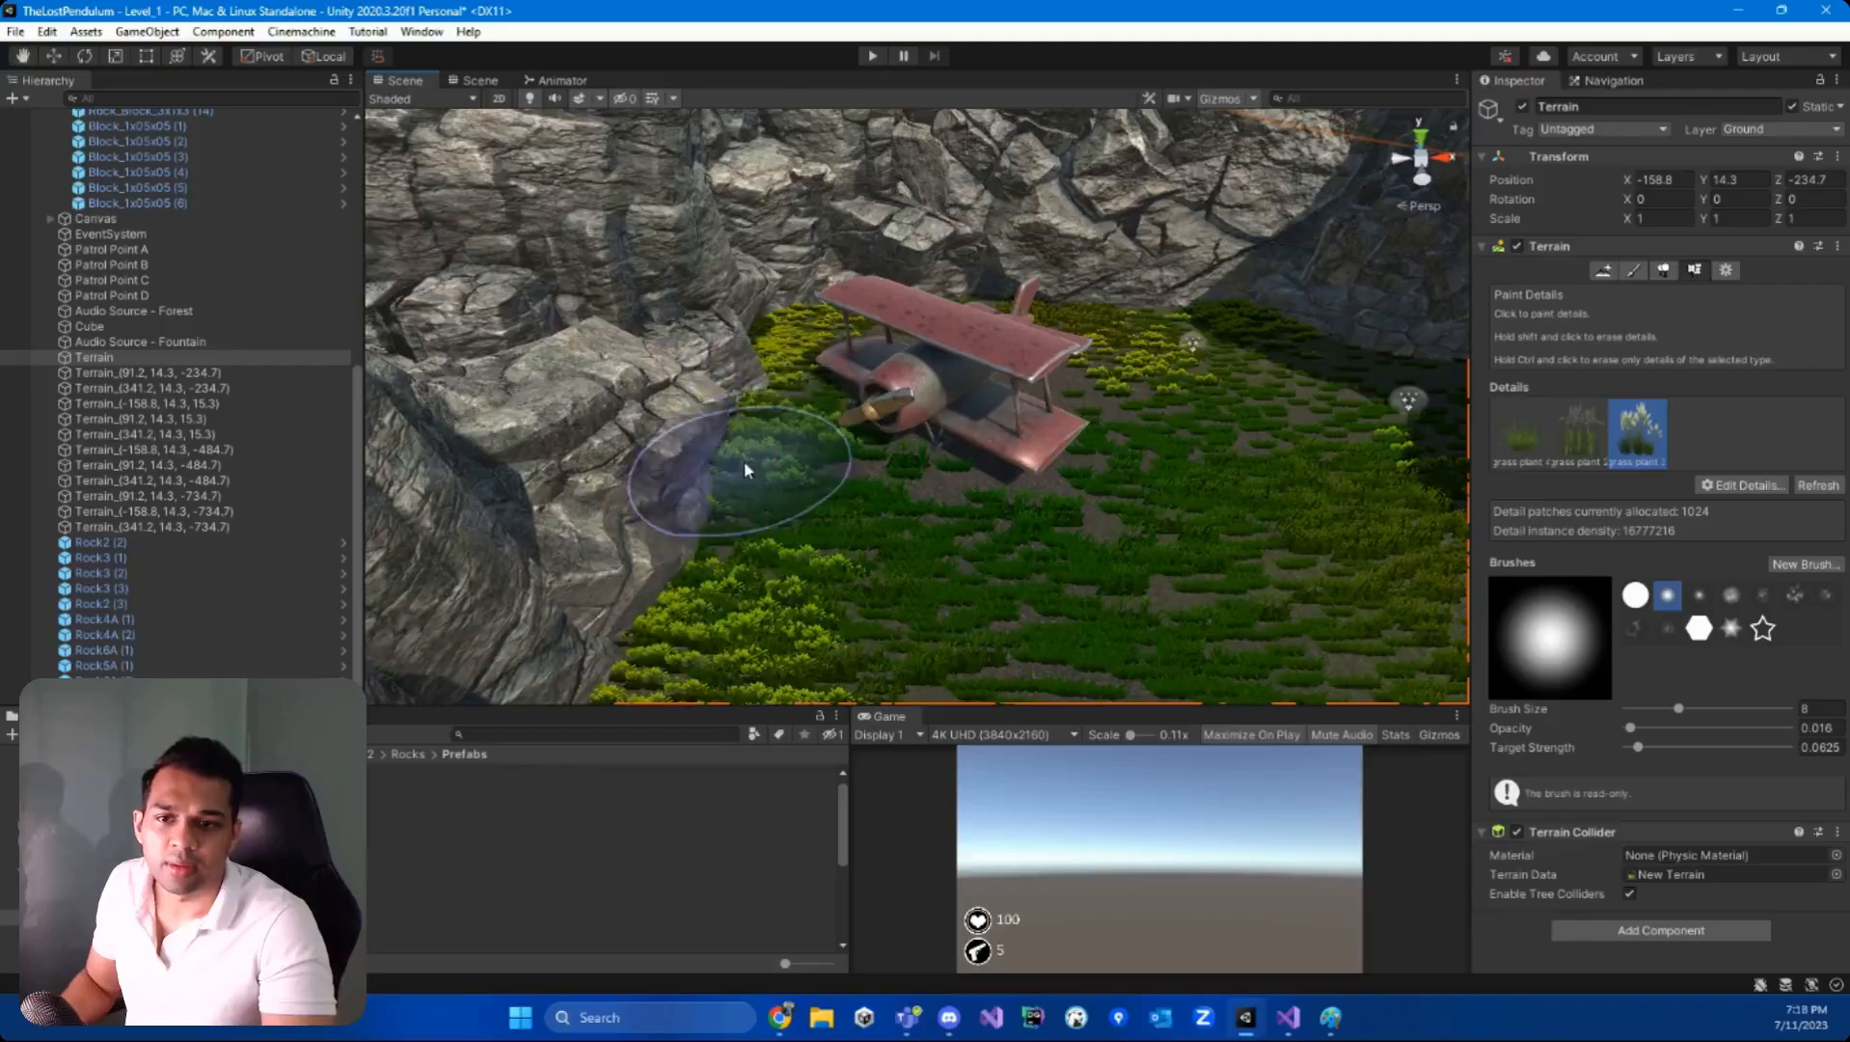
- Run the level in play mode, walk the character around the clearing to inspect the new grass, and stop
{"action": "left_click", "coordinate": [872, 56]}
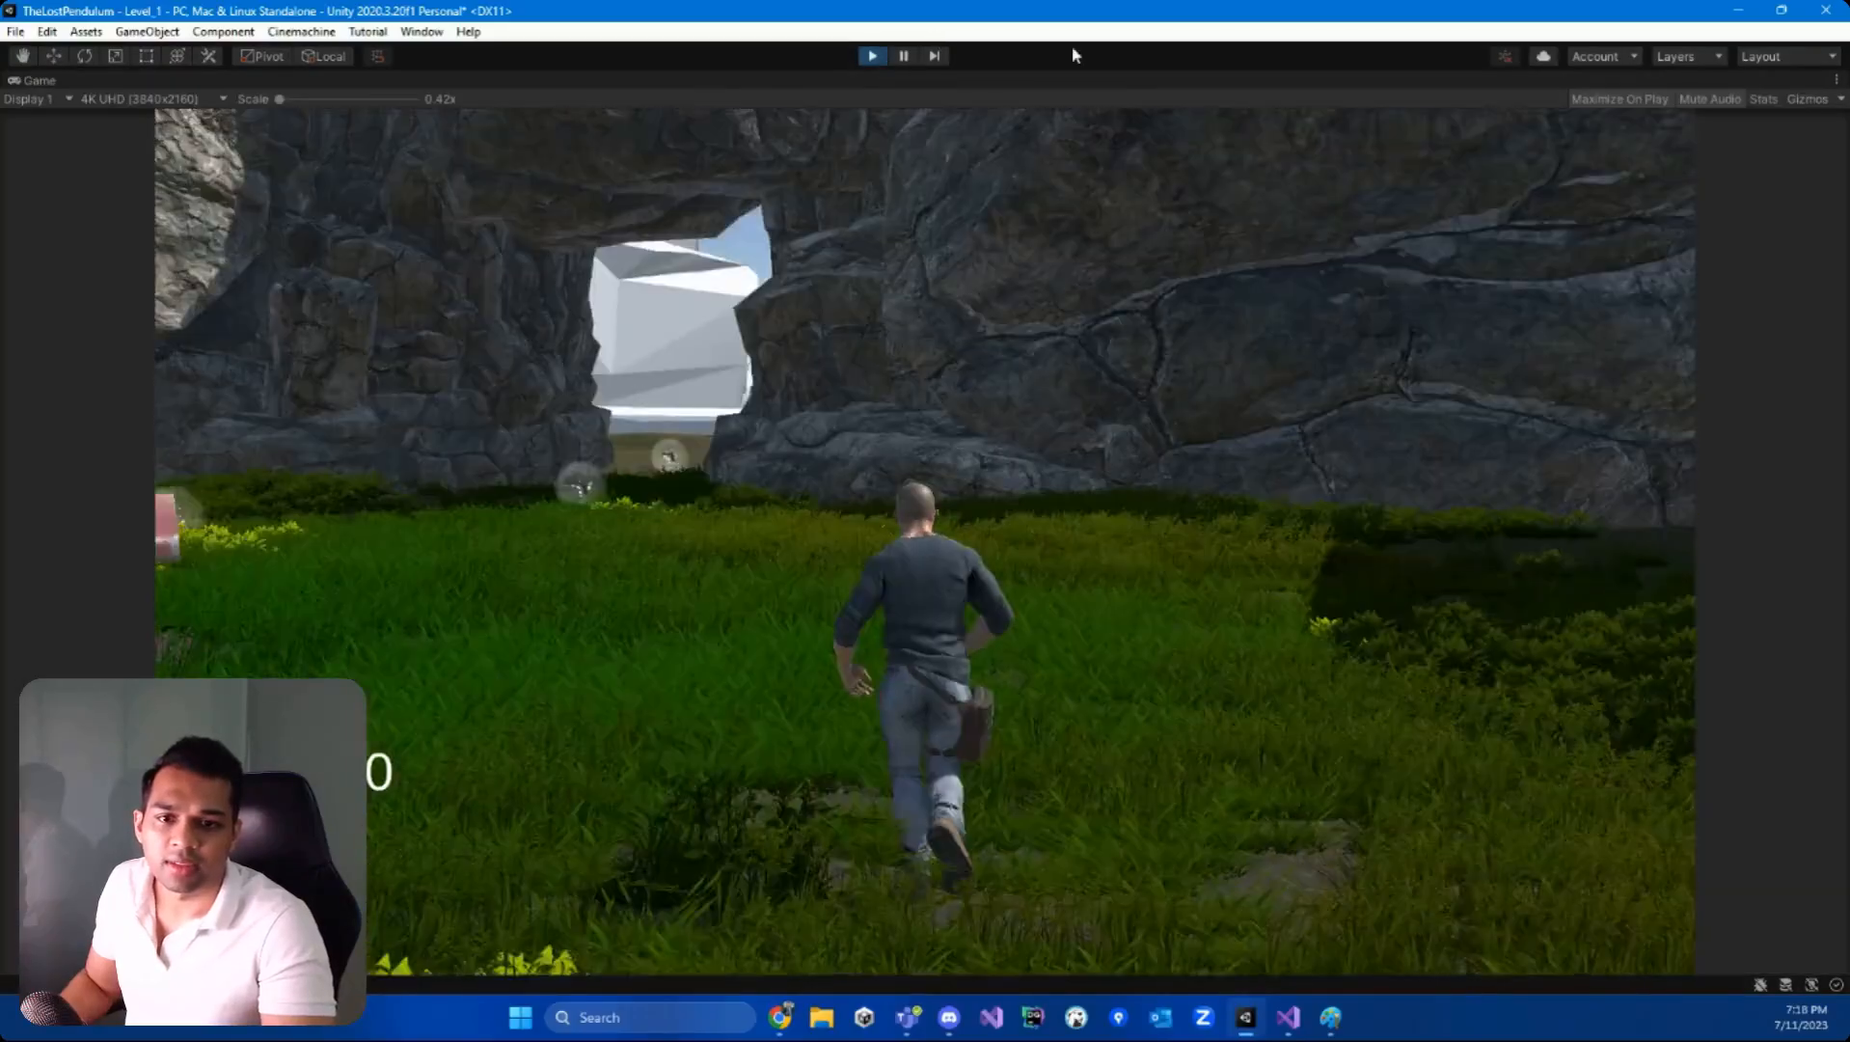
{"action": "key", "text": "a"}
{"action": "key", "text": "w"}
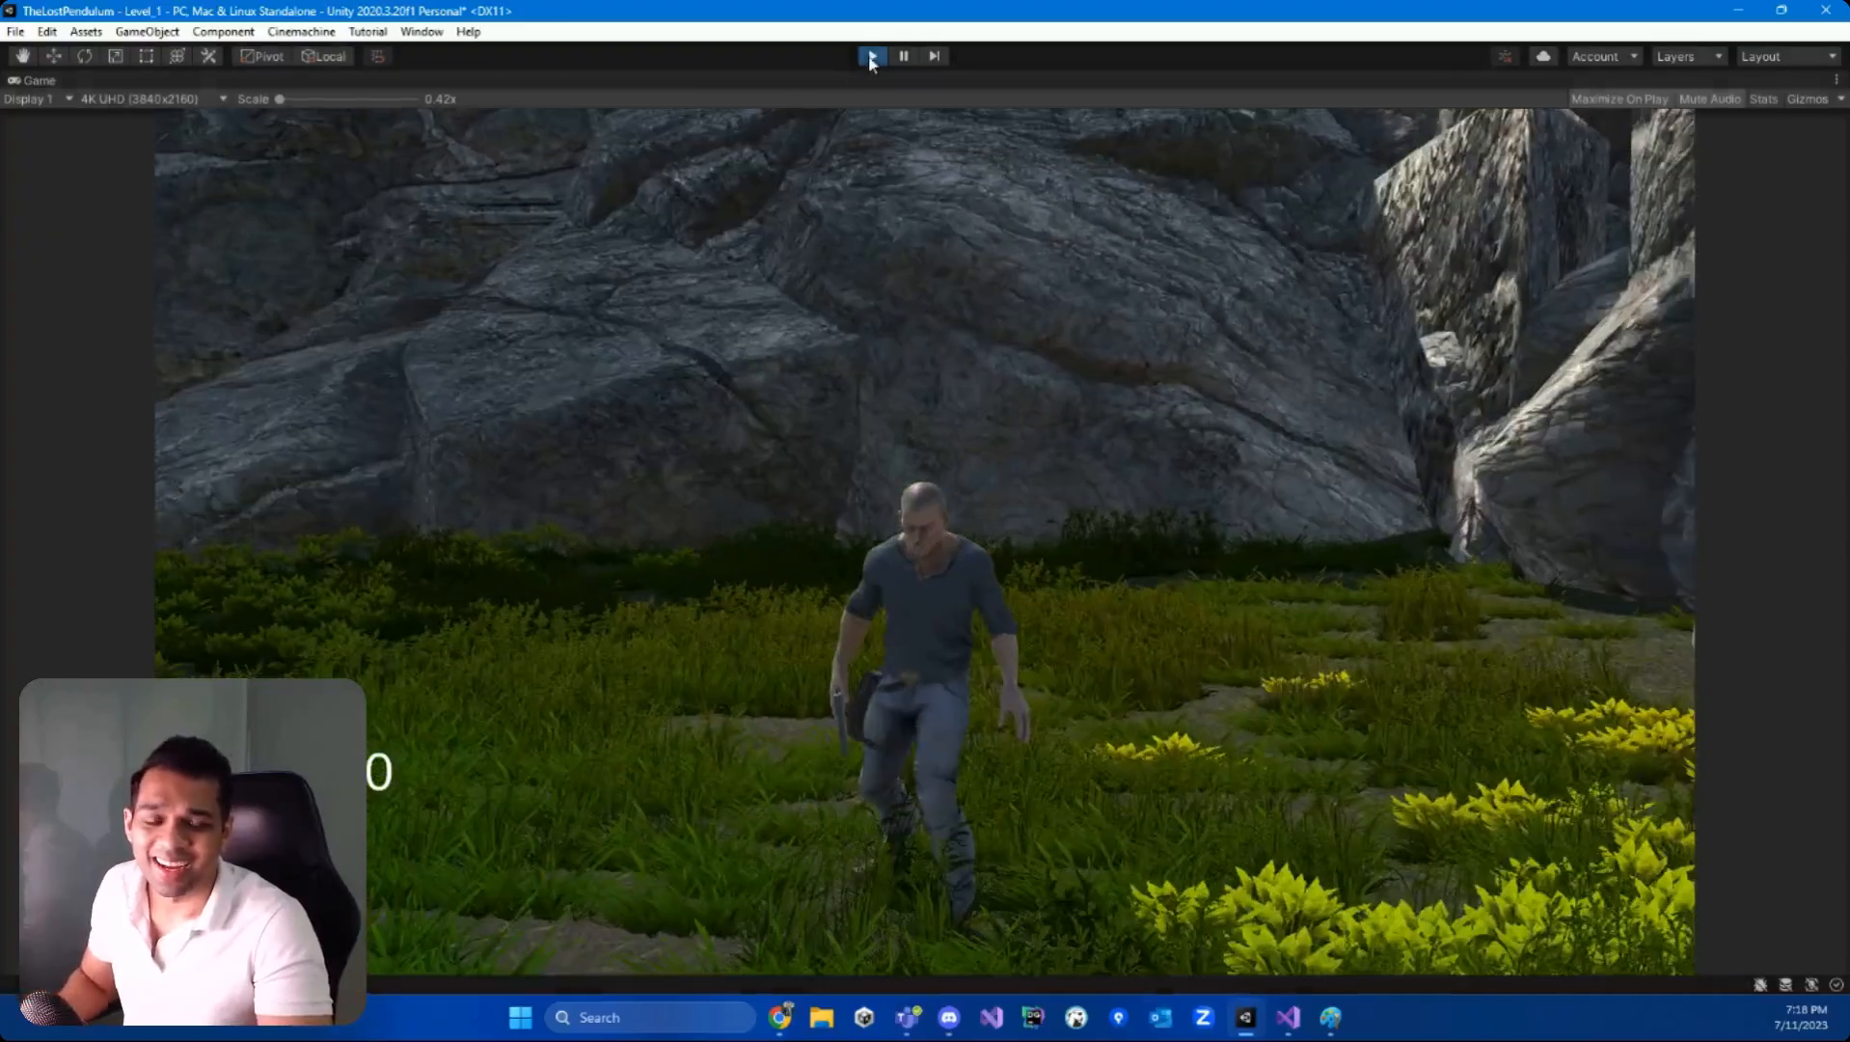
{"action": "left_click", "coordinate": [872, 56]}
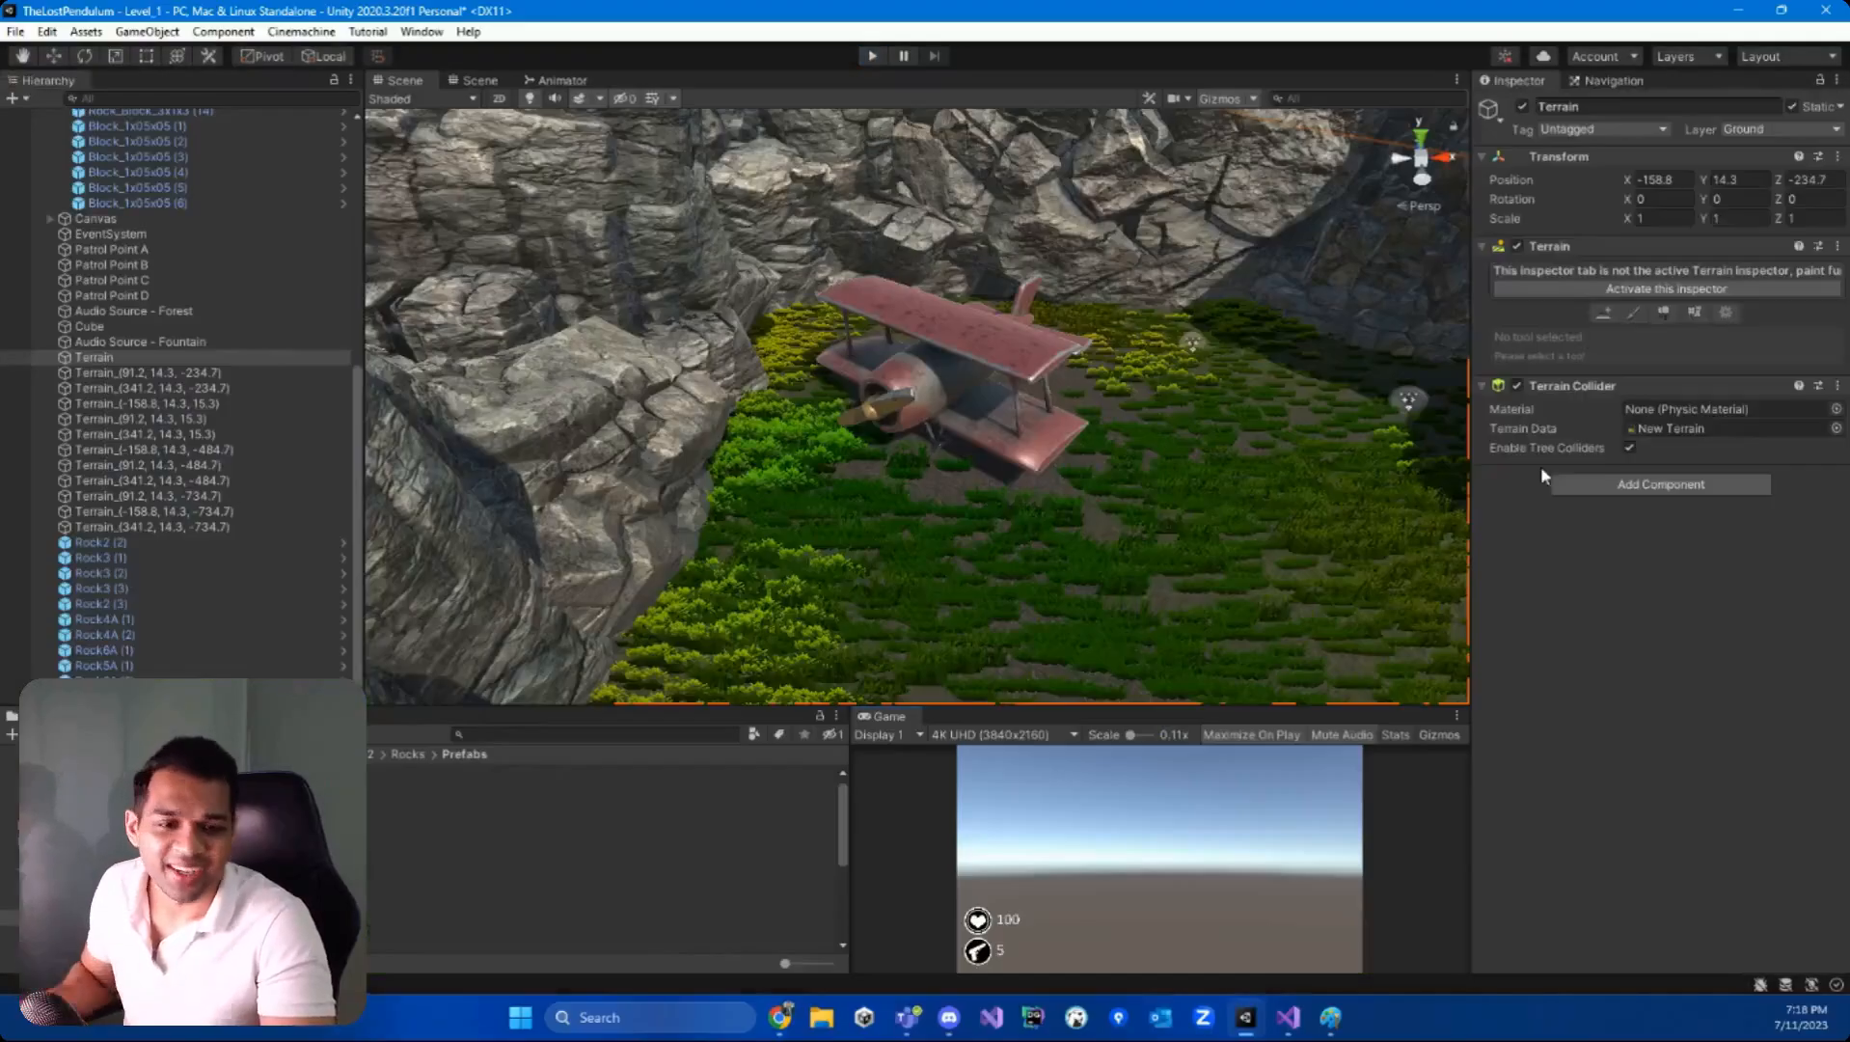
- Edit the grass plant 3 detail with dry color 988A00 and a darker green healthy color, and apply the changes
{"action": "left_click", "coordinate": [1662, 312]}
{"action": "left_click", "coordinate": [1723, 485]}
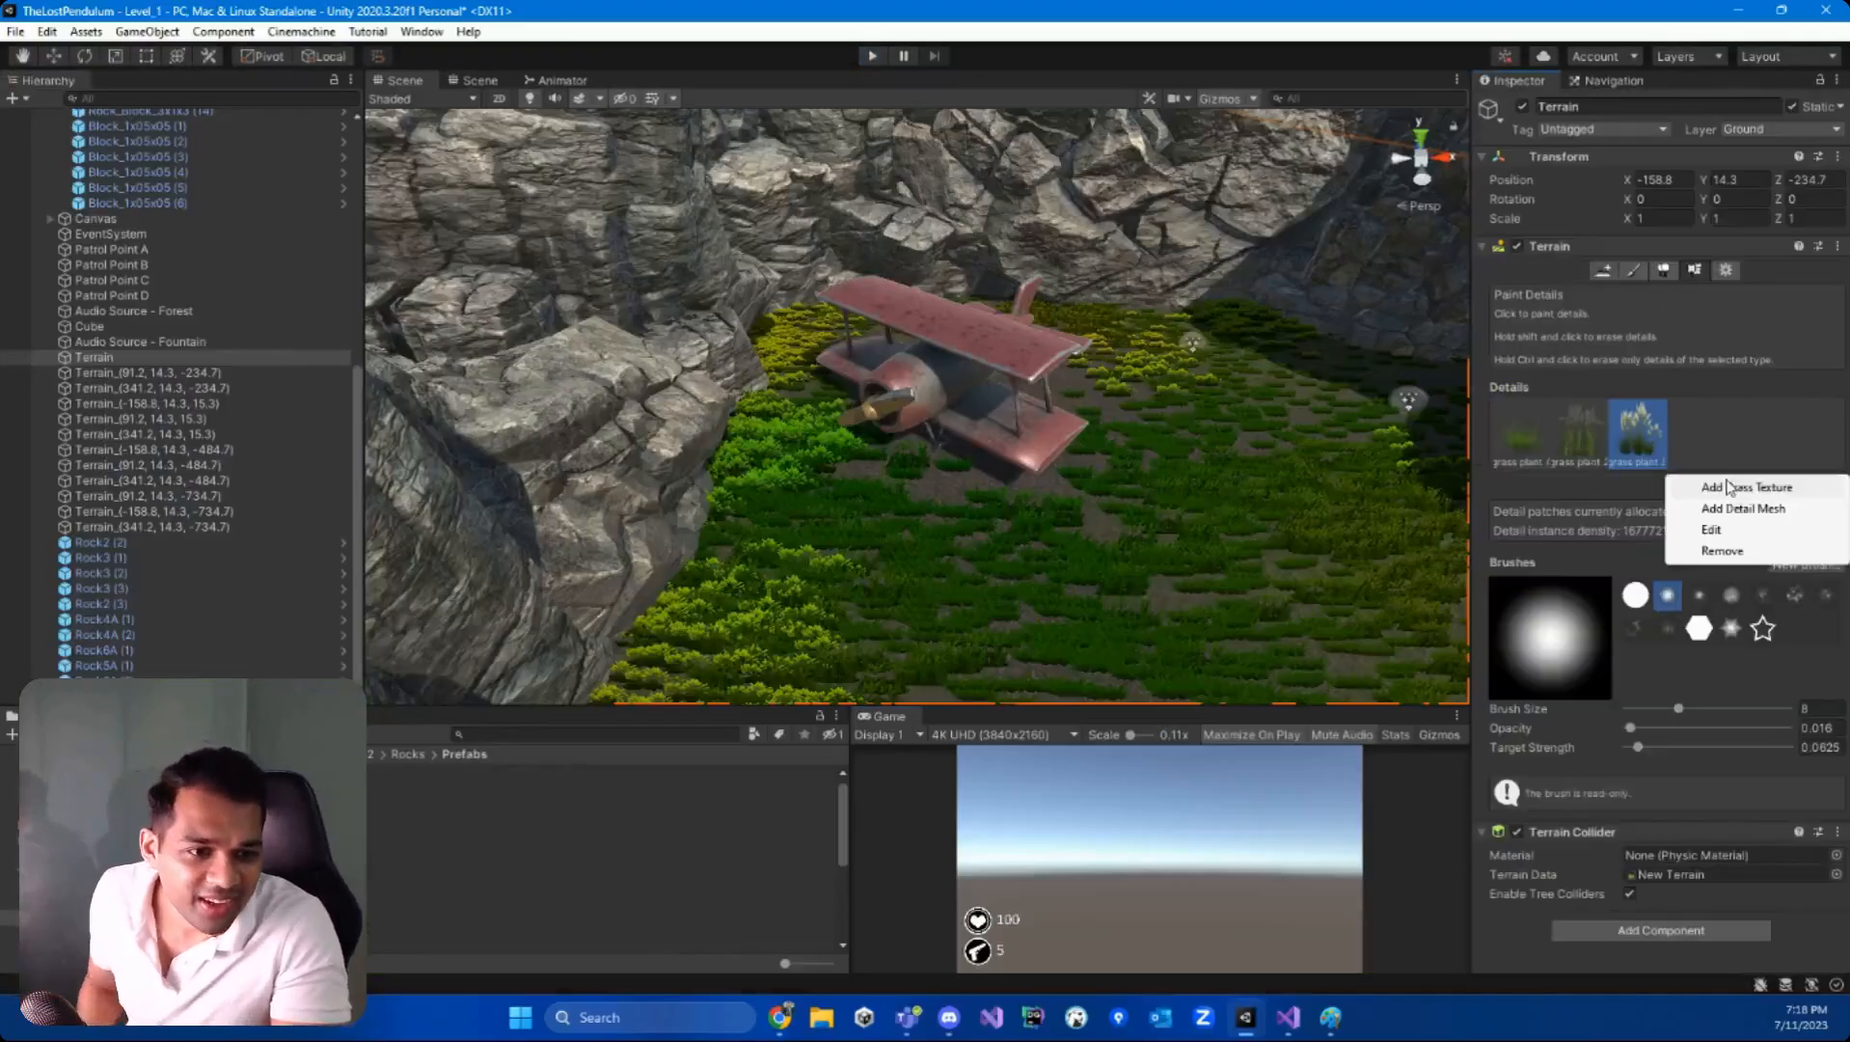
{"action": "left_click", "coordinate": [1712, 530]}
{"action": "left_click", "coordinate": [463, 367]}
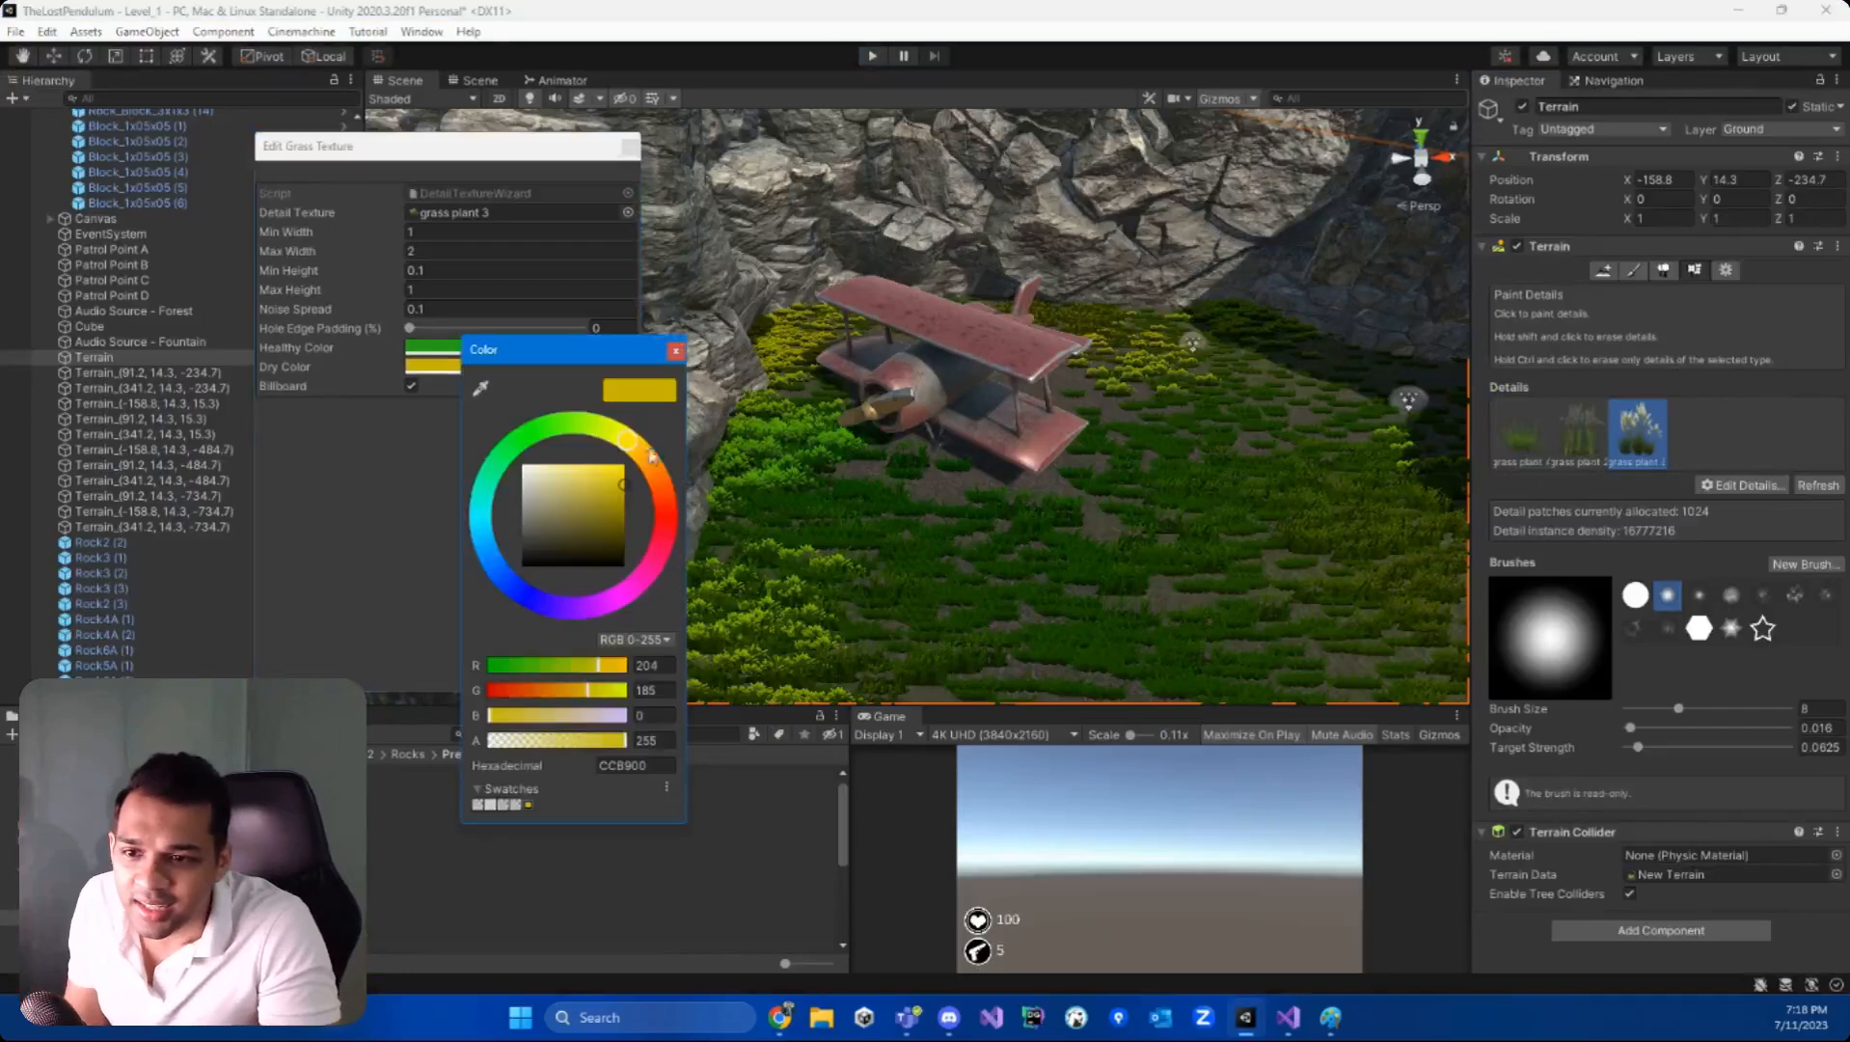
{"action": "mouse_move", "coordinate": [610, 500]}
{"action": "left_mouse_down"}
{"action": "mouse_move", "coordinate": [627, 522]}
{"action": "mouse_move", "coordinate": [635, 504]}
{"action": "left_mouse_up"}
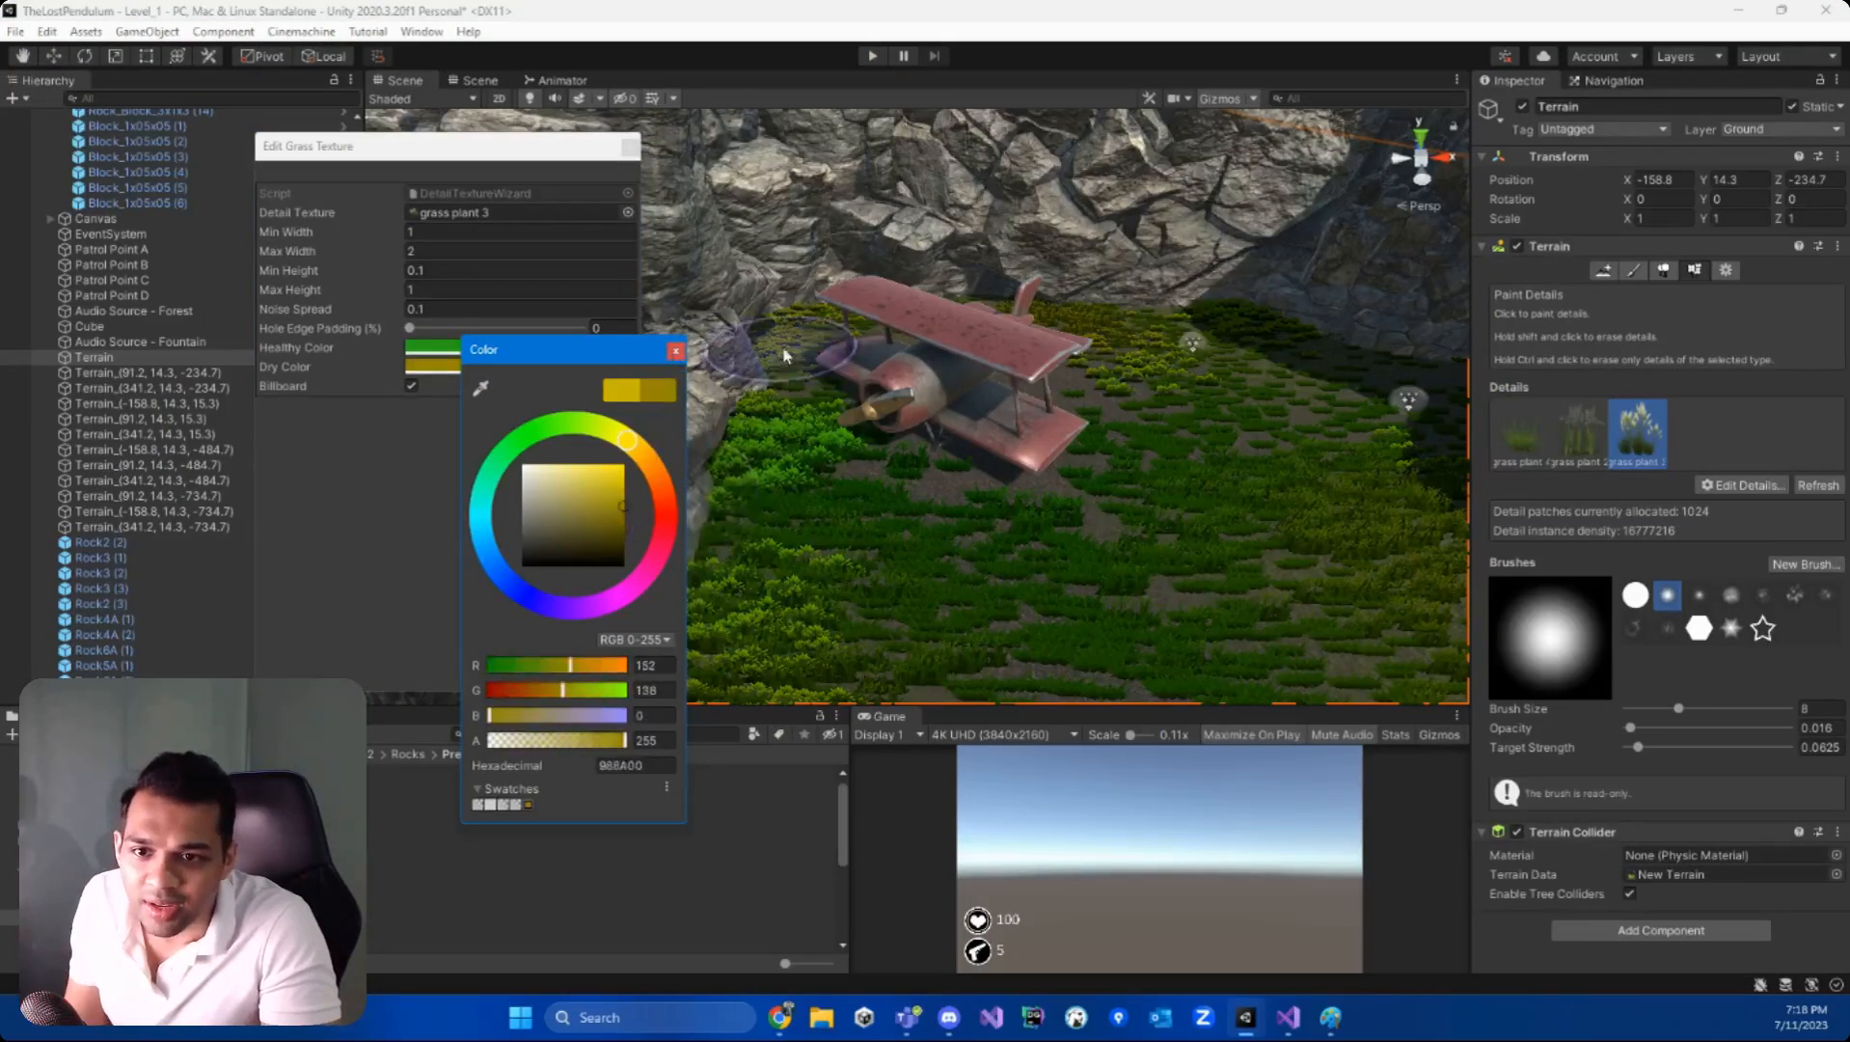
{"action": "left_click", "coordinate": [675, 352]}
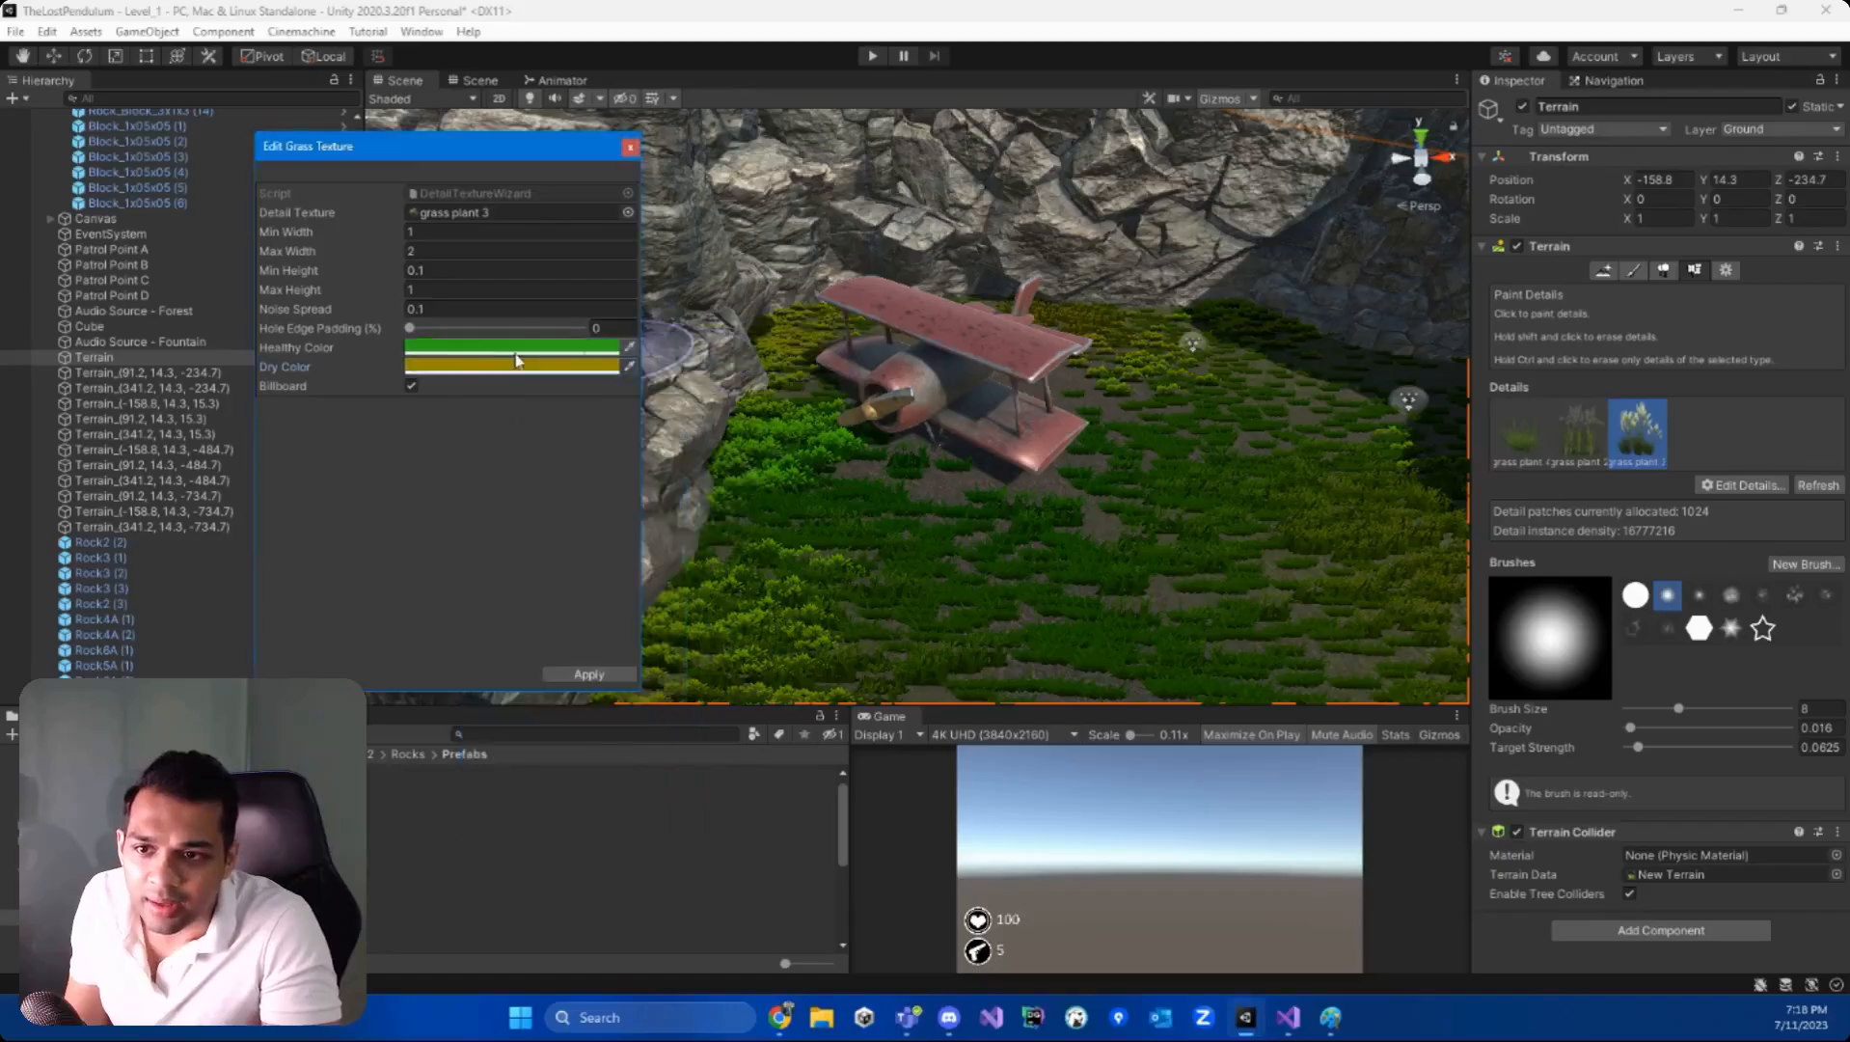
{"action": "left_click", "coordinate": [496, 345]}
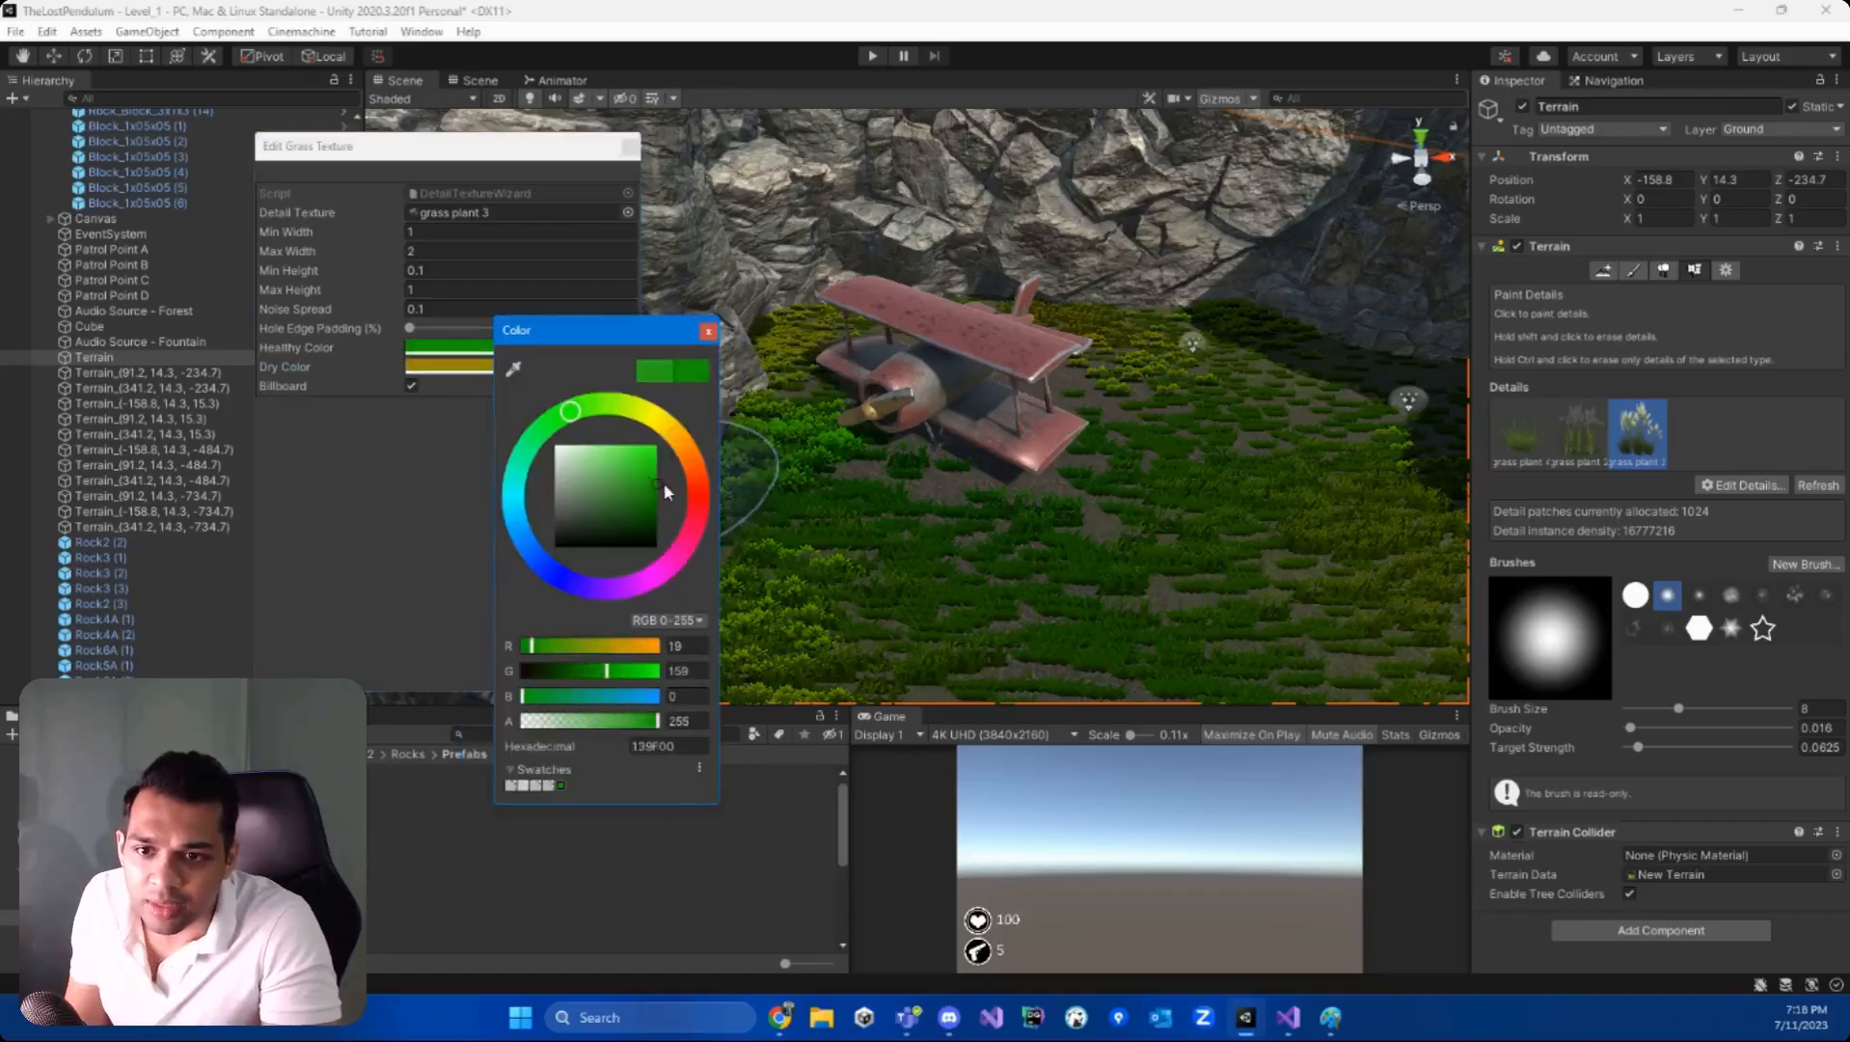
{"action": "left_click", "coordinate": [708, 331]}
{"action": "left_click", "coordinate": [589, 673]}
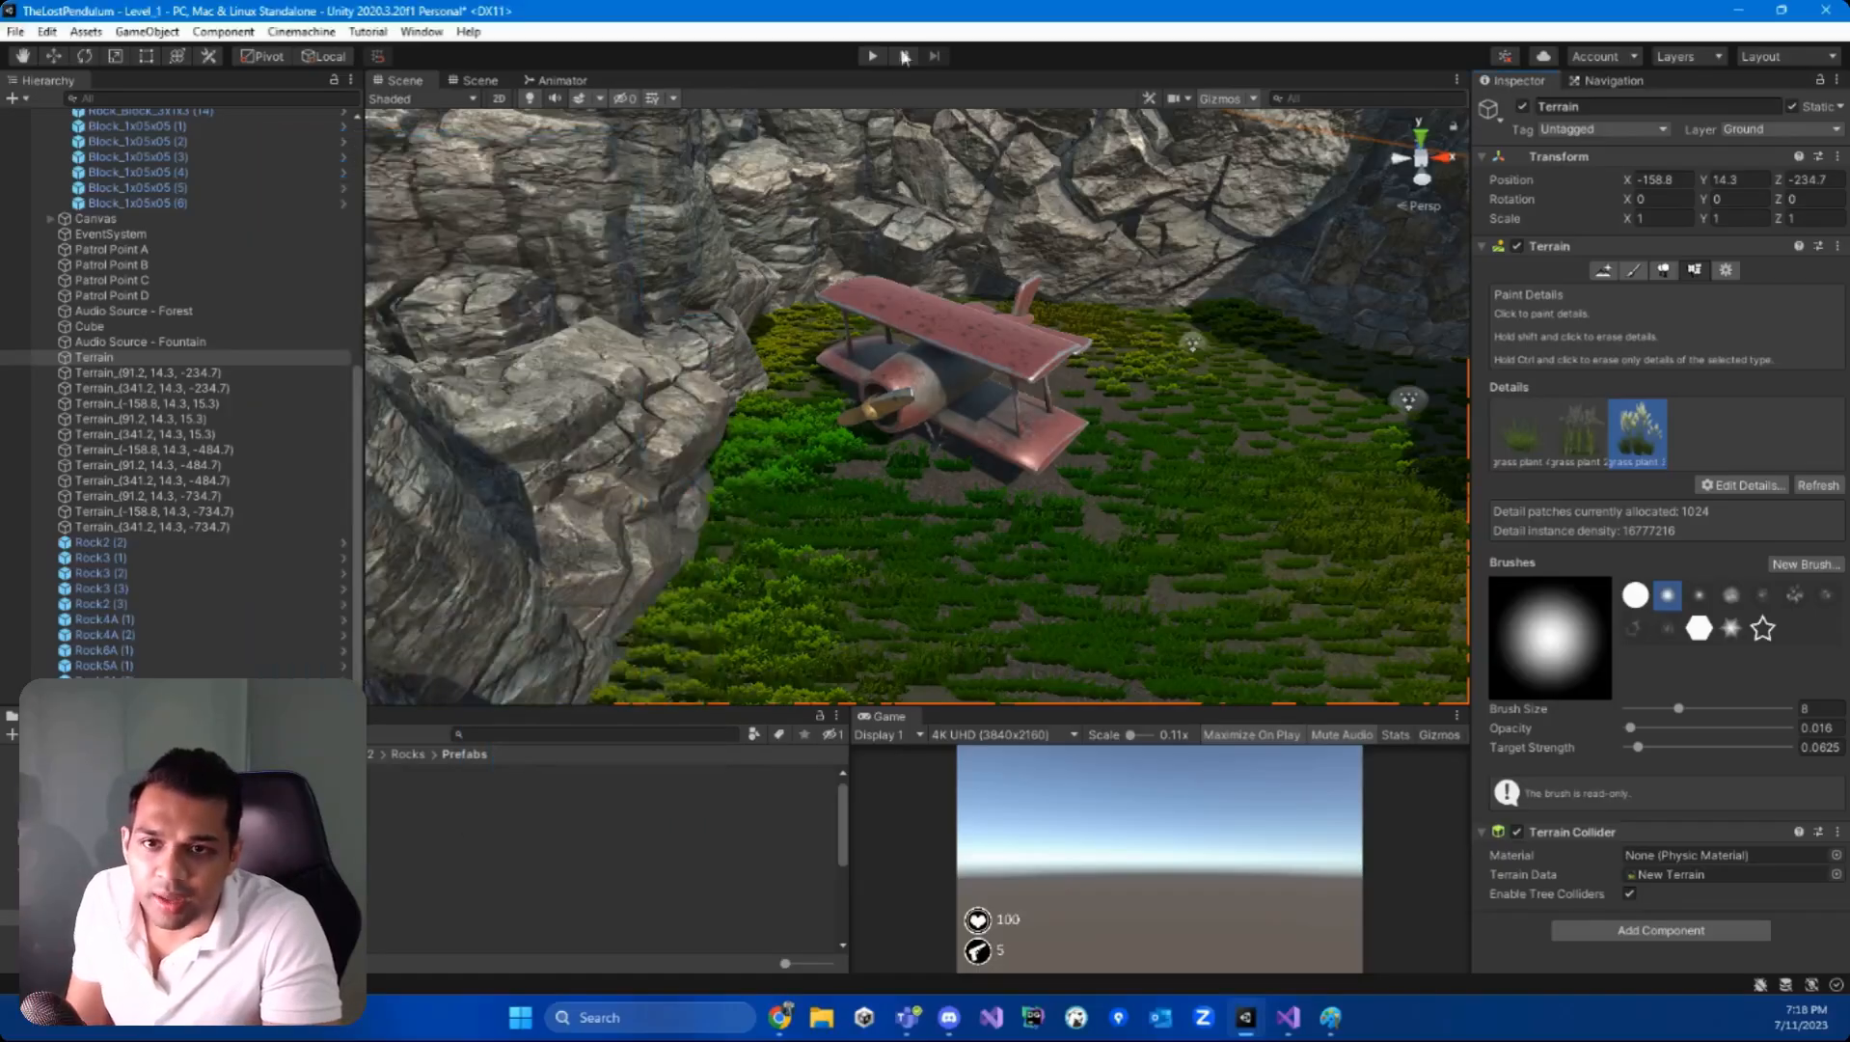
- Play the level again, walk the character around the biplane to check the recolored grass, and stop
{"action": "left_click", "coordinate": [873, 56]}
{"action": "key", "text": "w"}
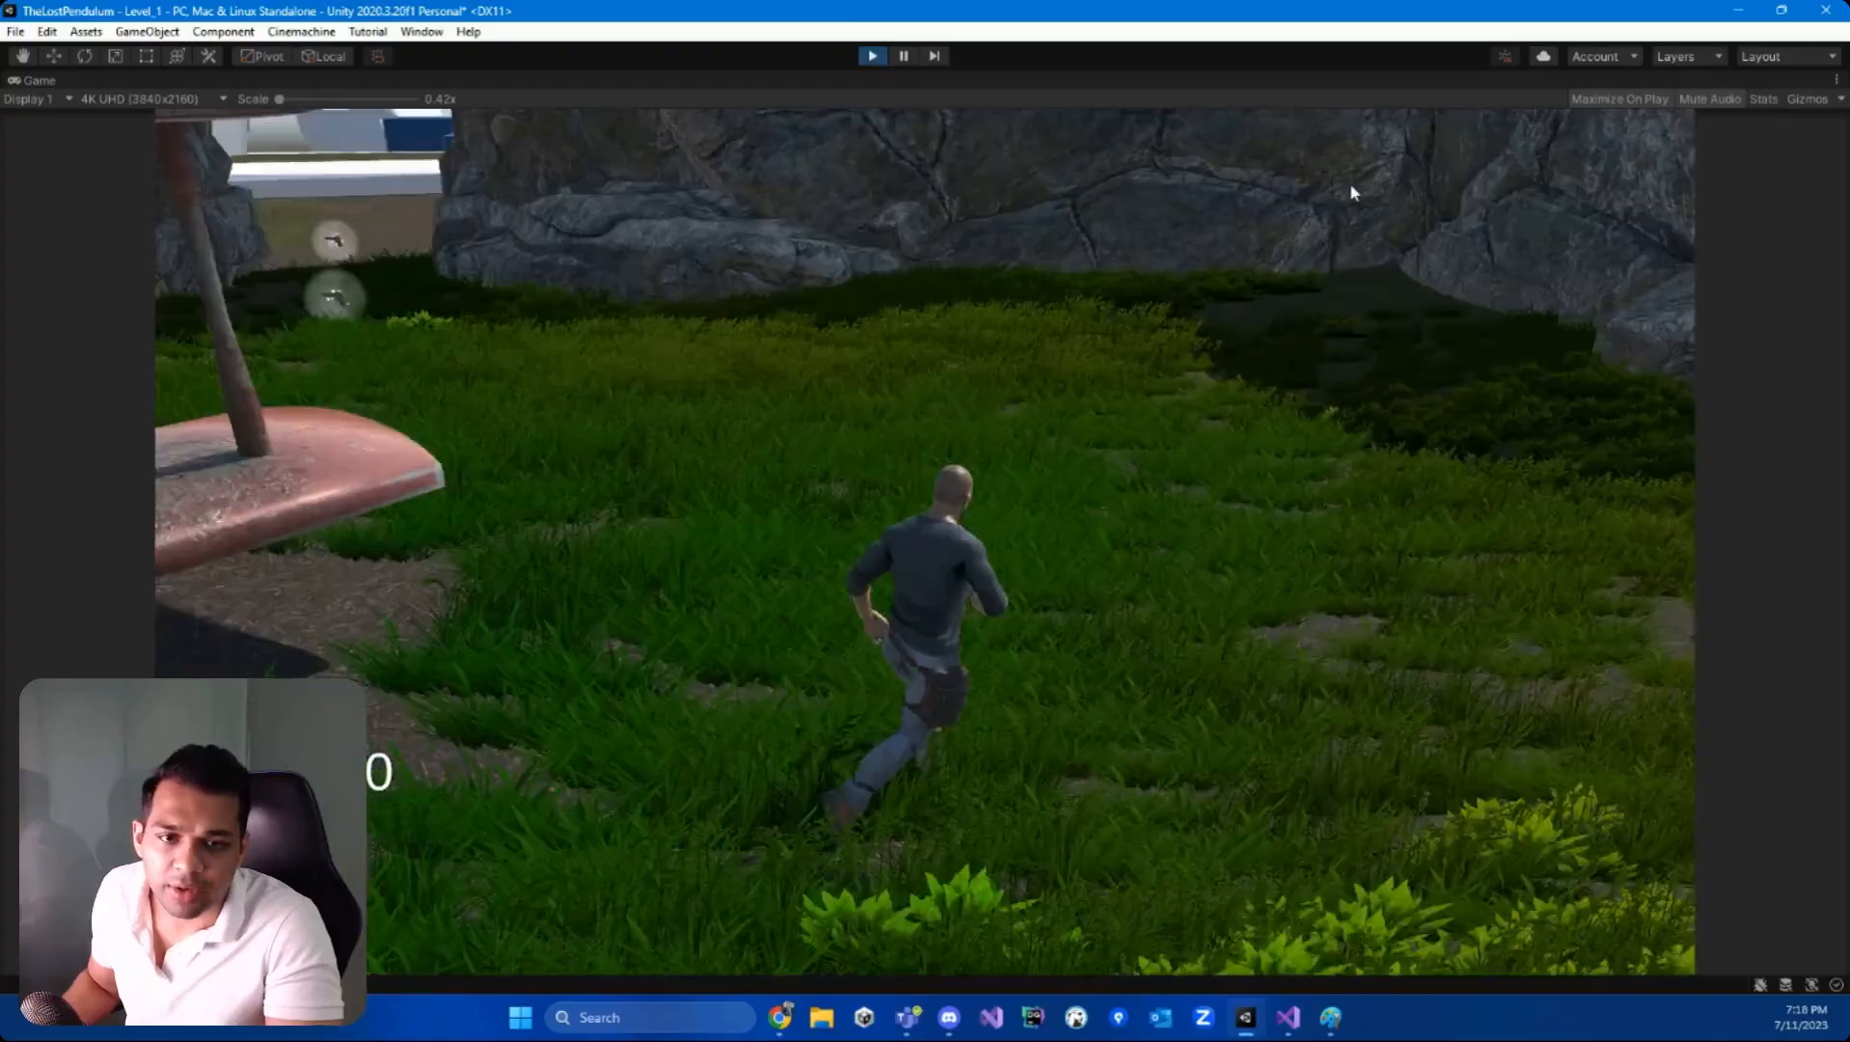
{"action": "key", "text": "a"}
{"action": "key", "text": "w"}
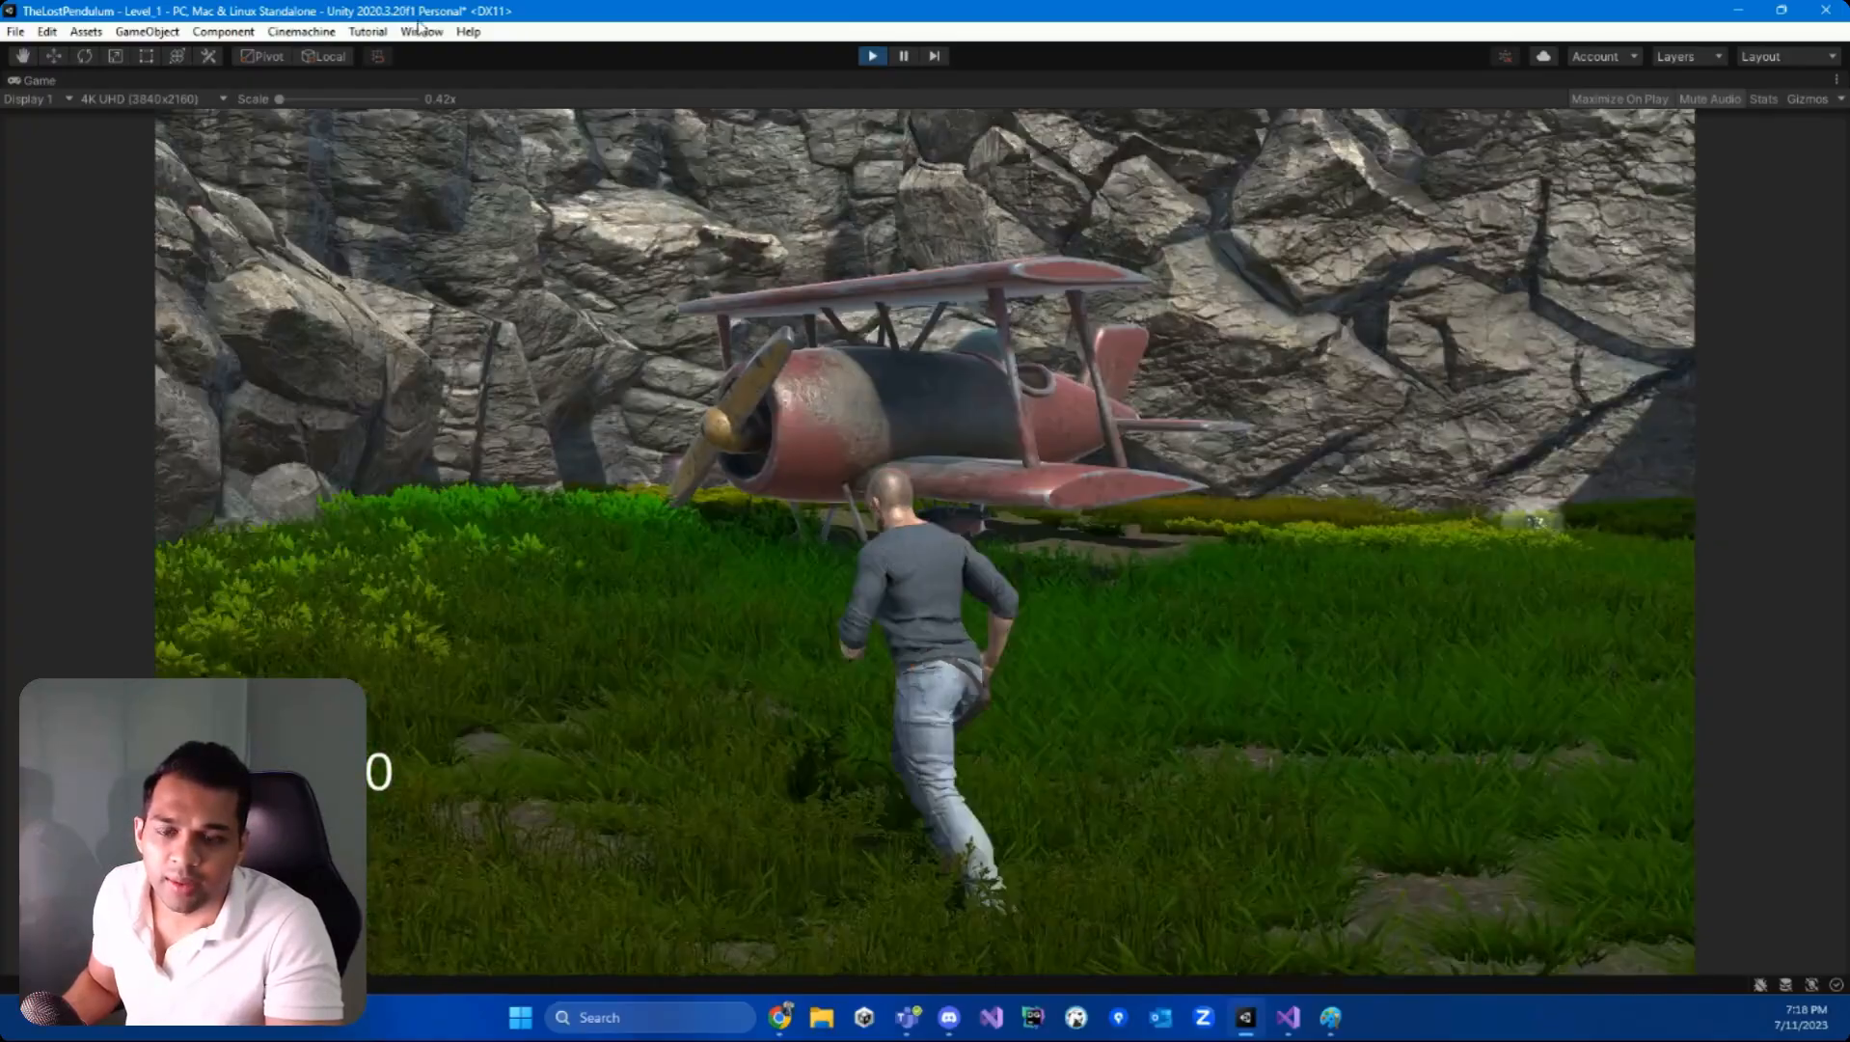
{"action": "key", "text": "a"}
{"action": "key", "text": "d"}
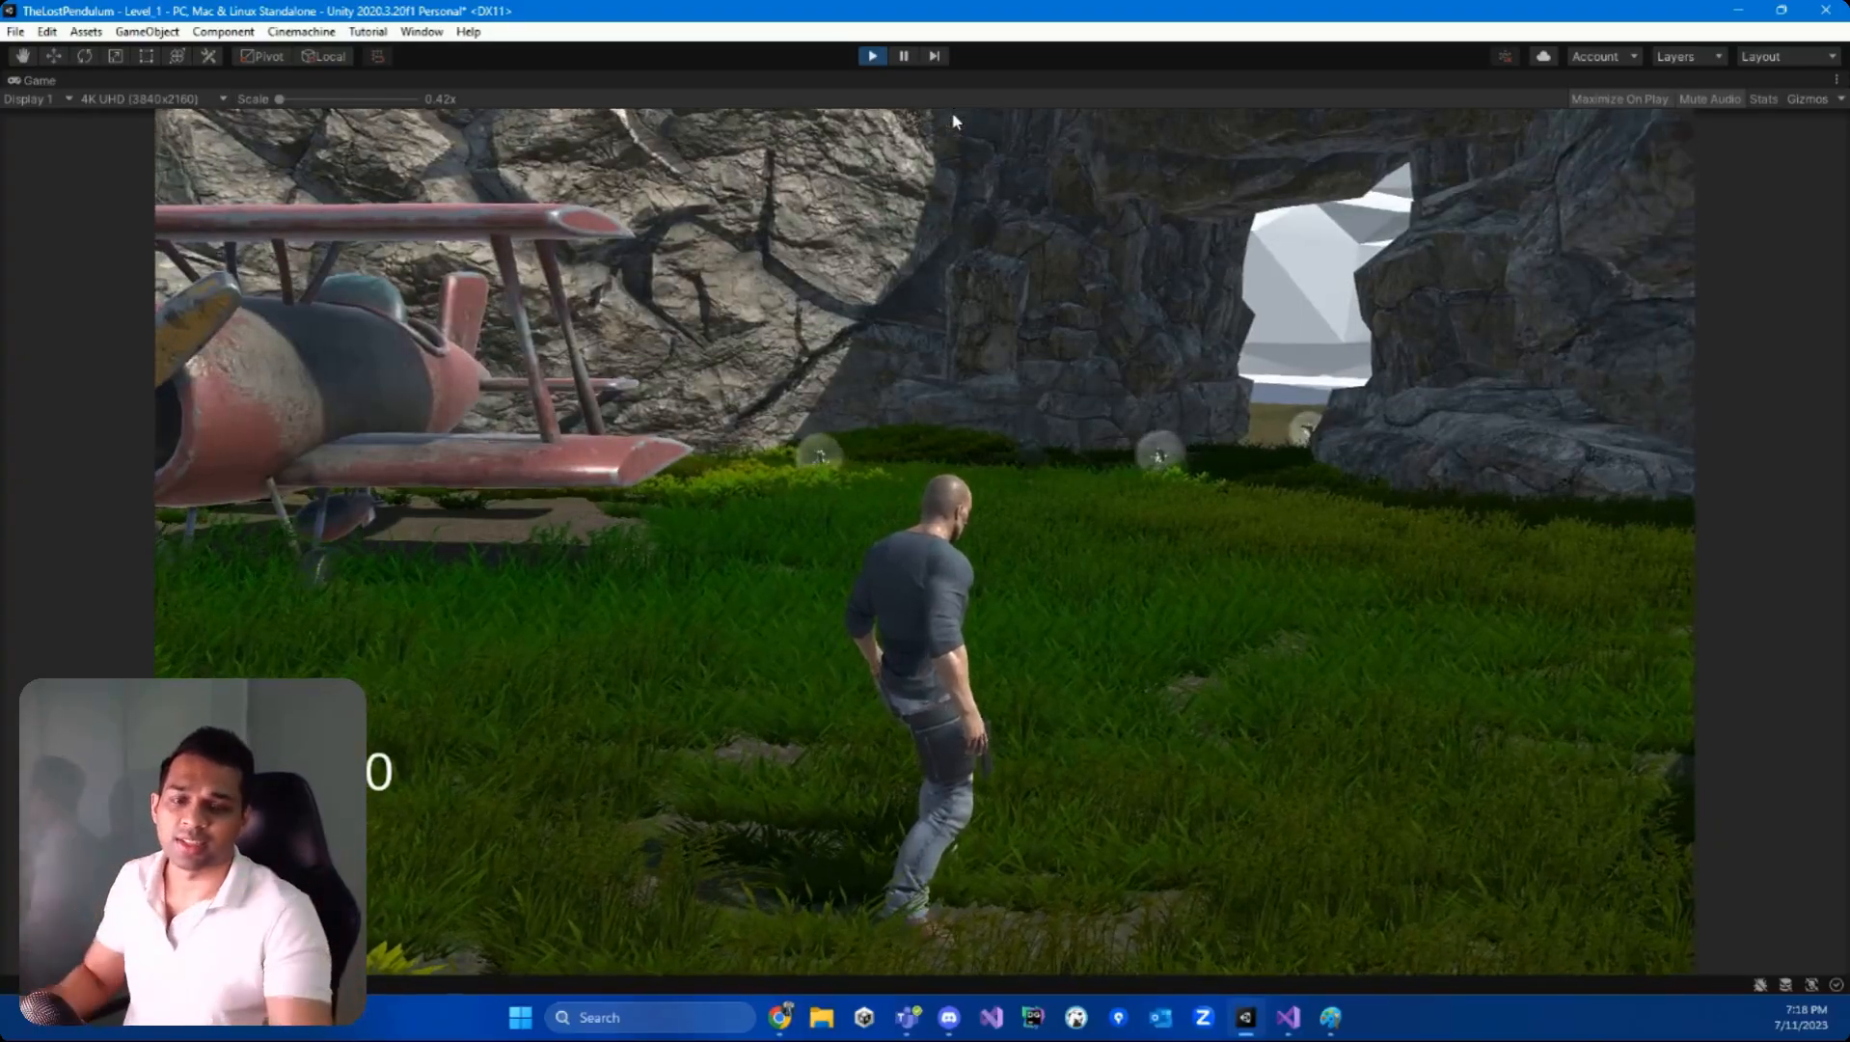
{"action": "key", "text": "s"}
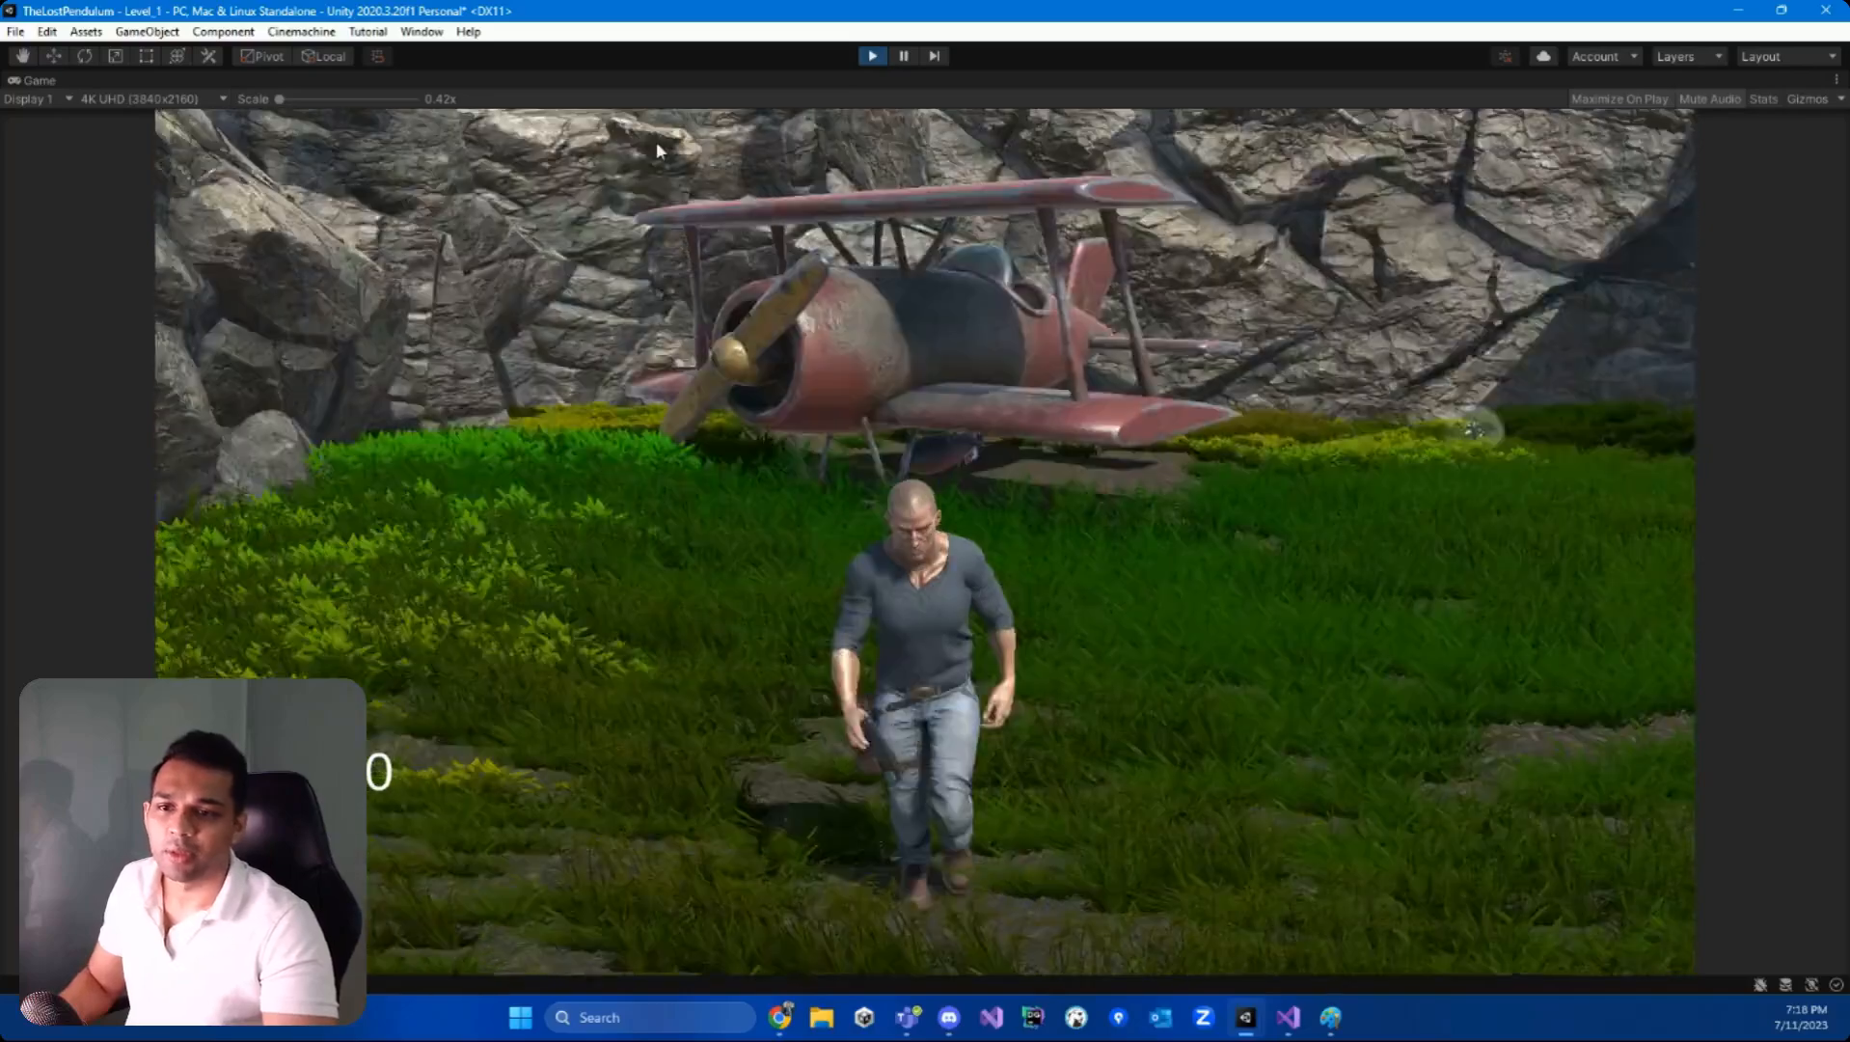
{"action": "key", "text": "w"}
{"action": "key", "text": "d"}
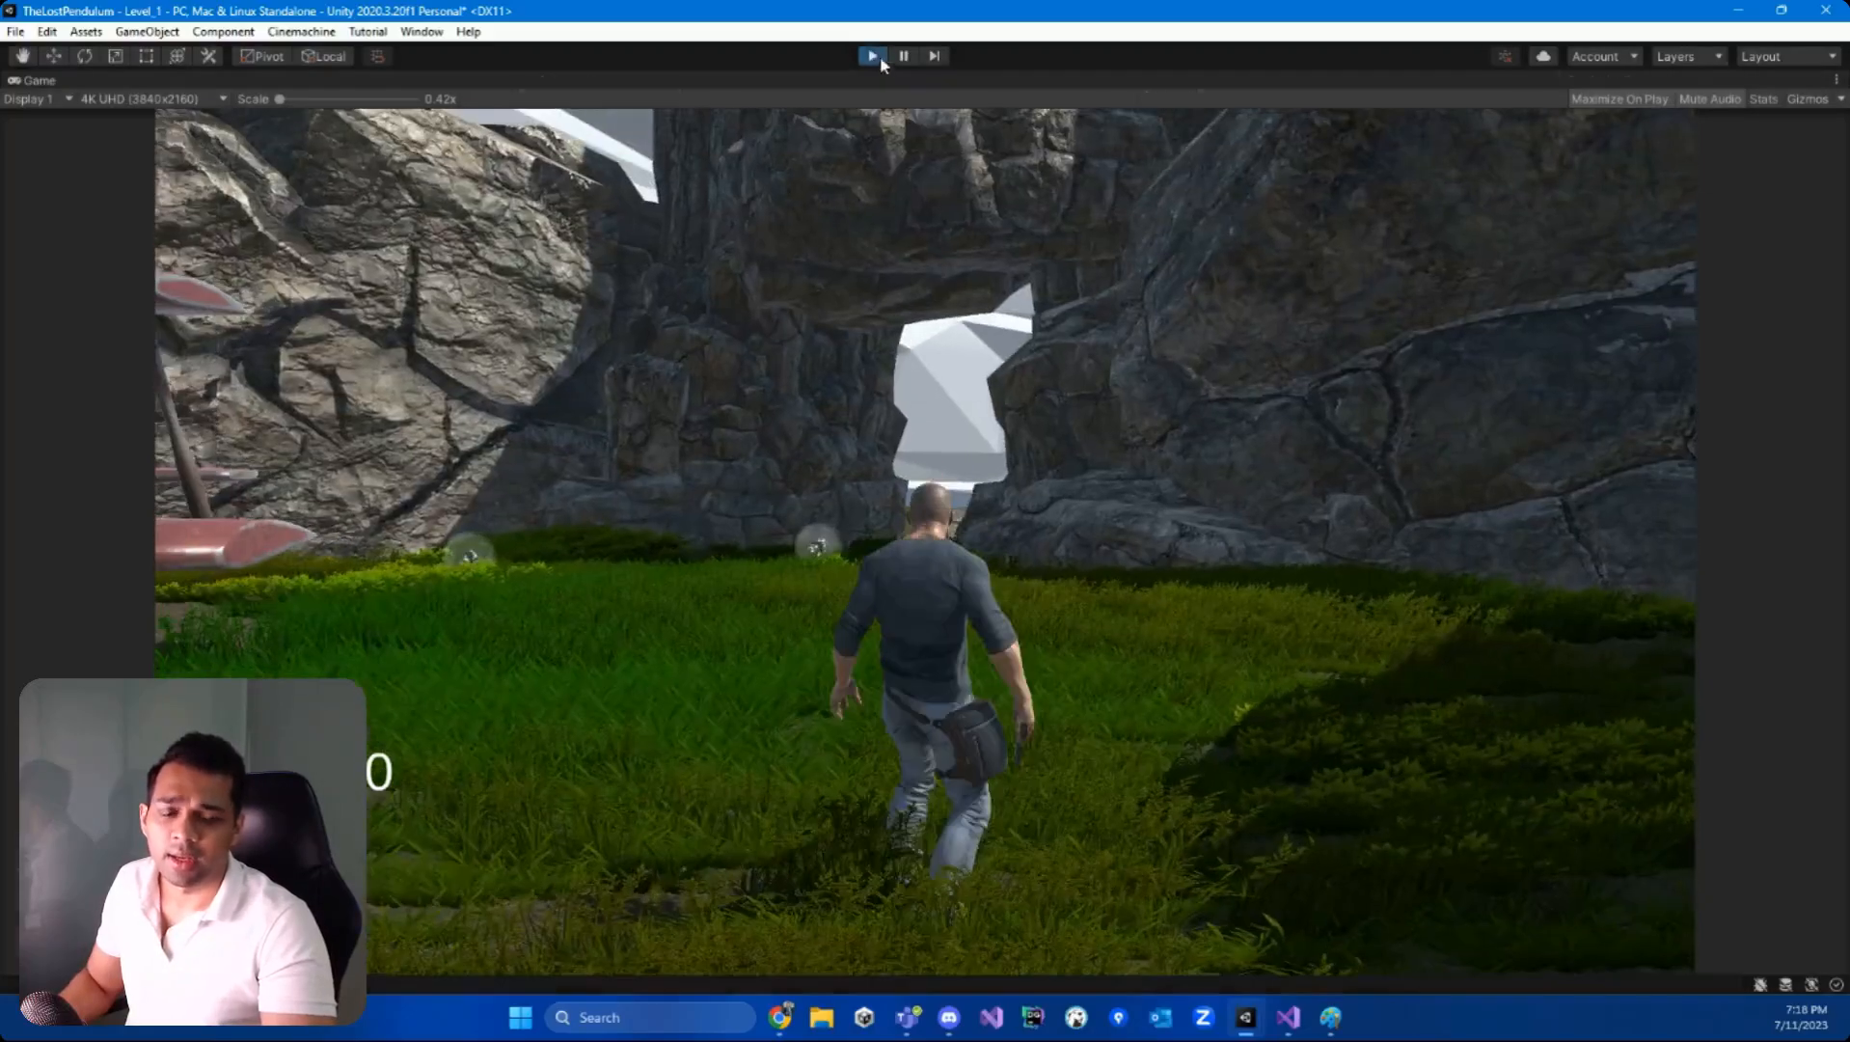
{"action": "left_click", "coordinate": [872, 55]}
- Reopen the grass plant 3 detail for editing, darken its healthy color to 0C5E00, and close the editor
{"action": "left_click", "coordinate": [1668, 288]}
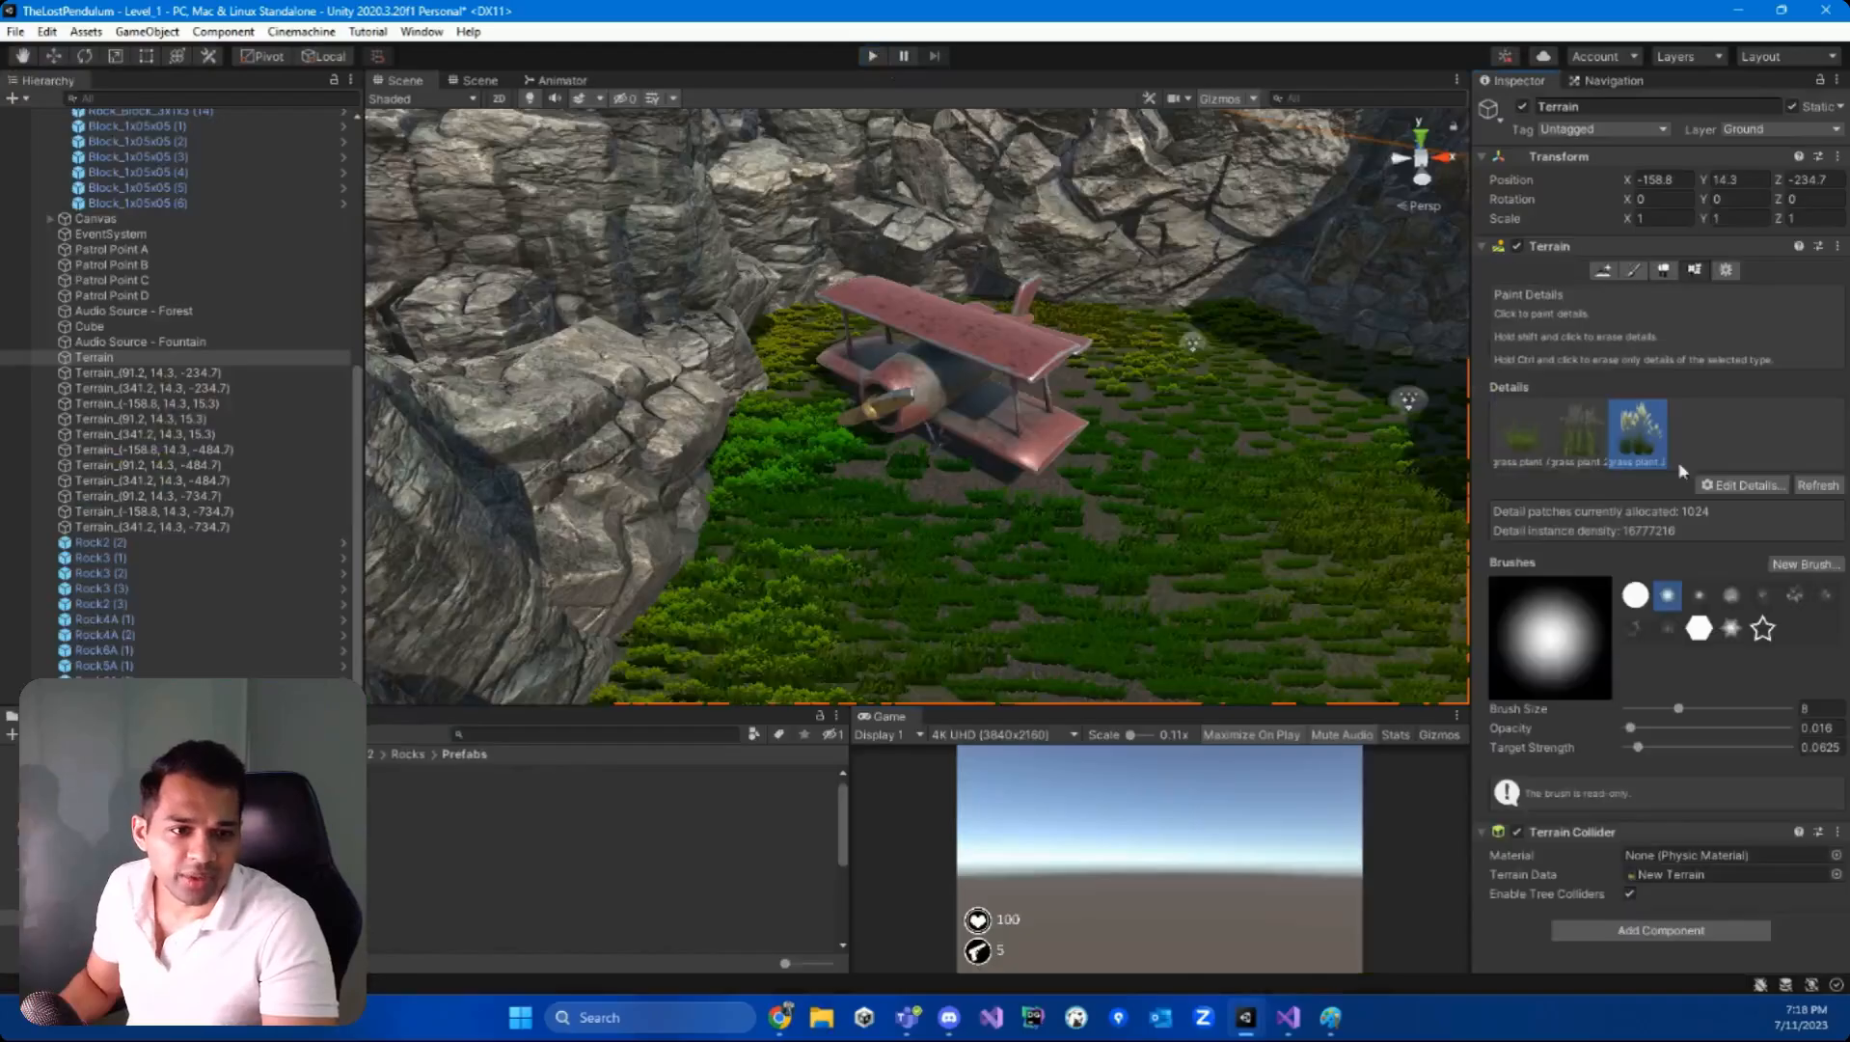
{"action": "left_click", "coordinate": [1742, 484]}
{"action": "left_click", "coordinate": [1726, 529]}
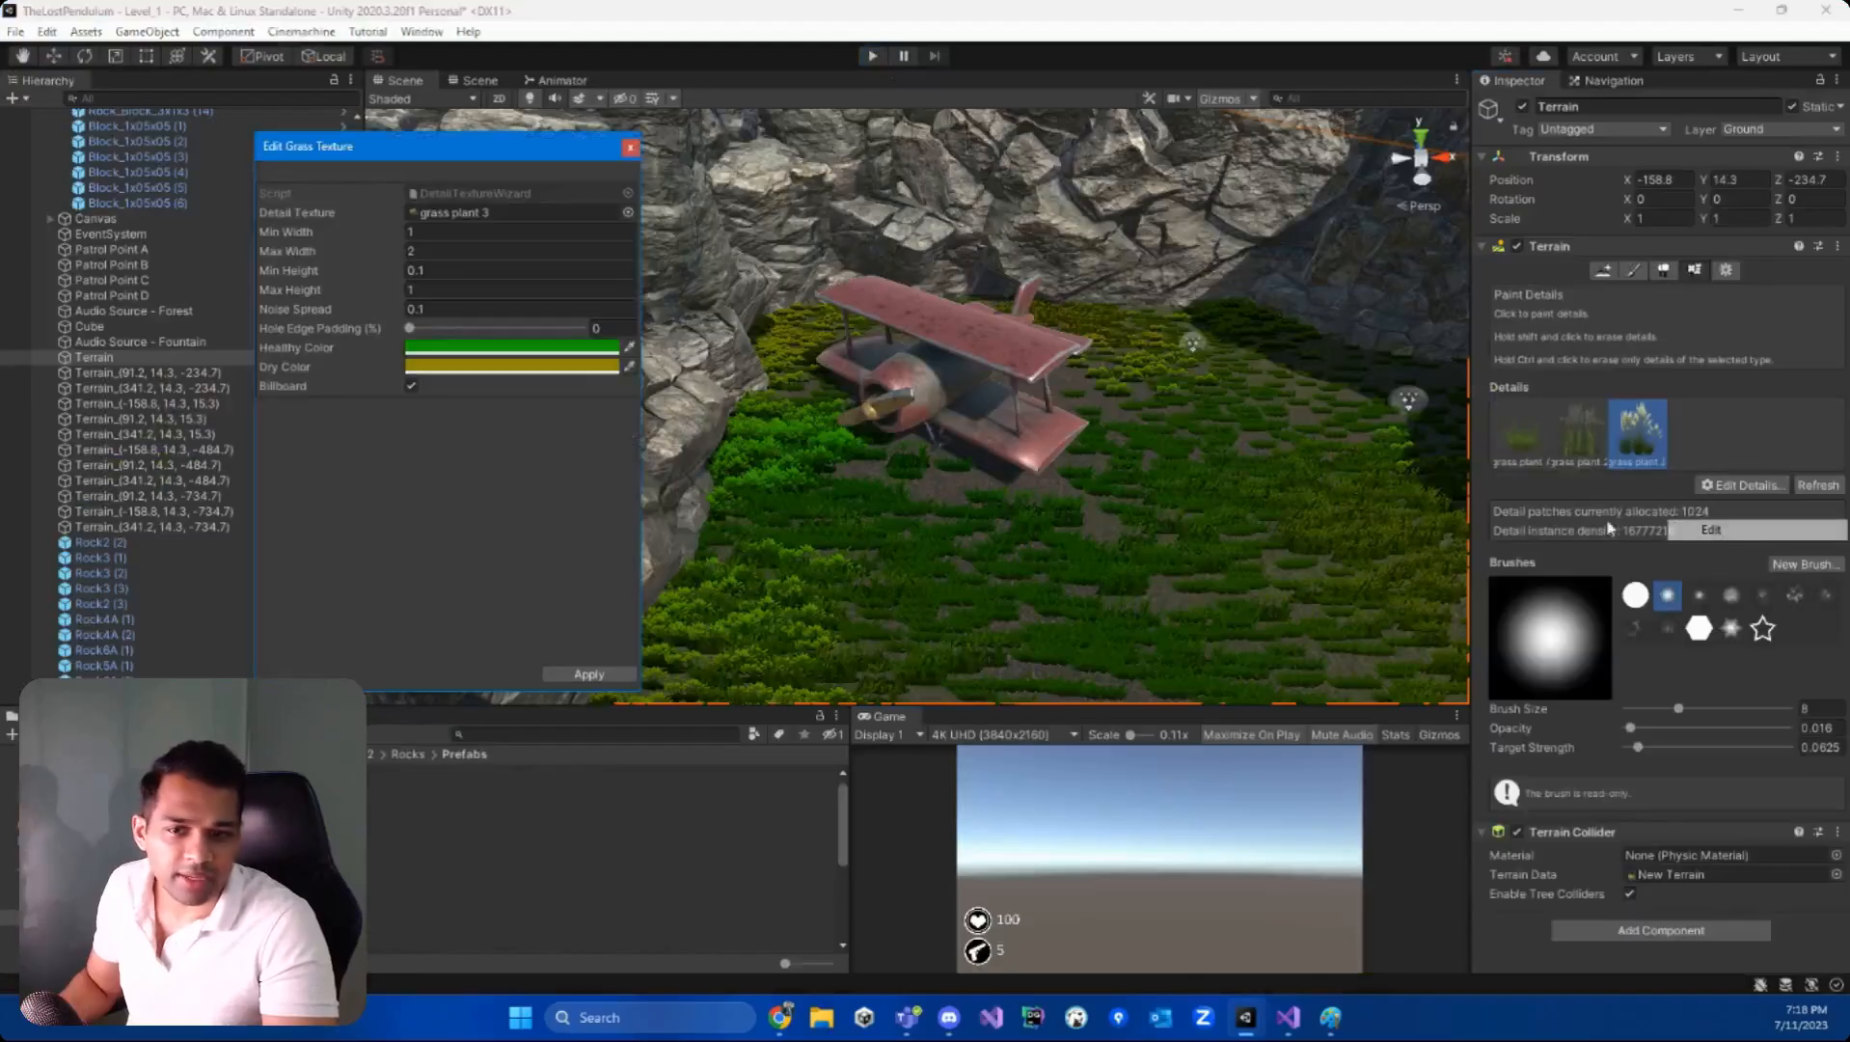
{"action": "left_click", "coordinate": [492, 369]}
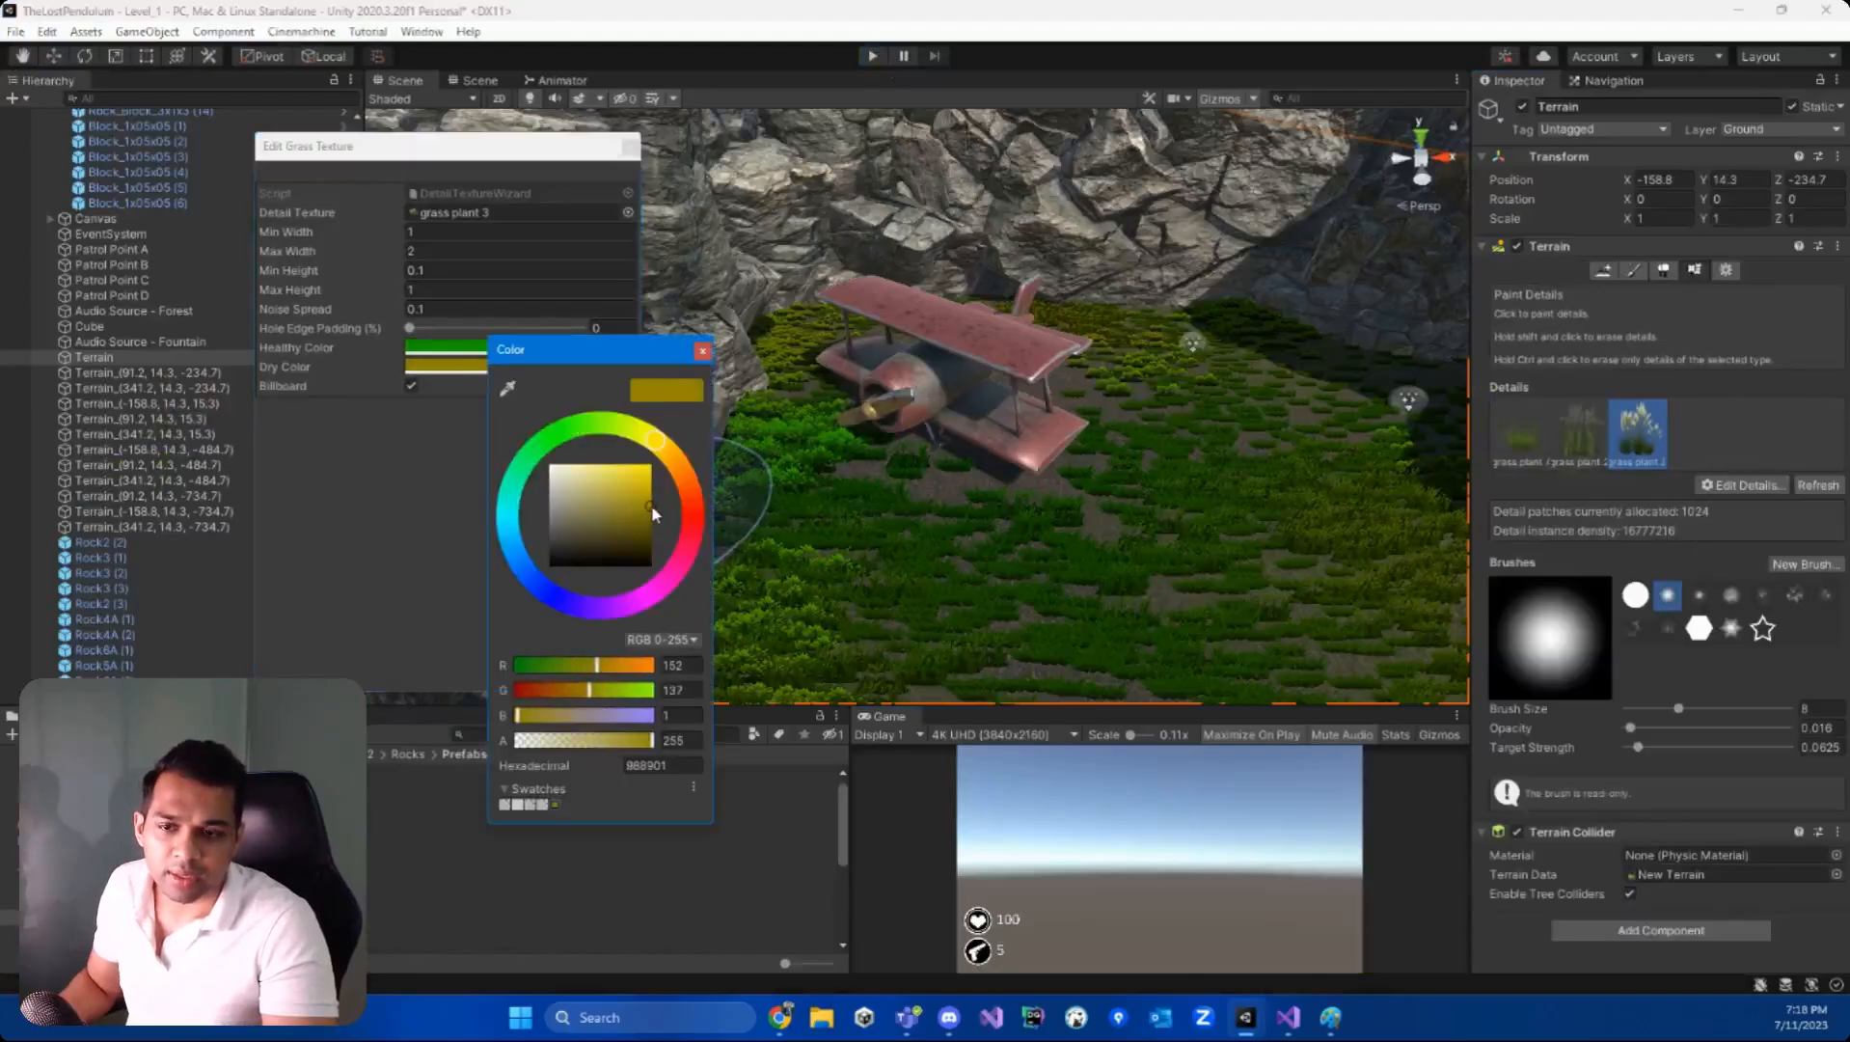
{"action": "left_click", "coordinate": [702, 350]}
{"action": "left_click", "coordinate": [446, 347]}
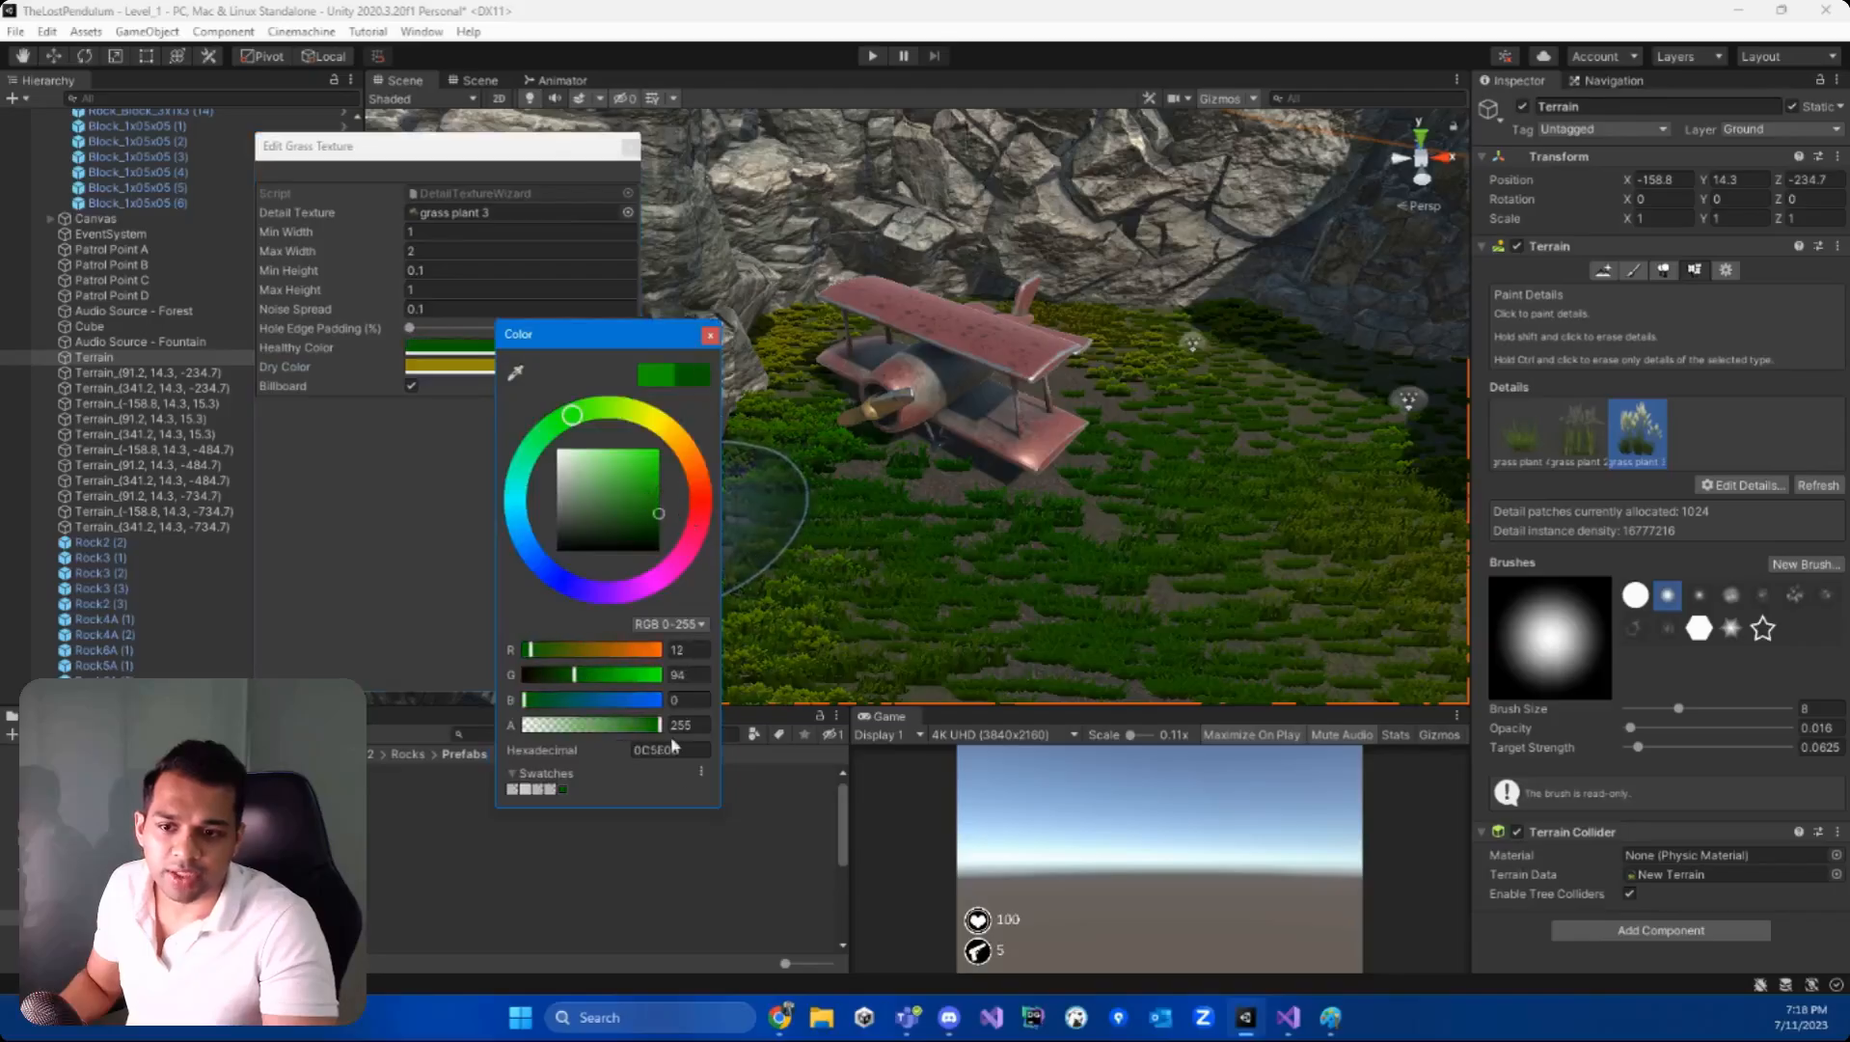
{"action": "left_click", "coordinate": [710, 335]}
{"action": "left_click", "coordinate": [629, 145]}
- Switch the terrain to tree painting for the area outside the rock walls and start adding a tree
{"action": "right_click_drag", "start_coordinate": [868, 405], "coordinate": [846, 578]}
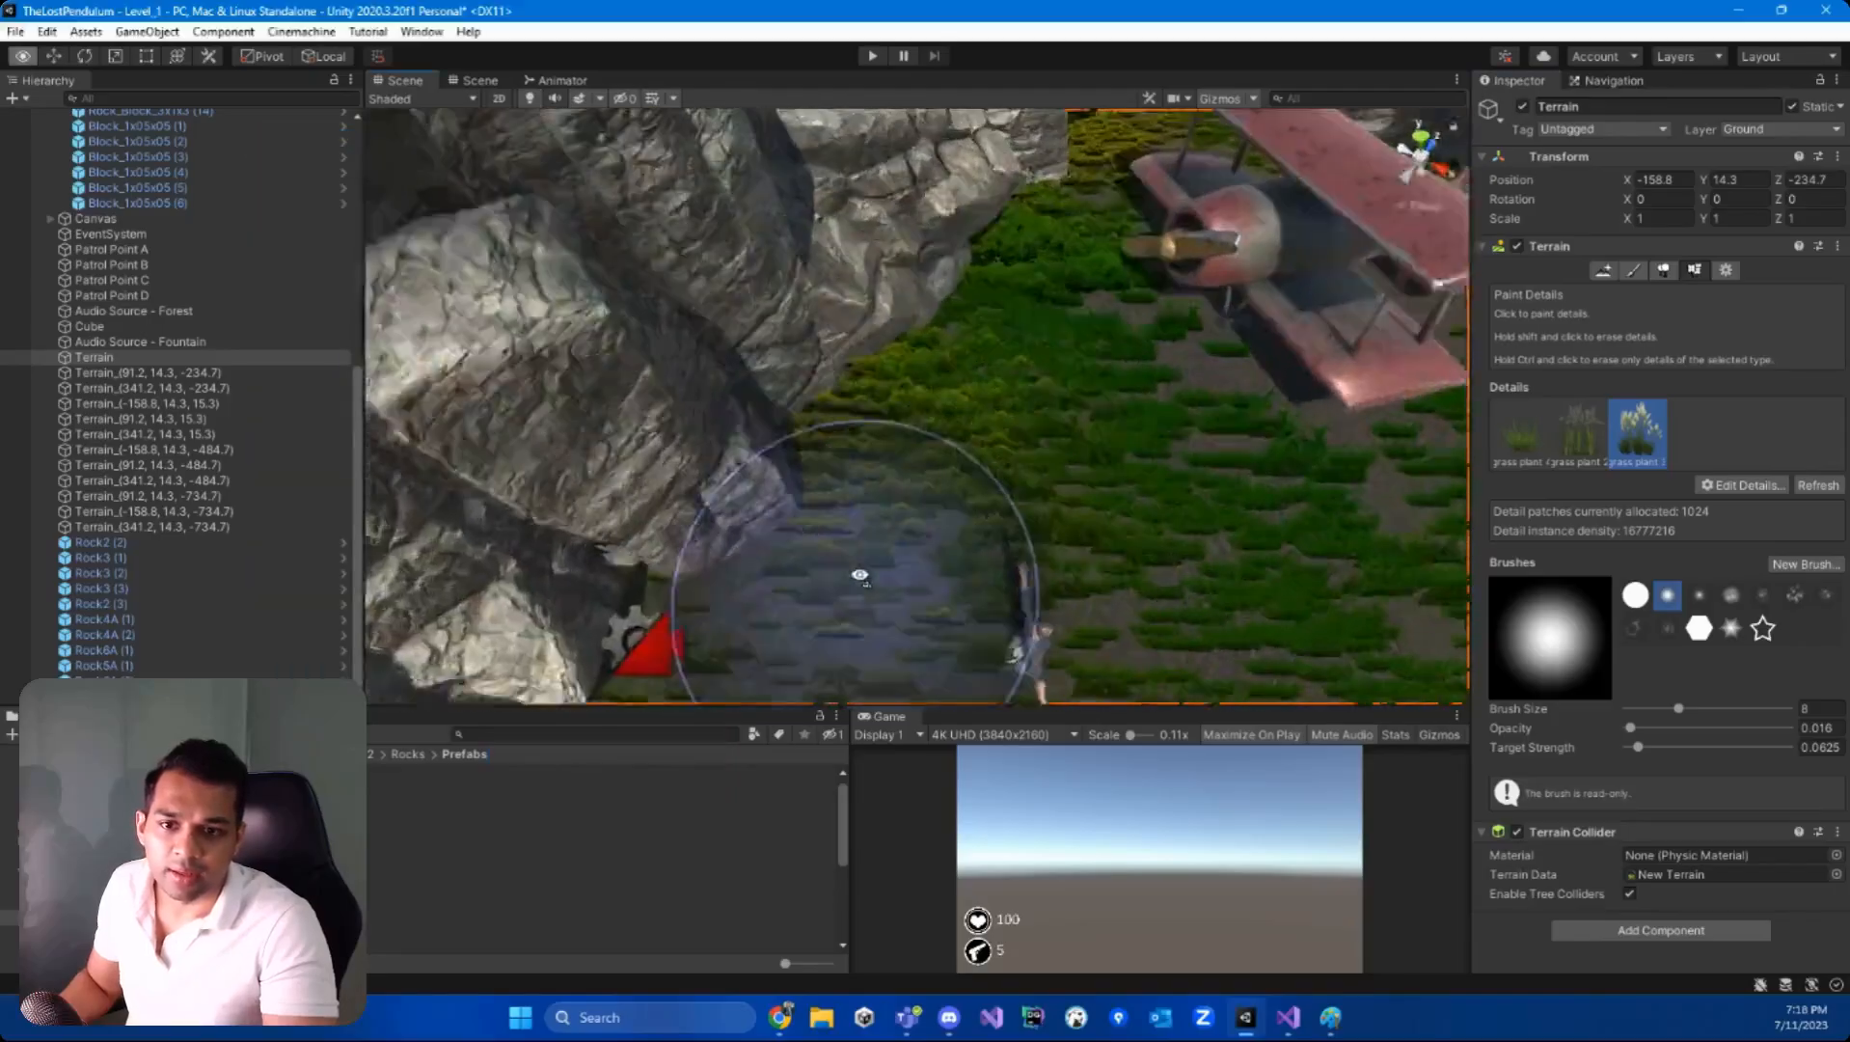
{"action": "scroll", "coordinate": [996, 465], "scroll_direction": "up", "scroll_amount": 3}
{"action": "mouse_move", "coordinate": [997, 465]}
{"action": "right_mouse_down"}
{"action": "mouse_move", "coordinate": [1344, 349]}
{"action": "mouse_move", "coordinate": [1365, 415]}
{"action": "mouse_move", "coordinate": [606, 516]}
{"action": "mouse_move", "coordinate": [742, 393]}
{"action": "mouse_move", "coordinate": [475, 248]}
{"action": "mouse_move", "coordinate": [24, 306]}
{"action": "mouse_move", "coordinate": [1815, 123]}
{"action": "mouse_move", "coordinate": [169, 286]}
{"action": "mouse_move", "coordinate": [800, 415]}
{"action": "mouse_move", "coordinate": [690, 629]}
{"action": "right_mouse_up"}
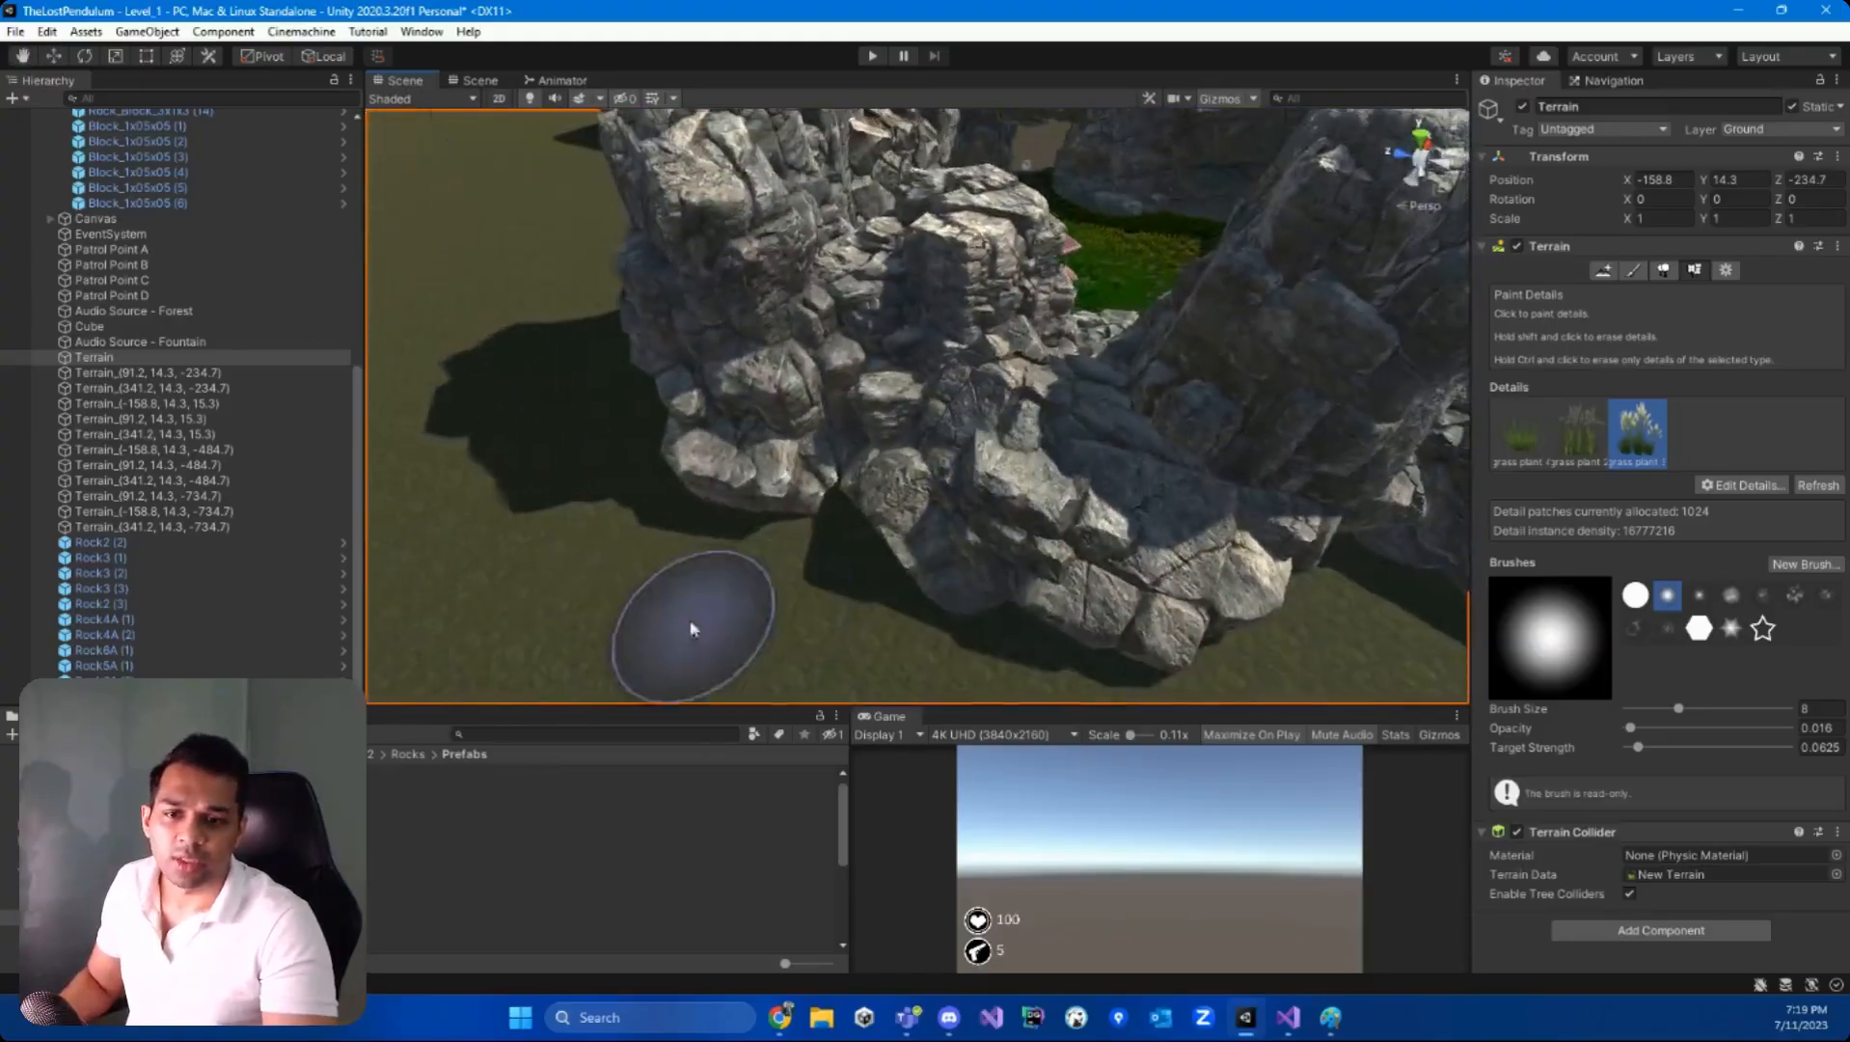
{"action": "left_click", "coordinate": [1664, 273]}
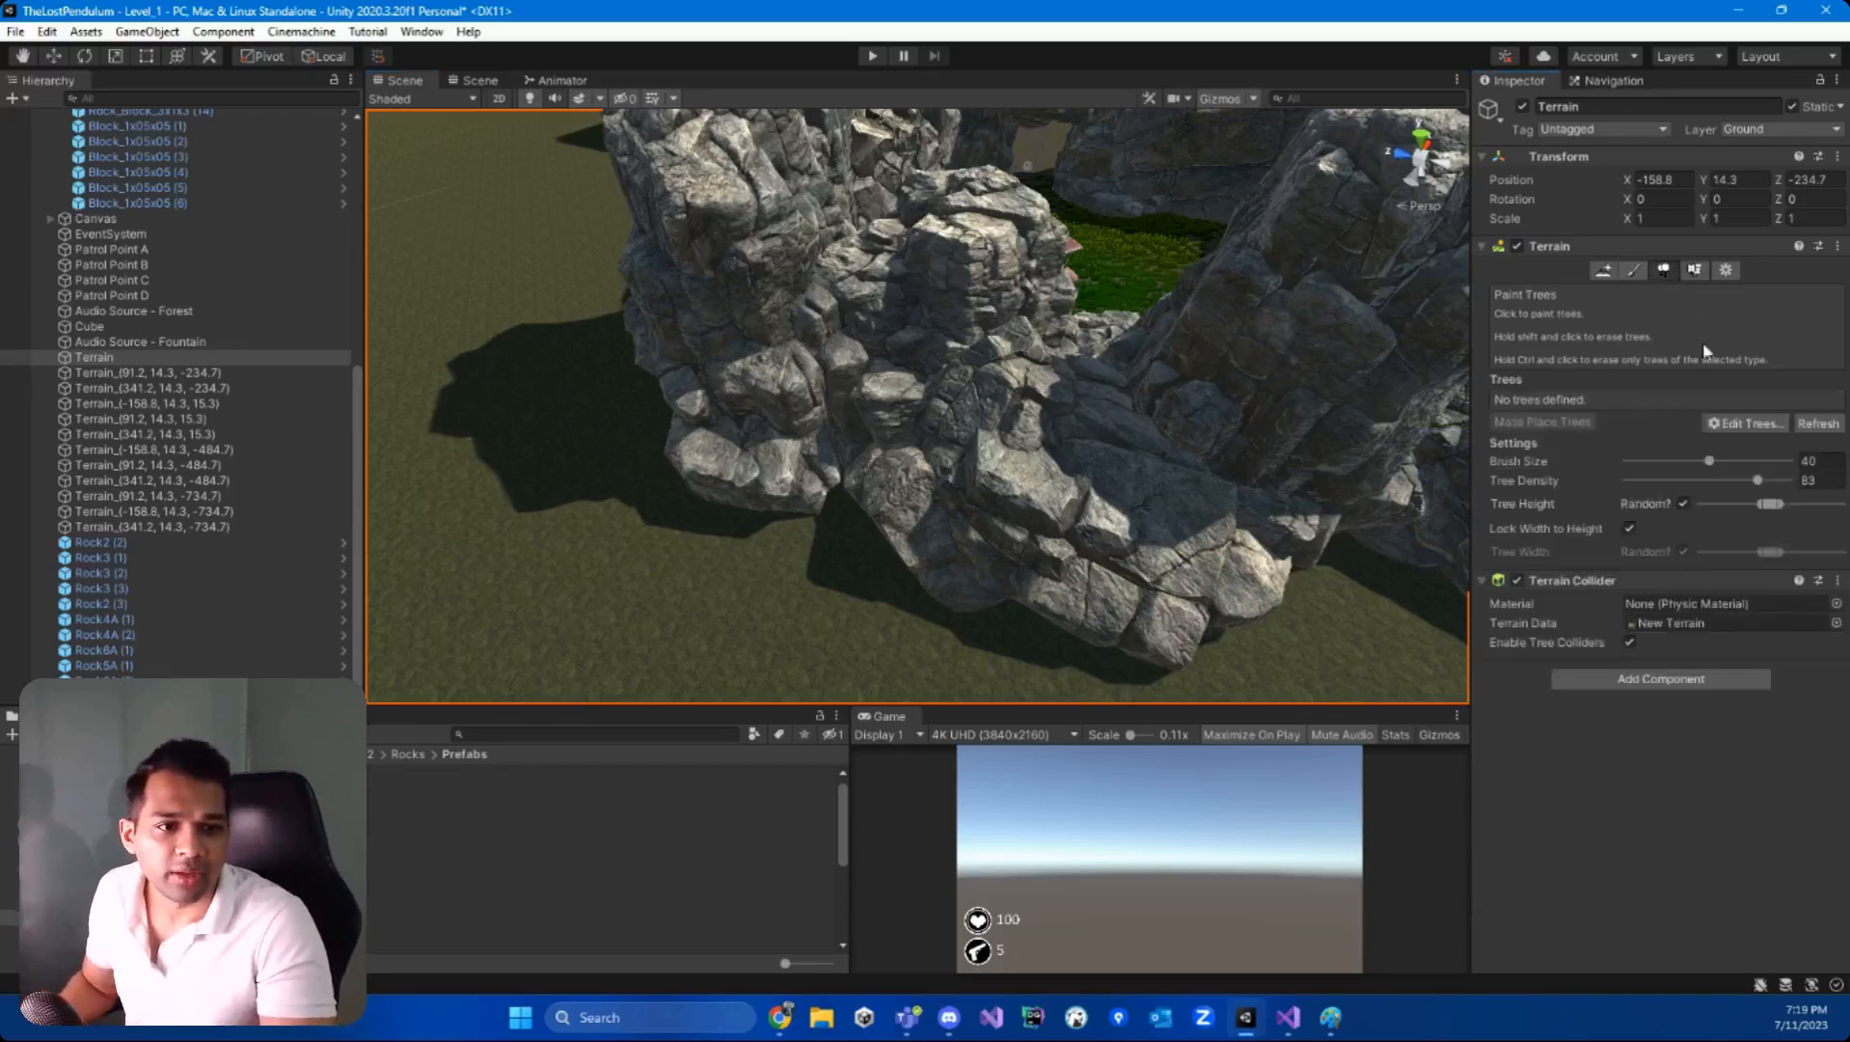
{"action": "left_click", "coordinate": [1748, 422]}
{"action": "left_click", "coordinate": [1757, 439]}
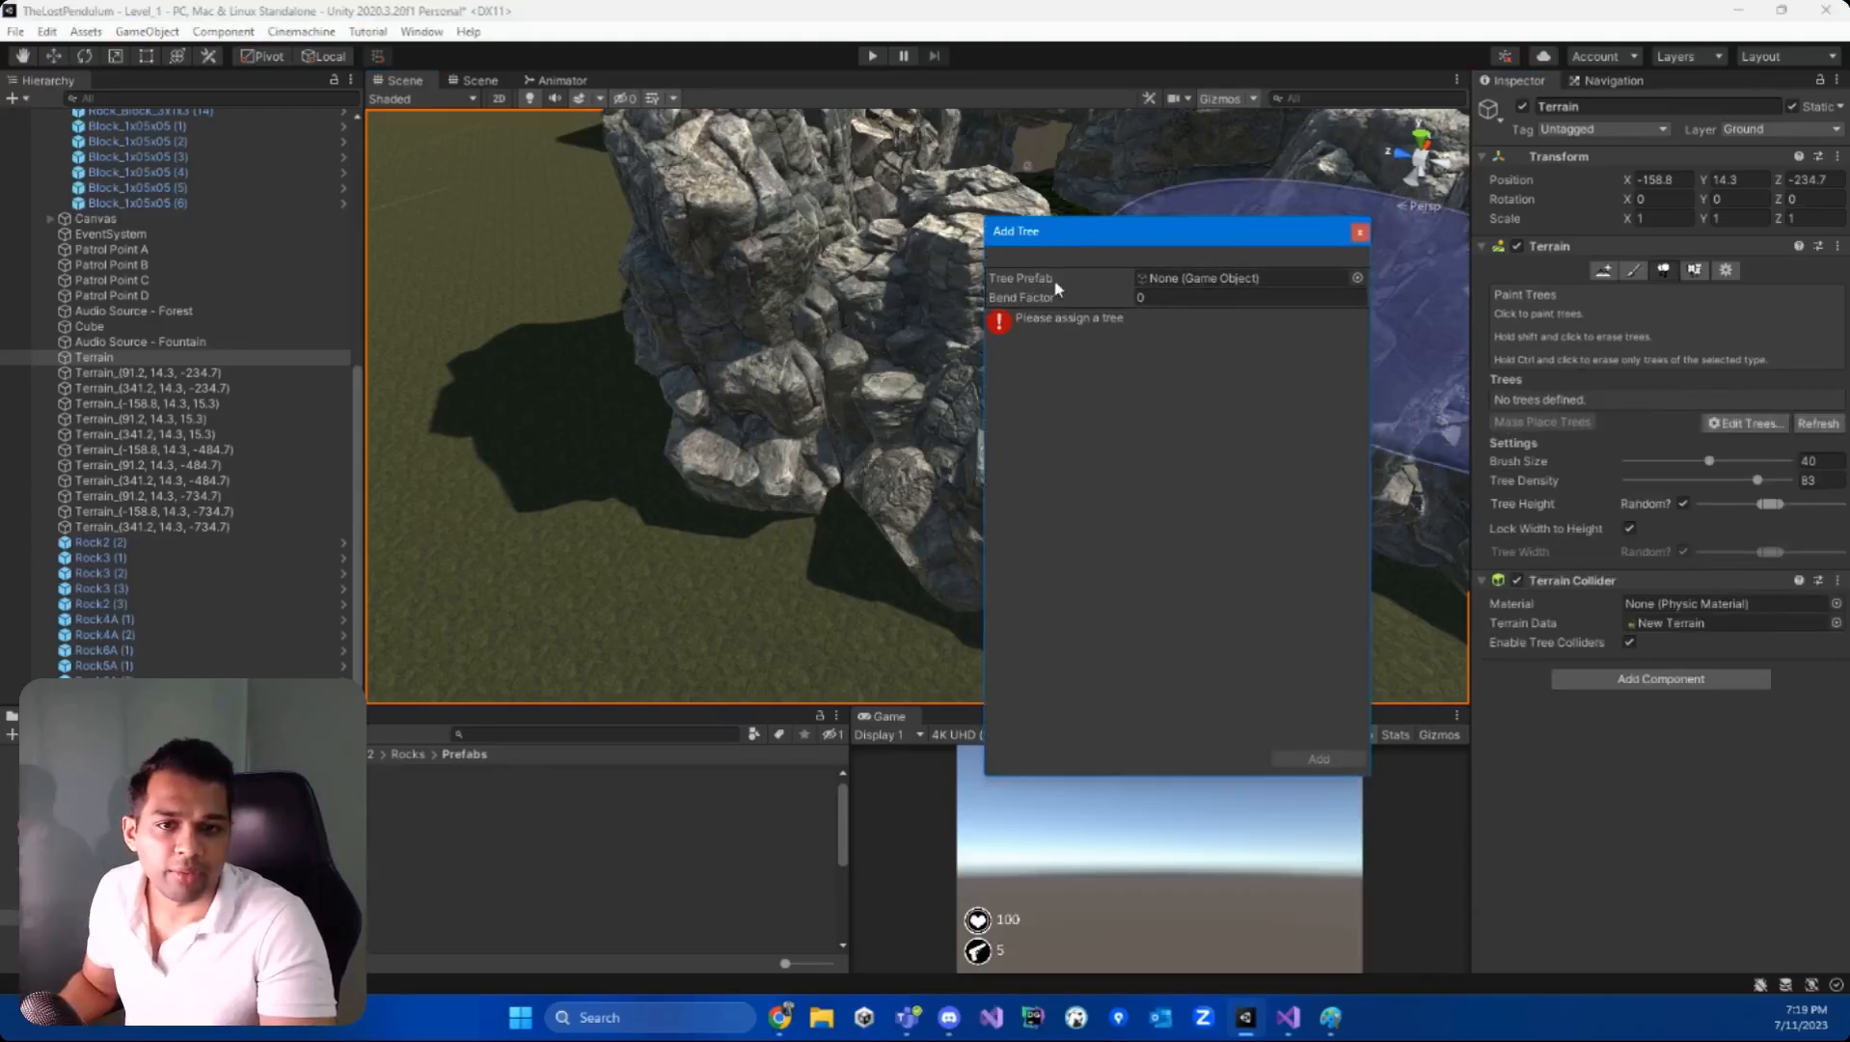
- Search the prefabs for "tree", browse the blockout foliage models, and assign Tree_4 as the tree prefab
{"action": "left_click", "coordinate": [1357, 278]}
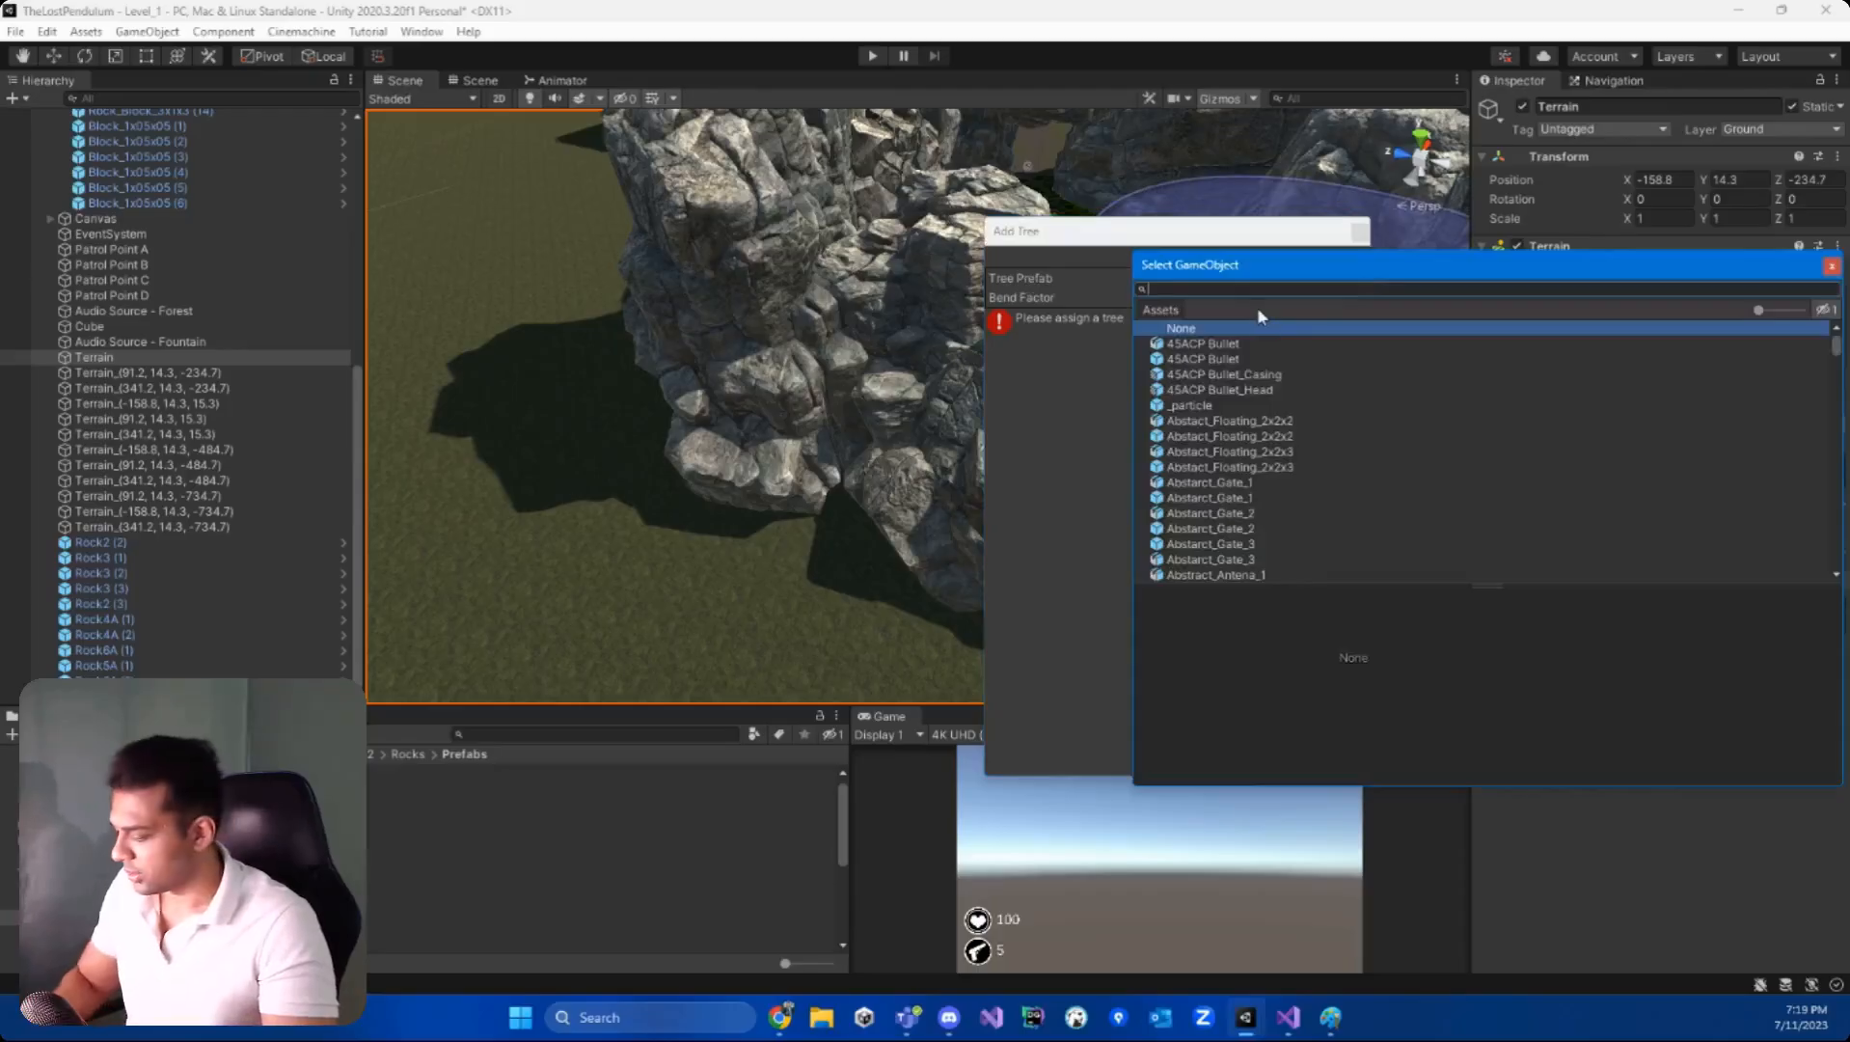
{"action": "type", "text": "tree"}
{"action": "key", "text": "Down"}
{"action": "key", "text": "Down"}
{"action": "key", "text": "Down"}
{"action": "key", "text": "Down"}
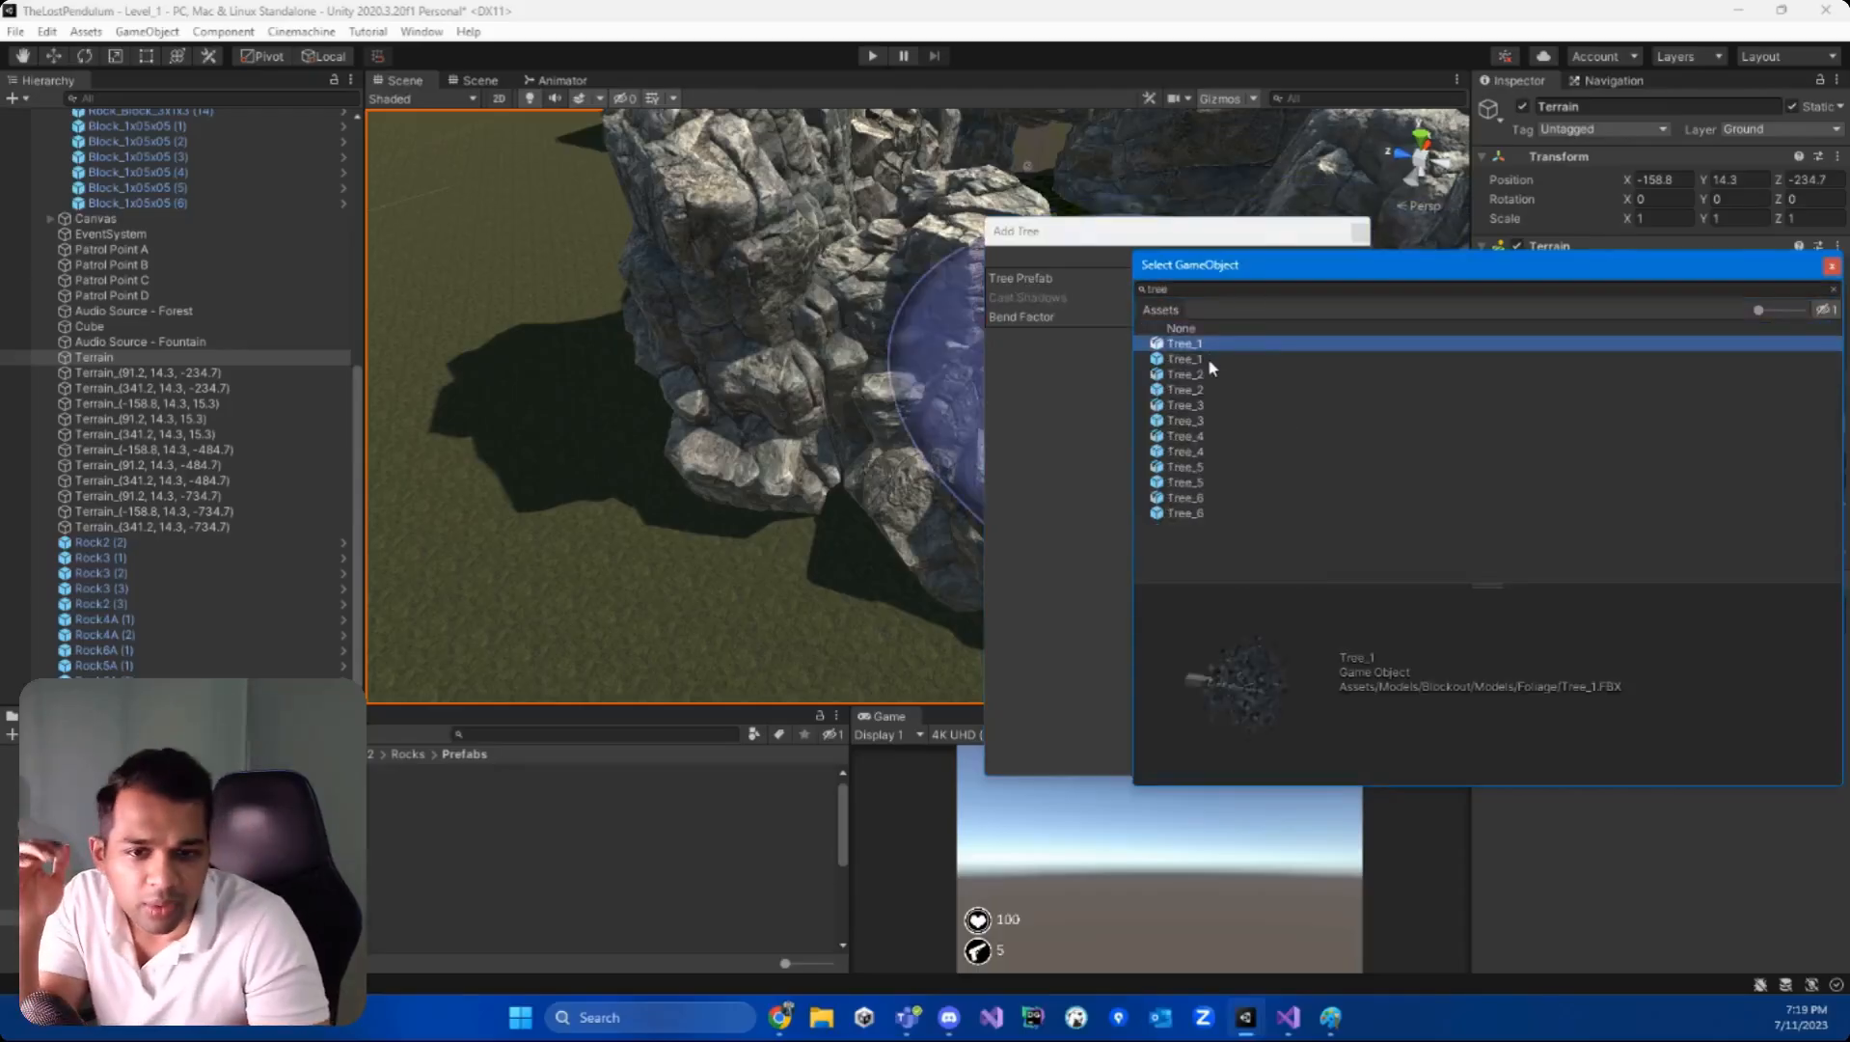
{"action": "key", "text": "Down"}
{"action": "key", "text": "Down"}
{"action": "key", "text": "Down"}
{"action": "key", "text": "Down"}
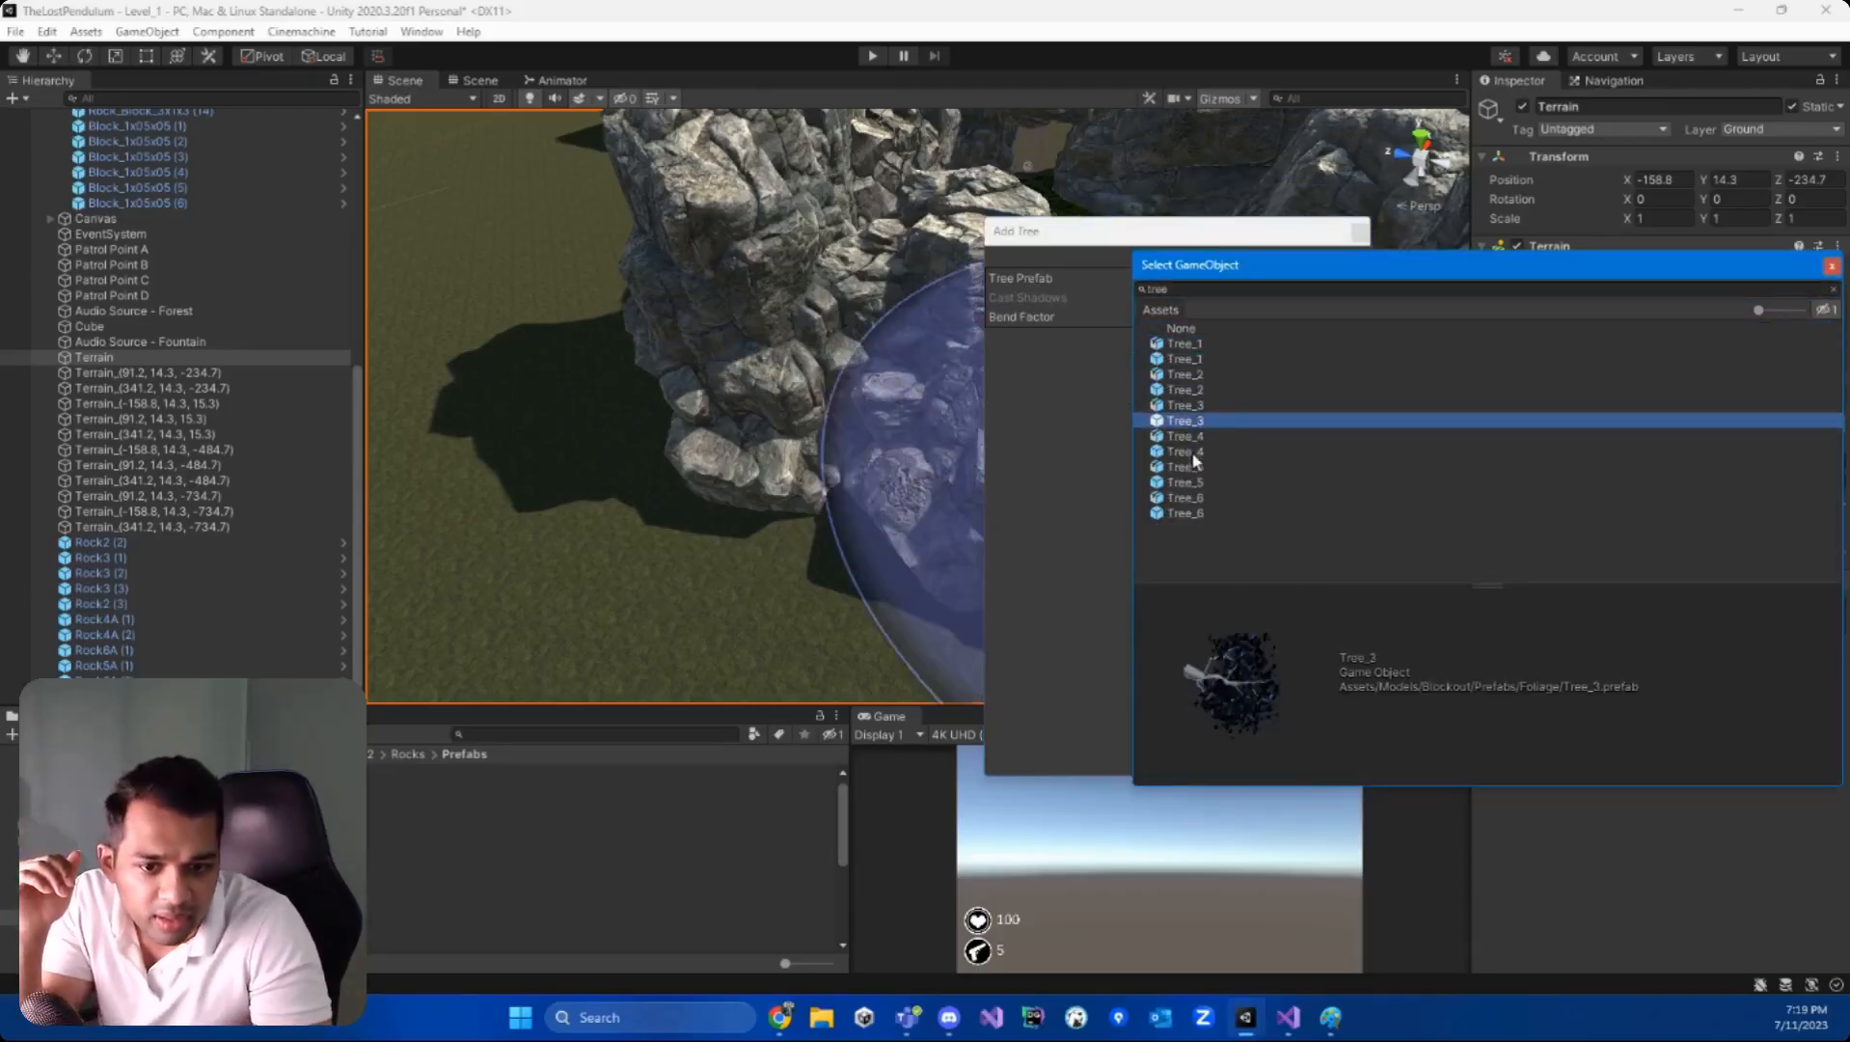
{"action": "key", "text": "Return"}
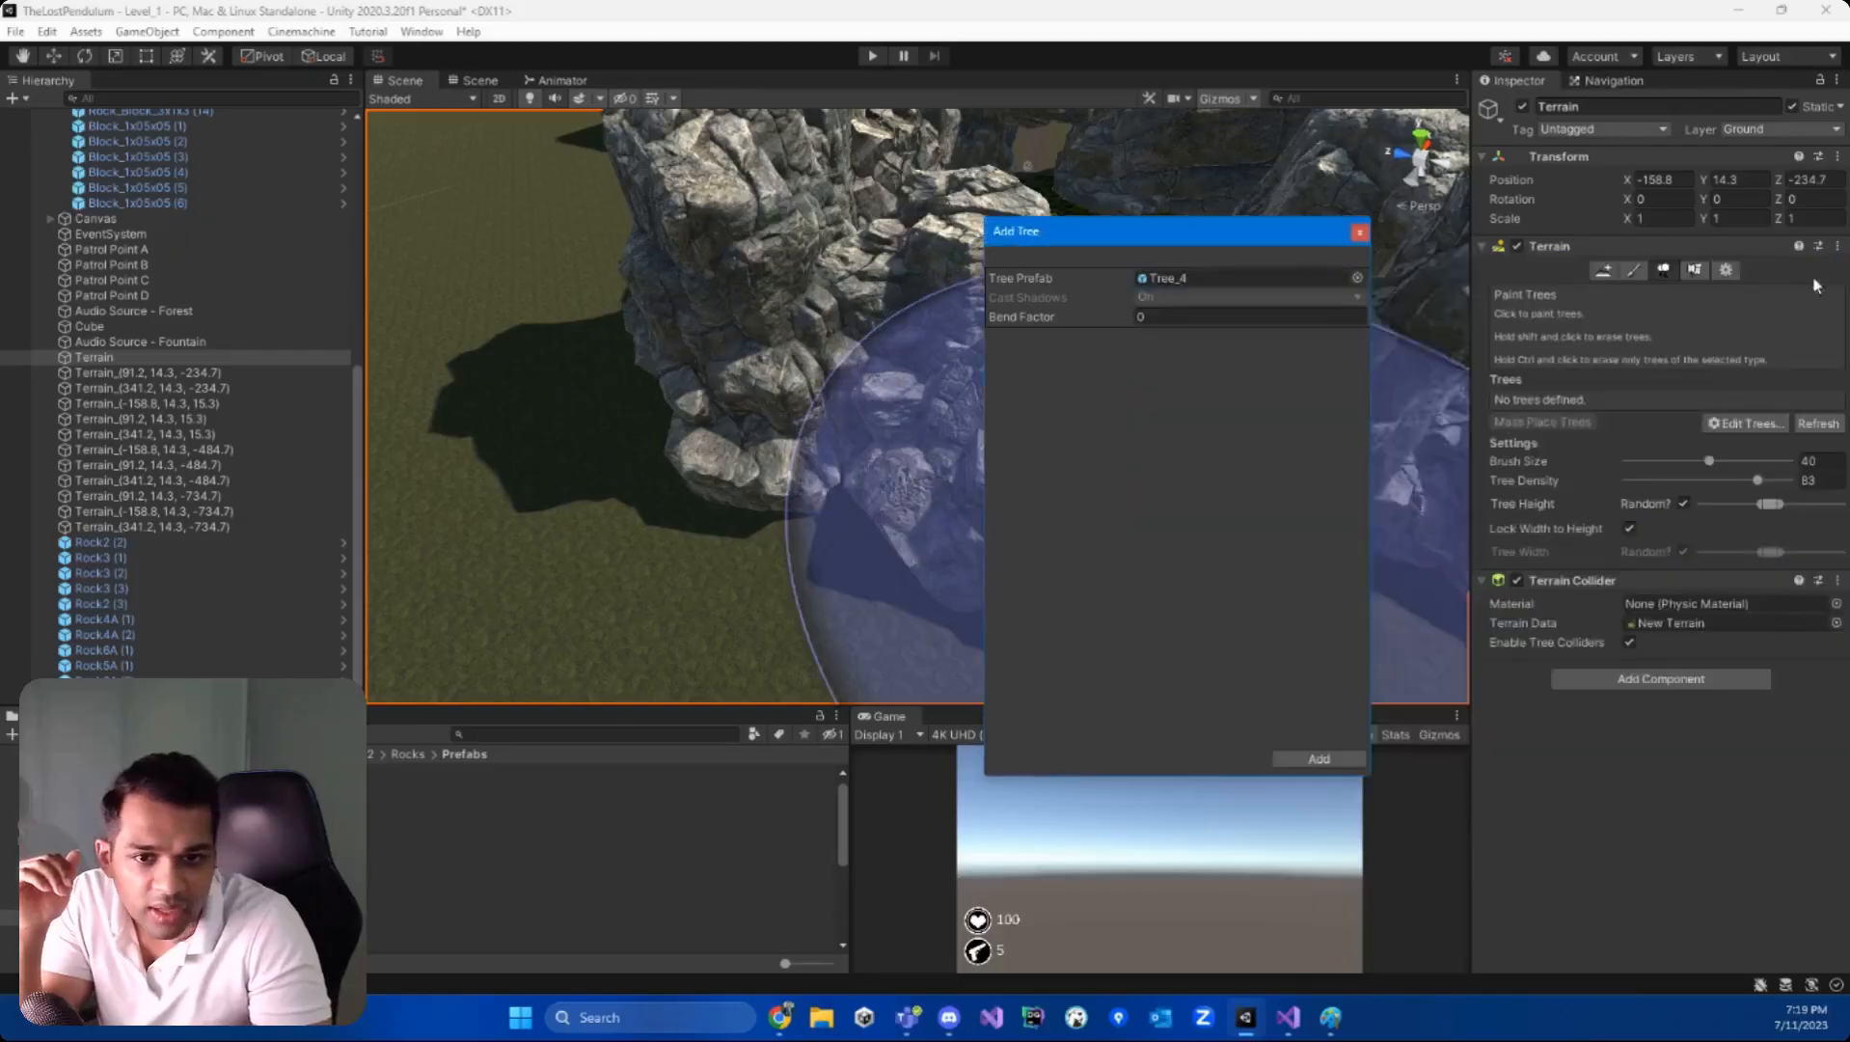
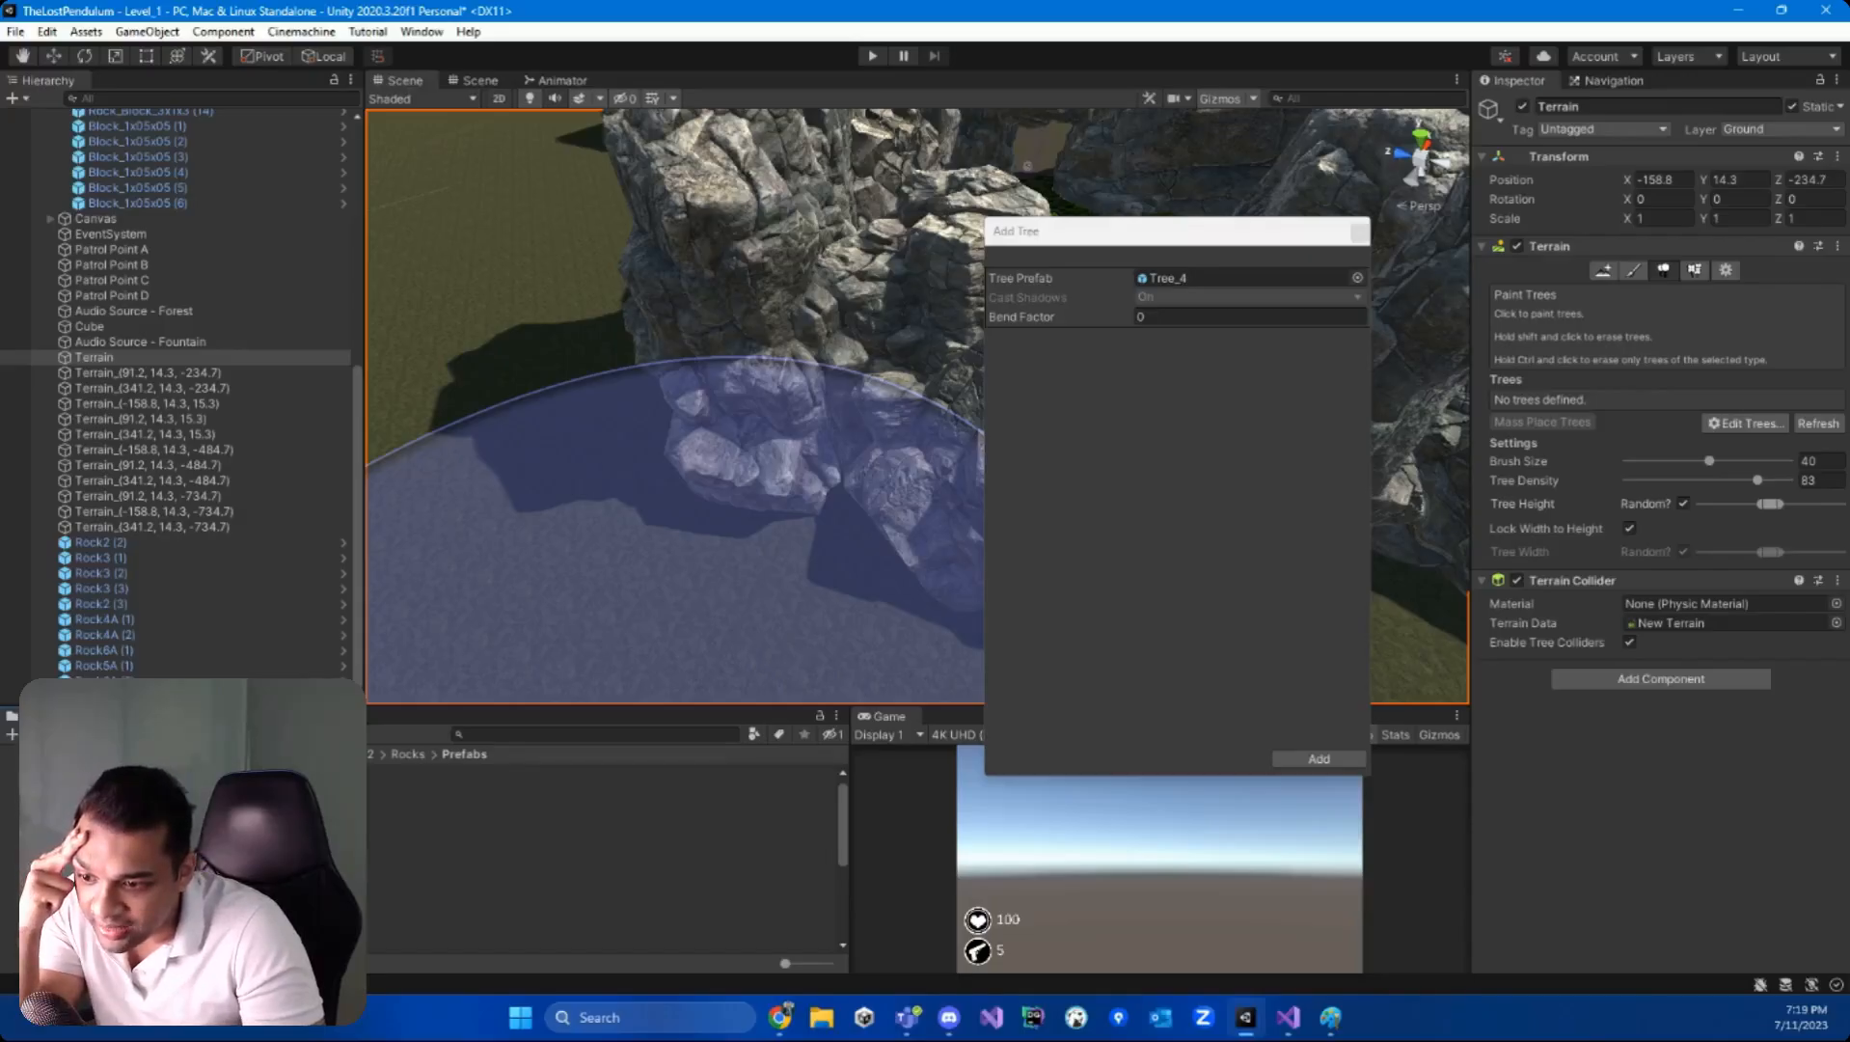
- Find the redwood prefabs with "redw", assign RedWood 5 as the tree prefab, and add it to the terrain's trees
{"action": "left_click", "coordinate": [10, 894]}
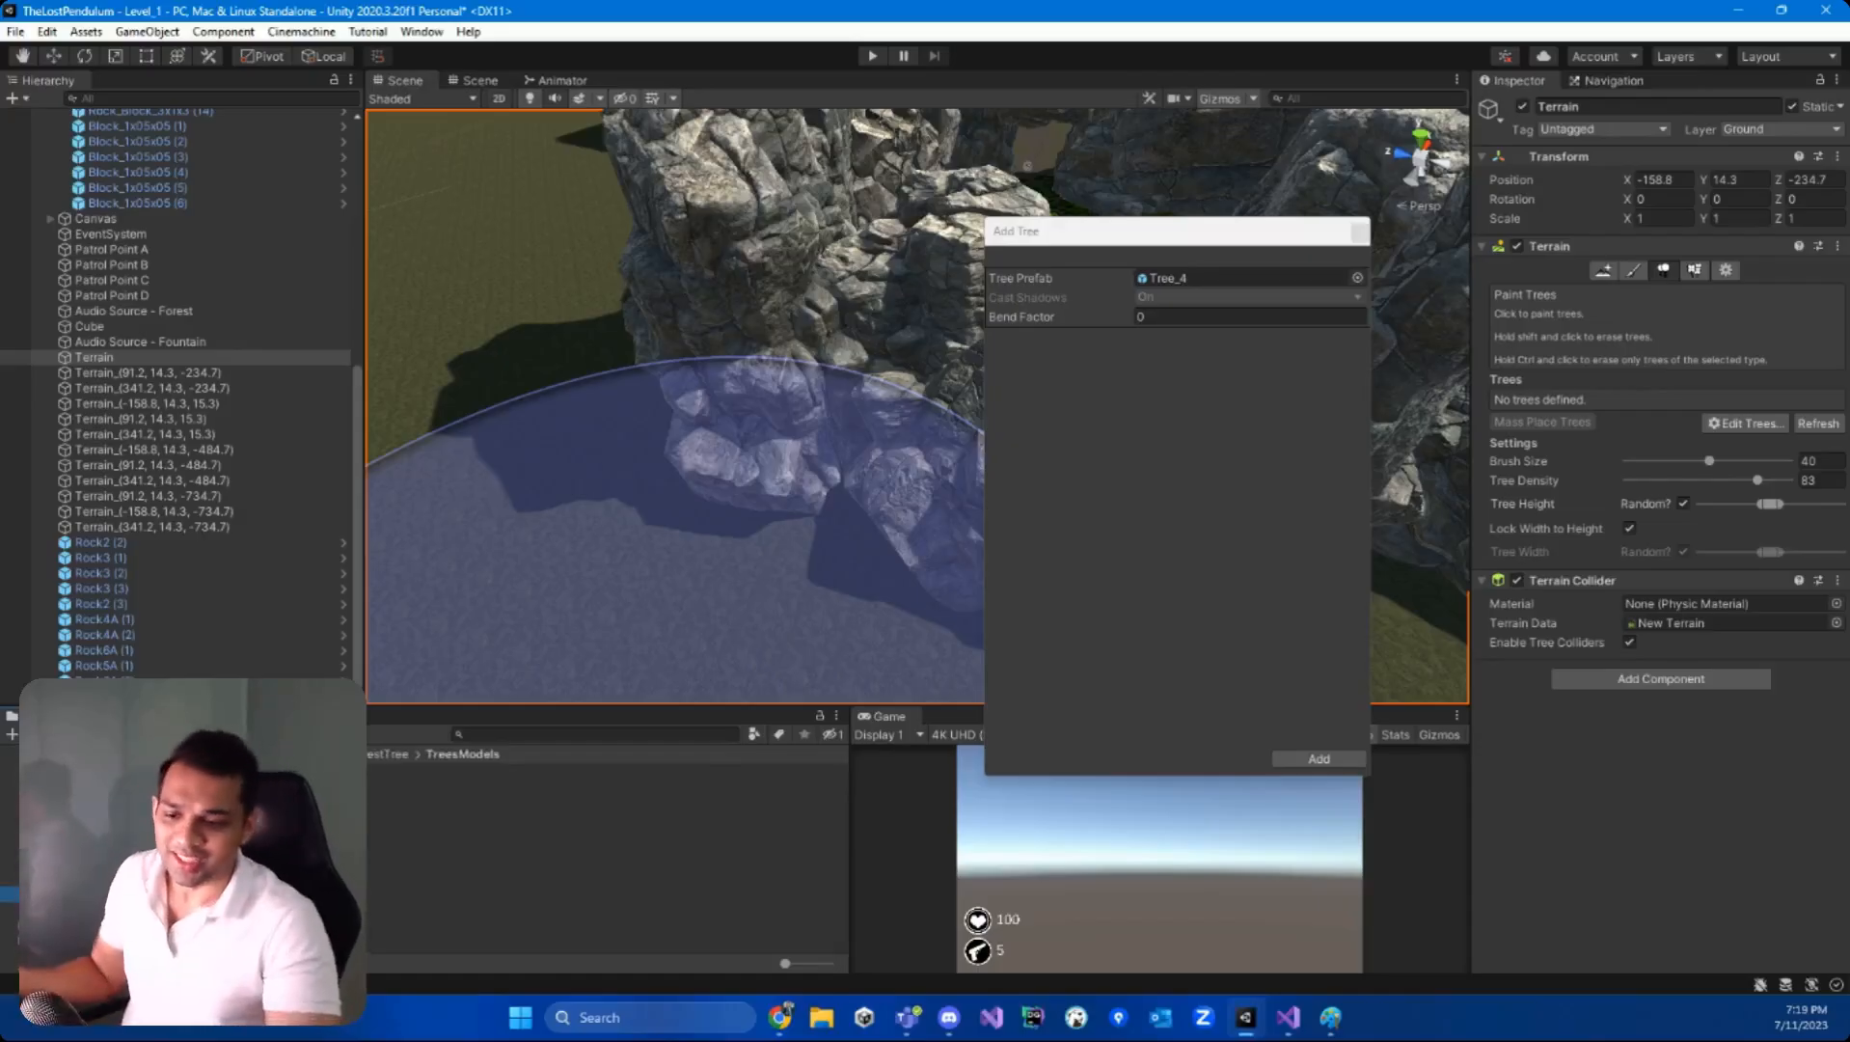
{"action": "left_click", "coordinate": [1357, 278]}
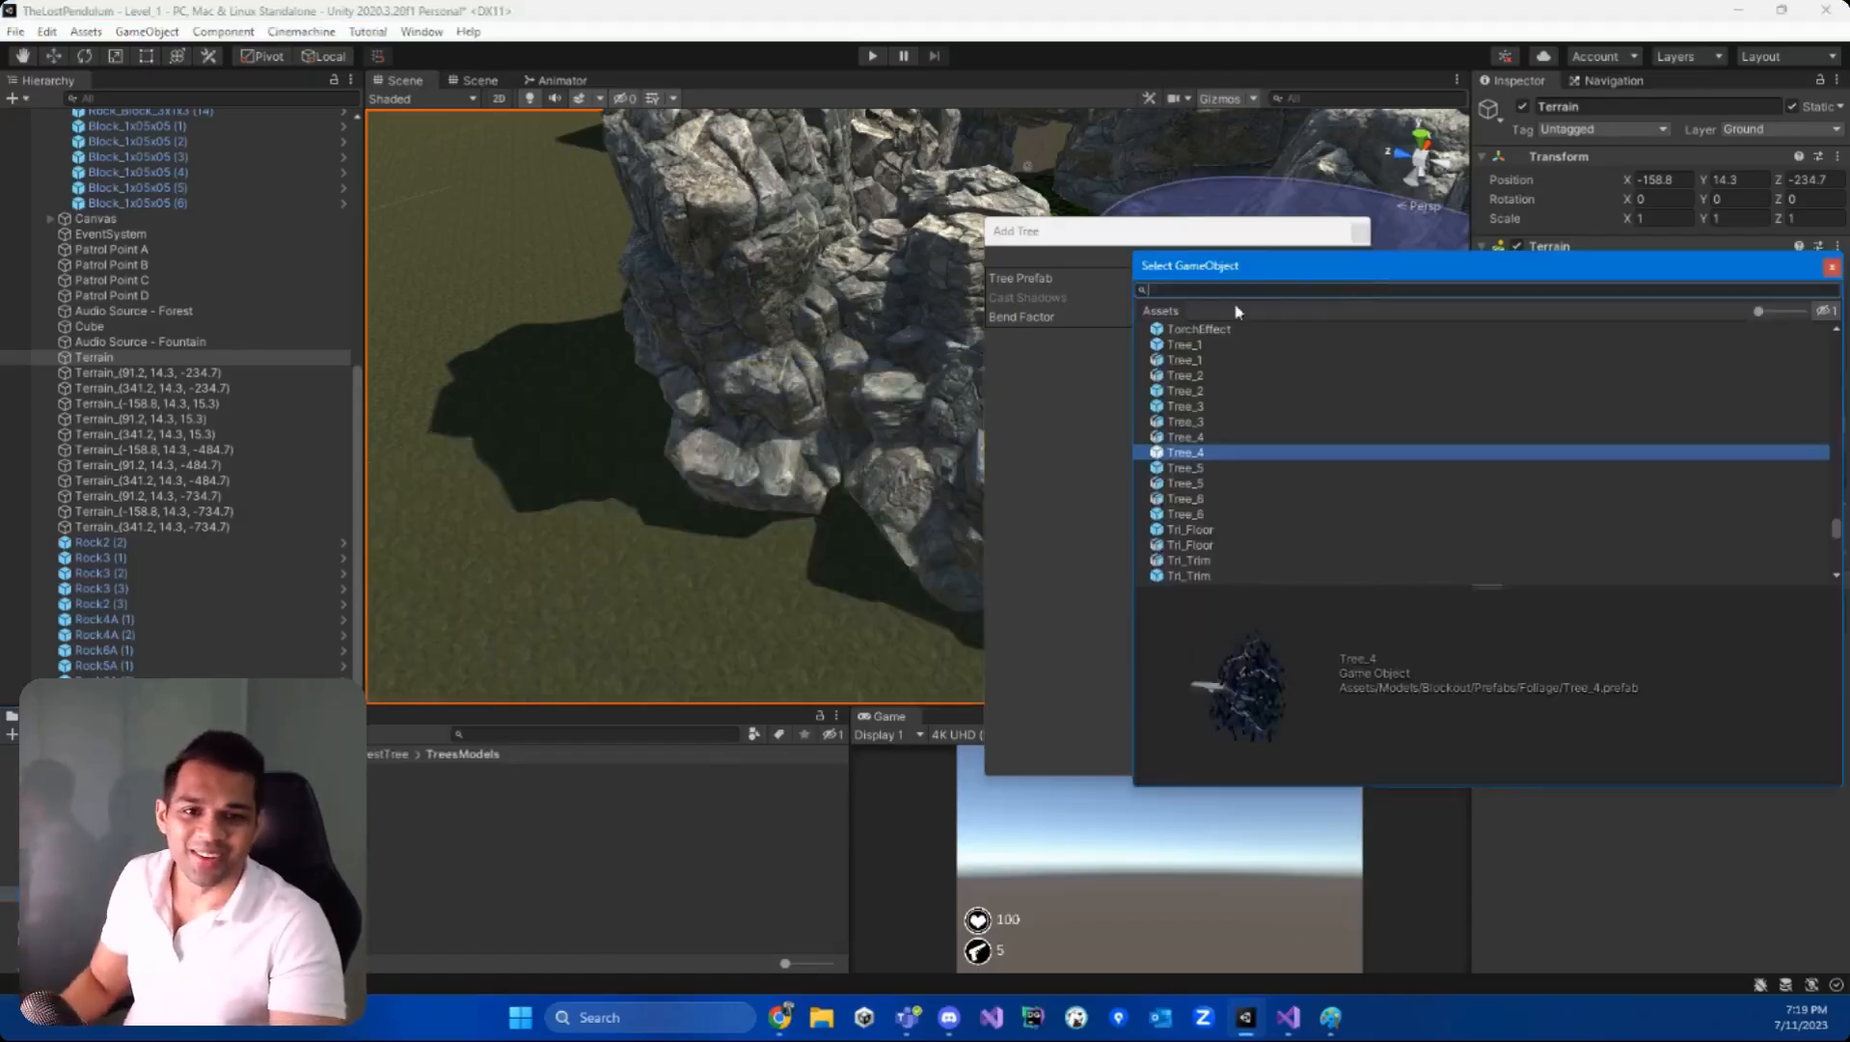
{"action": "type", "text": "red"}
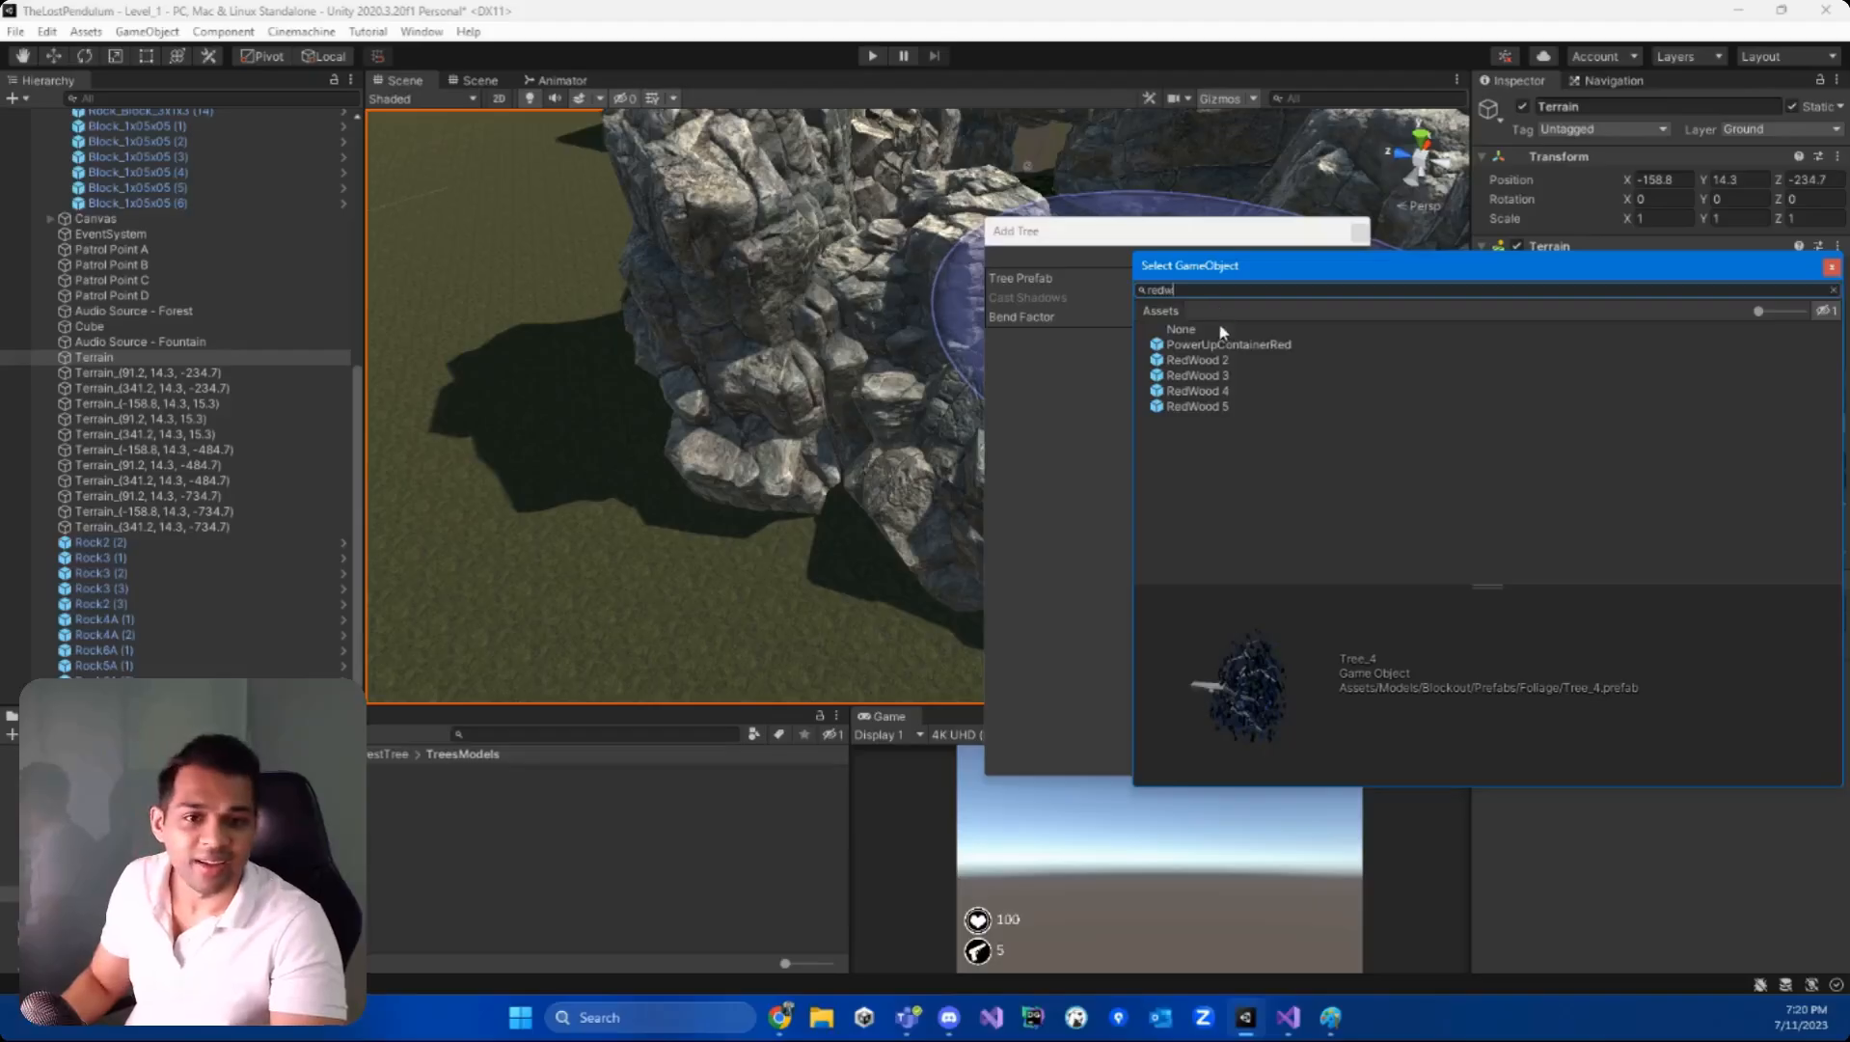
{"action": "type", "text": "w"}
{"action": "left_click", "coordinate": [1217, 375]}
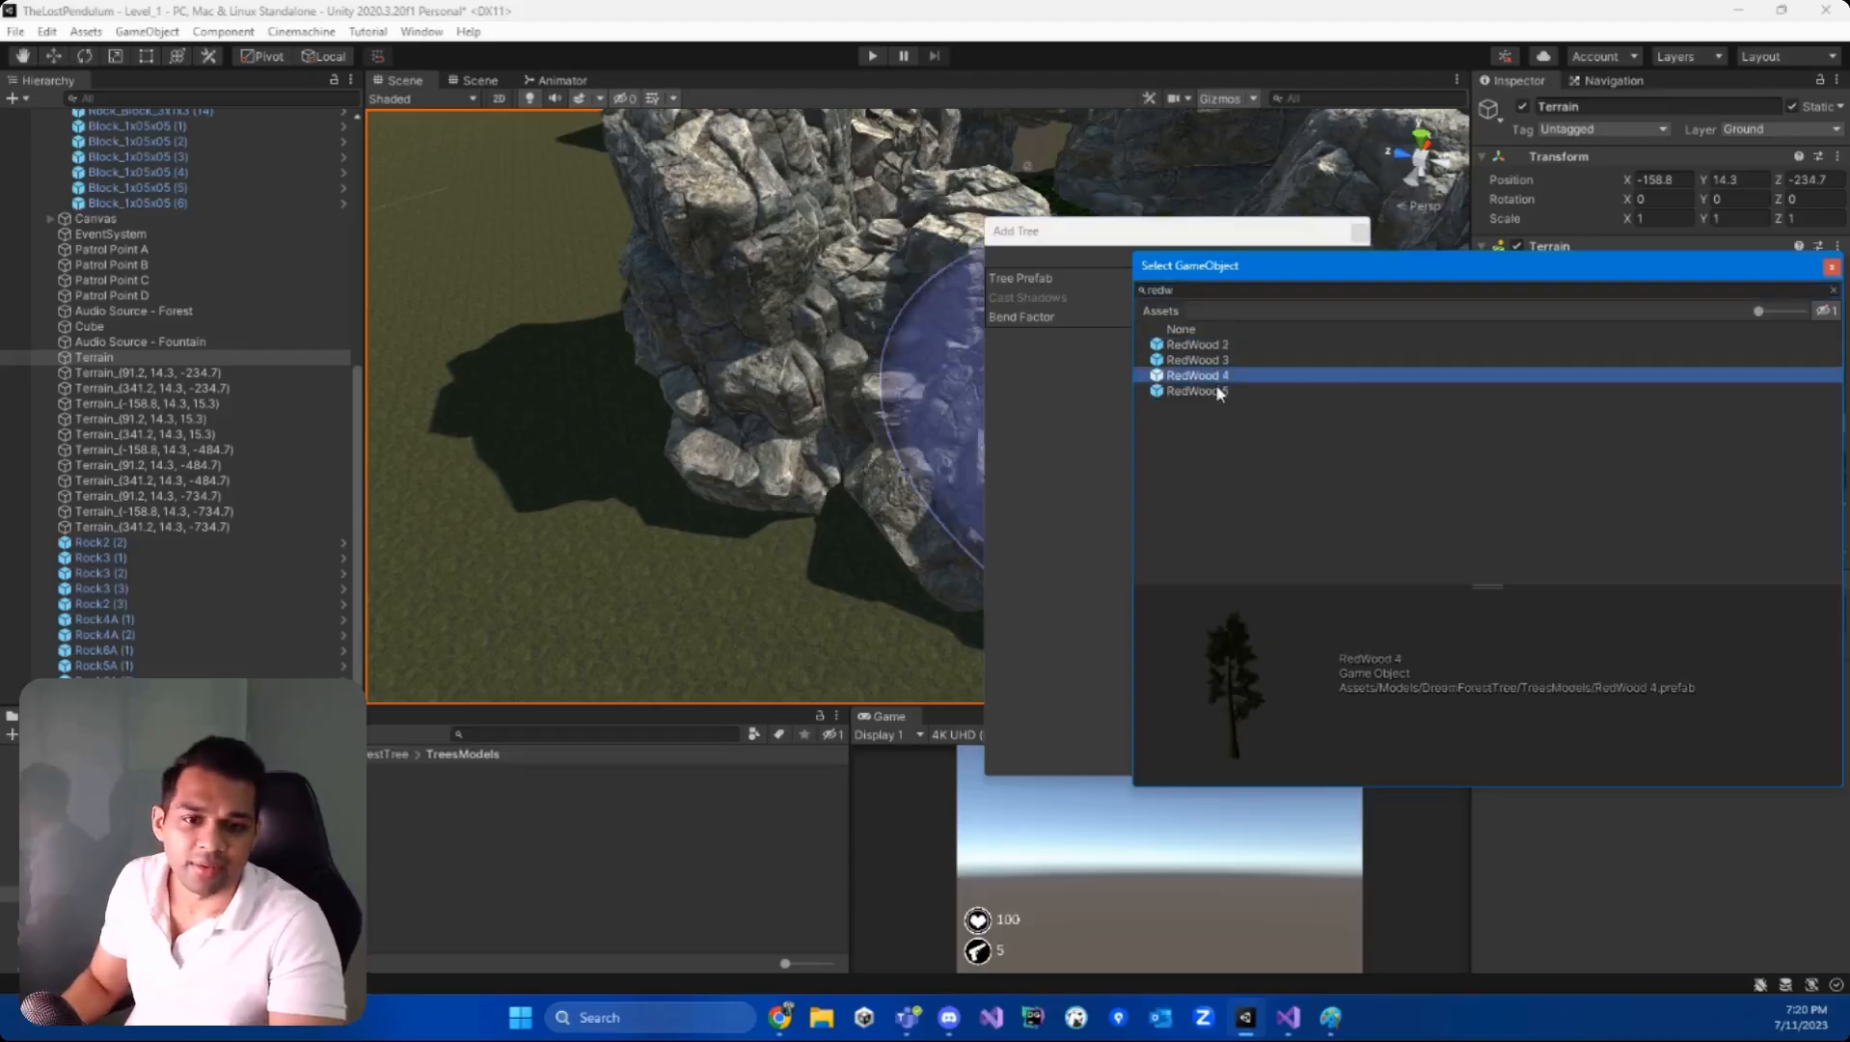
{"action": "left_click", "coordinate": [1220, 391]}
{"action": "double_click", "coordinate": [1222, 389]}
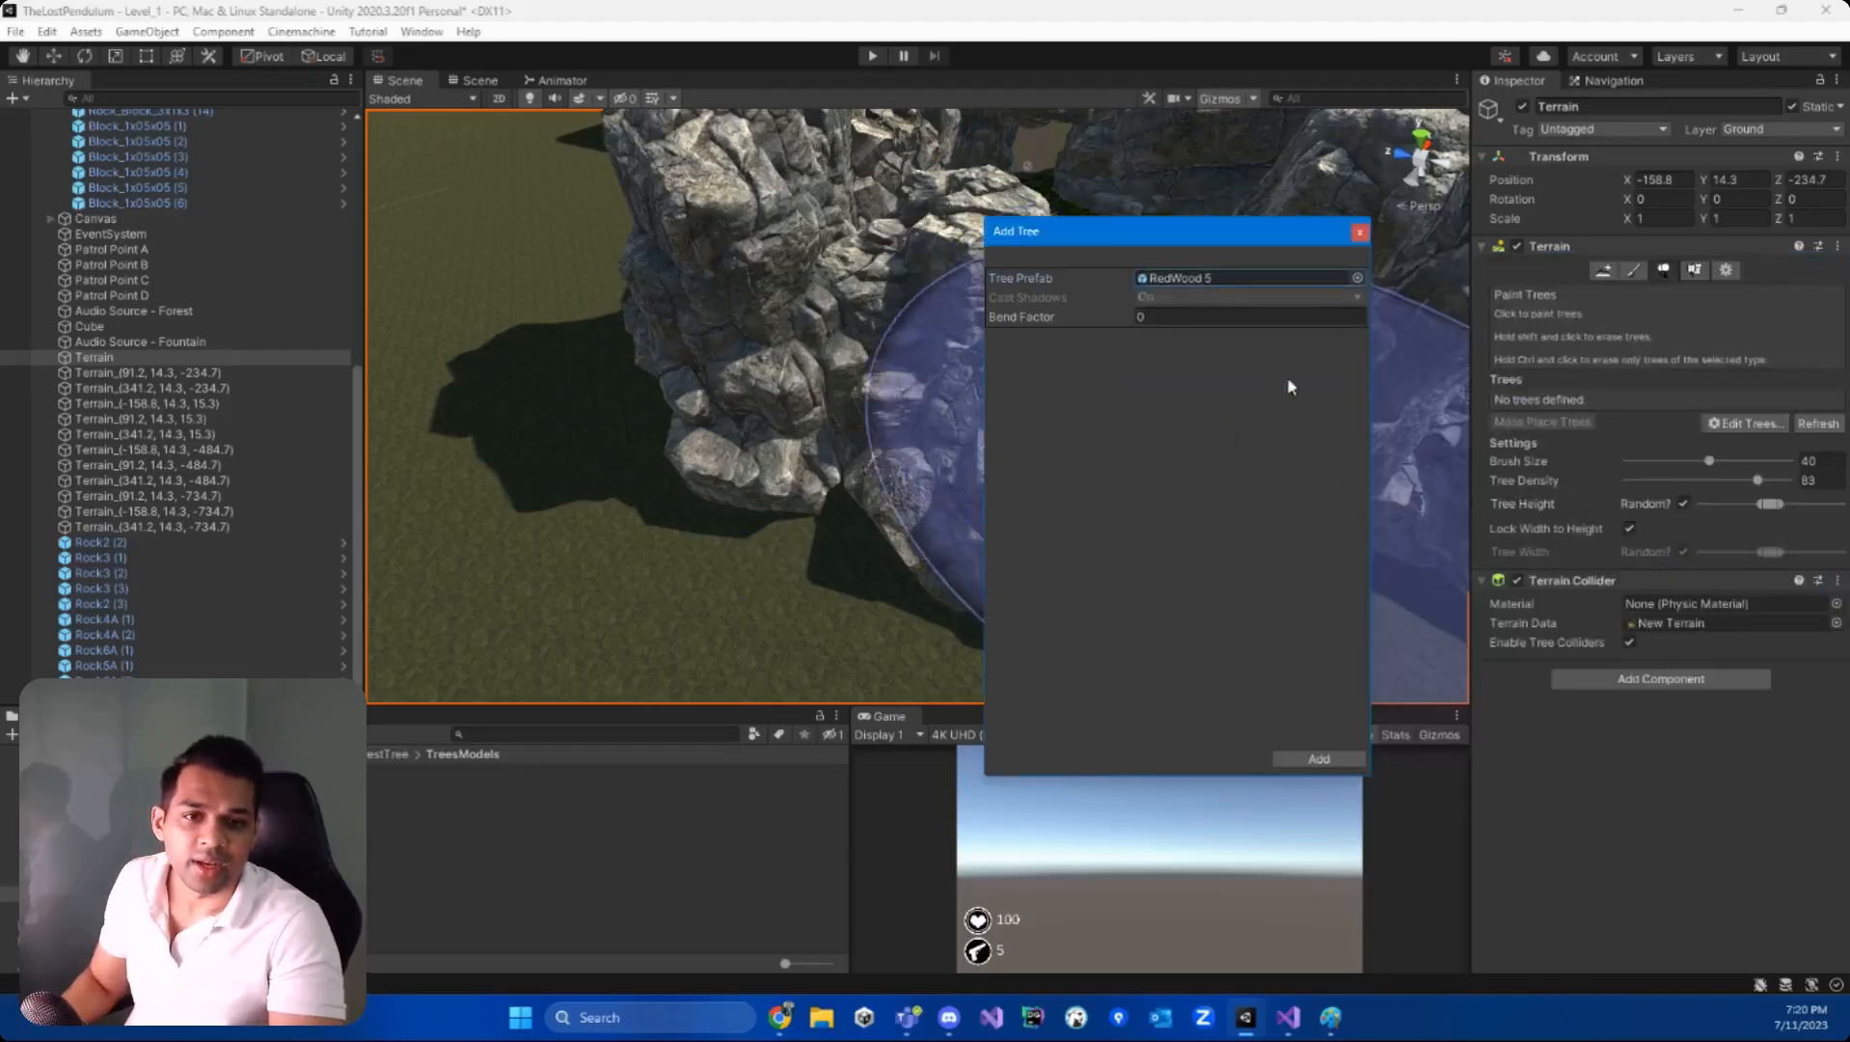
{"action": "left_click", "coordinate": [1317, 759]}
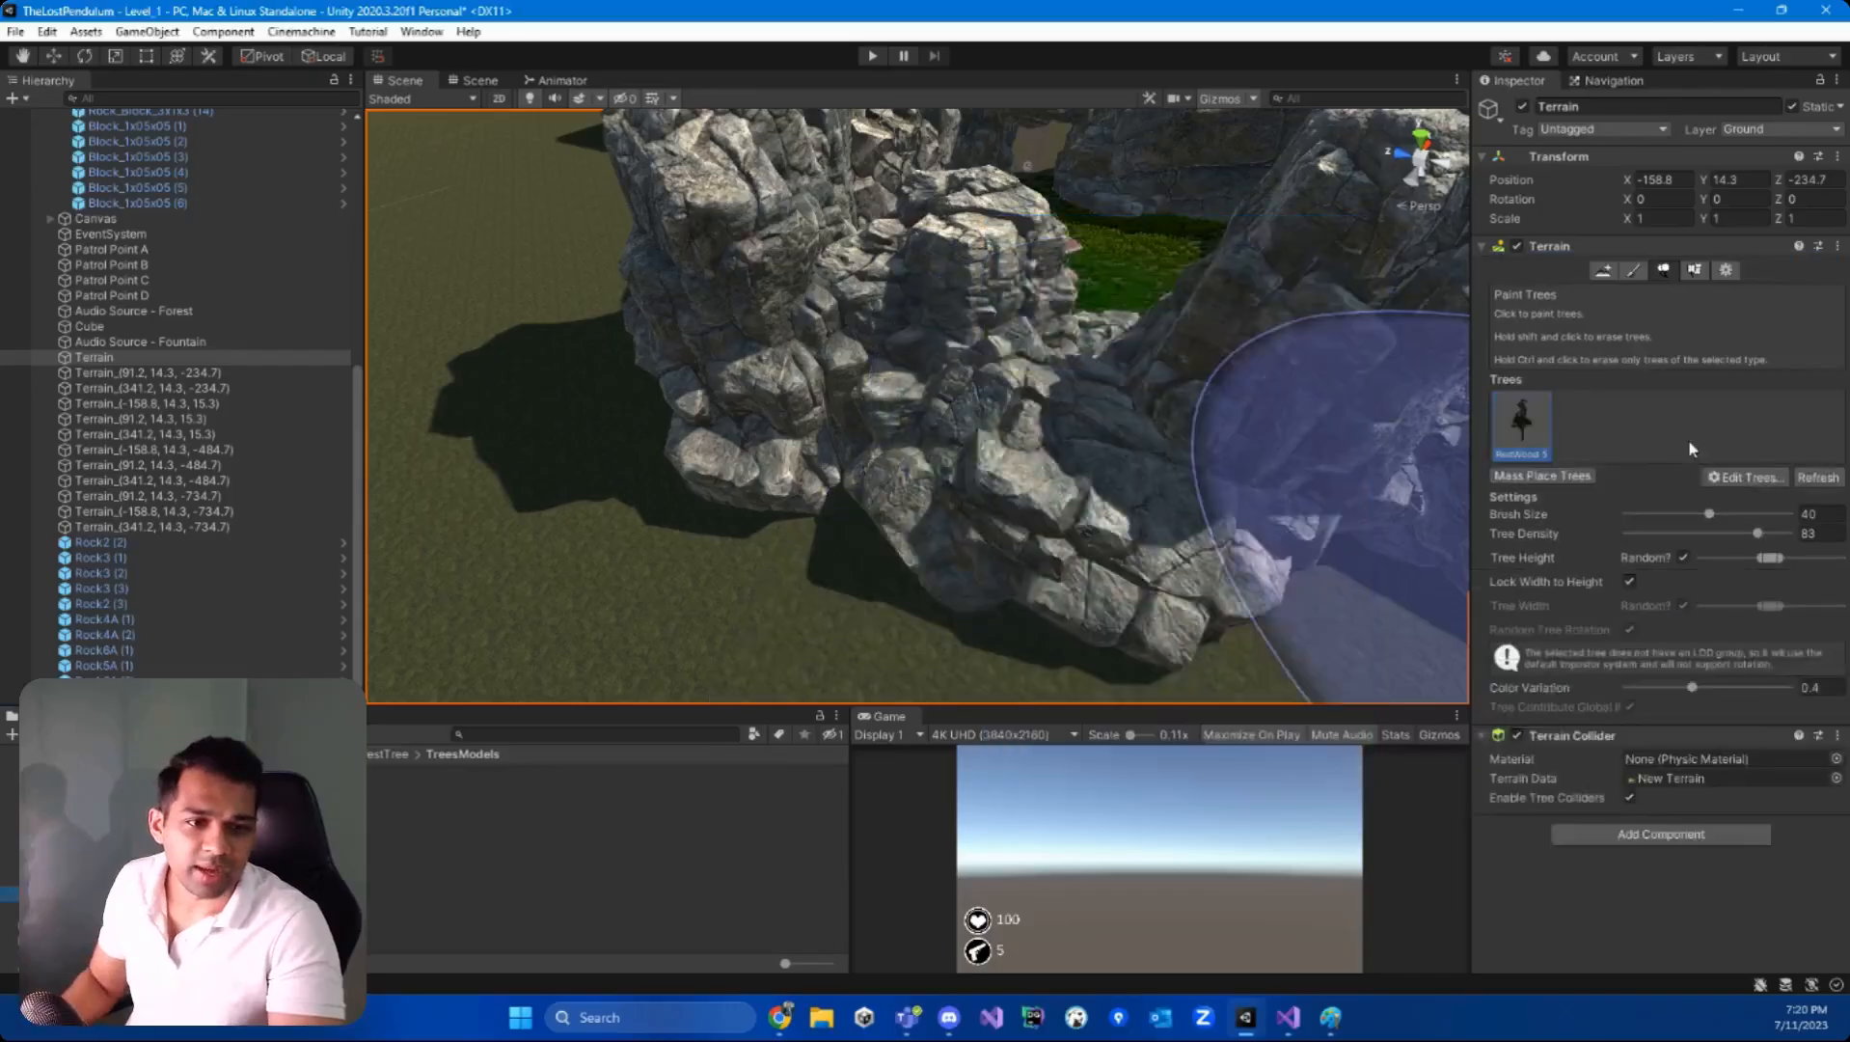
- Search the prefabs for "redw", assign RedWood 2 as a new tree prefab, and add it to the terrain's trees
{"action": "left_click", "coordinate": [1746, 476]}
{"action": "left_click", "coordinate": [1717, 492]}
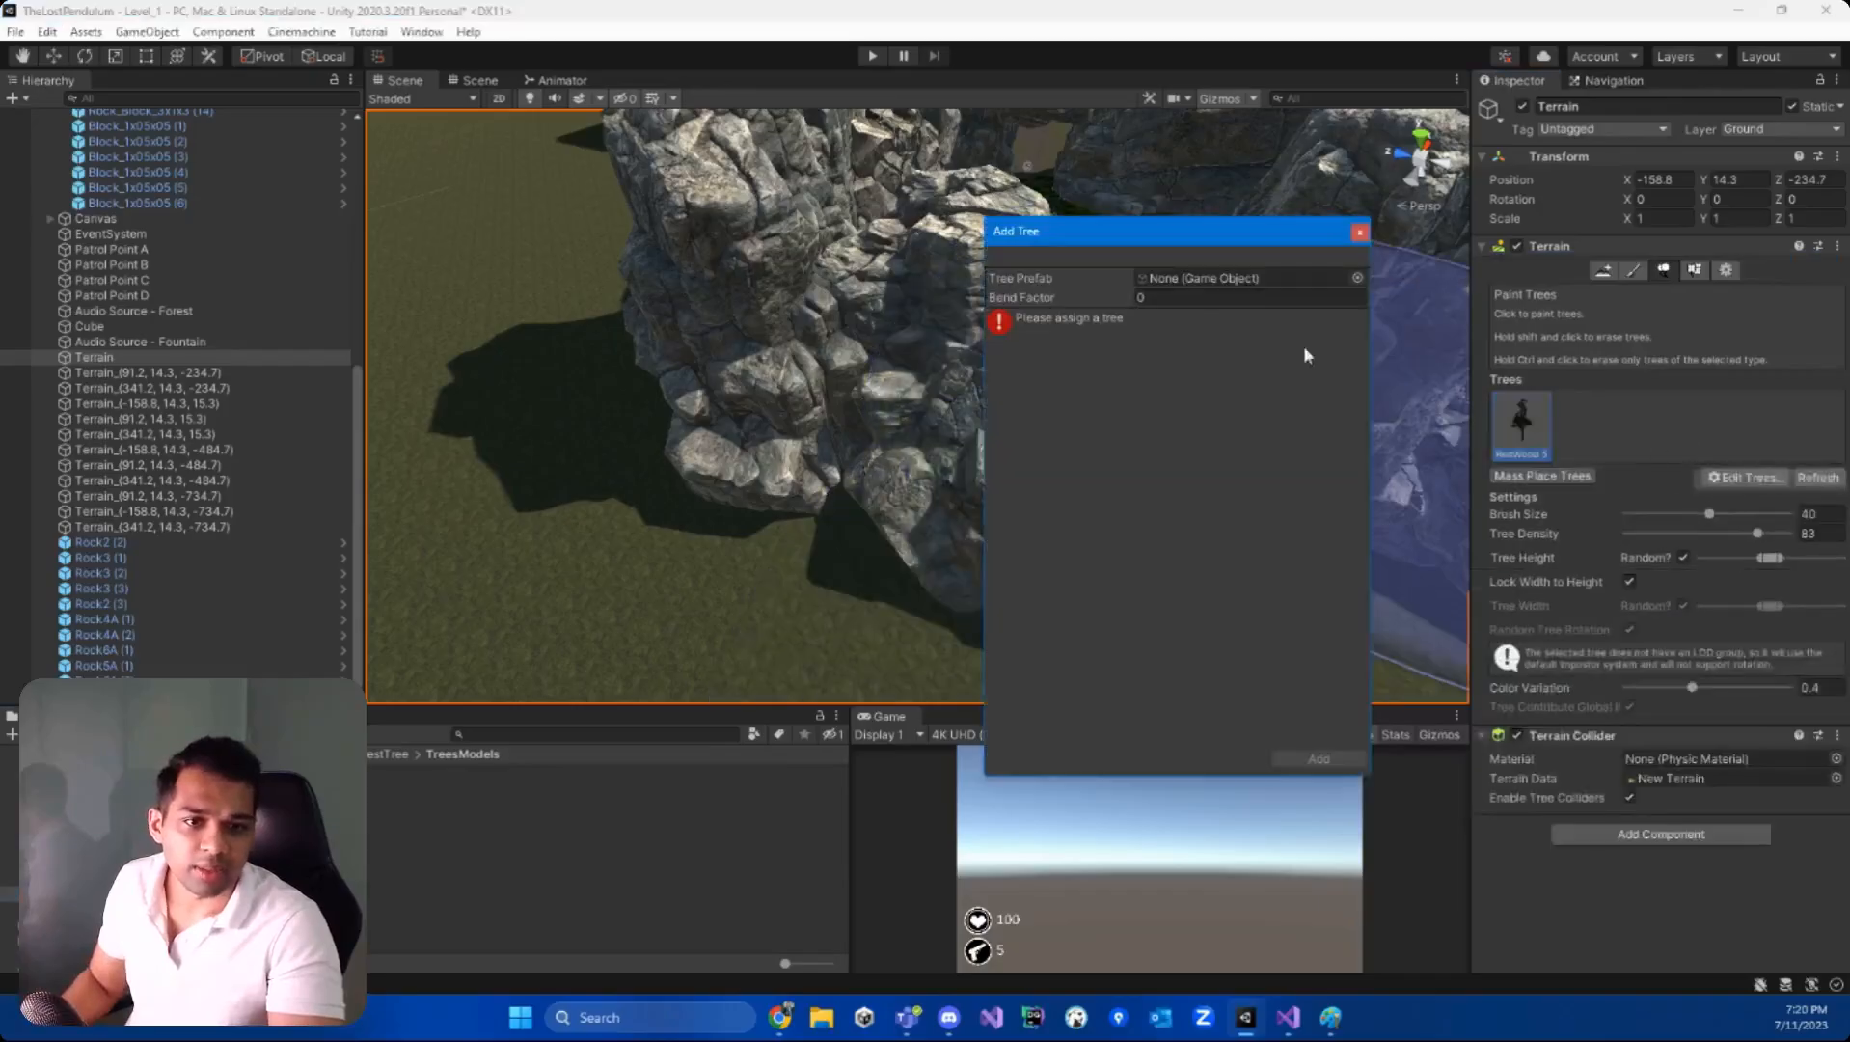
{"action": "left_click", "coordinate": [1357, 277]}
{"action": "type", "text": "redw"}
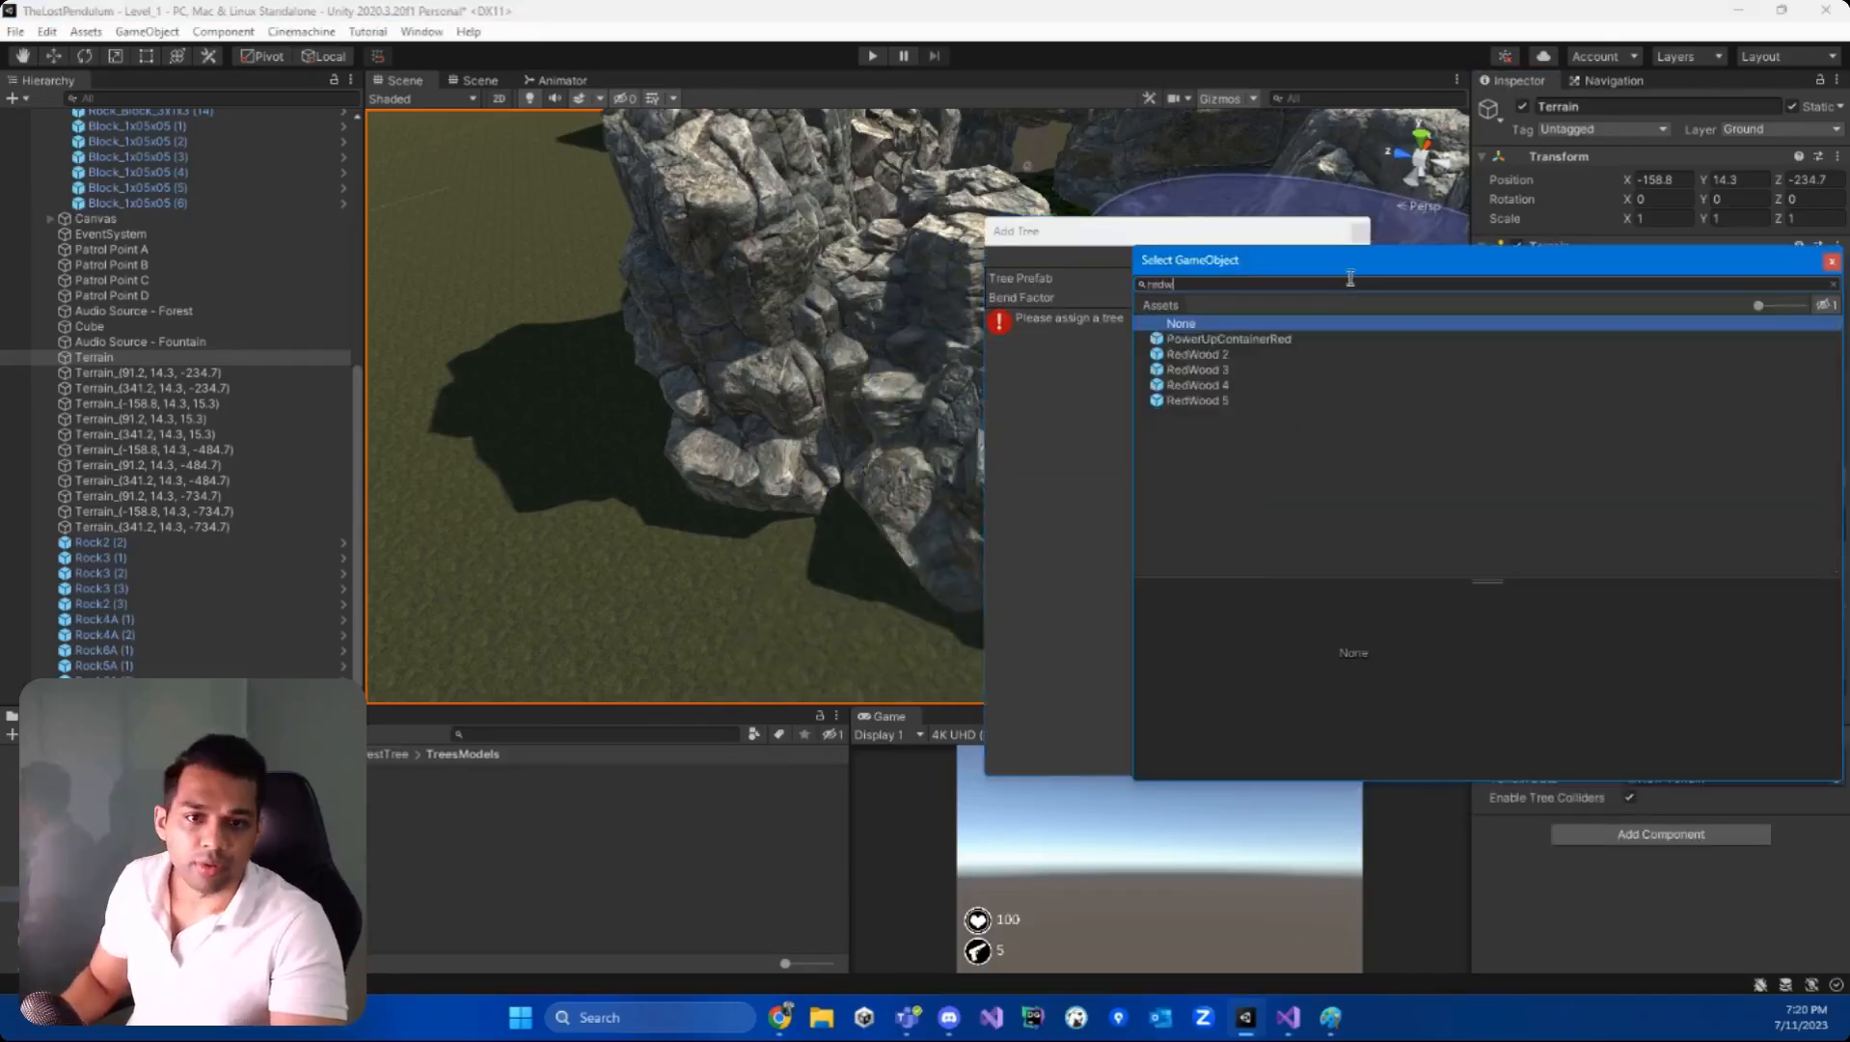
{"action": "left_click", "coordinate": [1205, 341]}
{"action": "double_click", "coordinate": [1209, 342]}
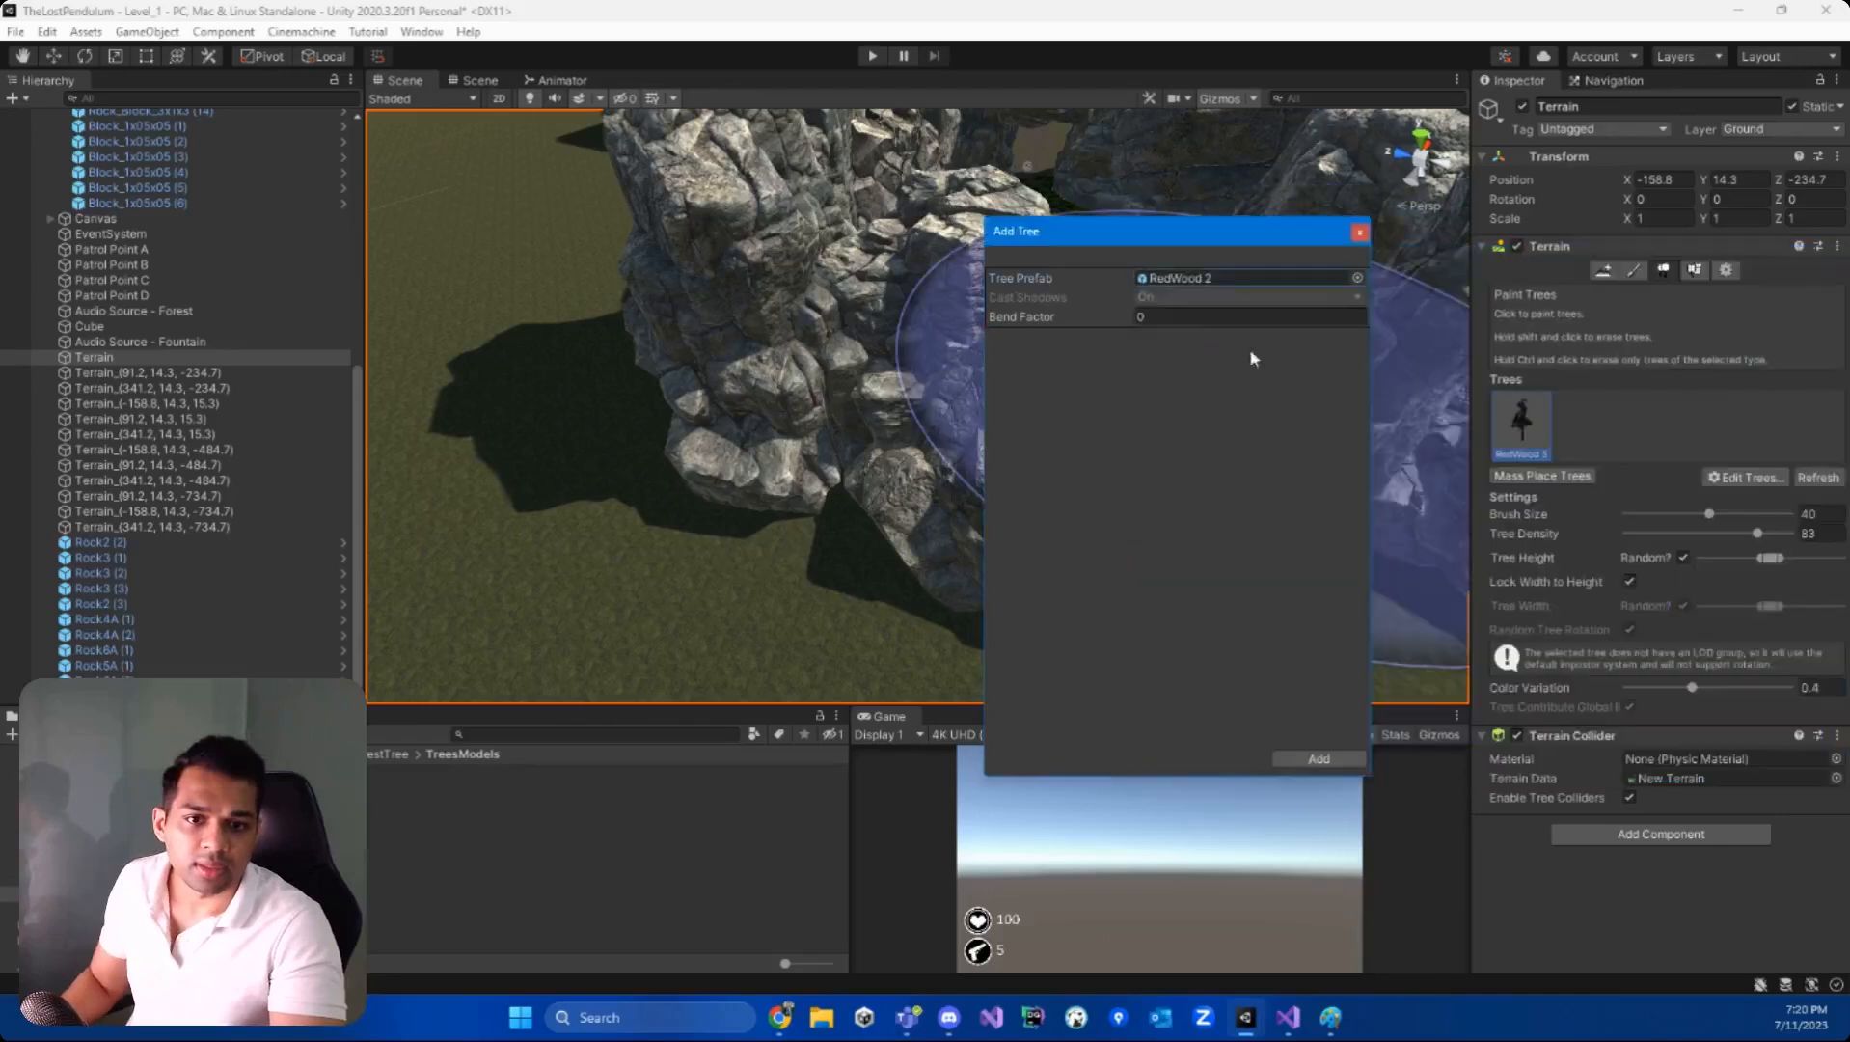
{"action": "left_click", "coordinate": [1278, 758]}
- Add another tree to the terrain, using the RedWood 4 prefab found with "redw"
{"action": "left_click", "coordinate": [1729, 477]}
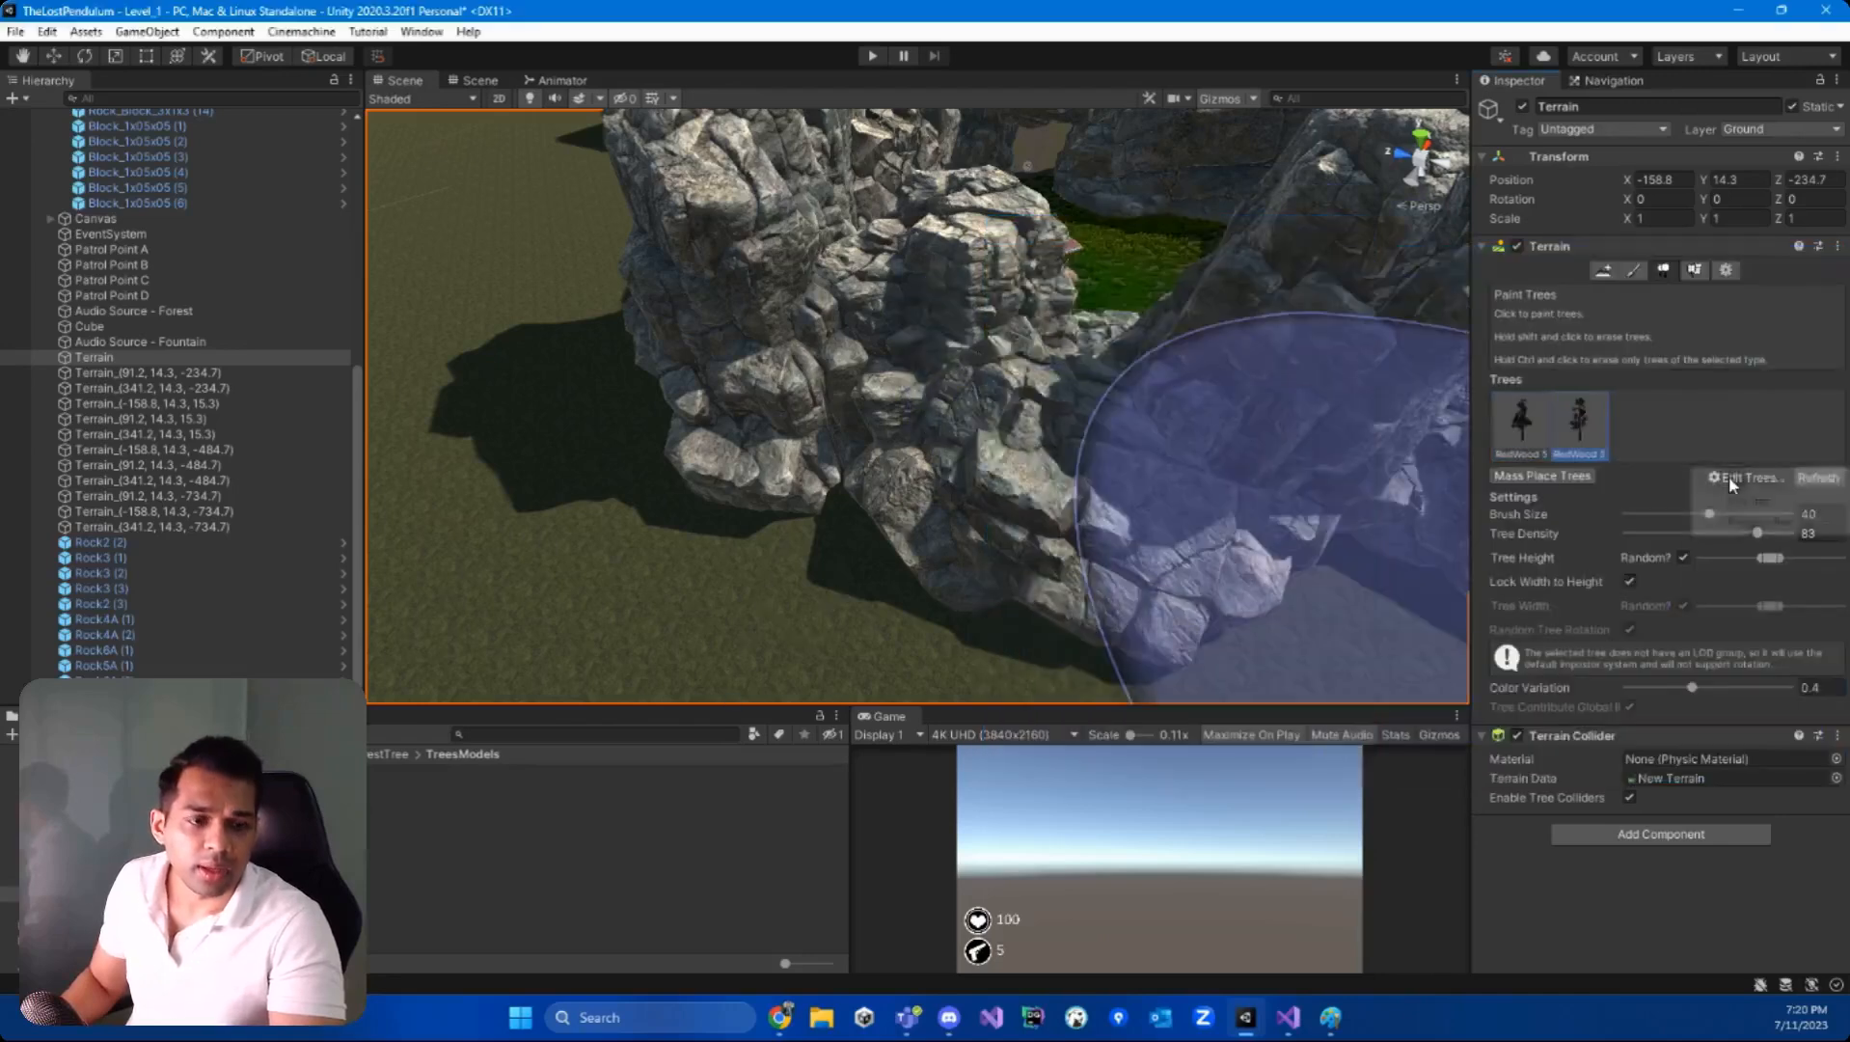
{"action": "left_click", "coordinate": [1733, 480]}
{"action": "left_click", "coordinate": [1357, 278]}
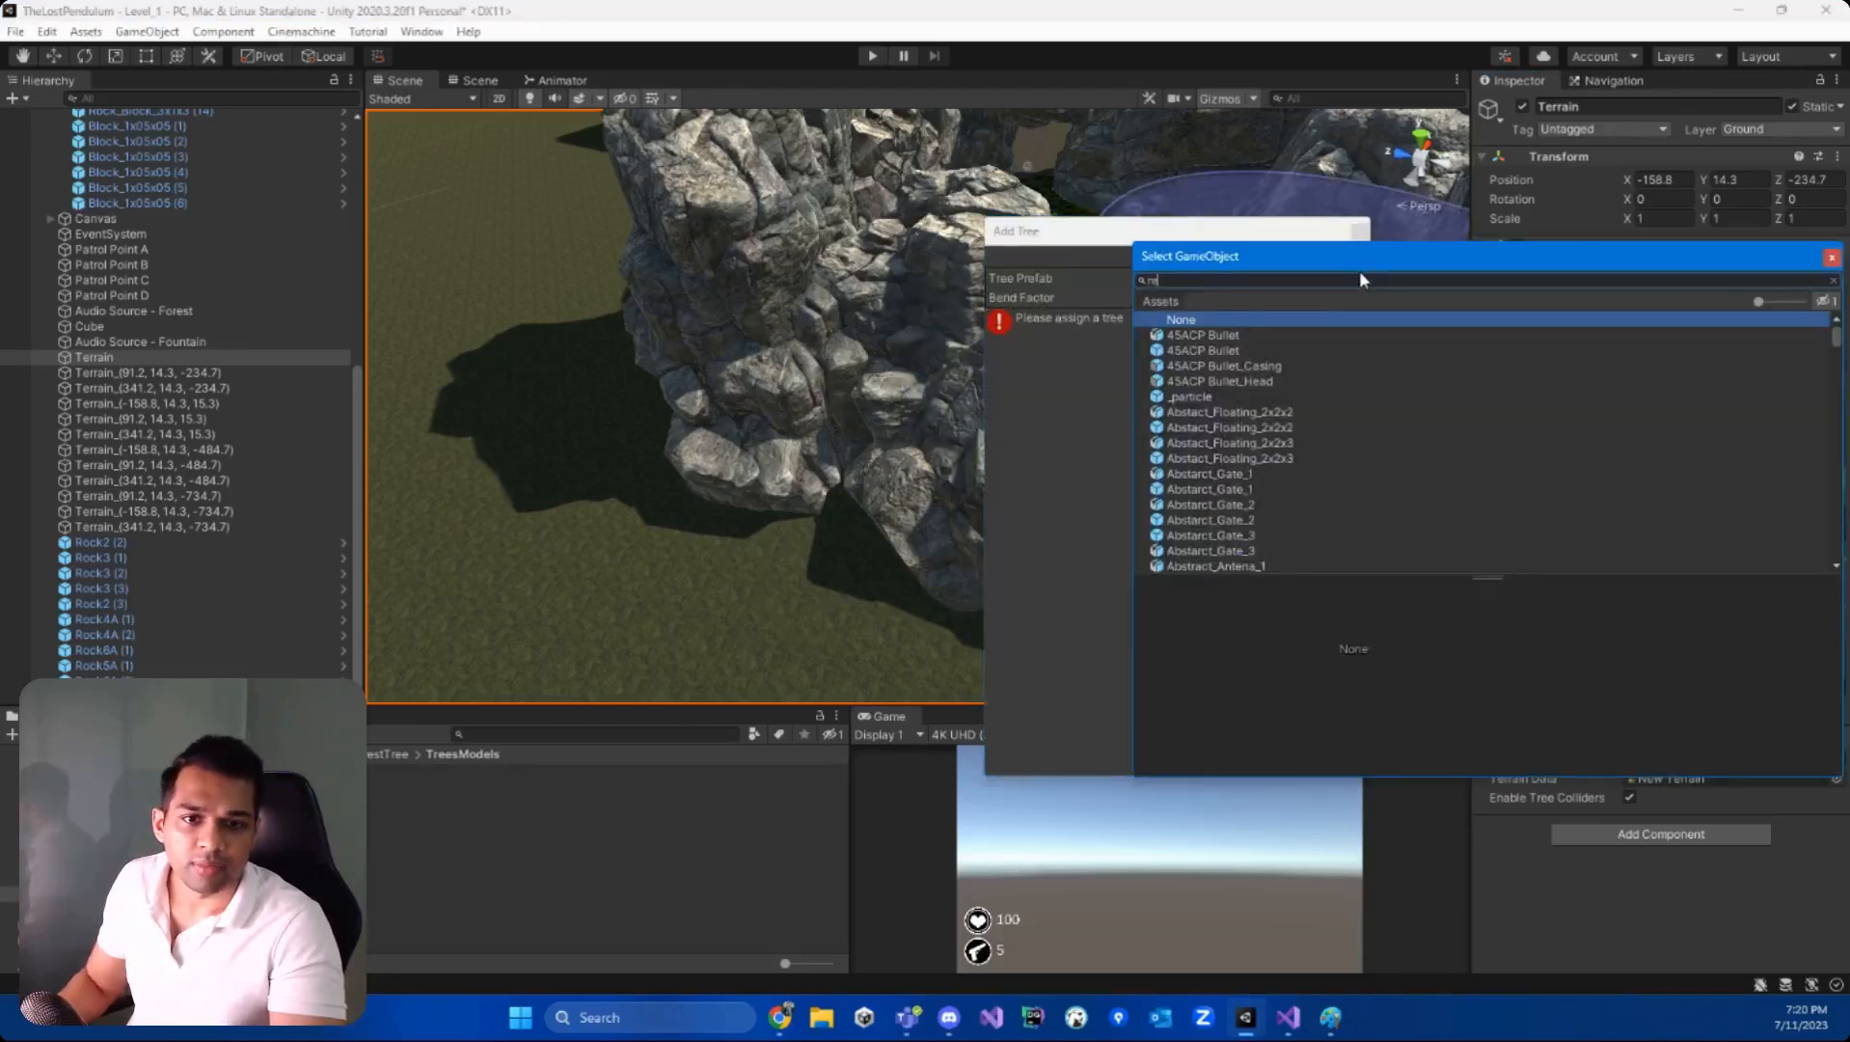
{"action": "type", "text": "redw"}
{"action": "left_click", "coordinate": [1235, 365]}
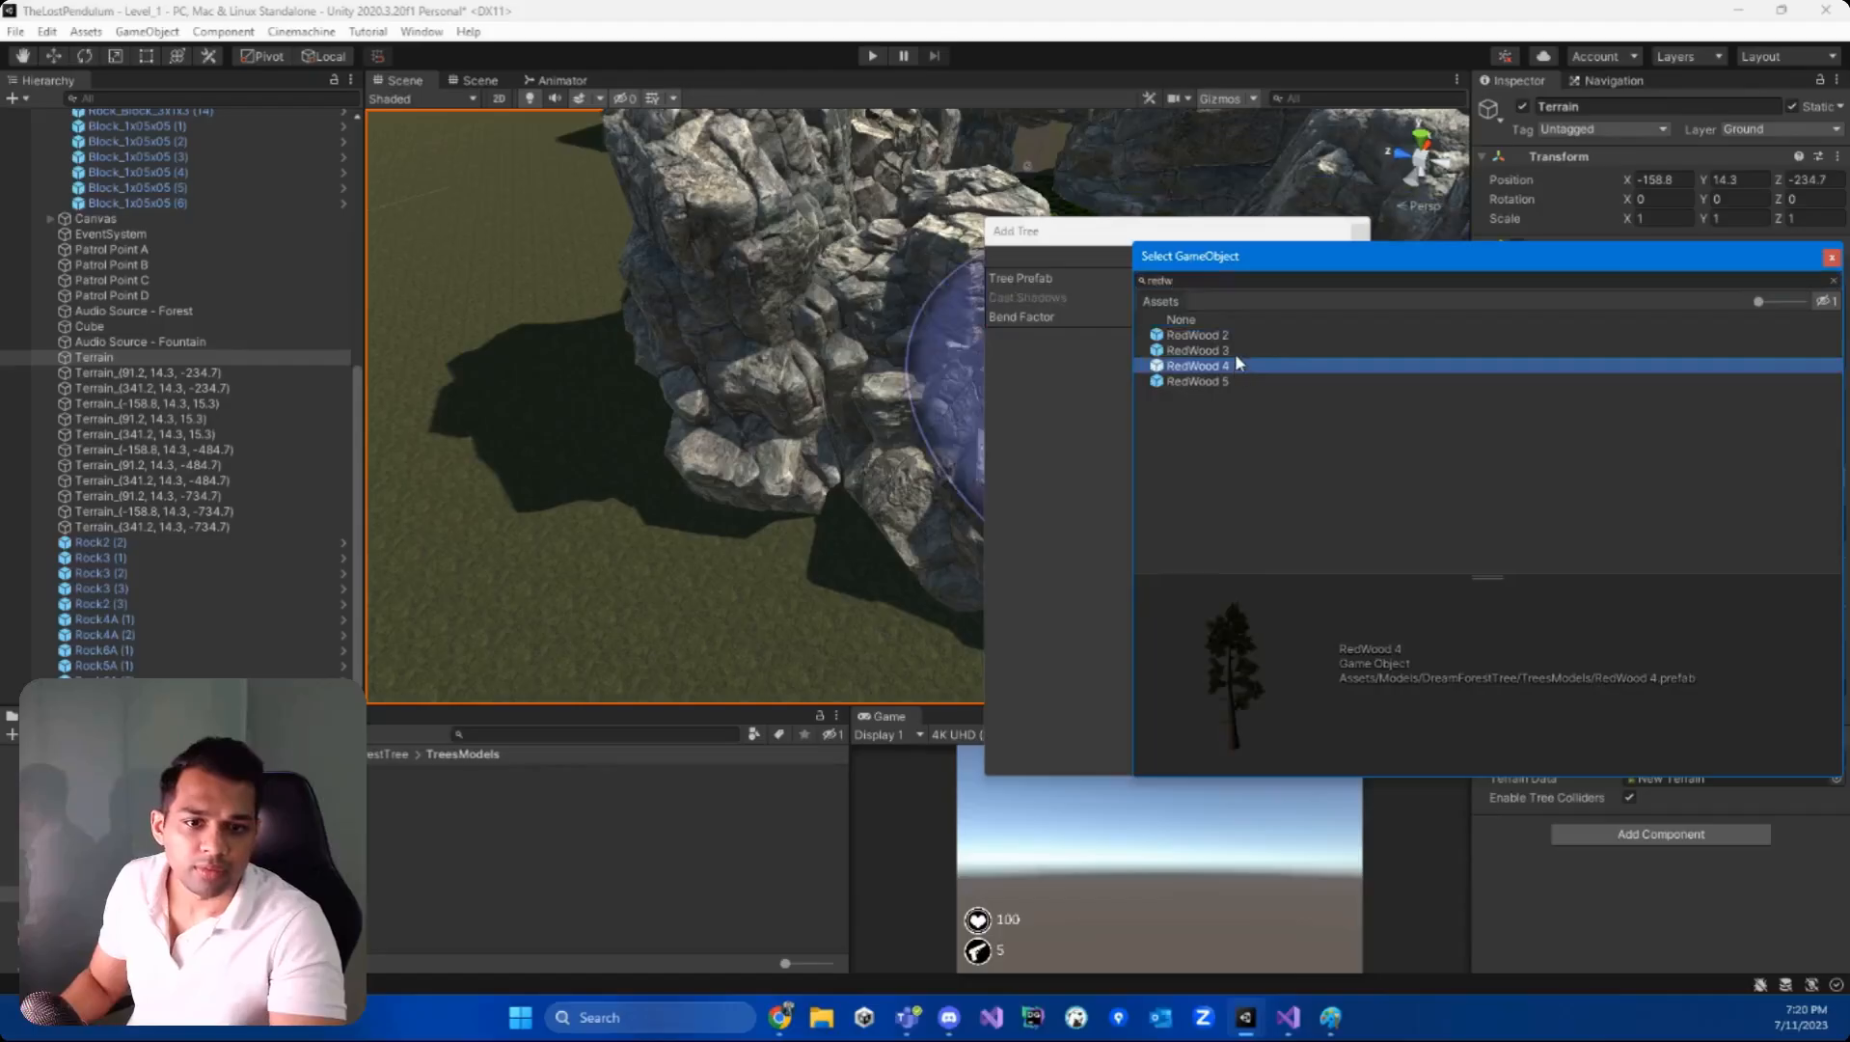
{"action": "double_click", "coordinate": [1236, 364]}
{"action": "left_click", "coordinate": [1283, 757]}
- Set the tree brush size to 16 and paint two RedWood 4 trees on the open ground outside the rock walls
{"action": "left_click", "coordinate": [1638, 425]}
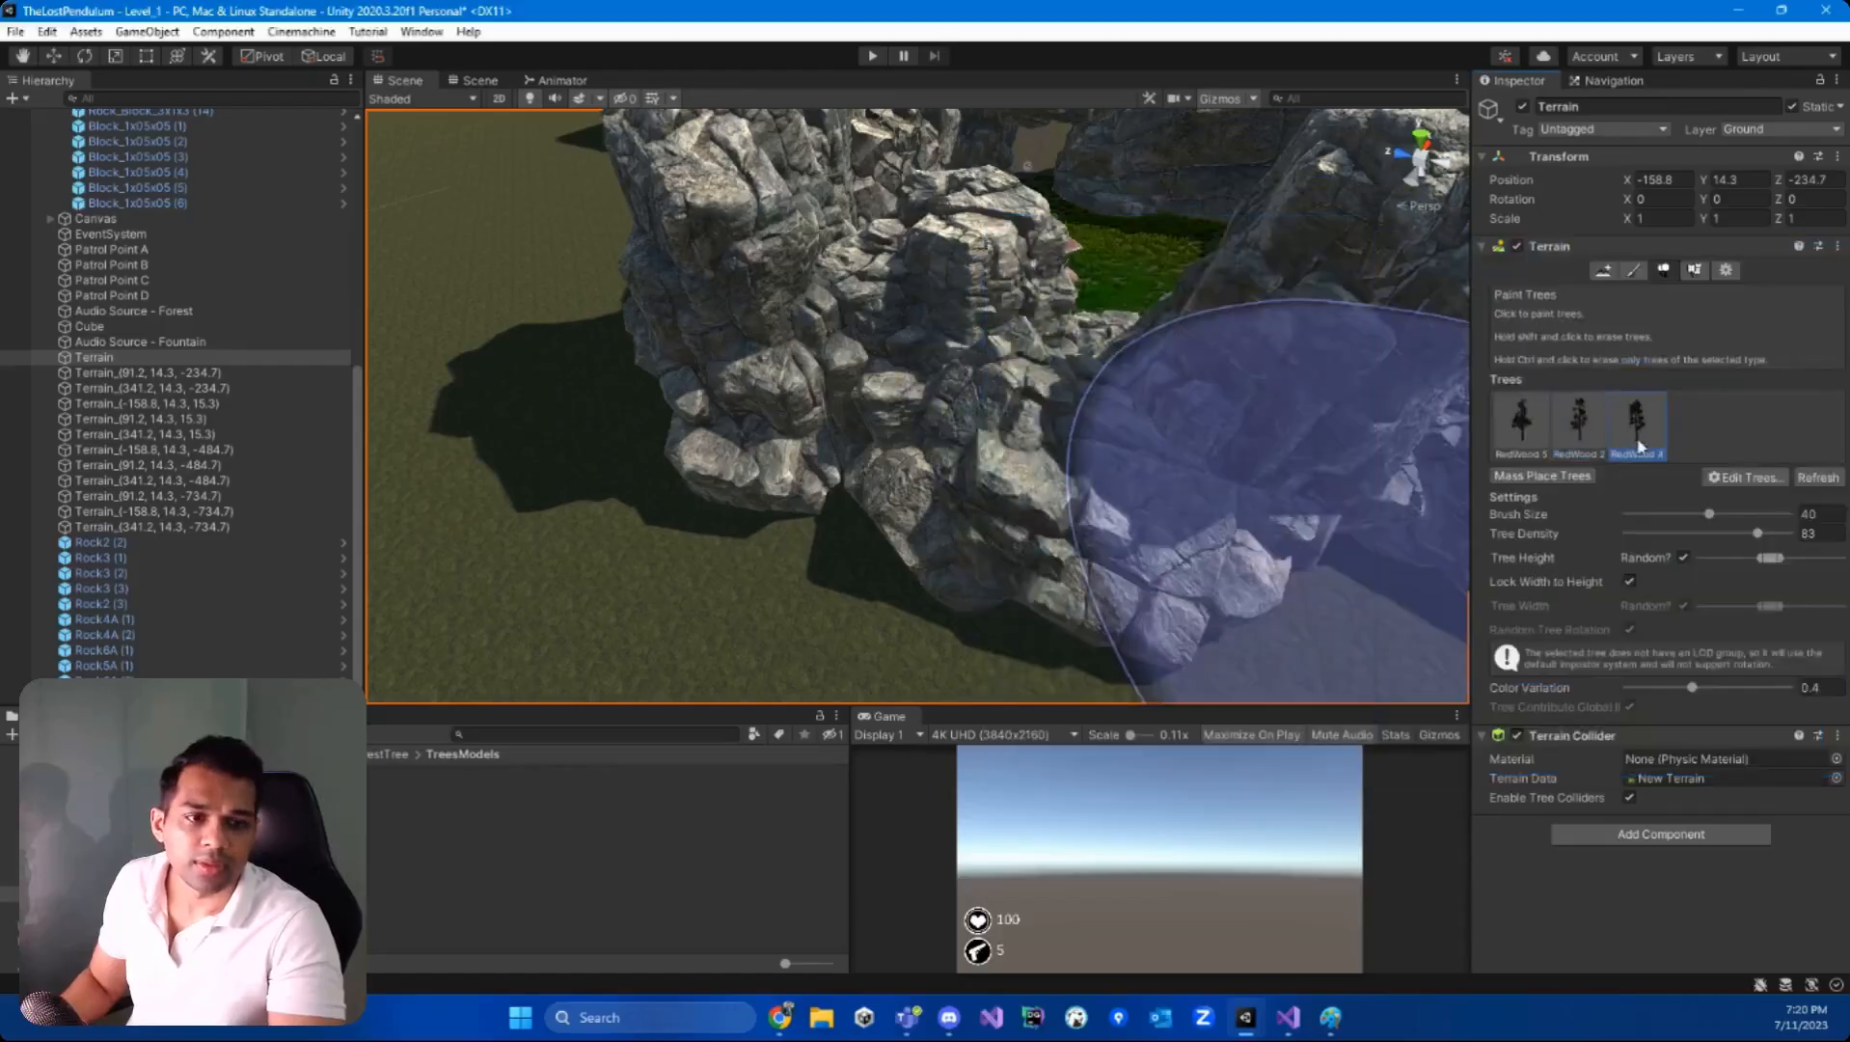
{"action": "right_click_drag", "start_coordinate": [1061, 424], "coordinate": [713, 530]}
{"action": "mouse_move", "coordinate": [868, 574]}
{"action": "right_mouse_down"}
{"action": "mouse_move", "coordinate": [737, 424]}
{"action": "mouse_move", "coordinate": [631, 433]}
{"action": "mouse_move", "coordinate": [541, 359]}
{"action": "mouse_move", "coordinate": [702, 392]}
{"action": "mouse_move", "coordinate": [740, 275]}
{"action": "mouse_move", "coordinate": [846, 371]}
{"action": "mouse_move", "coordinate": [970, 351]}
{"action": "mouse_move", "coordinate": [979, 309]}
{"action": "mouse_move", "coordinate": [1110, 369]}
{"action": "mouse_move", "coordinate": [1122, 405]}
{"action": "right_mouse_up"}
{"action": "key", "text": "ctrl+z"}
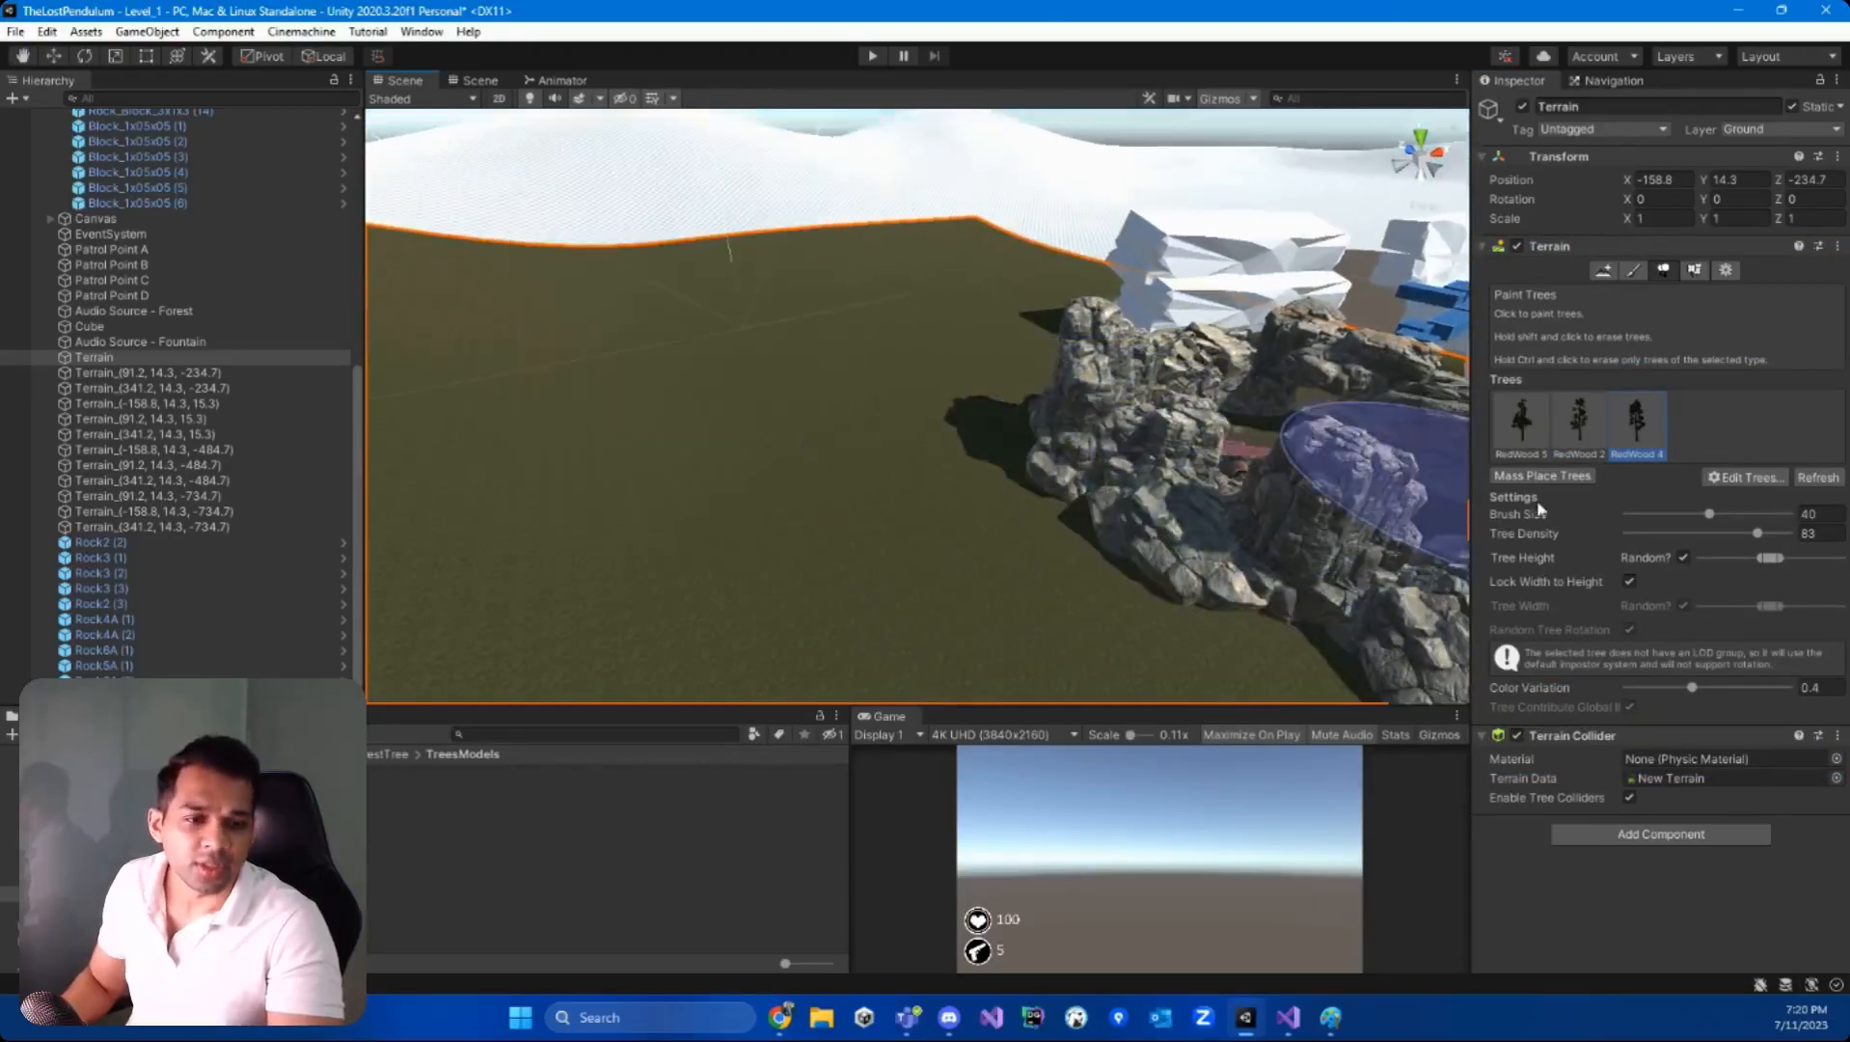
{"action": "left_click", "coordinate": [1681, 513]}
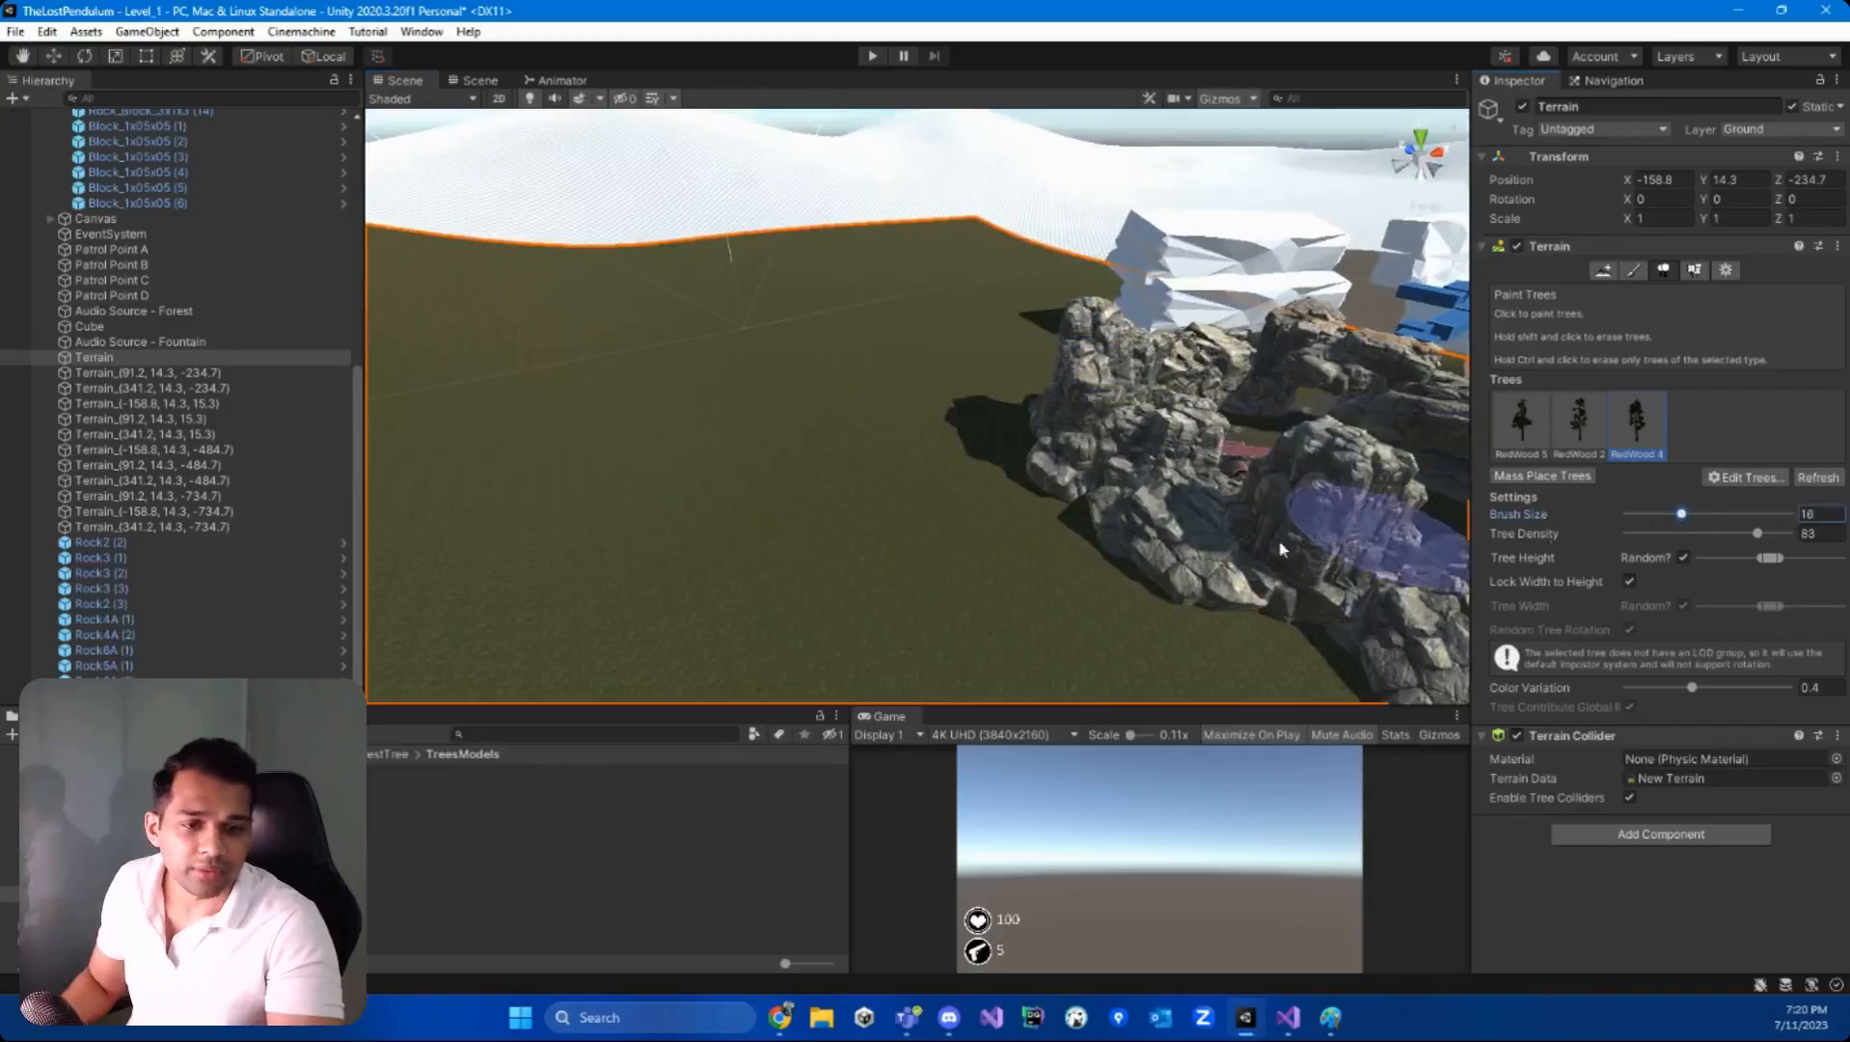
{"action": "left_click", "coordinate": [726, 440]}
{"action": "left_click", "coordinate": [931, 482]}
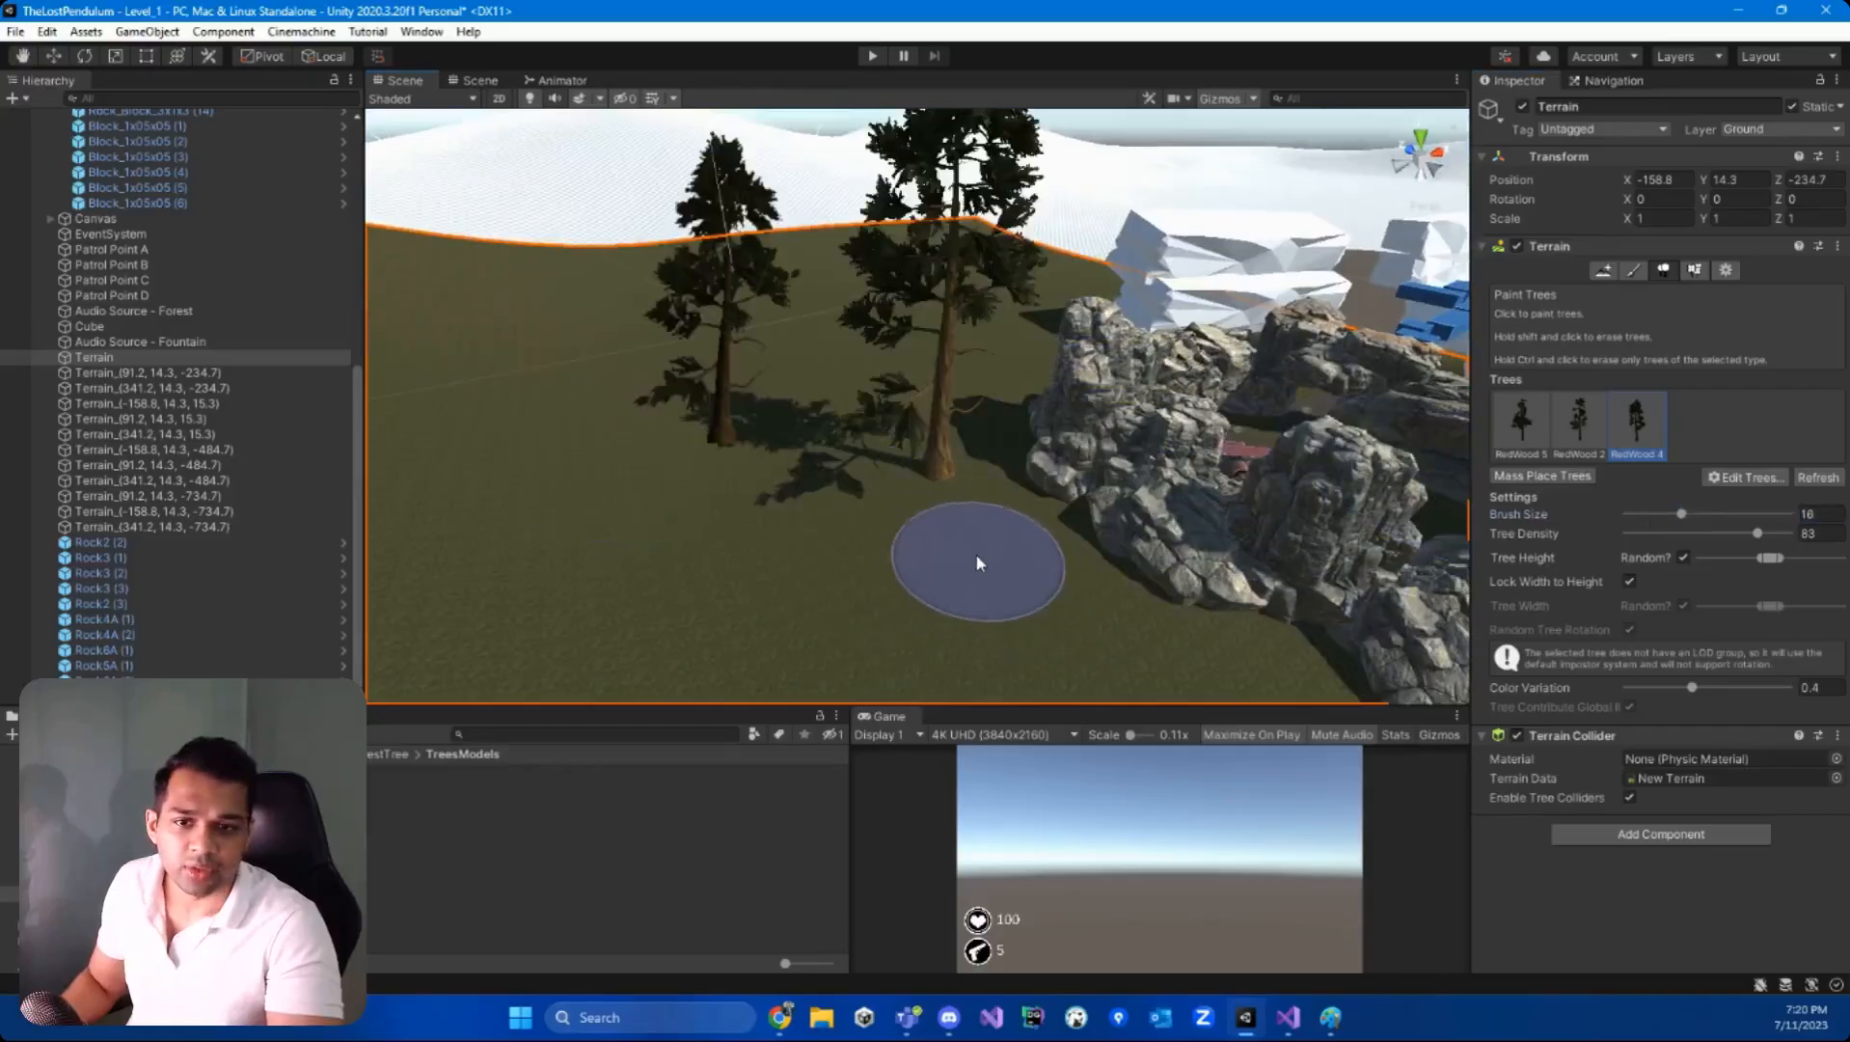
- Paint more RedWood 4 trees around the outer side of the rock enclosure
{"action": "mouse_move", "coordinate": [743, 565]}
{"action": "right_mouse_down"}
{"action": "mouse_move", "coordinate": [958, 577]}
{"action": "mouse_move", "coordinate": [1073, 546]}
{"action": "right_mouse_up"}
{"action": "left_click", "coordinate": [1066, 542]}
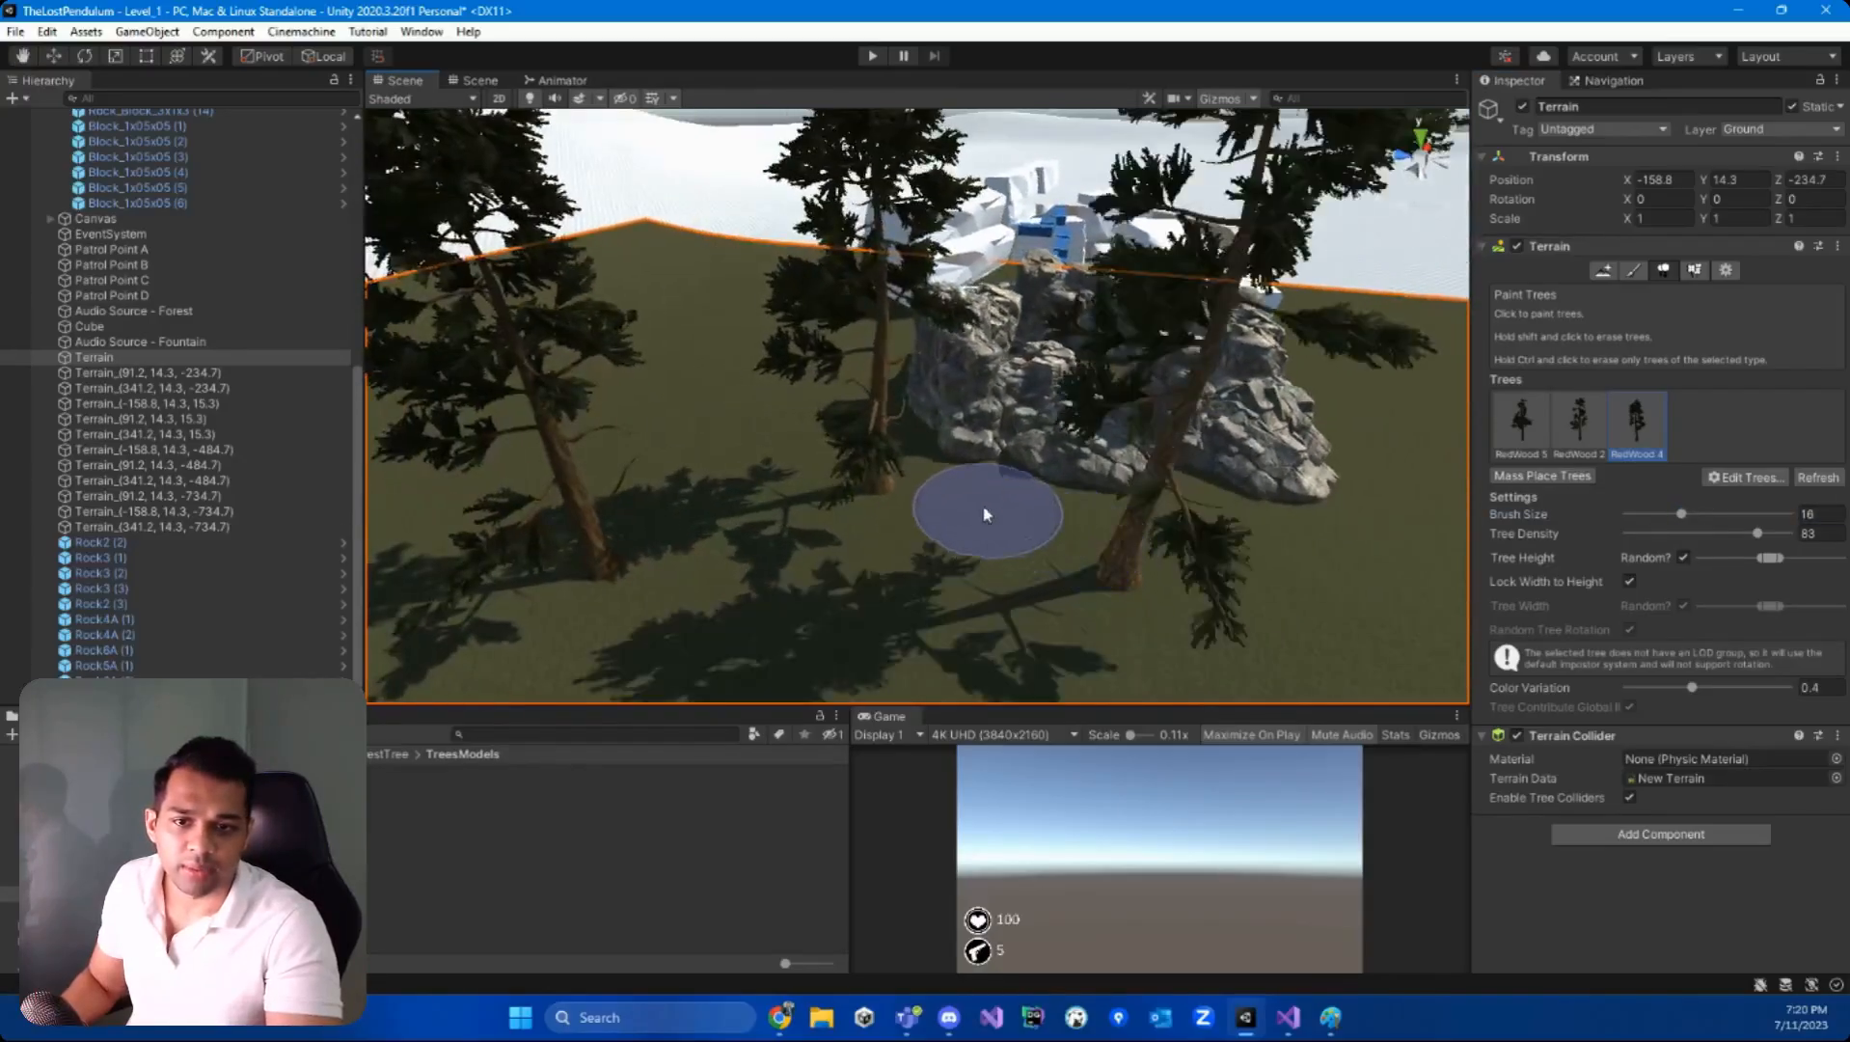
{"action": "left_click", "coordinate": [954, 529]}
{"action": "mouse_move", "coordinate": [1350, 542]}
{"action": "right_mouse_down"}
{"action": "mouse_move", "coordinate": [1193, 553]}
{"action": "mouse_move", "coordinate": [1273, 582]}
{"action": "mouse_move", "coordinate": [1168, 550]}
{"action": "mouse_move", "coordinate": [1177, 537]}
{"action": "right_mouse_up"}
{"action": "left_click", "coordinate": [1177, 538]}
- Switch to RedWood 2 and paint several of these trees around the outside of the rock walls
{"action": "left_click", "coordinate": [1579, 424]}
{"action": "left_click", "coordinate": [1083, 592]}
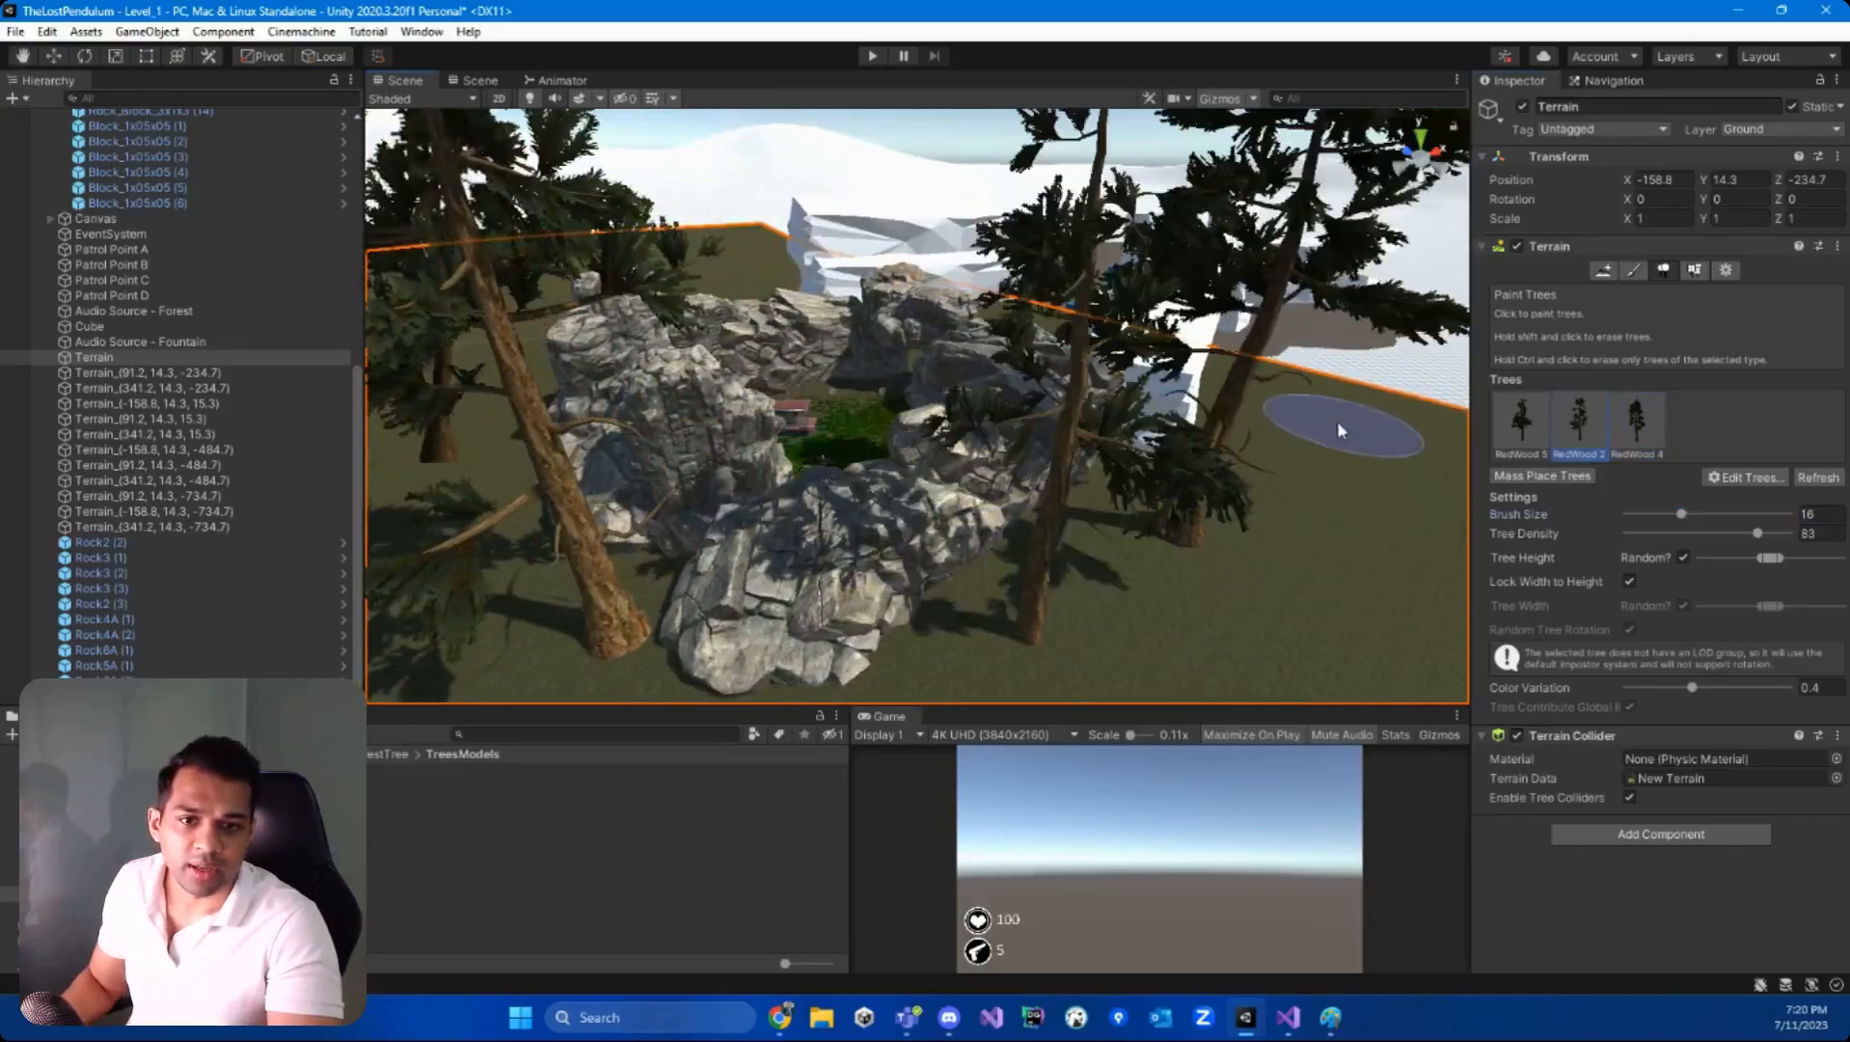
{"action": "left_click", "coordinate": [1286, 402]}
{"action": "mouse_move", "coordinate": [1287, 402]}
{"action": "right_mouse_down"}
{"action": "mouse_move", "coordinate": [1193, 291]}
{"action": "mouse_move", "coordinate": [1597, 453]}
{"action": "right_mouse_up"}
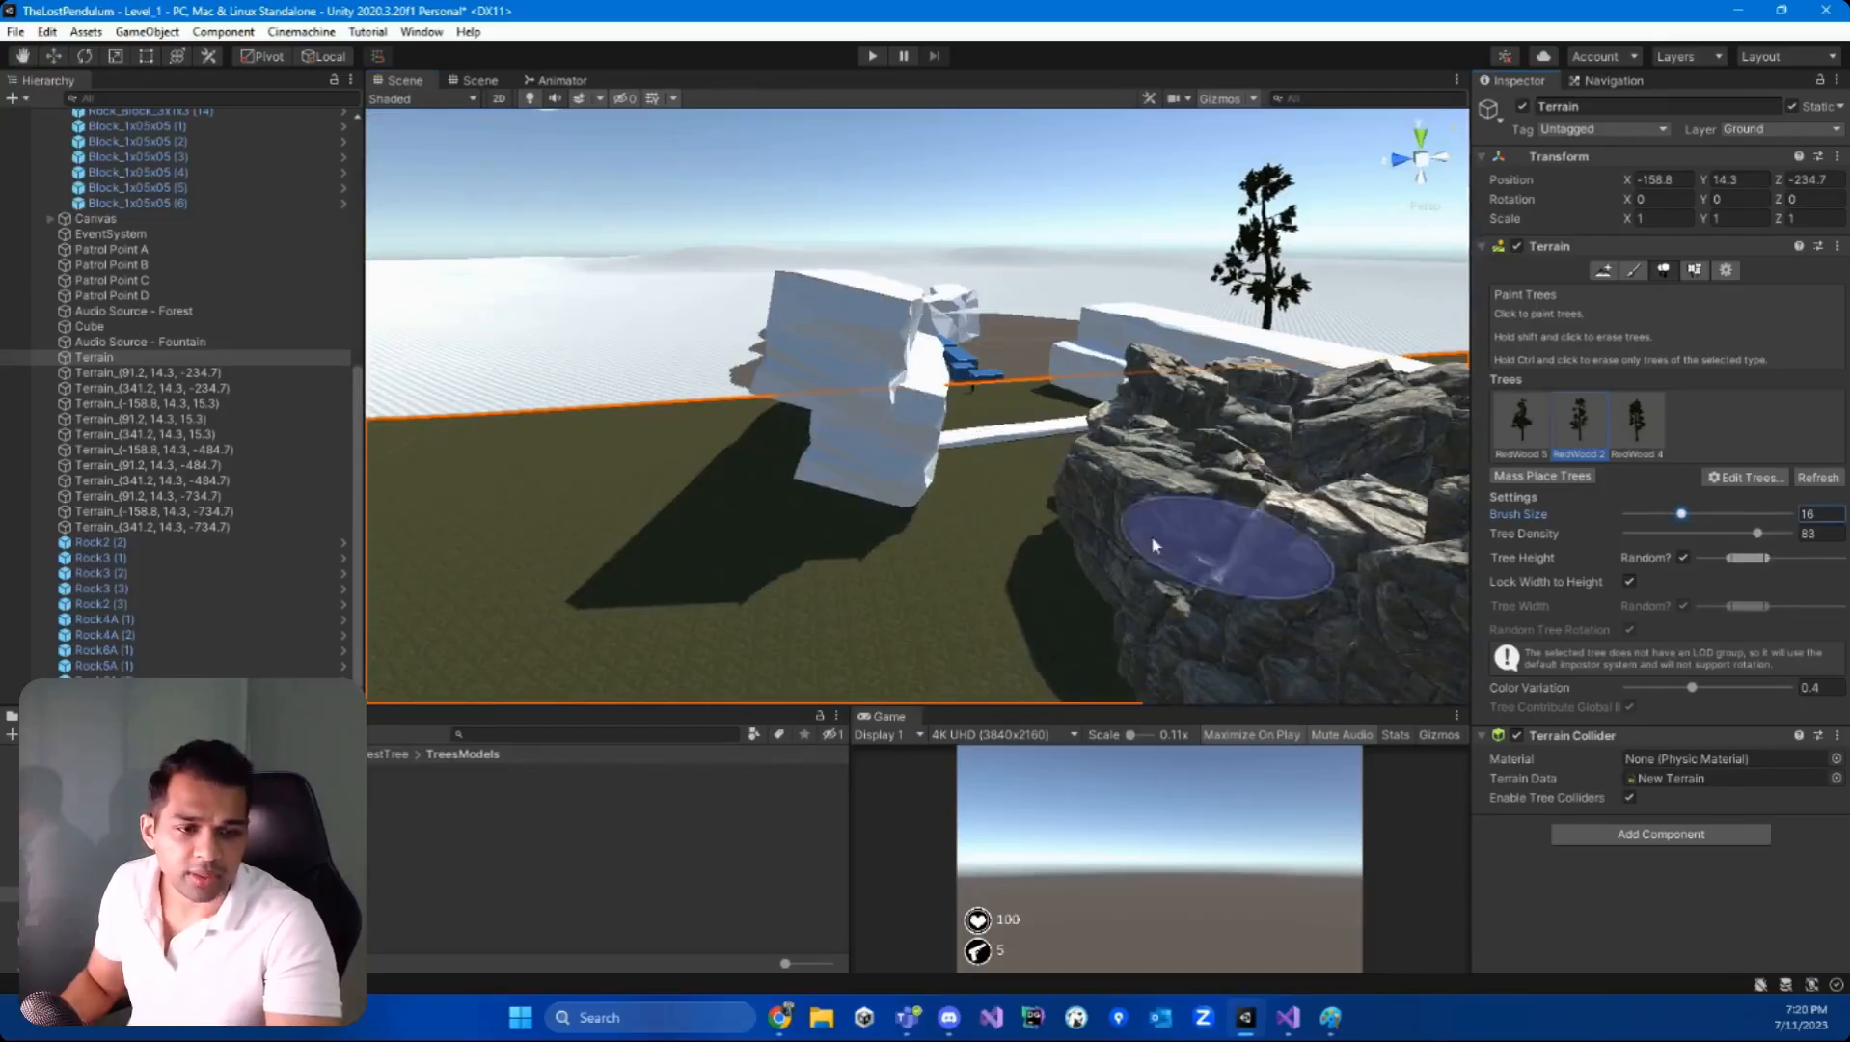
{"action": "left_click_drag", "start_coordinate": [989, 581], "coordinate": [1014, 622]}
{"action": "right_click_drag", "start_coordinate": [1015, 622], "coordinate": [1061, 670]}
- Fill in further spots outside the rock walls with RedWood 4 trees
{"action": "left_click", "coordinate": [710, 582]}
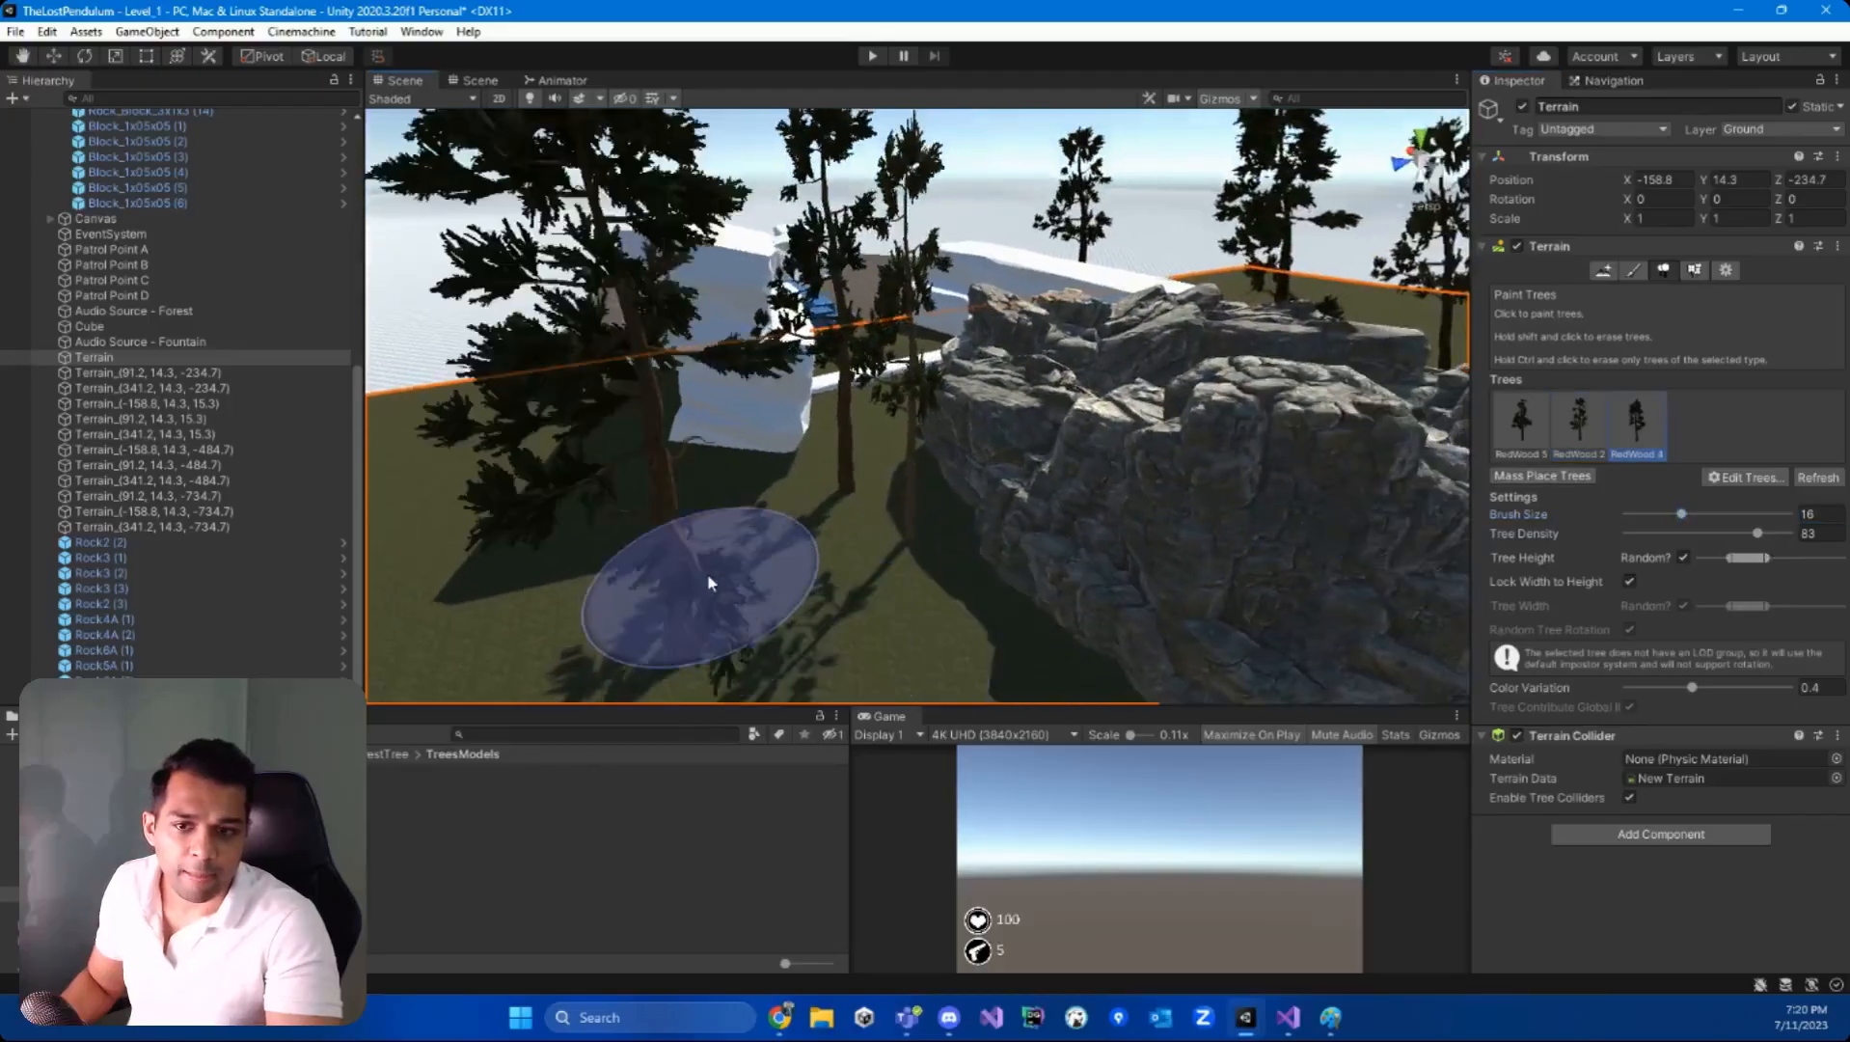
{"action": "mouse_move", "coordinate": [710, 582]}
{"action": "right_mouse_down"}
{"action": "mouse_move", "coordinate": [867, 623]}
{"action": "mouse_move", "coordinate": [1086, 598]}
{"action": "mouse_move", "coordinate": [1214, 499]}
{"action": "mouse_move", "coordinate": [814, 515]}
{"action": "mouse_move", "coordinate": [949, 579]}
{"action": "mouse_move", "coordinate": [940, 648]}
{"action": "mouse_move", "coordinate": [1609, 557]}
{"action": "right_mouse_up"}
{"action": "left_click", "coordinate": [1087, 598]}
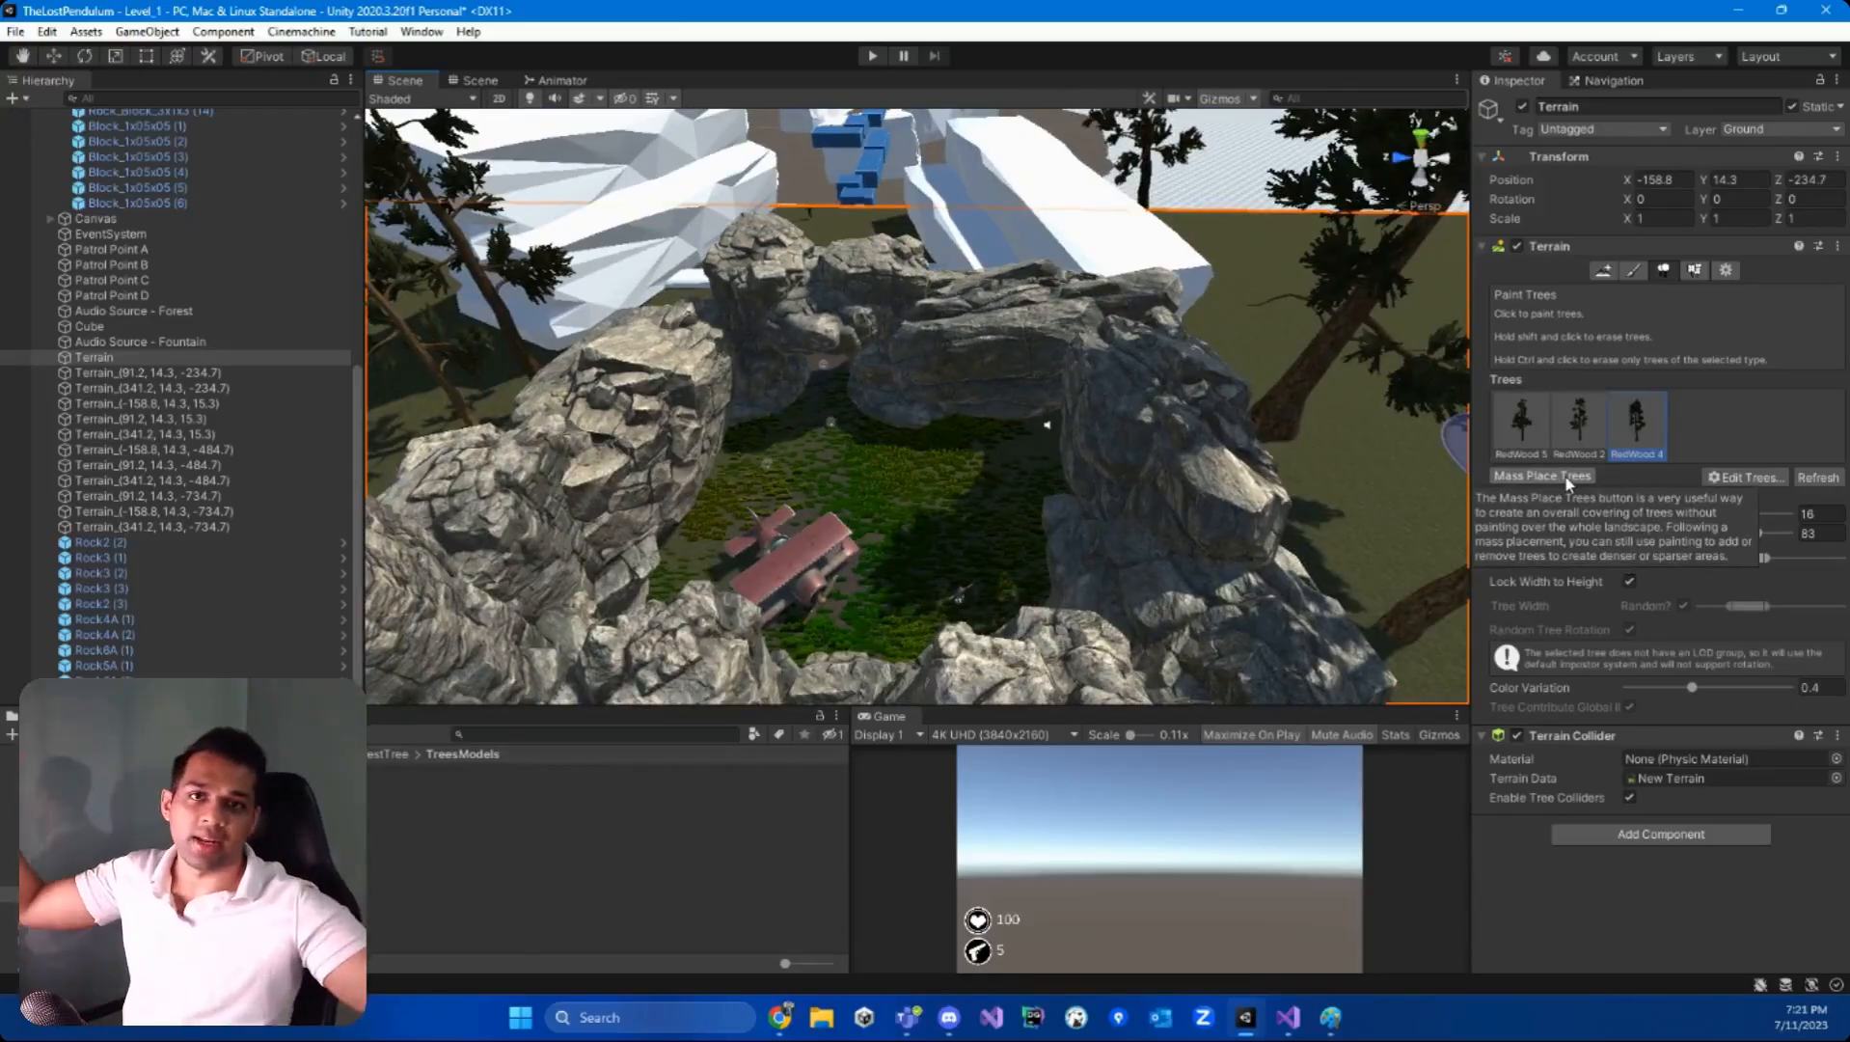
- Mass place 100 trees across the terrain while keeping the existing trees
{"action": "left_click_drag", "start_coordinate": [1051, 409], "coordinate": [825, 461], "text": "alt"}
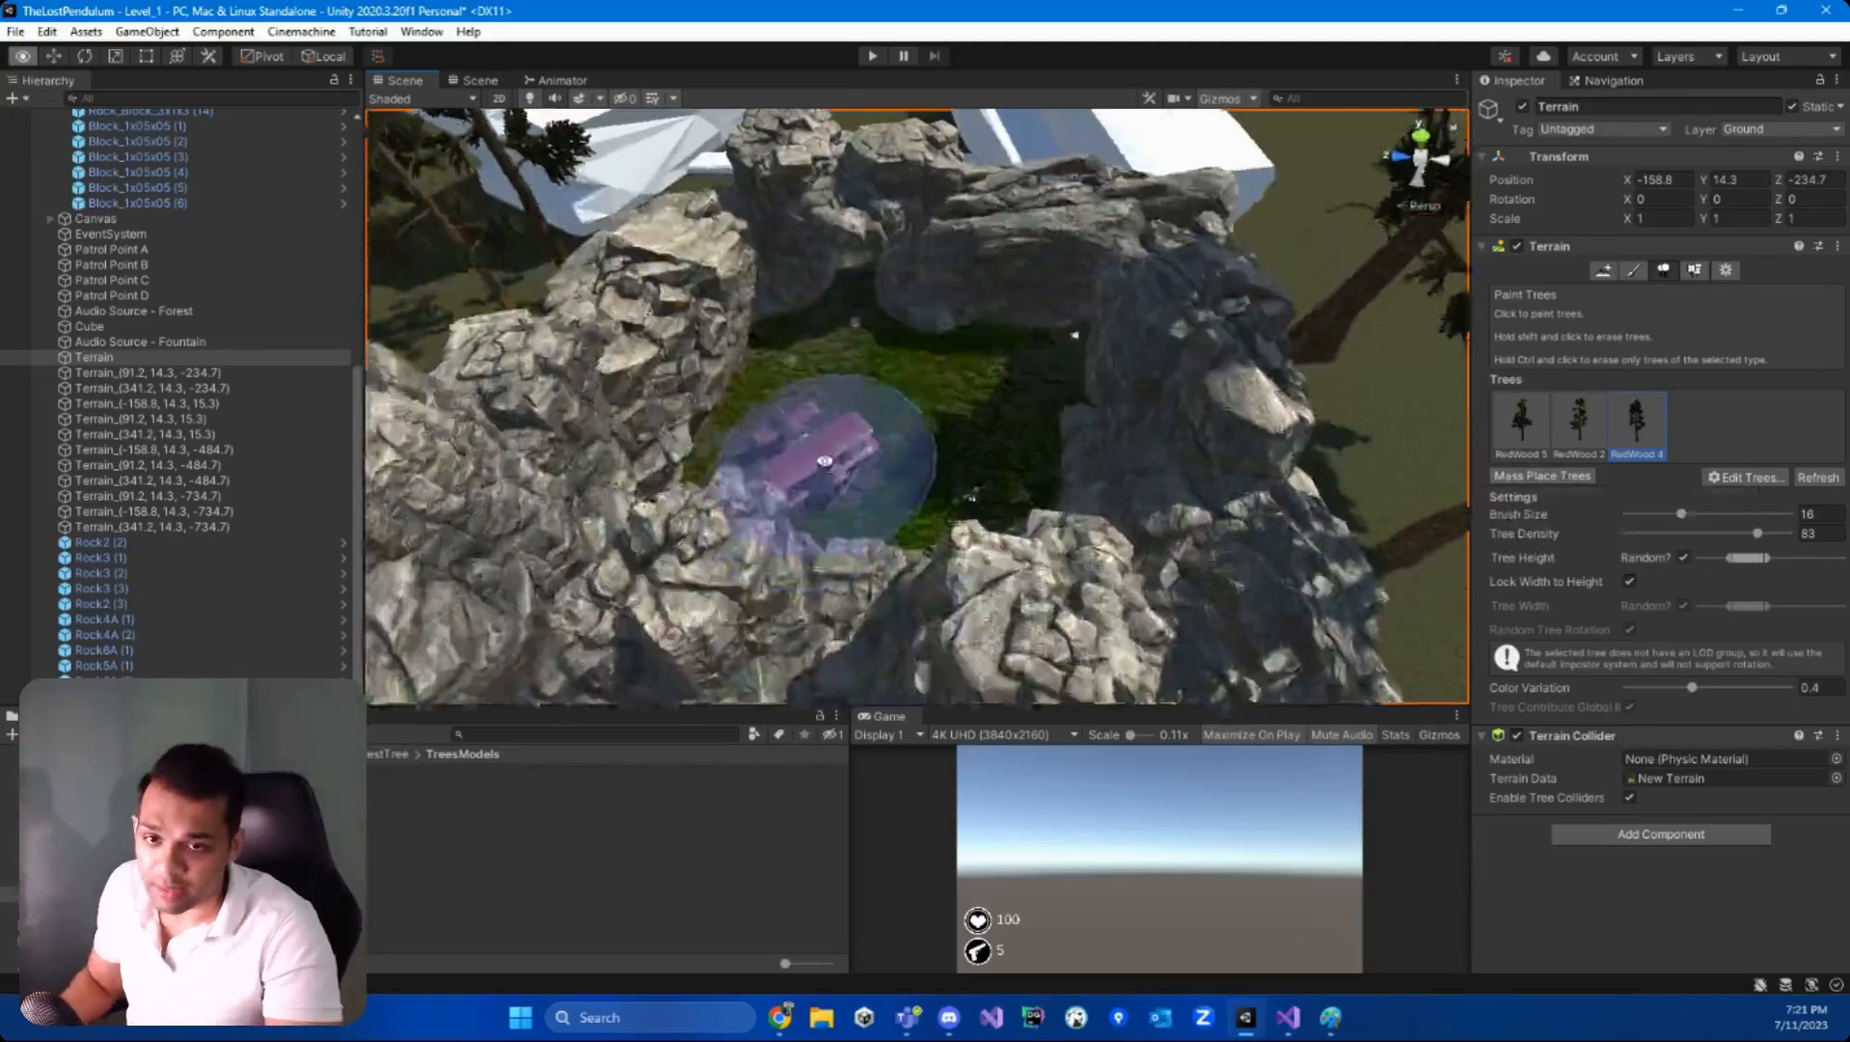
{"action": "scroll", "coordinate": [825, 461], "scroll_direction": "down", "scroll_amount": 10}
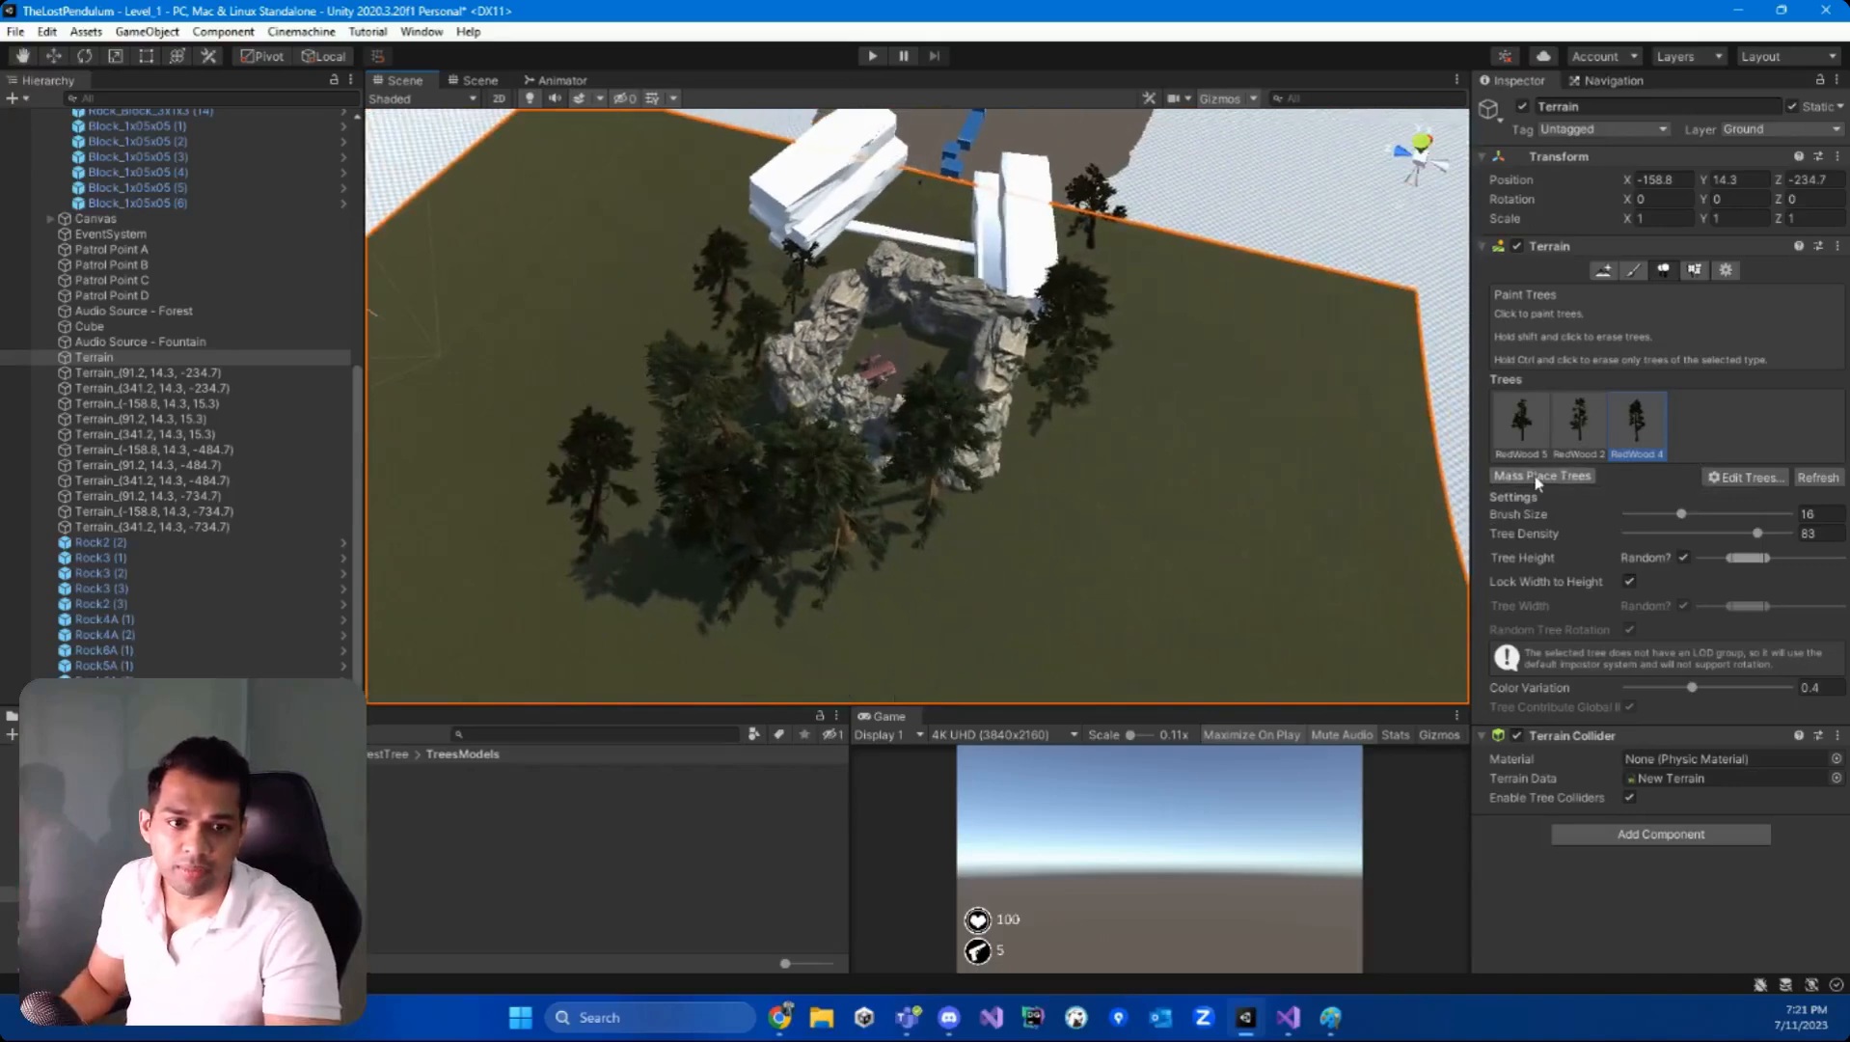
{"action": "left_click", "coordinate": [1539, 475]}
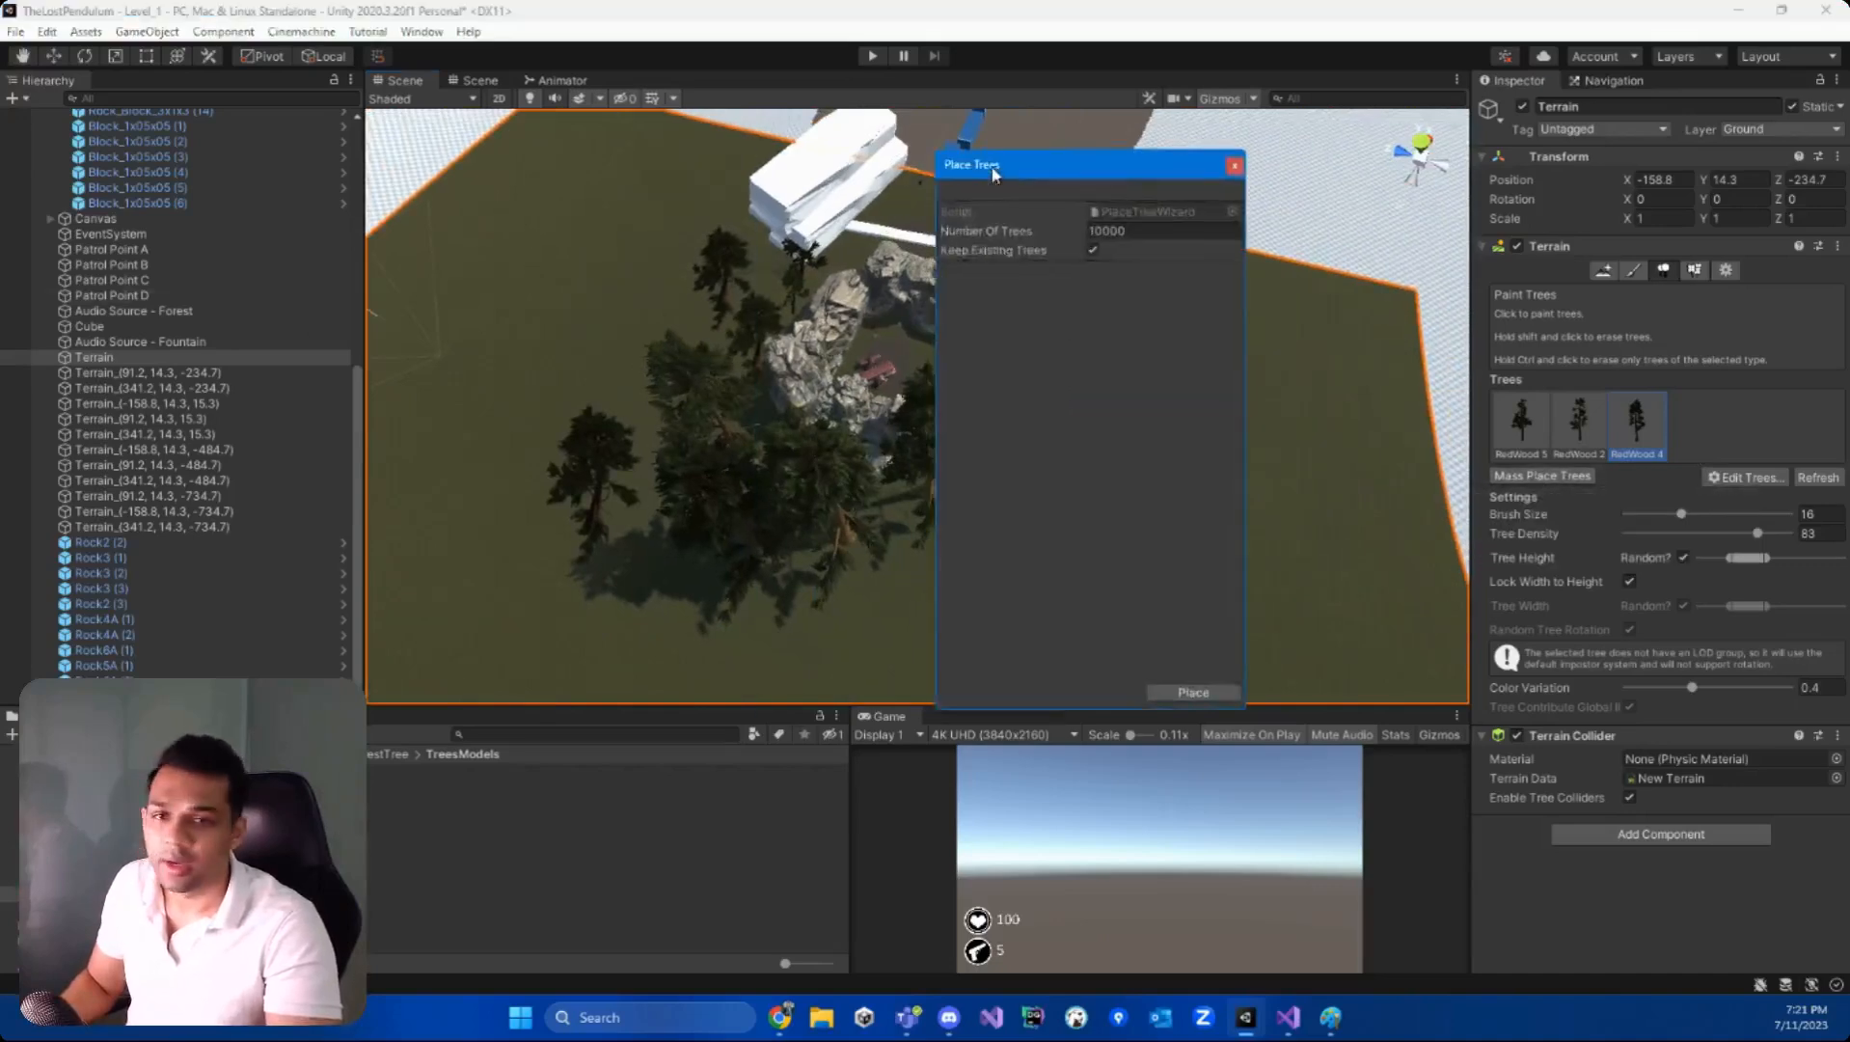
{"action": "left_click_drag", "start_coordinate": [994, 172], "coordinate": [1047, 161]}
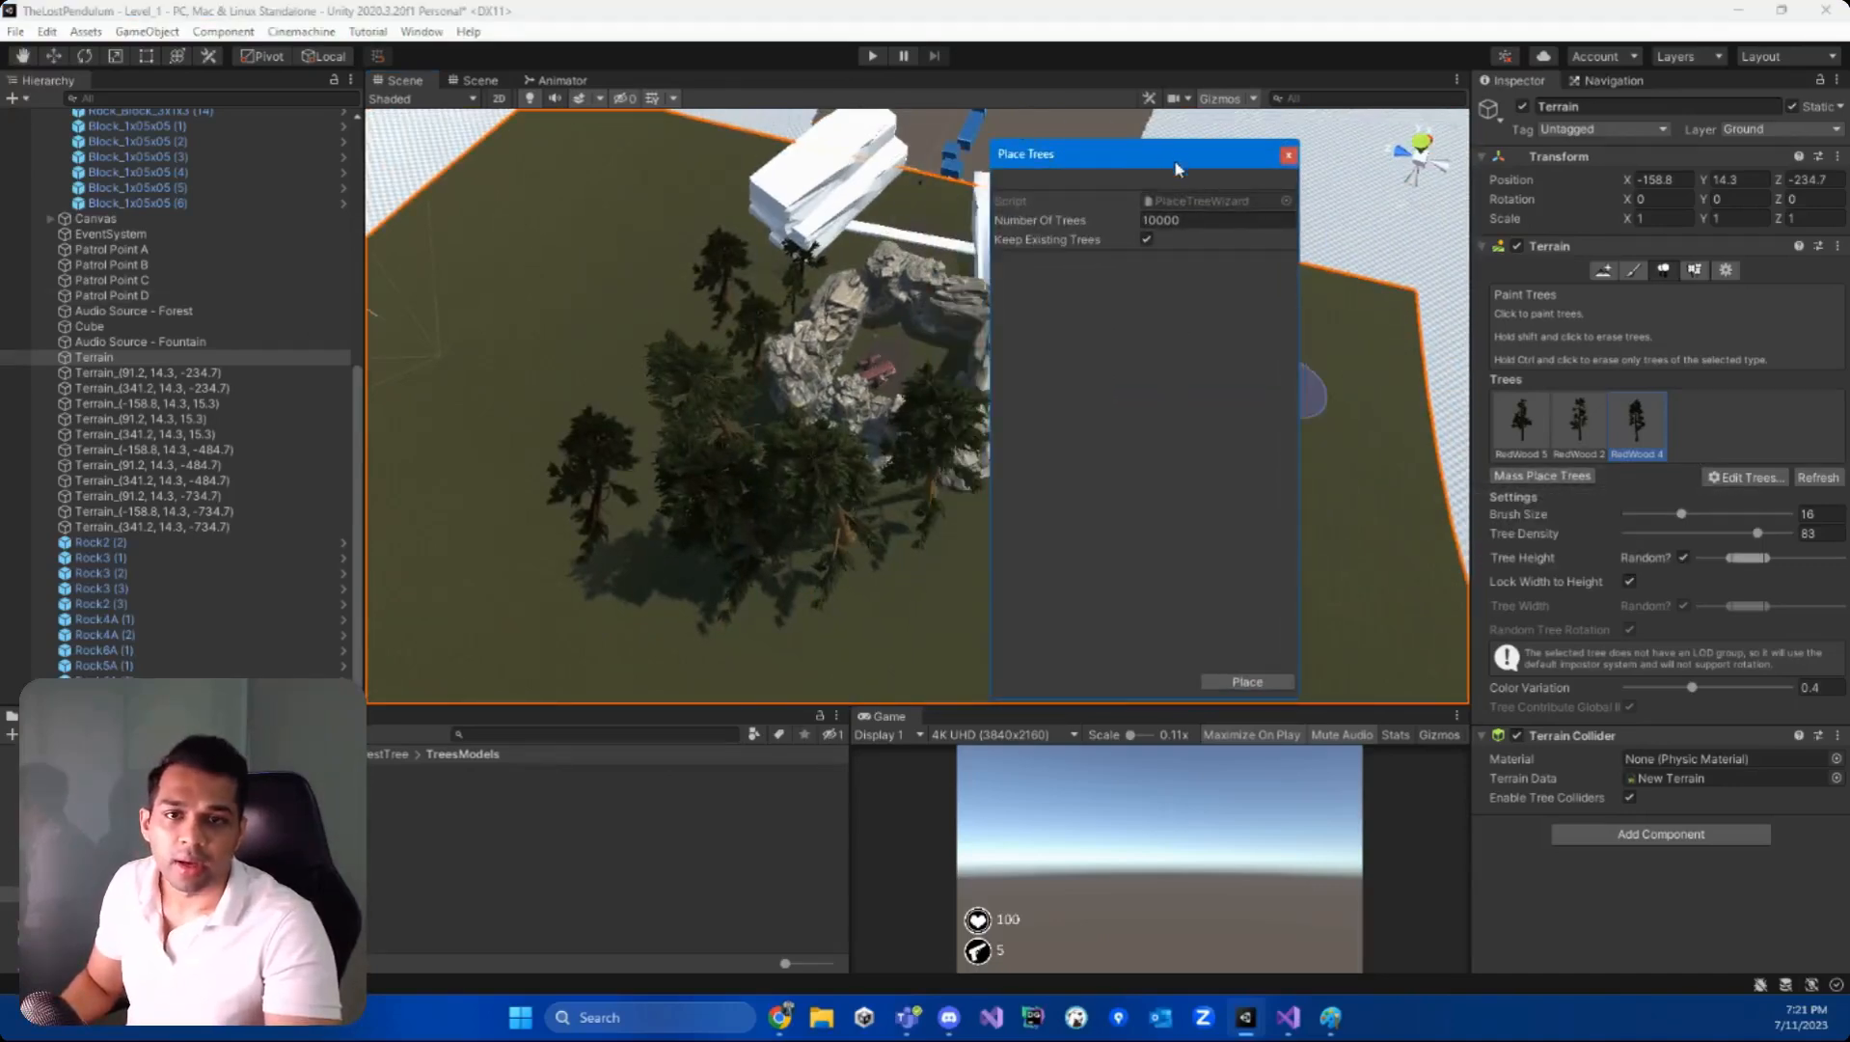
{"action": "left_click_drag", "start_coordinate": [1176, 168], "coordinate": [1432, 152]}
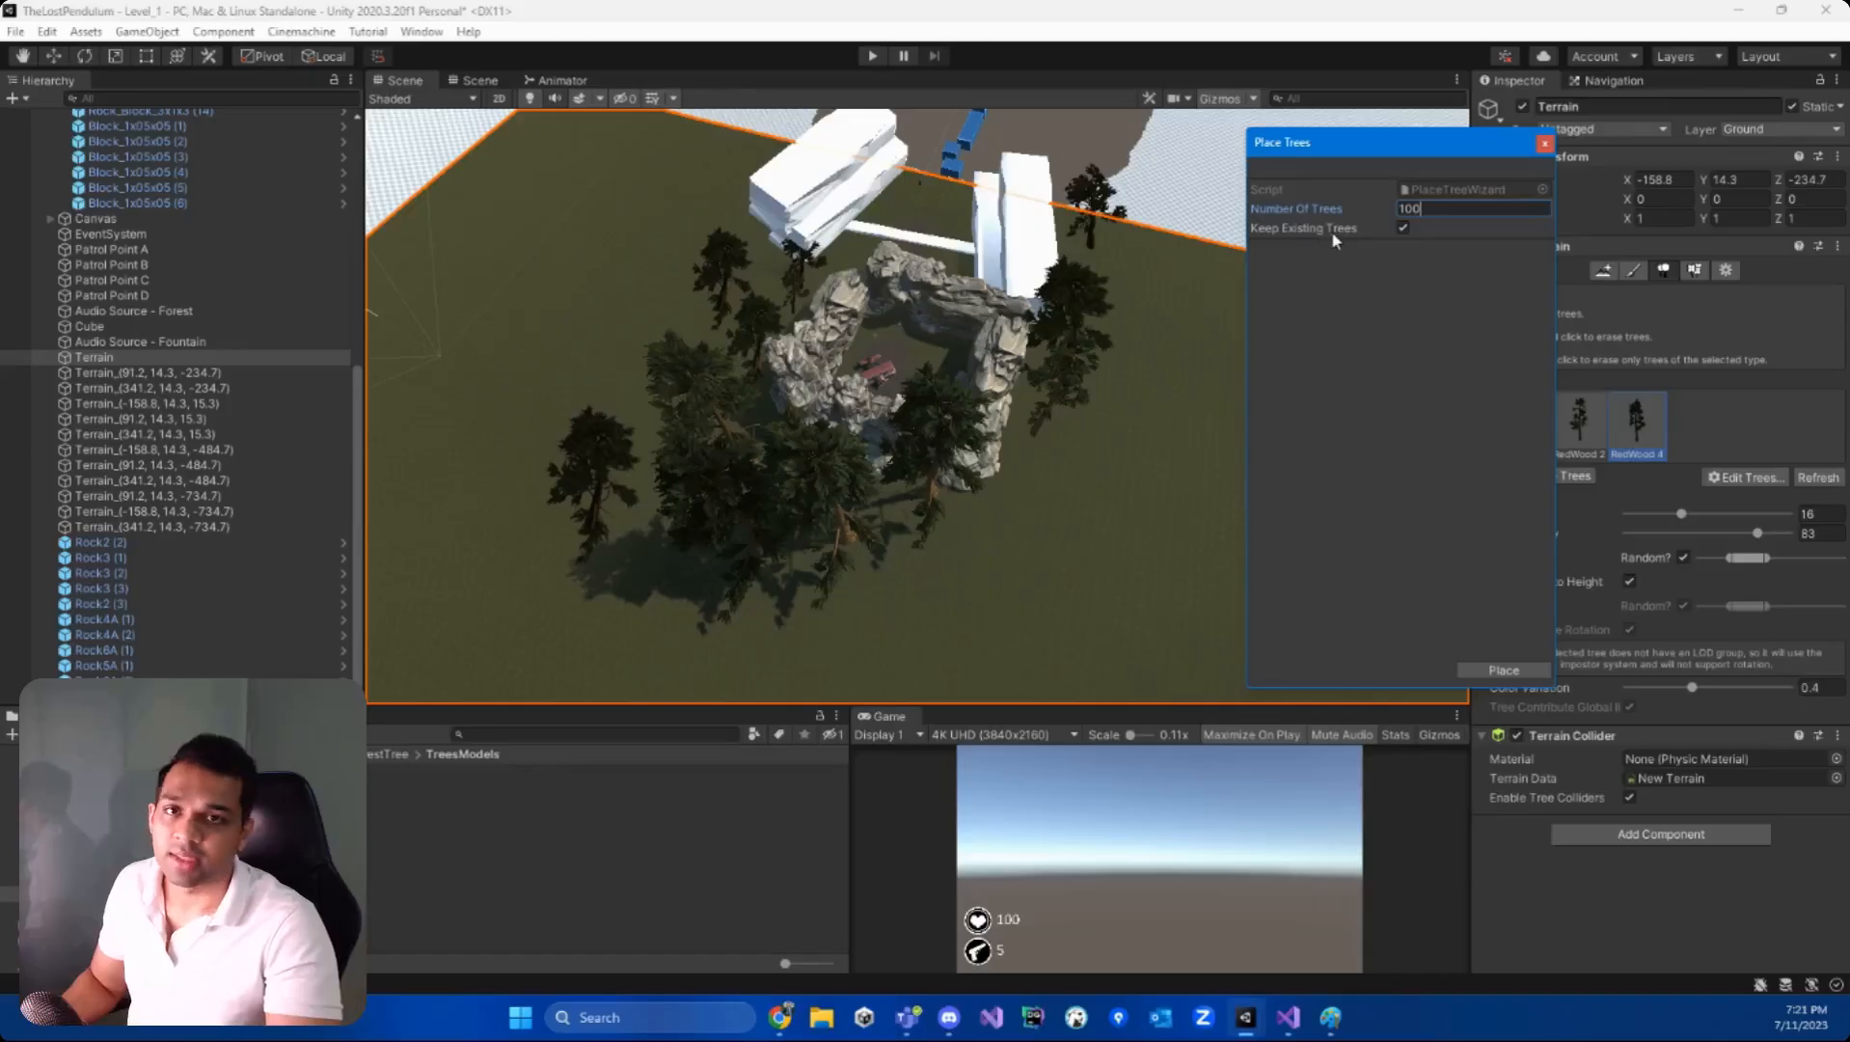
{"action": "left_click", "coordinate": [1503, 669]}
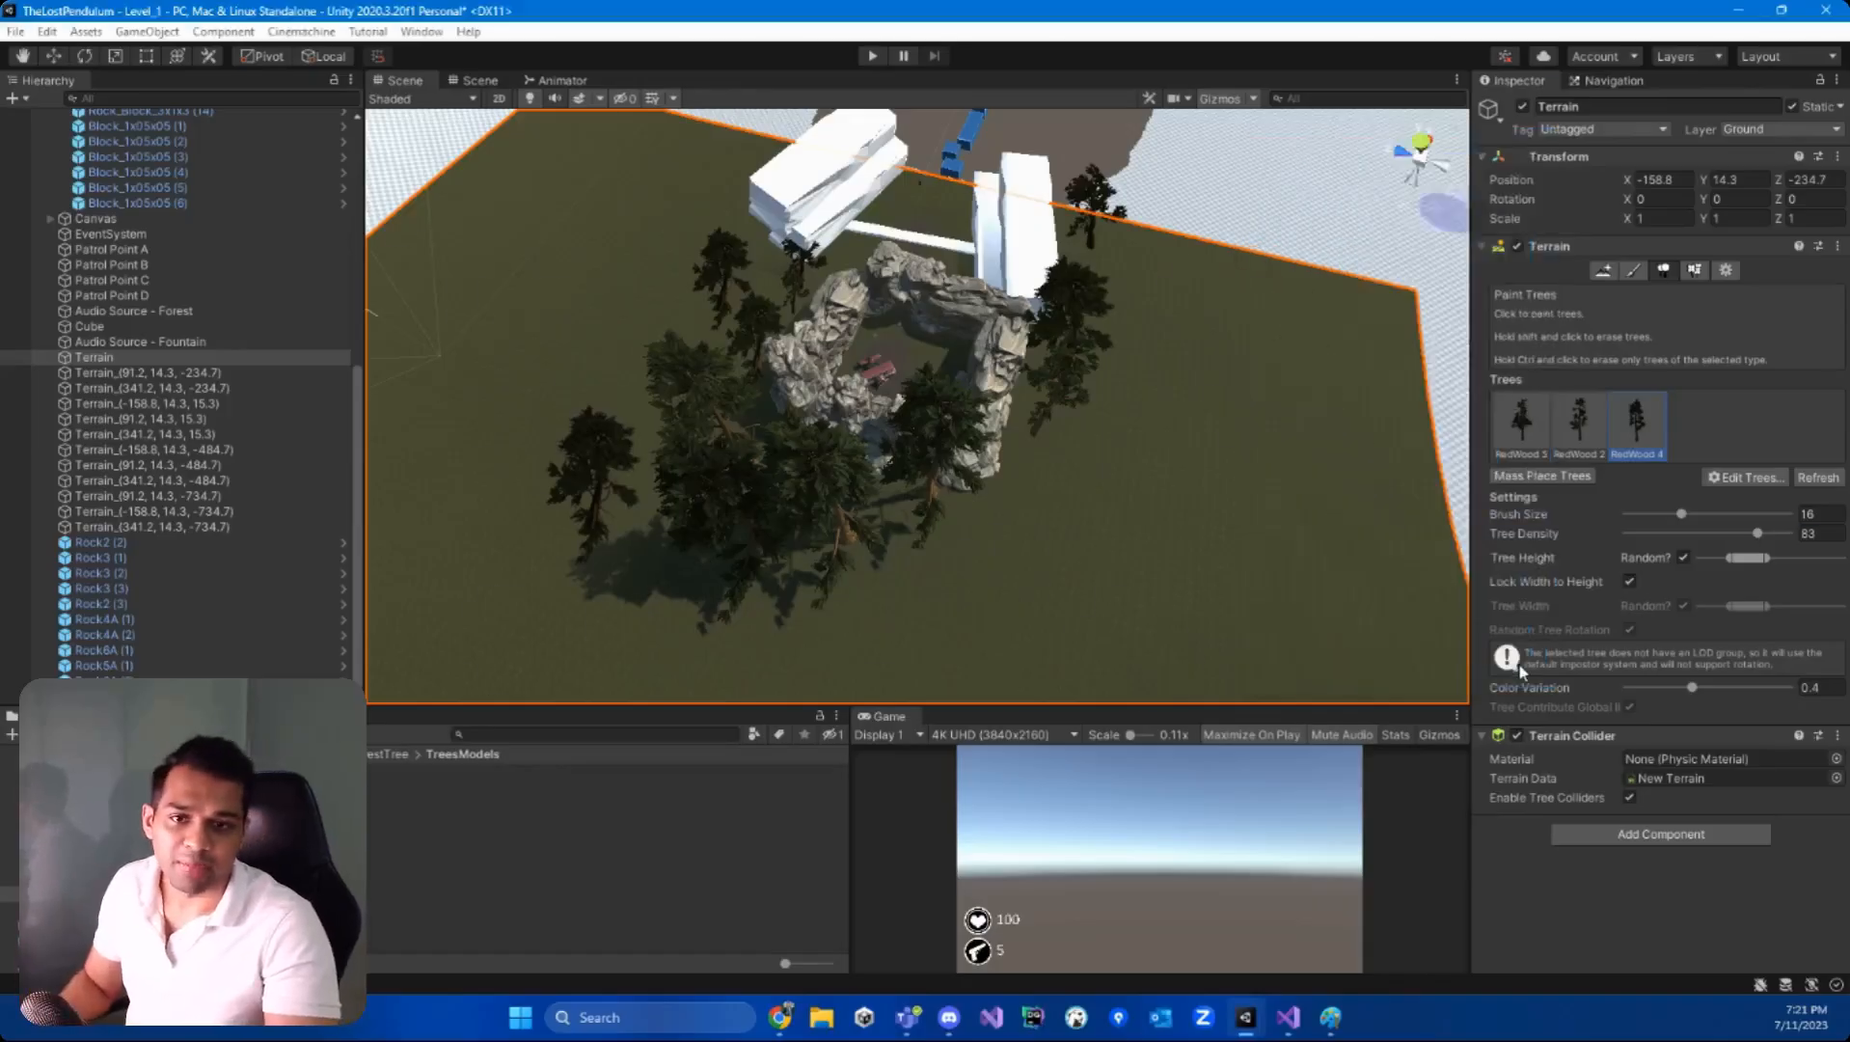
- Reduce the tree brush size to 4 and inspect the trees from inside and outside the rock enclosure
{"action": "right_click_drag", "start_coordinate": [1432, 637], "coordinate": [899, 513]}
{"action": "key", "text": "w"}
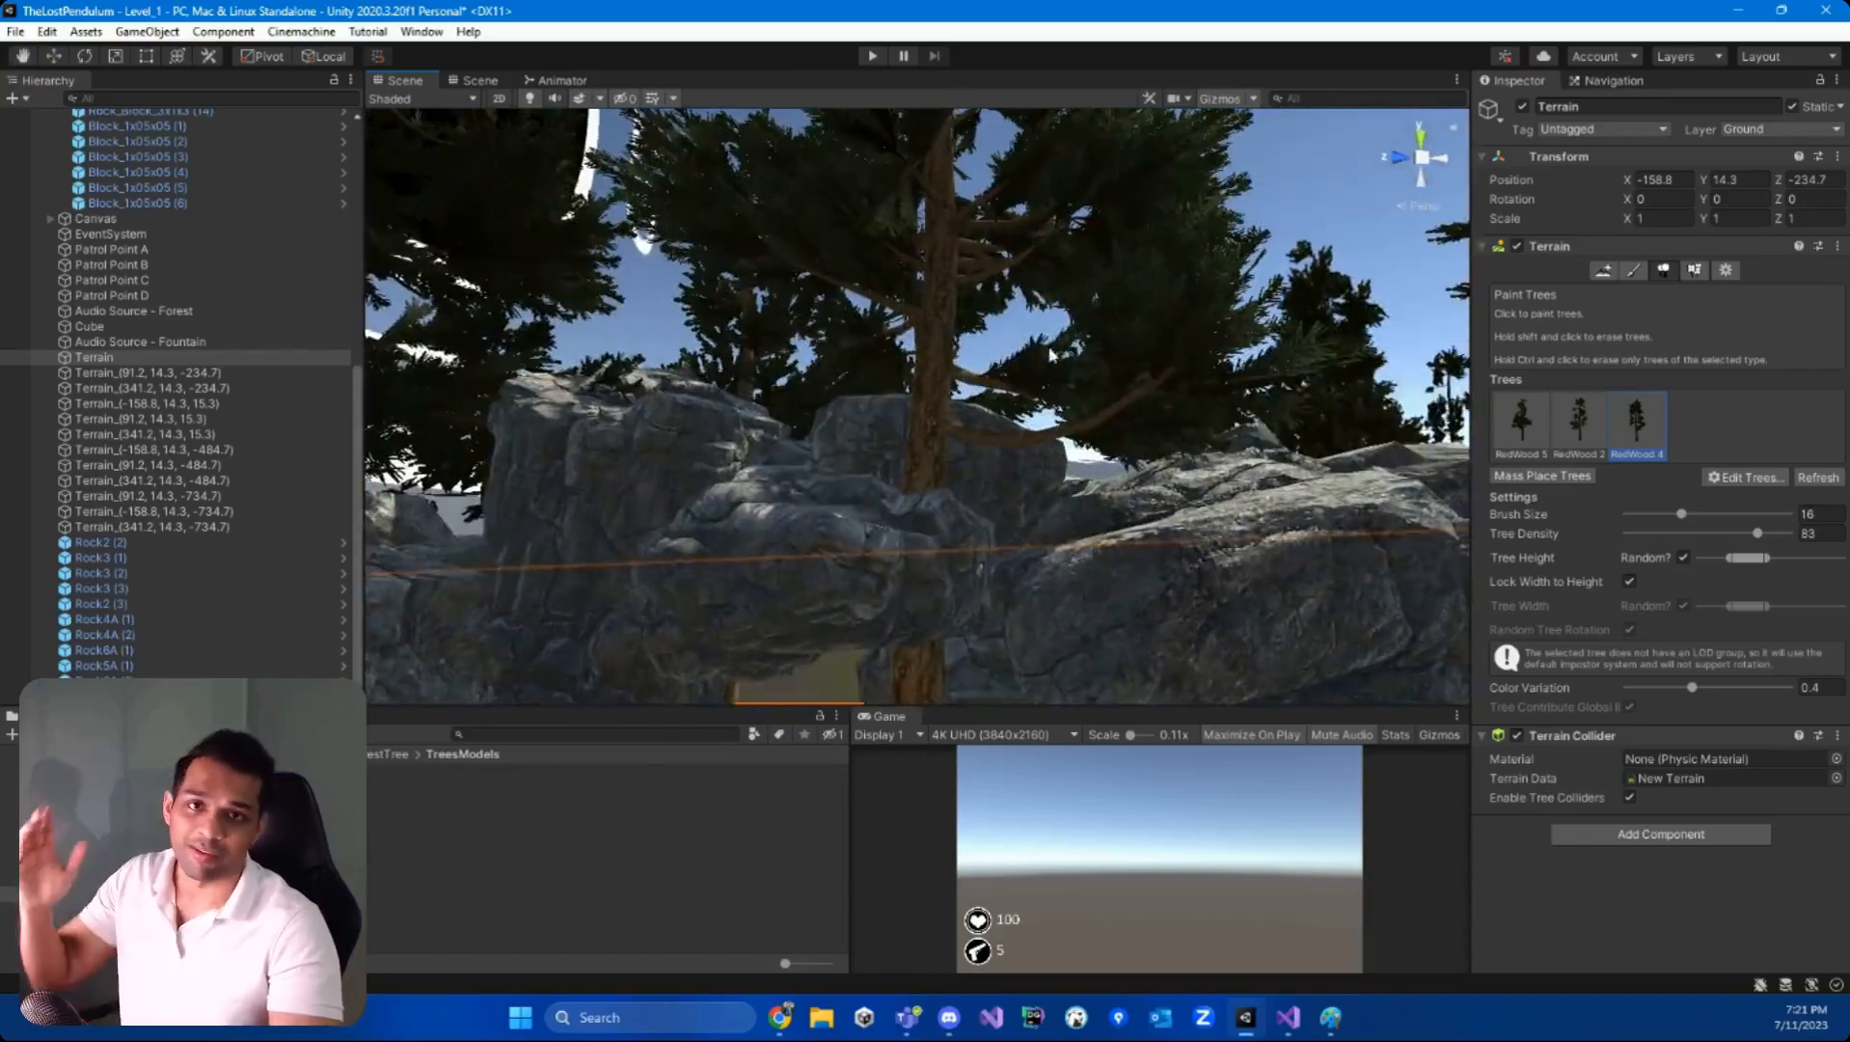
{"action": "left_click", "coordinate": [1648, 514]}
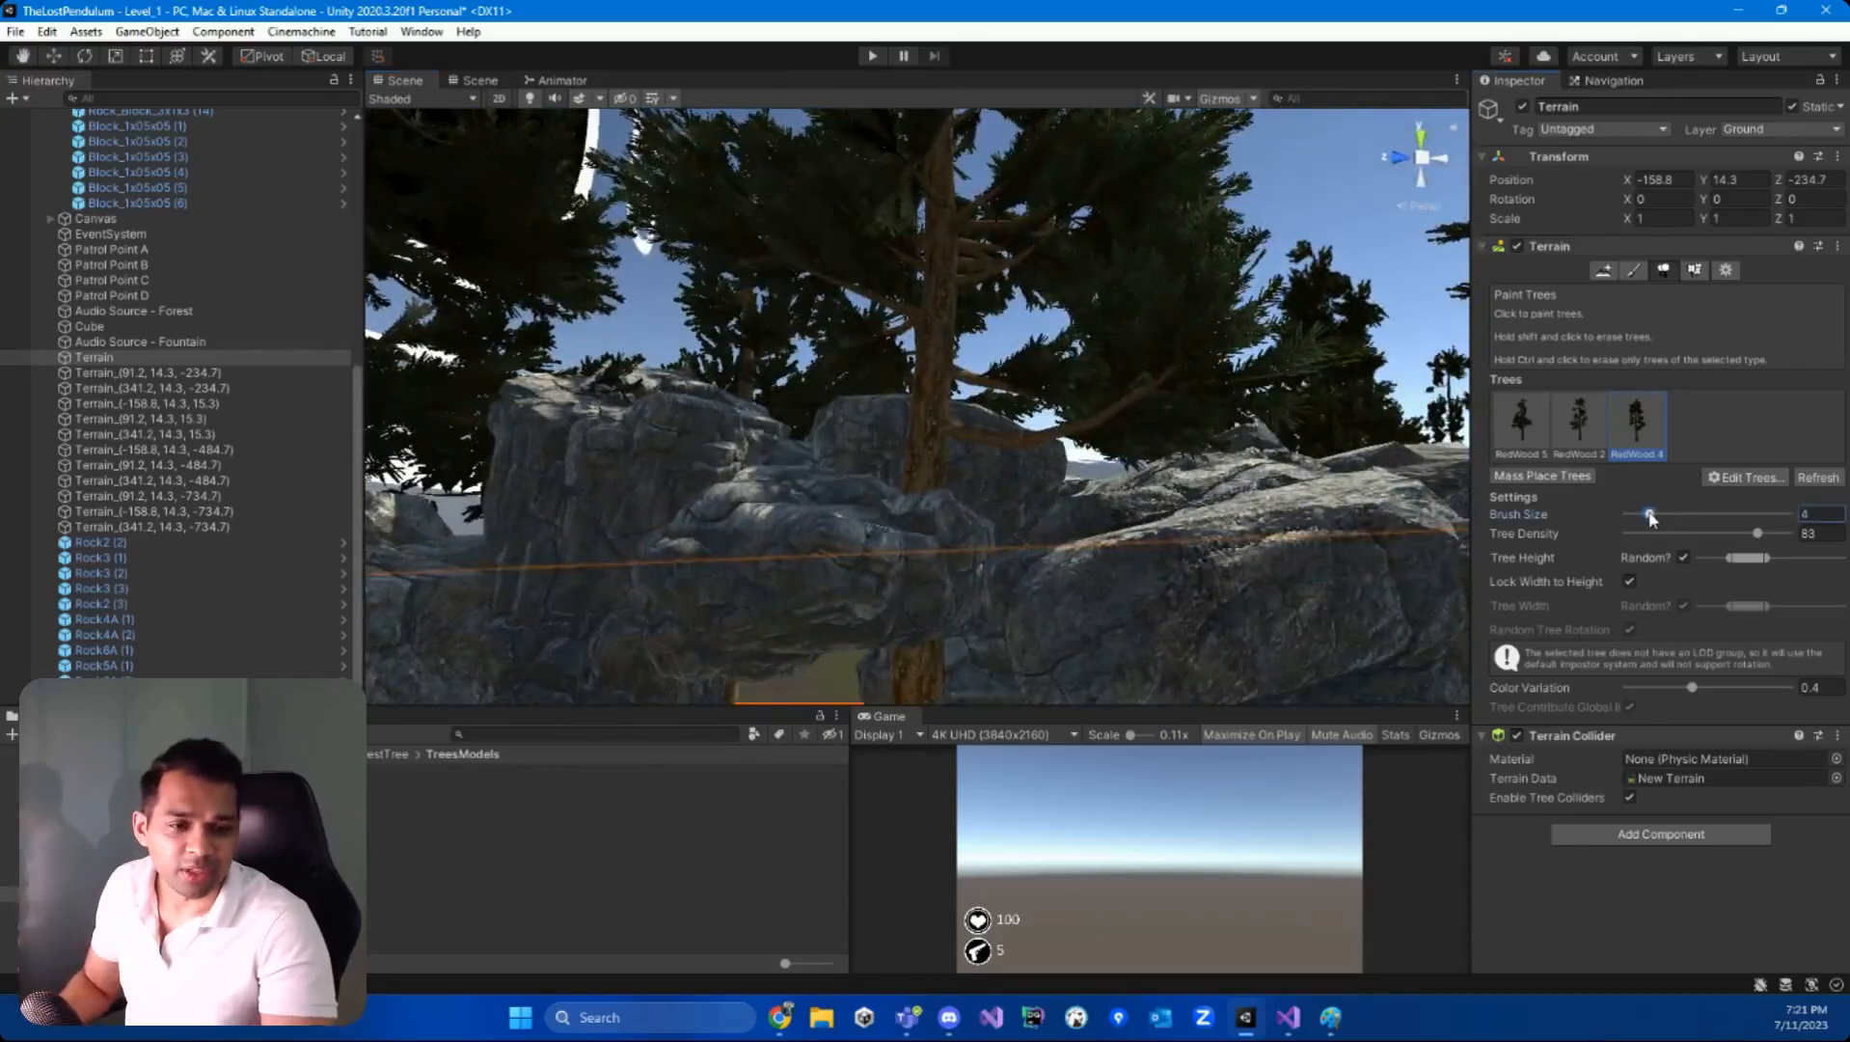
{"action": "mouse_move", "coordinate": [940, 514]}
{"action": "right_mouse_down"}
{"action": "mouse_move", "coordinate": [902, 656]}
{"action": "mouse_move", "coordinate": [925, 698]}
{"action": "right_mouse_up"}
{"action": "key", "text": "w"}
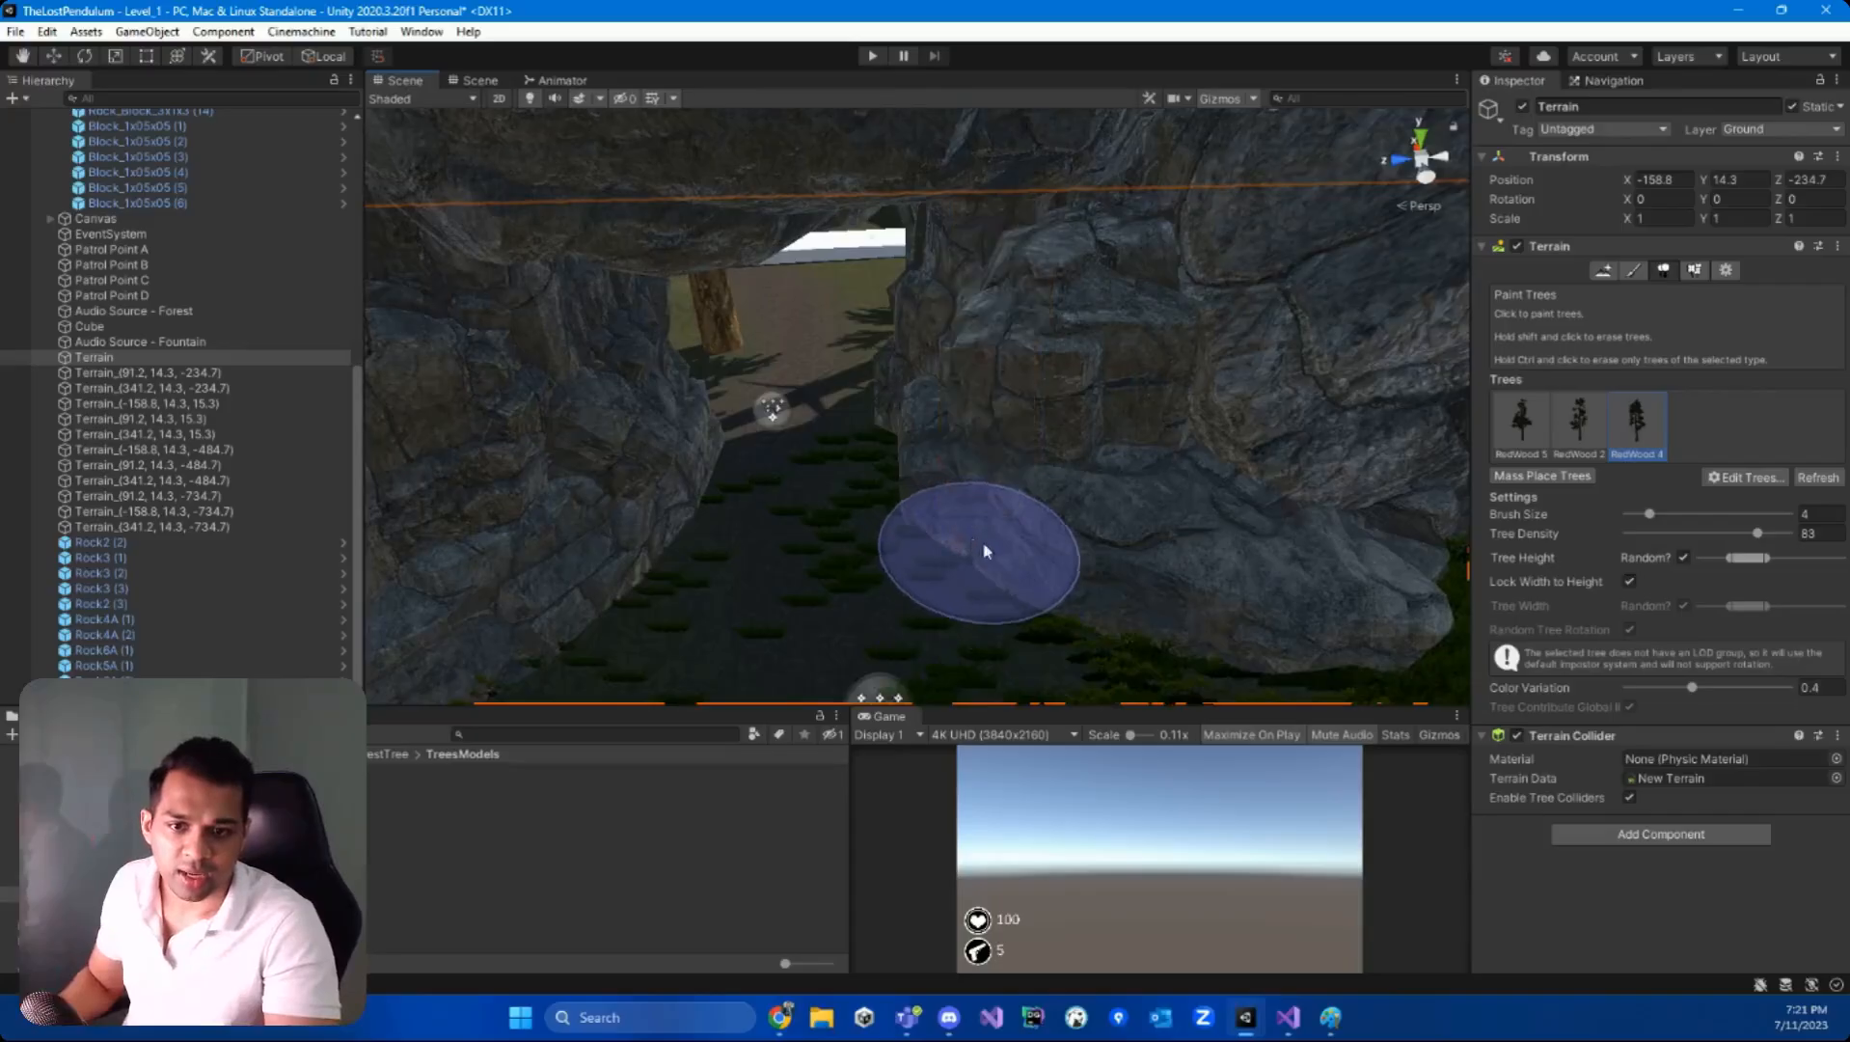
{"action": "key", "text": "w"}
{"action": "mouse_move", "coordinate": [984, 550]}
{"action": "right_mouse_down"}
{"action": "mouse_move", "coordinate": [1122, 441]}
{"action": "mouse_move", "coordinate": [1023, 491]}
{"action": "mouse_move", "coordinate": [1025, 533]}
{"action": "mouse_move", "coordinate": [1161, 335]}
{"action": "mouse_move", "coordinate": [1171, 472]}
{"action": "mouse_move", "coordinate": [1138, 494]}
{"action": "mouse_move", "coordinate": [1147, 473]}
{"action": "right_mouse_up"}
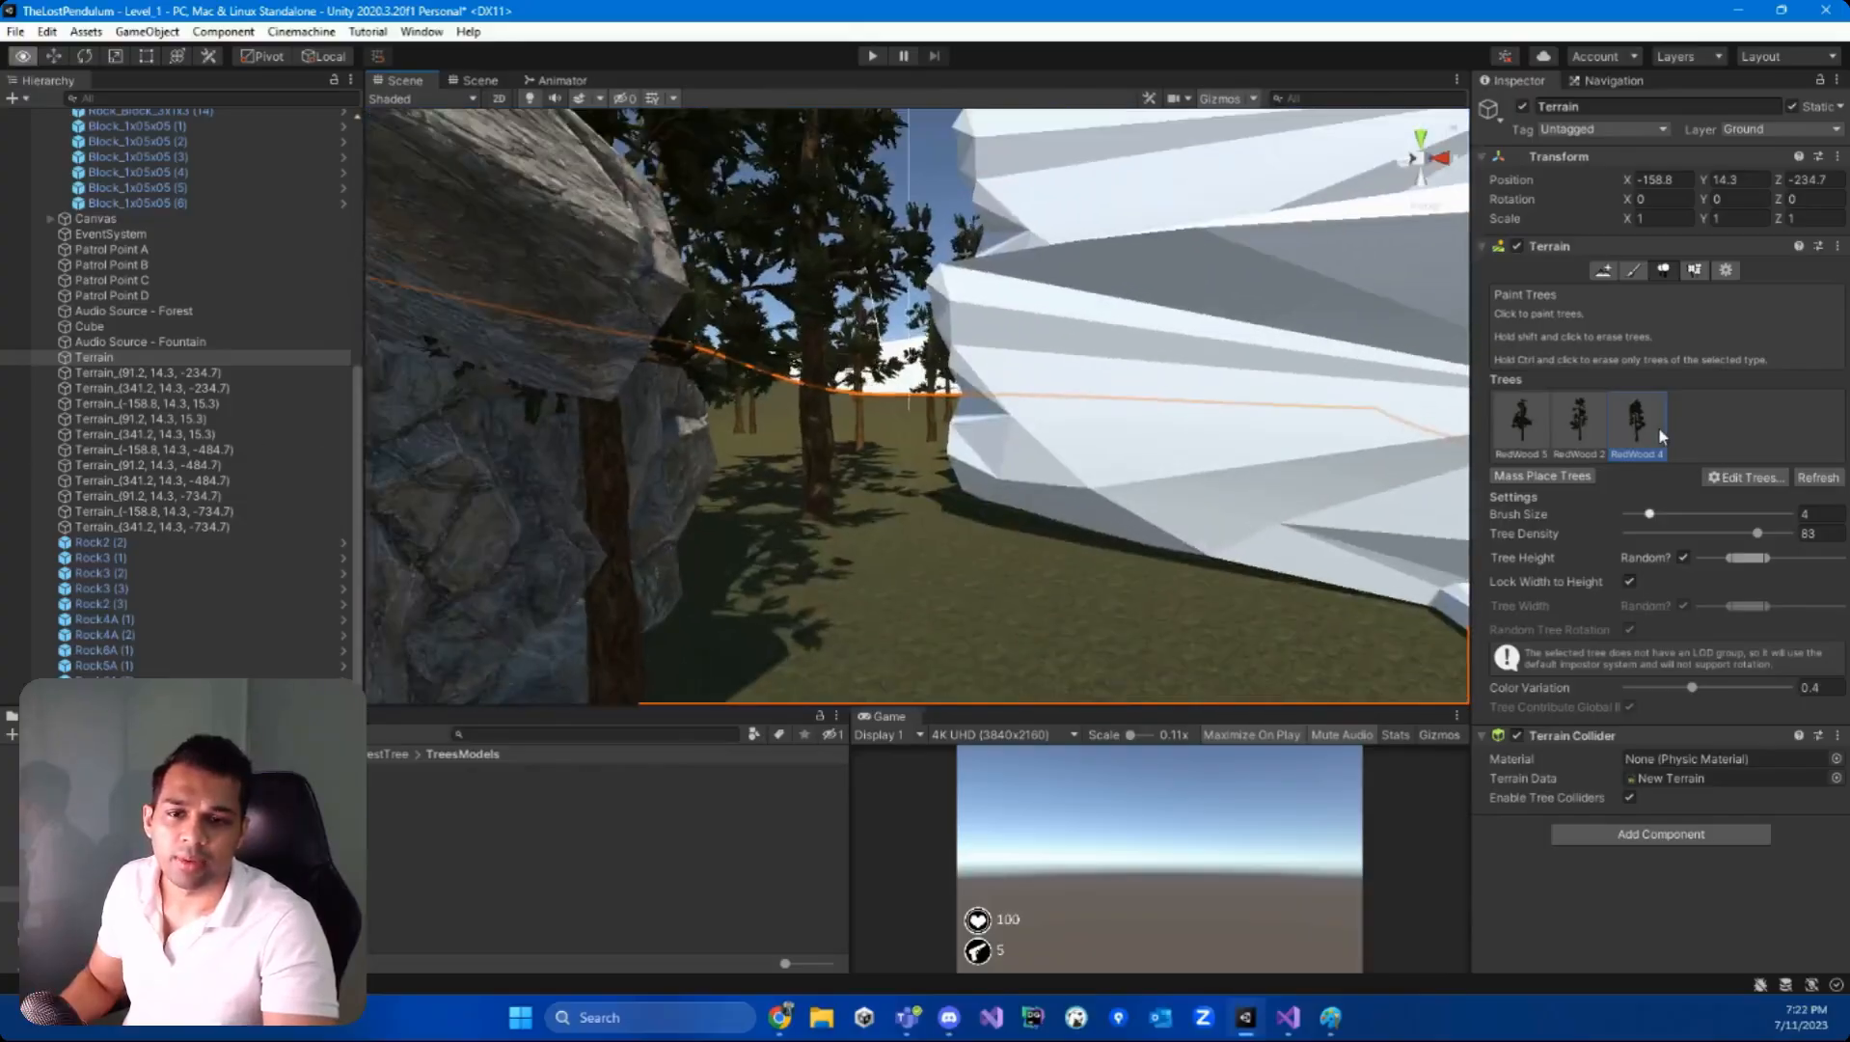
{"action": "right_click_drag", "start_coordinate": [1661, 436], "coordinate": [675, 366]}
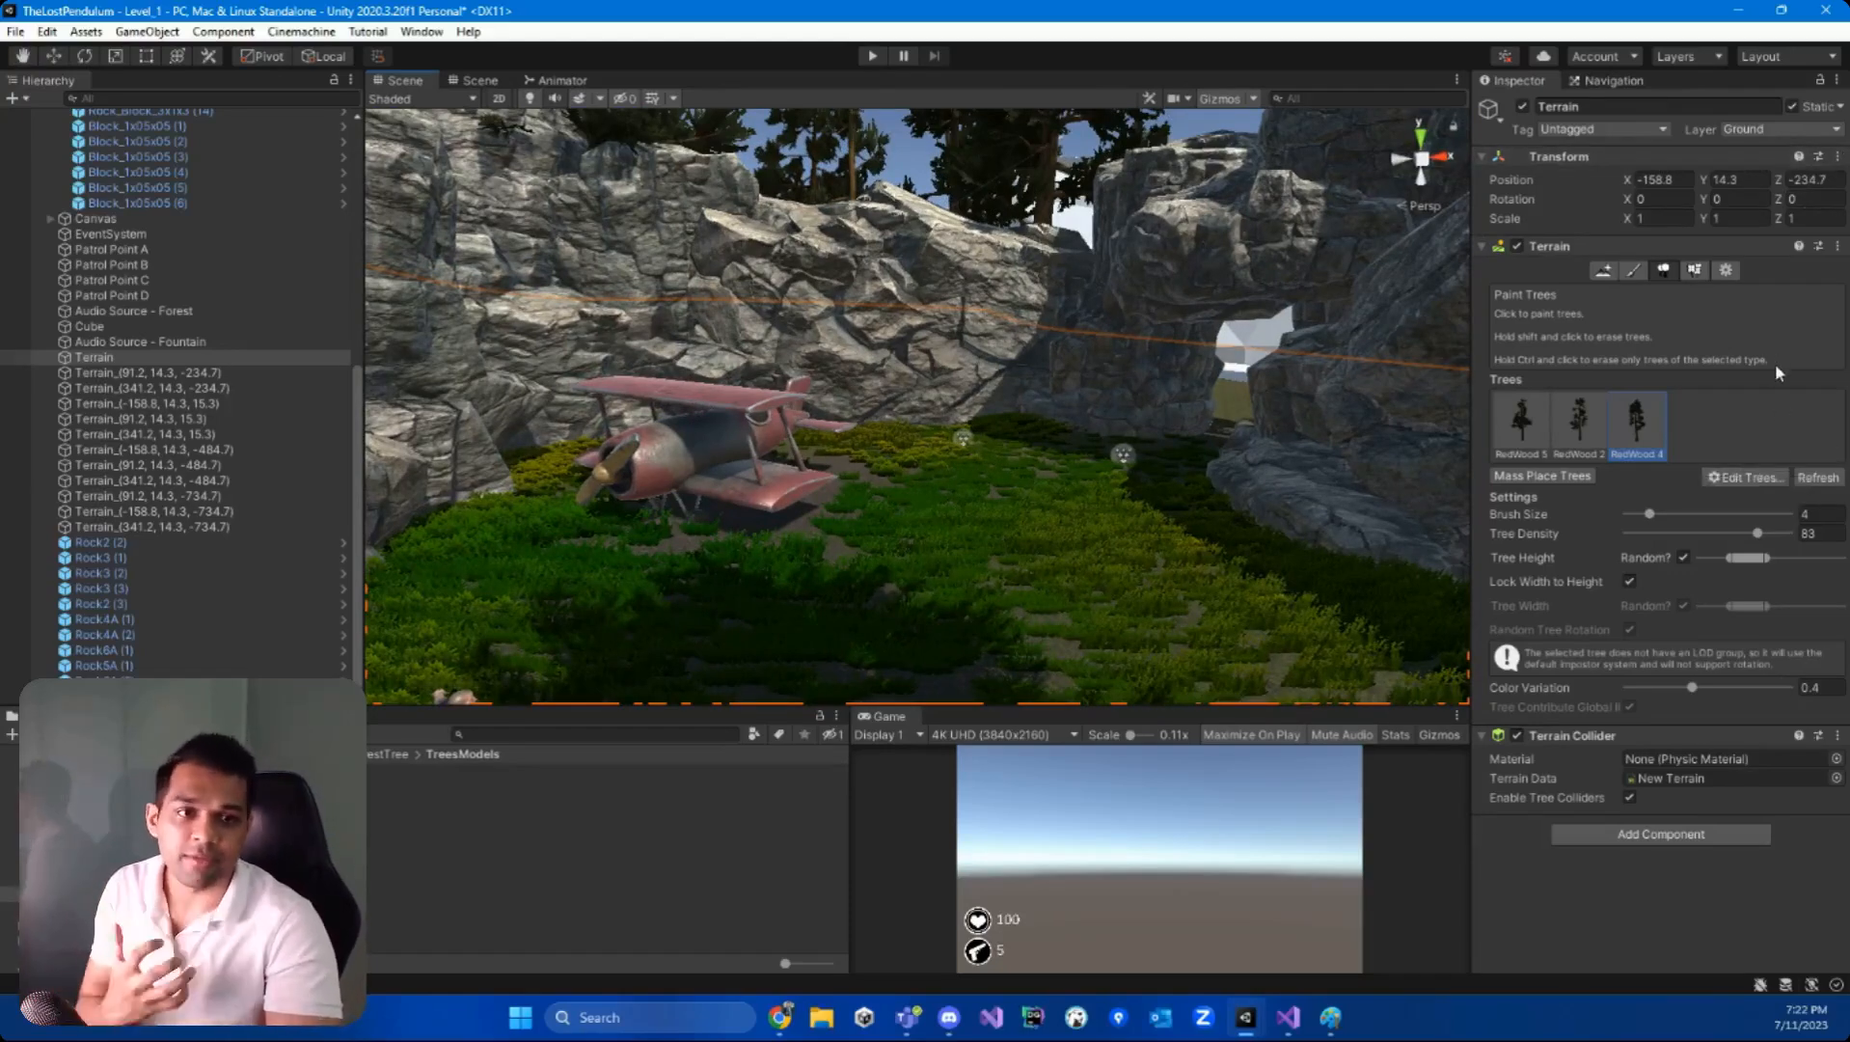
- Start adding another tree to the terrain and search the prefabs for "bush"
{"action": "left_click", "coordinate": [1751, 478]}
{"action": "left_click", "coordinate": [1749, 479]}
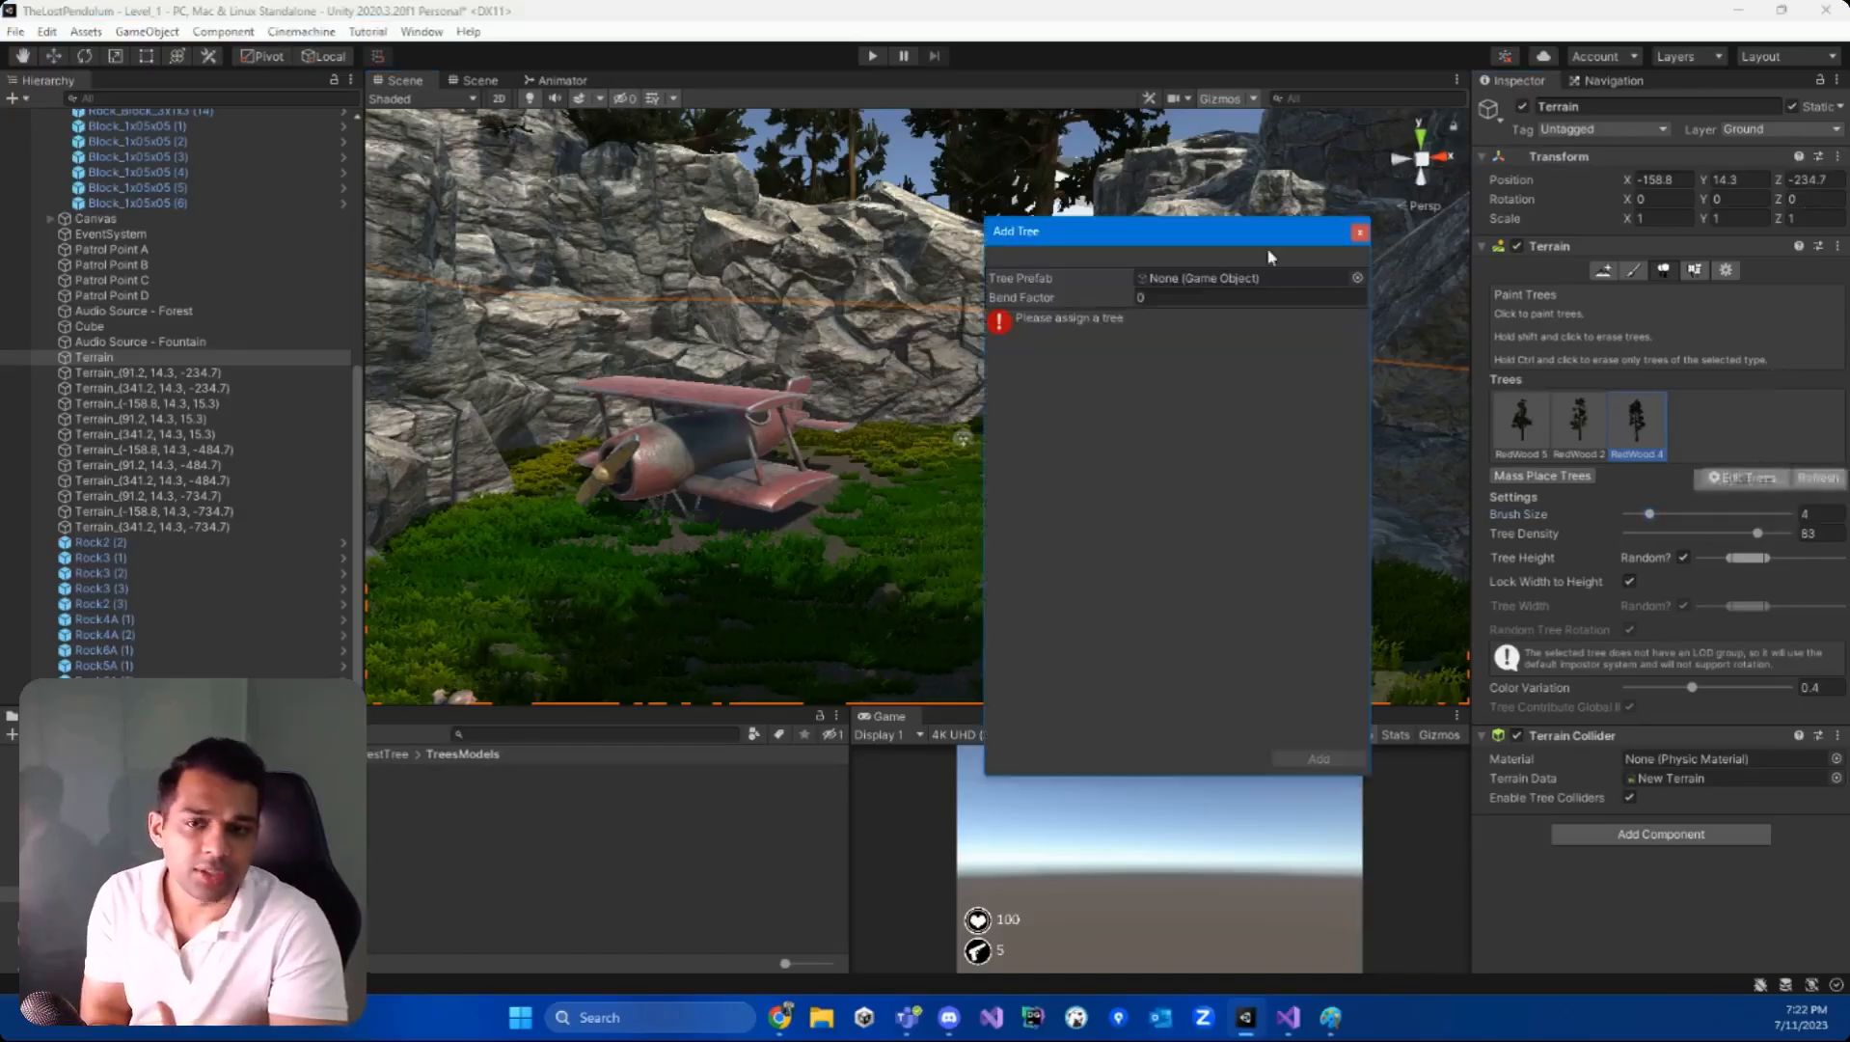
{"action": "left_click", "coordinate": [1357, 279]}
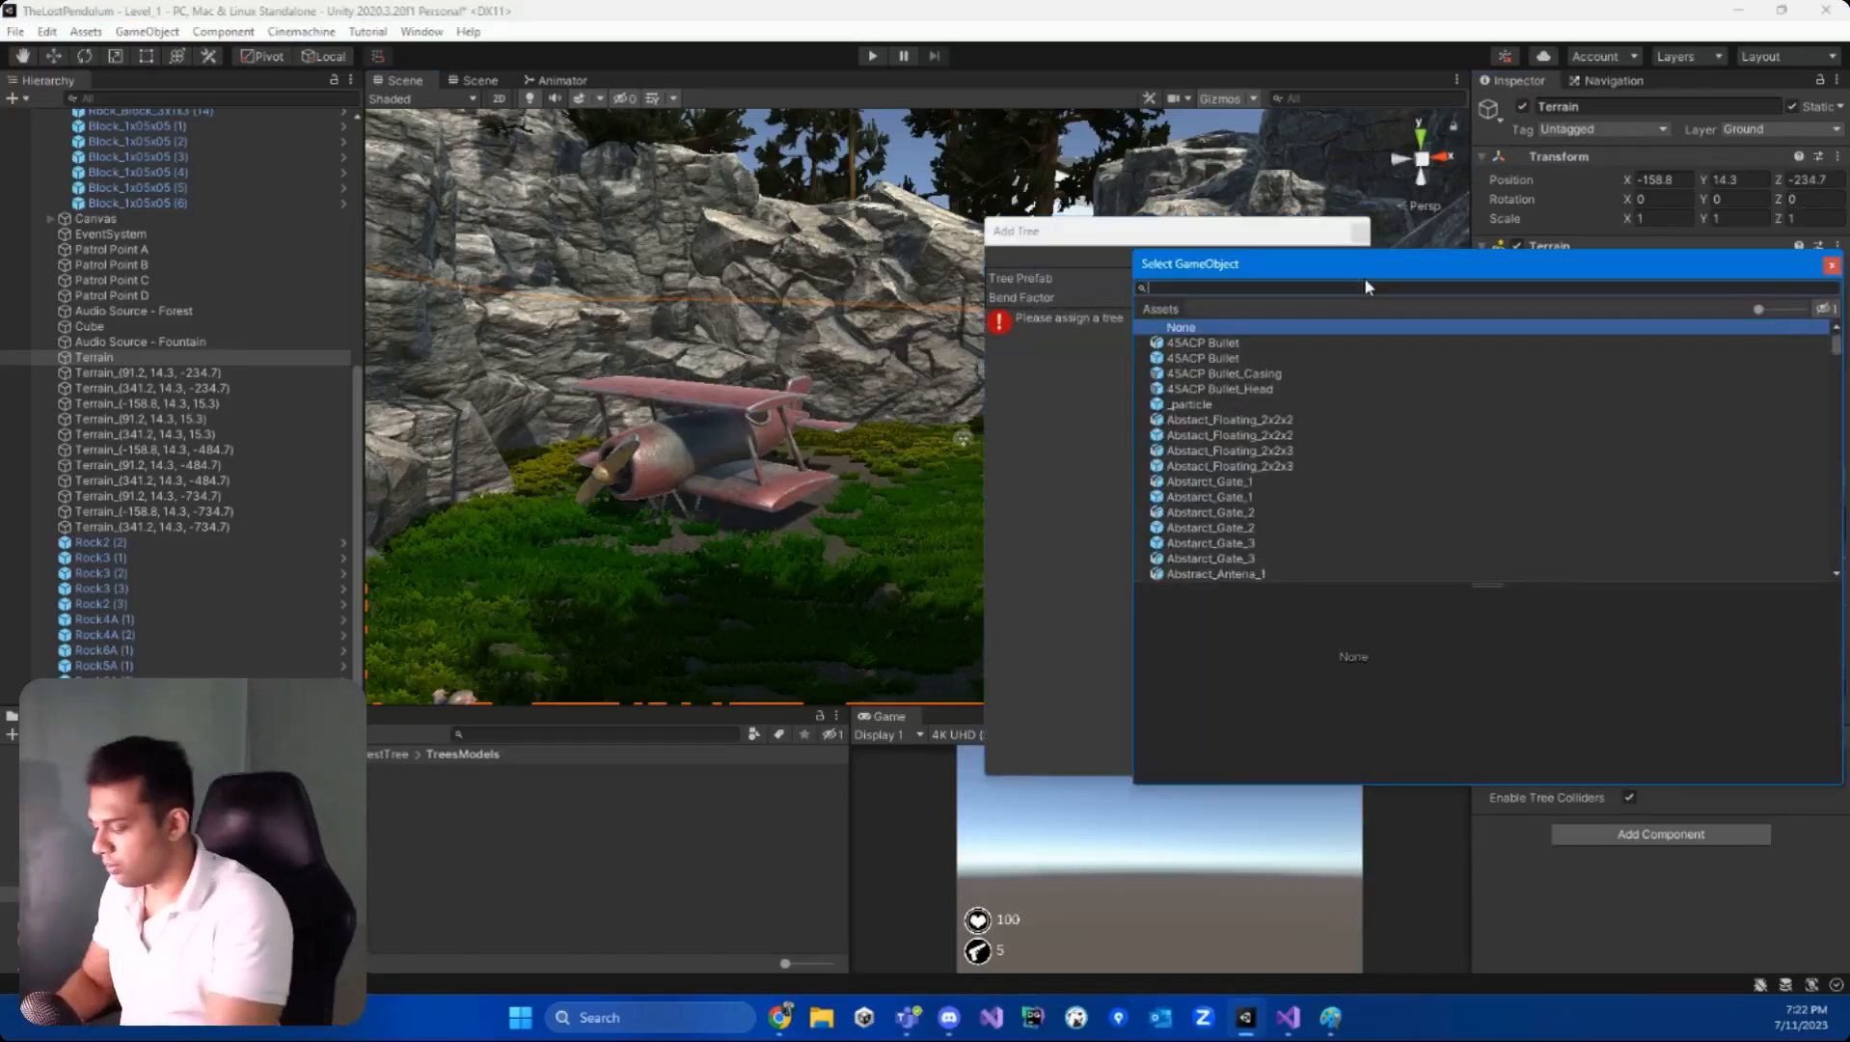
{"action": "type", "text": "bush"}
- Compare the bush prefabs, assign bush 1 as the tree prefab, and add it to the terrain's trees
{"action": "left_click", "coordinate": [1178, 343]}
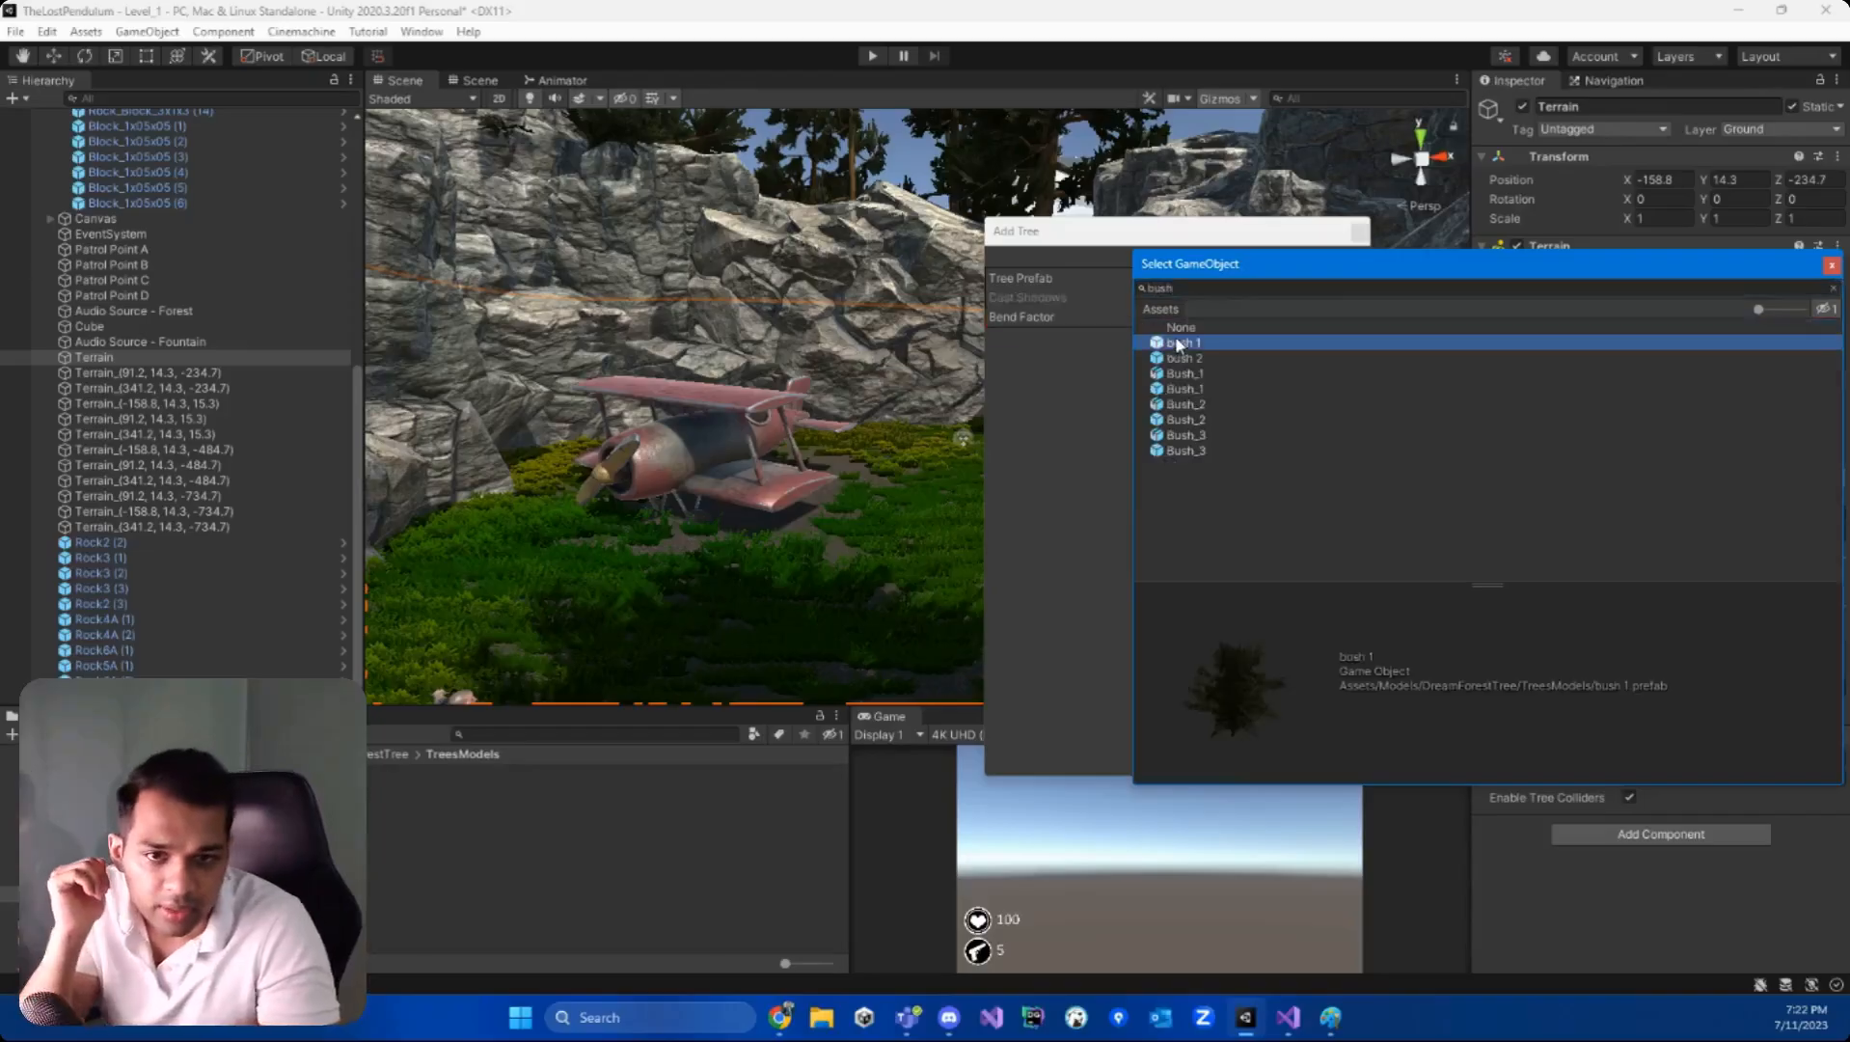
{"action": "left_click", "coordinate": [1180, 361]}
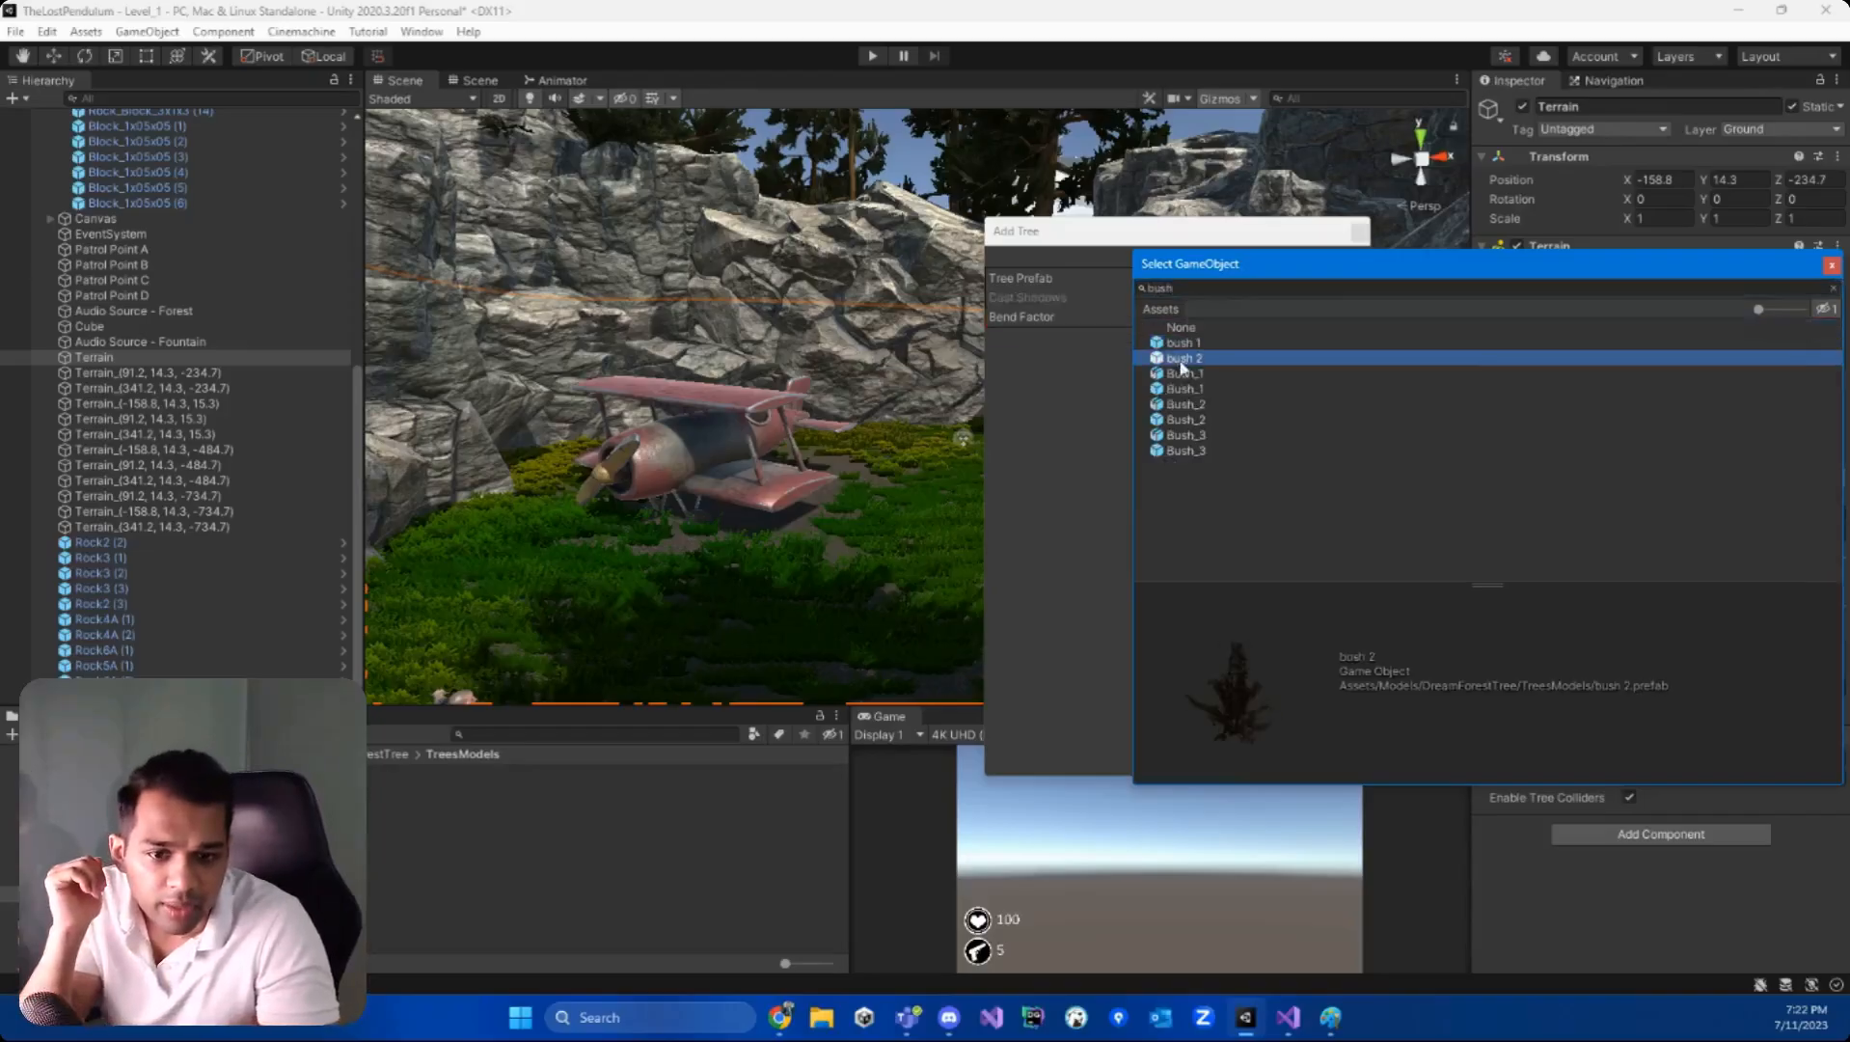
{"action": "left_click", "coordinate": [1174, 421]}
{"action": "left_click", "coordinate": [1186, 390]}
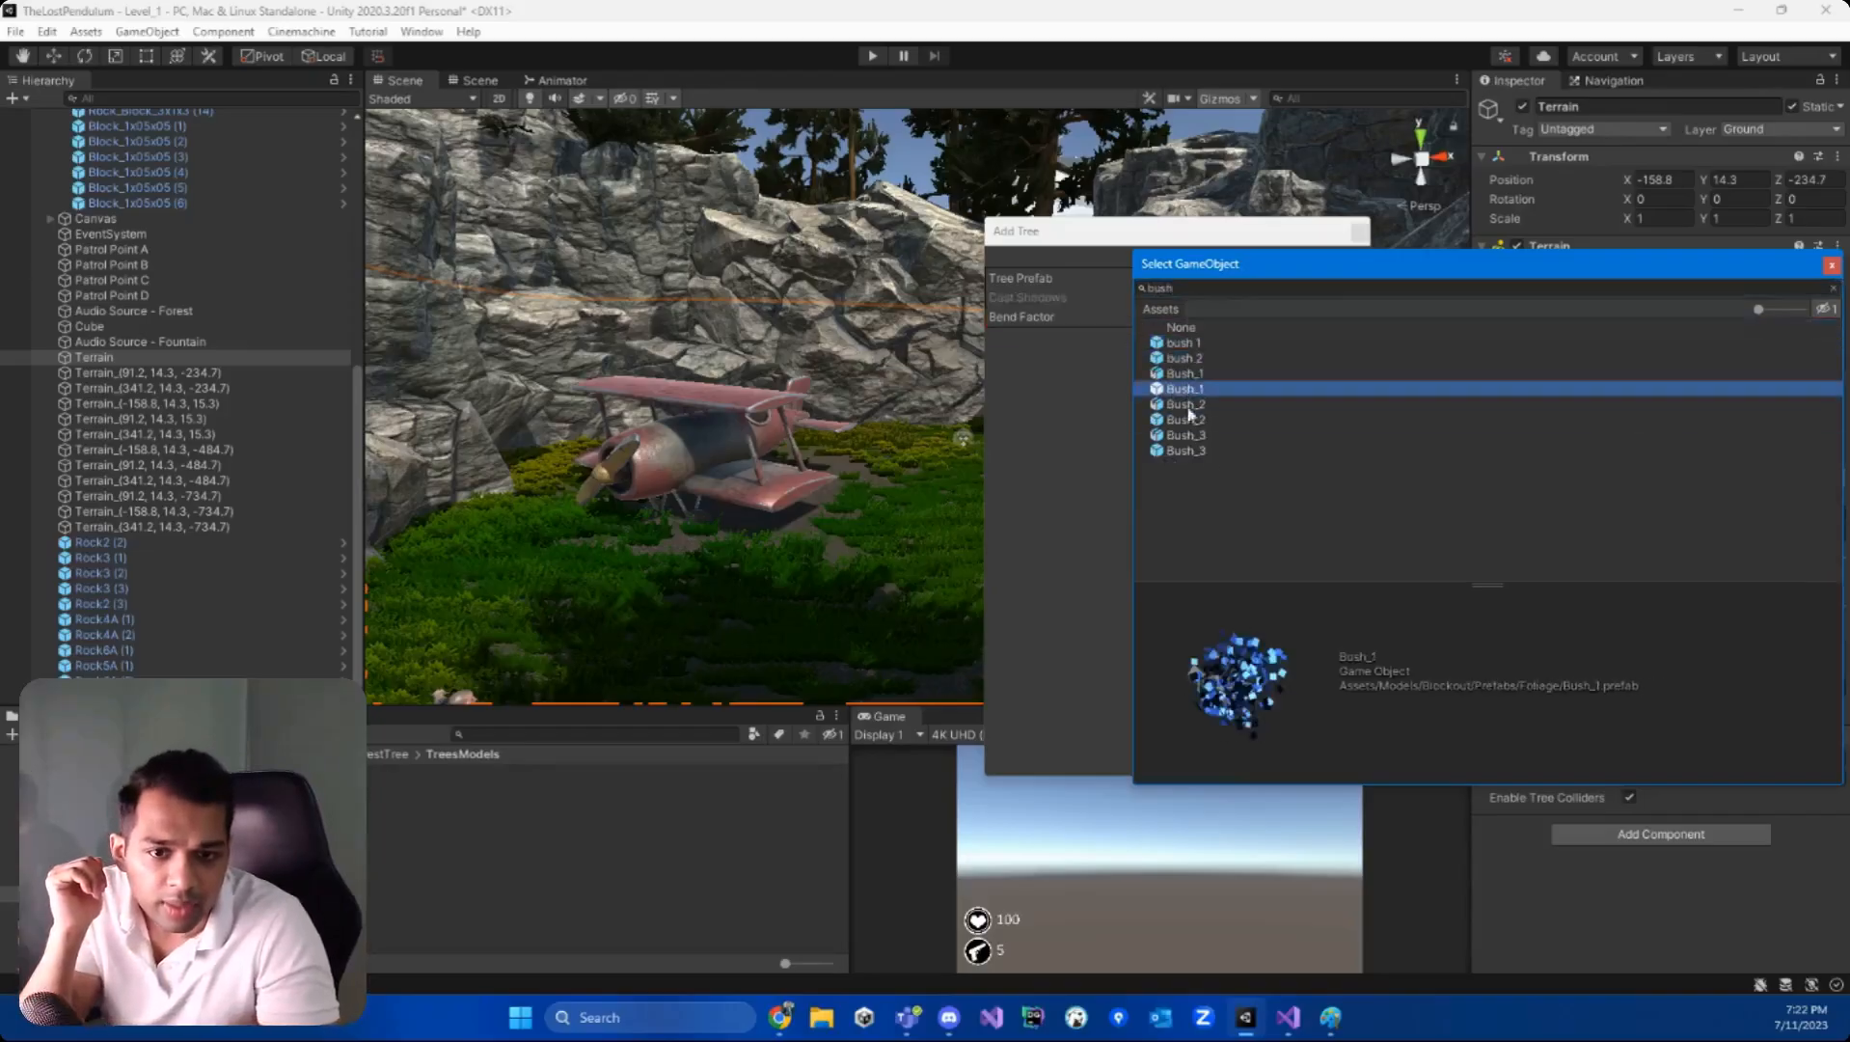
{"action": "left_click", "coordinate": [1201, 450]}
{"action": "left_click", "coordinate": [1200, 436]}
{"action": "left_click", "coordinate": [1204, 390]}
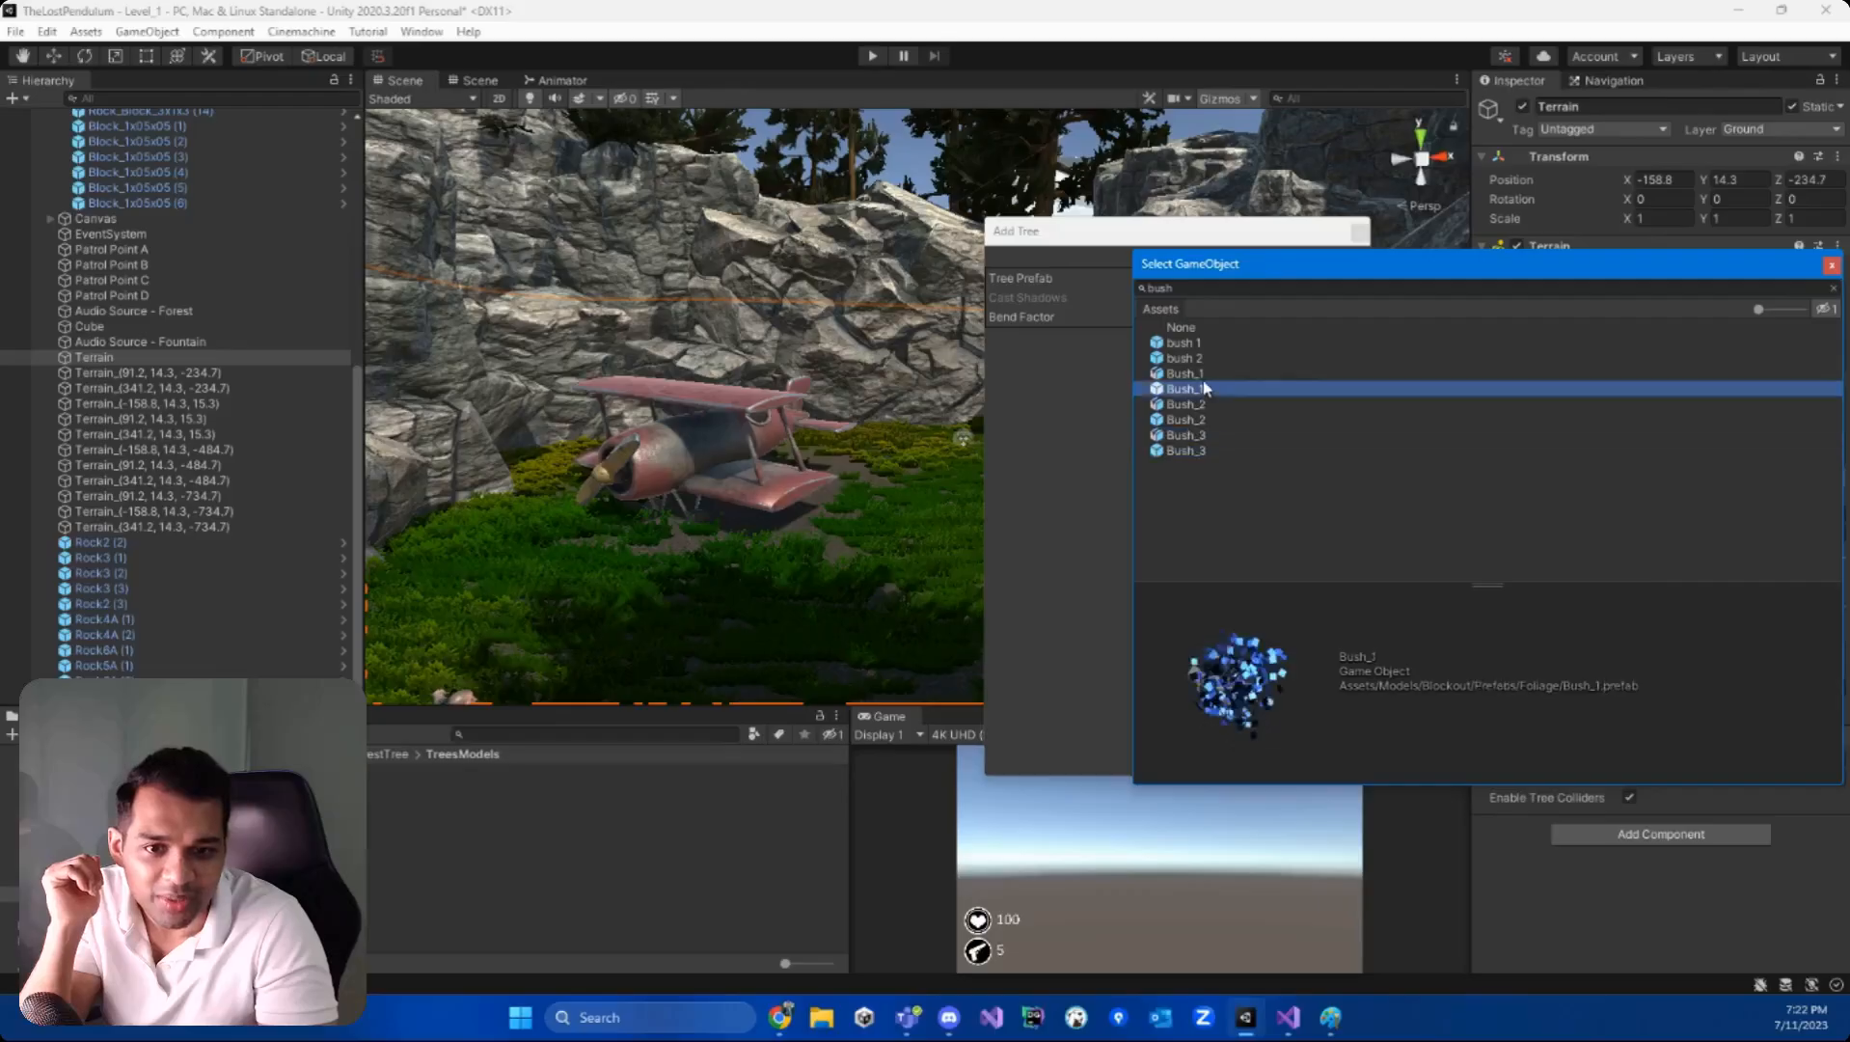
{"action": "left_click", "coordinate": [1202, 359]}
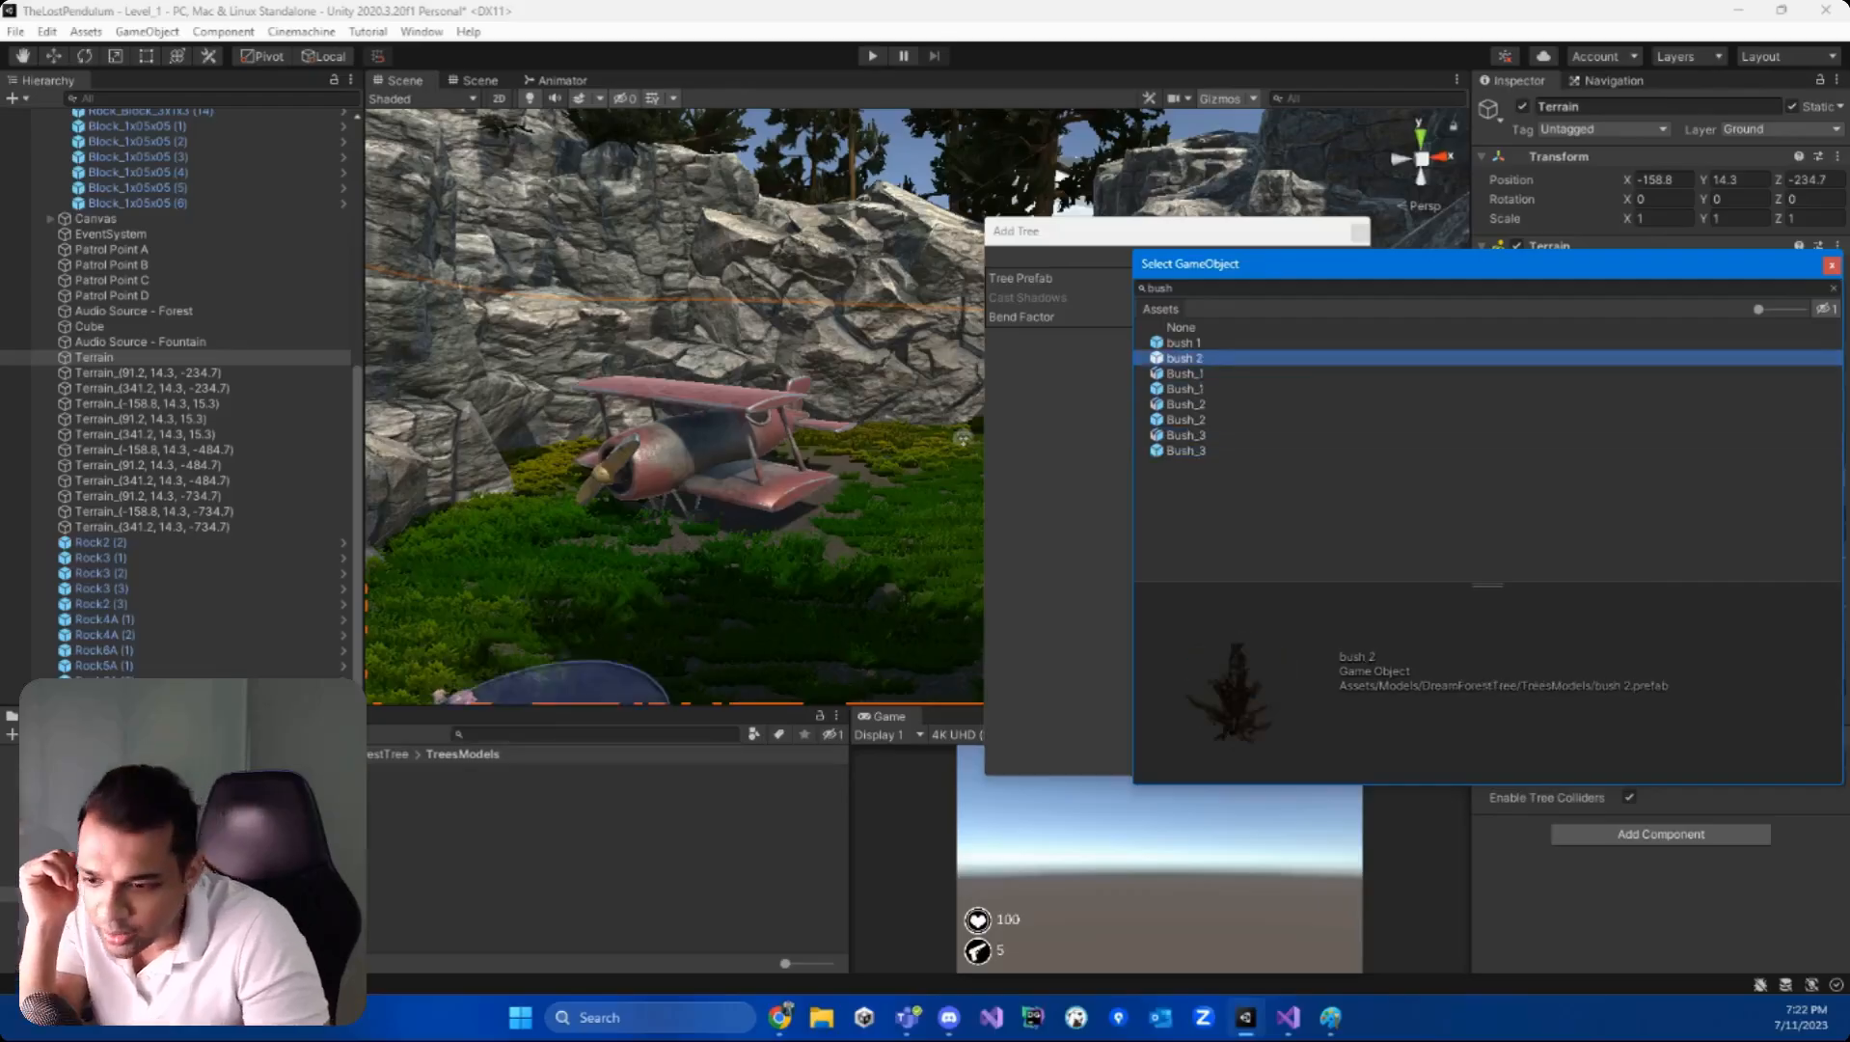
{"action": "double_click", "coordinate": [1193, 343]}
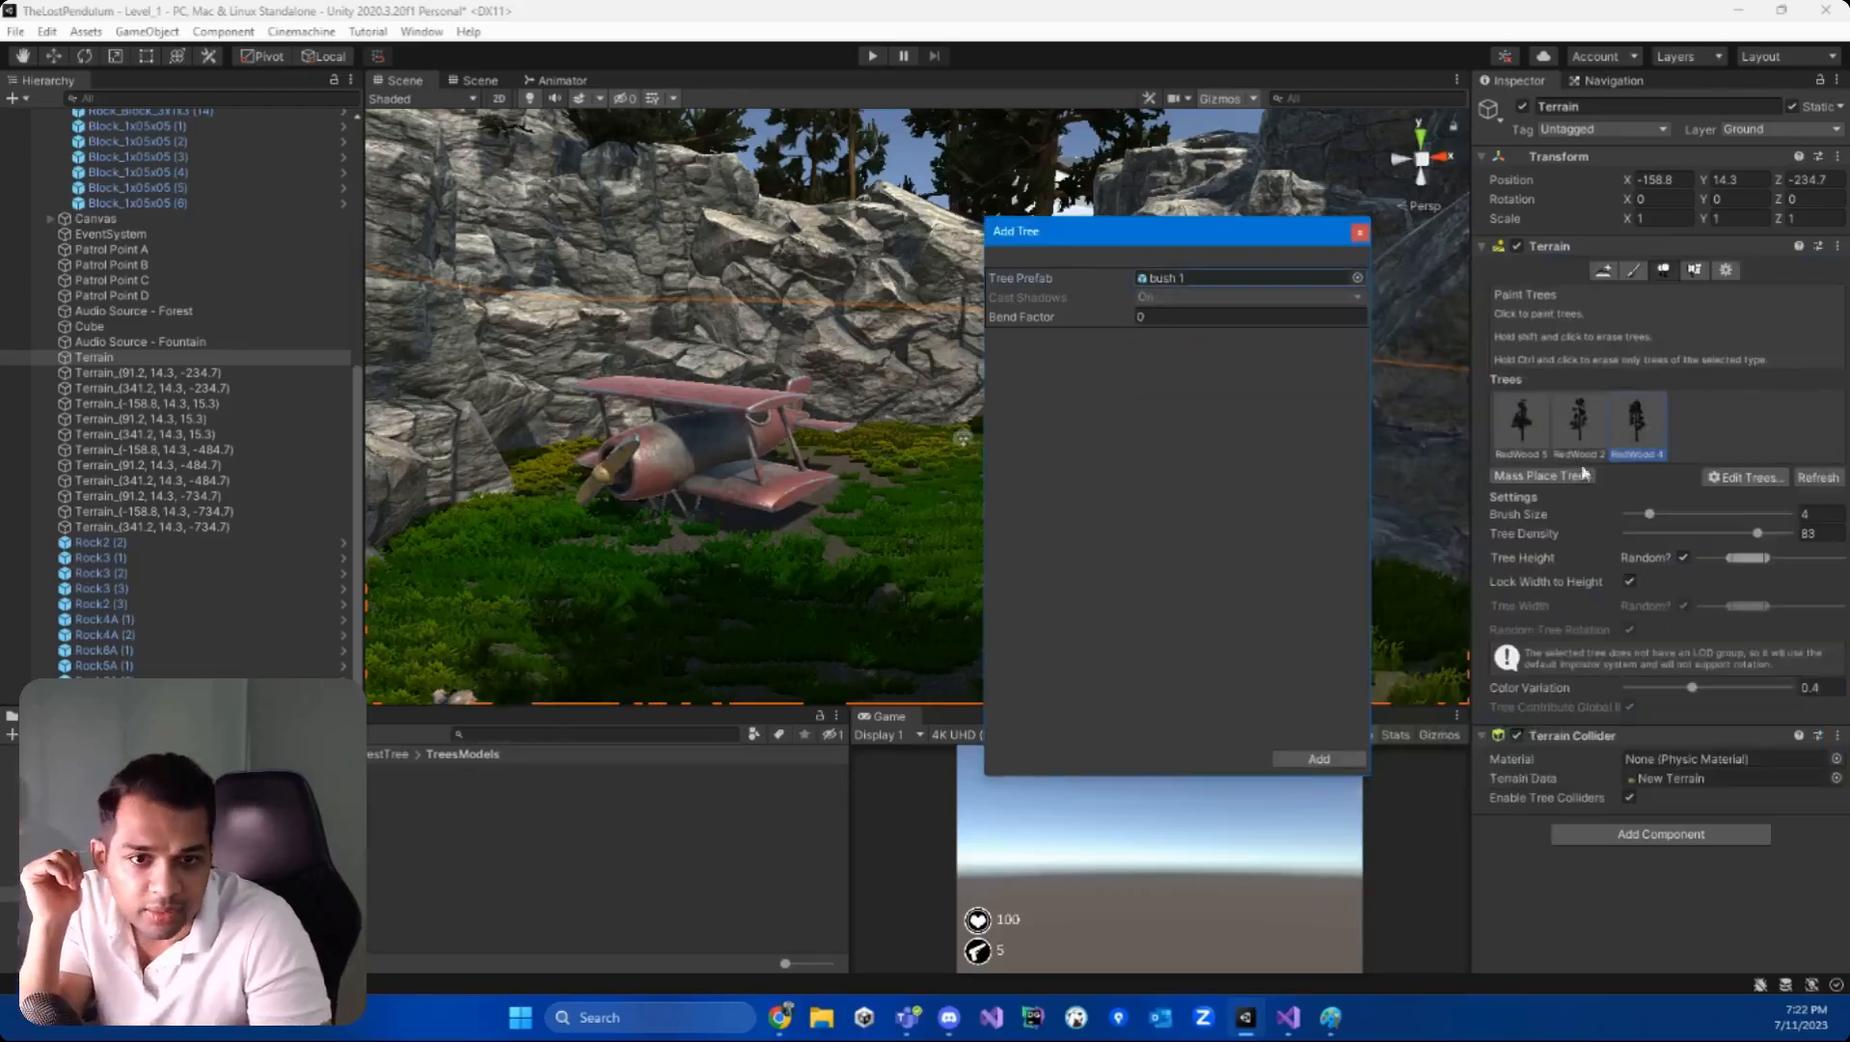
{"action": "left_click", "coordinate": [1319, 759]}
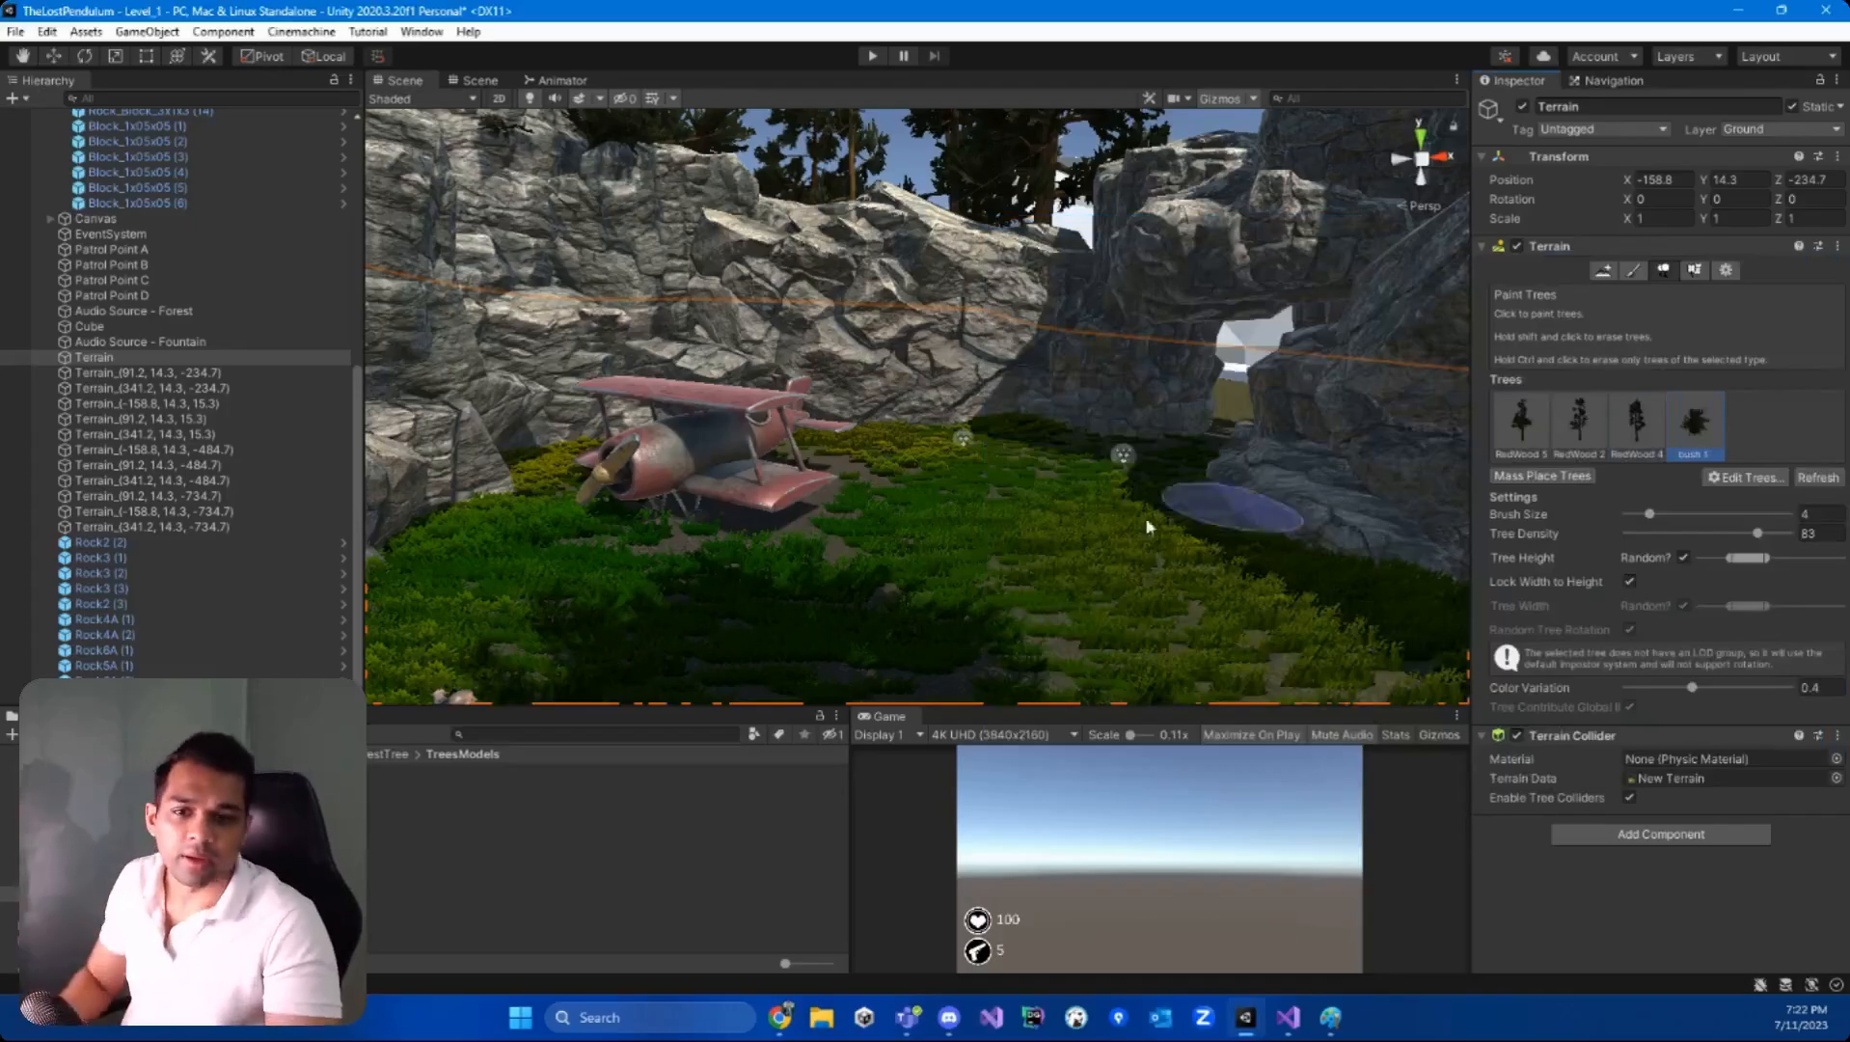
- Try placing bush 1 on the grass near the character and around the plane, undoing each placement
{"action": "left_click_drag", "start_coordinate": [651, 556], "coordinate": [683, 526], "text": "alt"}
{"action": "left_click", "coordinate": [712, 533]}
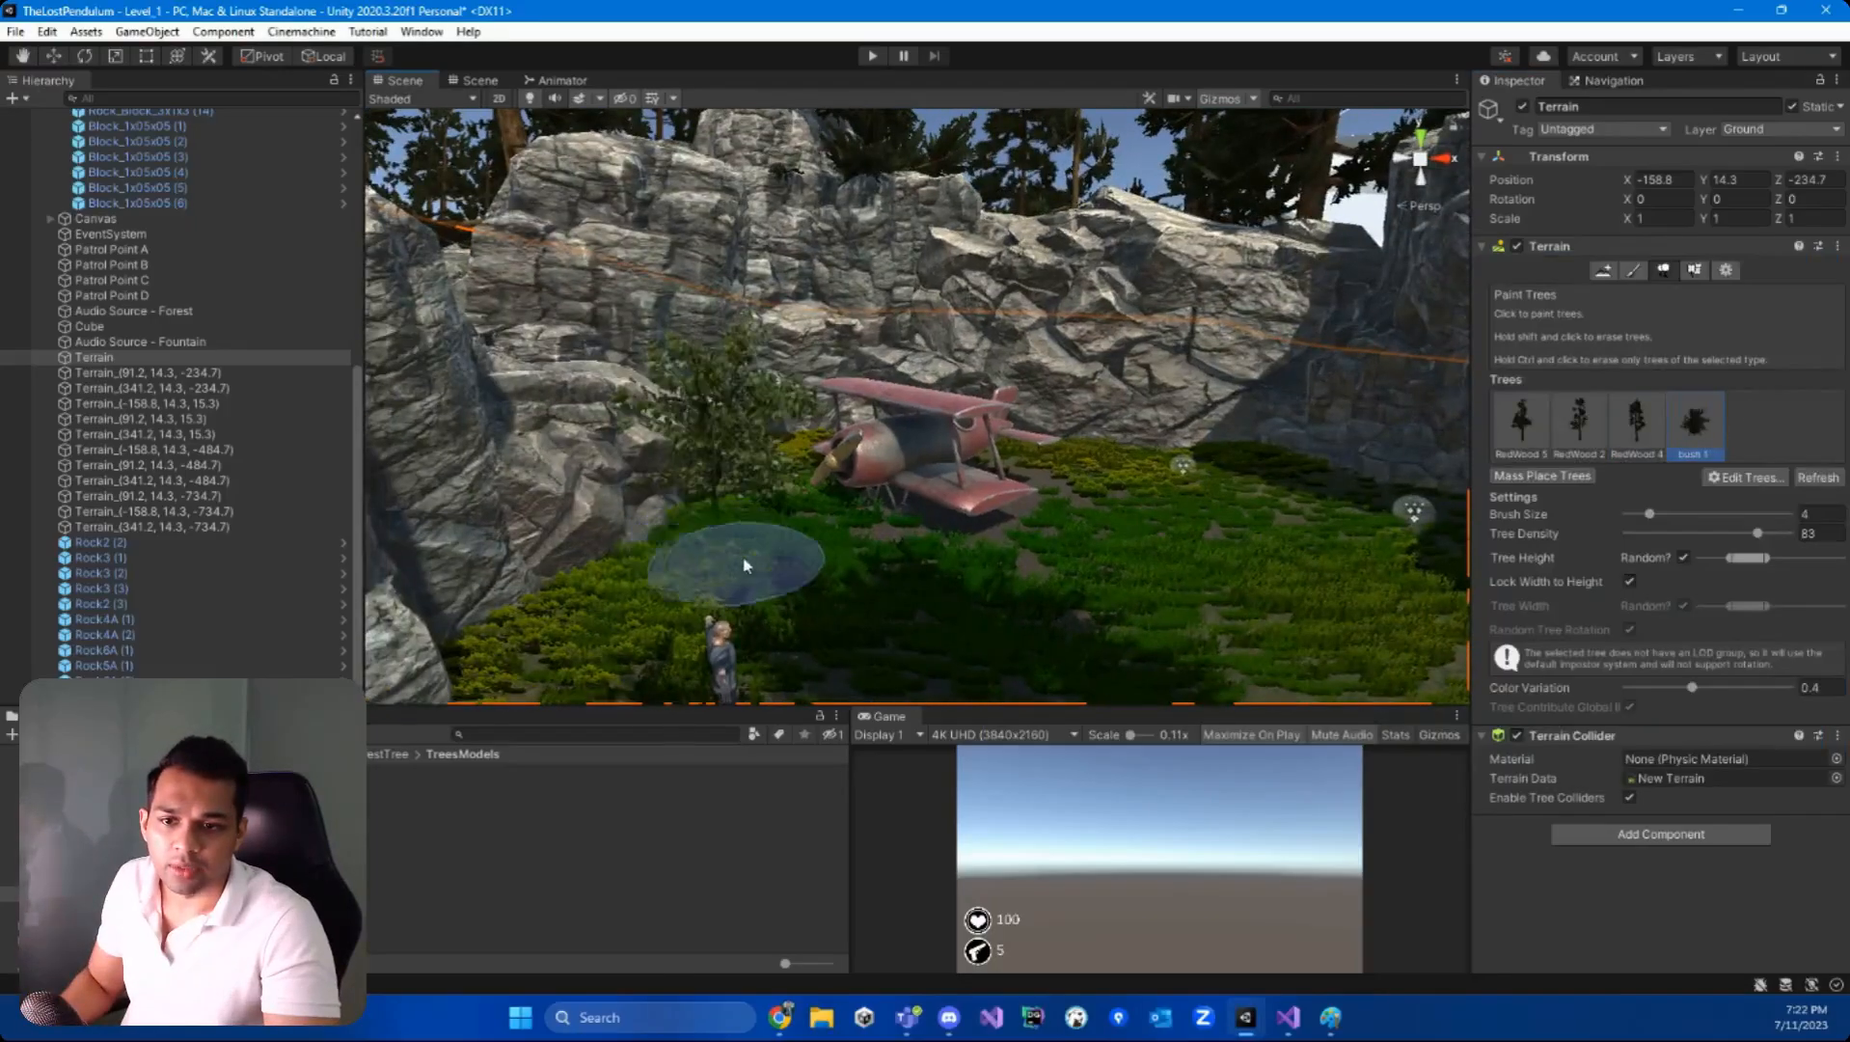
{"action": "key", "text": "ctrl+z"}
{"action": "mouse_move", "coordinate": [858, 541]}
{"action": "right_mouse_down"}
{"action": "mouse_move", "coordinate": [1096, 492]}
{"action": "mouse_move", "coordinate": [999, 525]}
{"action": "mouse_move", "coordinate": [985, 581]}
{"action": "mouse_move", "coordinate": [1114, 715]}
{"action": "mouse_move", "coordinate": [932, 487]}
{"action": "mouse_move", "coordinate": [1019, 492]}
{"action": "mouse_move", "coordinate": [1029, 440]}
{"action": "right_mouse_up"}
{"action": "key", "text": "w"}
{"action": "key", "text": "s"}
{"action": "left_click", "coordinate": [949, 487]}
{"action": "key", "text": "s"}
{"action": "key", "text": "ctrl+z"}
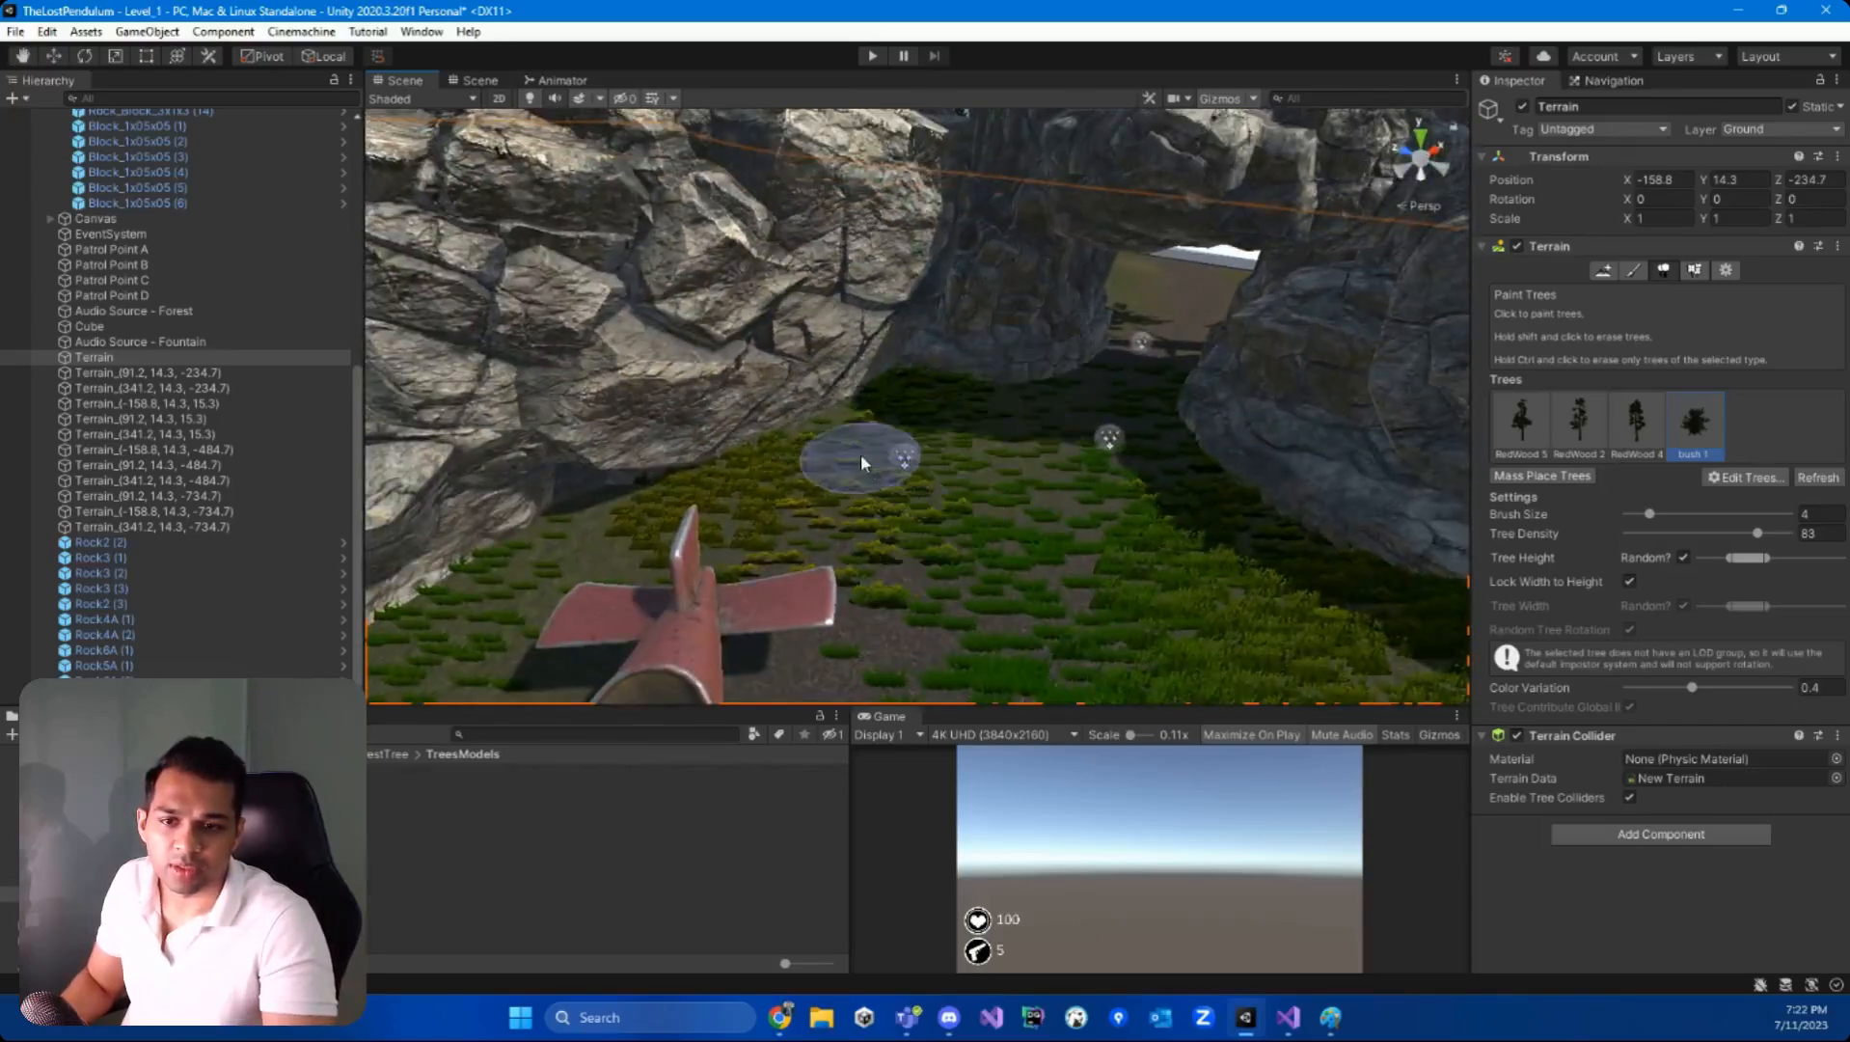
- Place one bush 1 on the grass behind the plane's tail, near the rock wall
{"action": "right_click_drag", "start_coordinate": [860, 455], "coordinate": [696, 504]}
{"action": "left_click", "coordinate": [976, 420]}
{"action": "mouse_move", "coordinate": [1057, 411]}
{"action": "right_mouse_down"}
{"action": "mouse_move", "coordinate": [1051, 394]}
{"action": "mouse_move", "coordinate": [1447, 415]}
{"action": "right_mouse_up"}
- Search the prefabs for "bush", assign bush 2 as the tree prefab, and add it to the terrain's trees
{"action": "left_click", "coordinate": [1750, 479]}
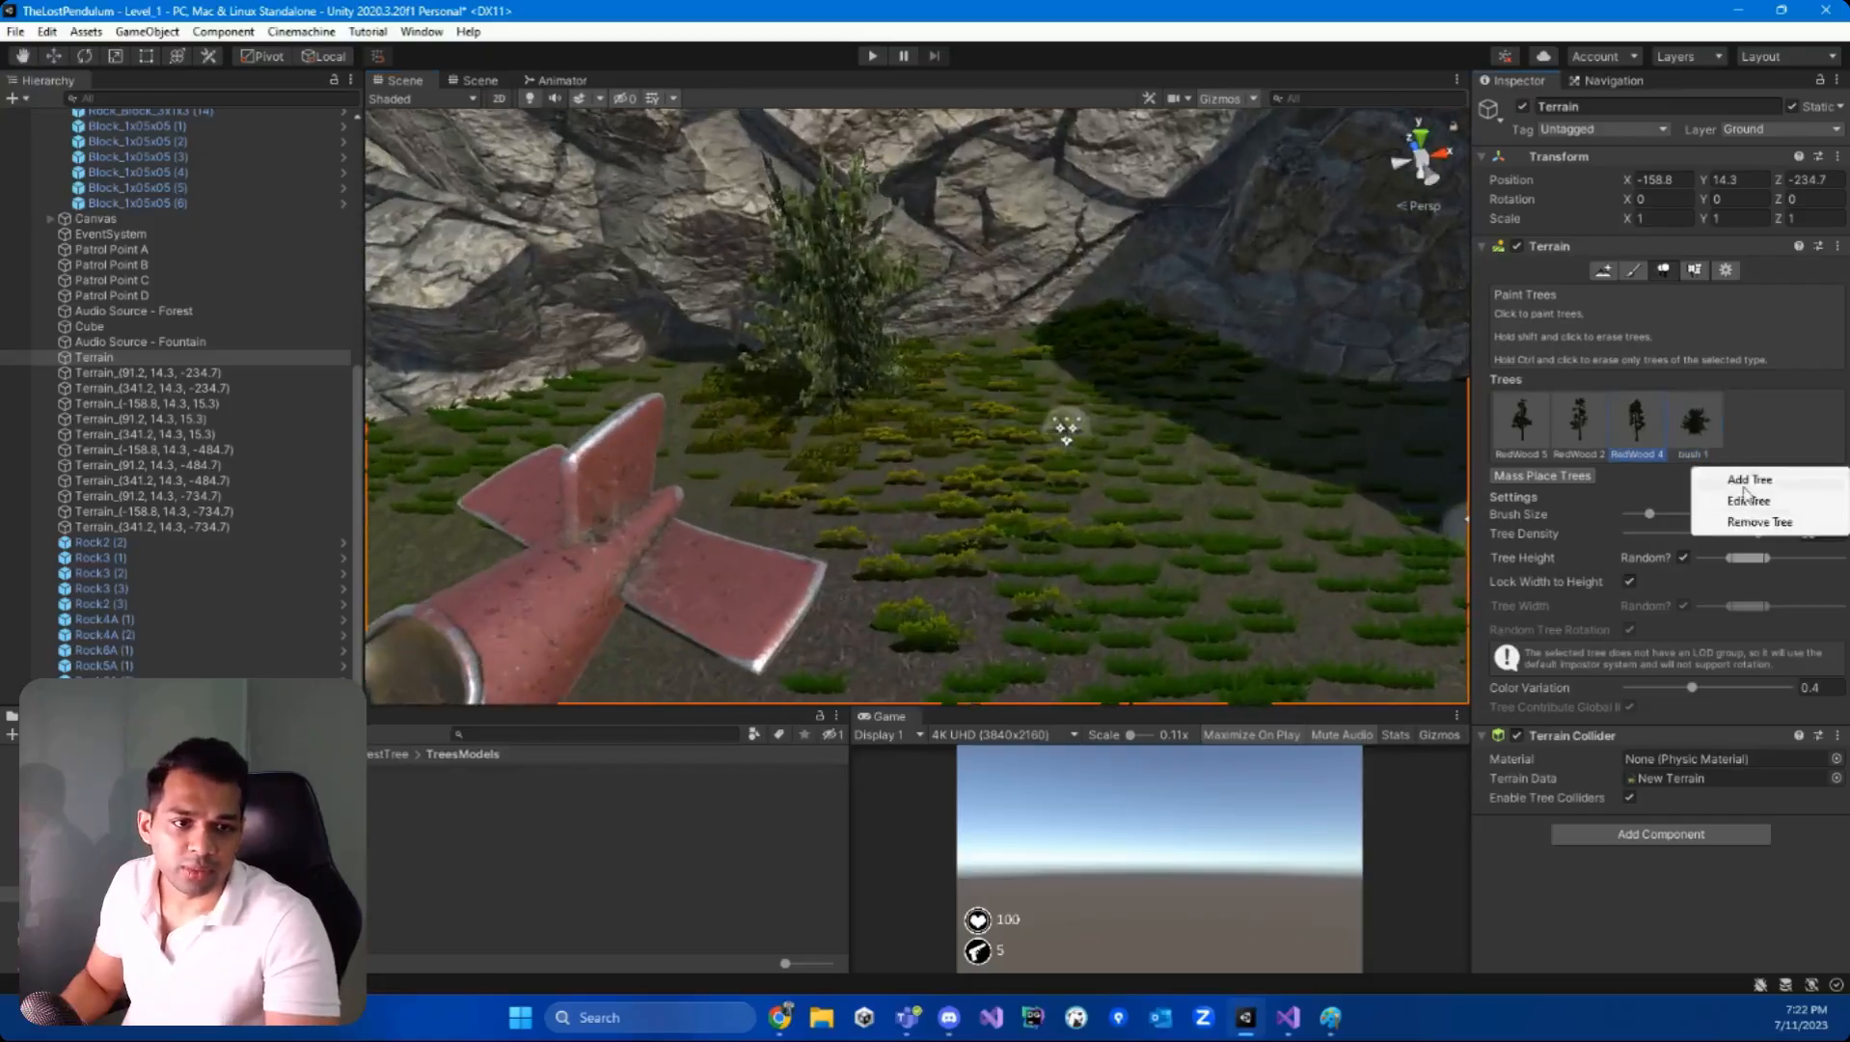
{"action": "left_click", "coordinate": [1745, 497]}
{"action": "left_click", "coordinate": [1358, 278]}
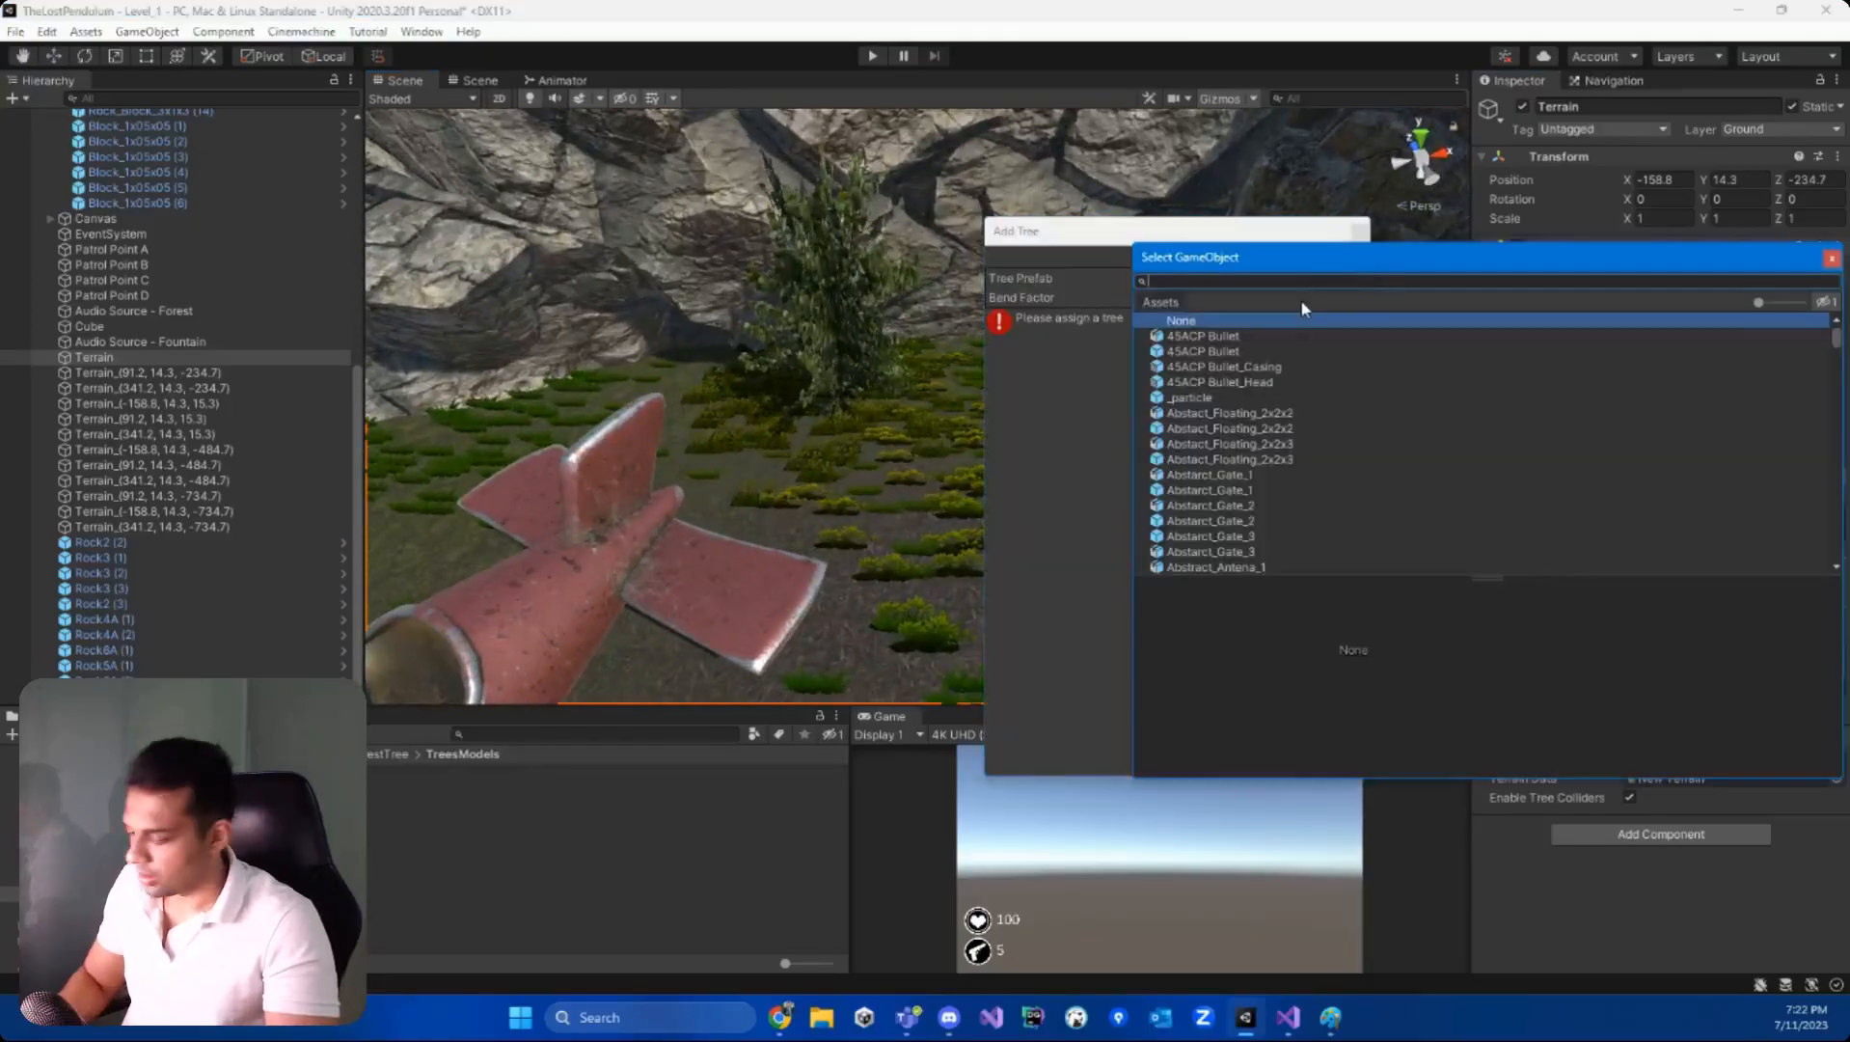
{"action": "type", "text": "bush"}
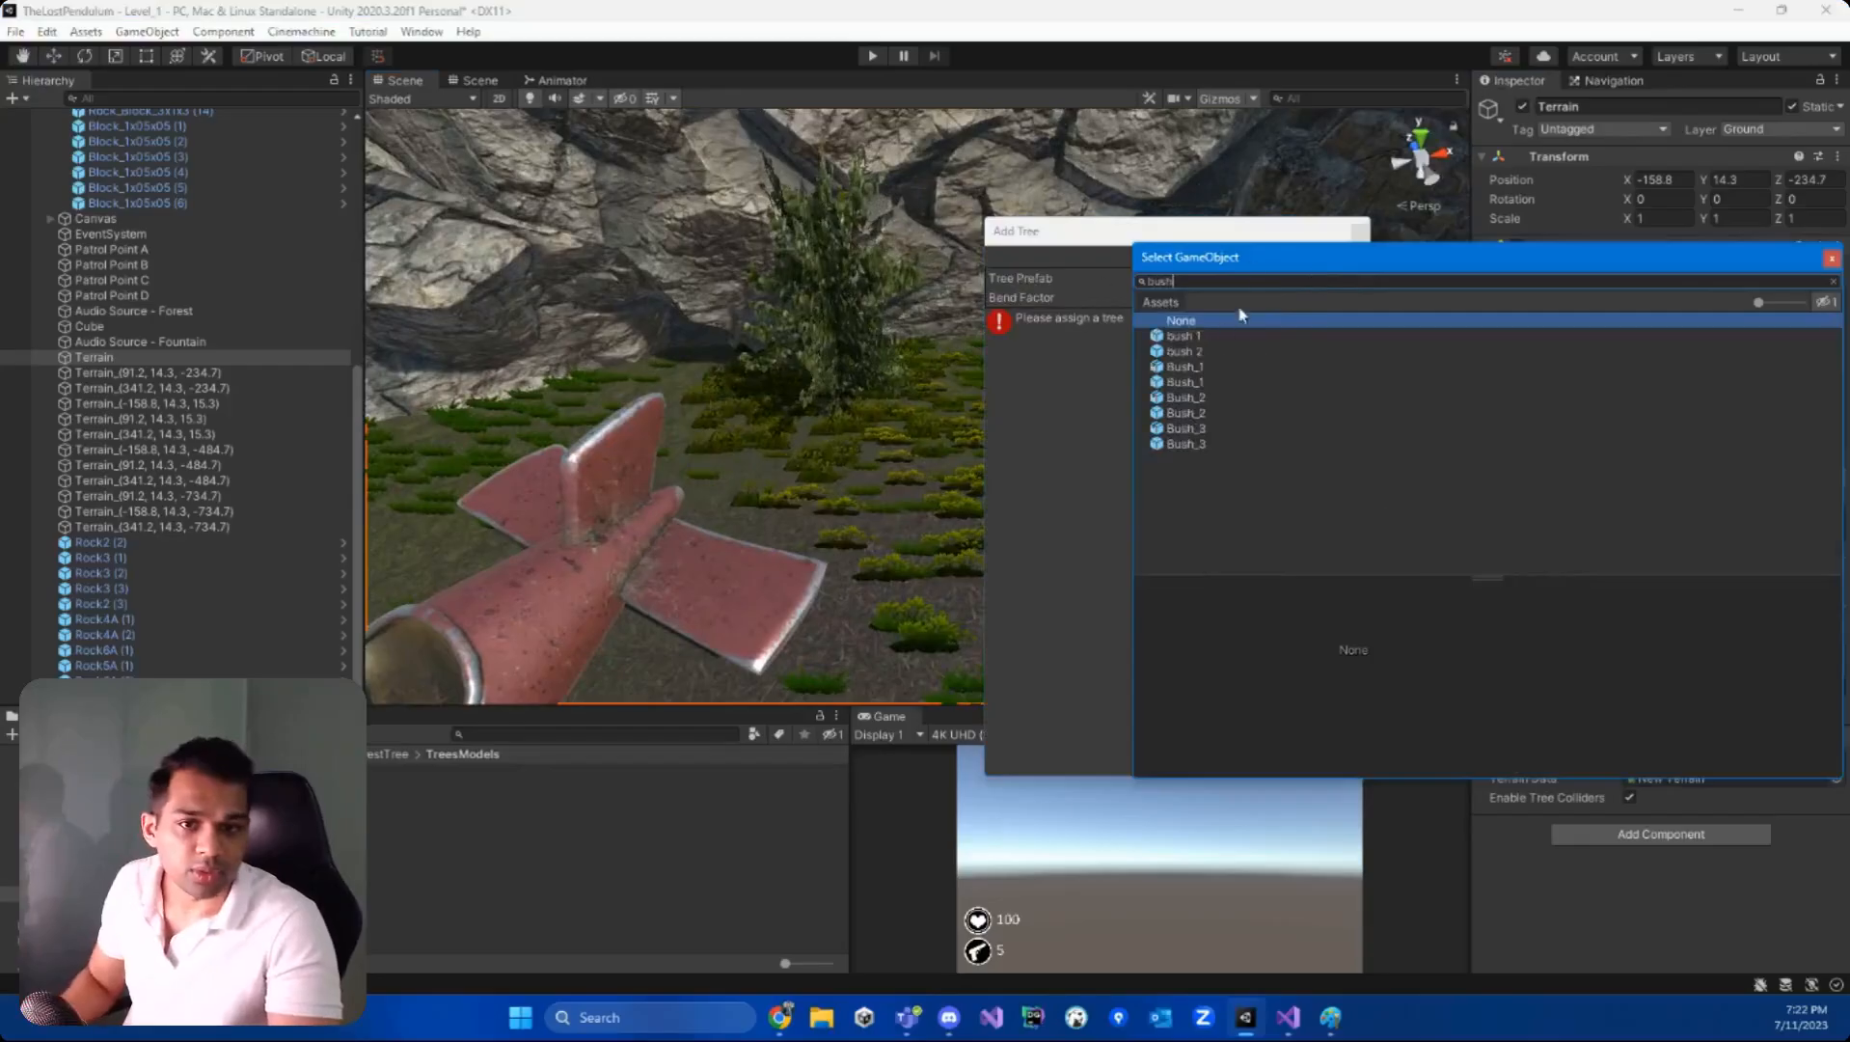
{"action": "left_click_drag", "start_coordinate": [1273, 266], "coordinate": [759, 248]}
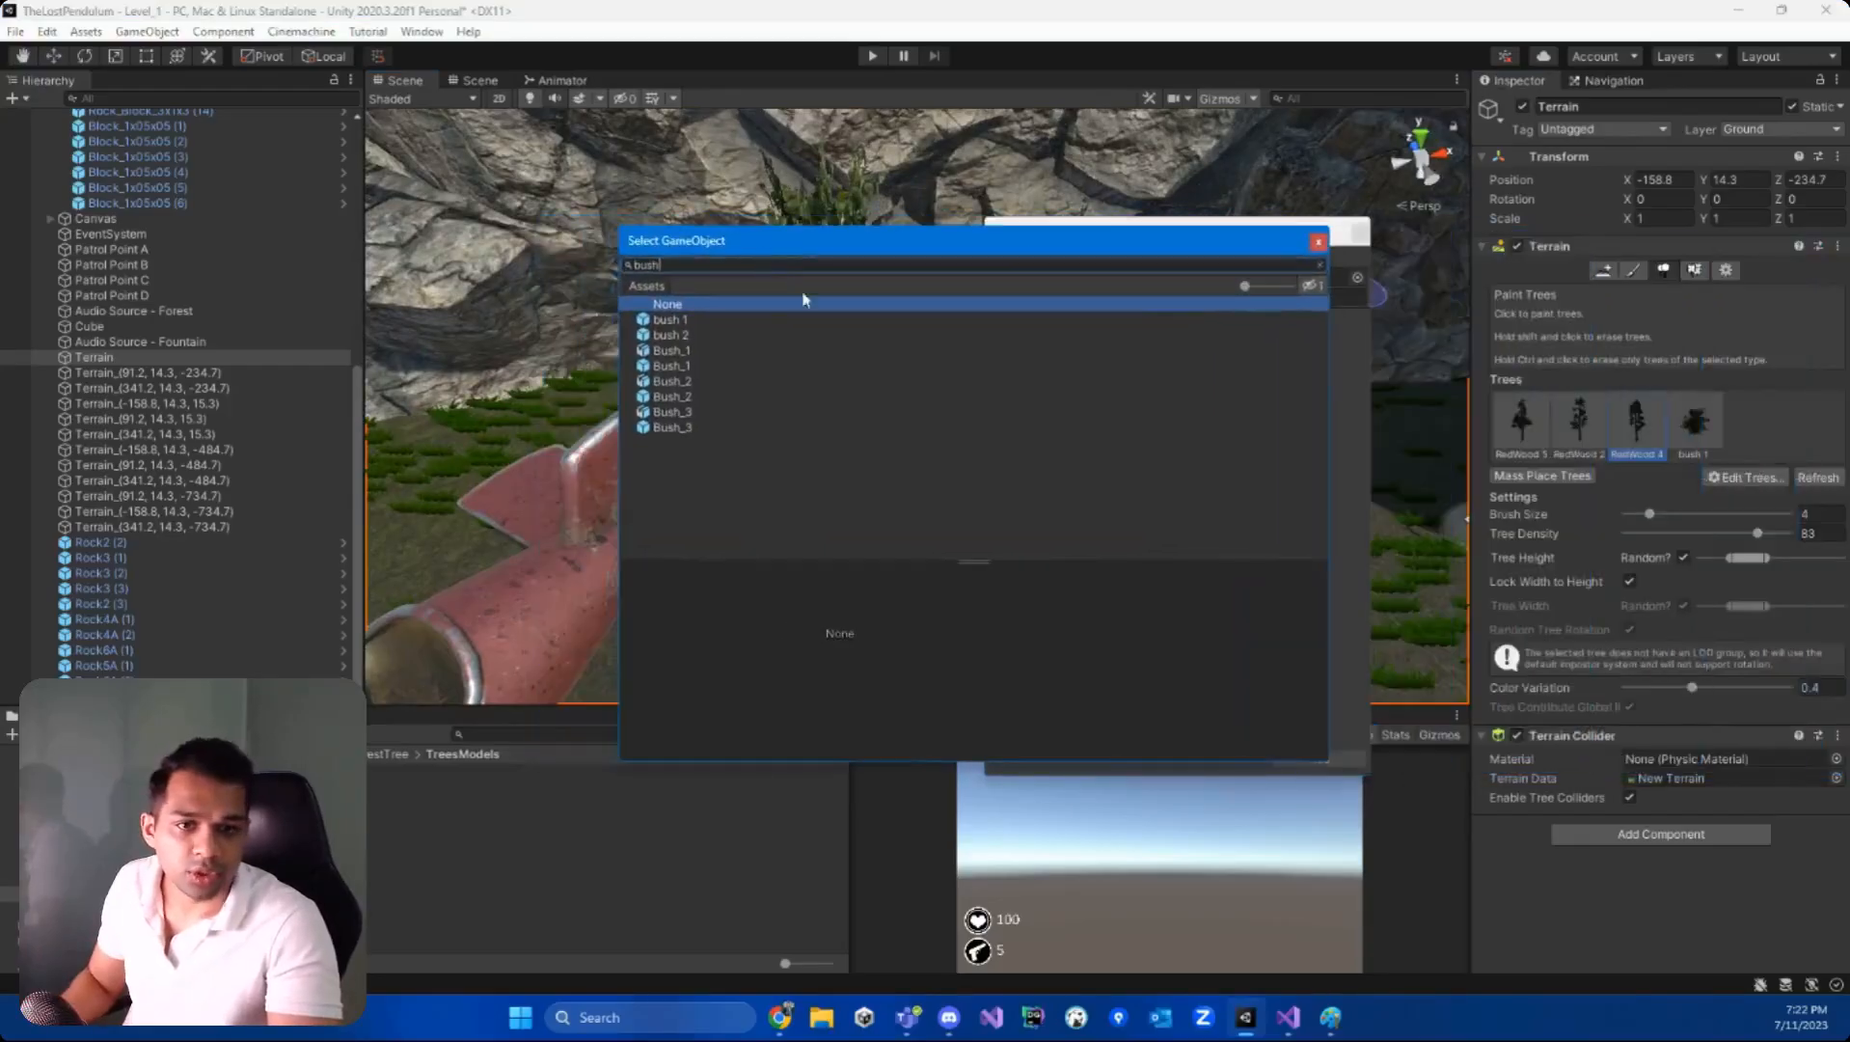
{"action": "double_click", "coordinate": [677, 338]}
{"action": "left_click", "coordinate": [1318, 758]}
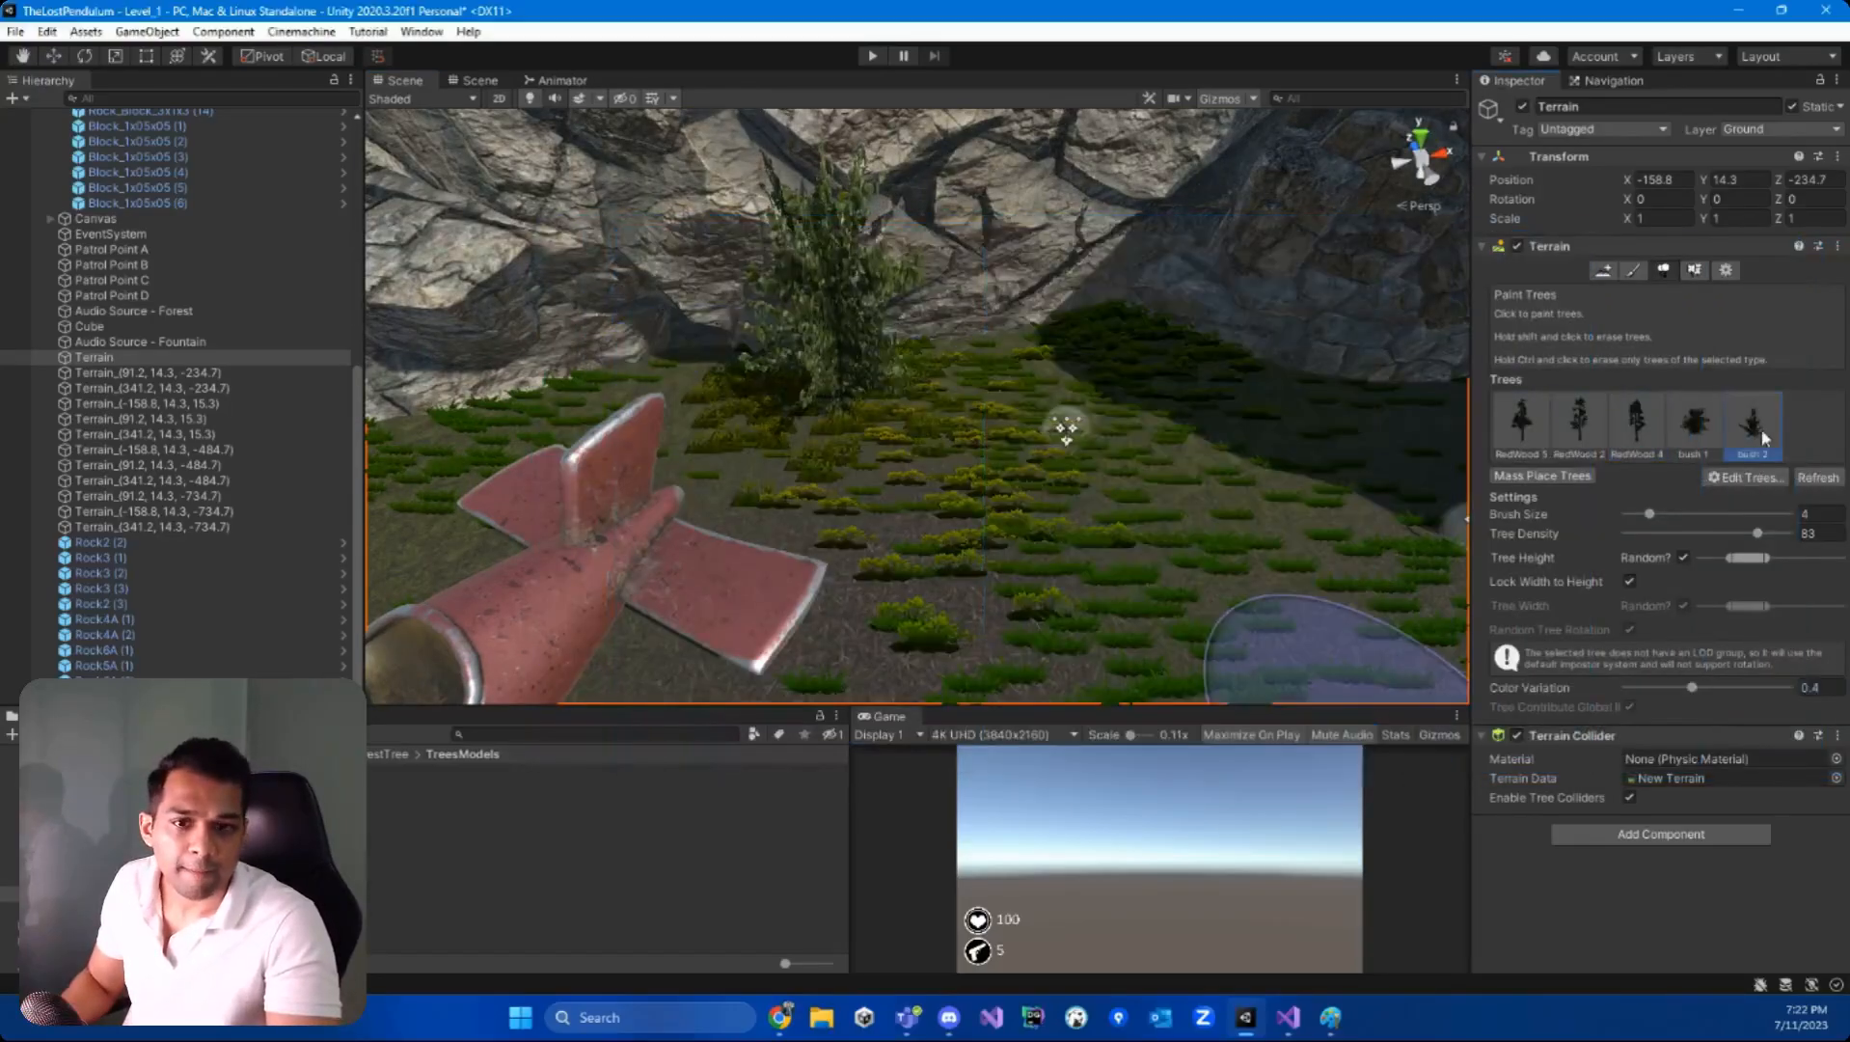
- Place one bush 2 on the grass beside the shaded rock wall and briefly play-test the level
{"action": "mouse_move", "coordinate": [989, 415]}
{"action": "right_mouse_down"}
{"action": "mouse_move", "coordinate": [1471, 434]}
{"action": "mouse_move", "coordinate": [1258, 390]}
{"action": "right_mouse_up"}
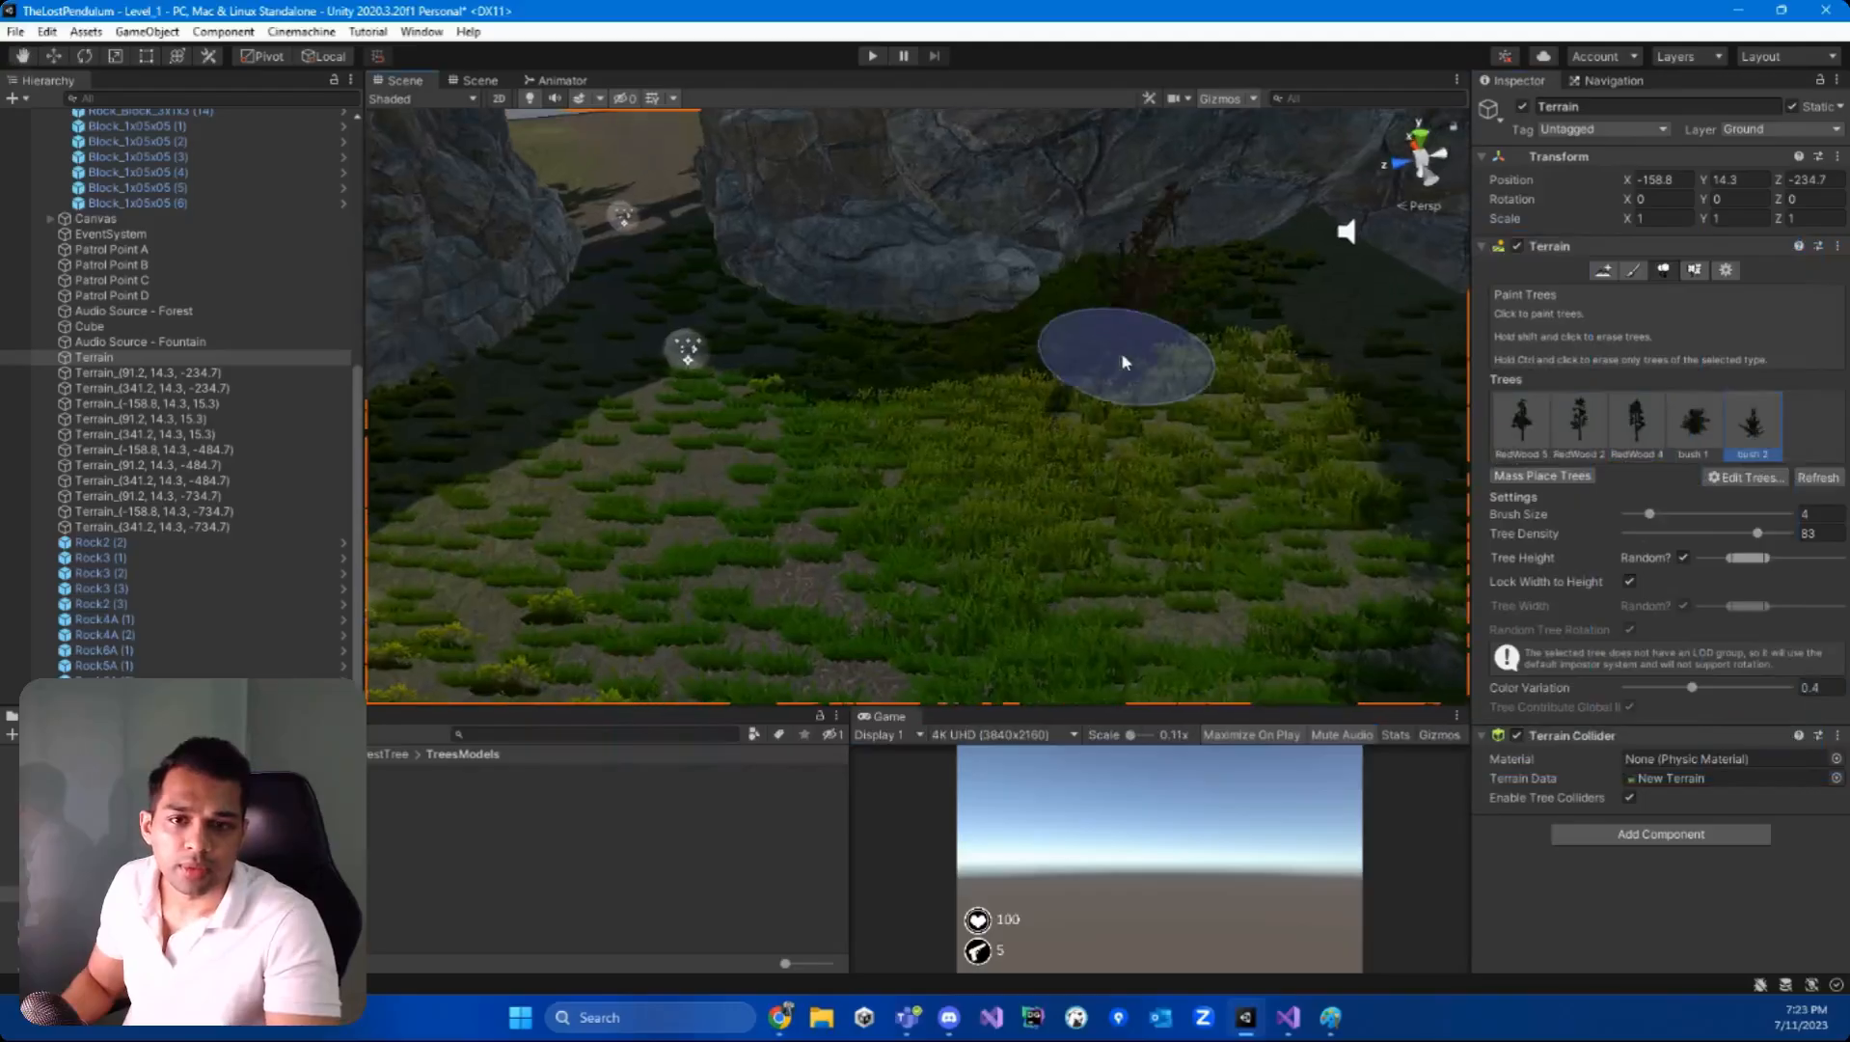
{"action": "mouse_move", "coordinate": [1121, 362]}
{"action": "right_mouse_down"}
{"action": "mouse_move", "coordinate": [1135, 343]}
{"action": "mouse_move", "coordinate": [950, 281]}
{"action": "mouse_move", "coordinate": [1280, 384]}
{"action": "mouse_move", "coordinate": [1476, 385]}
{"action": "mouse_move", "coordinate": [1082, 389]}
{"action": "right_mouse_up"}
{"action": "left_click", "coordinate": [1086, 390]}
{"action": "mouse_move", "coordinate": [1197, 409]}
{"action": "right_mouse_down"}
{"action": "mouse_move", "coordinate": [1269, 425]}
{"action": "mouse_move", "coordinate": [1370, 333]}
{"action": "right_mouse_up"}
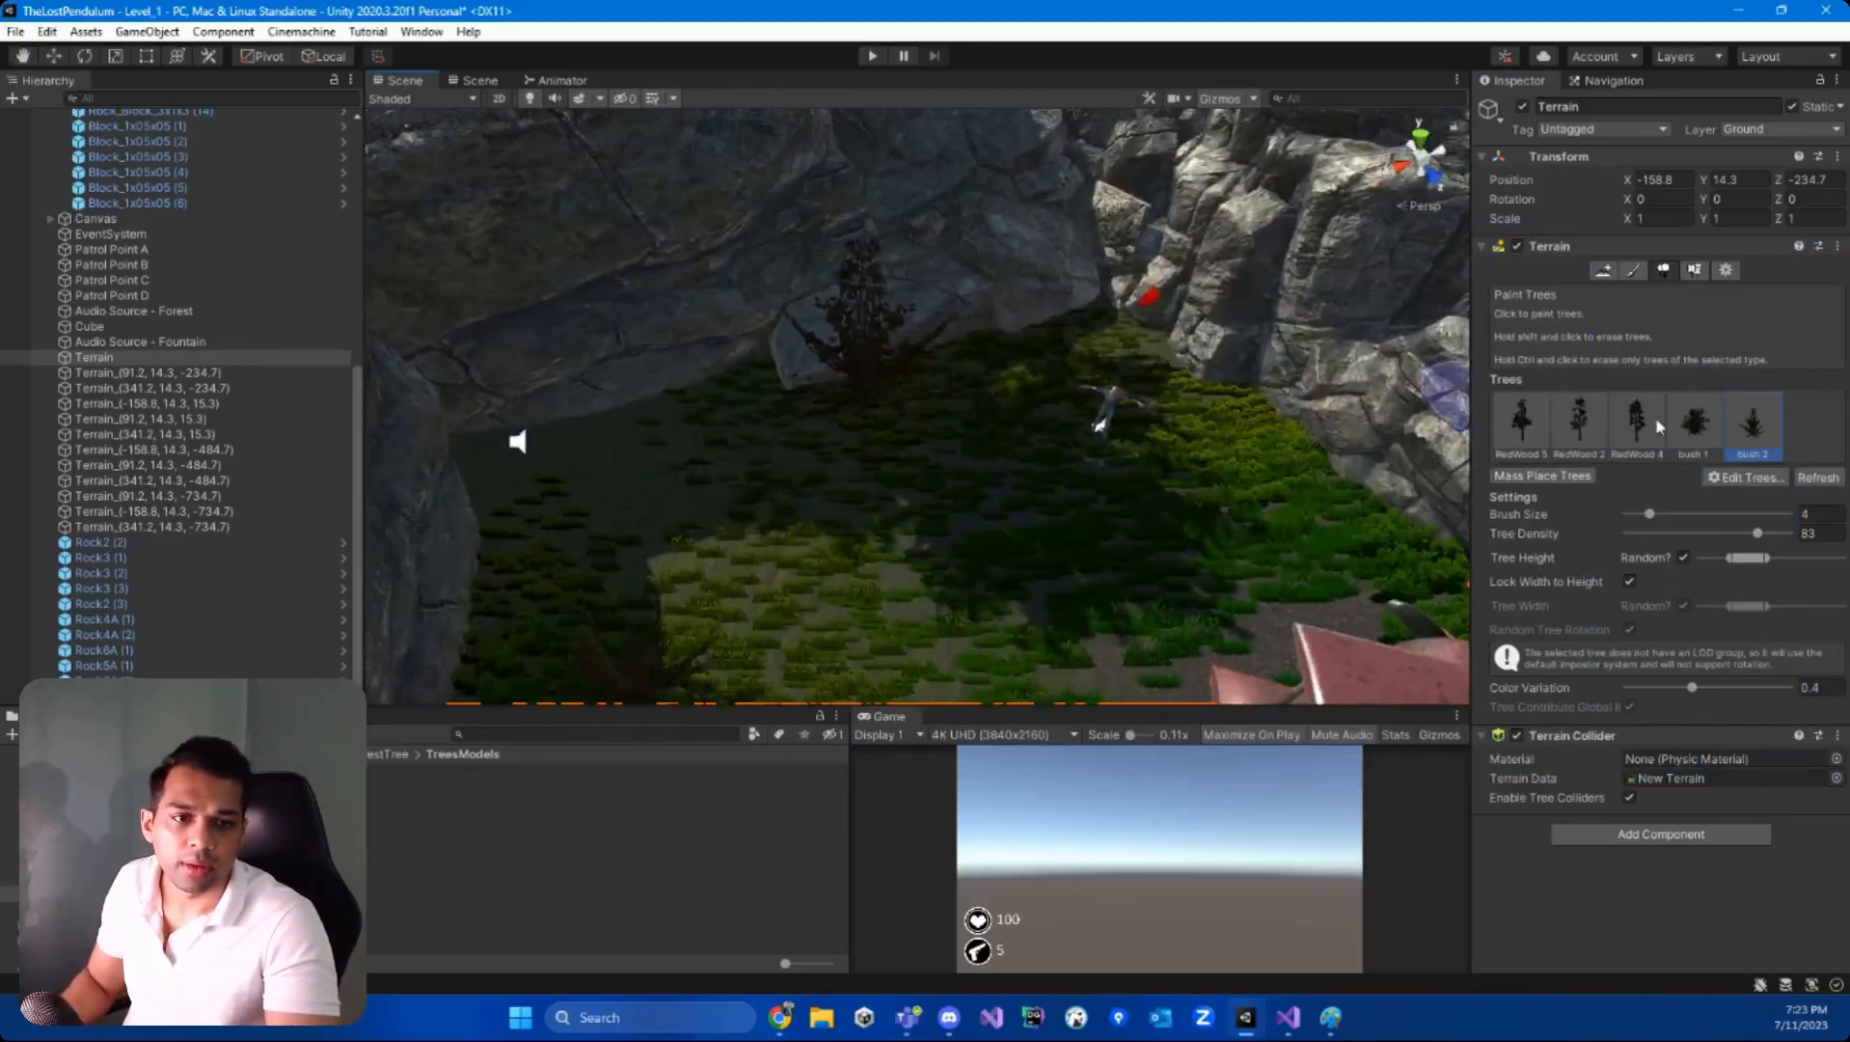
{"action": "left_click", "coordinate": [871, 56]}
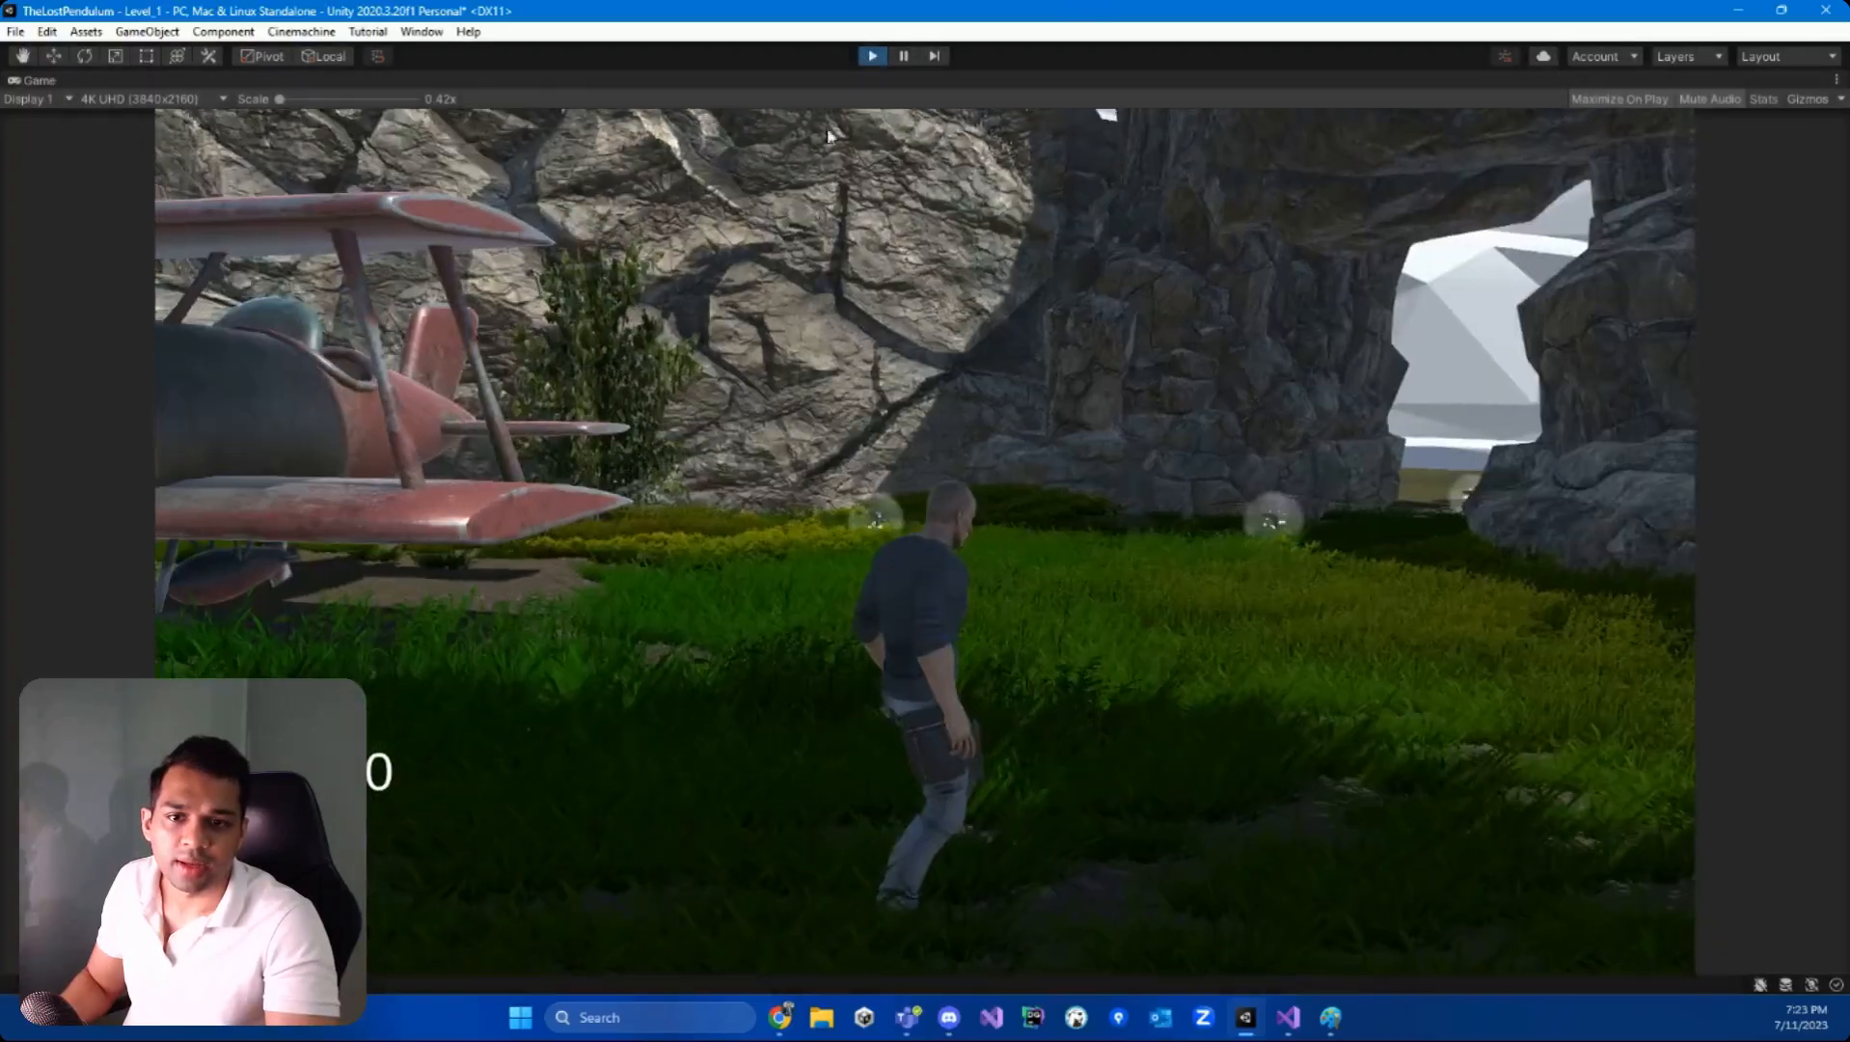
{"action": "left_click", "coordinate": [871, 56]}
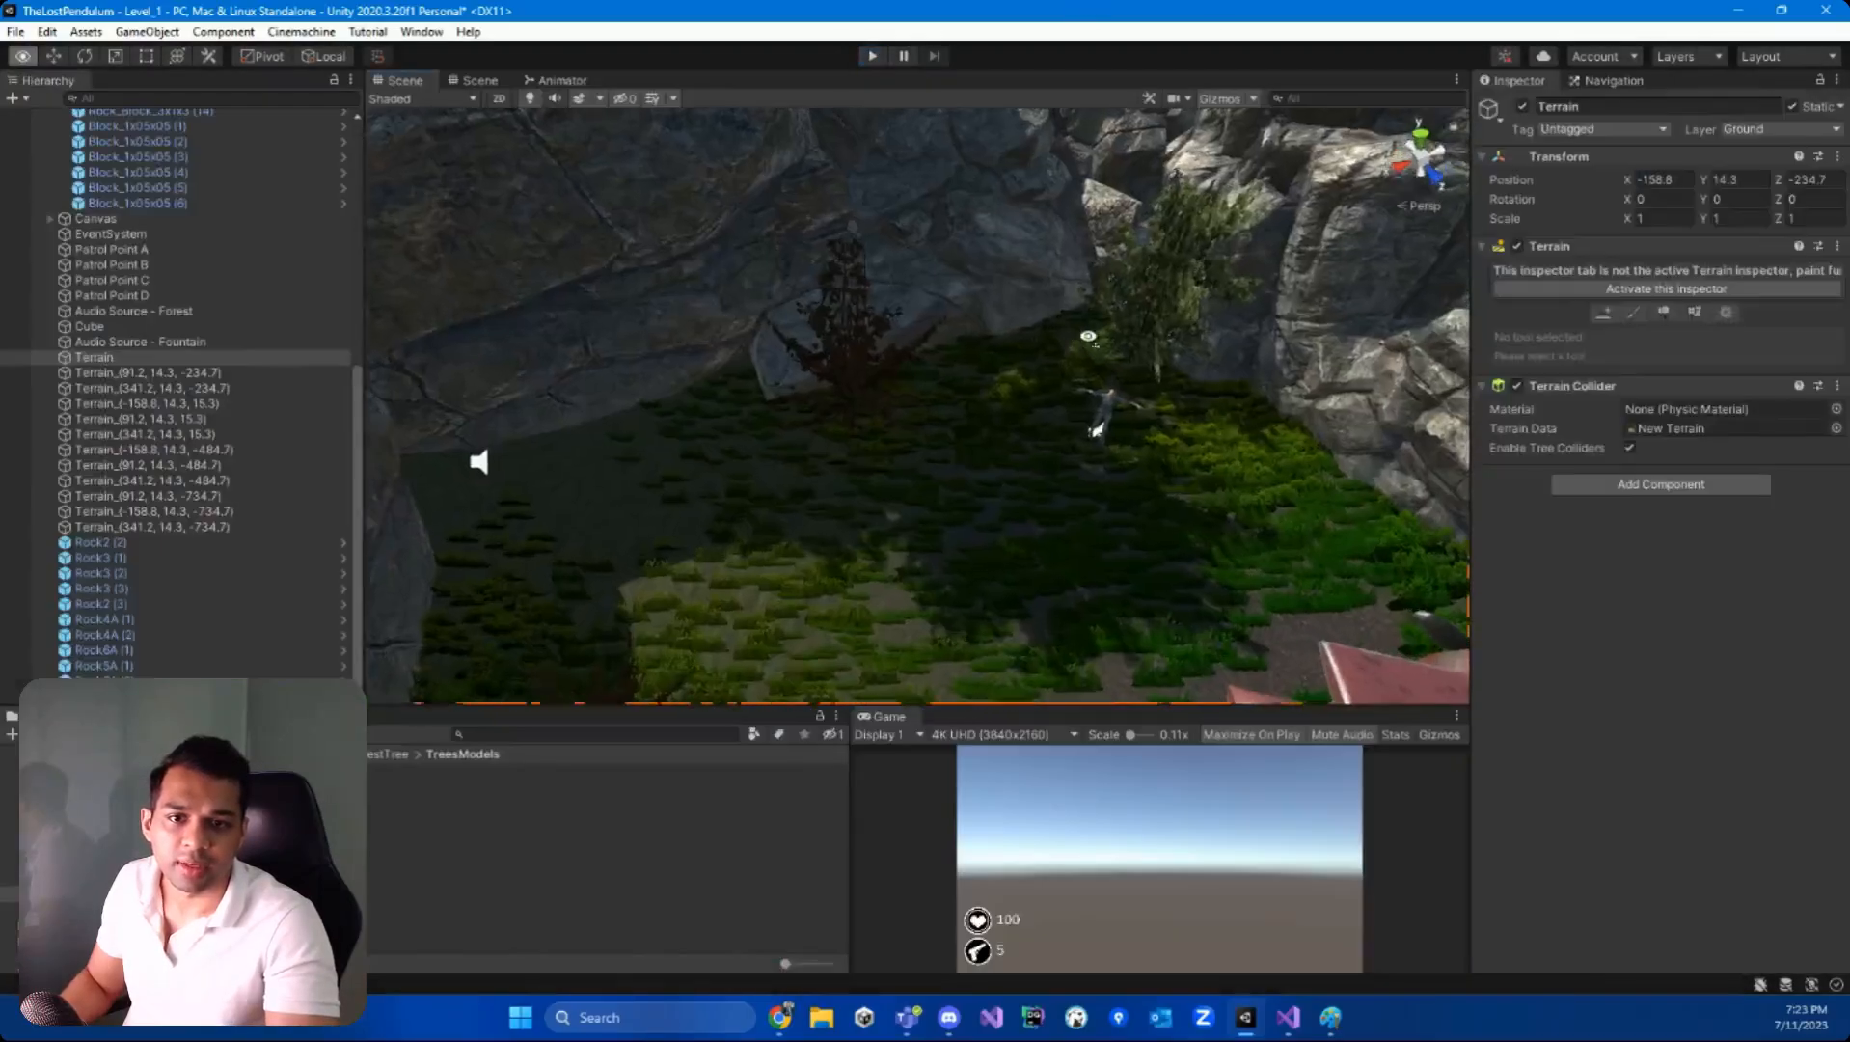
- Erase the bush 1 behind the plane's tail and play-test the level from inside the rock enclosure
{"action": "left_click", "coordinate": [1139, 327]}
{"action": "left_click", "coordinate": [1134, 500]}
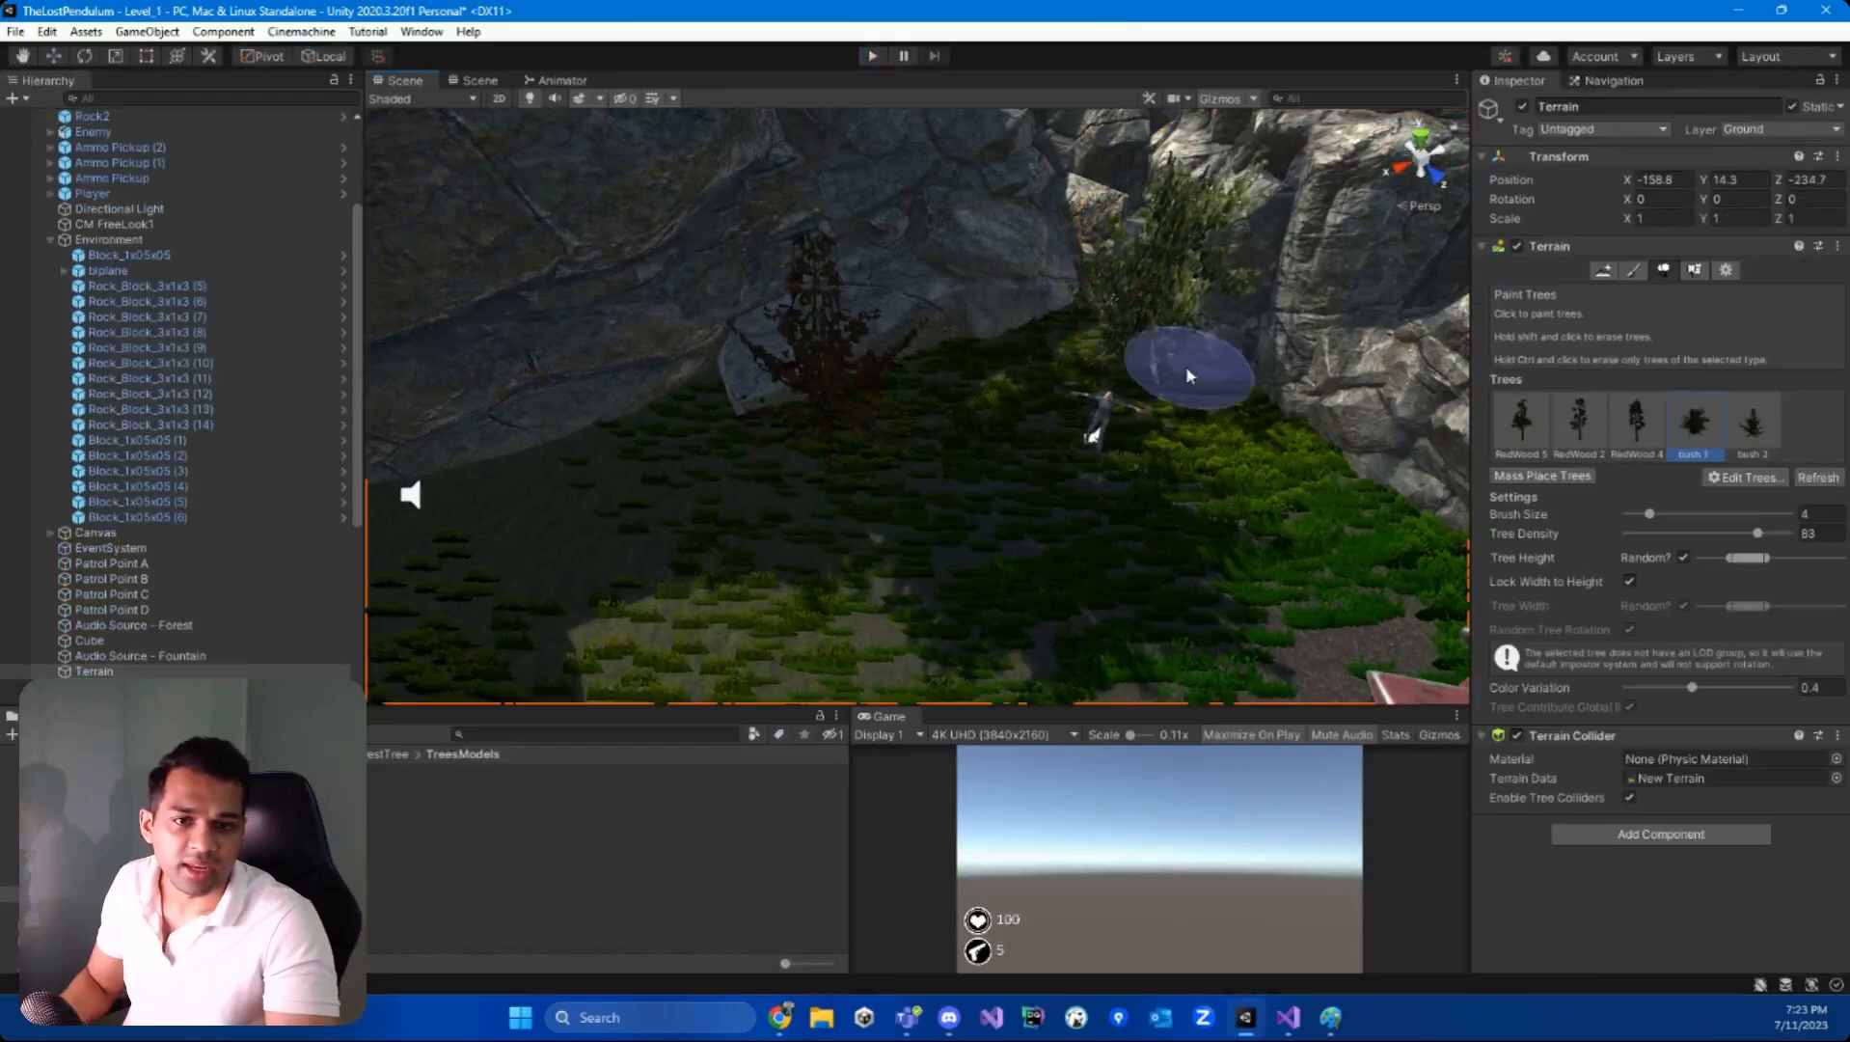
{"action": "left_click", "coordinate": [871, 56]}
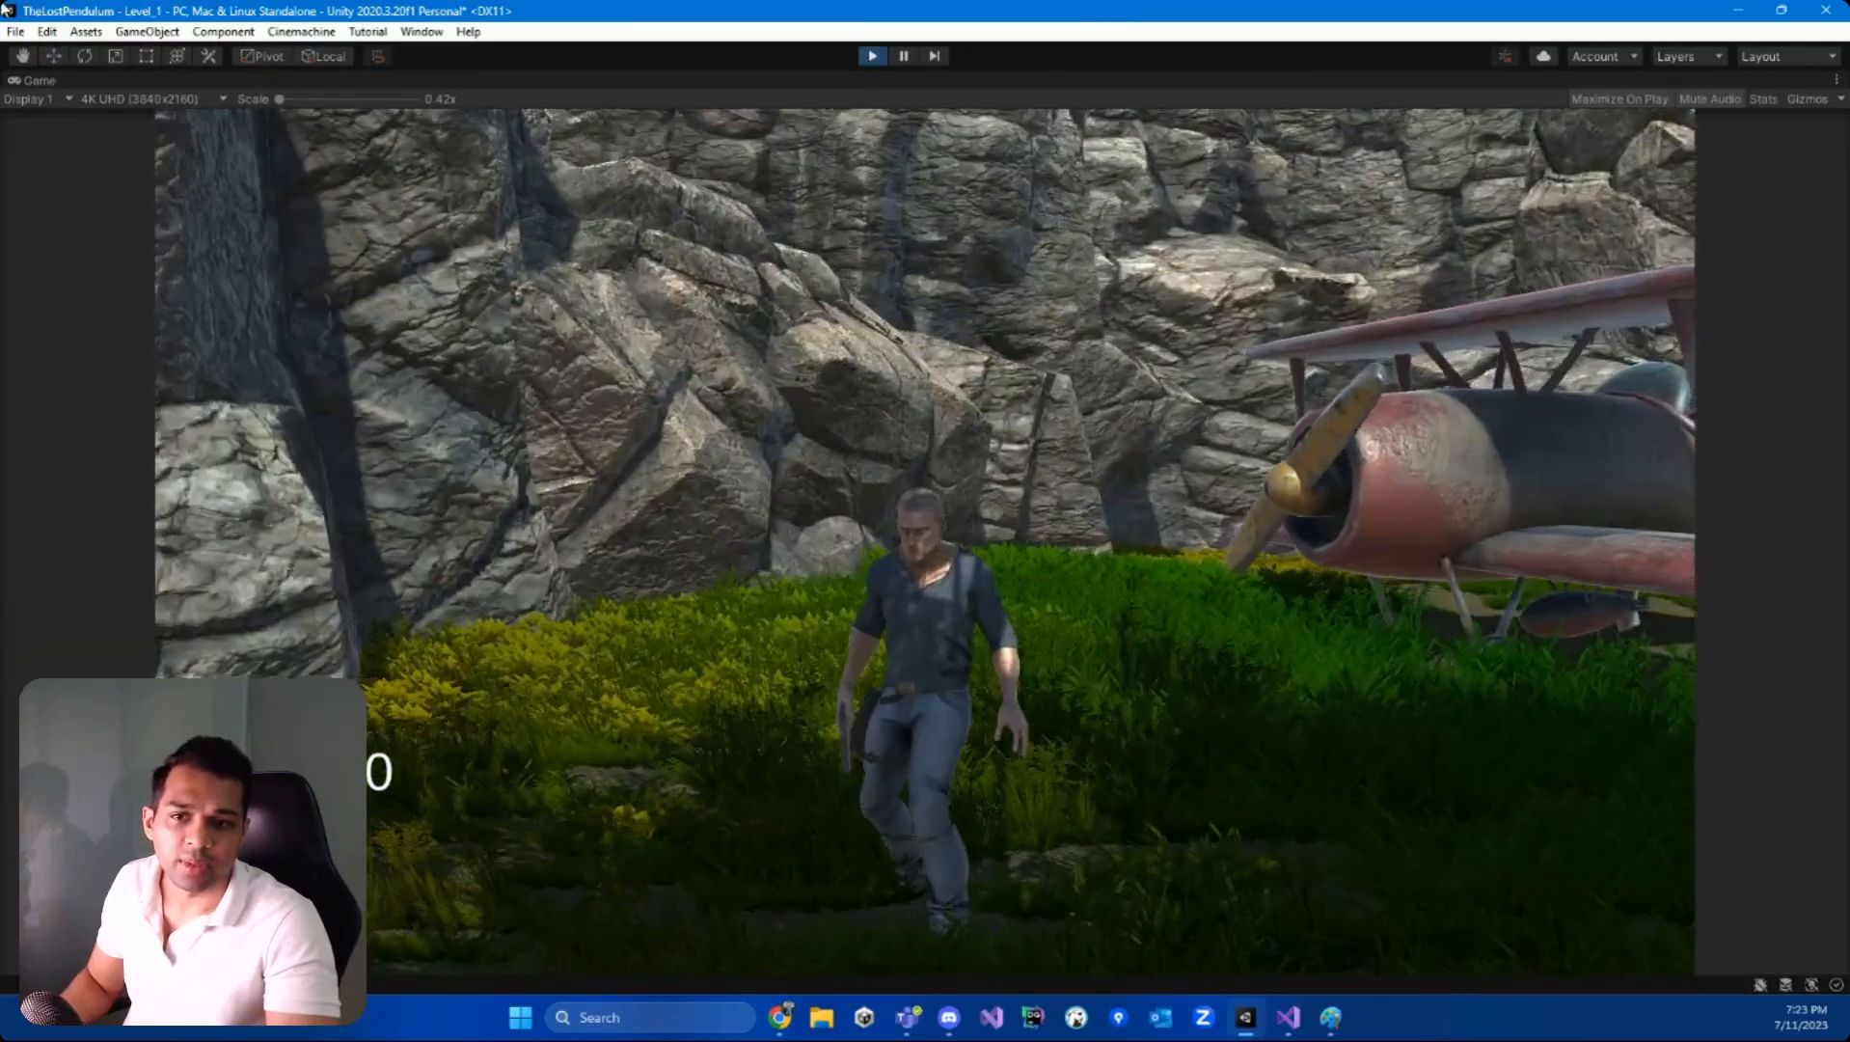
{"action": "key", "text": "w"}
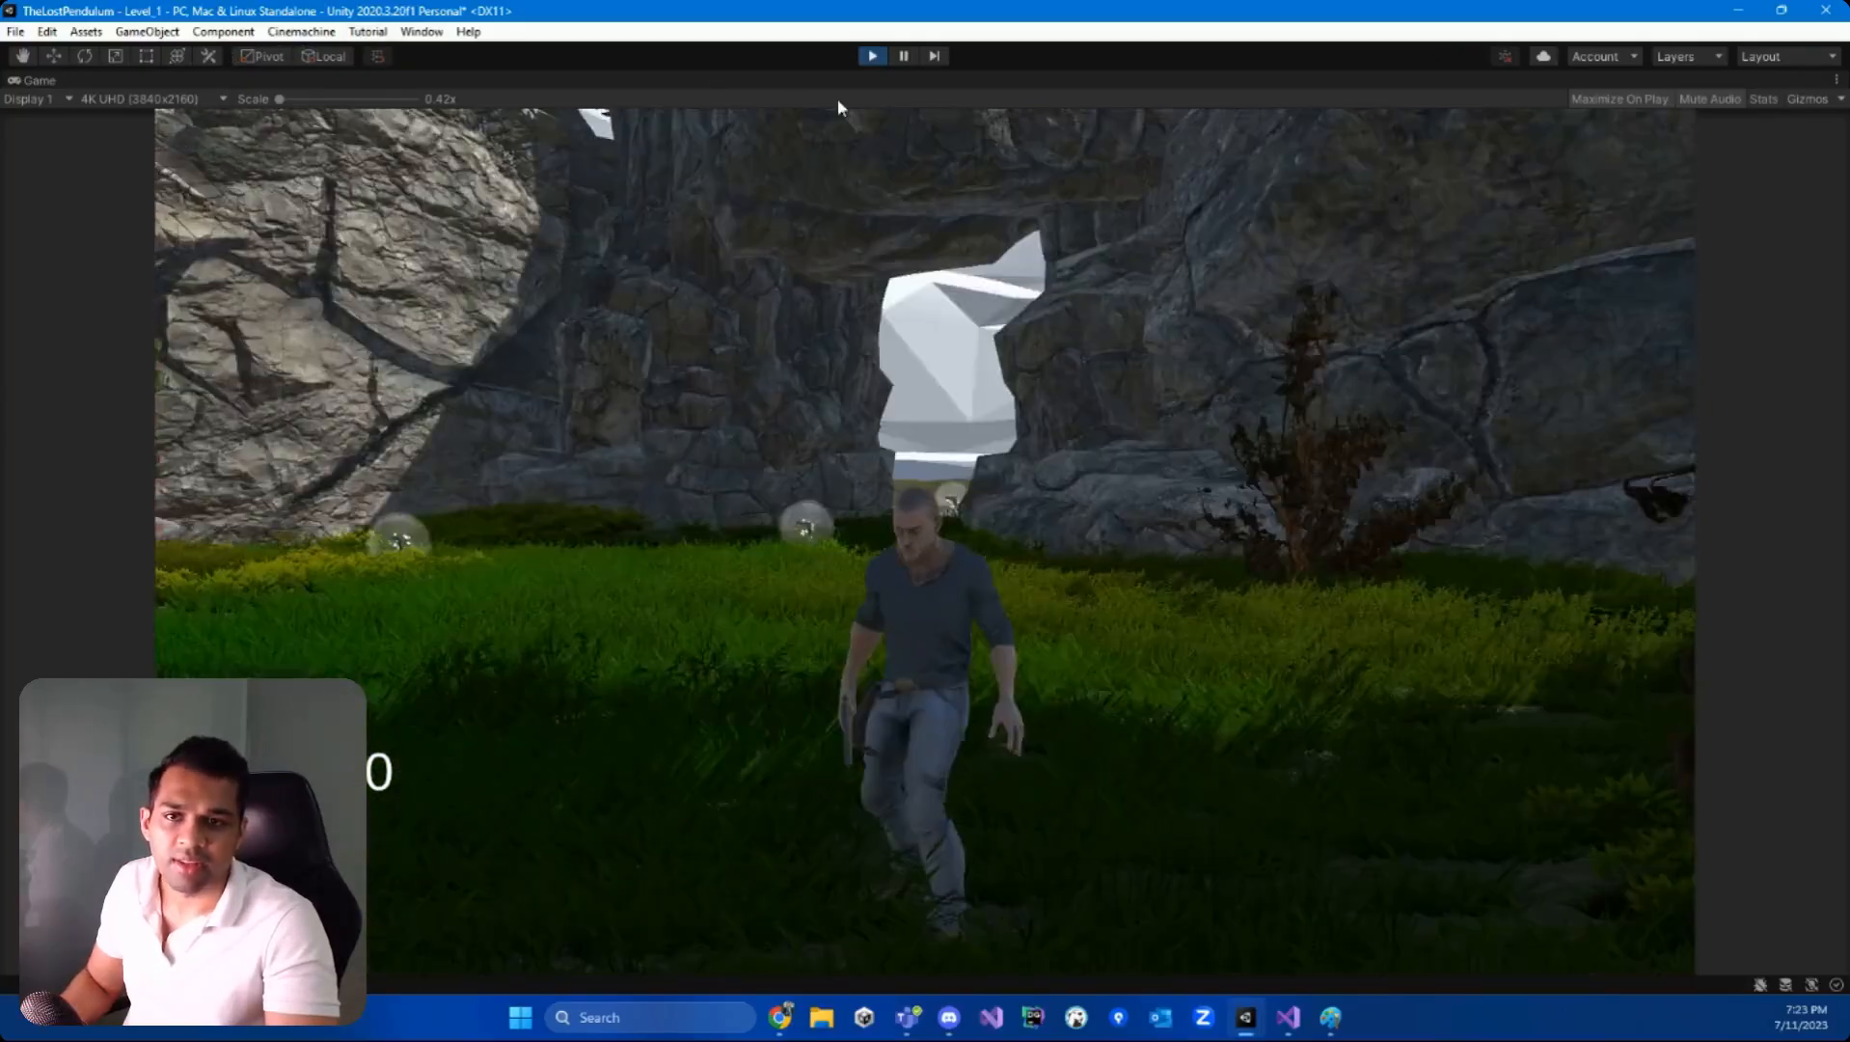
{"action": "left_click", "coordinate": [872, 56]}
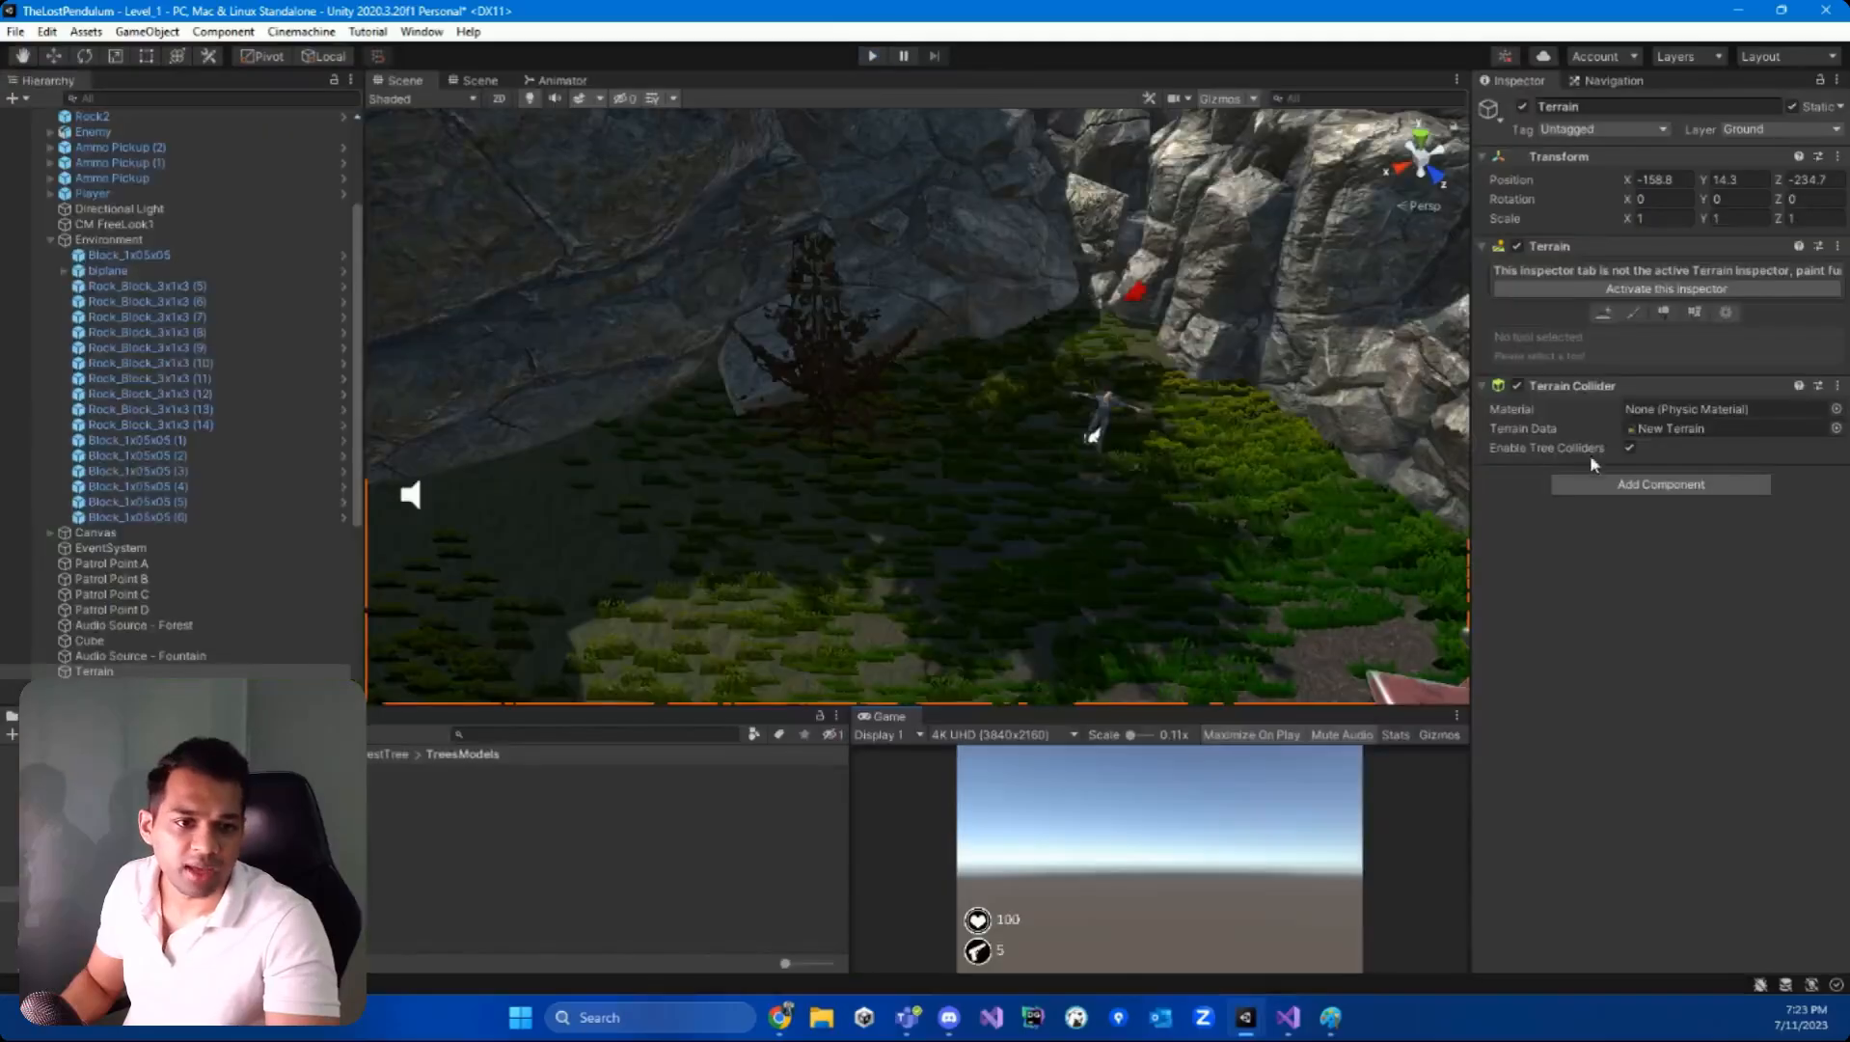
- Reactivate tree painting on the terrain, erase the bush 2 beside the rock wall, and check the enclosure's edges
{"action": "left_click", "coordinate": [1603, 289]}
{"action": "left_click", "coordinate": [1736, 477]}
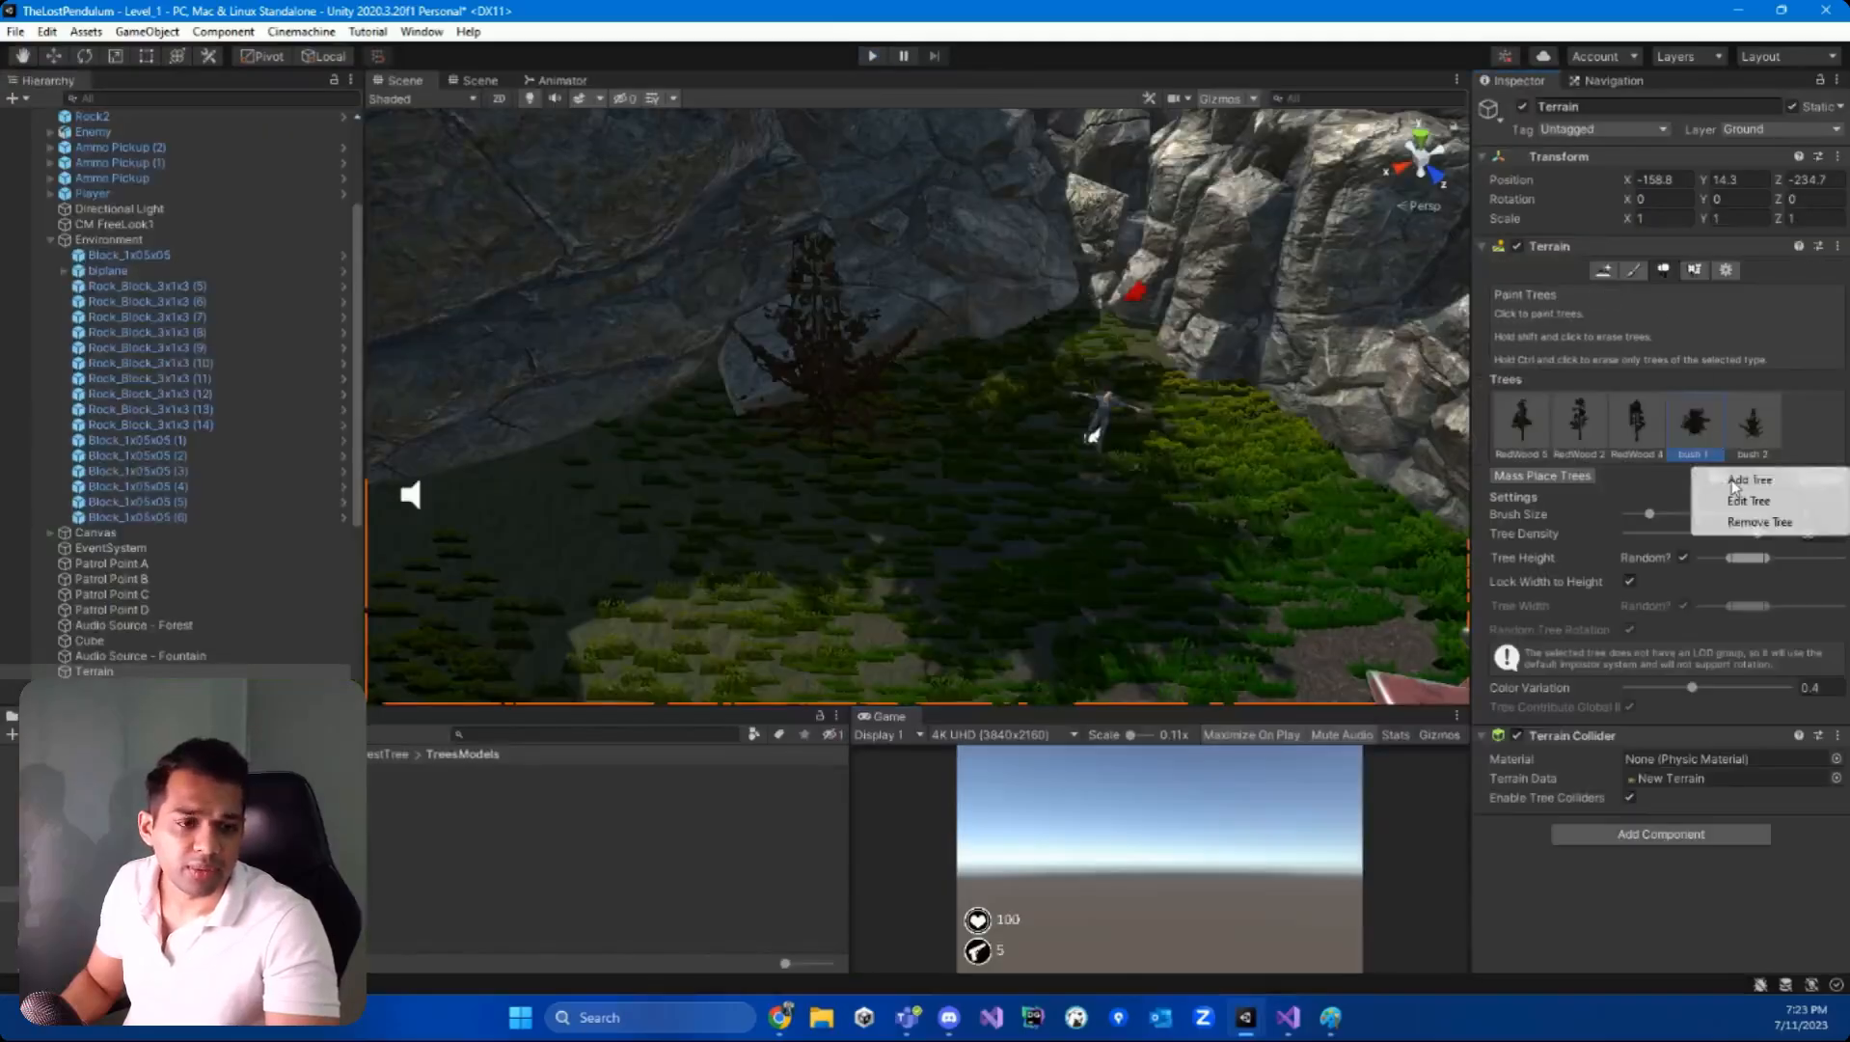
{"action": "left_click", "coordinate": [1591, 936]}
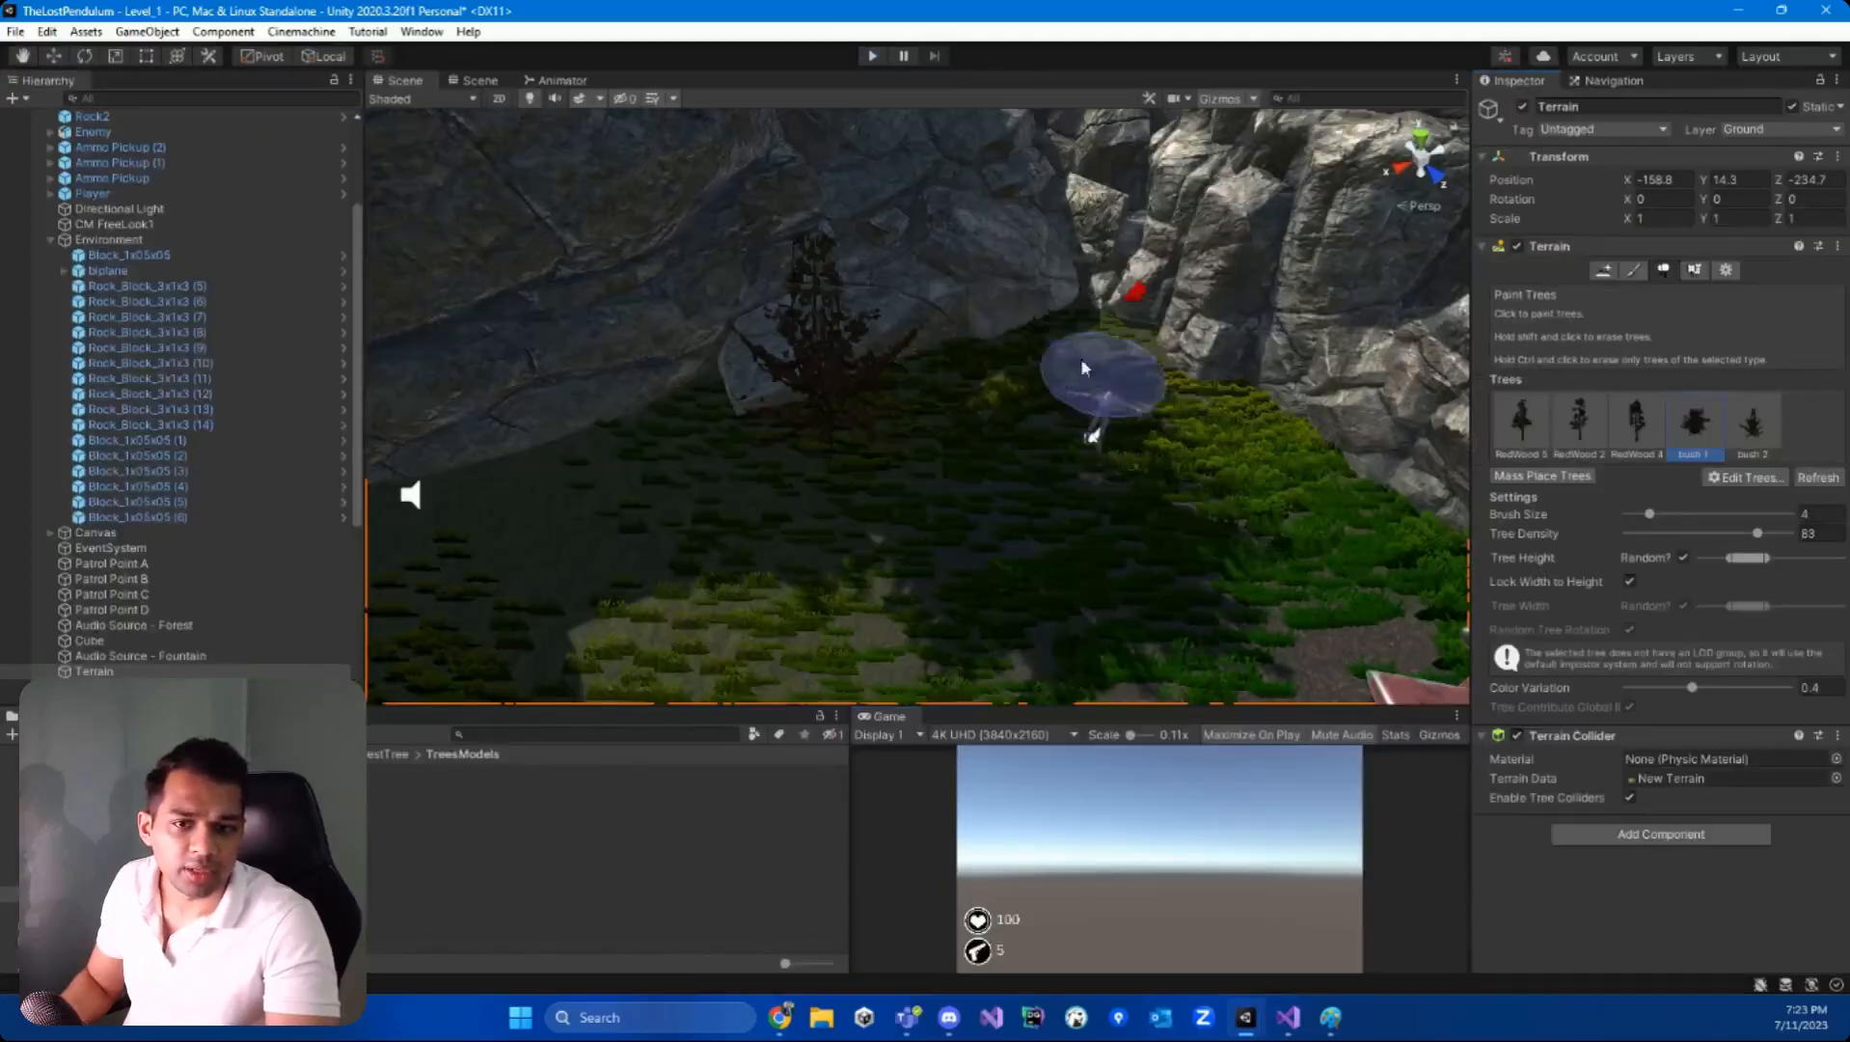
{"action": "left_click", "coordinate": [821, 446], "text": "shift"}
{"action": "mouse_move", "coordinate": [822, 454]}
{"action": "right_mouse_down"}
{"action": "mouse_move", "coordinate": [1379, 477]}
{"action": "mouse_move", "coordinate": [1447, 434]}
{"action": "right_mouse_up"}
{"action": "mouse_move", "coordinate": [873, 352]}
{"action": "right_mouse_down"}
{"action": "mouse_move", "coordinate": [827, 383]}
{"action": "mouse_move", "coordinate": [1073, 372]}
{"action": "mouse_move", "coordinate": [958, 305]}
{"action": "mouse_move", "coordinate": [859, 310]}
{"action": "mouse_move", "coordinate": [781, 283]}
{"action": "mouse_move", "coordinate": [838, 246]}
{"action": "mouse_move", "coordinate": [472, 256]}
{"action": "mouse_move", "coordinate": [1815, 259]}
{"action": "right_mouse_up"}
{"action": "key", "text": "w"}
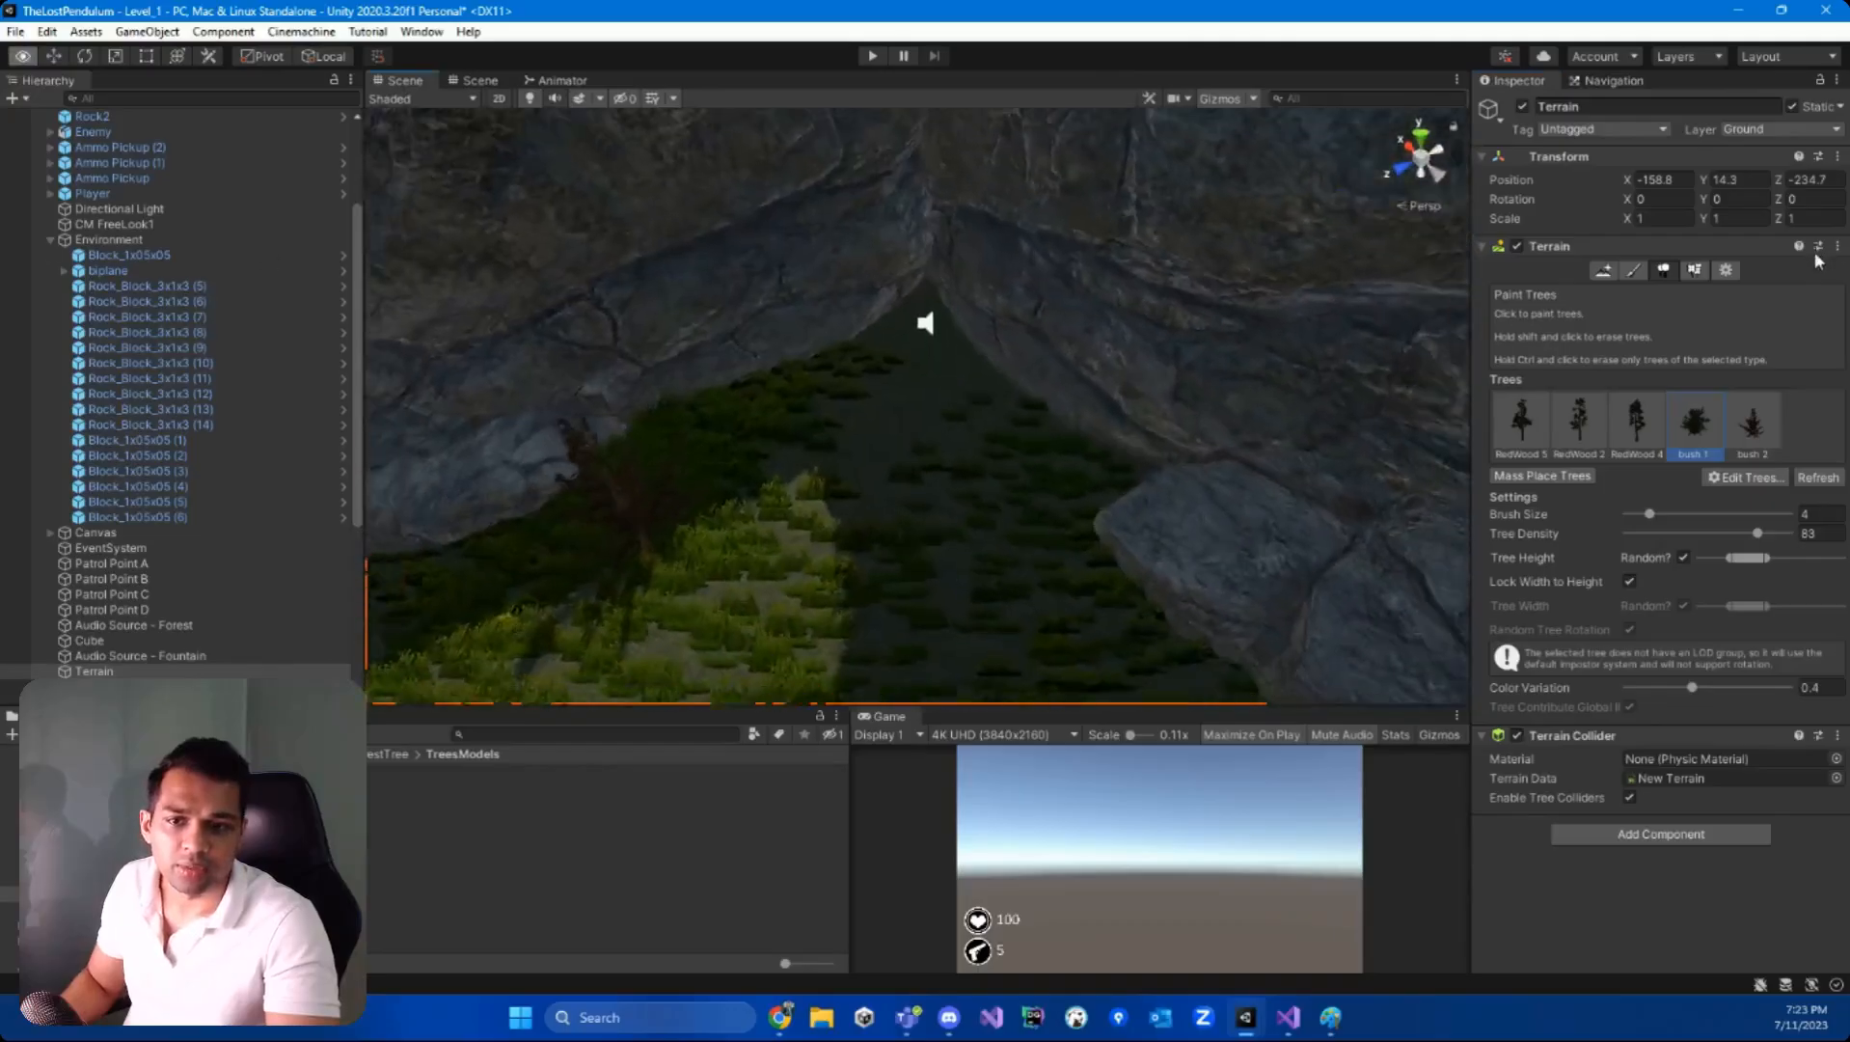
{"action": "mouse_move", "coordinate": [660, 536]}
{"action": "right_mouse_down"}
{"action": "mouse_move", "coordinate": [1326, 546]}
{"action": "mouse_move", "coordinate": [1674, 484]}
{"action": "mouse_move", "coordinate": [1667, 679]}
{"action": "mouse_move", "coordinate": [1753, 421]}
{"action": "mouse_move", "coordinate": [256, 301]}
{"action": "mouse_move", "coordinate": [322, 386]}
{"action": "right_mouse_up"}
{"action": "key", "text": "w"}
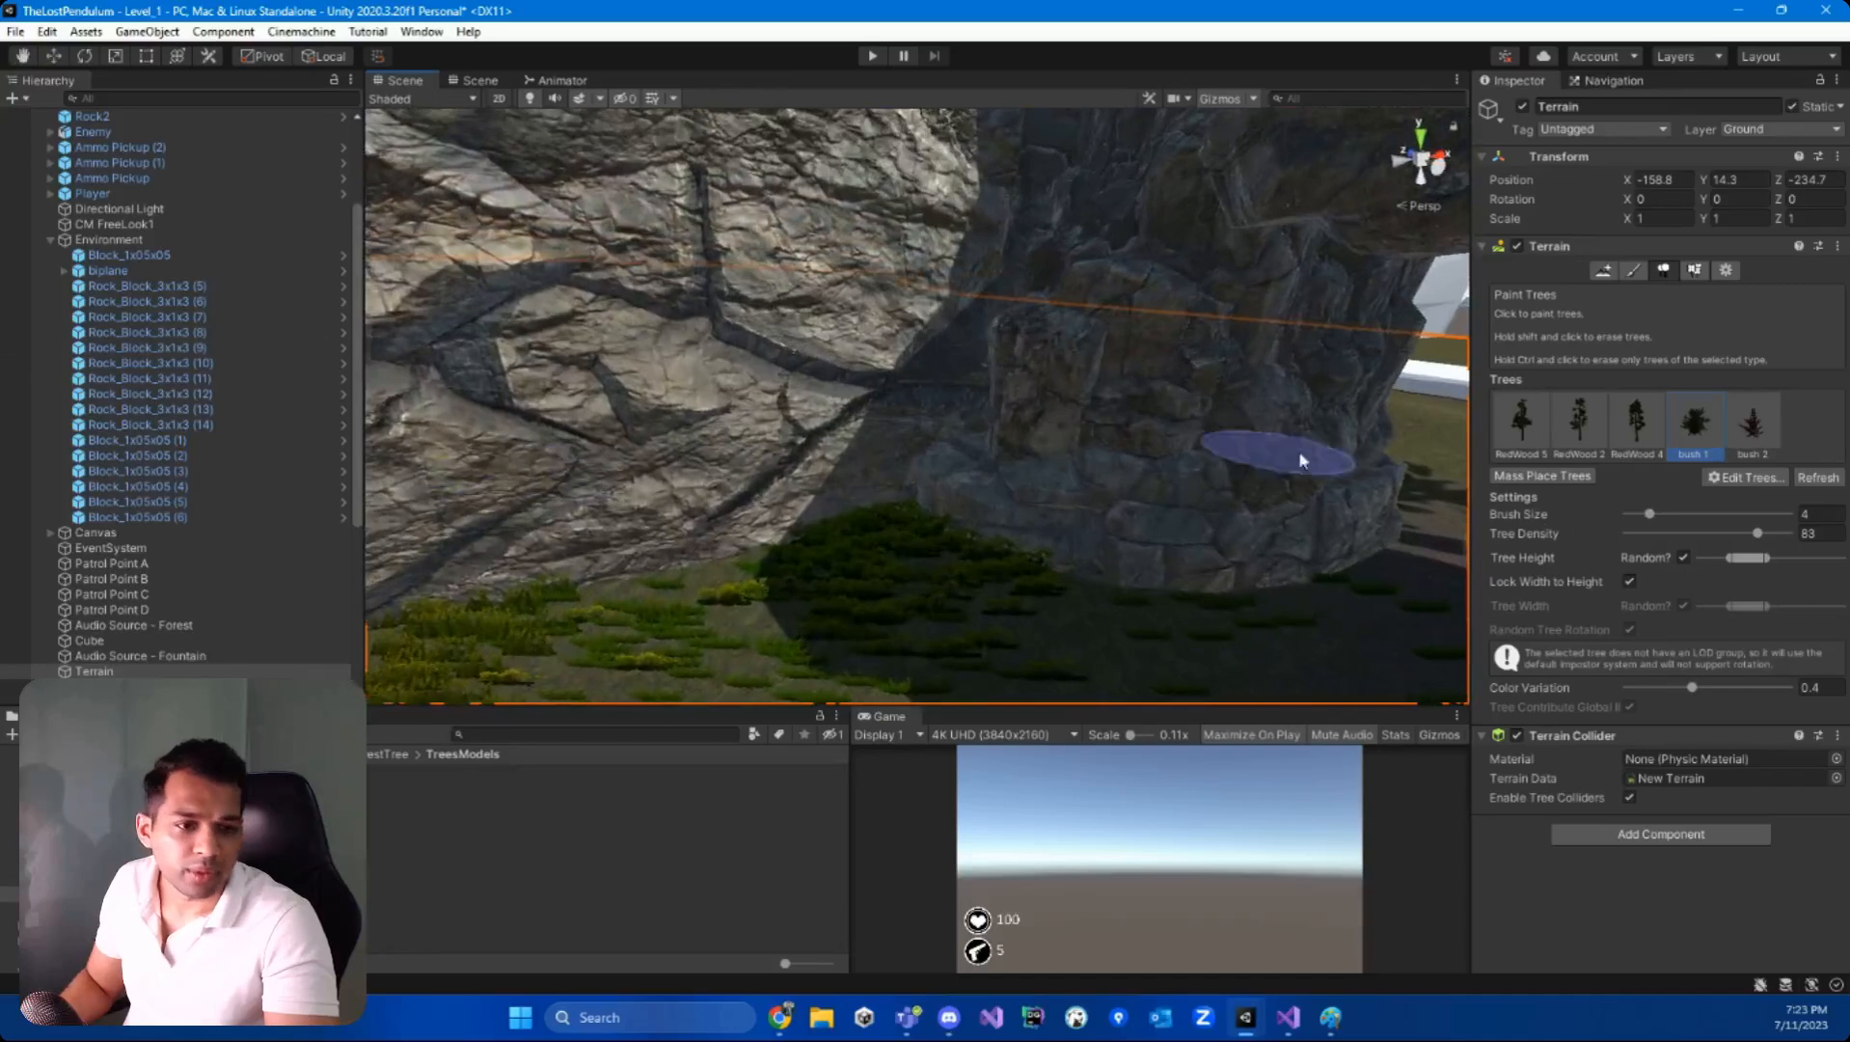
- Lower the random tree height range used for painting bush 1
{"action": "left_click", "coordinate": [1749, 421]}
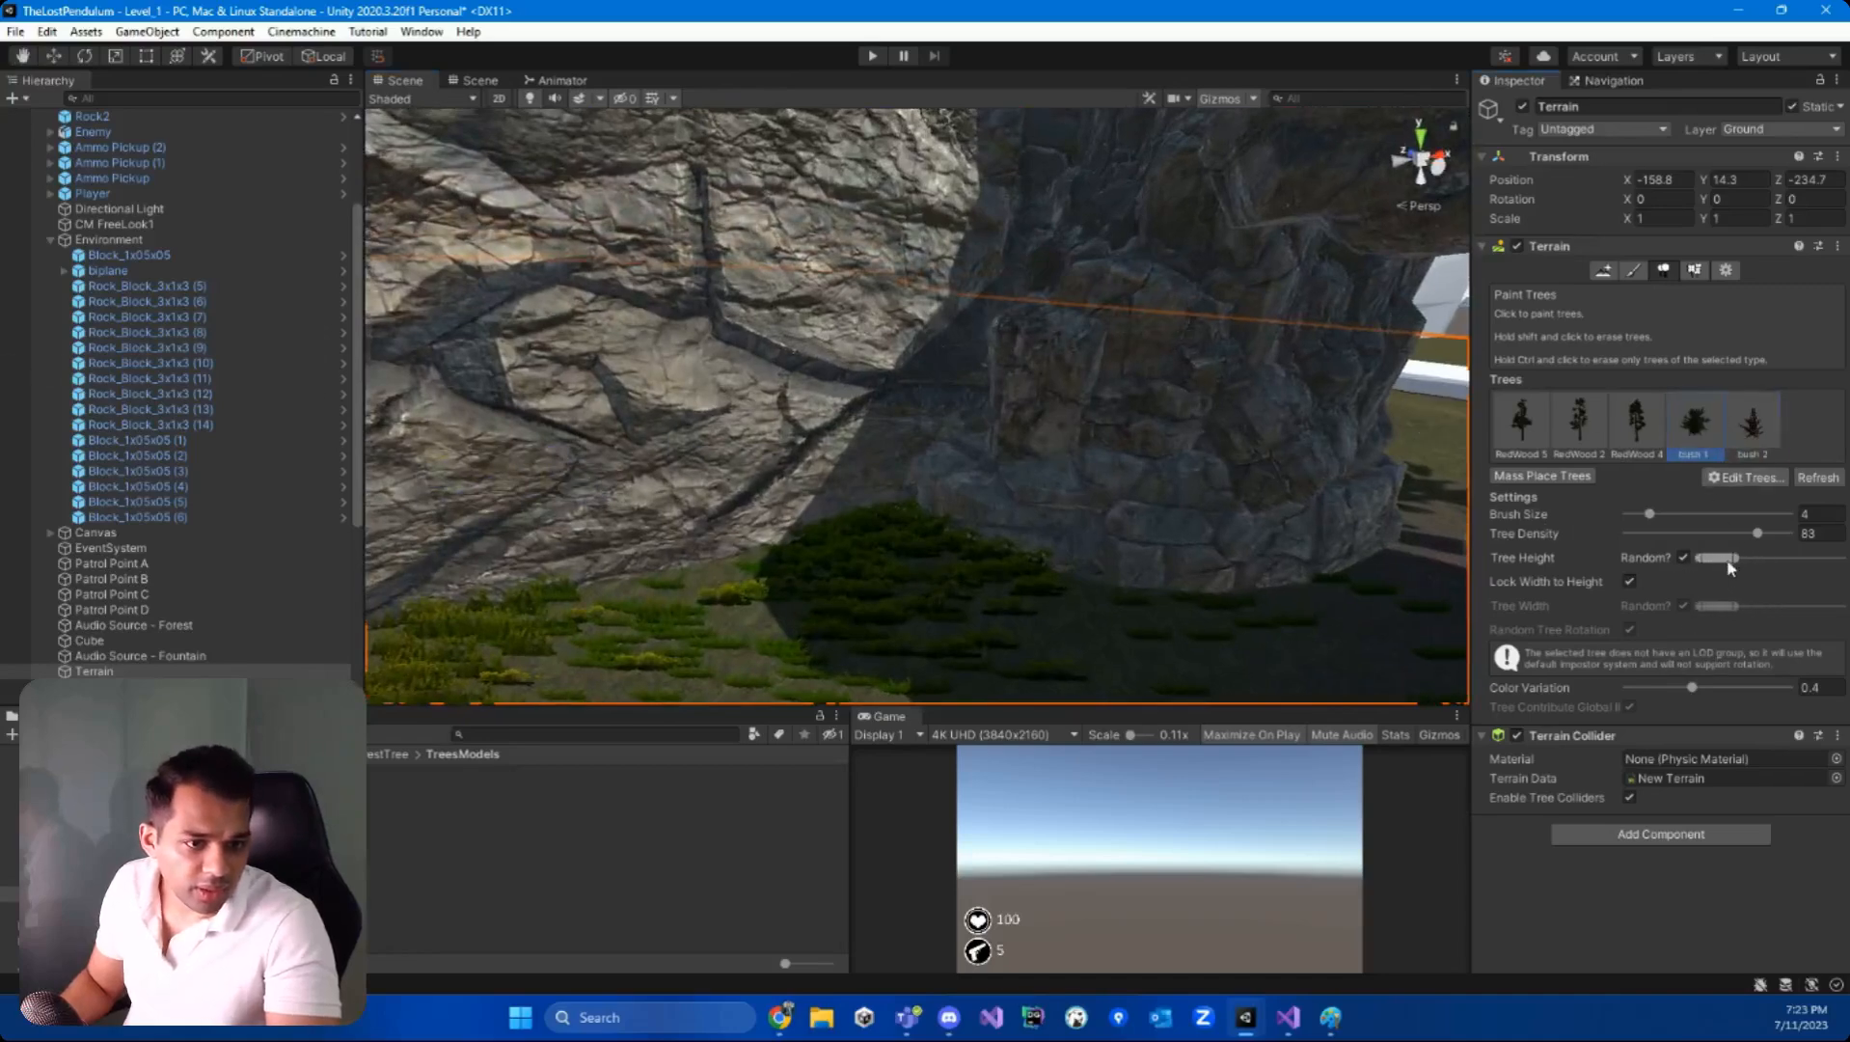
{"action": "left_click_drag", "start_coordinate": [1736, 558], "coordinate": [1708, 558]}
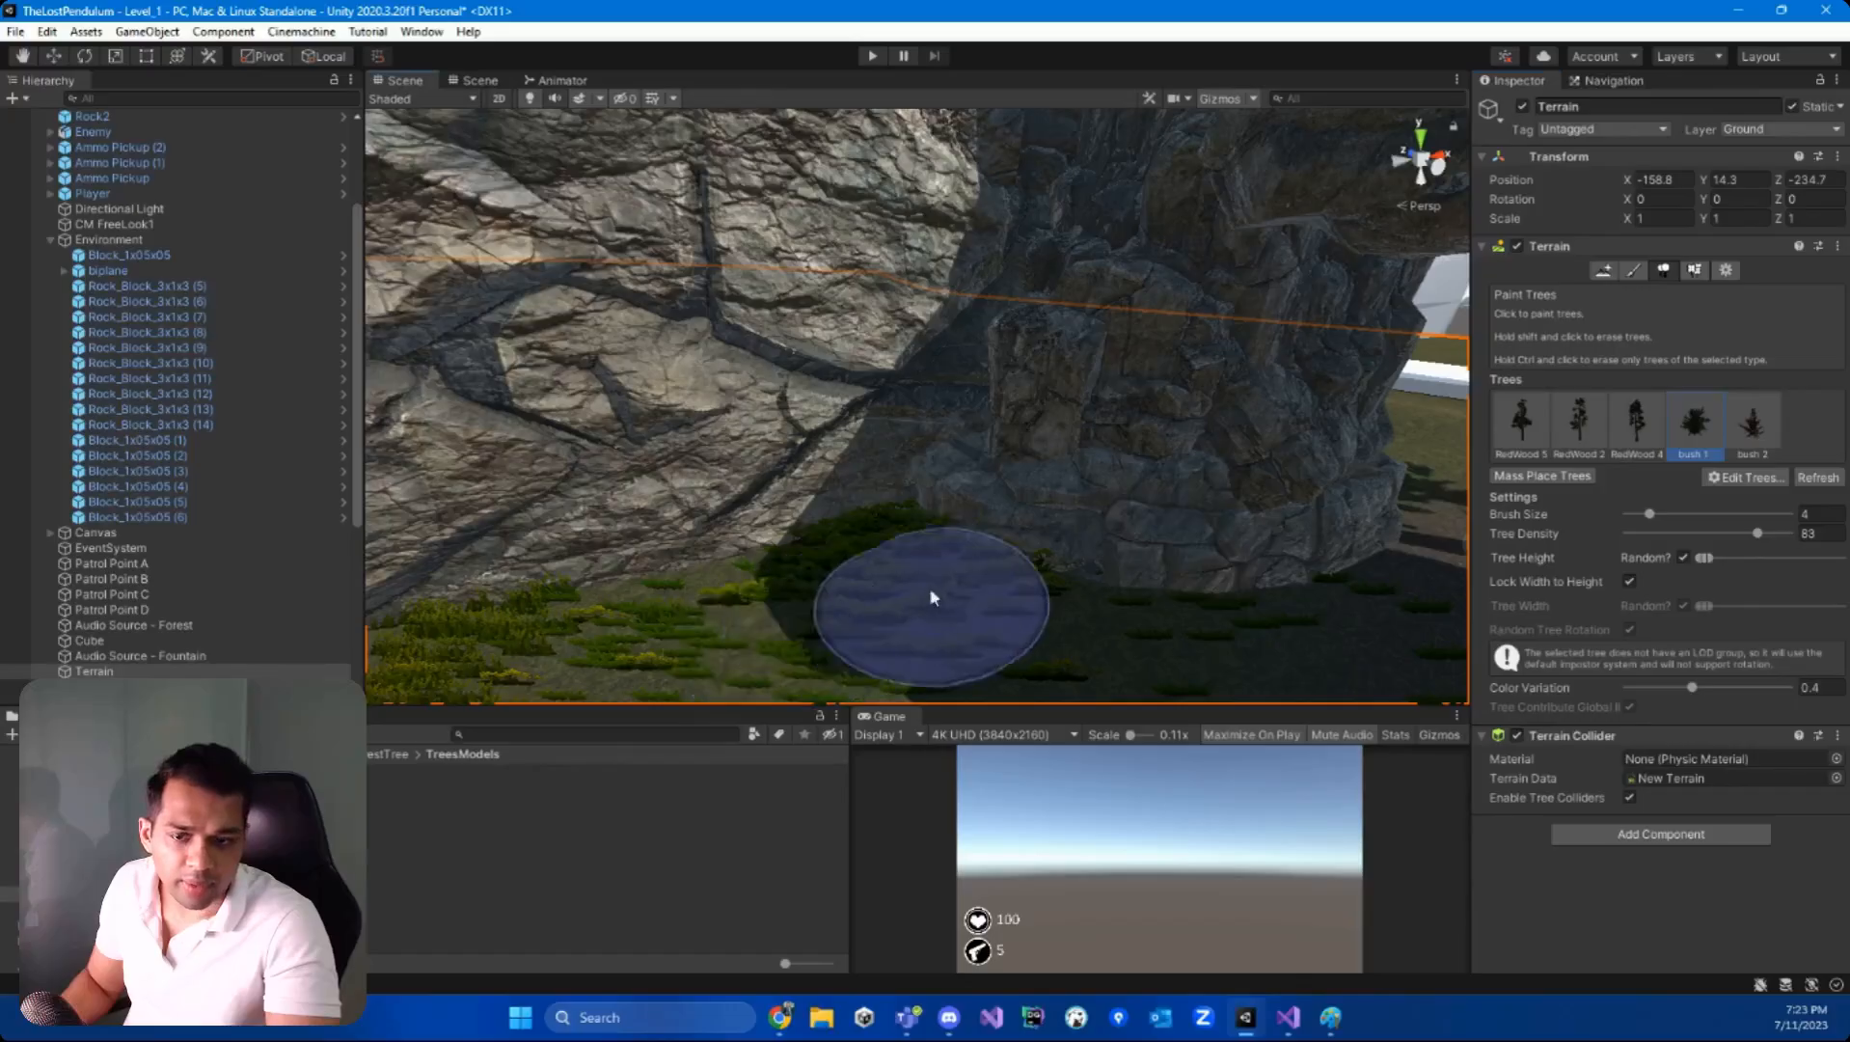
{"action": "right_click_drag", "start_coordinate": [929, 594], "coordinate": [815, 585]}
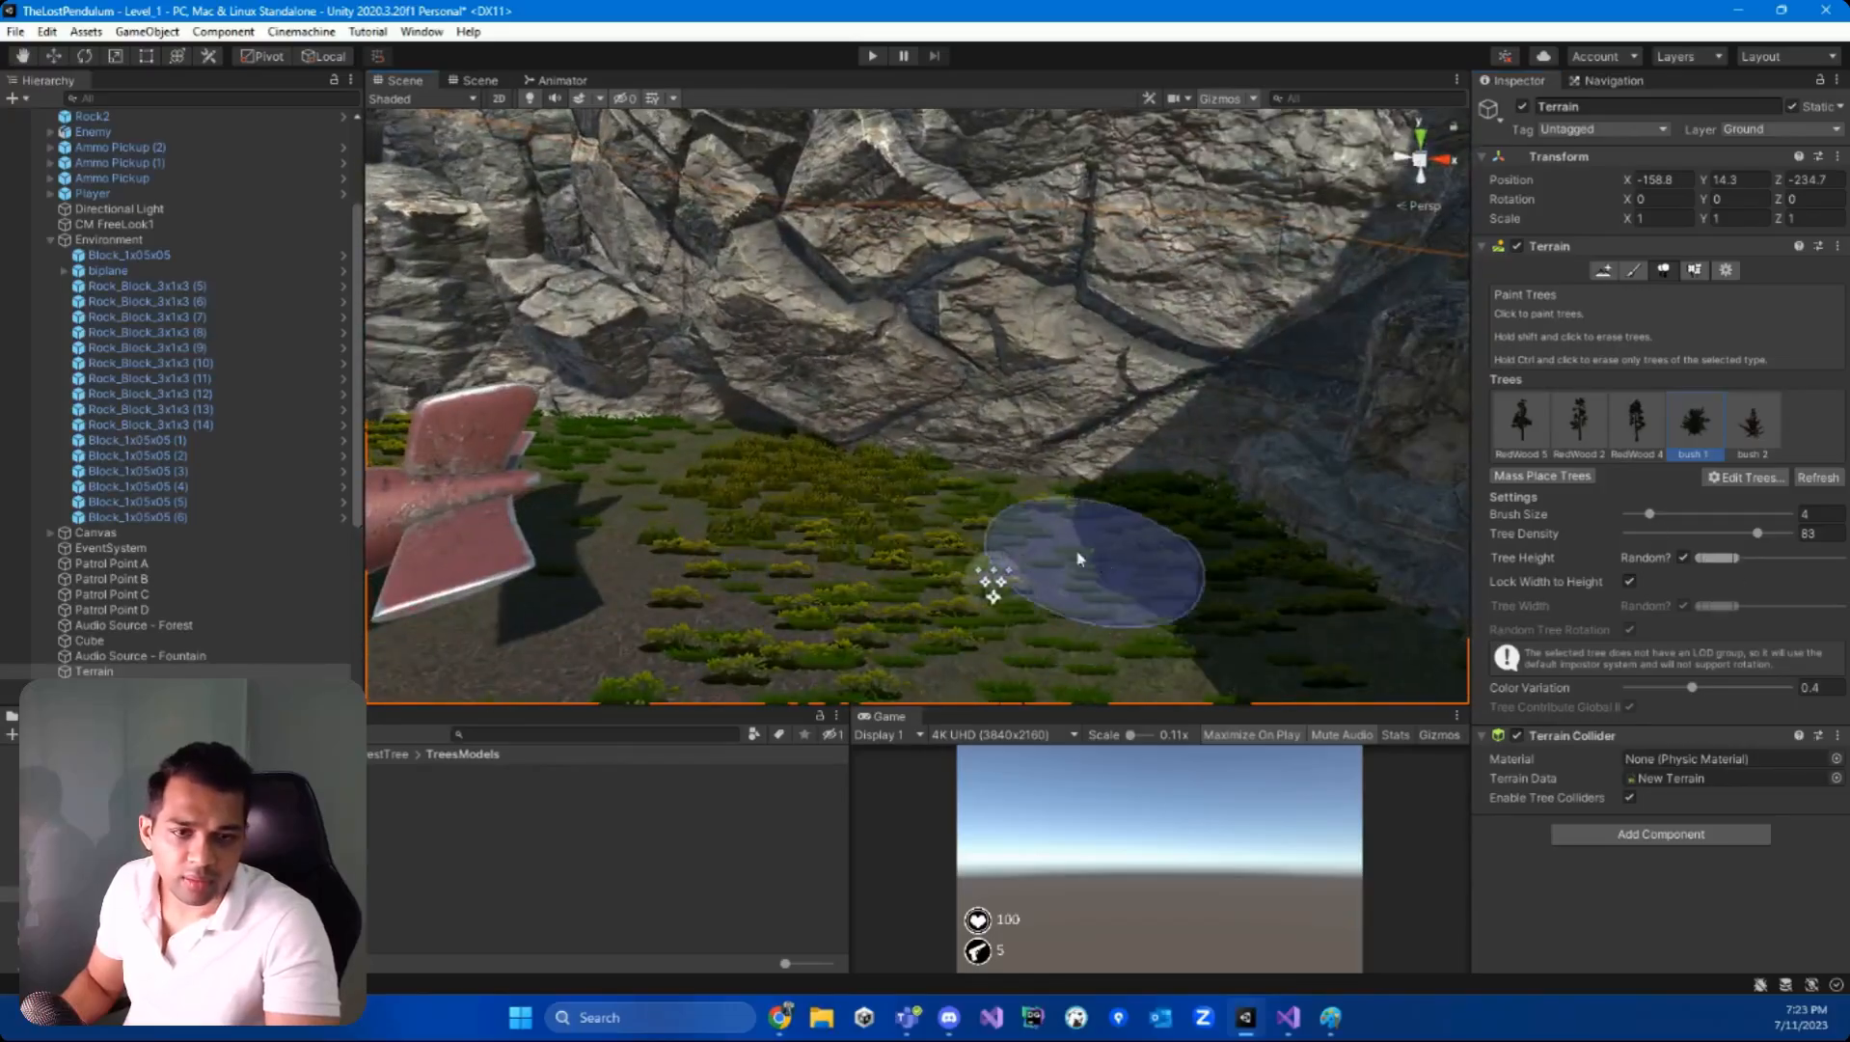
{"action": "right_click_drag", "start_coordinate": [992, 578], "coordinate": [1119, 569]}
{"action": "left_click_drag", "start_coordinate": [1724, 564], "coordinate": [1733, 564]}
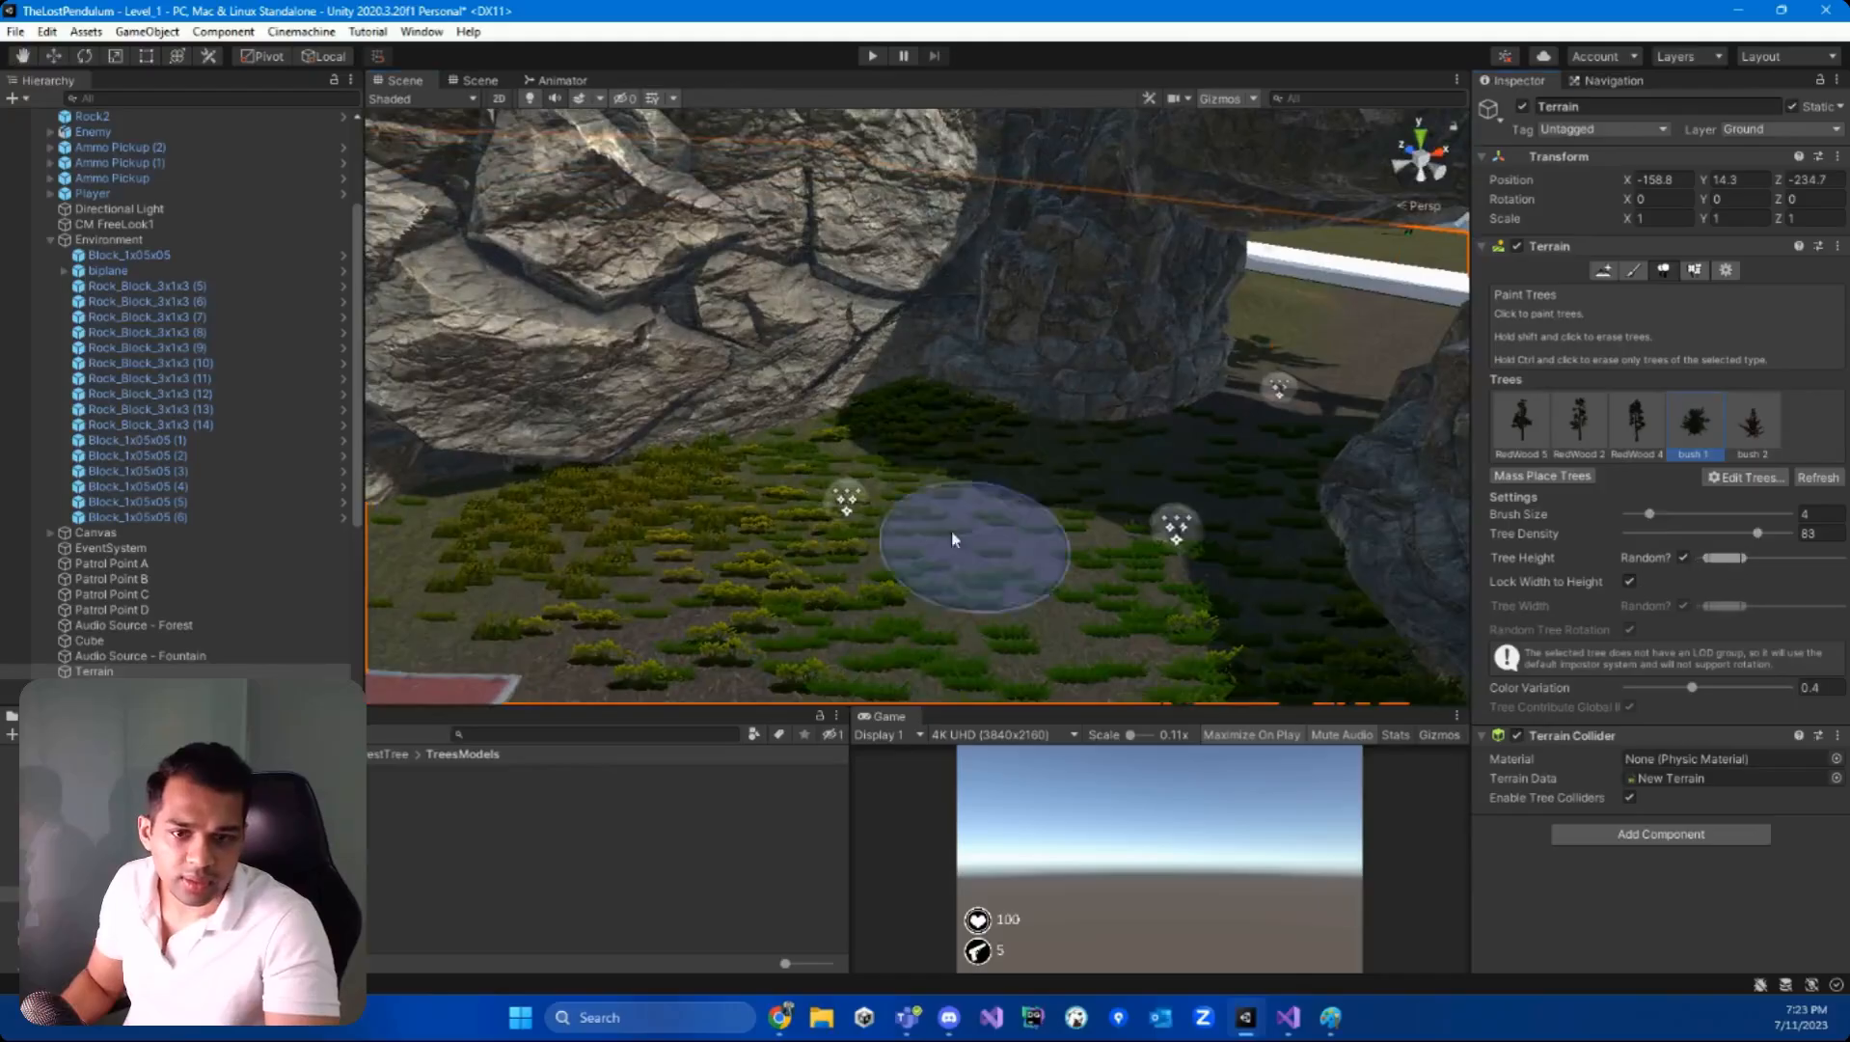
- Try placing a shorter bush 1 on the grass near the ammo pickups, and erase it
{"action": "left_click", "coordinate": [960, 531]}
{"action": "left_click", "coordinate": [968, 480], "text": "shift"}
{"action": "mouse_move", "coordinate": [966, 477]}
{"action": "right_mouse_down"}
{"action": "mouse_move", "coordinate": [701, 445]}
{"action": "mouse_move", "coordinate": [772, 446]}
{"action": "right_mouse_up"}
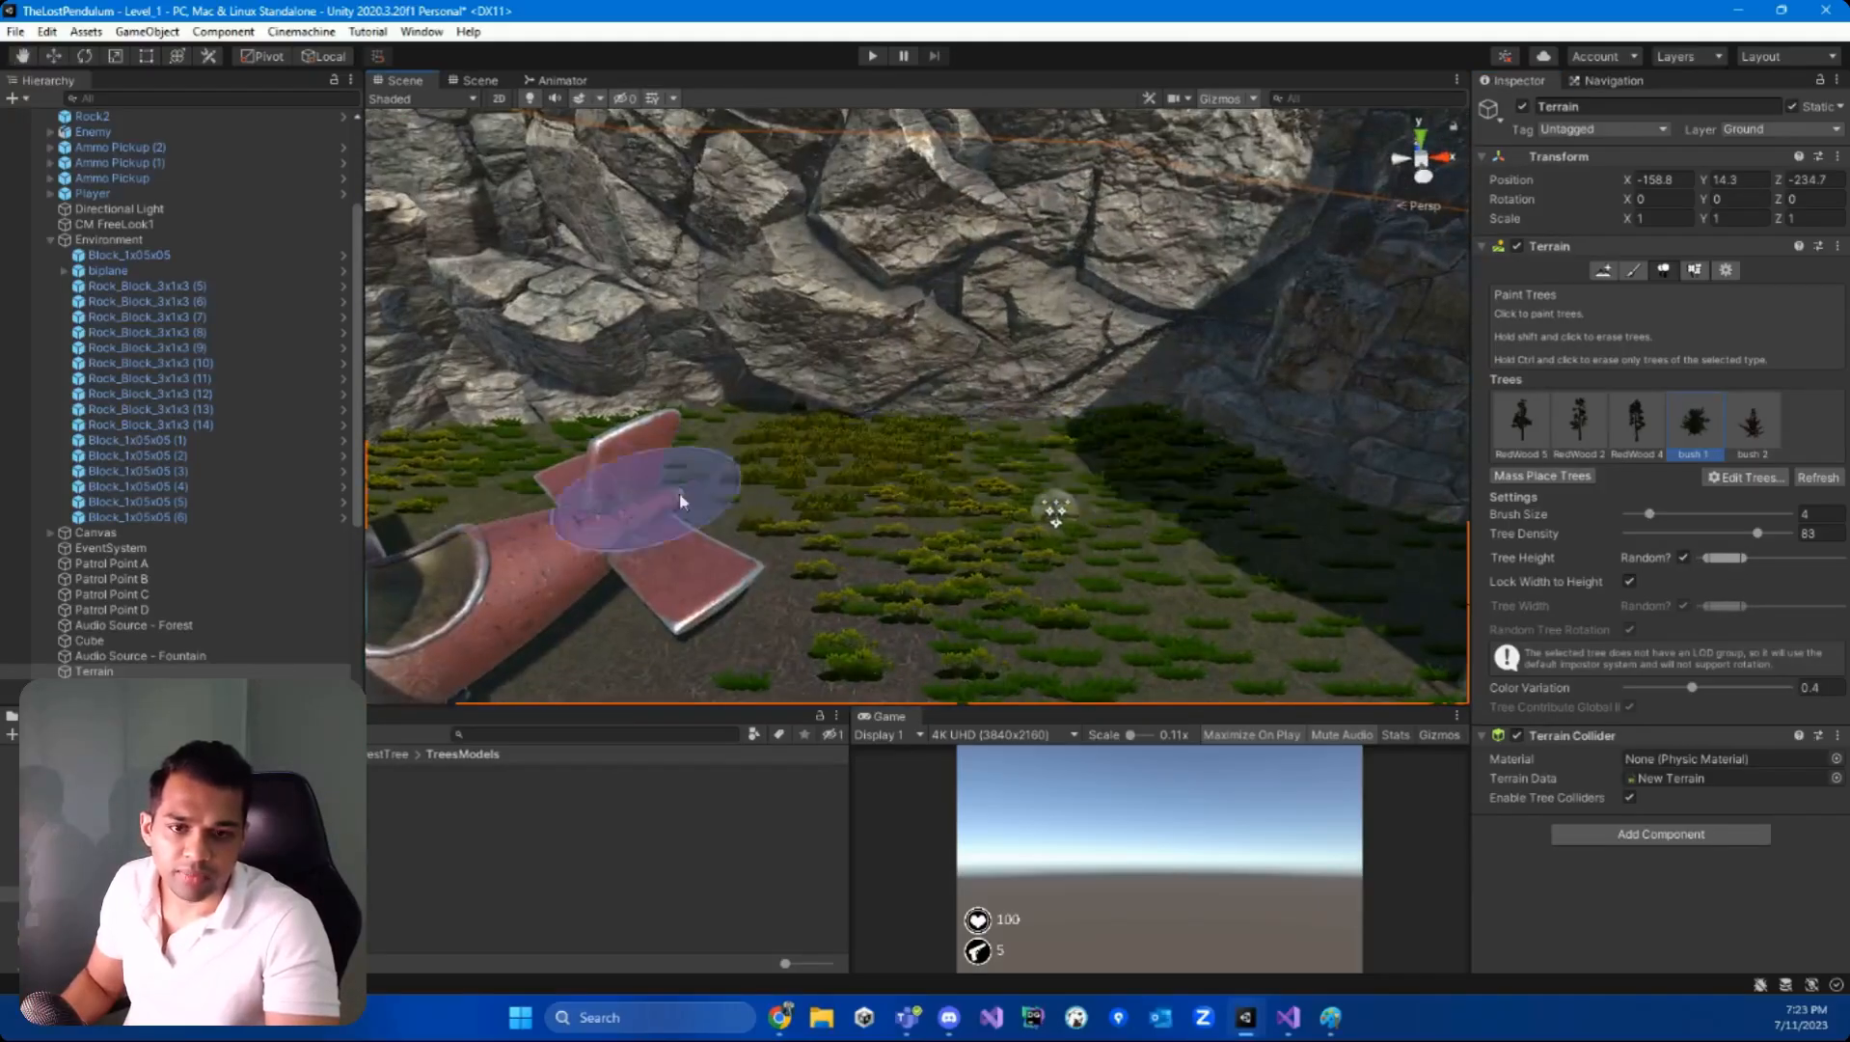
{"action": "right_click_drag", "start_coordinate": [1051, 443], "coordinate": [1674, 521]}
{"action": "mouse_move", "coordinate": [978, 418]}
{"action": "left_mouse_down", "text": "alt"}
{"action": "mouse_move", "coordinate": [685, 388]}
{"action": "mouse_move", "coordinate": [343, 290]}
{"action": "mouse_move", "coordinate": [462, 298]}
{"action": "mouse_move", "coordinate": [1164, 479]}
{"action": "mouse_move", "coordinate": [1077, 549]}
{"action": "mouse_move", "coordinate": [929, 483]}
{"action": "mouse_move", "coordinate": [942, 467]}
{"action": "mouse_move", "coordinate": [735, 429]}
{"action": "mouse_move", "coordinate": [562, 619]}
{"action": "mouse_move", "coordinate": [600, 565]}
{"action": "mouse_move", "coordinate": [1037, 535]}
{"action": "mouse_move", "coordinate": [849, 501]}
{"action": "left_mouse_up", "text": "alt"}
- Play-test the level by running the character across the grass and out through the rock opening to the white blocks
{"action": "left_click", "coordinate": [872, 56]}
{"action": "key", "text": "w"}
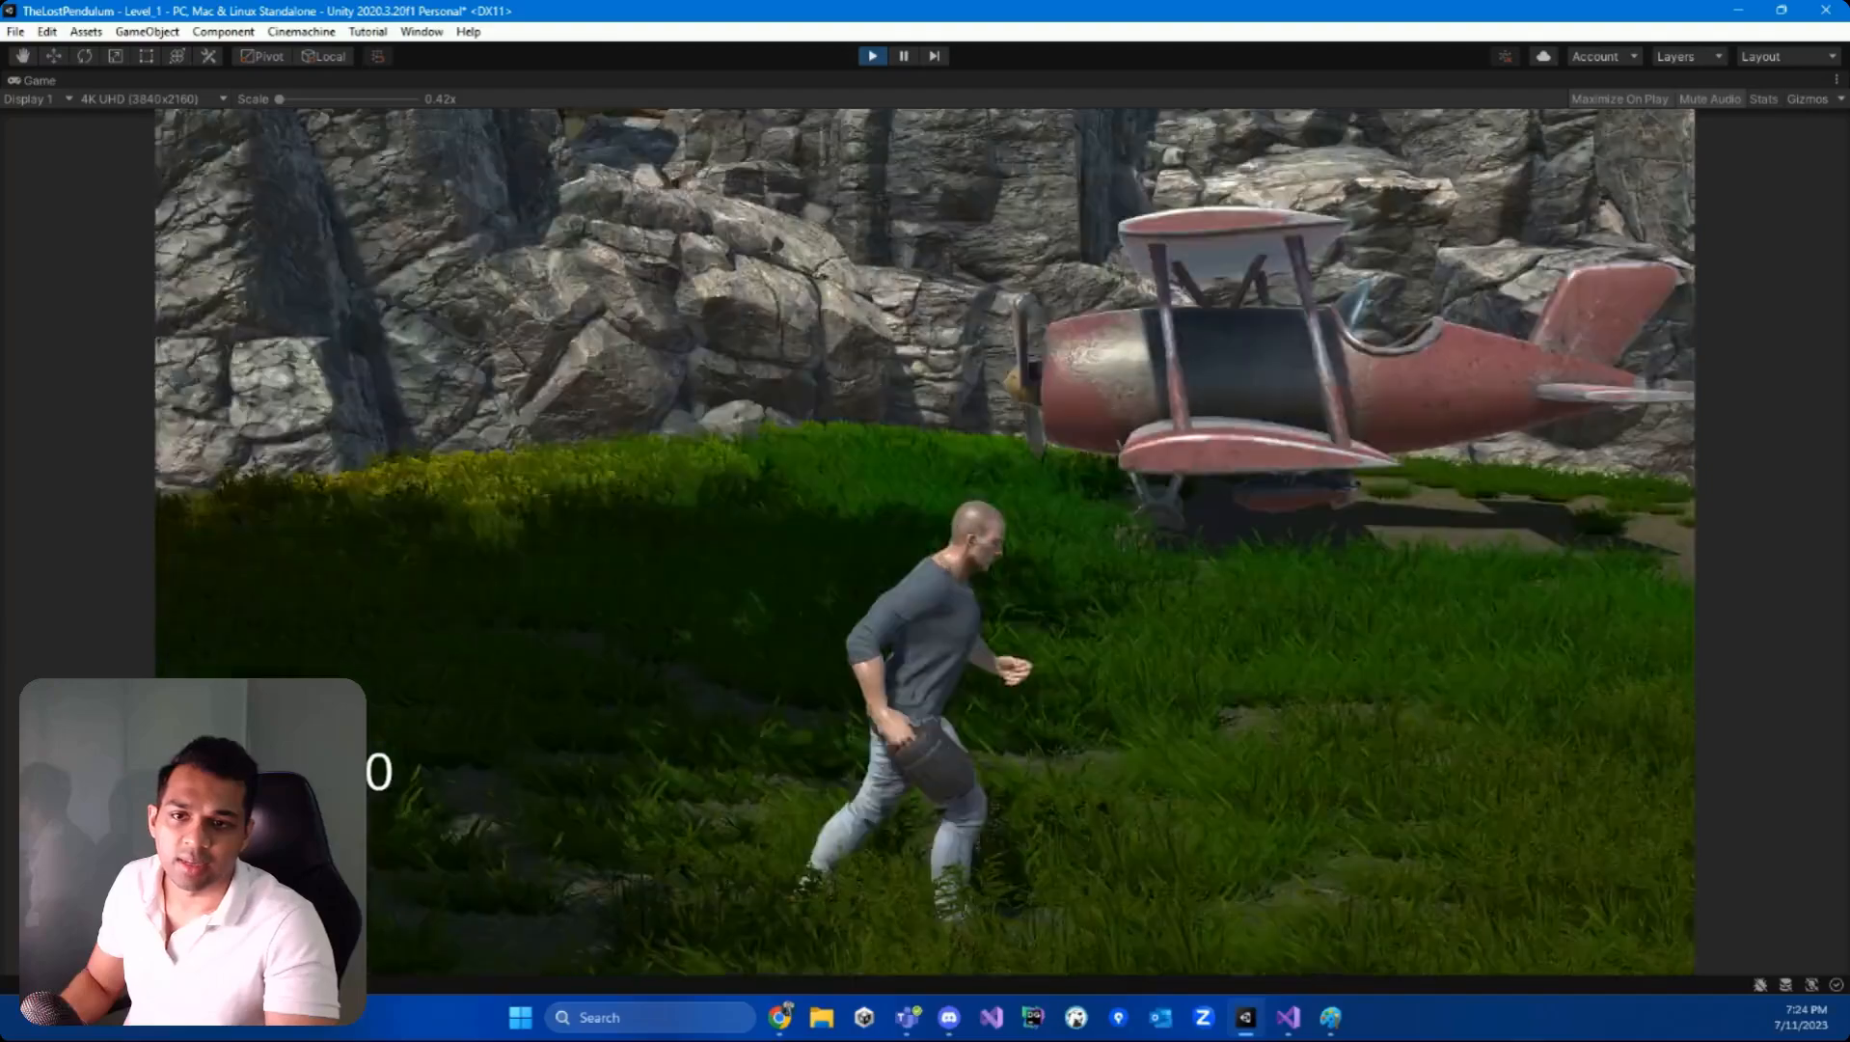
{"action": "key", "text": "w"}
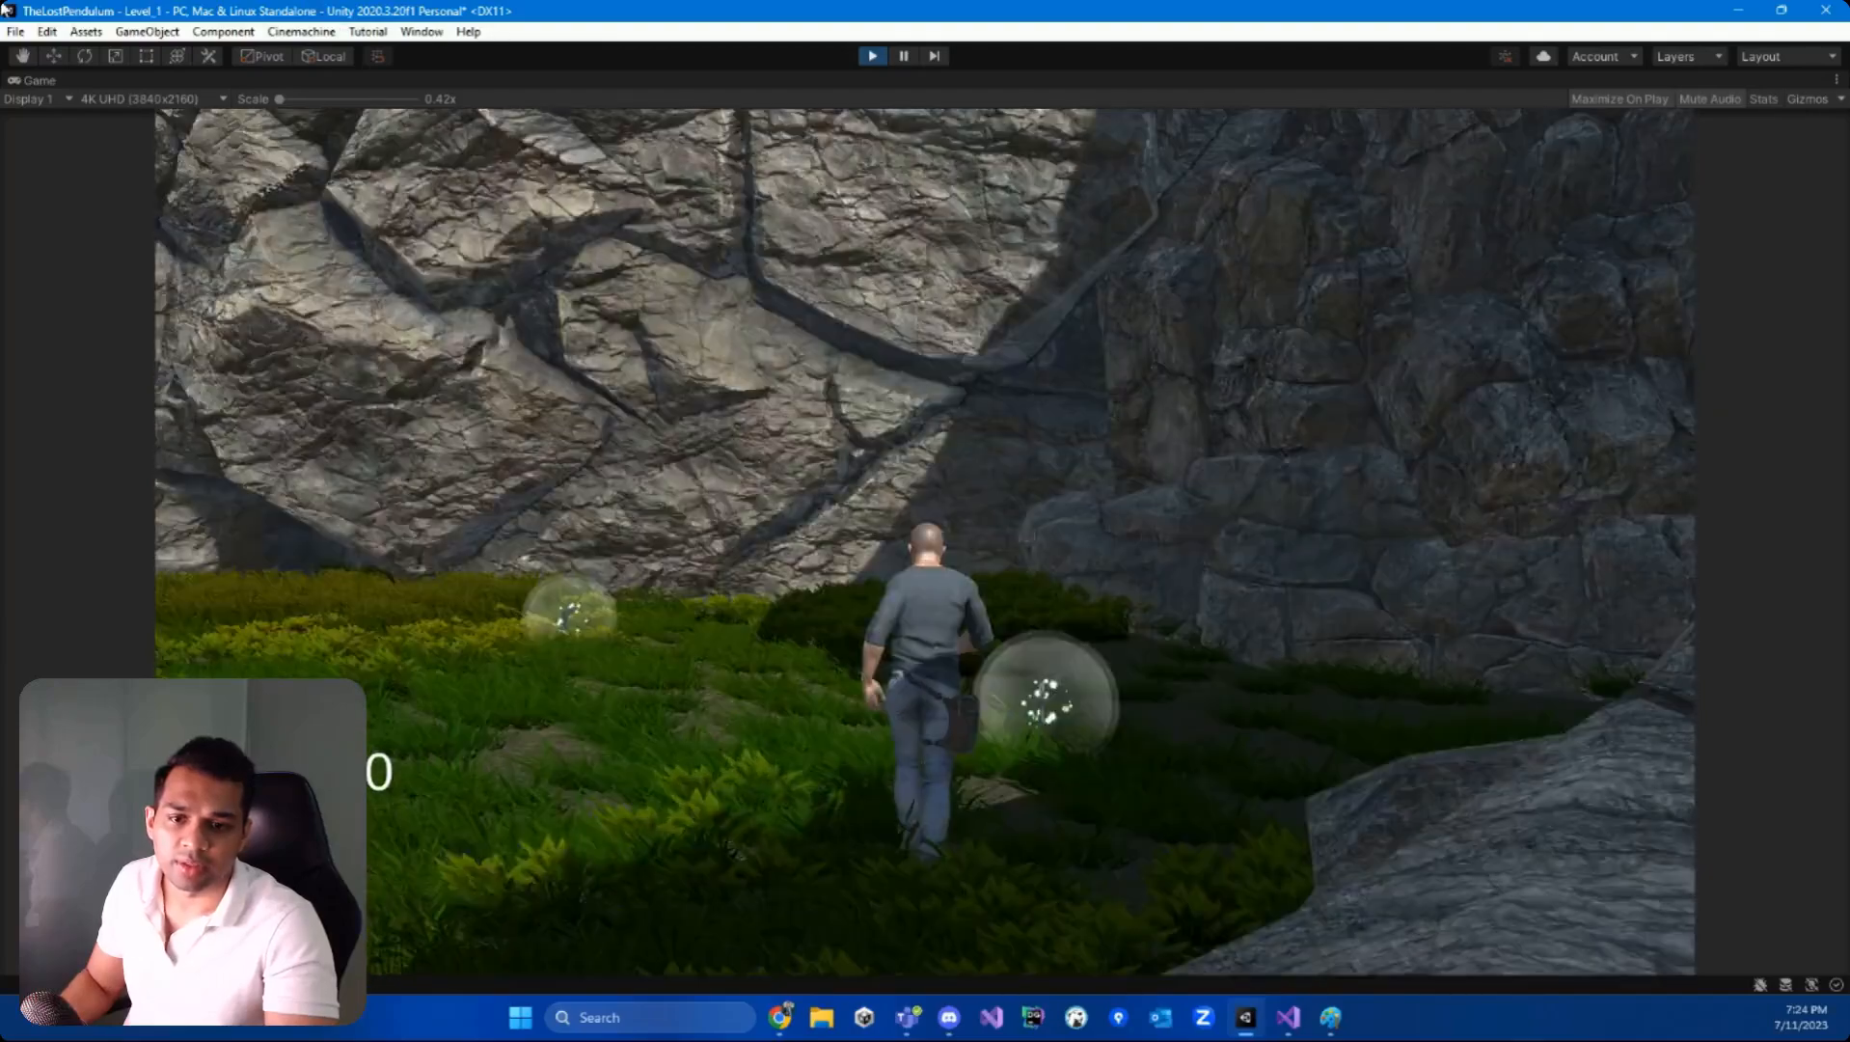
{"action": "key", "text": "s"}
{"action": "key", "text": "s"}
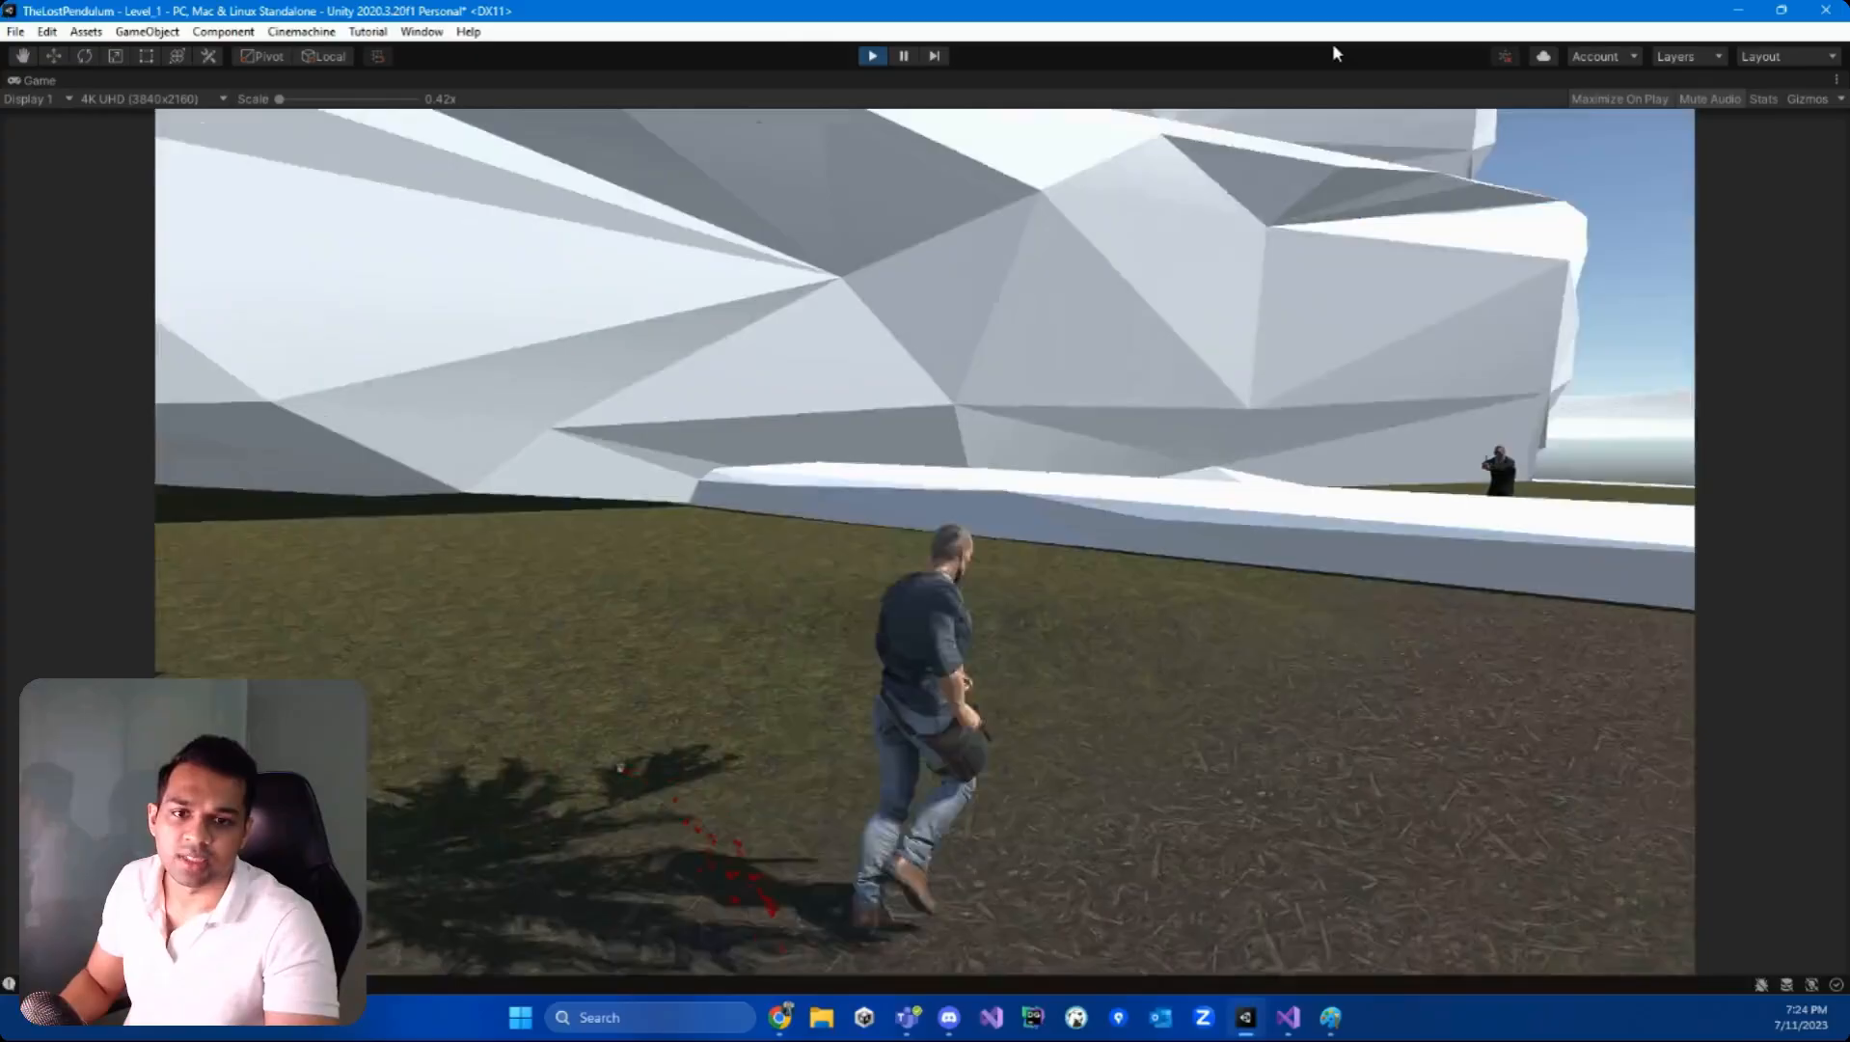
{"action": "key", "text": "w"}
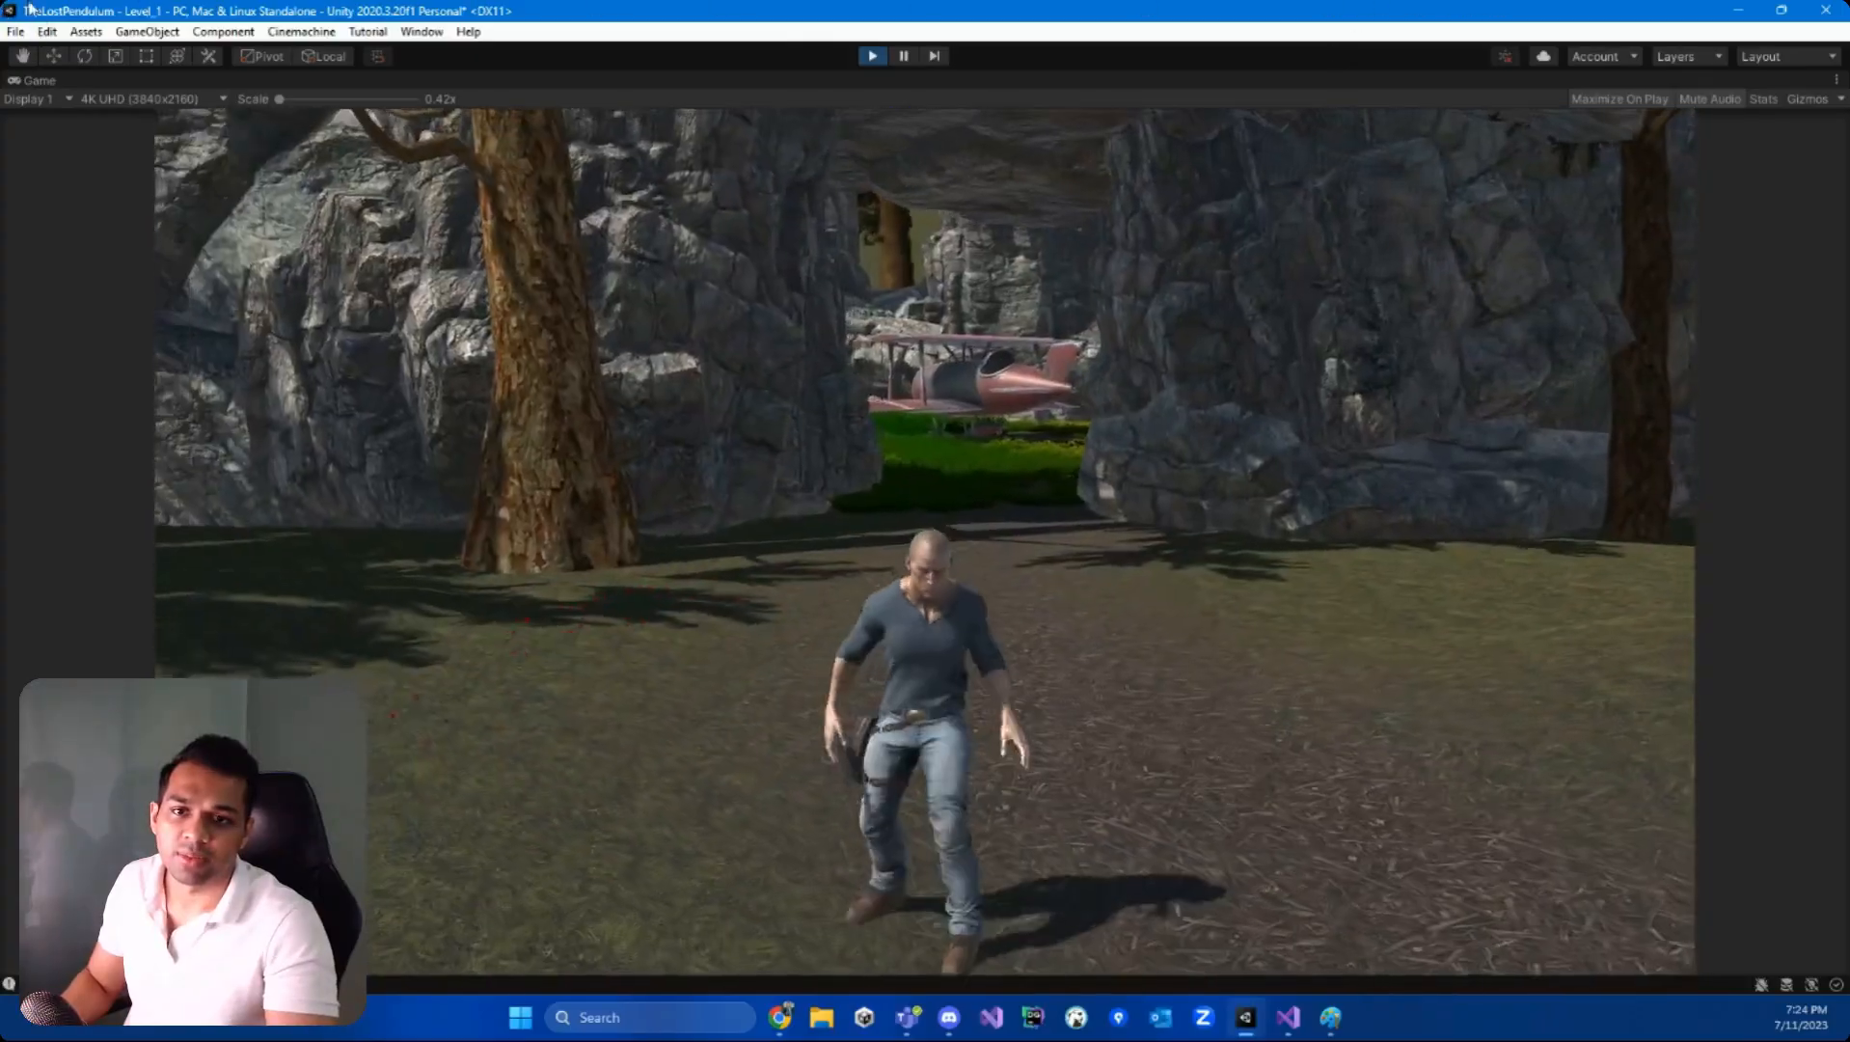
{"action": "key", "text": "w"}
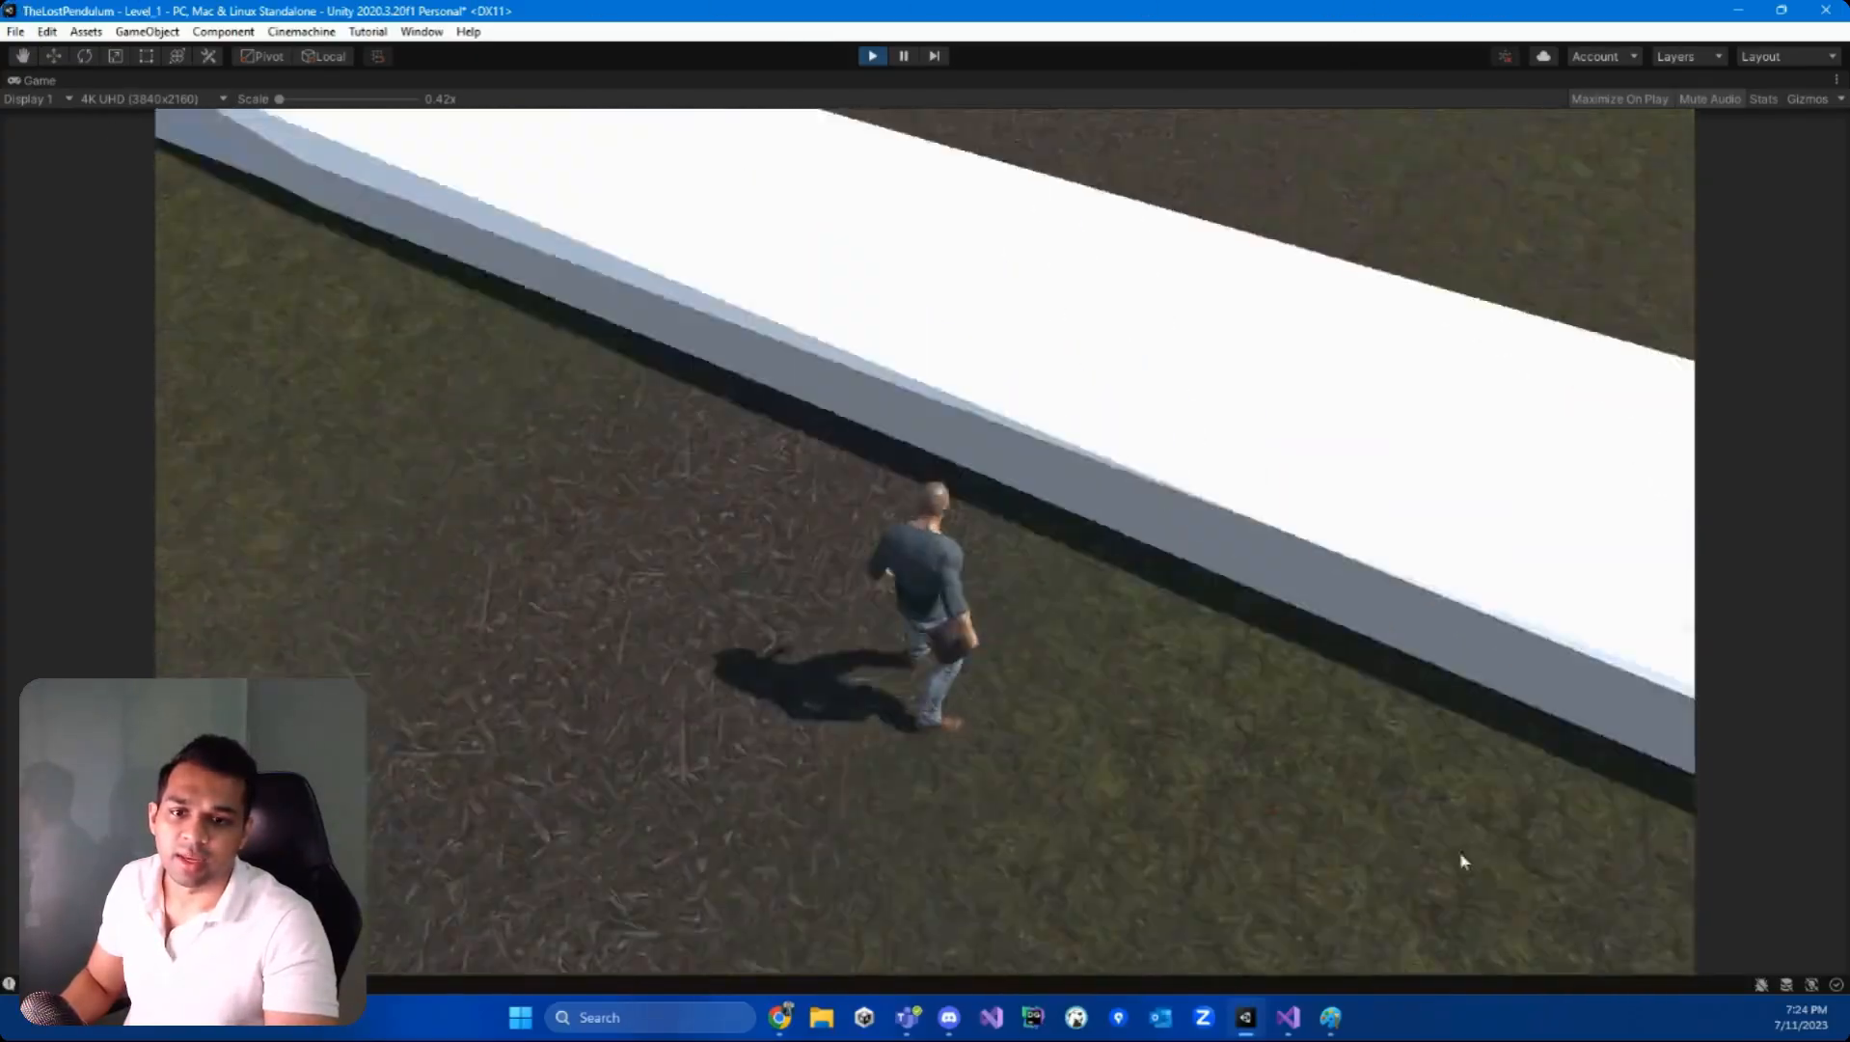
- Run the character back through the rock opening to the plane, and stop the play test
{"action": "key", "text": "w"}
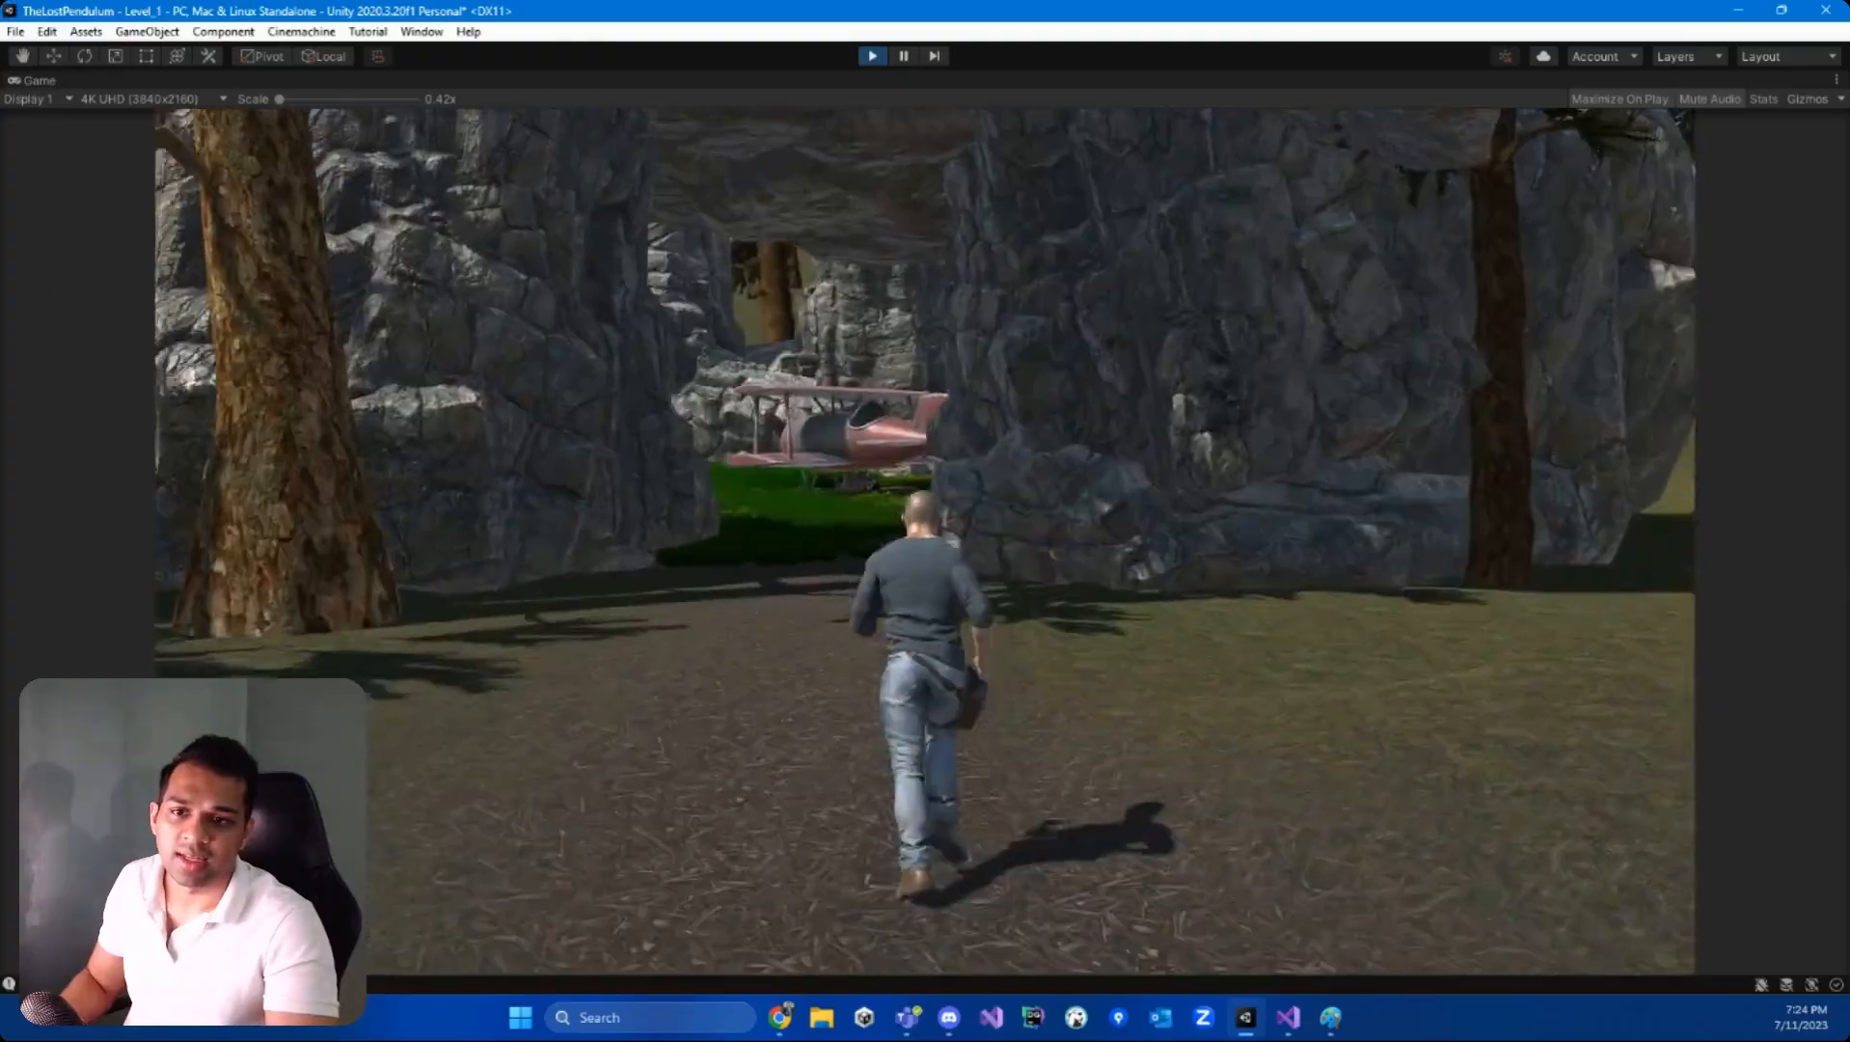
{"action": "key", "text": "w"}
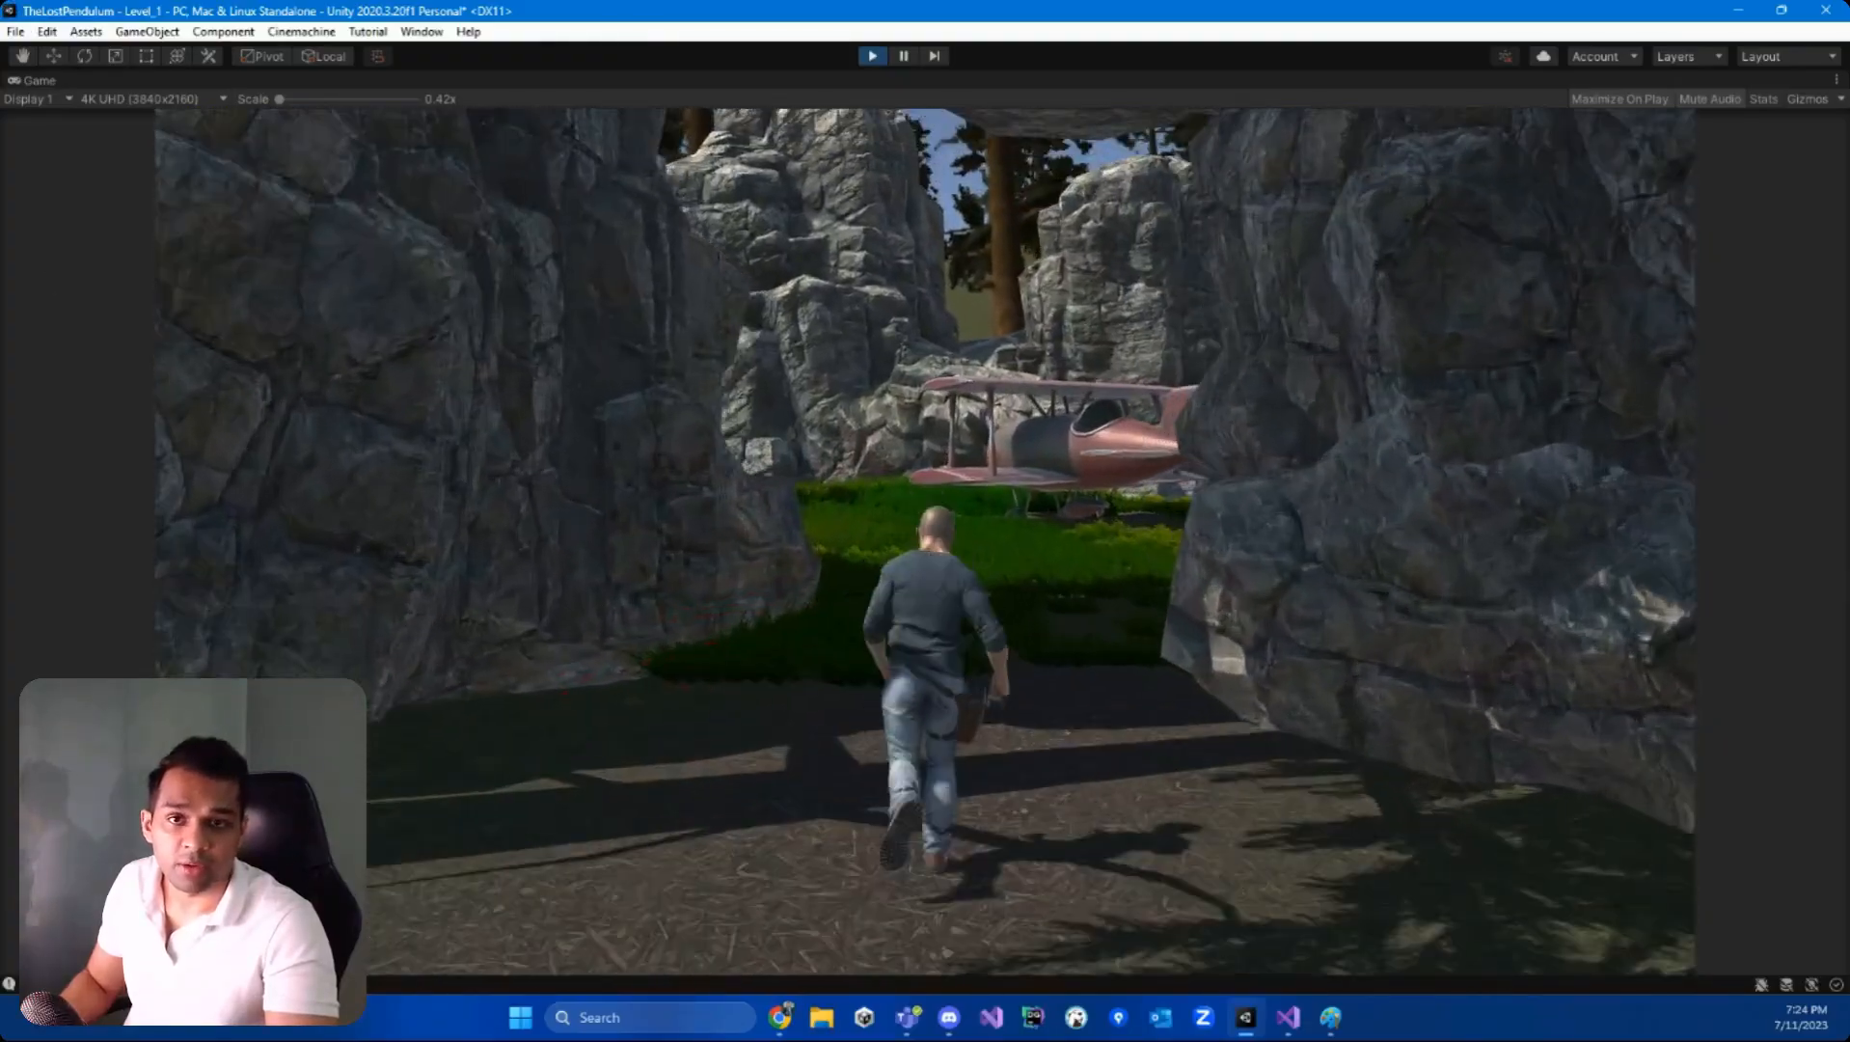
{"action": "key", "text": "w"}
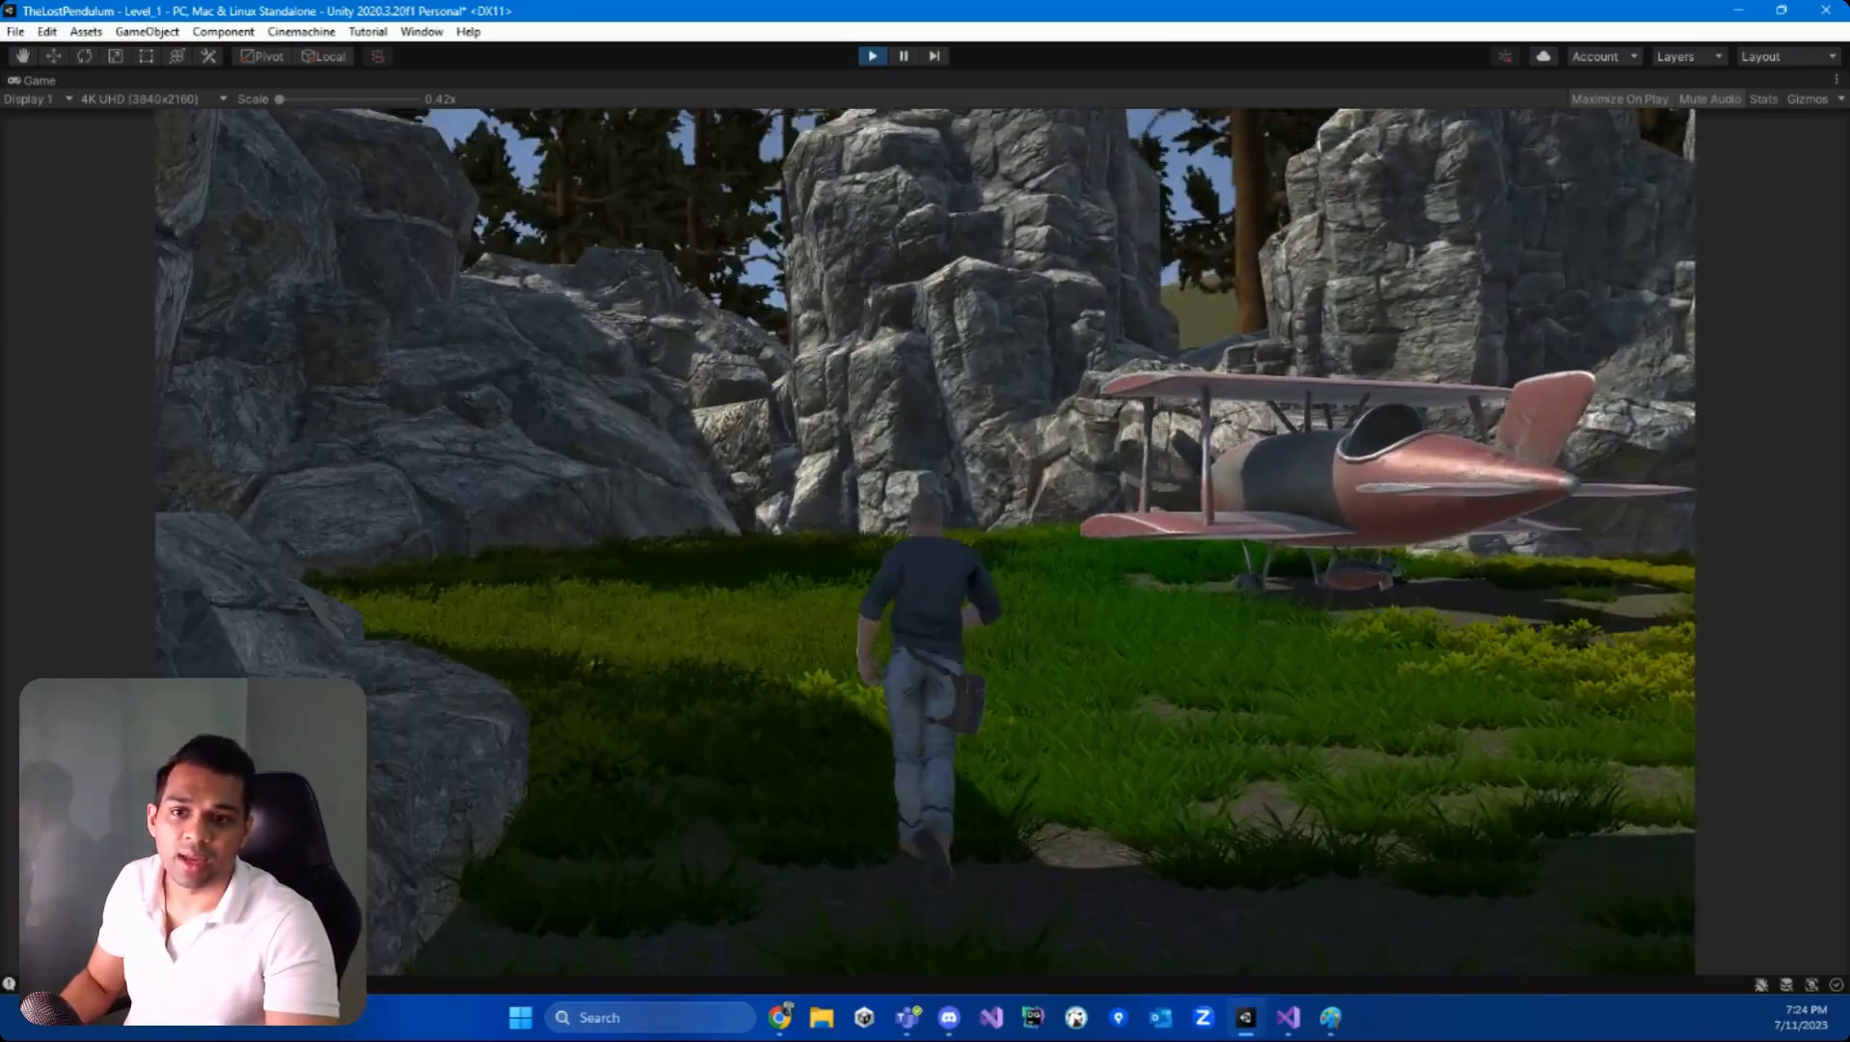
{"action": "key", "text": "w"}
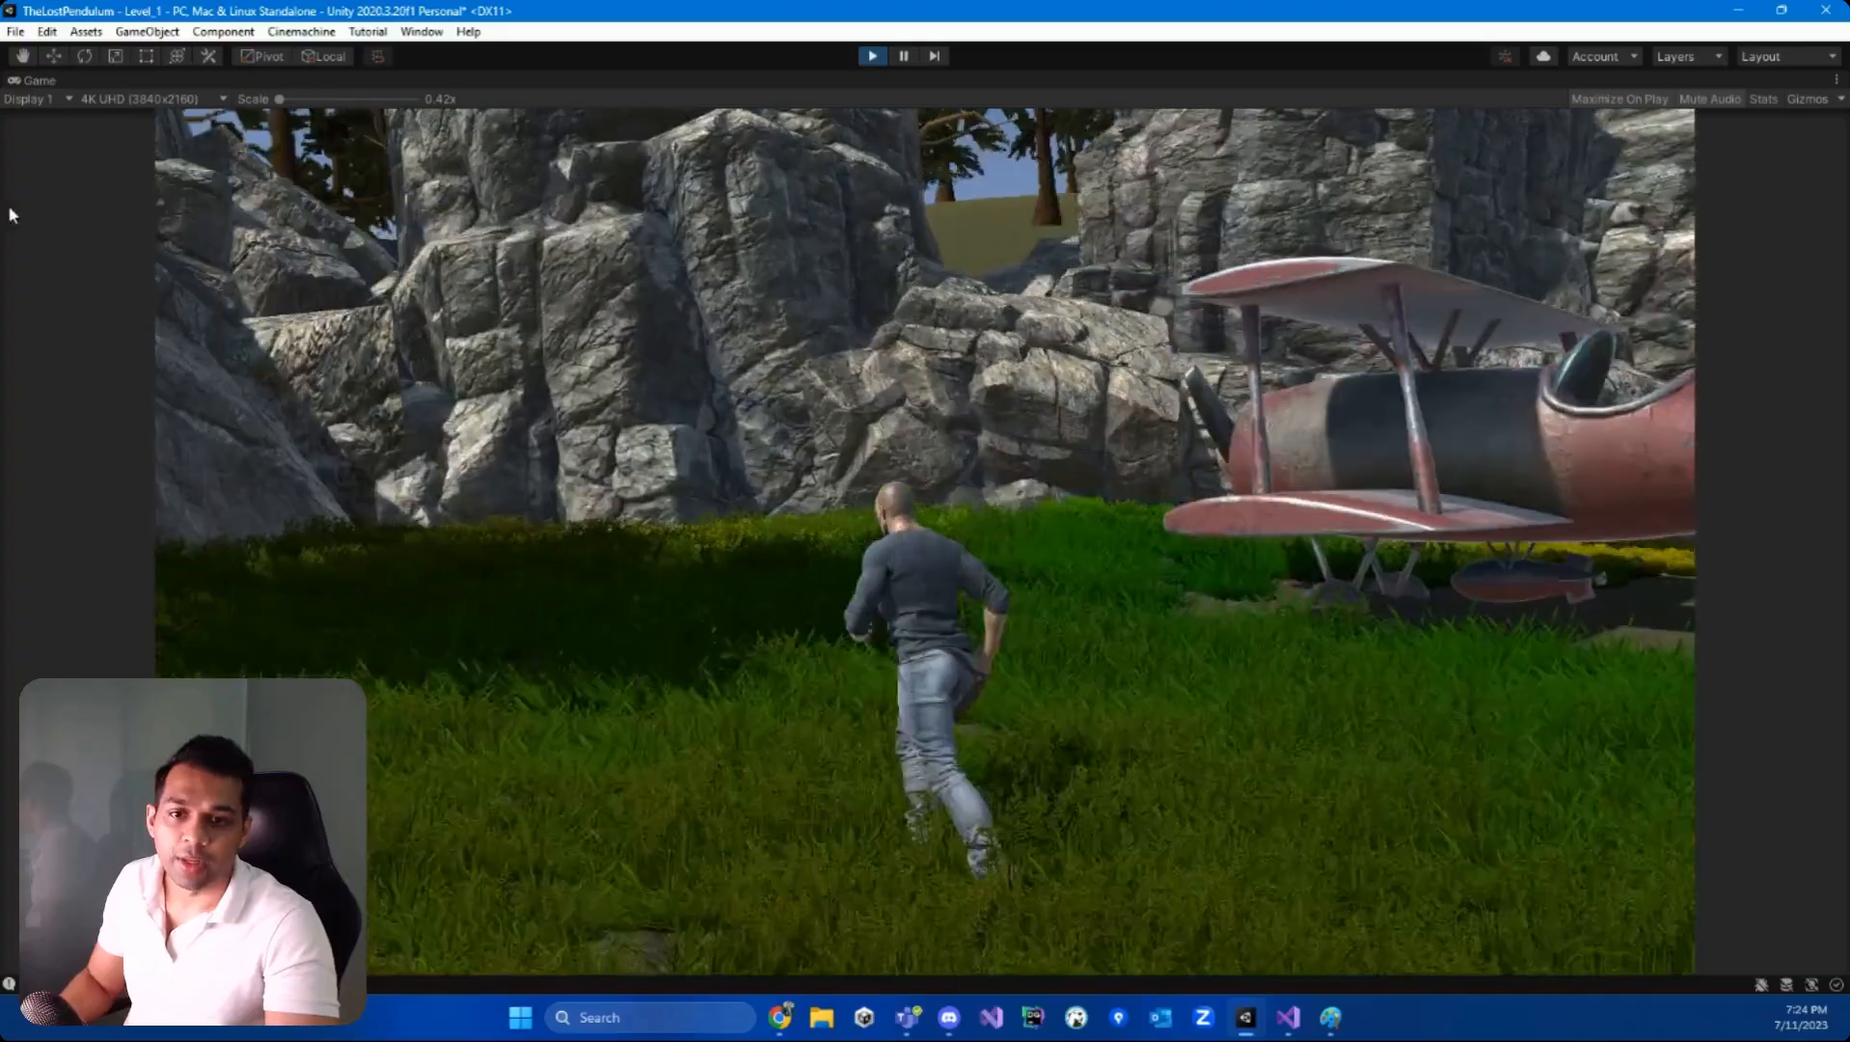
{"action": "key", "text": "w"}
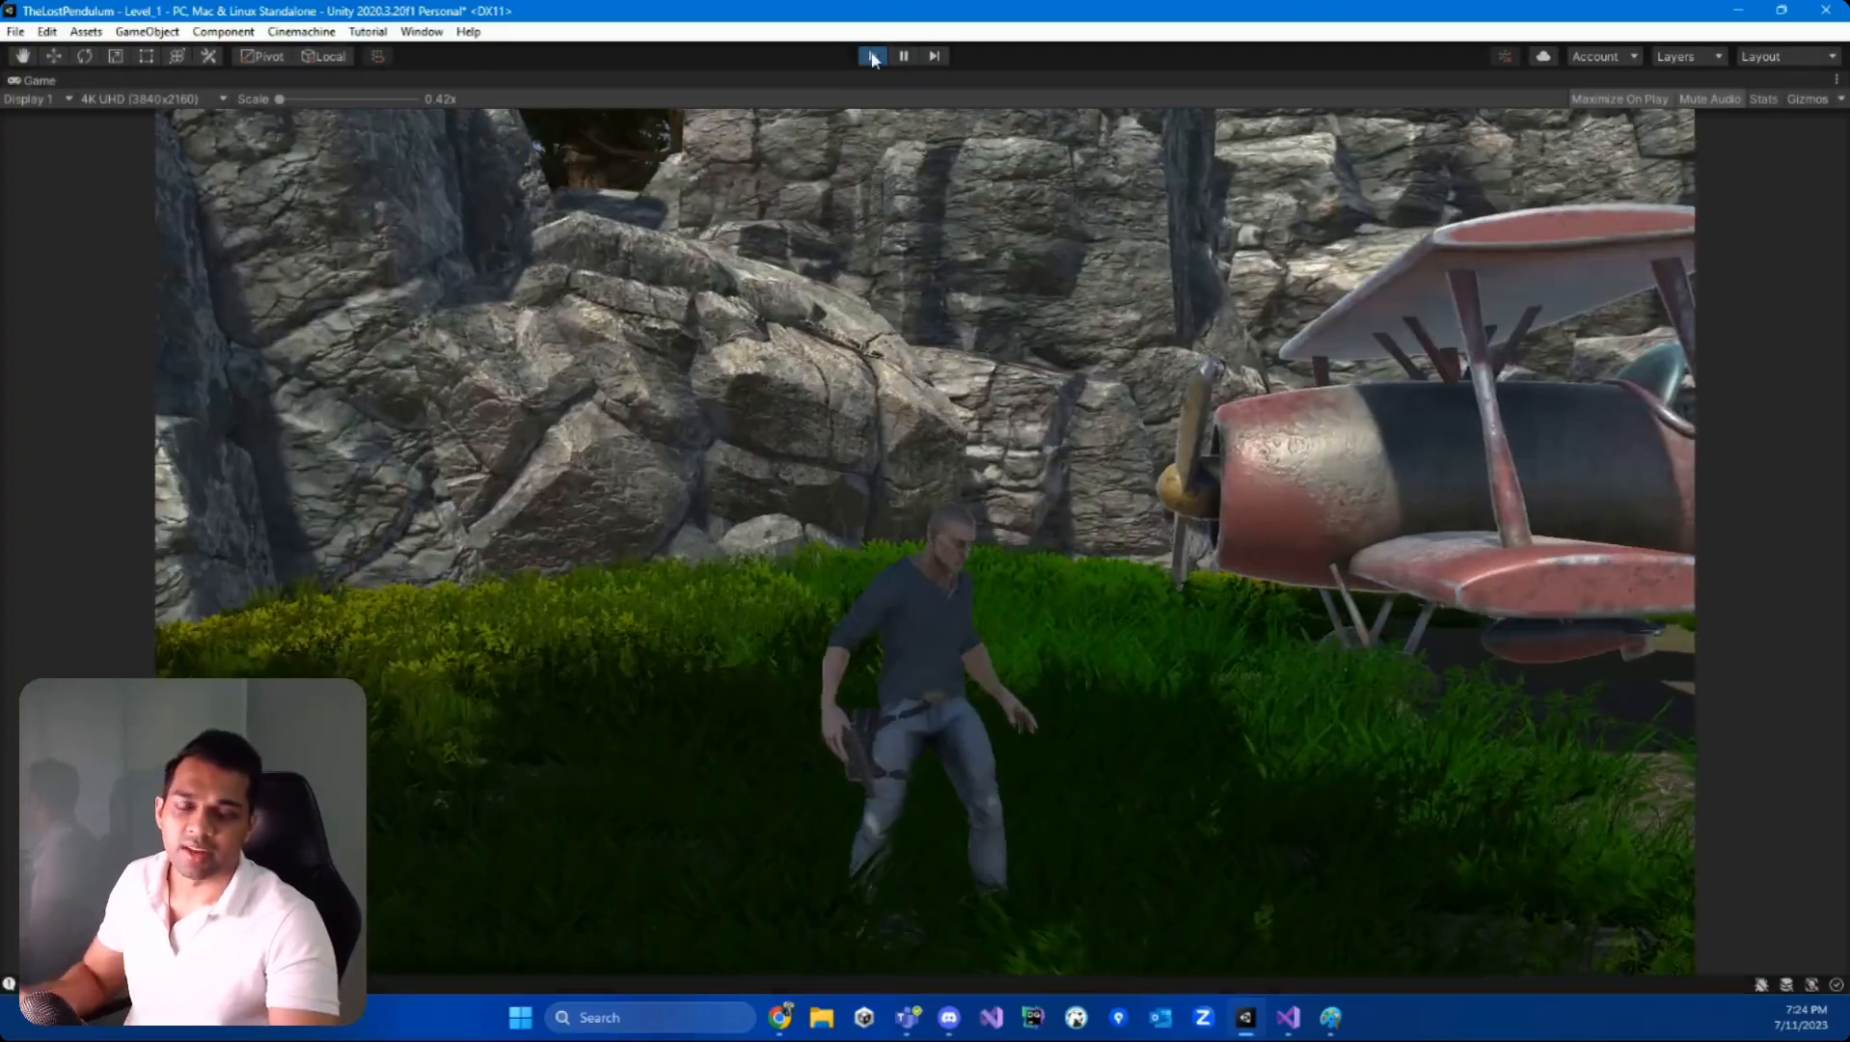
{"action": "left_click", "coordinate": [872, 56]}
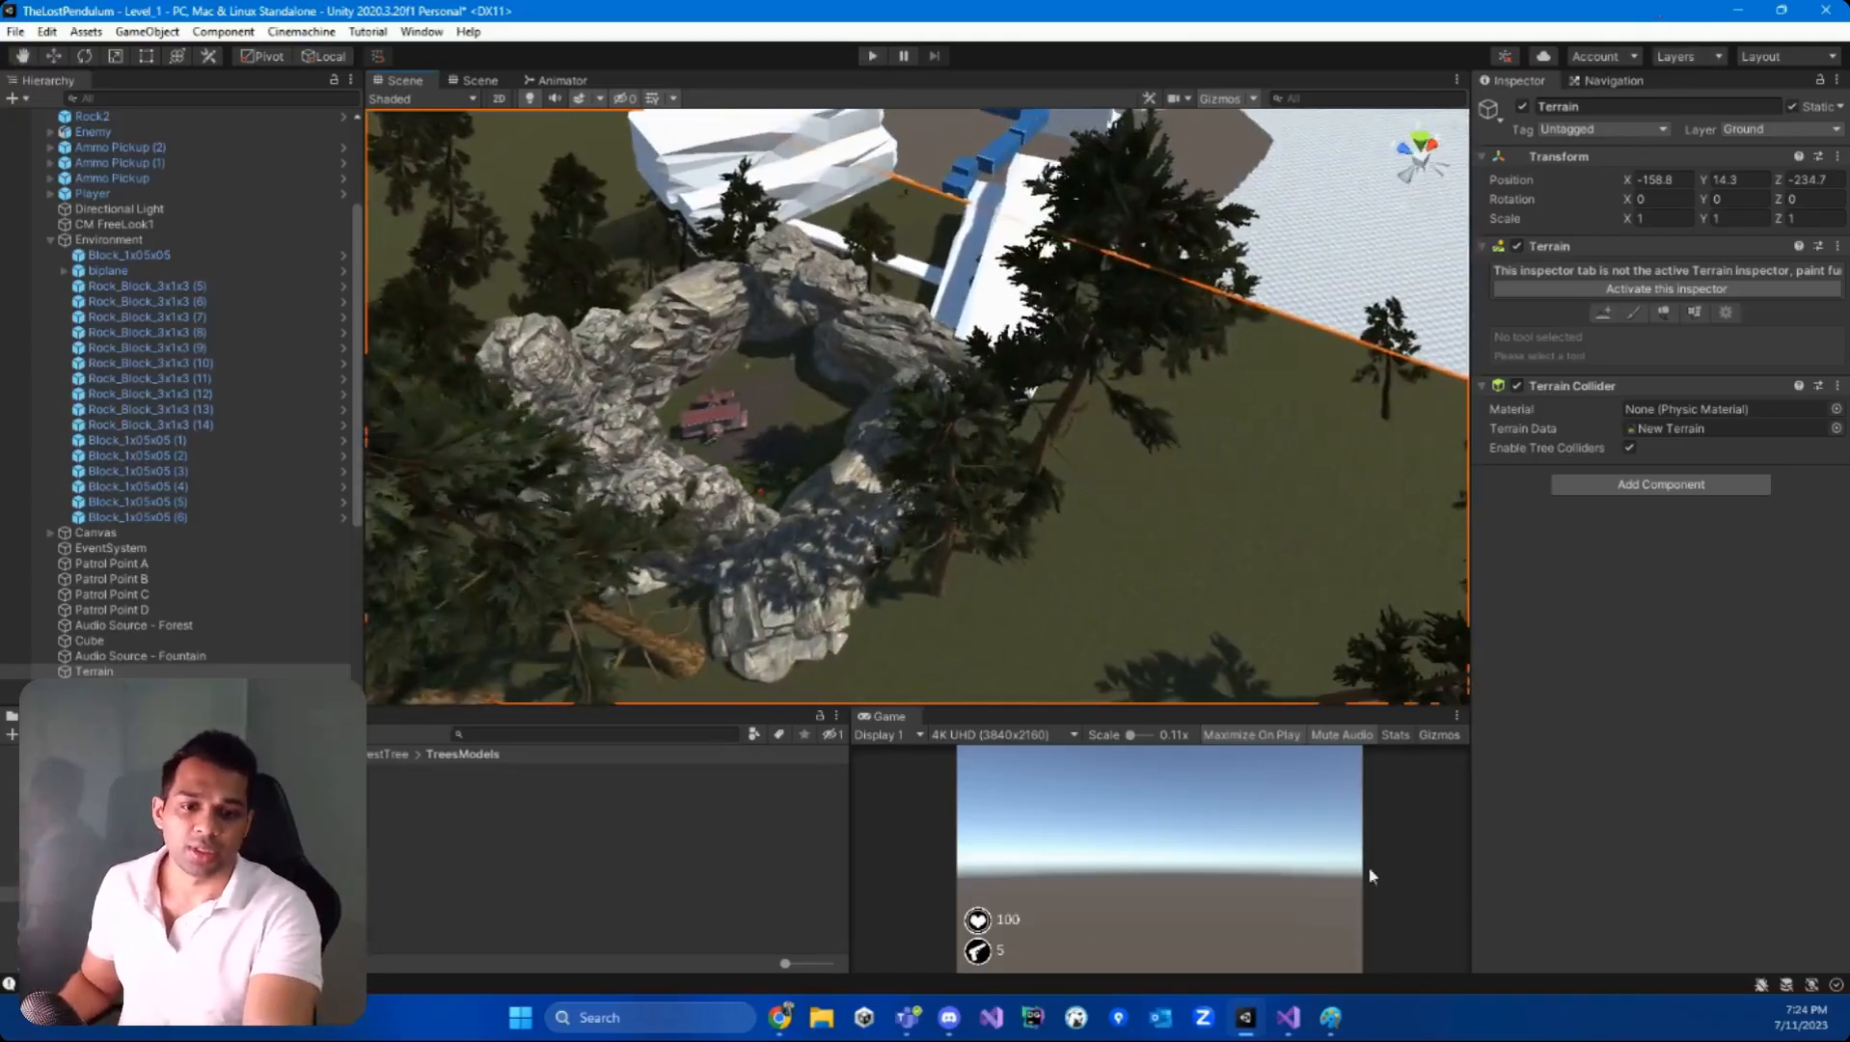
{"action": "left_click", "coordinate": [1331, 1017]}
{"action": "left_click", "coordinate": [1331, 1018]}
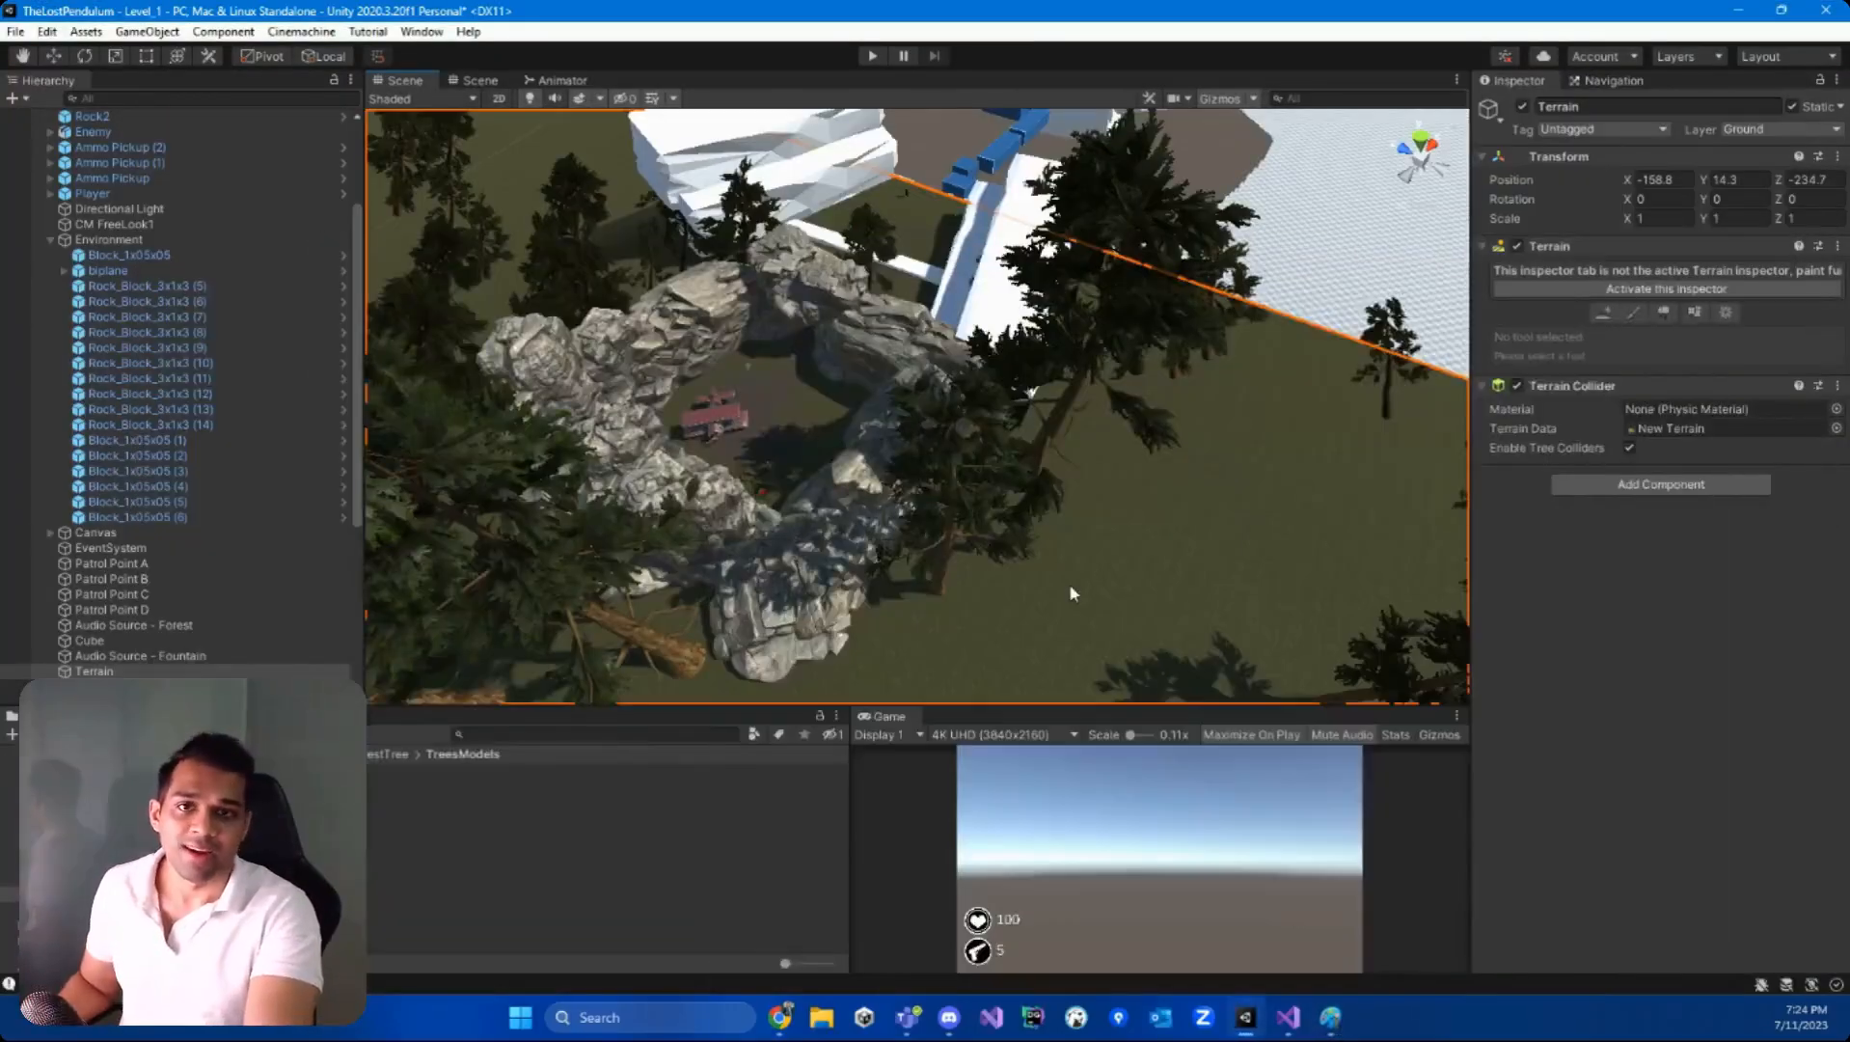